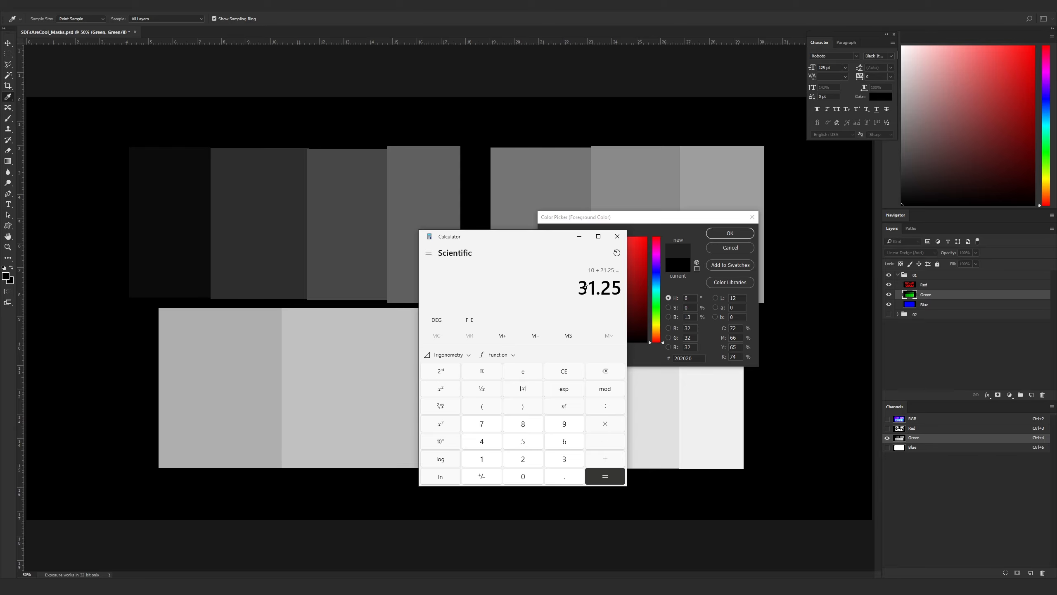
Sample the grey of the third block in the Green channel and add 21.25 to the running total in Calculator
click(356, 232)
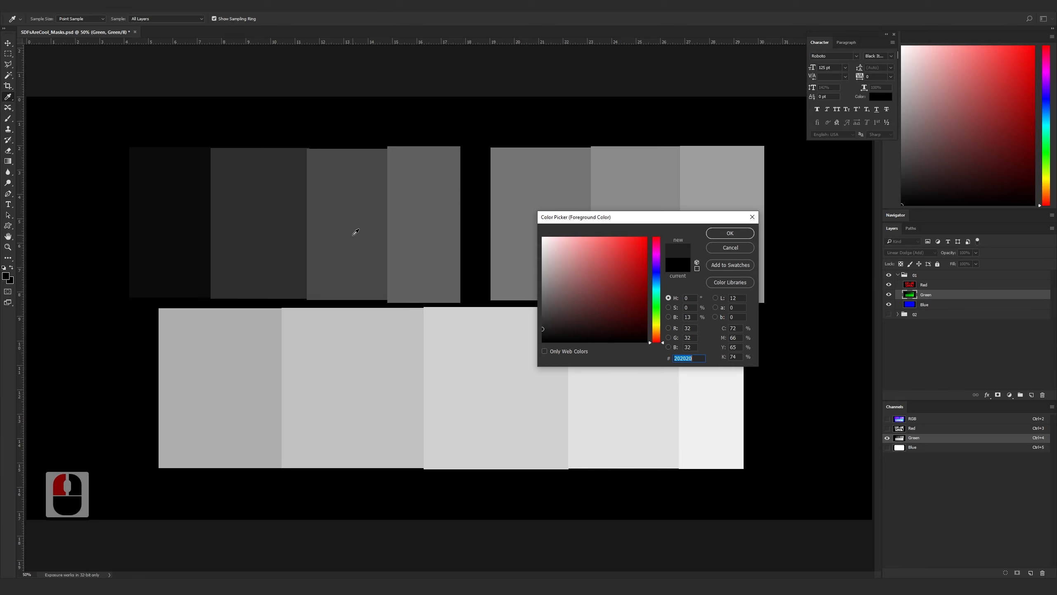
click(354, 232)
double_click(739, 345)
key(alt+Tab)
click(553, 245)
text(+21.25)
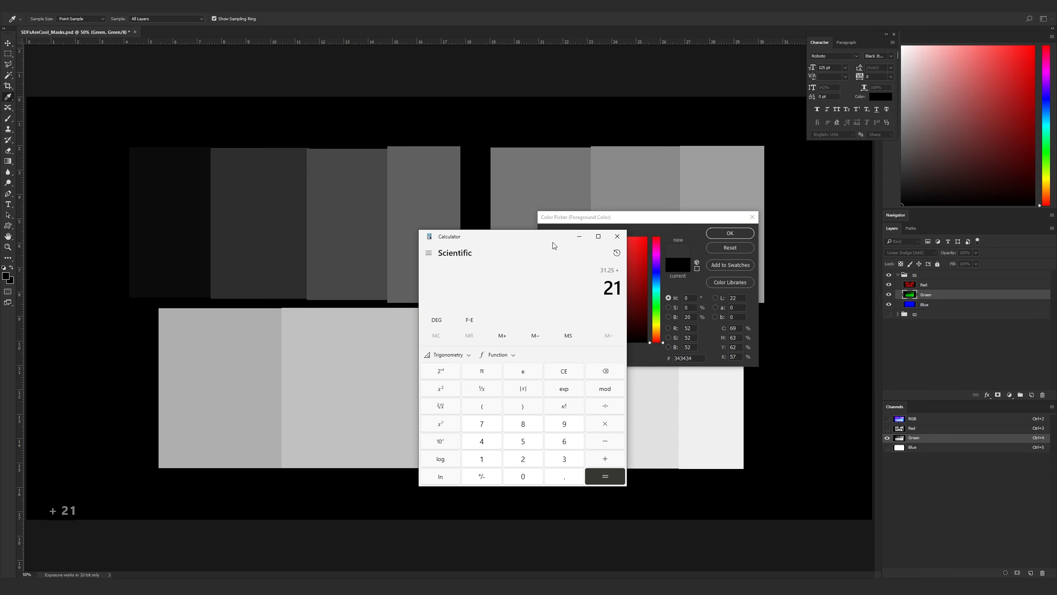
key(Return)
Sample the fourth block's grey, add another 21.25 in Calculator, and cancel the foreground colour picker
click(362, 234)
click(362, 234)
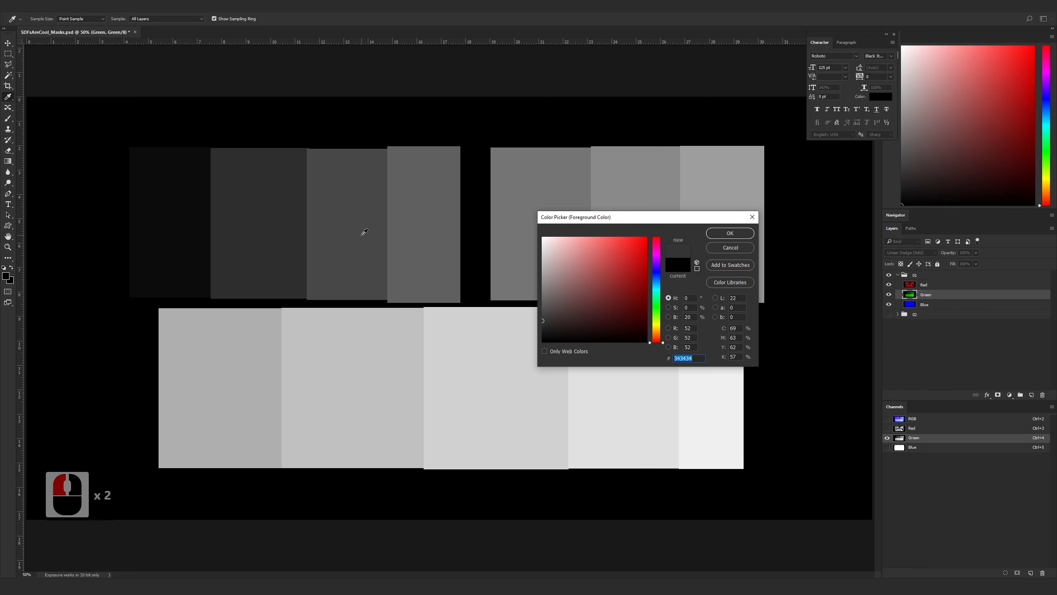
key(alt+Tab)
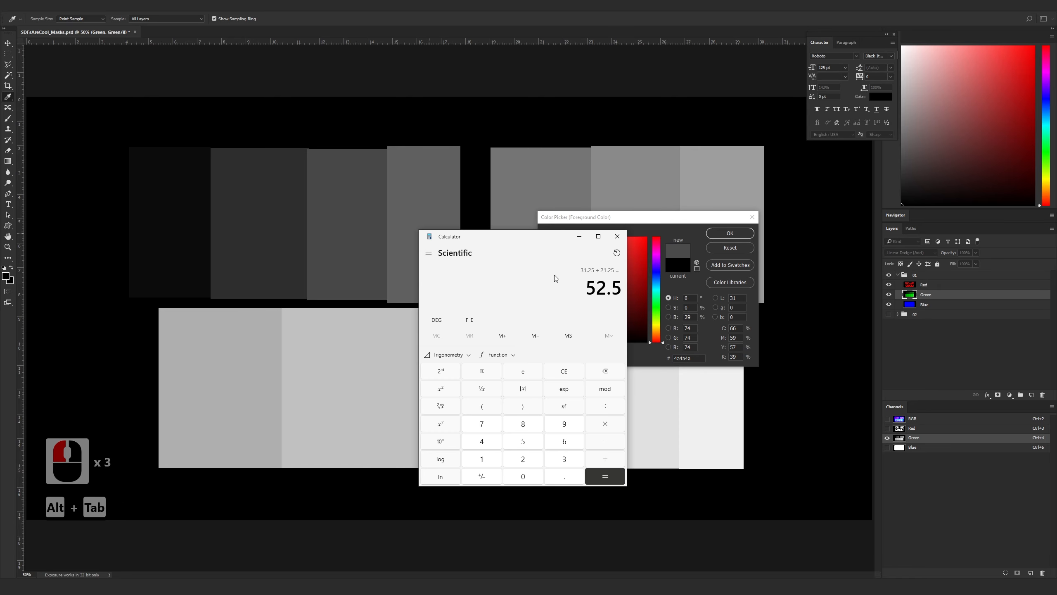
click(540, 247)
text(+ 21.25)
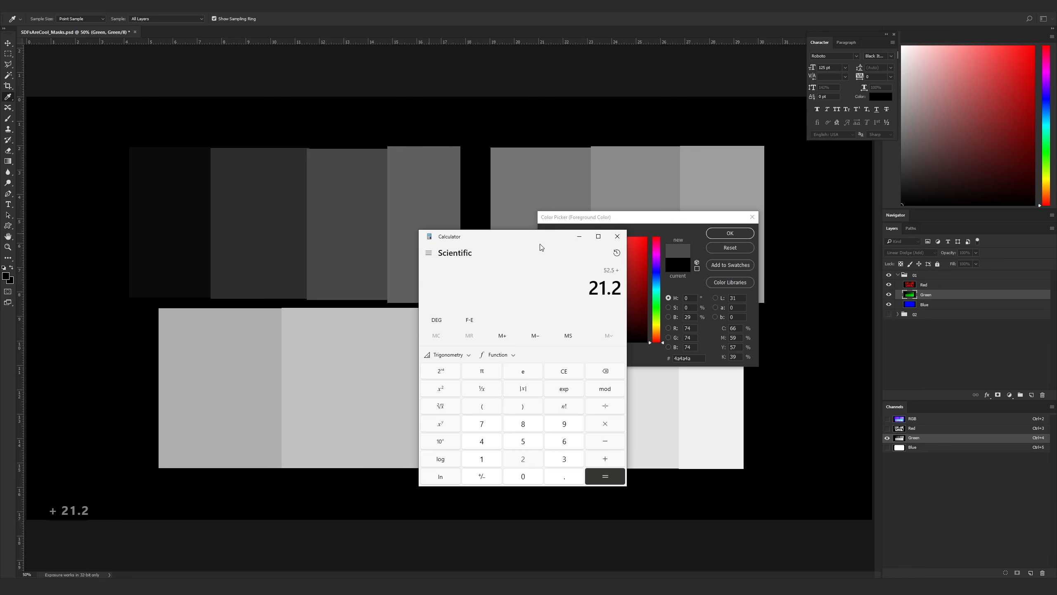
key(Return)
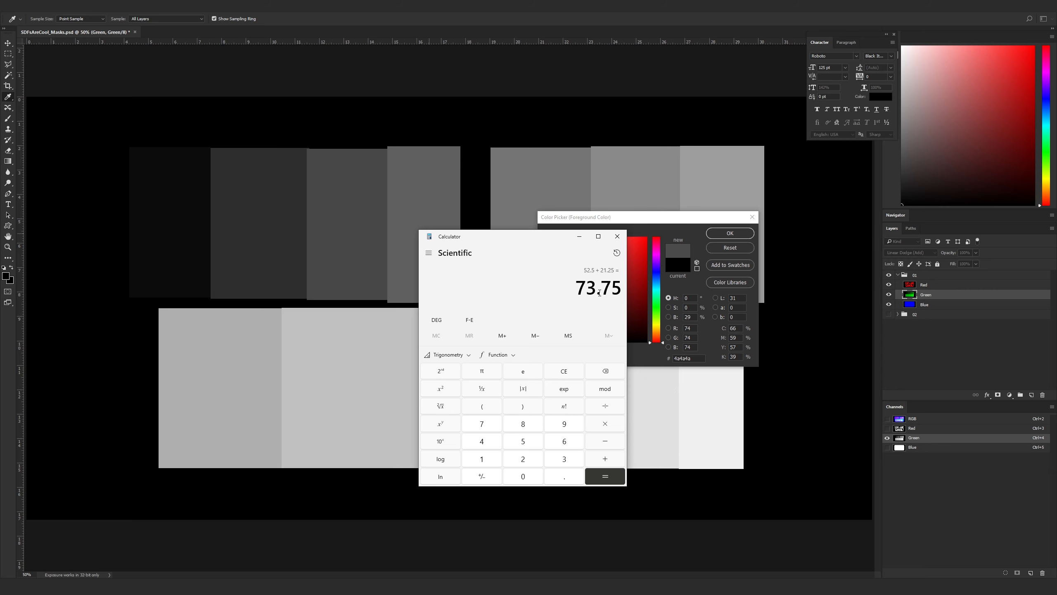
click(497, 42)
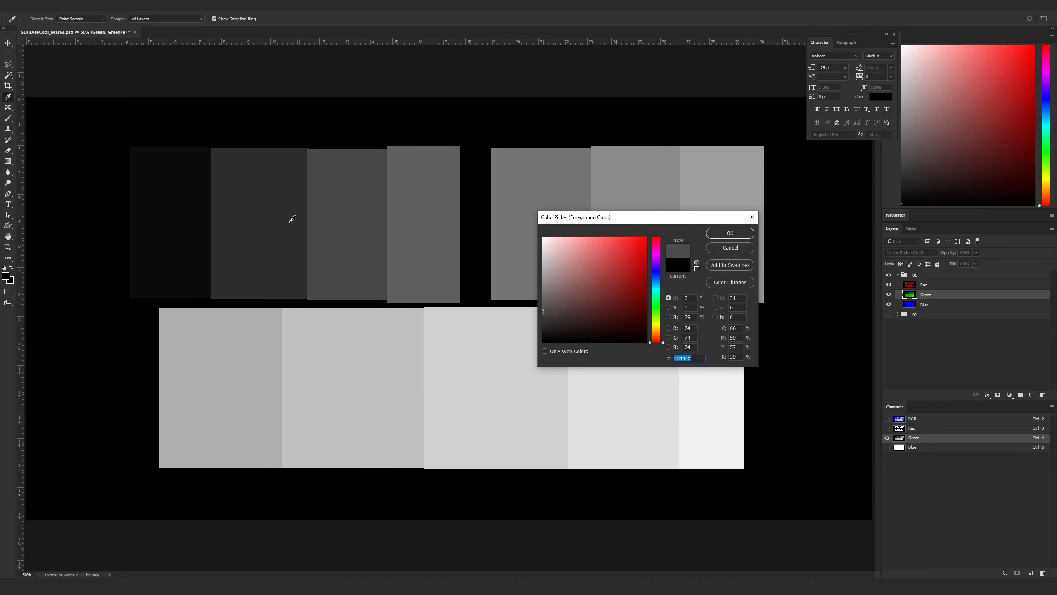
click(732, 247)
Select the Green layer and view the single colour channels, ending on the Green channel
click(944, 352)
click(922, 285)
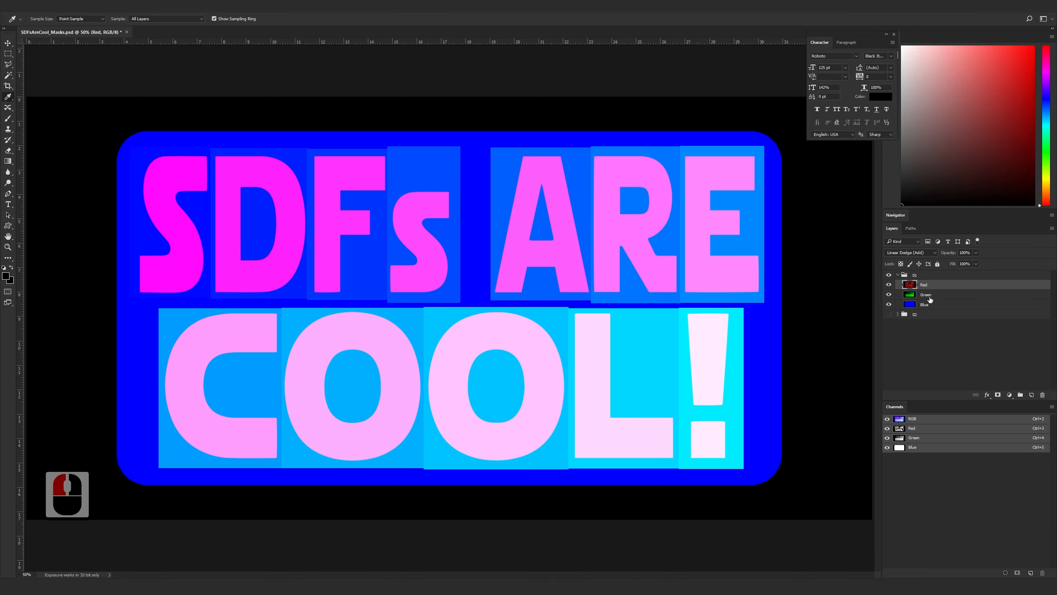
click(928, 295)
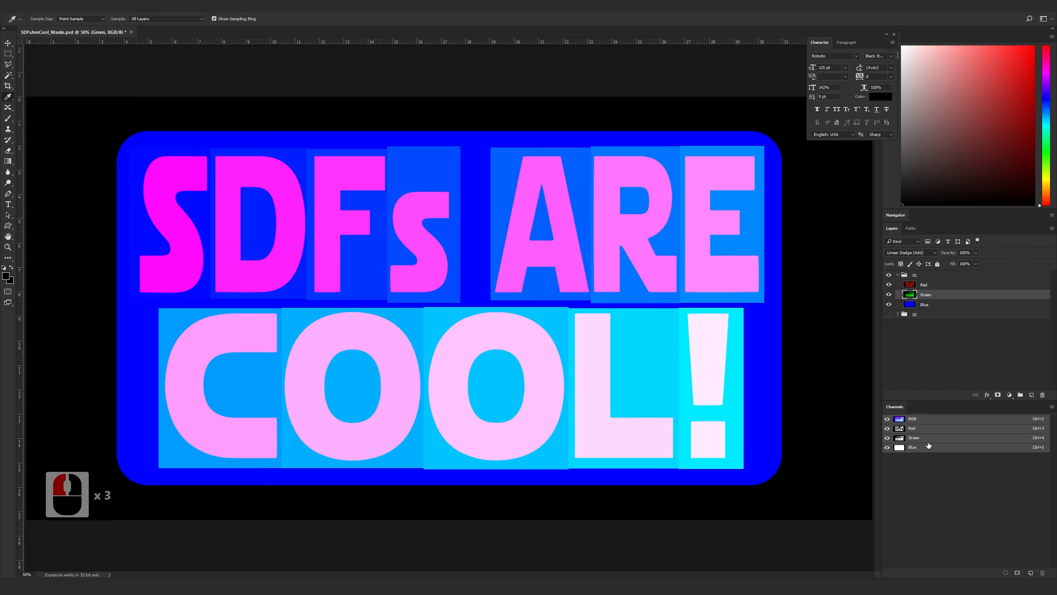
click(915, 427)
click(918, 446)
click(915, 438)
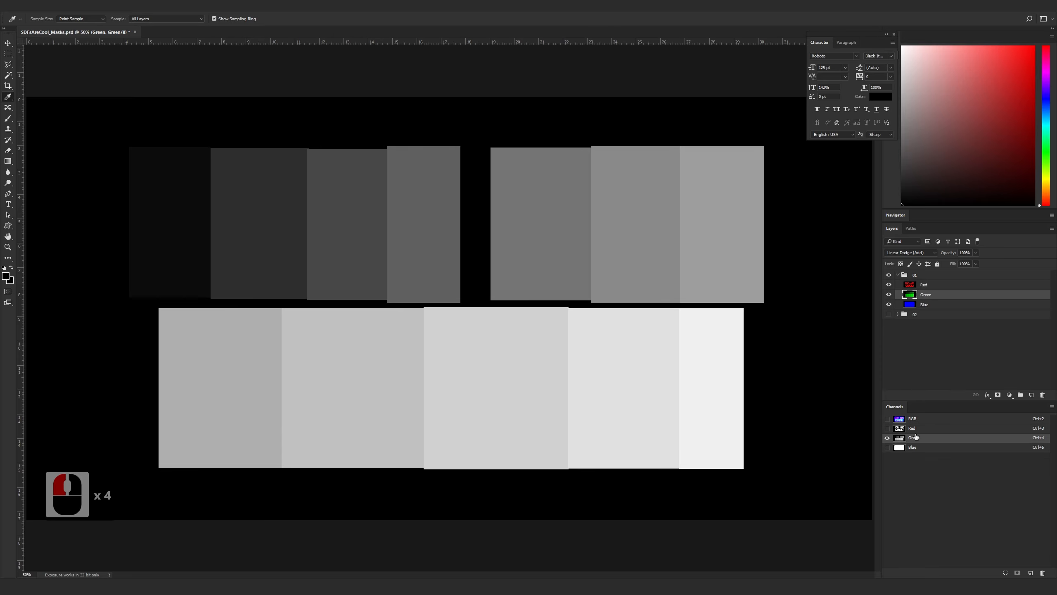
Collapse and hide layer group 01, and show and expand group 02
click(897, 275)
click(889, 275)
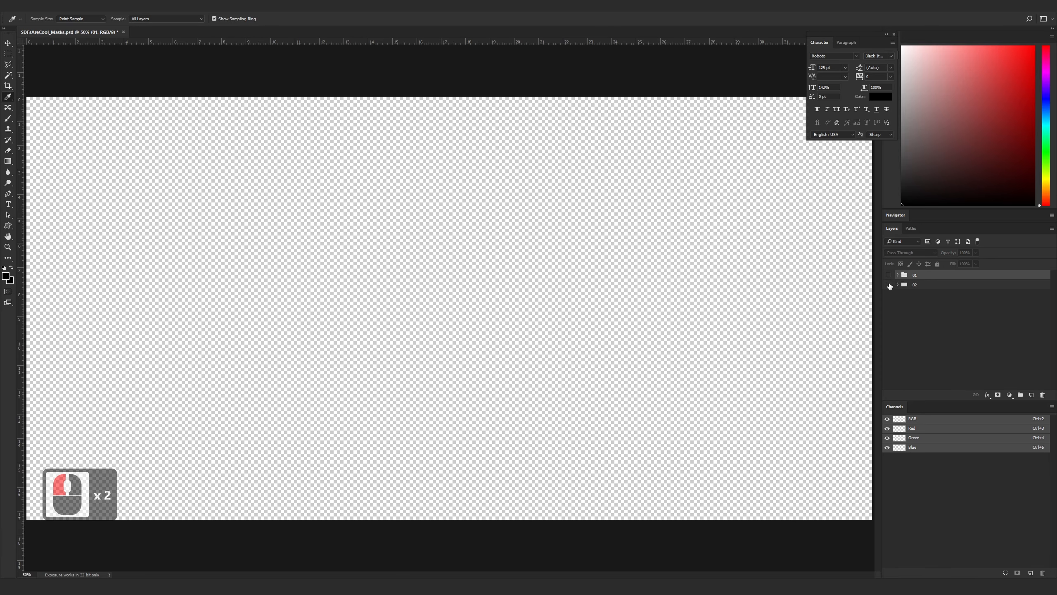
click(888, 284)
click(897, 285)
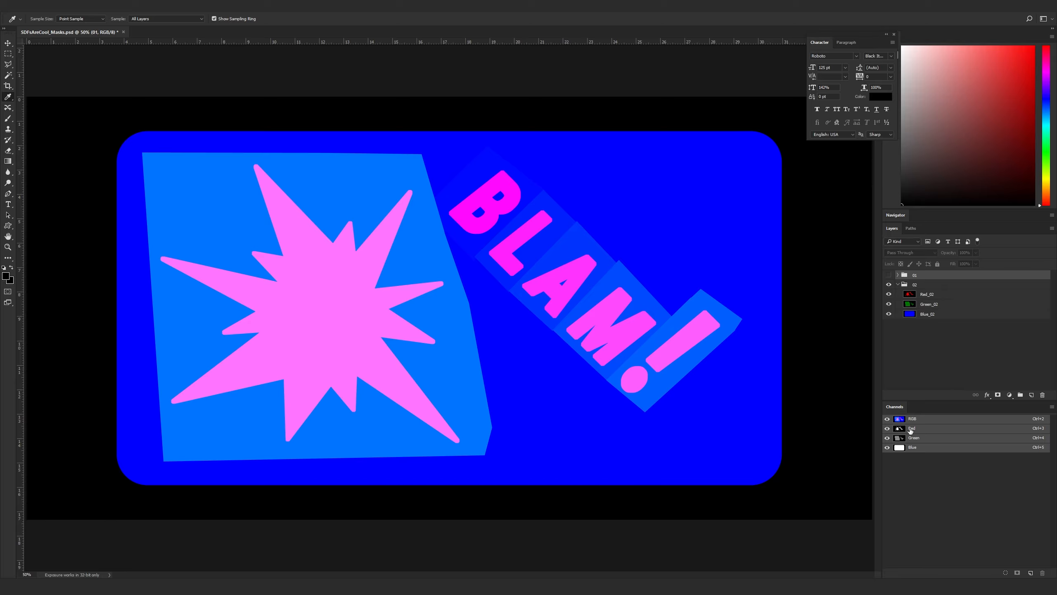
Inspect the Red, Green and Blue channels of the BLAM! artwork and return to the RGB composite
key(ctrl+3)
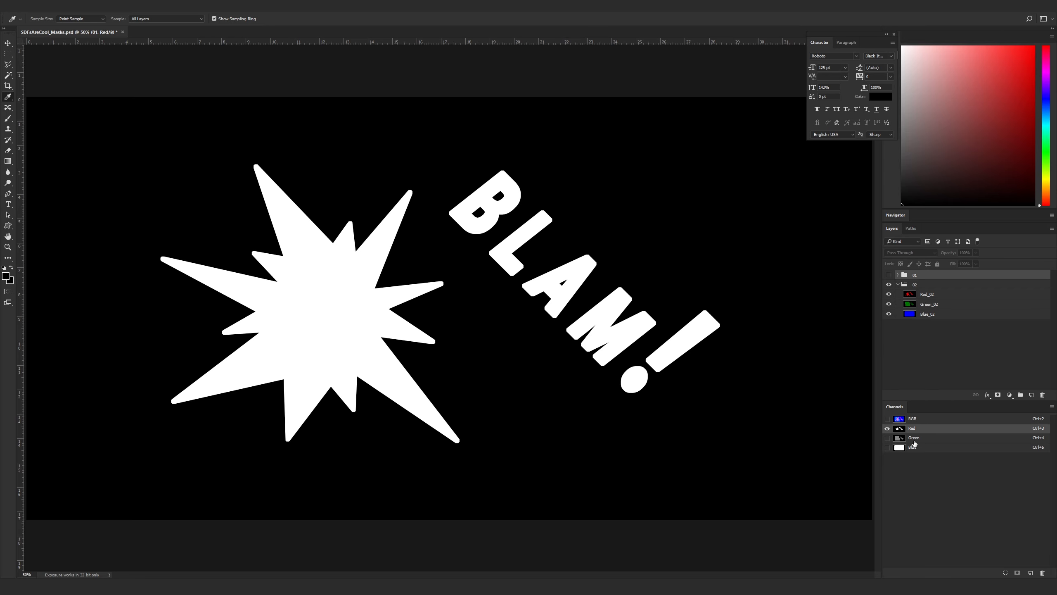
click(914, 438)
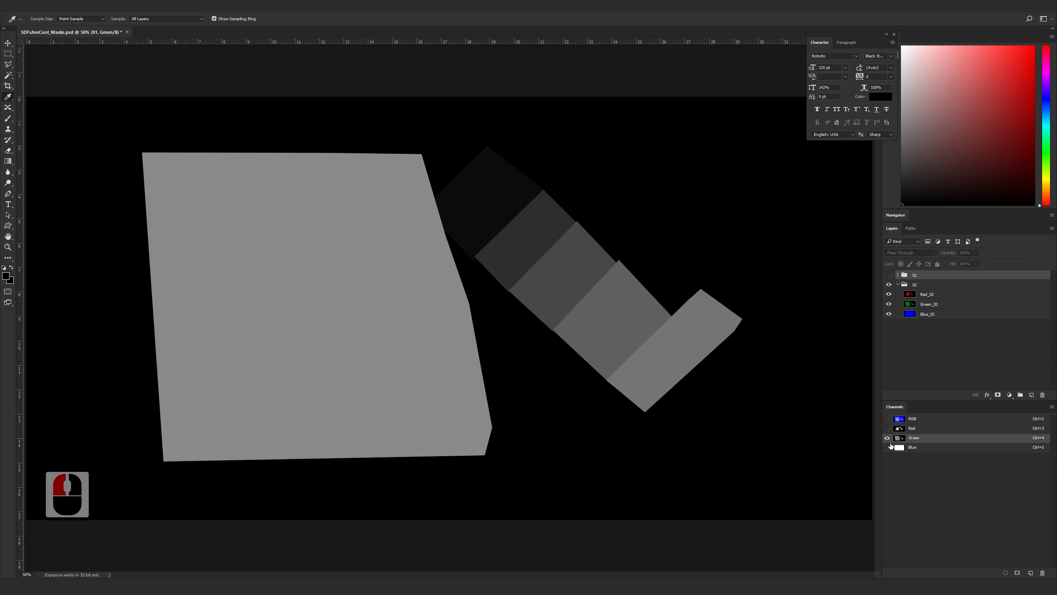
click(887, 447)
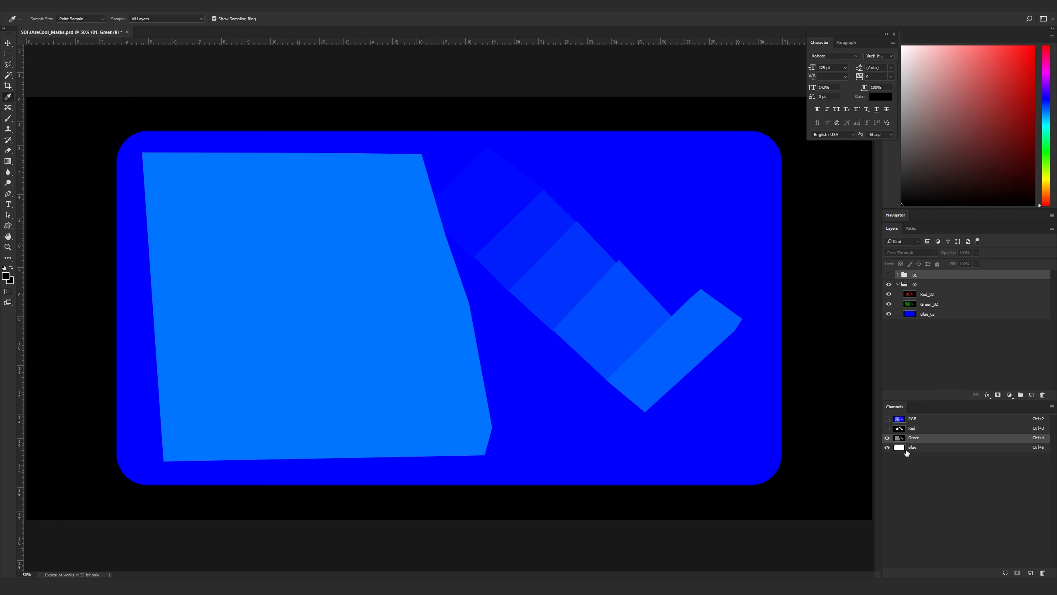
click(900, 449)
click(901, 421)
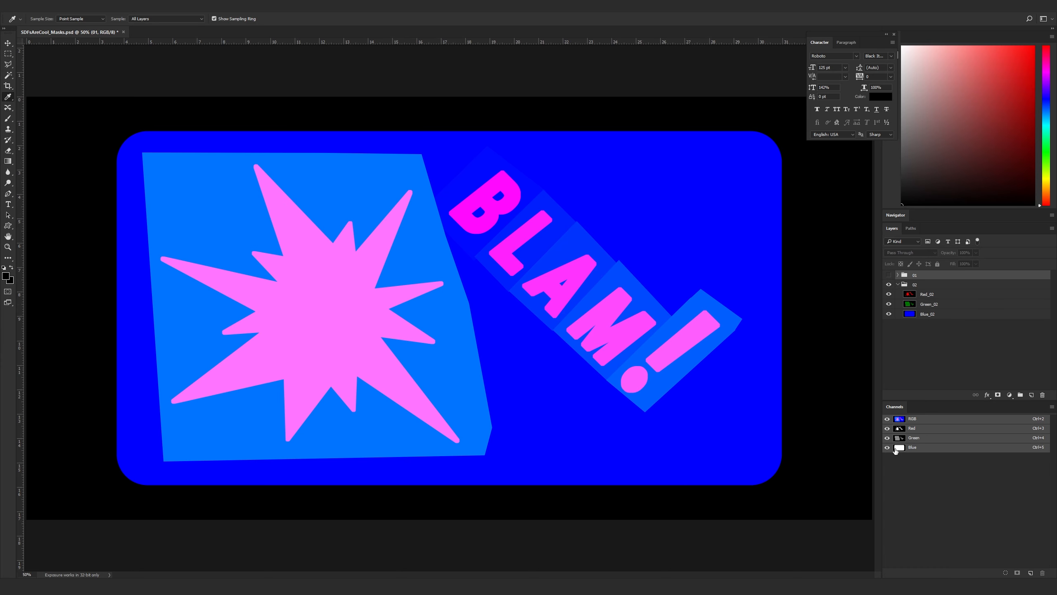
click(895, 448)
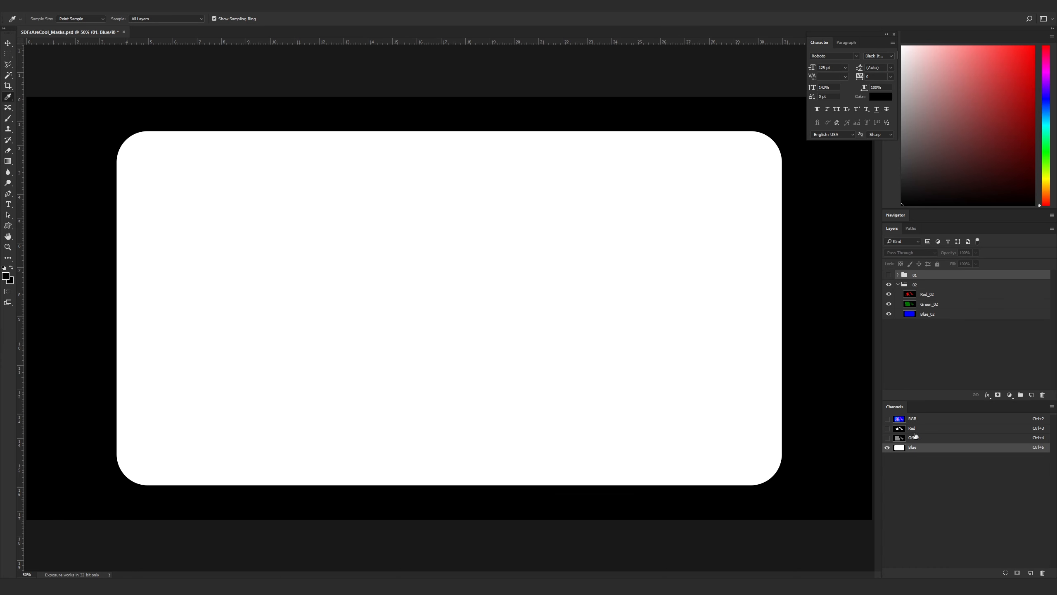
click(910, 420)
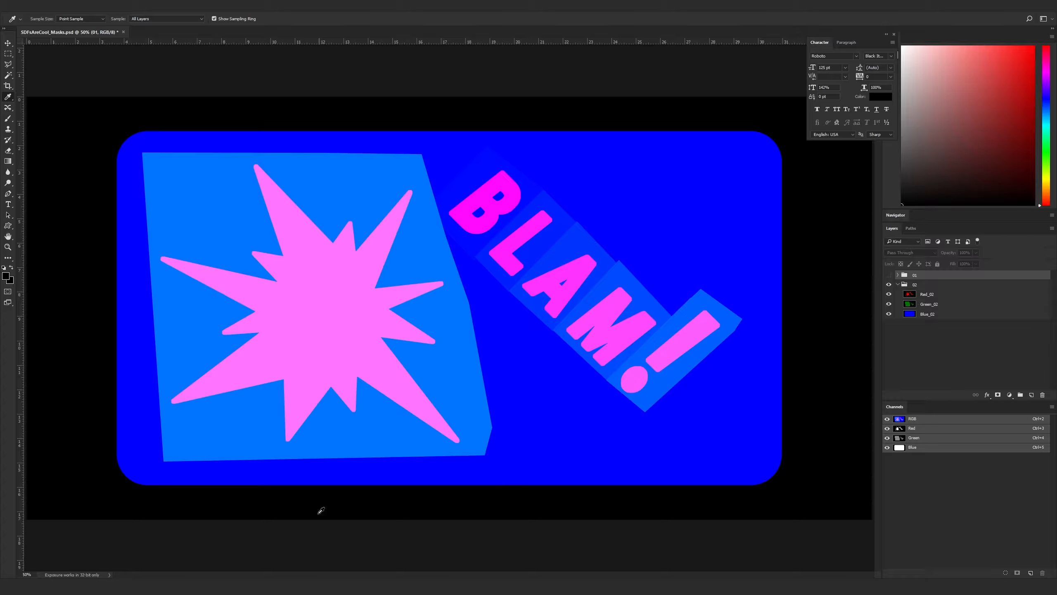
Switch to Substance Designer to view the SDFsAreCool_Masks resources, and return to Photoshop
mouse_move(152, 587)
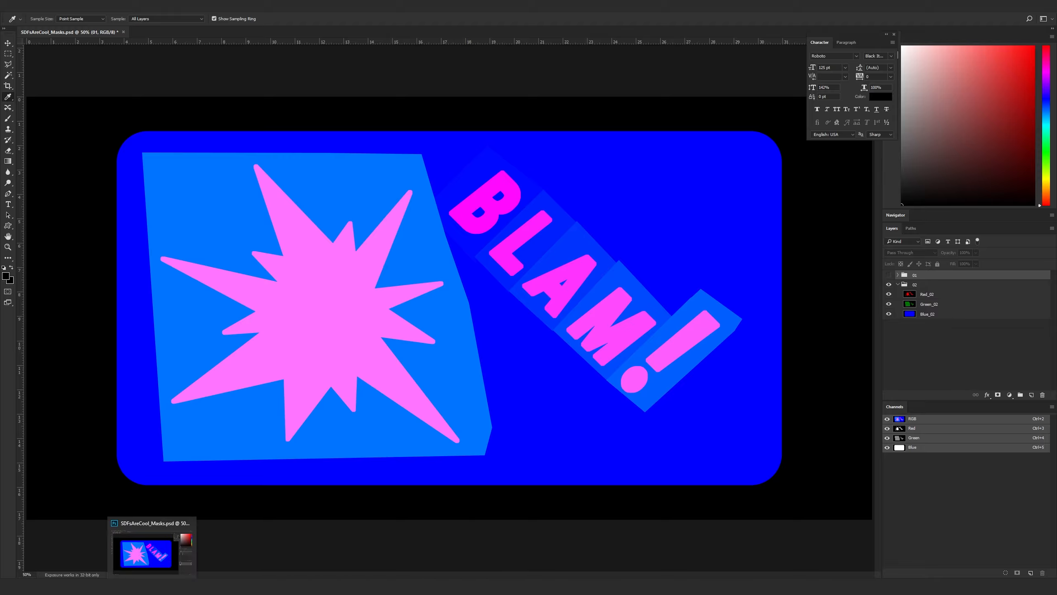
click(193, 587)
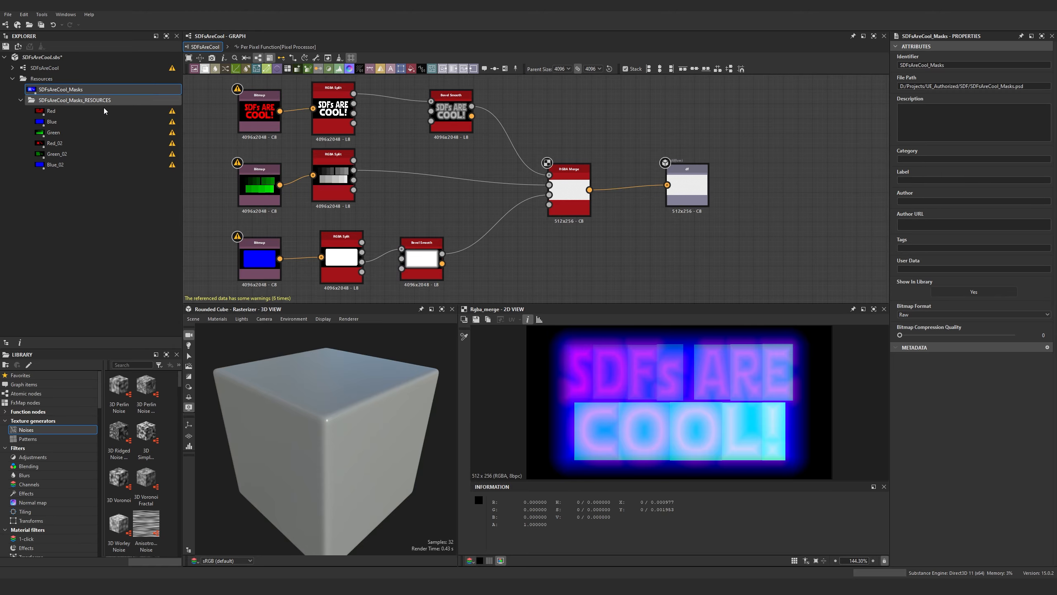
click(177, 586)
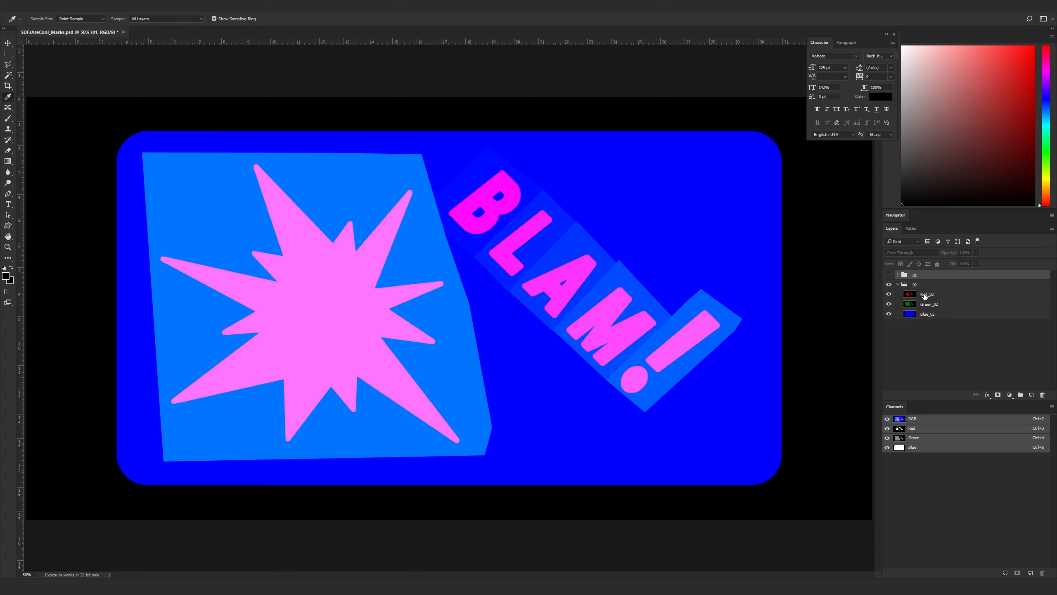
Isolate the Red_02 layer in group 02 by hiding the Green_02 and Blue_02 layers
click(926, 295)
click(911, 304)
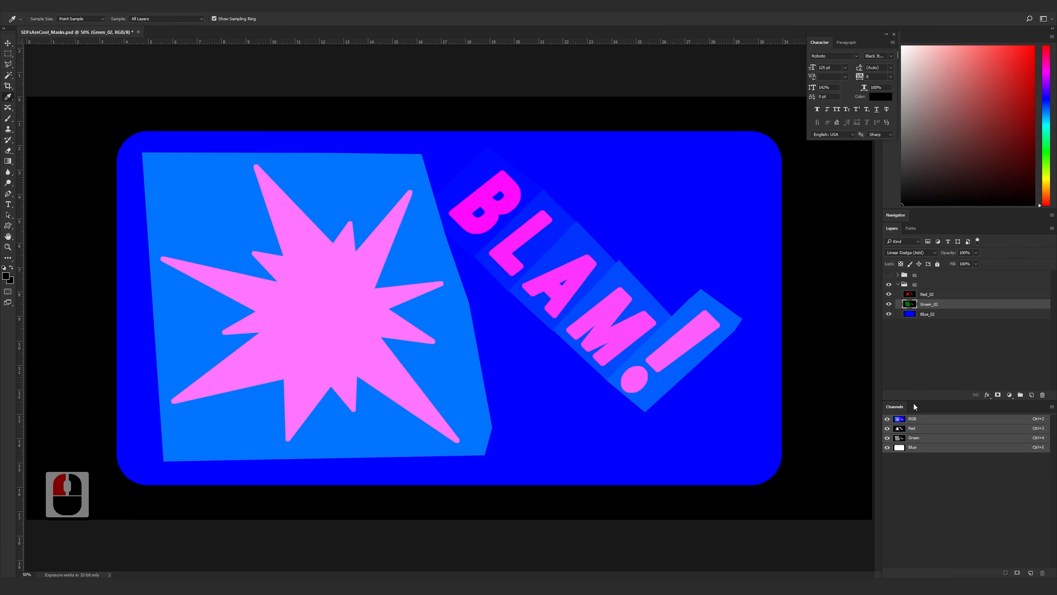
click(909, 430)
click(909, 295)
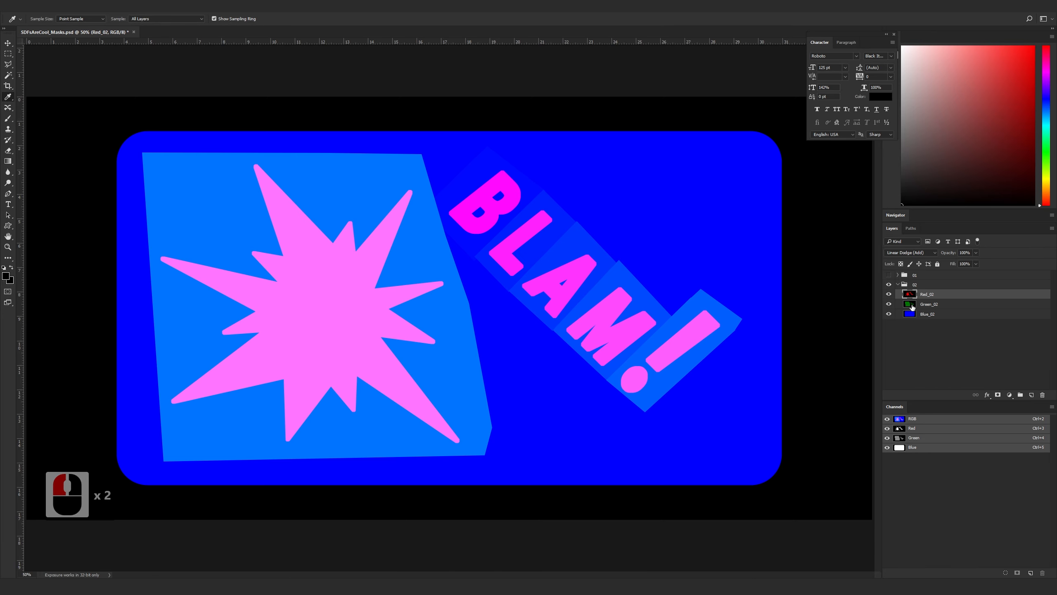
drag(889, 305, 890, 327)
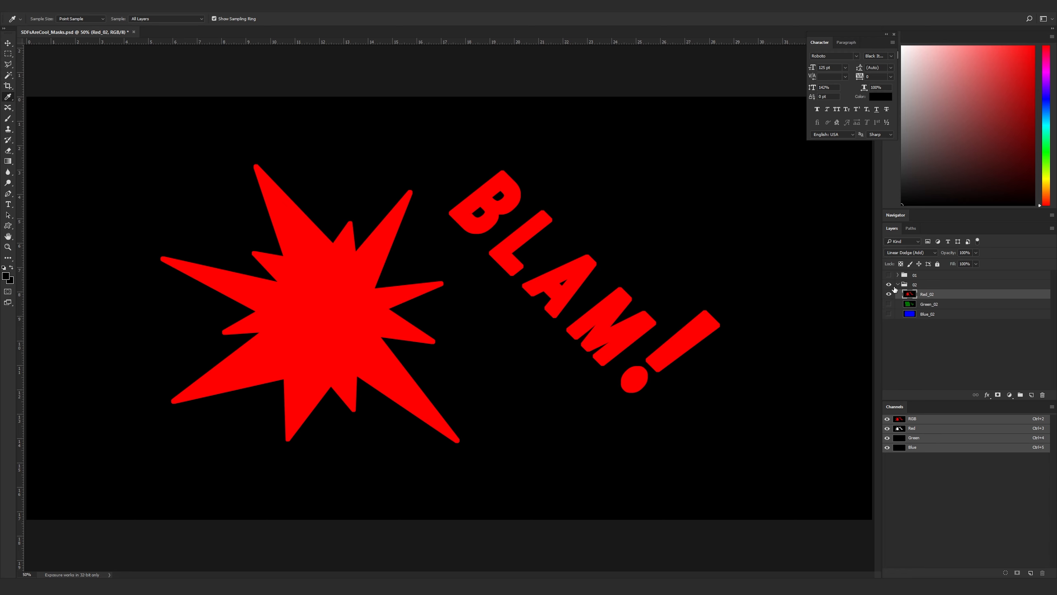
Hide group 02, and show and expand group 01
click(889, 285)
click(889, 285)
click(889, 275)
click(897, 275)
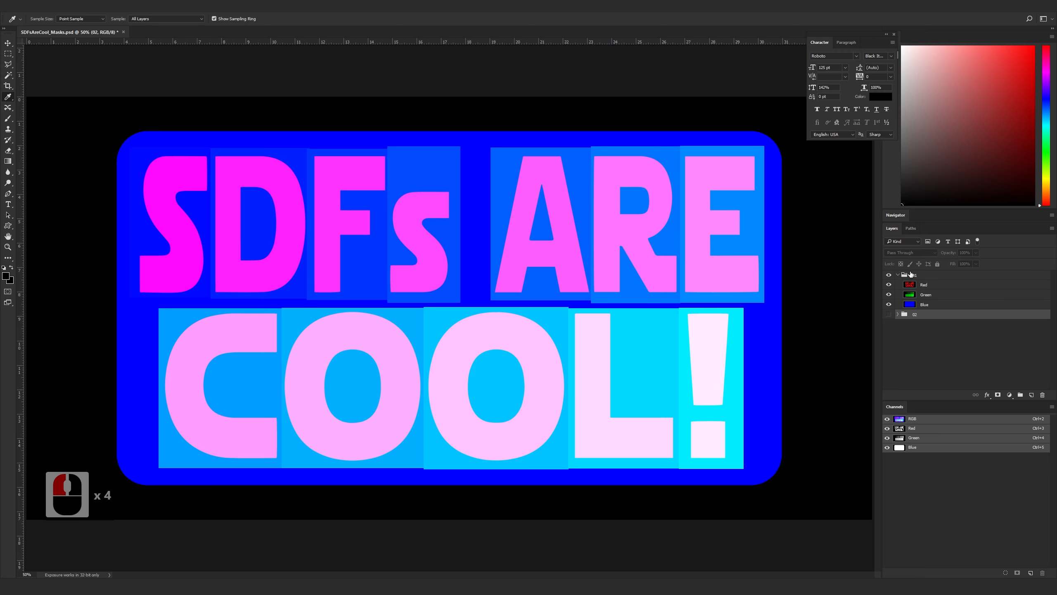
Isolate the Red layer in group 01 by hiding Green and Blue, and toggle Red off and on
click(916, 285)
drag(889, 296, 889, 305)
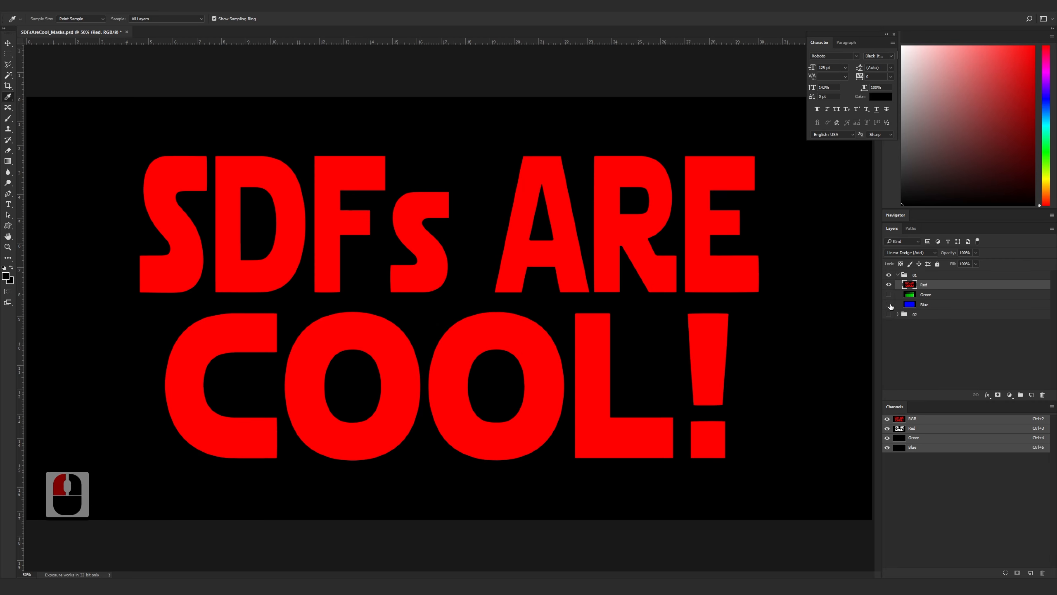
click(889, 286)
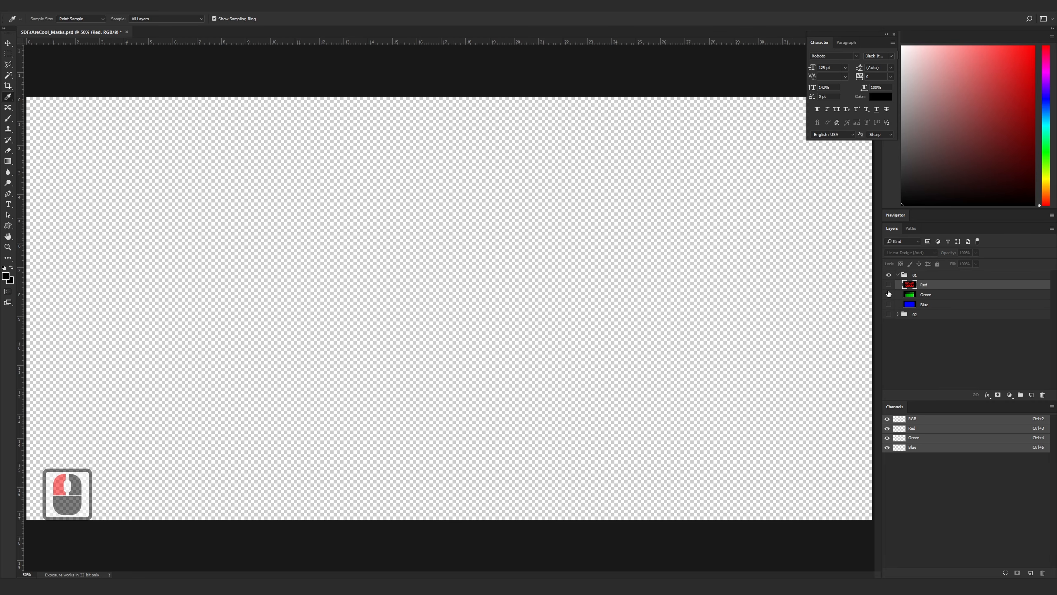
click(889, 285)
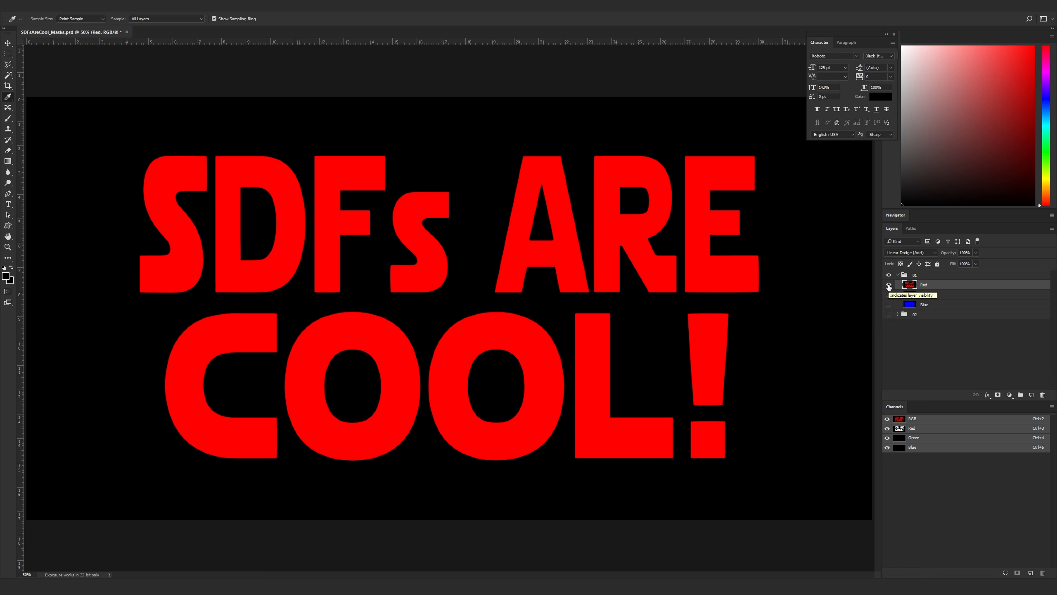
View the Green layer of group 01 on its own, followed by the Blue layer on its own
click(889, 286)
click(889, 295)
click(907, 295)
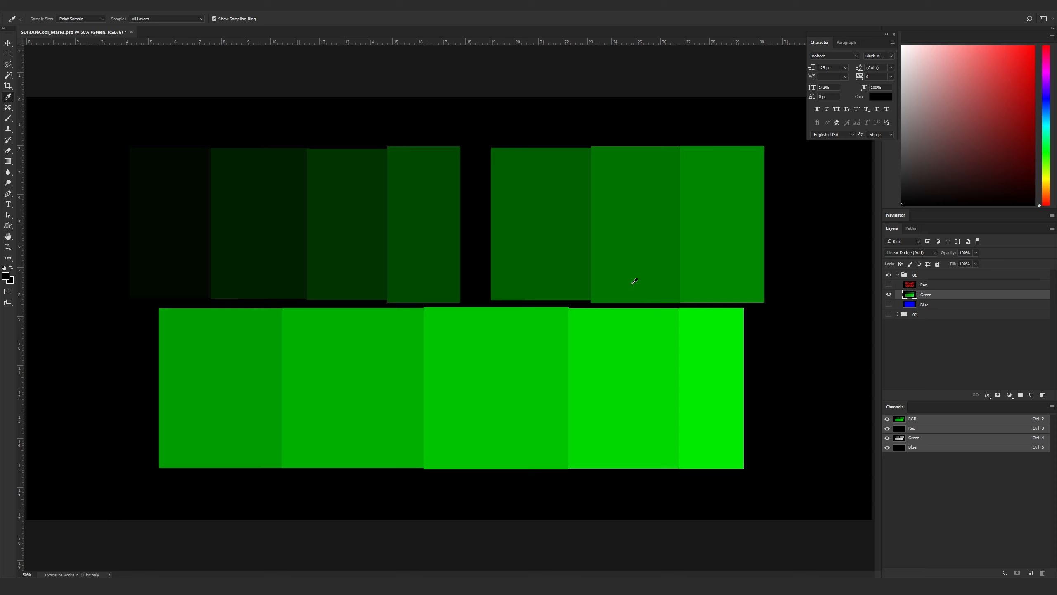
click(888, 295)
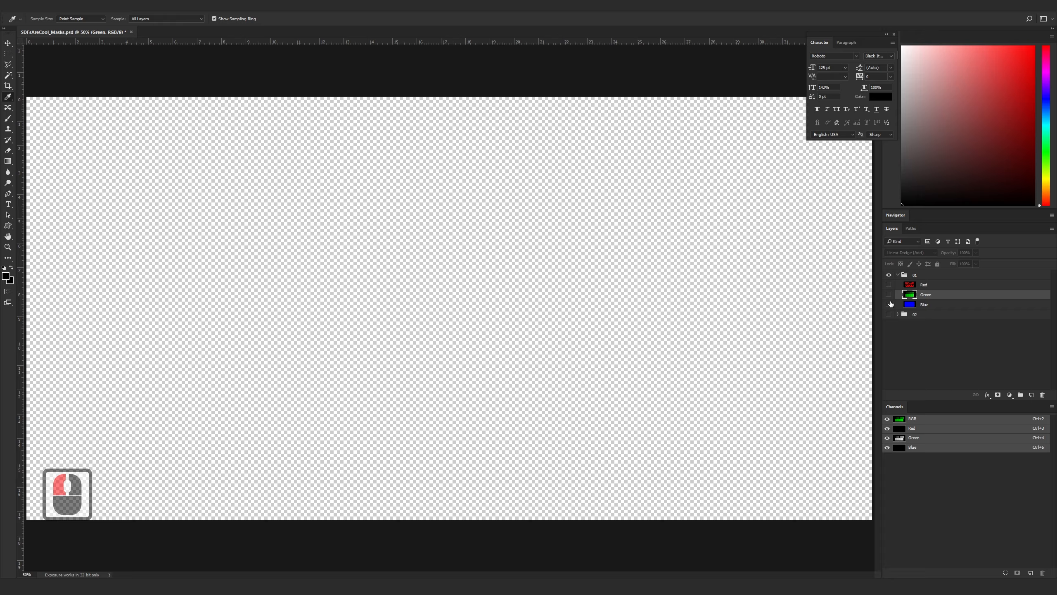
click(889, 305)
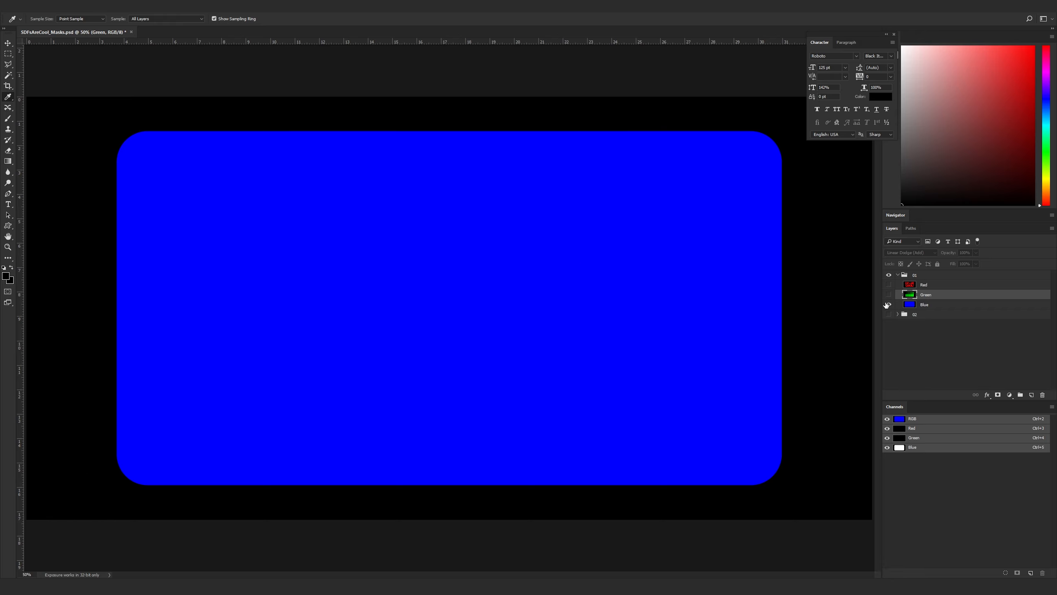
Restore the visibility of the Red, Green and Blue layers in group 01
click(889, 304)
click(889, 284)
click(889, 295)
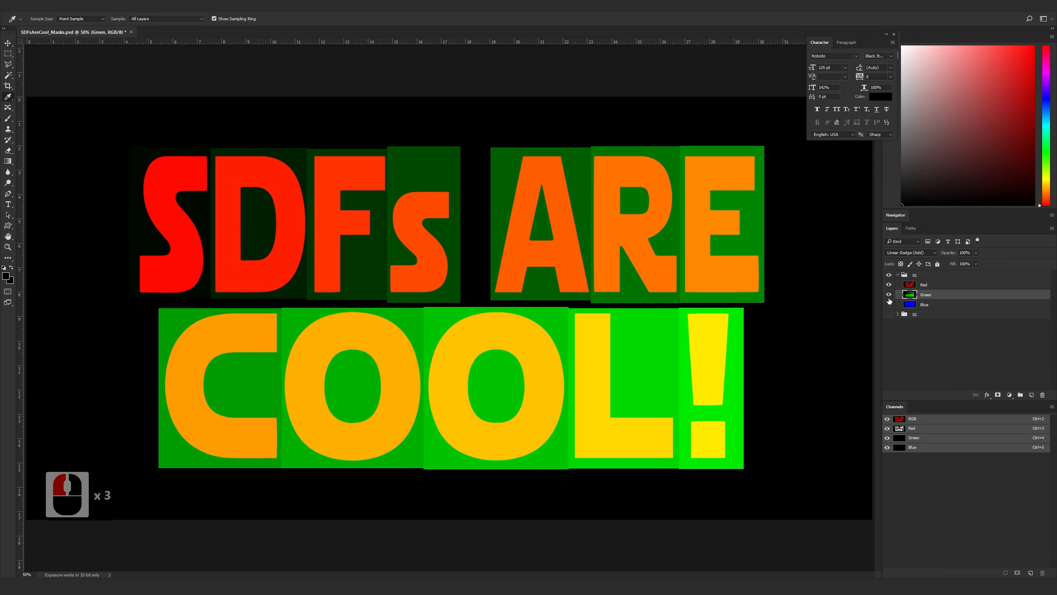
click(889, 305)
Switch to Substance Designer, examine the SDFsAreCool package's options for linking a bitmap, and dismiss them
click(192, 585)
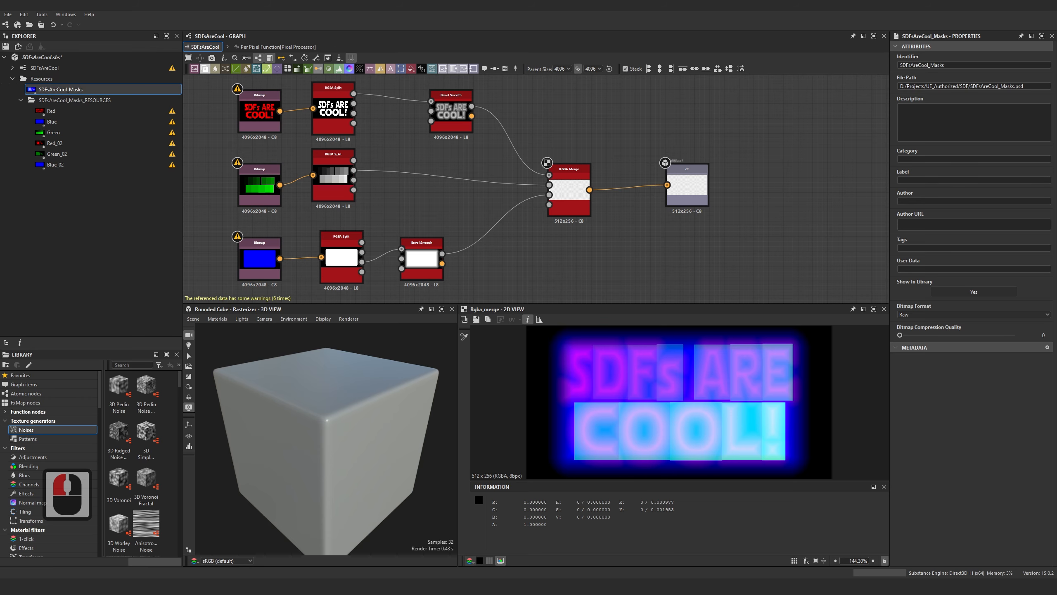
right_click(49, 61)
click(76, 88)
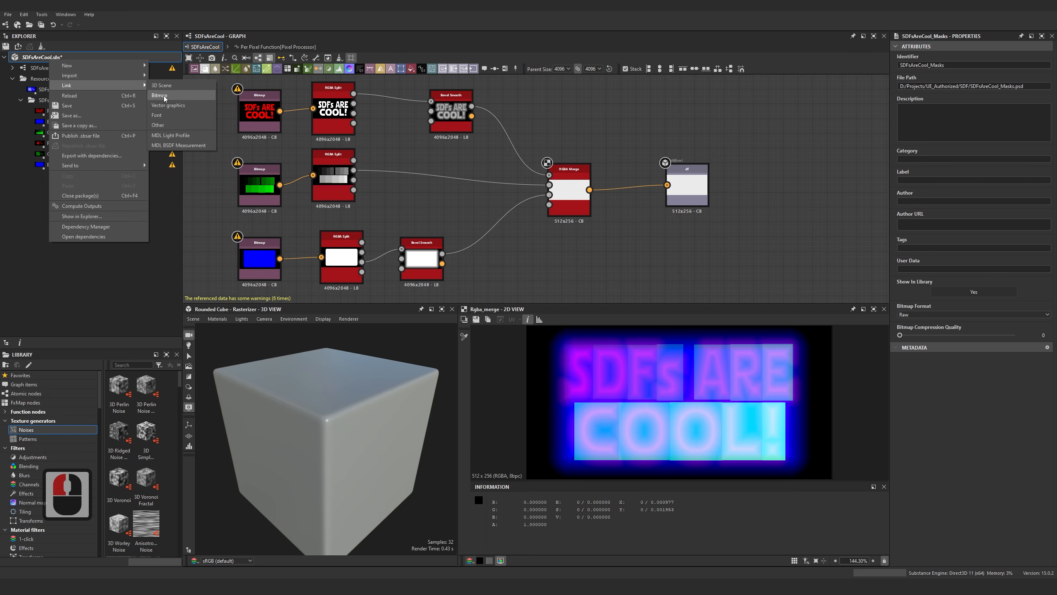
click(572, 137)
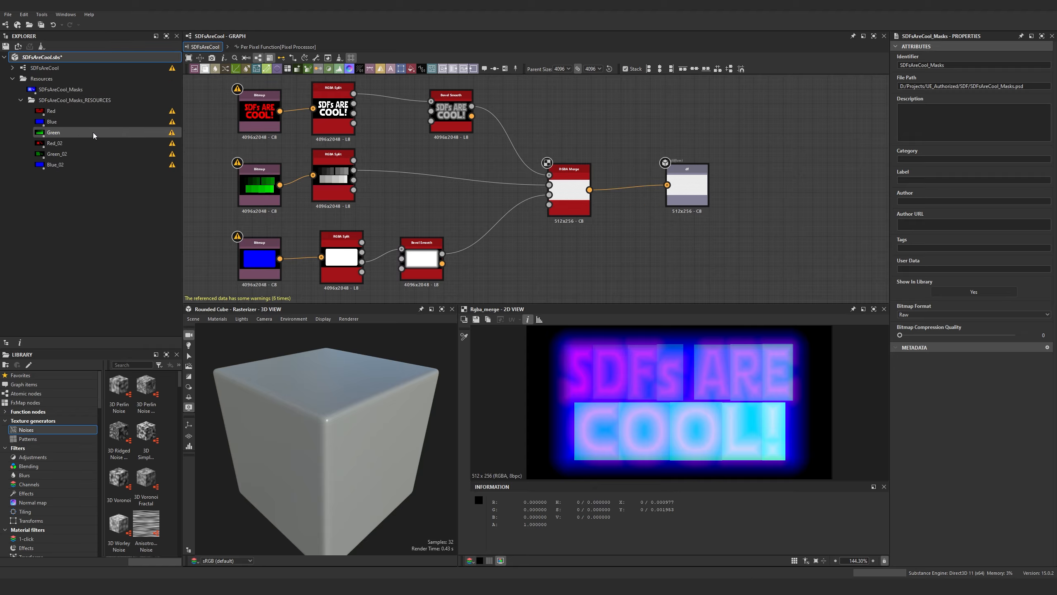
Examine the Green bitmap node's letter-block gradient in the 2D view, keeping the Red resource selected in the Explorer
click(70, 111)
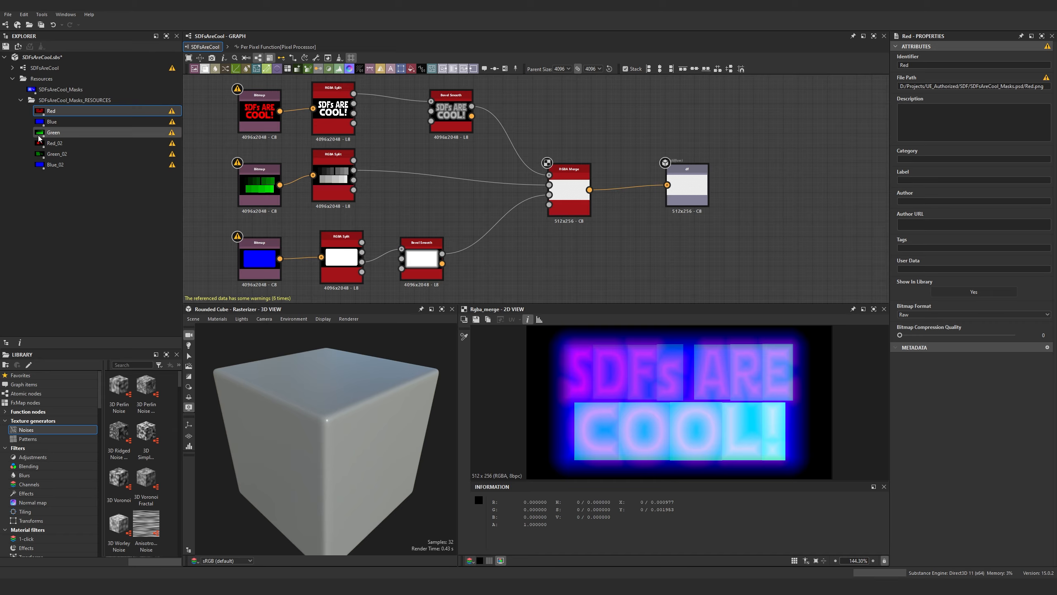
middle_drag(232, 192, 302, 182)
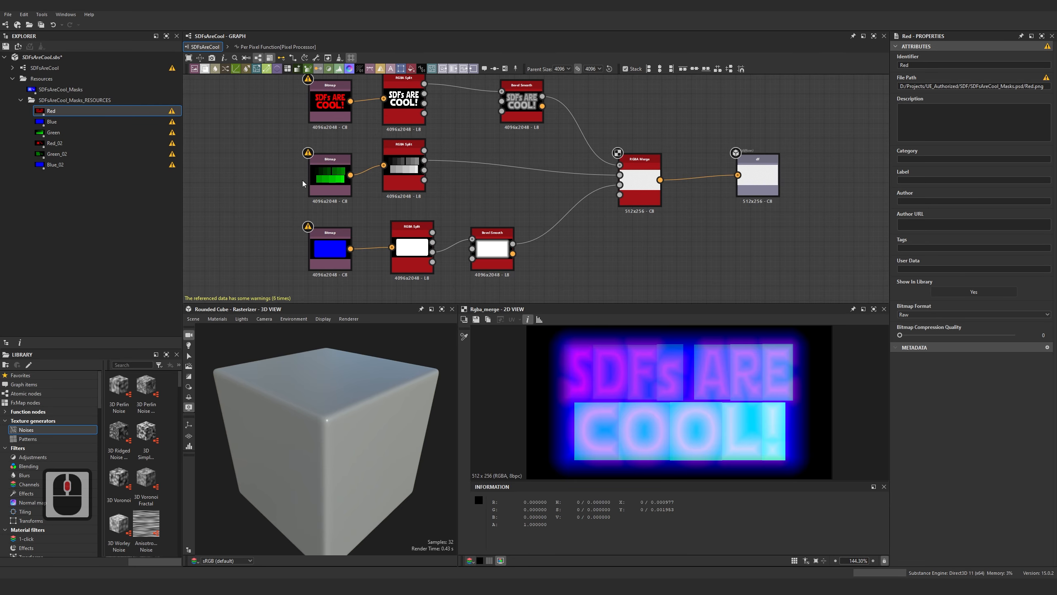
double_click(328, 175)
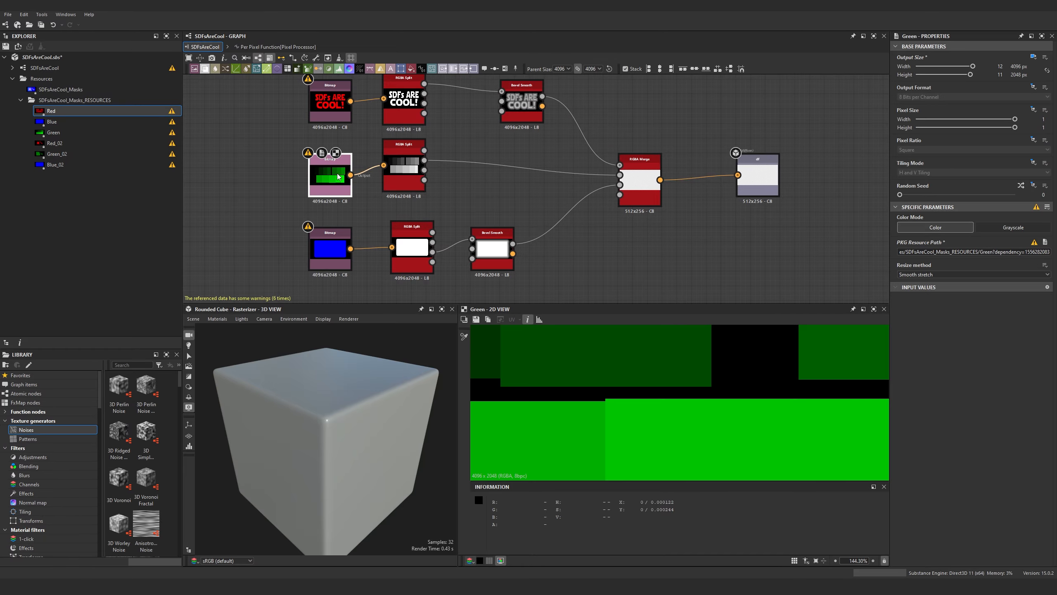
scroll(583, 376, down, 14)
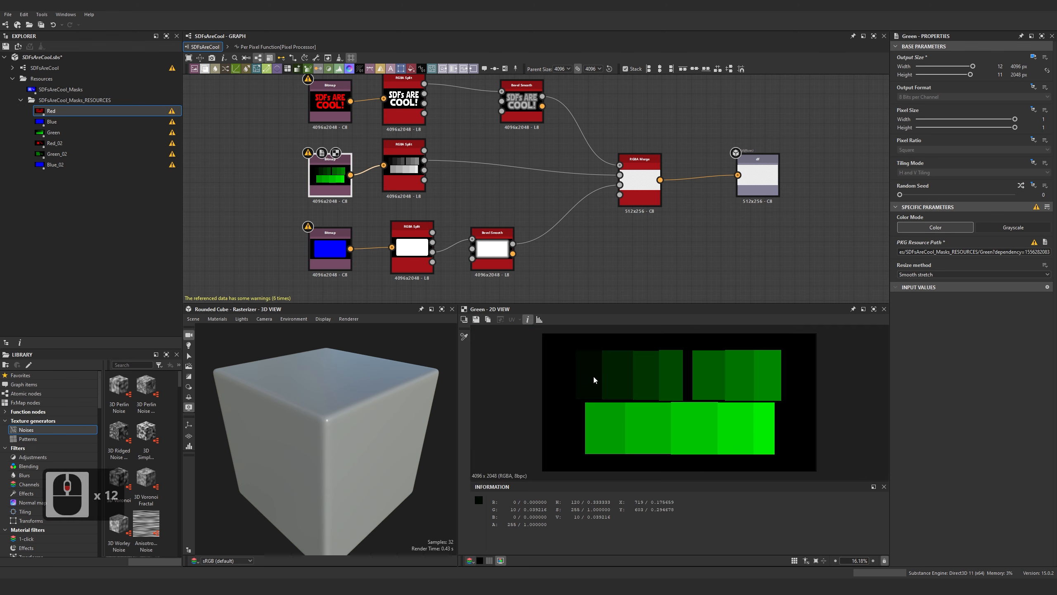
mouse_move(619, 383)
middle_down()
mouse_move(669, 388)
mouse_move(602, 380)
middle_up()
scroll(651, 391, up, 3)
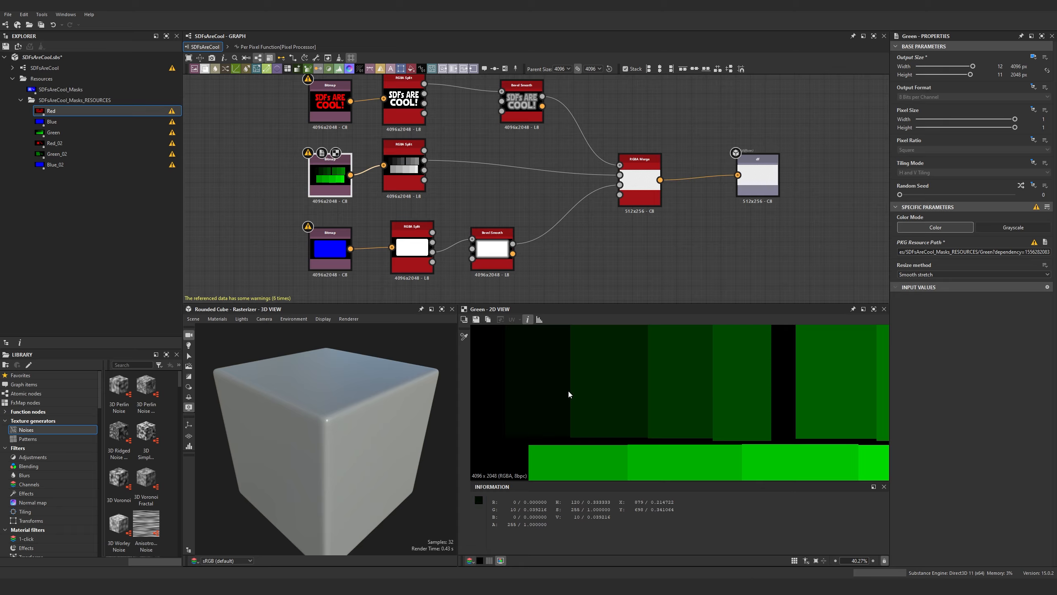
Bring SDFsAreCool_Masks.tif into the package's Resources and place it in the graph as a bitmap node beside the existing bitmaps
right_click(43, 79)
click(66, 104)
click(126, 114)
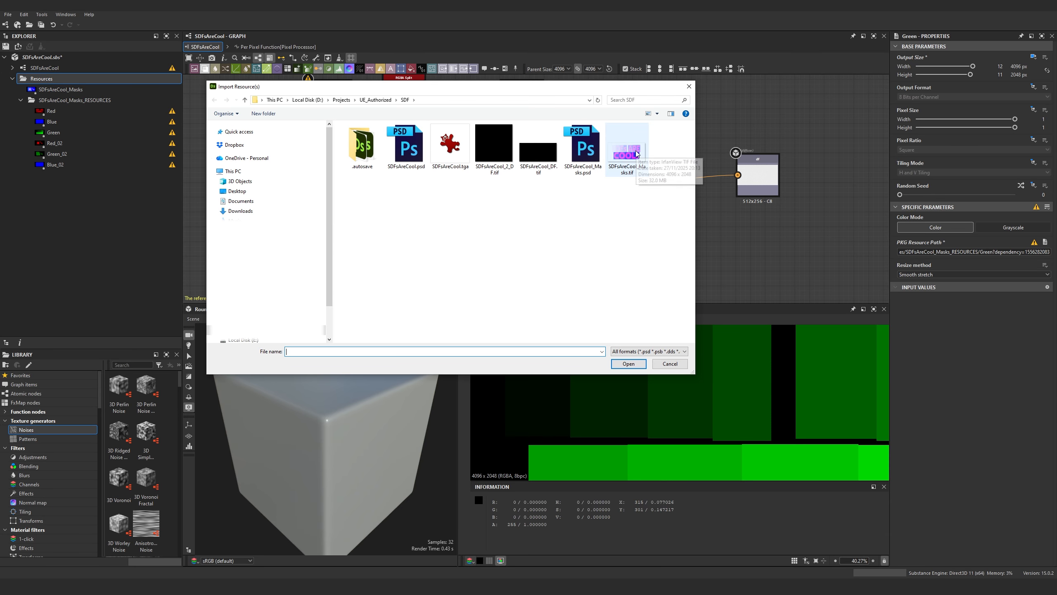
click(636, 154)
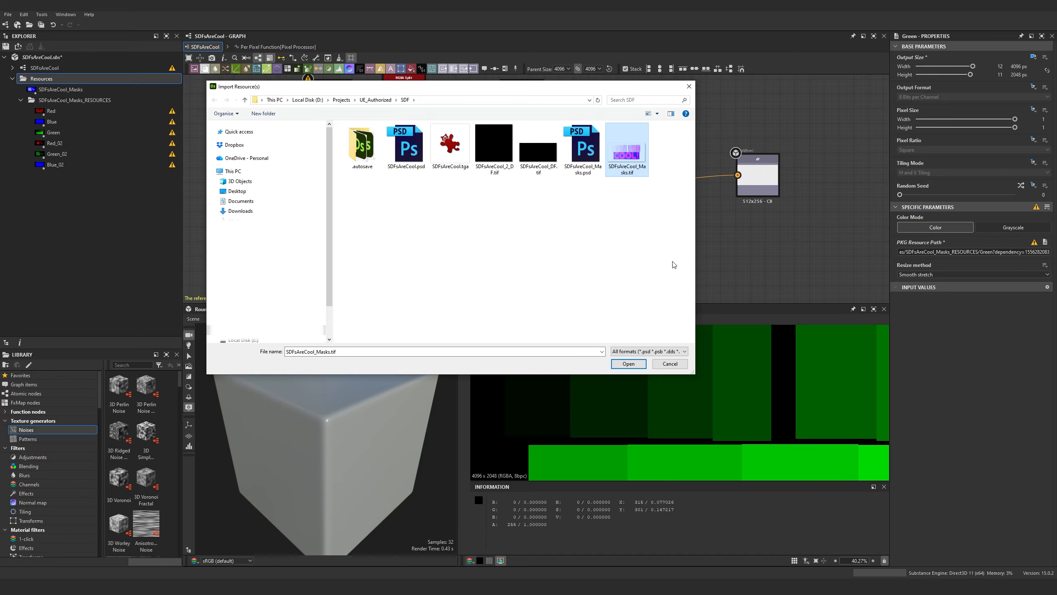
click(629, 364)
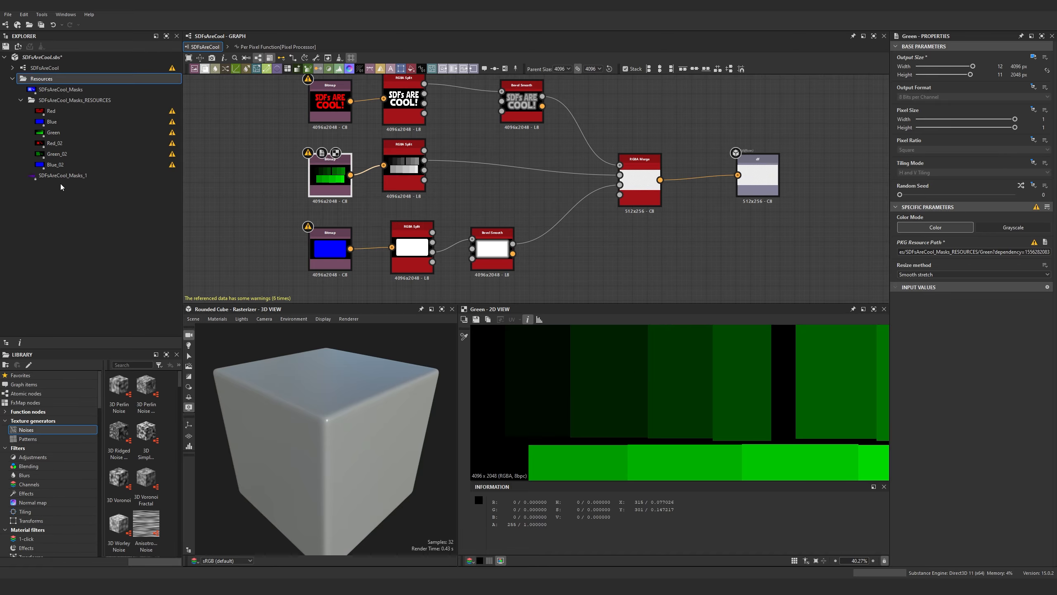
drag(63, 176, 246, 219)
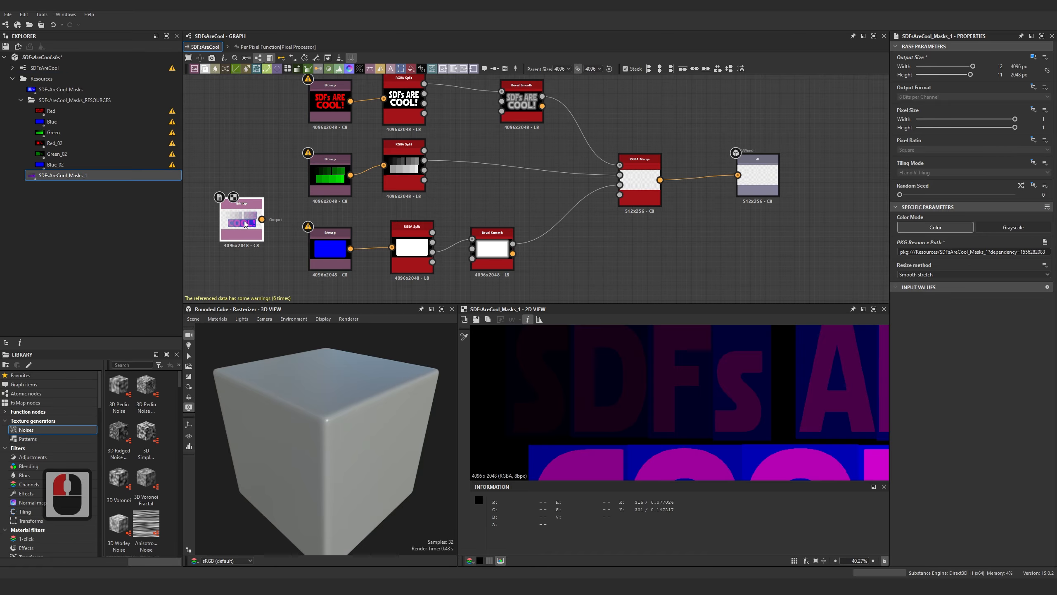
View the TIF mask's green channel and its blue channel separately in the 2D view, inspecting the blocks' gray values
click(476, 562)
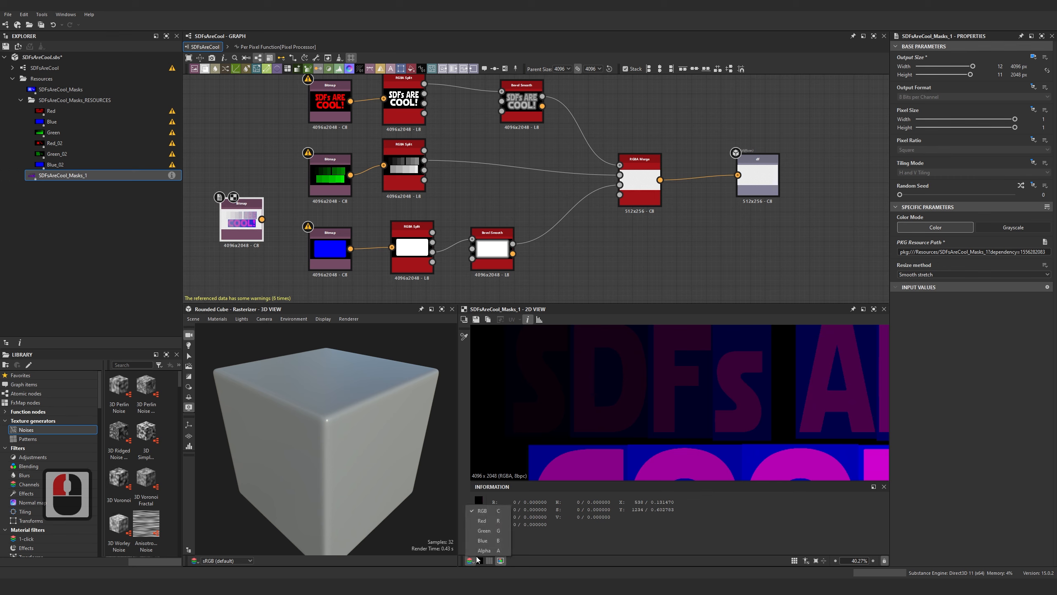
click(485, 529)
click(474, 559)
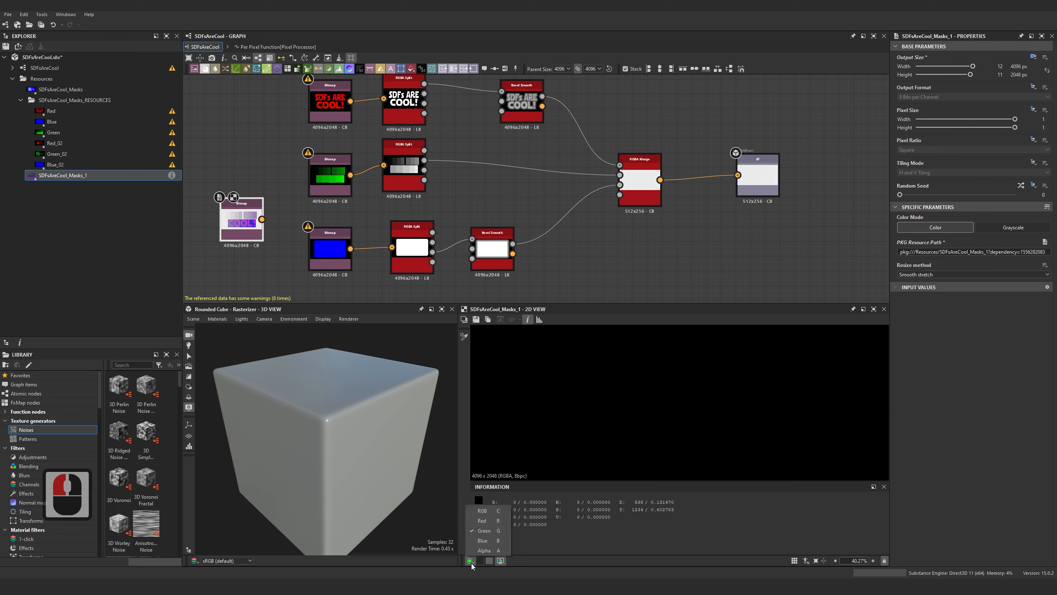
click(479, 538)
scroll(561, 432, down, 4)
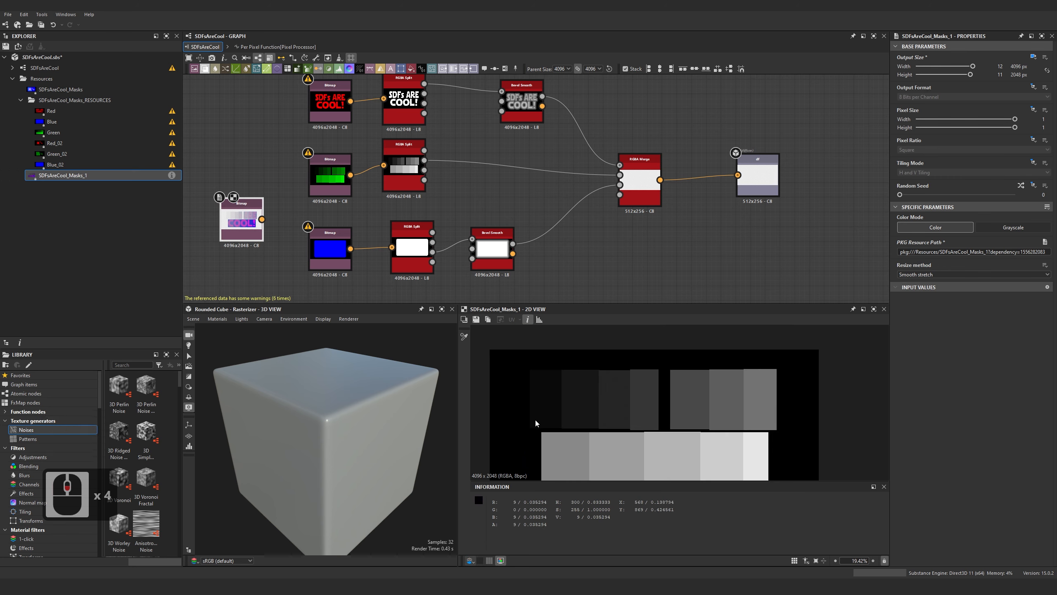
scroll(535, 418, up, 3)
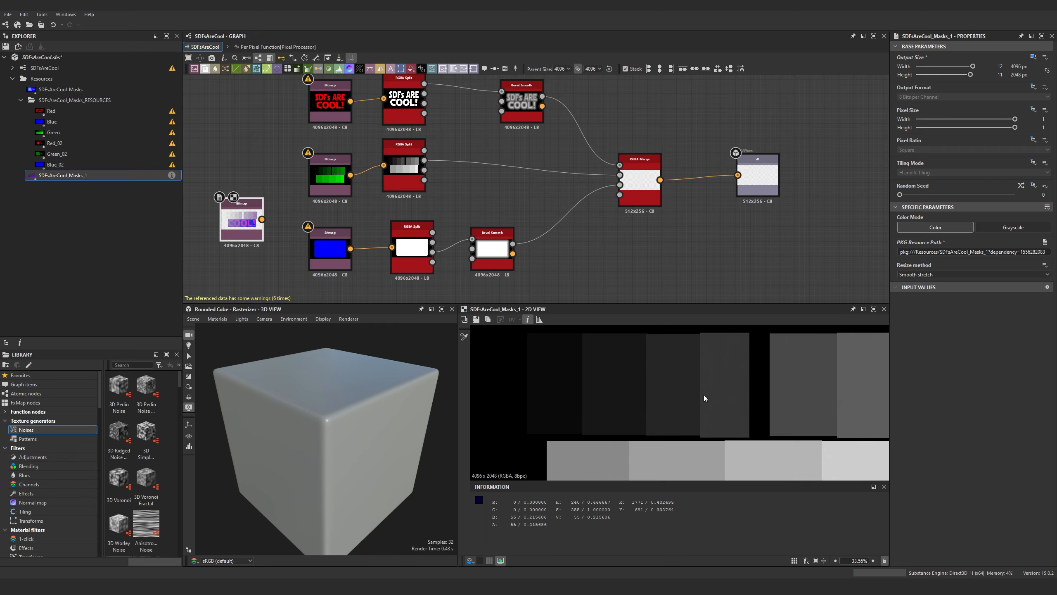
Delete the SDFsAreCool_Masks_1 bitmap node from the graph and its resource from the Explorer
key(Delete)
key(Delete)
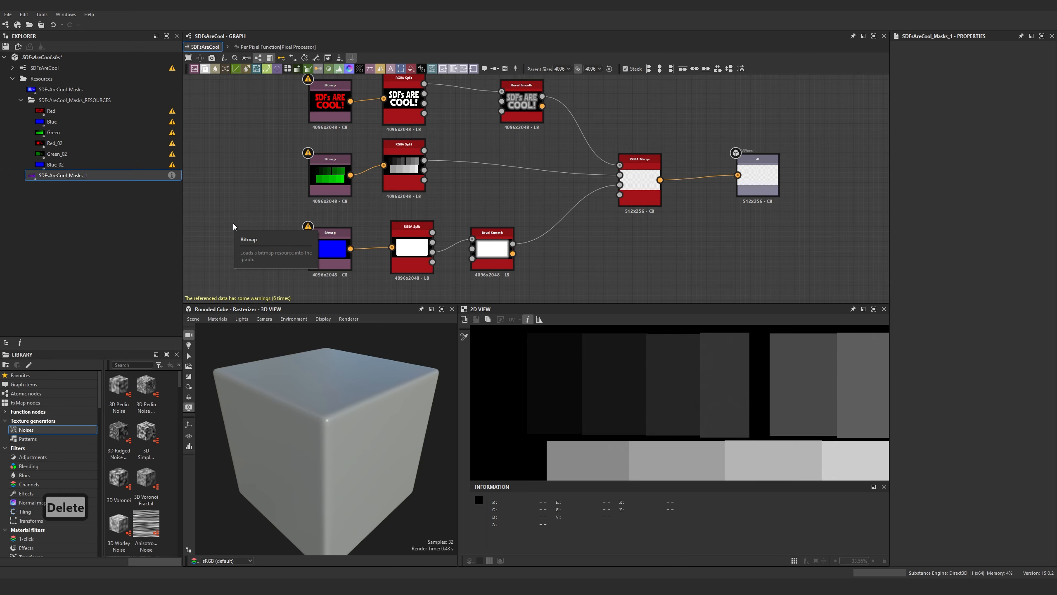
click(64, 186)
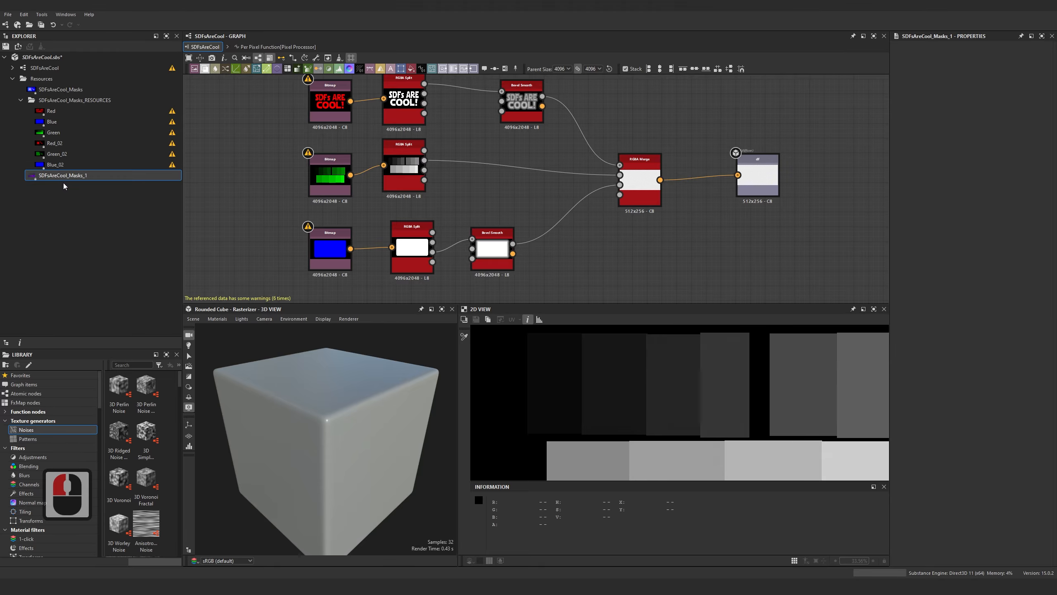
key(Delete)
click(501, 292)
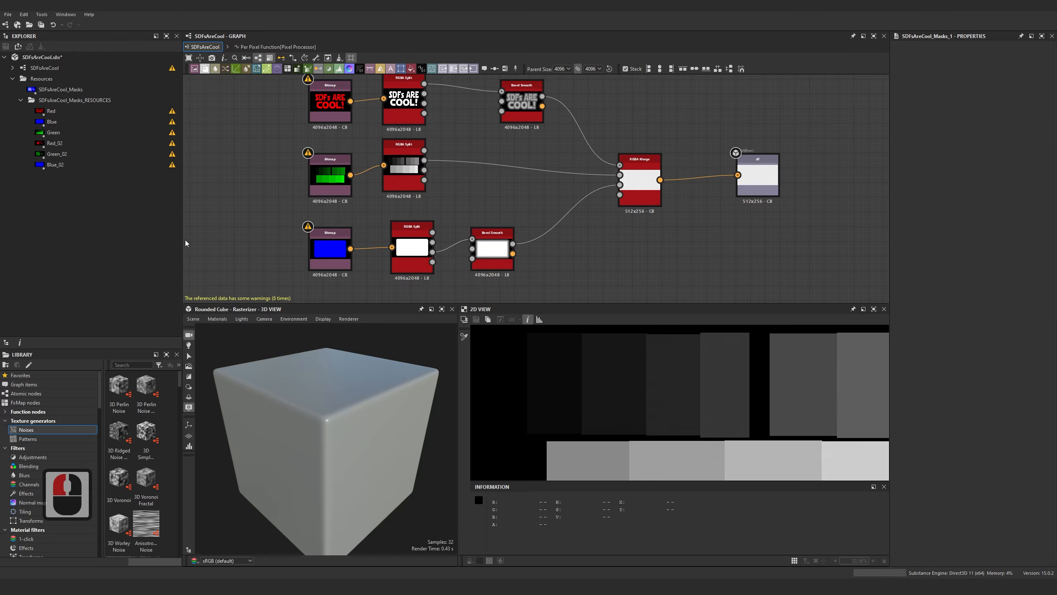
Preview the Red bitmap node in the 2D view showing only its red channel
middle_drag(266, 136, 243, 142)
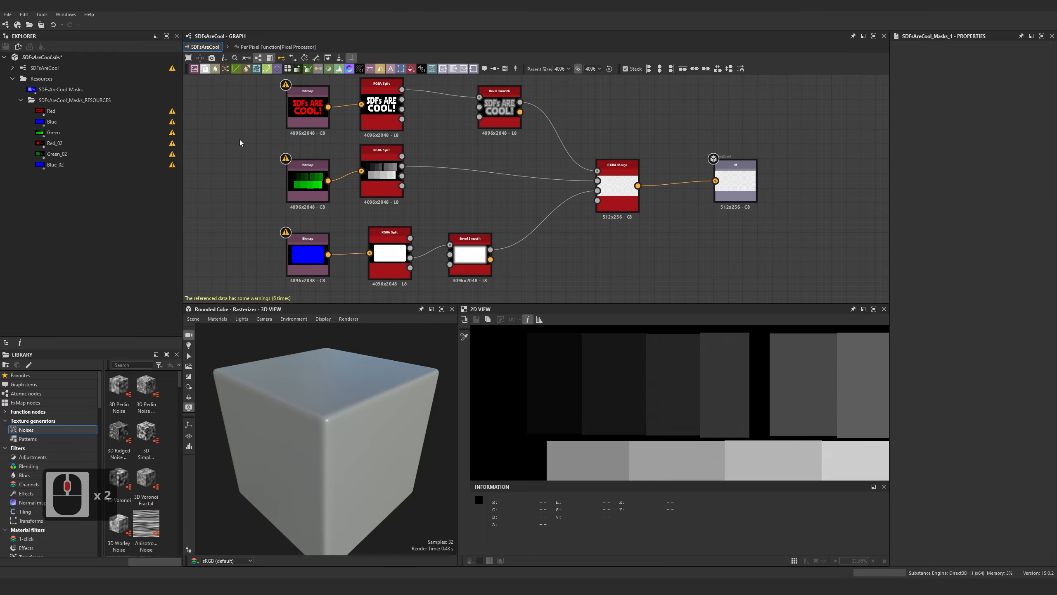
double_click(307, 107)
scroll(640, 389, down, 4)
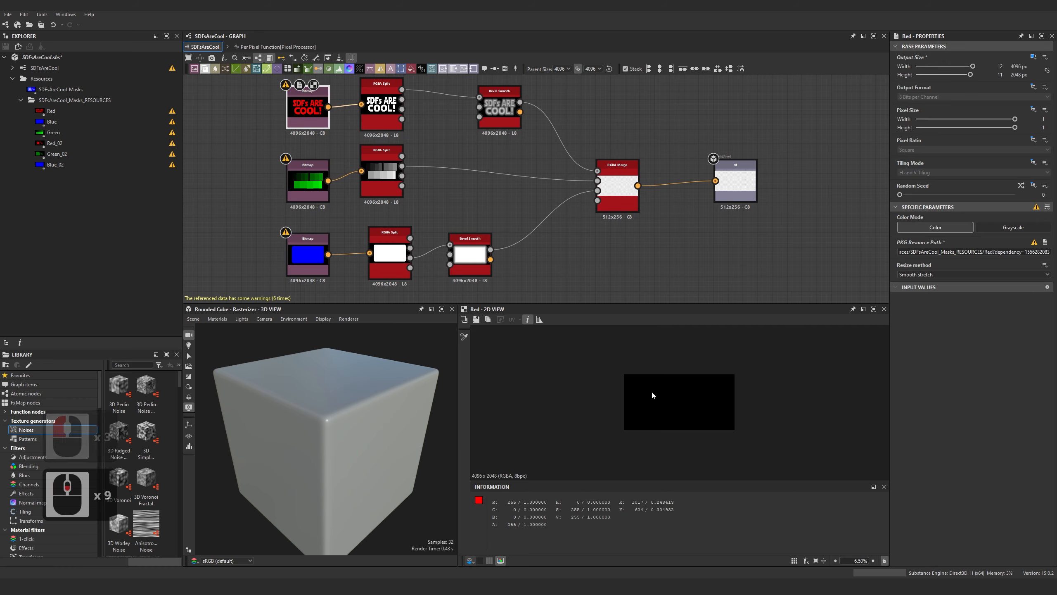
scroll(652, 392, up, 3)
double_click(308, 108)
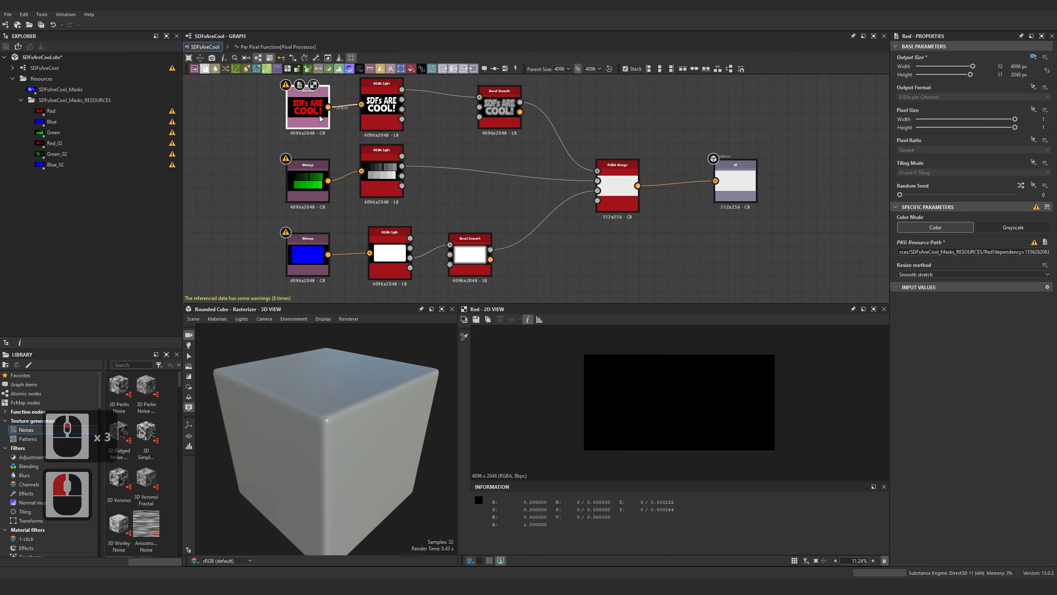
click(471, 559)
click(480, 522)
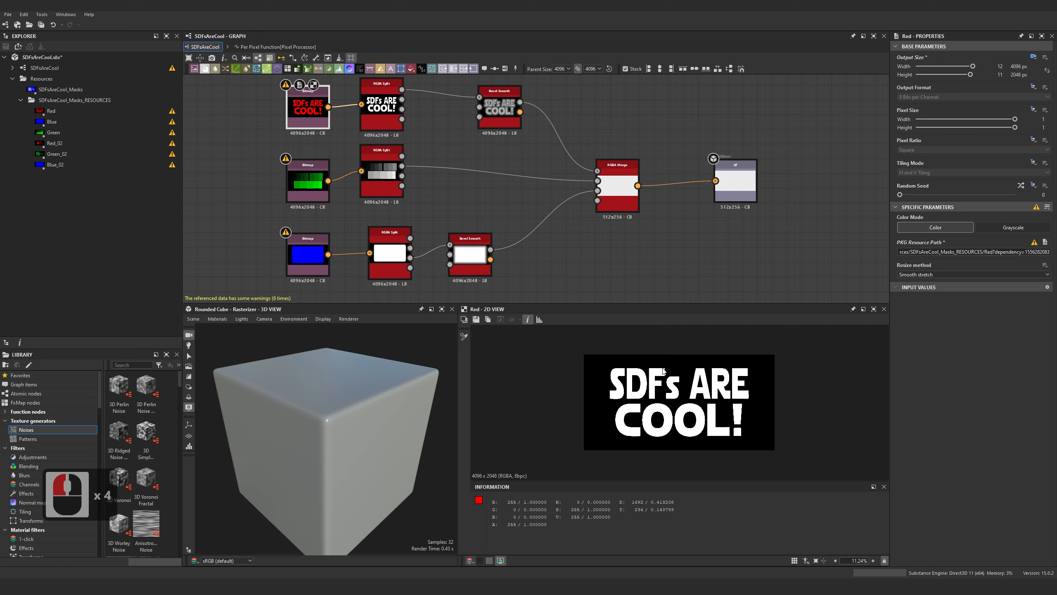
scroll(663, 371, up, 2)
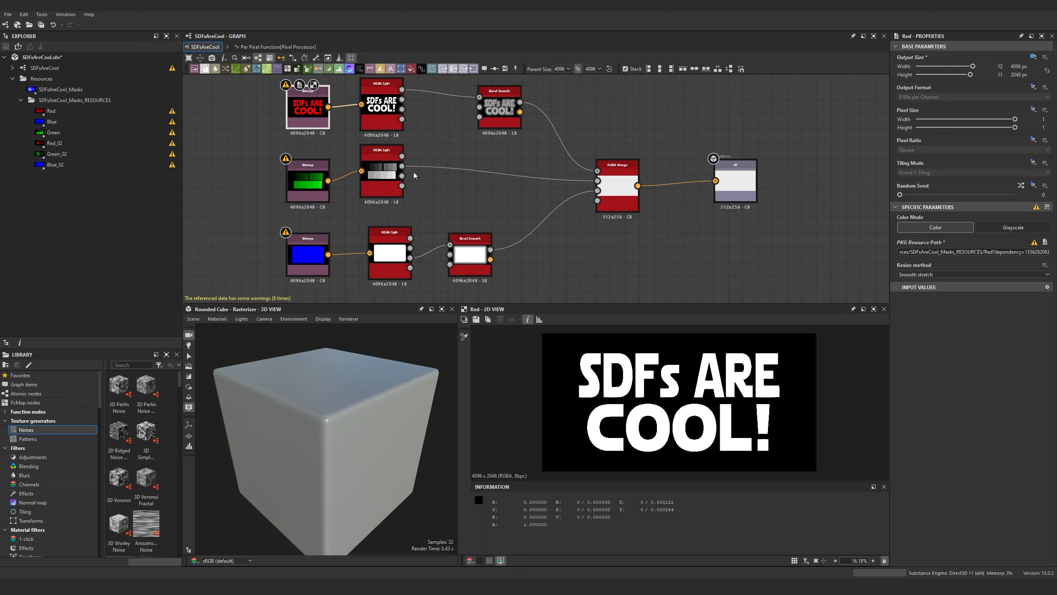
Switch the Red bitmap node's Color Mode to Grayscale and back to Color
scroll(413, 175, up, 3)
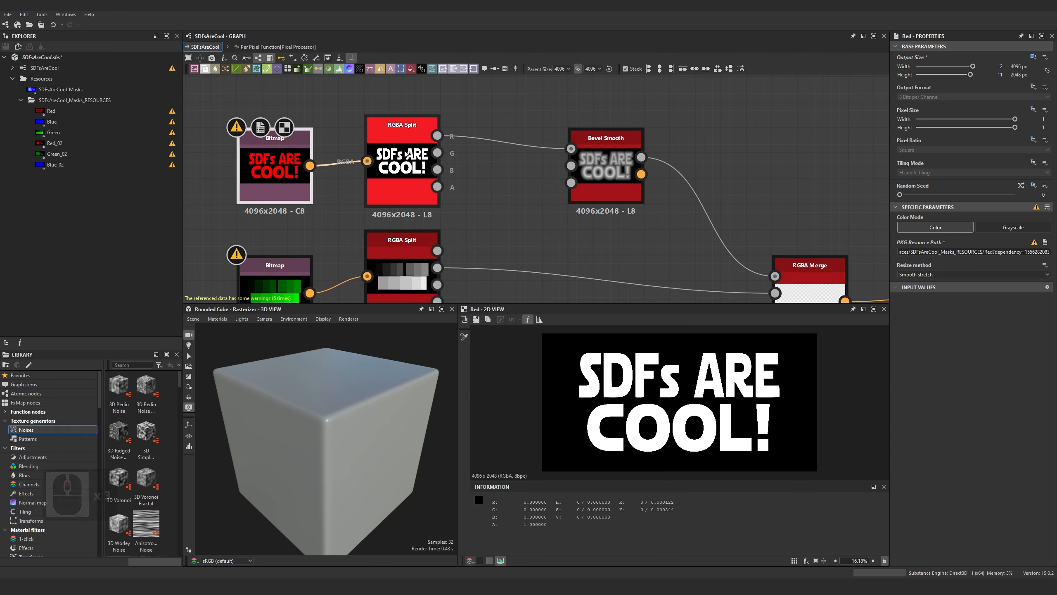
click(368, 154)
click(280, 161)
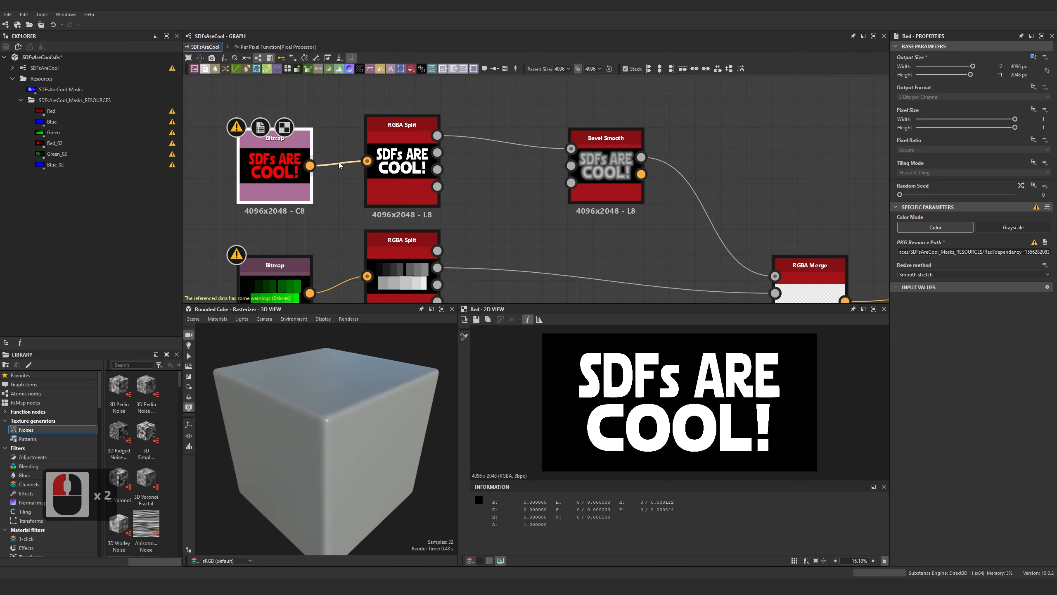
click(1016, 228)
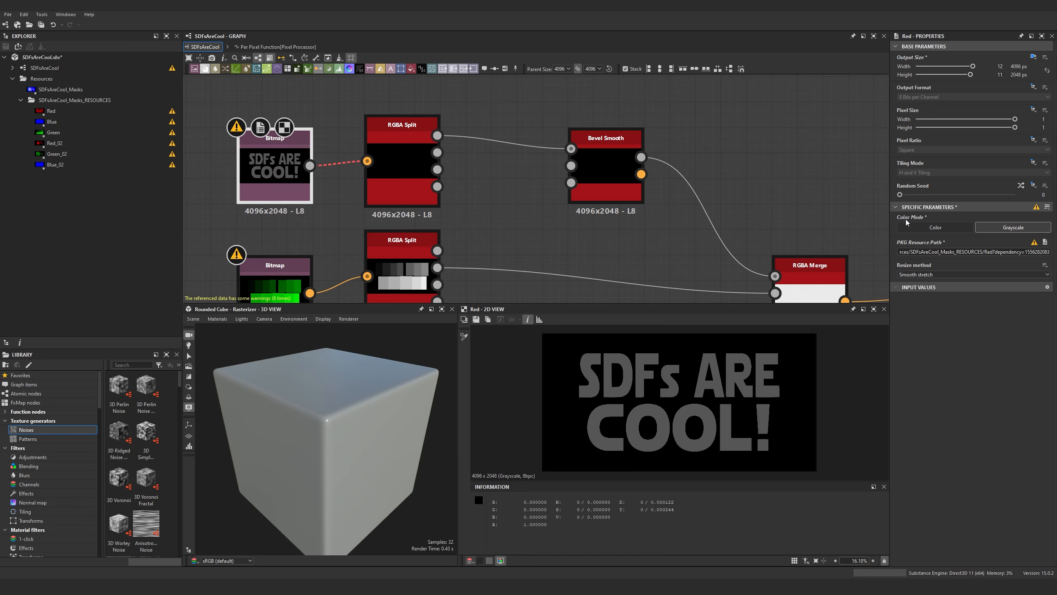
click(934, 229)
Add a second Bevel Smooth node fed by the R output of the red bitmap's RGBA Split, and preview its output
double_click(410, 176)
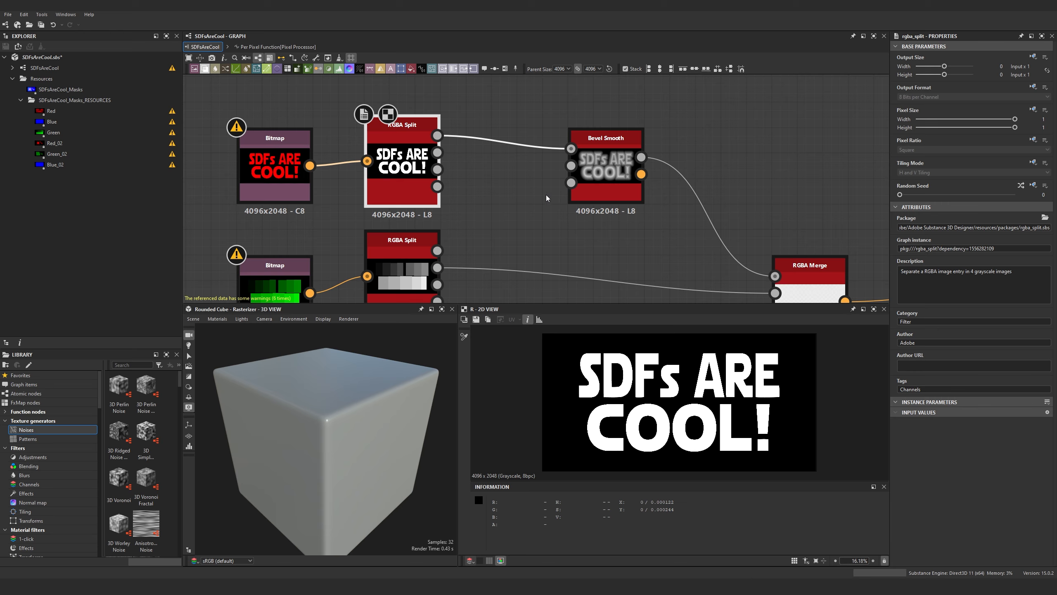
middle_drag(548, 173, 522, 254)
key(space)
double_click(555, 130)
scroll(578, 375, up, 5)
Try the new Bevel Smooth's Maximum Distance at about 0.03 and at 0, inspecting the letter edges up close
drag(957, 467, 903, 470)
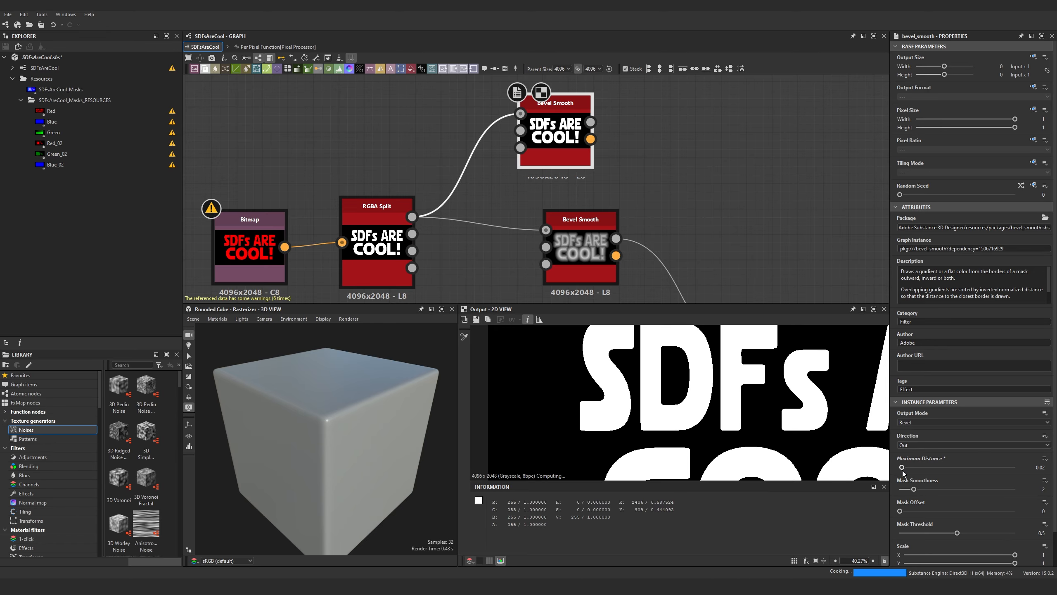
scroll(612, 393, up, 6)
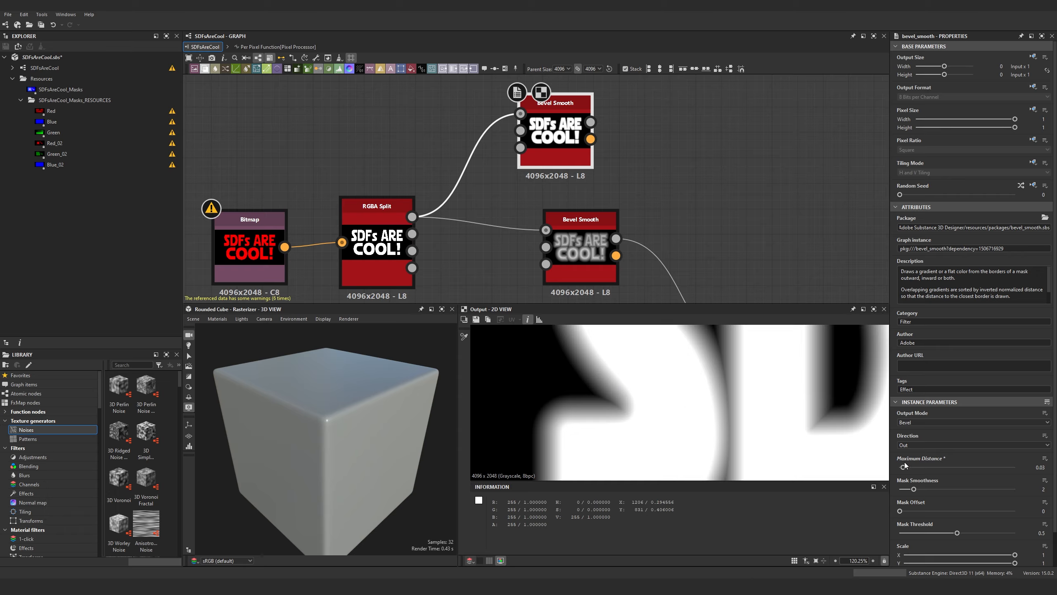
drag(903, 468, 888, 457)
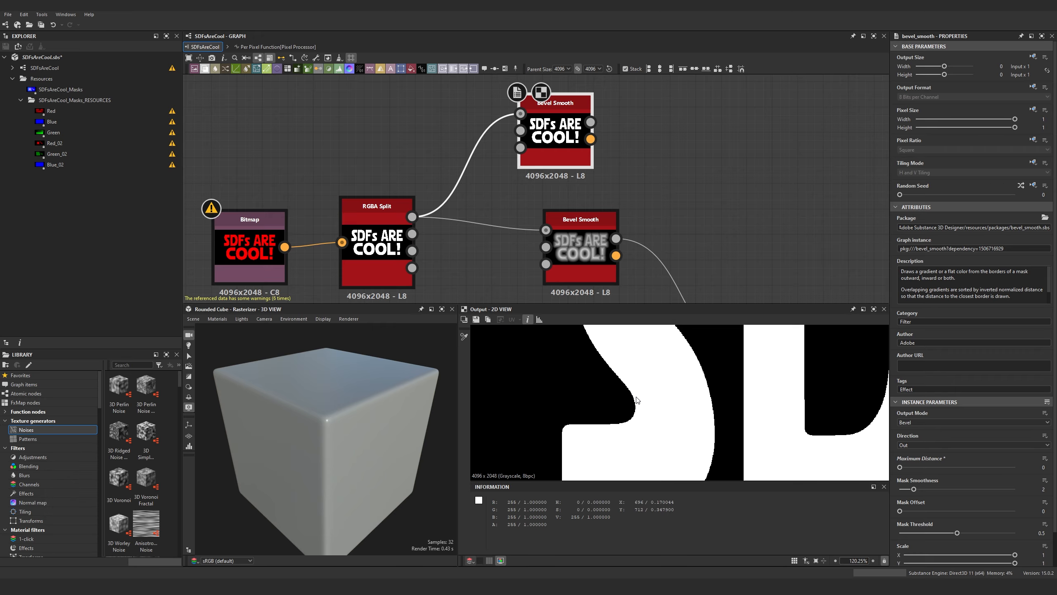
scroll(633, 405, up, 5)
scroll(641, 402, down, 5)
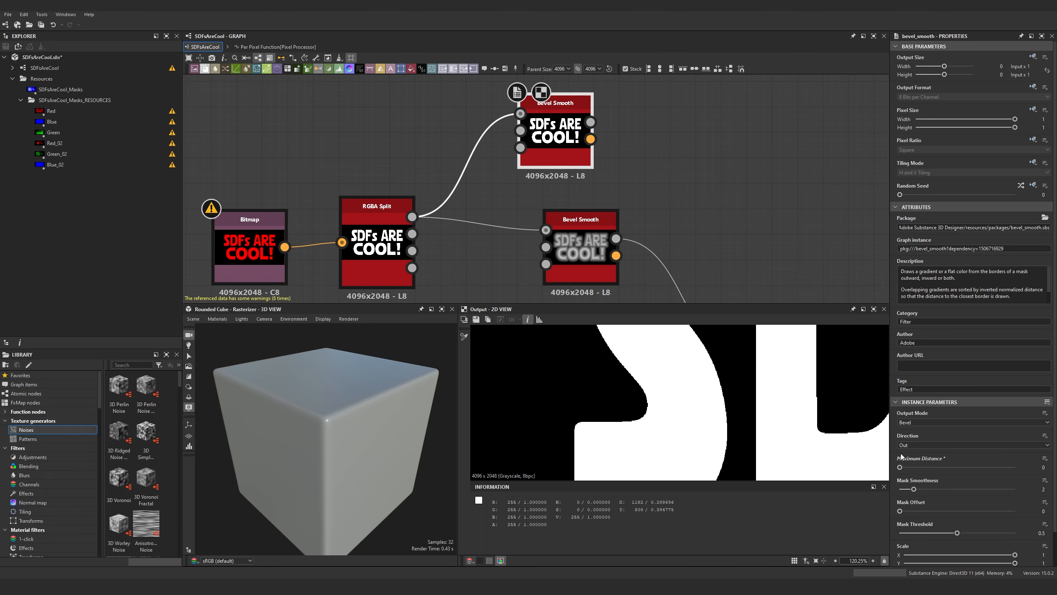
Check the original Bevel Smooth node for comparison, and set the new Bevel Smooth's Mask Offset to 0.5
double_click(588, 245)
double_click(579, 154)
click(1049, 512)
text(0.5)
key(Return)
Try the new Bevel Smooth's Maximum Distance at 0.05 and 0.15, comparing the result with the original Bevel Smooth
drag(900, 467, 906, 467)
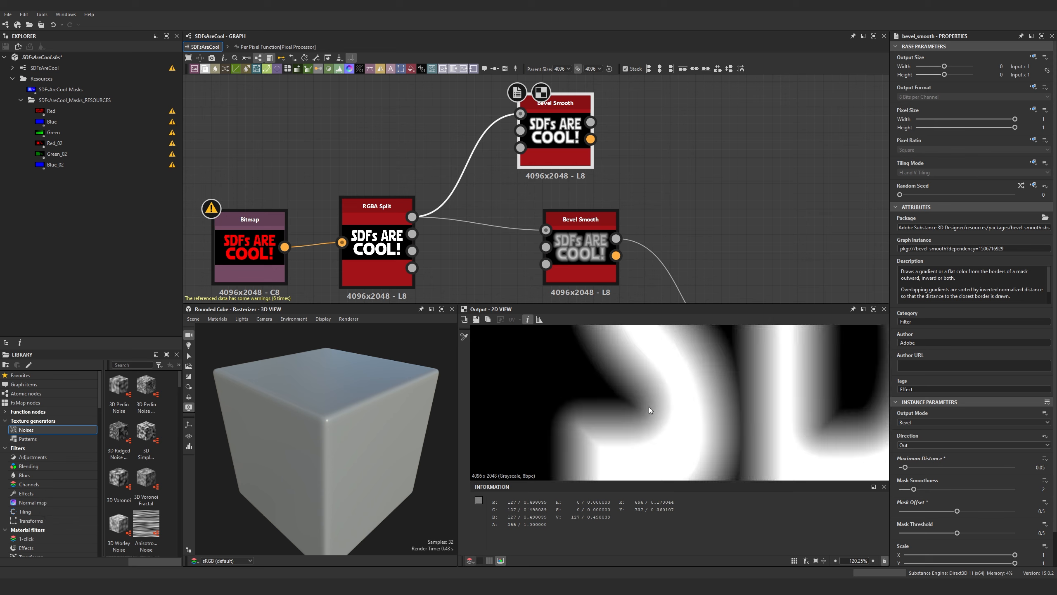
drag(904, 467, 913, 469)
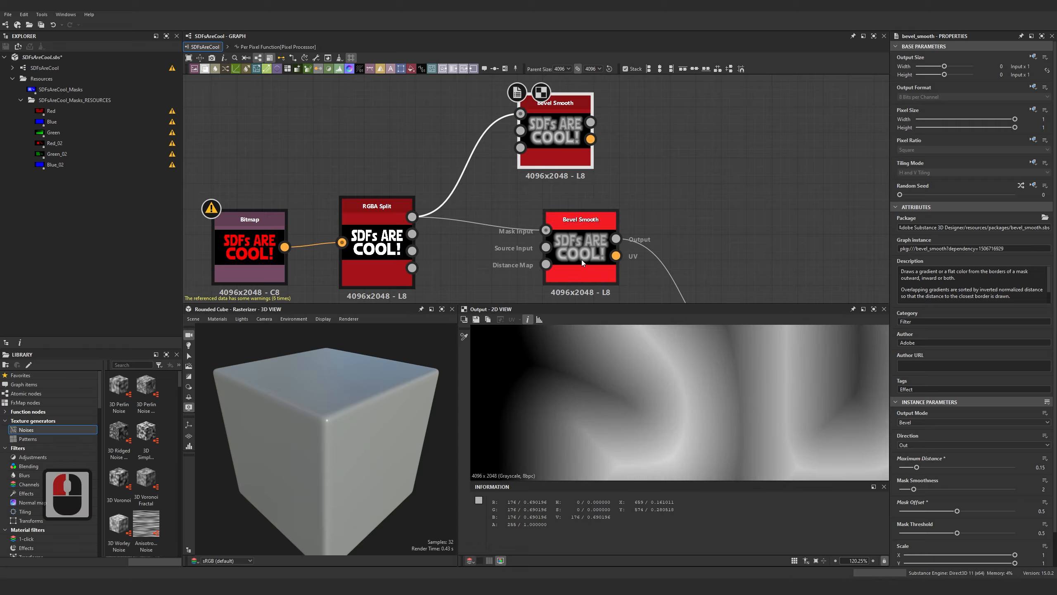
double_click(581, 259)
double_click(565, 148)
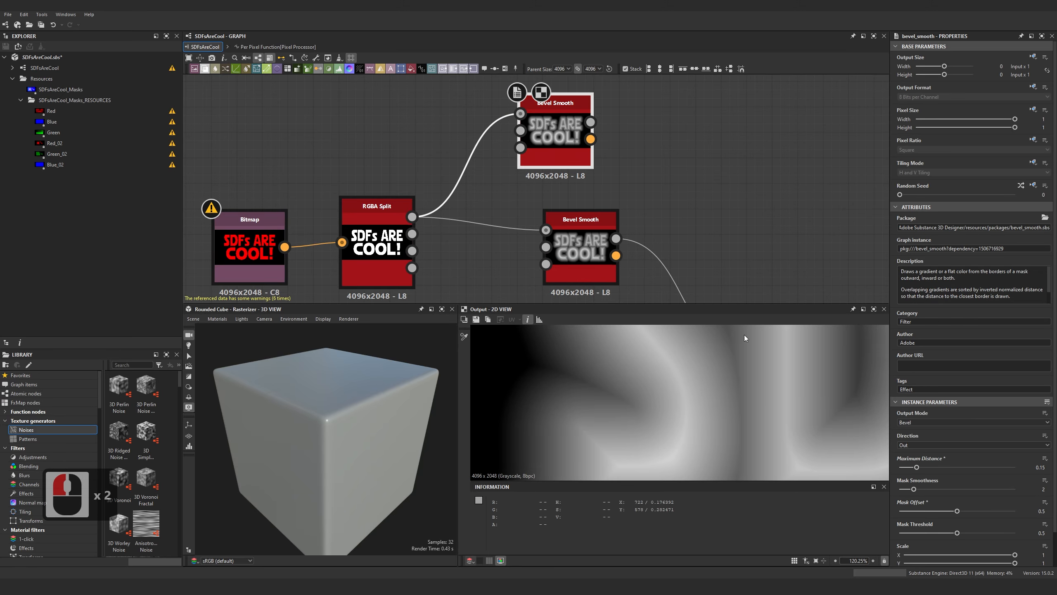
Inspect the new Bevel Smooth's edge gradient at a Maximum Distance of 0.07, and set the distance to 0
drag(914, 469, 907, 463)
scroll(655, 421, up, 7)
scroll(651, 417, up, 1)
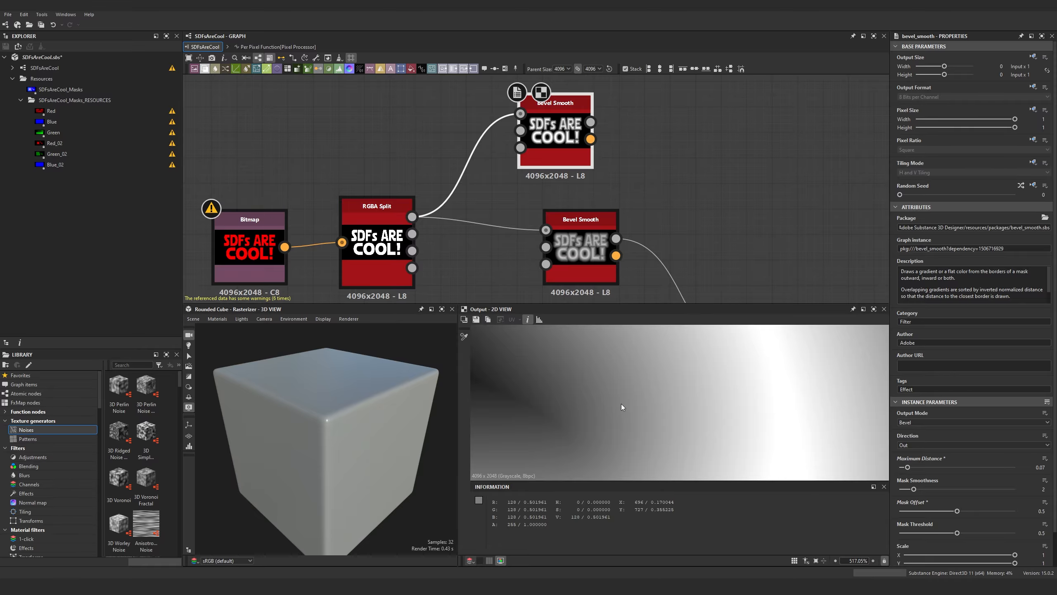
scroll(620, 402, down, 13)
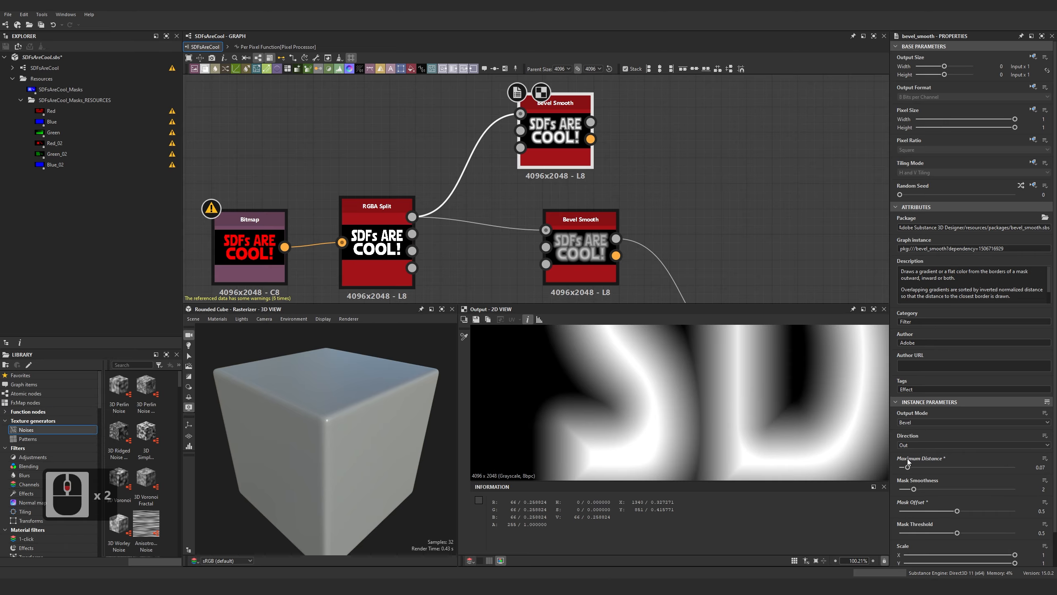
drag(907, 467, 899, 467)
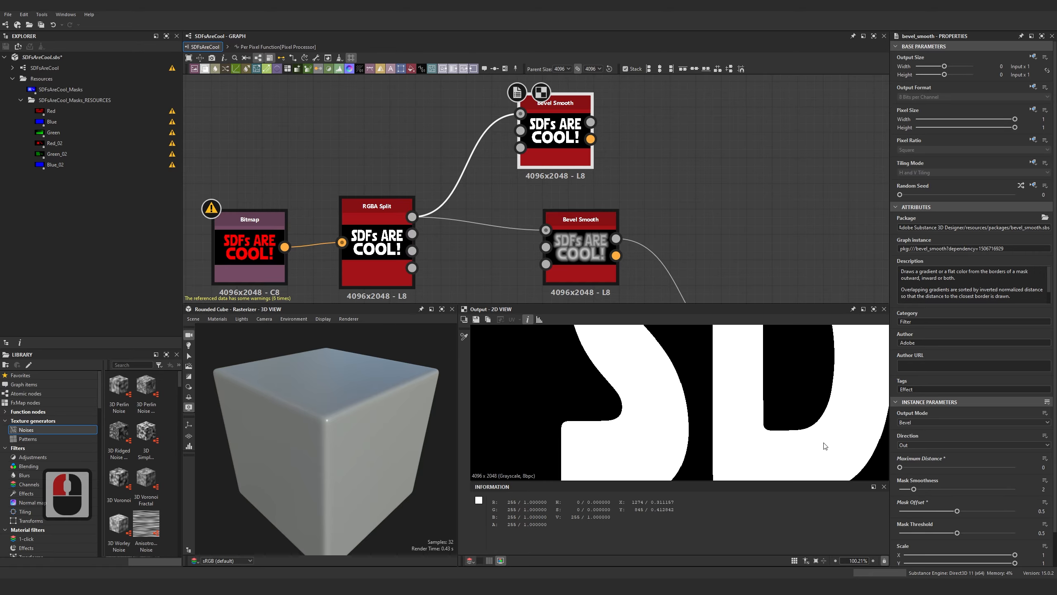
Compare the new Bevel Smooth's letter edge with the RGBA Split node's red channel at pixel level
scroll(657, 405, up, 15)
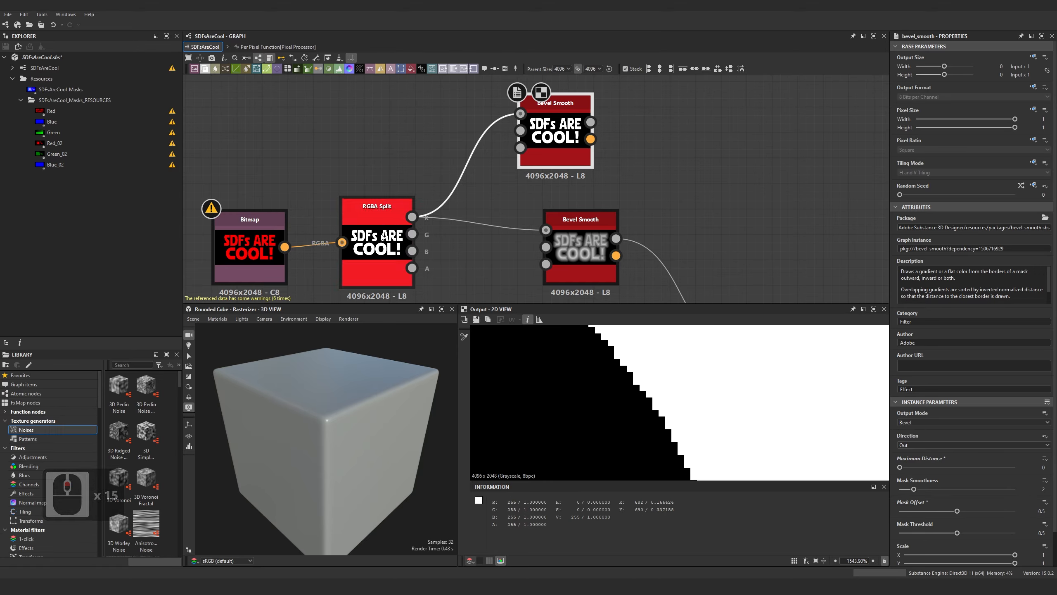
double_click(377, 267)
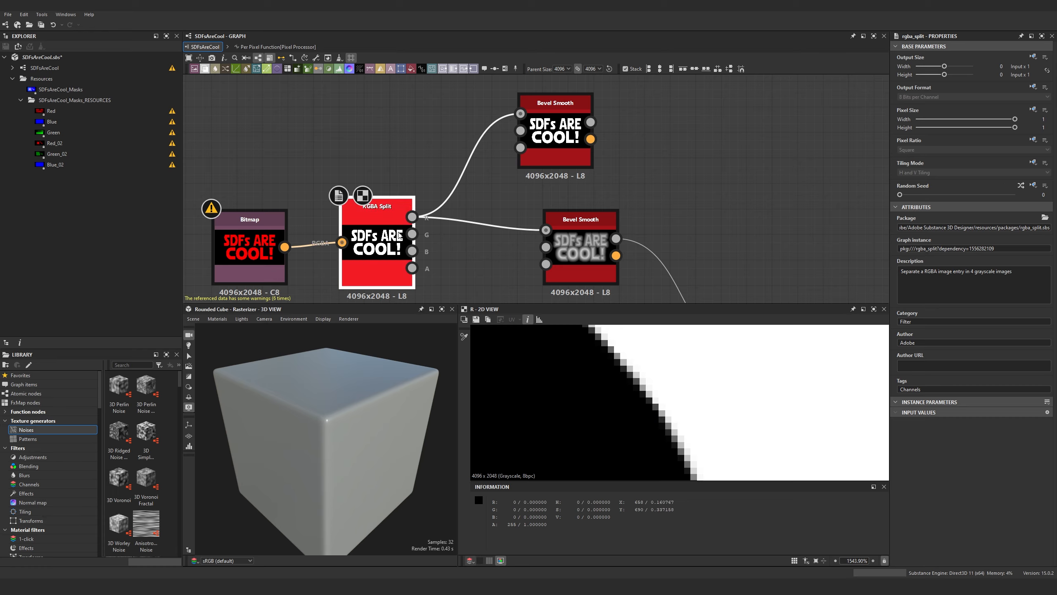
click(552, 140)
double_click(552, 140)
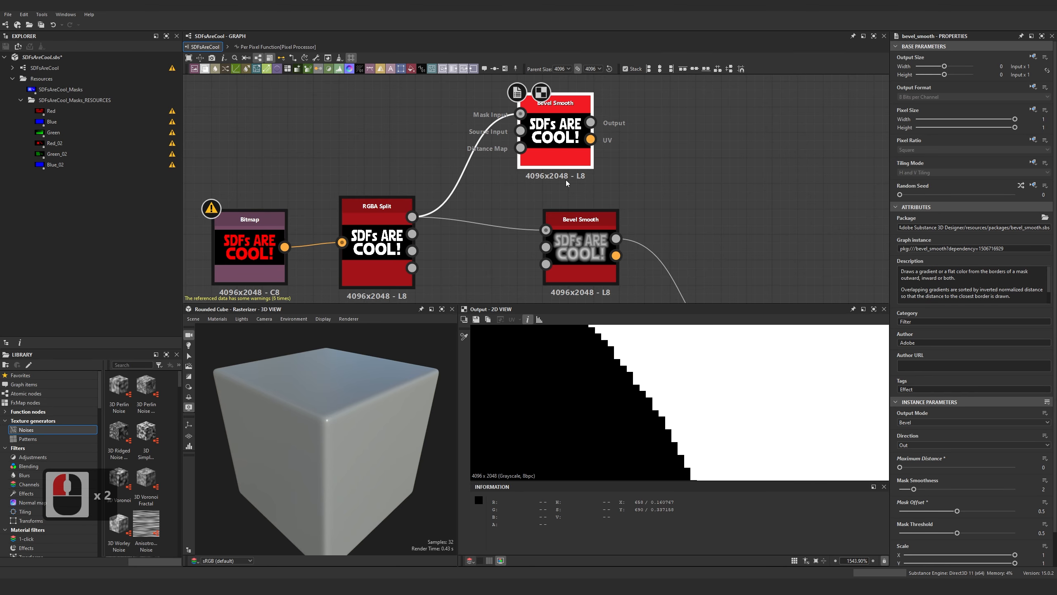
Examine the new Bevel Smooth's curved letter edges at several magnifications for pixel stepping
scroll(644, 398, down, 4)
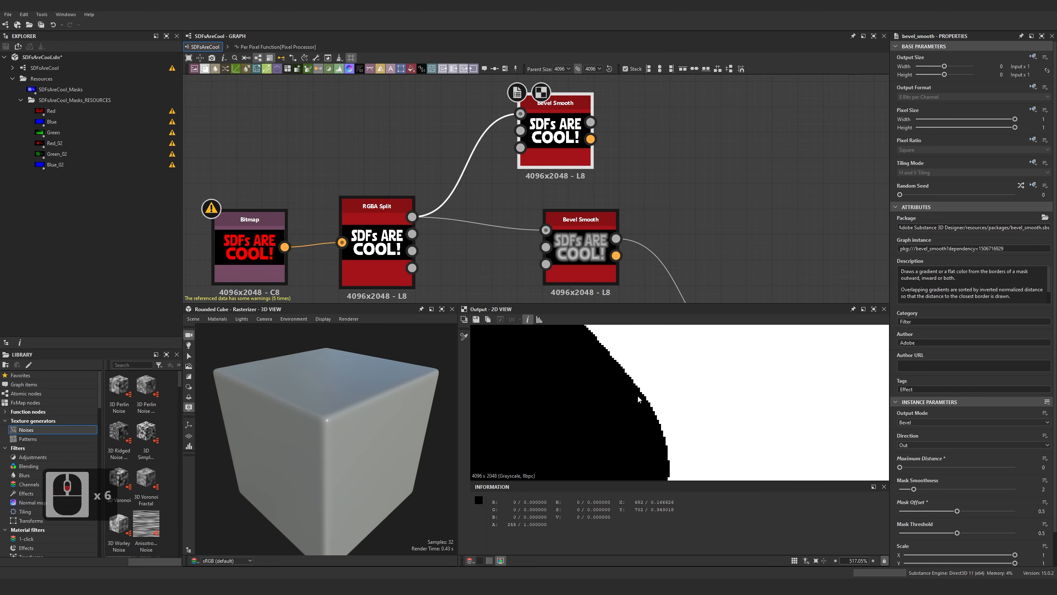
scroll(645, 397, down, 4)
scroll(644, 398, up, 4)
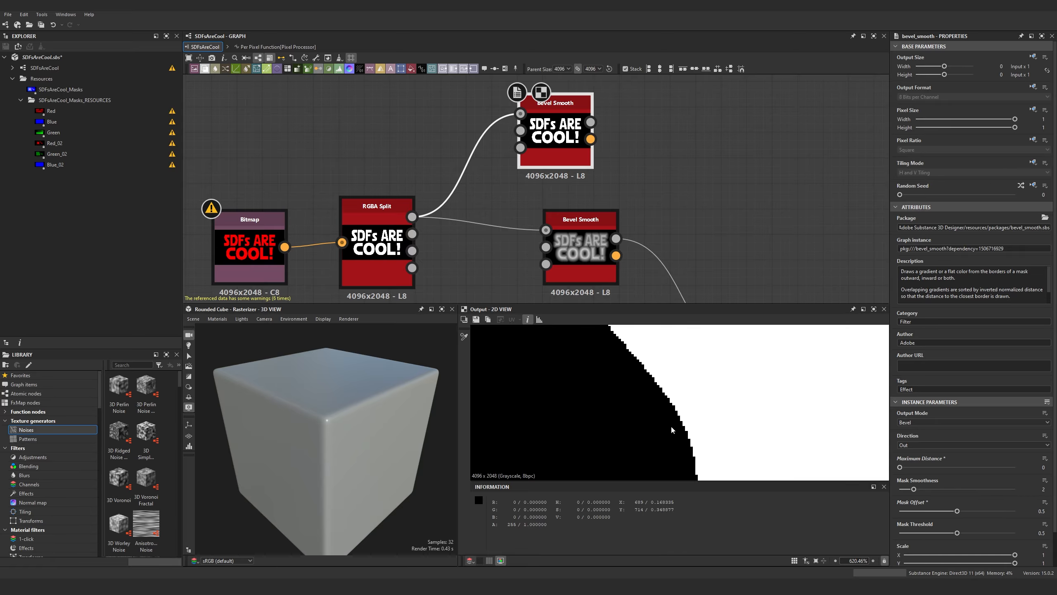
scroll(655, 395, down, 8)
middle_drag(634, 341, 653, 361)
scroll(652, 362, up, 4)
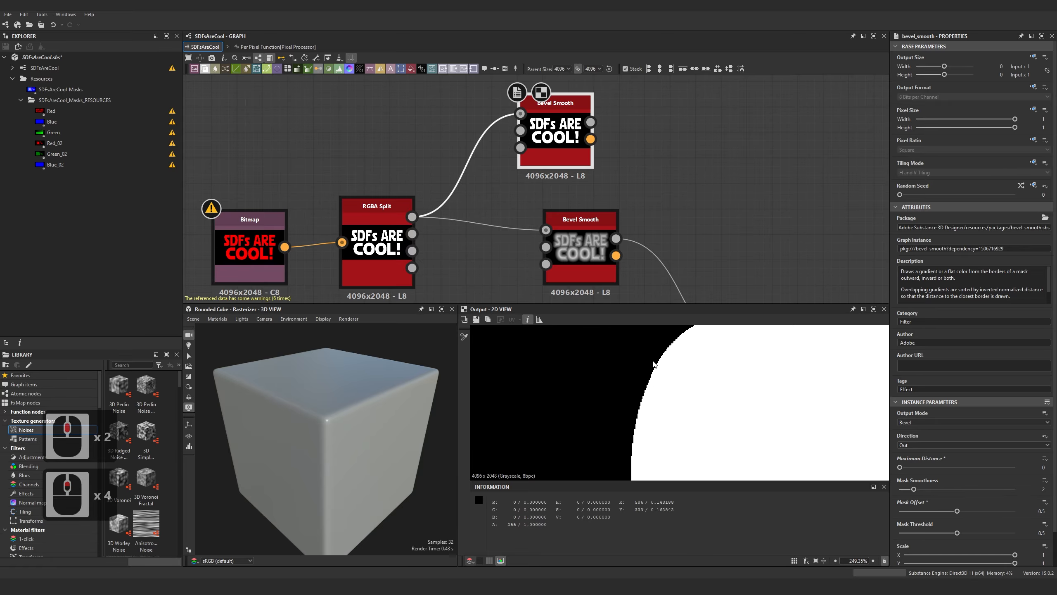
scroll(653, 365, up, 4)
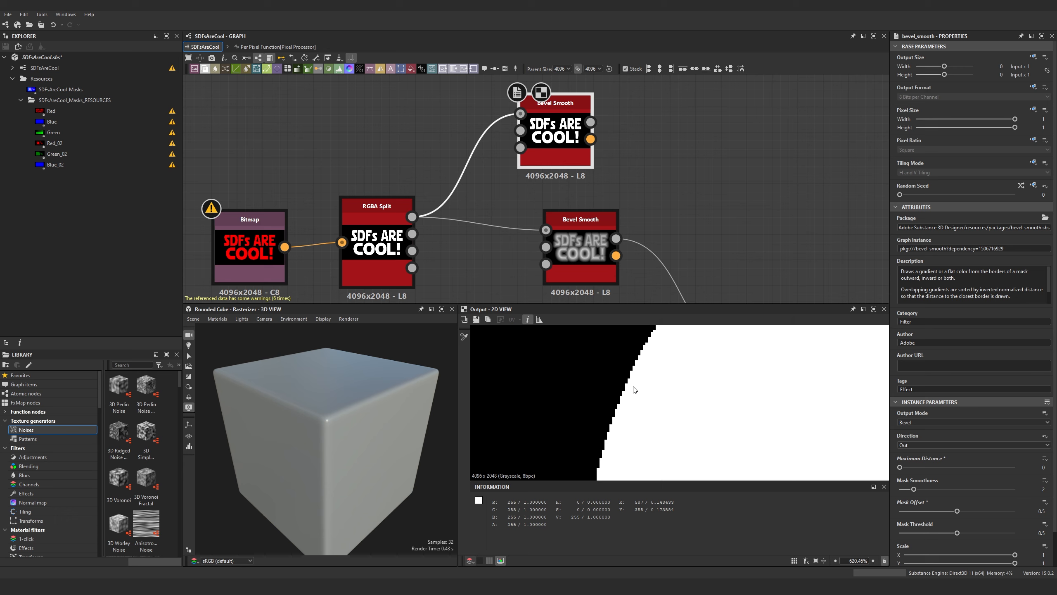
scroll(624, 383, up, 6)
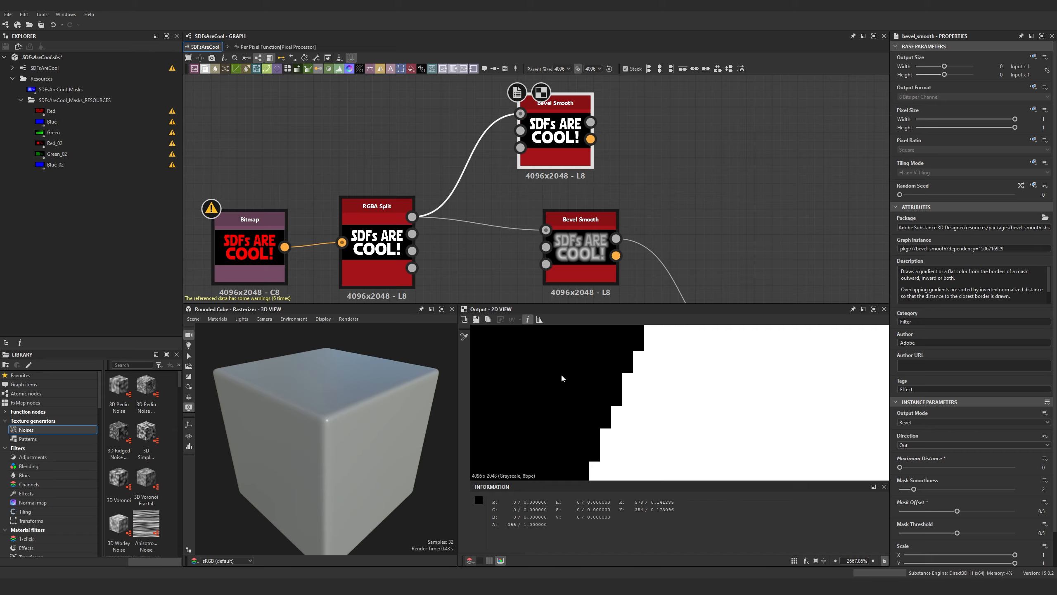
Try the new Bevel Smooth's Maximum Distance at 0.01 and 0.05, inspecting the edge gradient up close
drag(900, 466, 901, 467)
scroll(614, 374, up, 6)
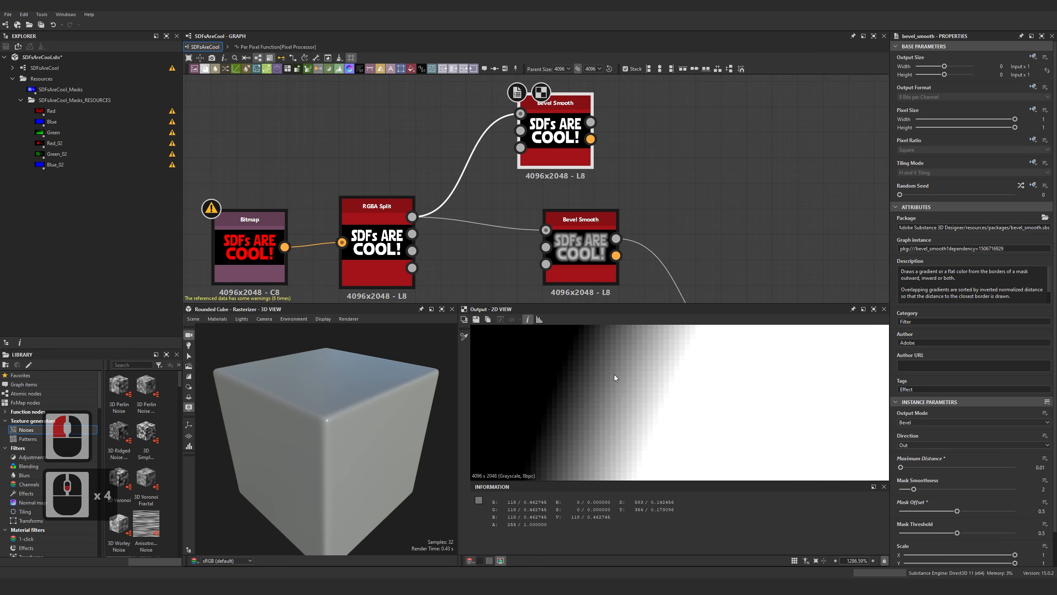
scroll(619, 380, up, 4)
scroll(618, 383, down, 5)
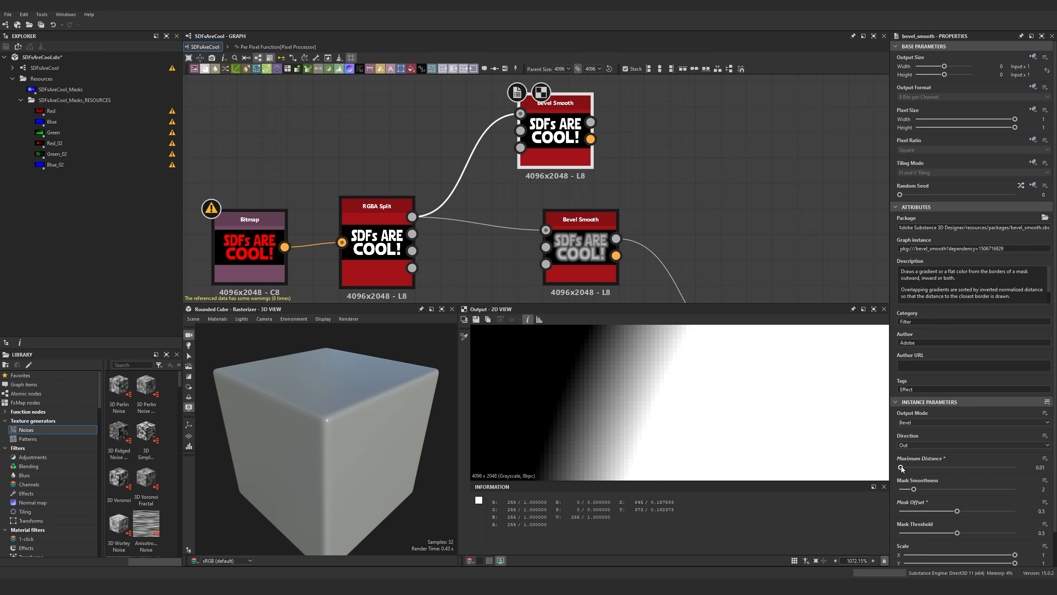
drag(902, 468, 905, 467)
scroll(692, 392, down, 8)
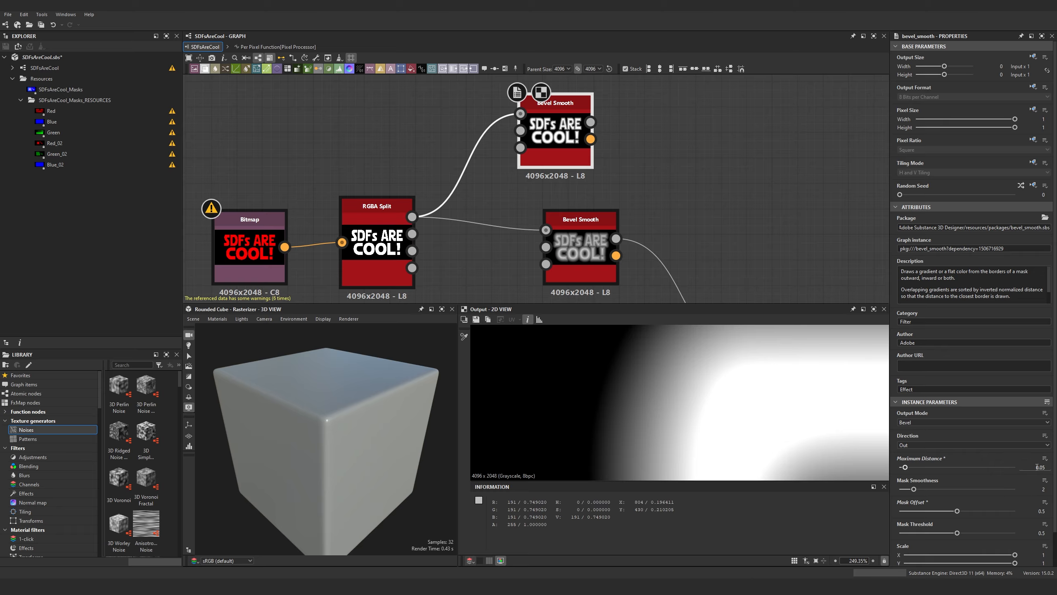
scroll(635, 388, down, 3)
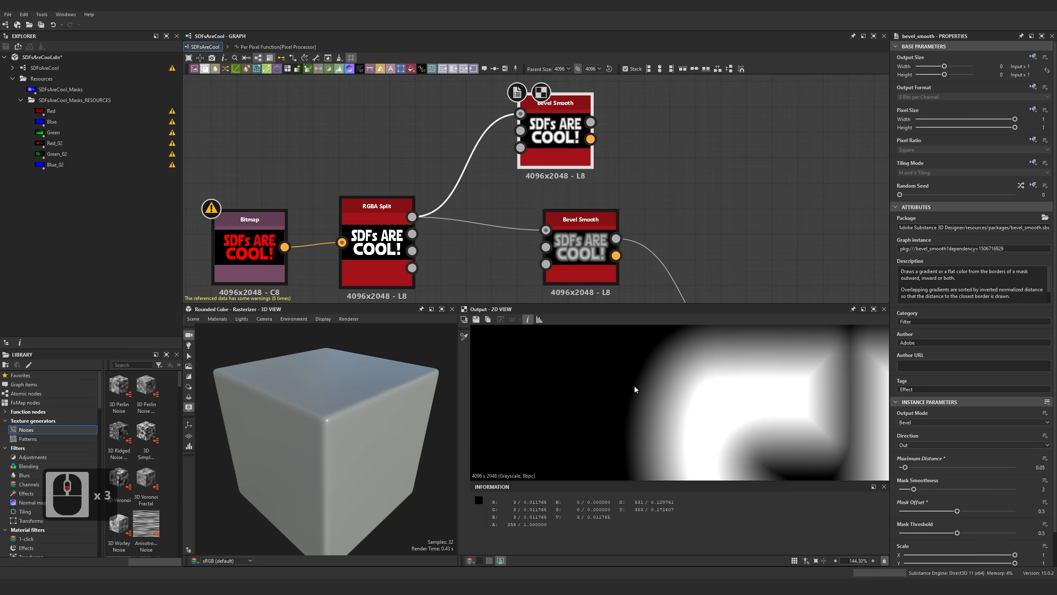
scroll(631, 380, down, 1)
scroll(635, 380, up, 3)
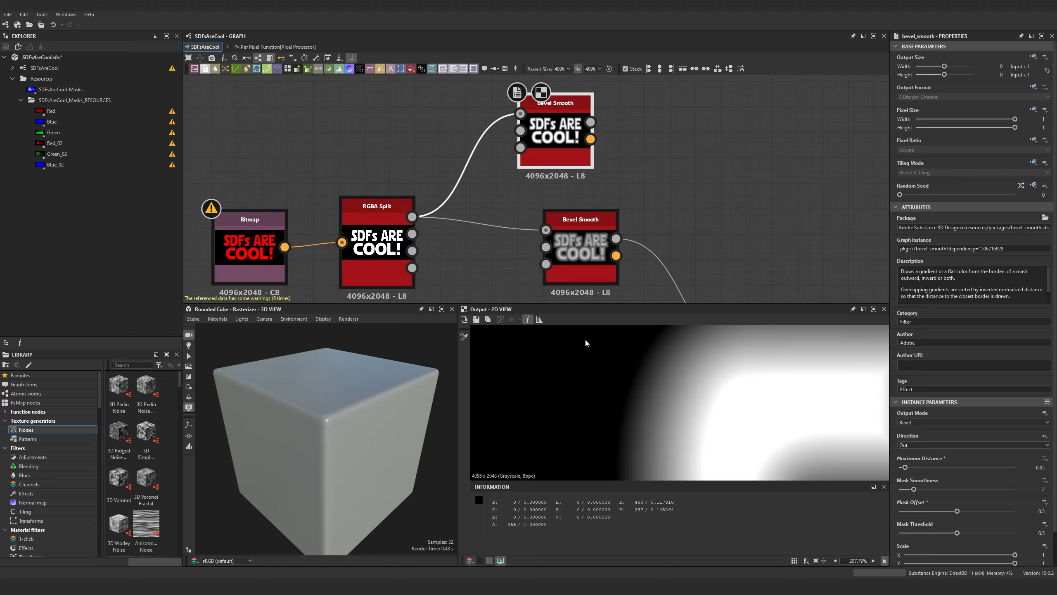
Switch the new Bevel Smooth's Output Mode to Distance and set its Mask Offset to 0
click(920, 422)
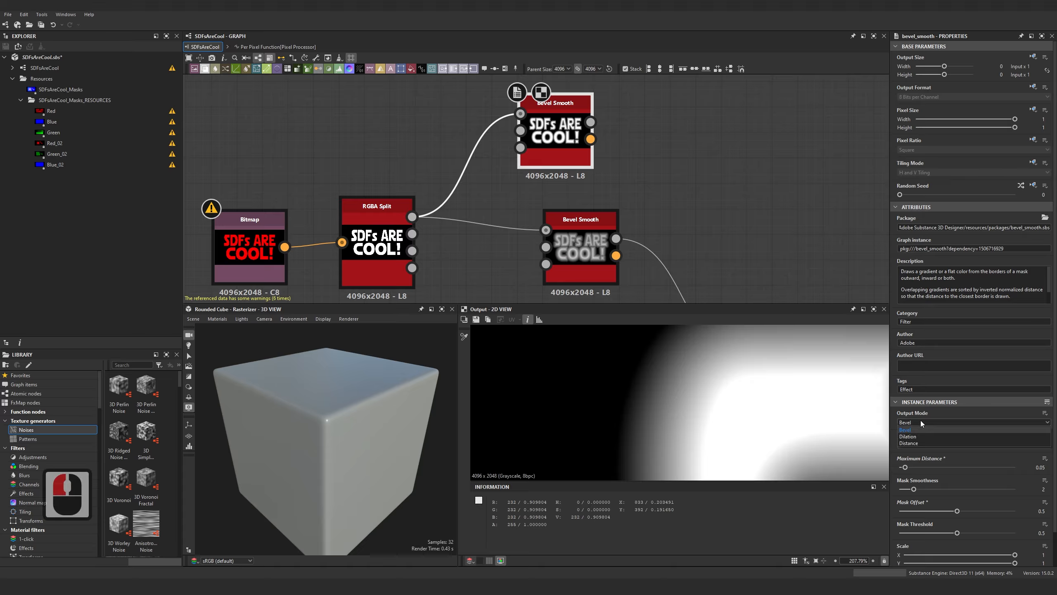
click(915, 442)
scroll(717, 418, down, 4)
scroll(718, 423, down, 4)
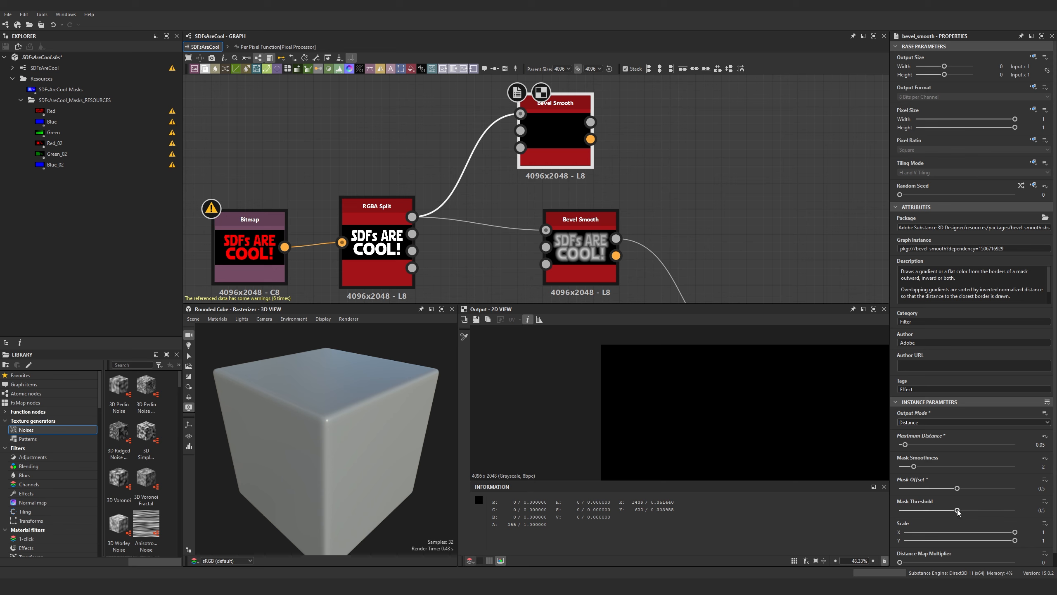
drag(957, 488, 900, 488)
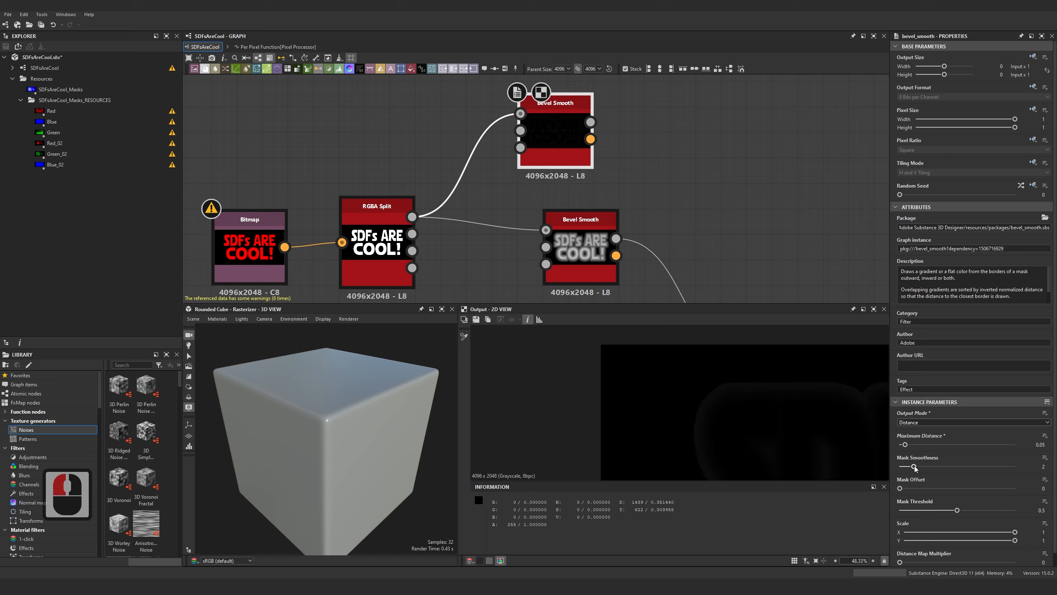
Set the new Bevel Smooth's Maximum Distance to 0.36 and inspect the distance output around the letters
drag(905, 444, 941, 445)
scroll(707, 410, down, 6)
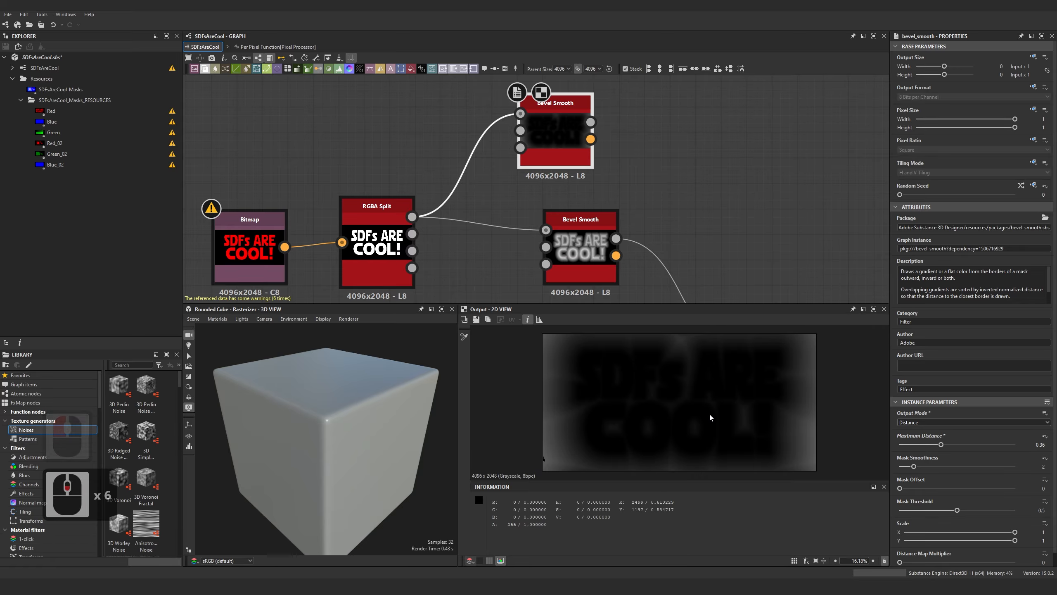
scroll(708, 412, up, 5)
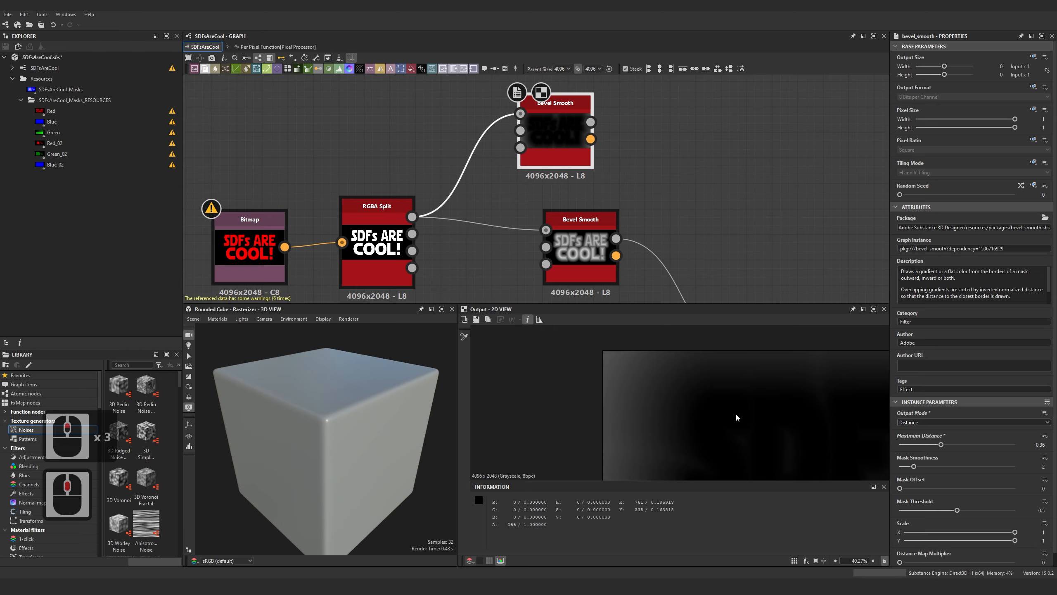
middle_drag(711, 415, 710, 409)
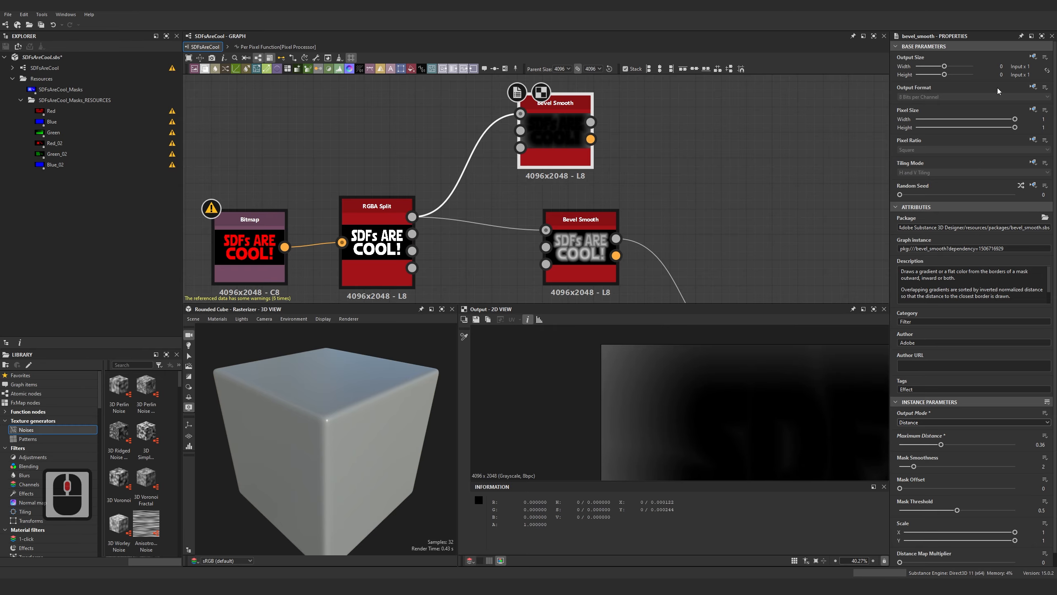
Override the new Bevel Smooth's inherited Output Format, trying 16 Bits per Channel and choosing HDR Low Precision (16F)
click(1033, 86)
click(1010, 119)
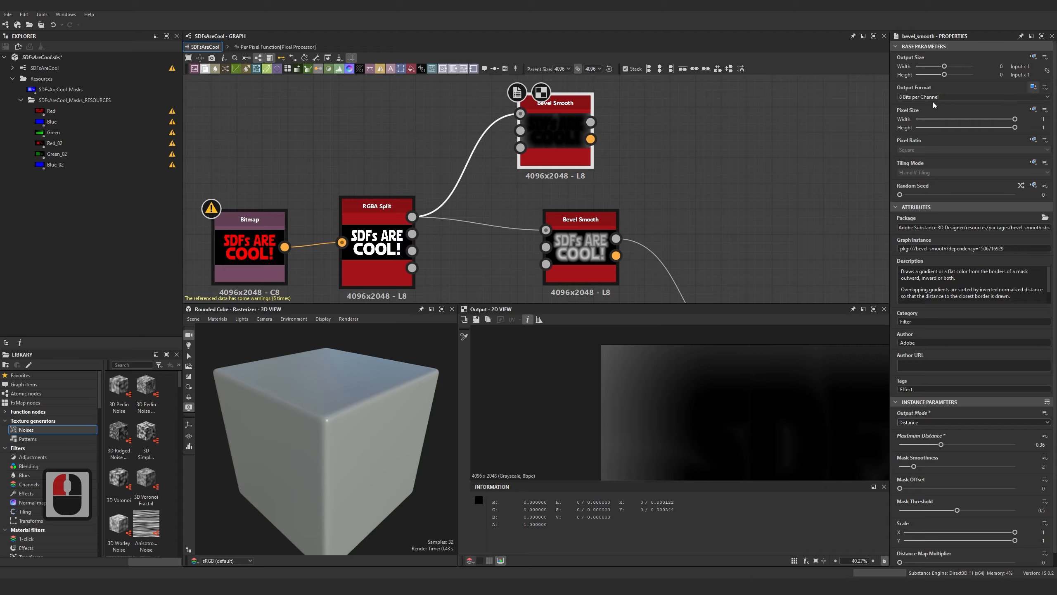
click(932, 97)
click(922, 113)
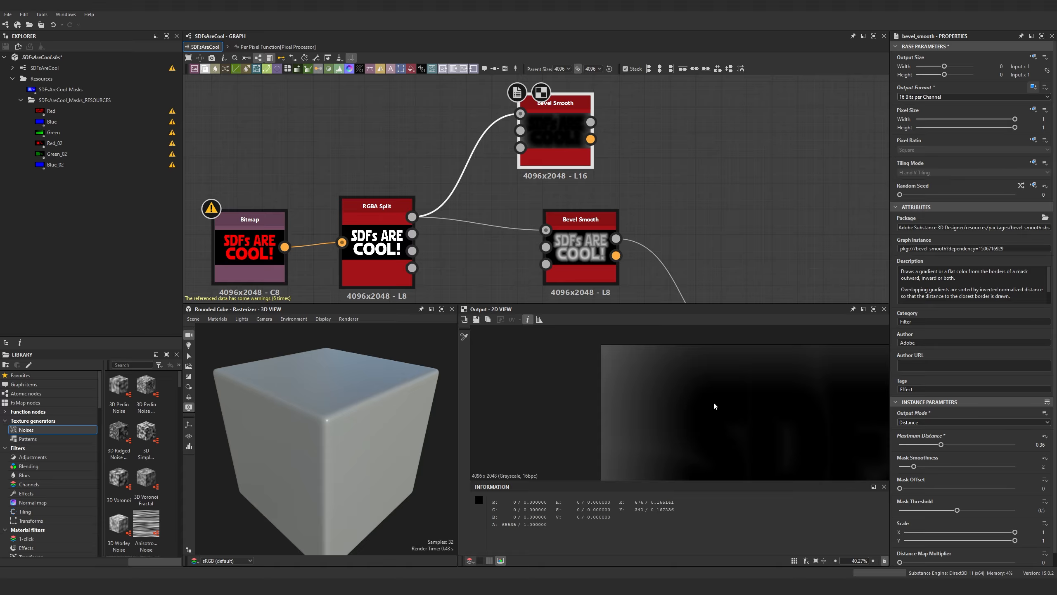
click(998, 96)
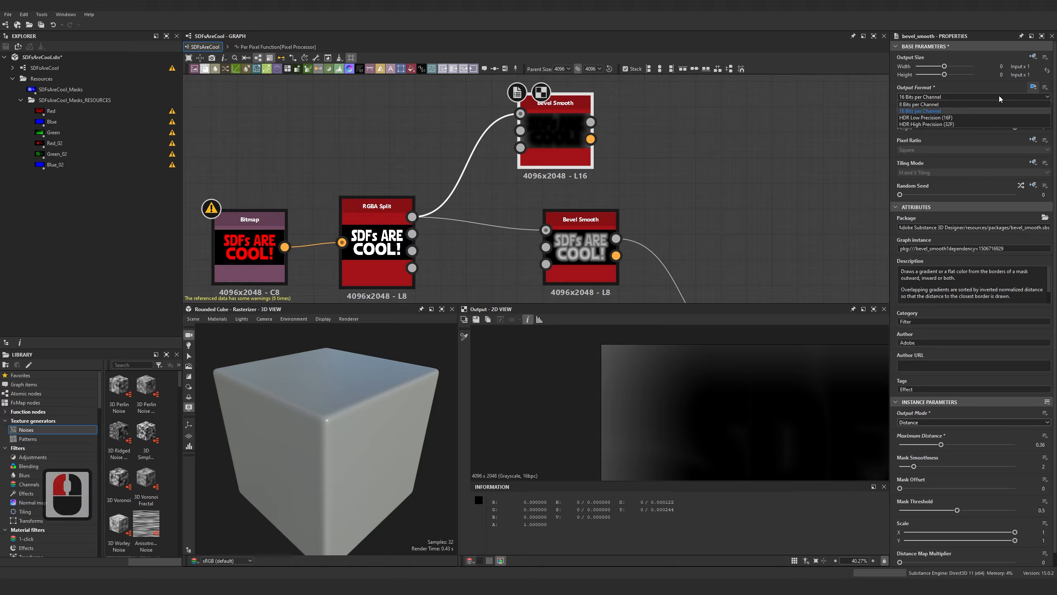
click(929, 117)
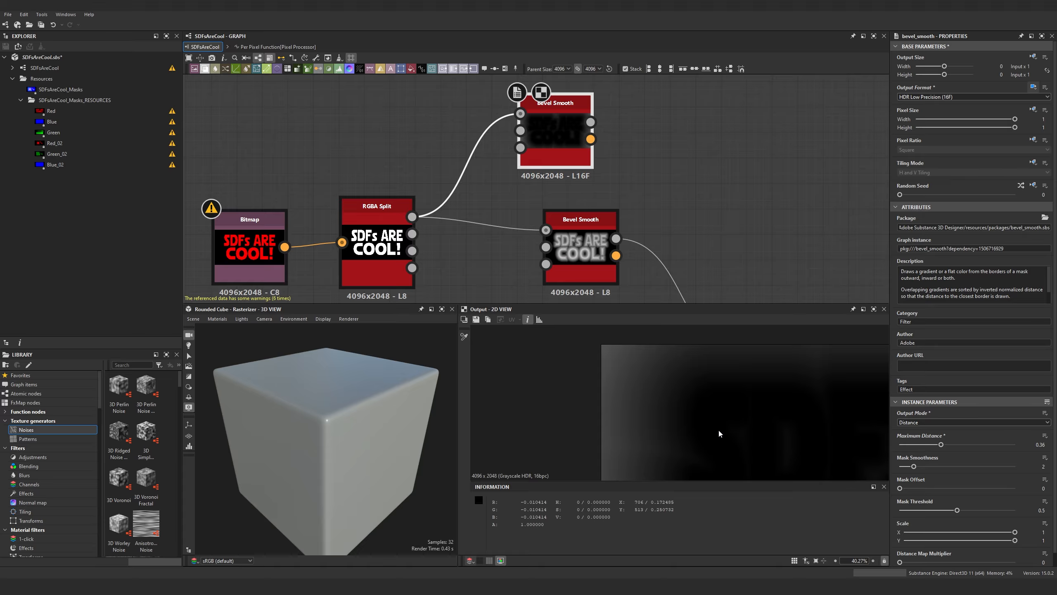
middle_drag(643, 171, 640, 188)
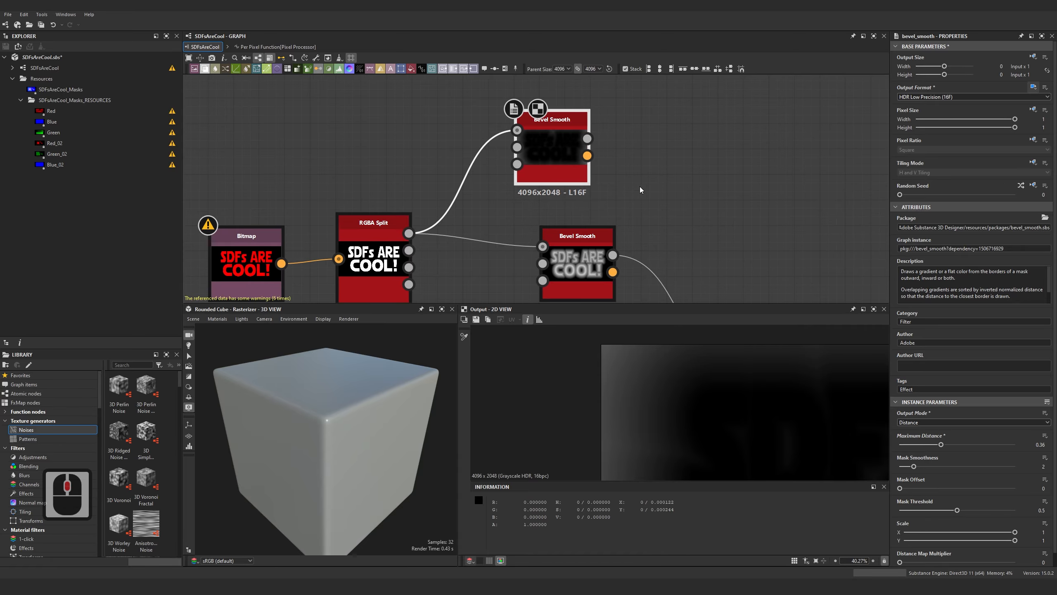
click(641, 183)
key(Tab)
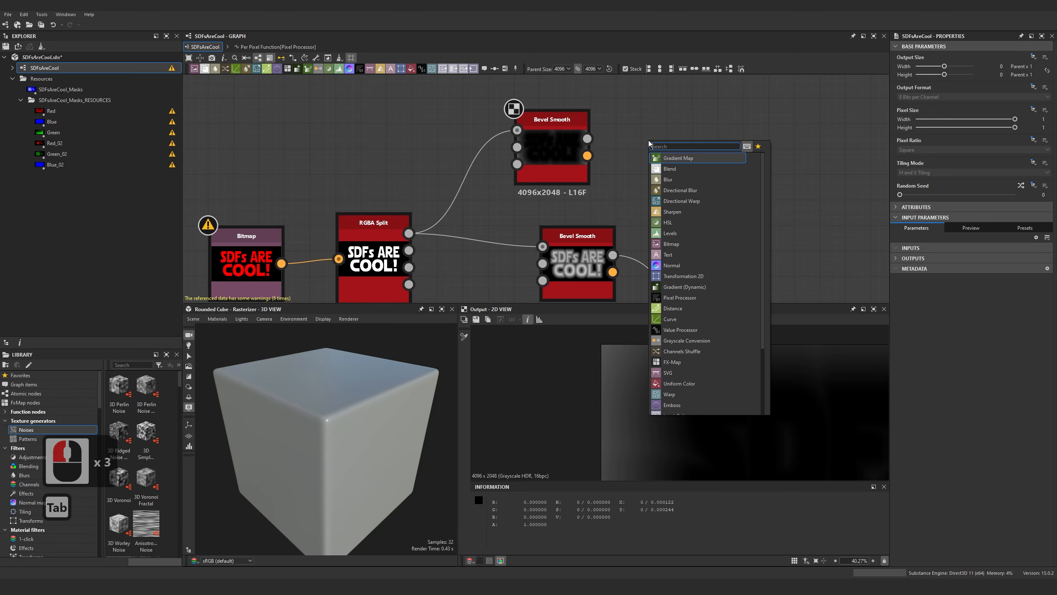
text(abs)
click(624, 133)
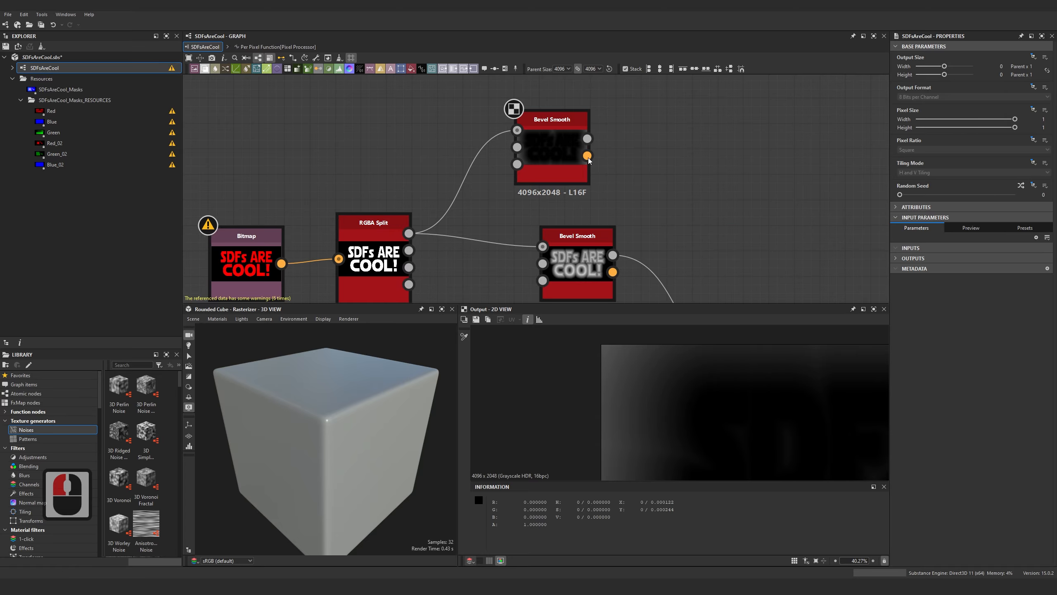
Add a Pixel Processor node beside the new Bevel Smooth and feed it the Bevel Smooth's grayscale output
click(556, 151)
mouse_move(679, 208)
middle_down()
mouse_move(661, 192)
mouse_move(676, 227)
middle_up()
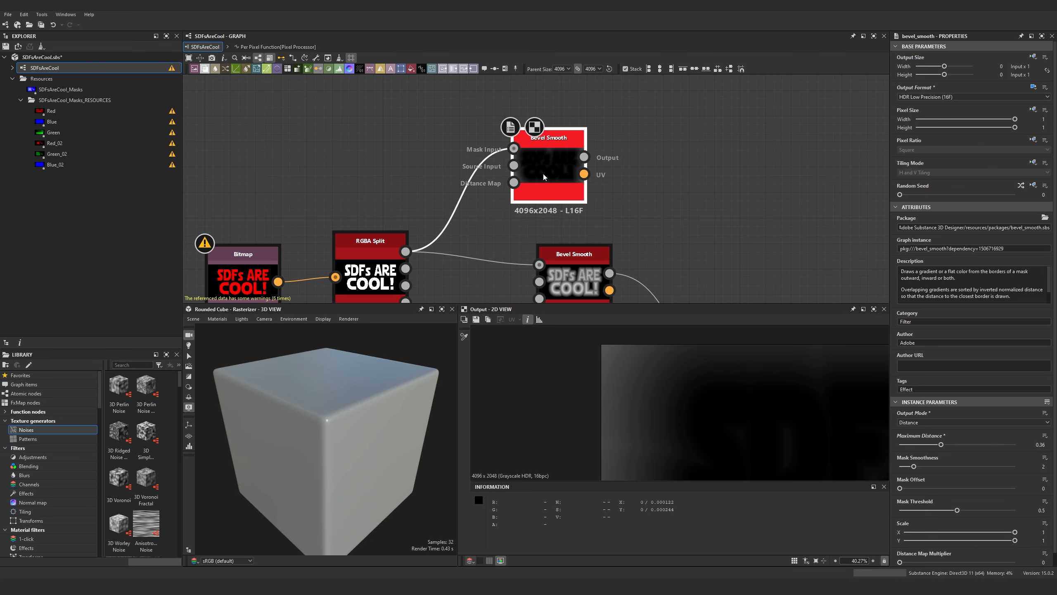
click(643, 161)
key(Tab)
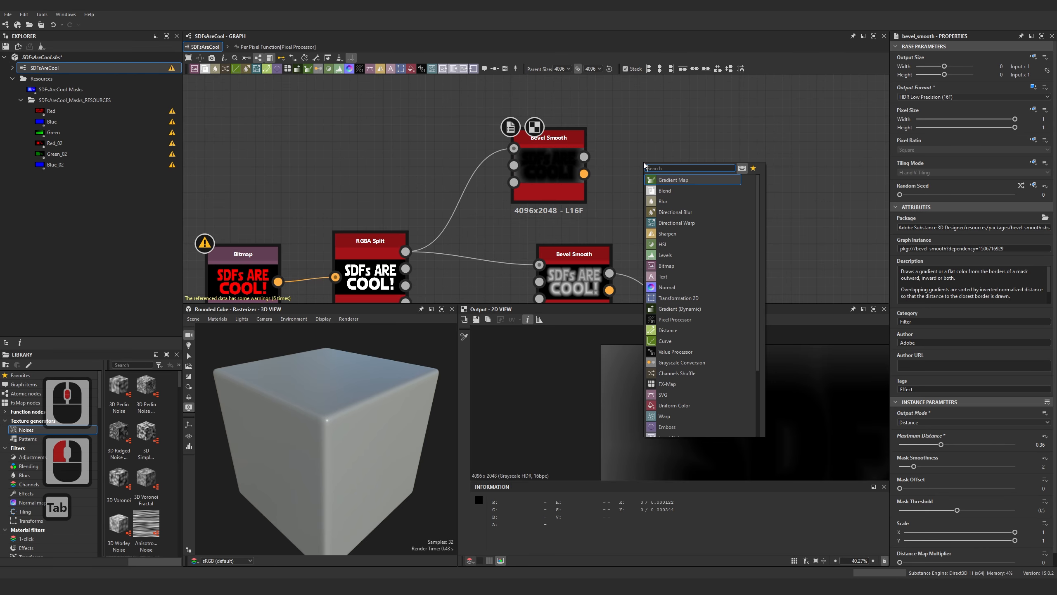
text(pixel)
click(667, 180)
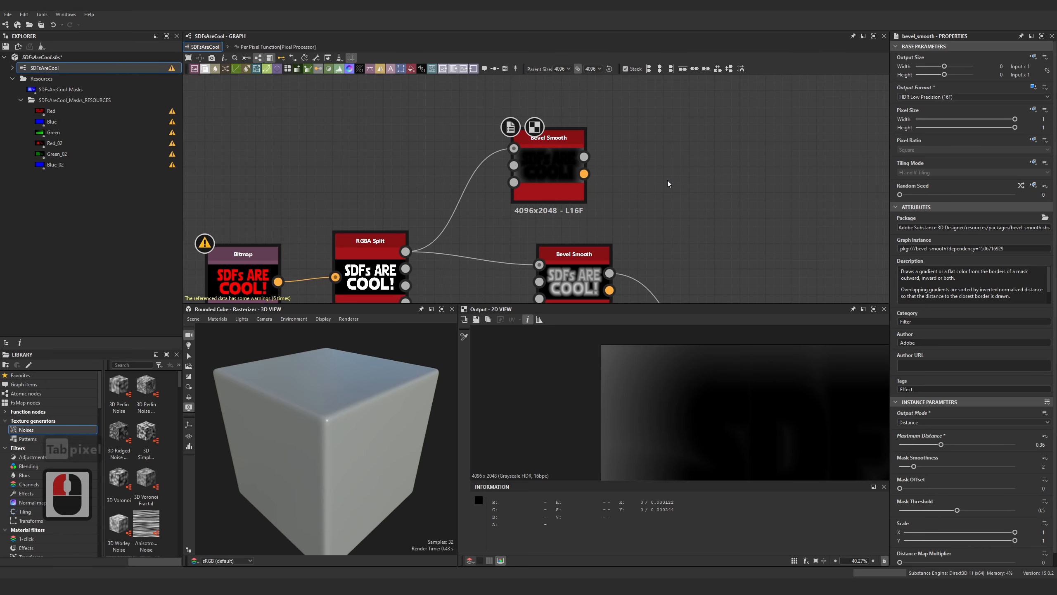
drag(646, 163, 694, 175)
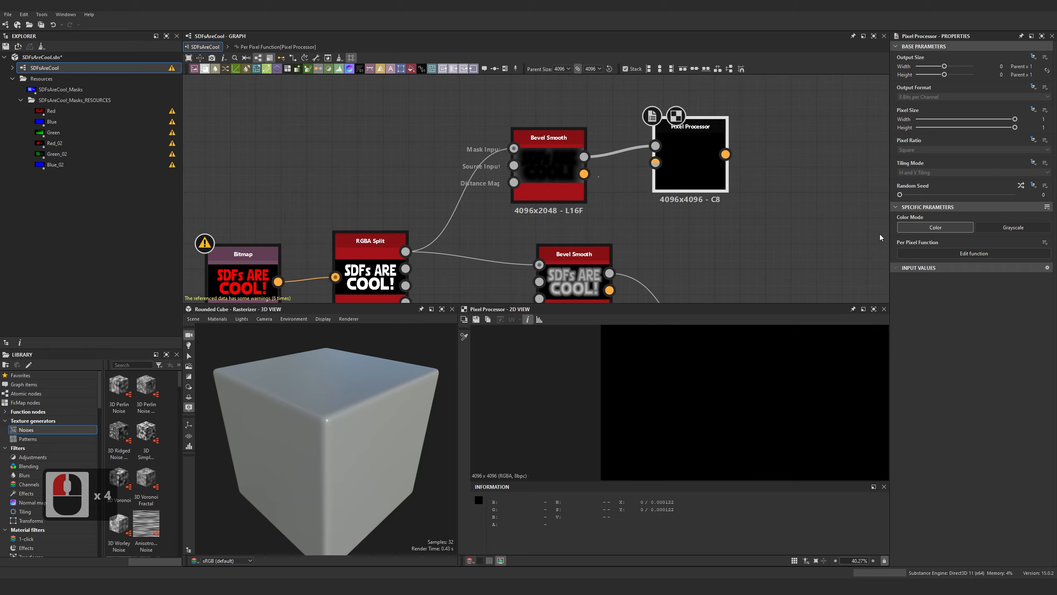
Open the Pixel Processor's per-pixel function and add a Get Float2 node reading $pos
click(973, 253)
key(Tab)
text(get)
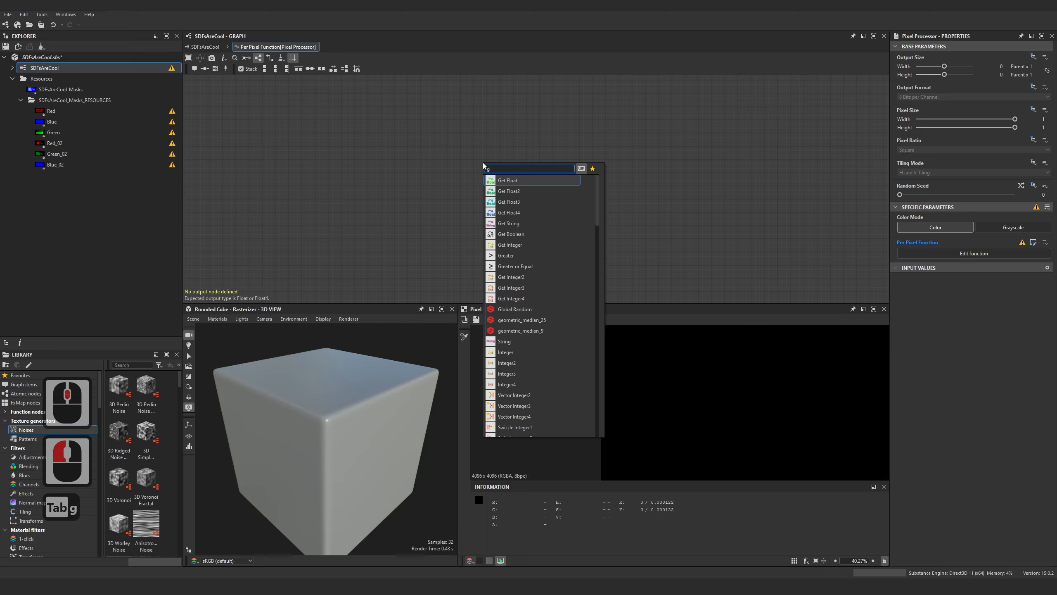
click(523, 190)
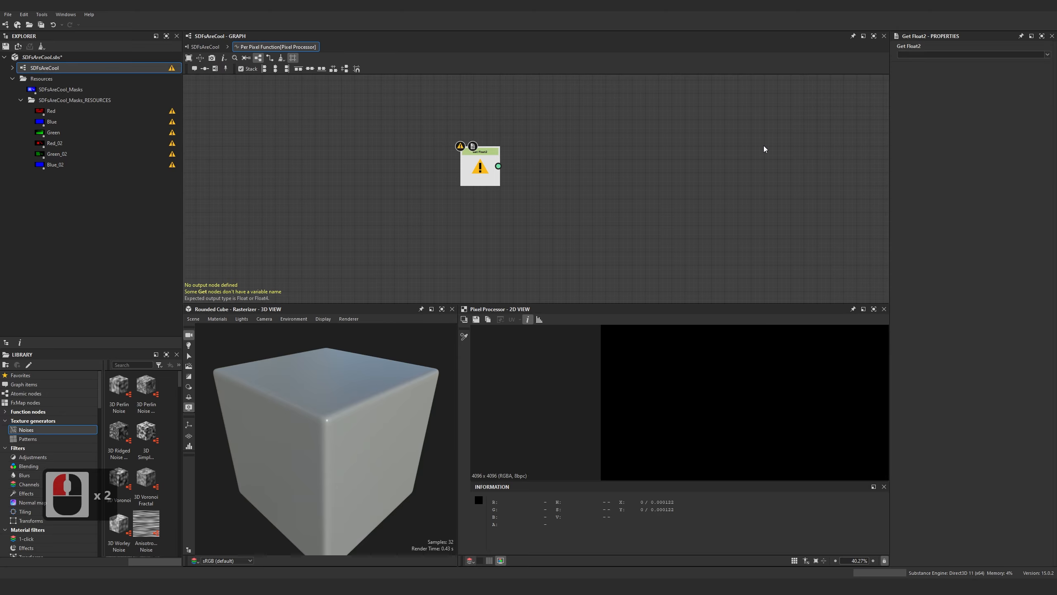
click(1016, 55)
click(917, 82)
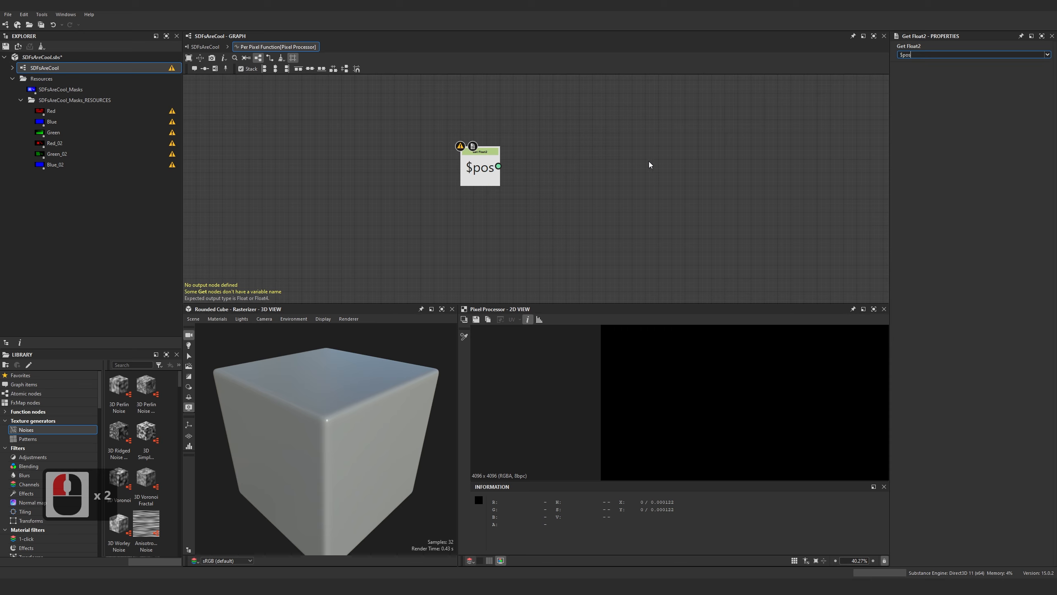
Add a Sample Gray node, feed it the $pos node, and set it as the per-pixel function's output
key(Tab)
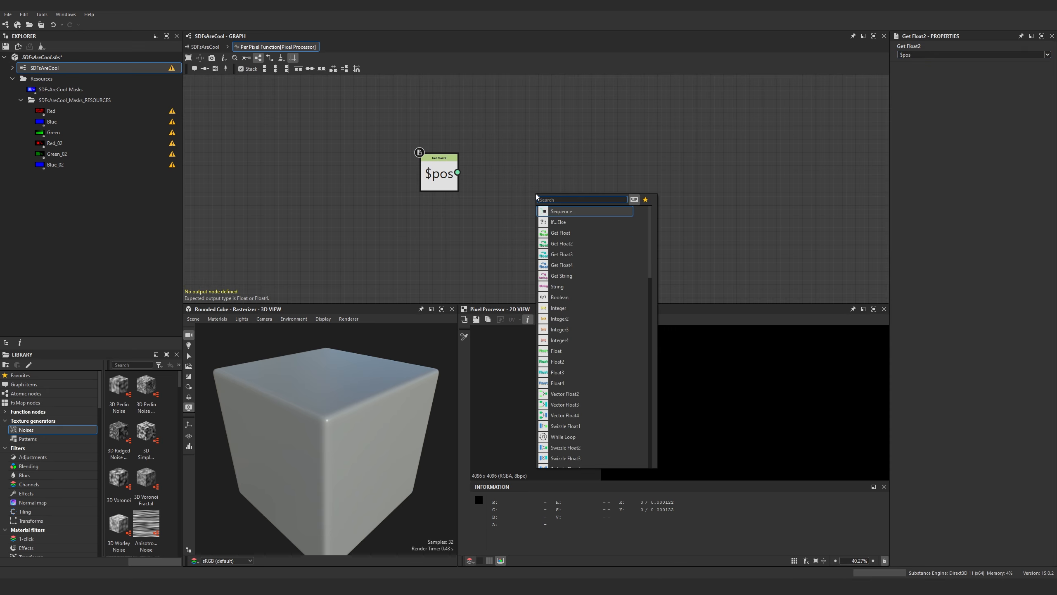
text(sam)
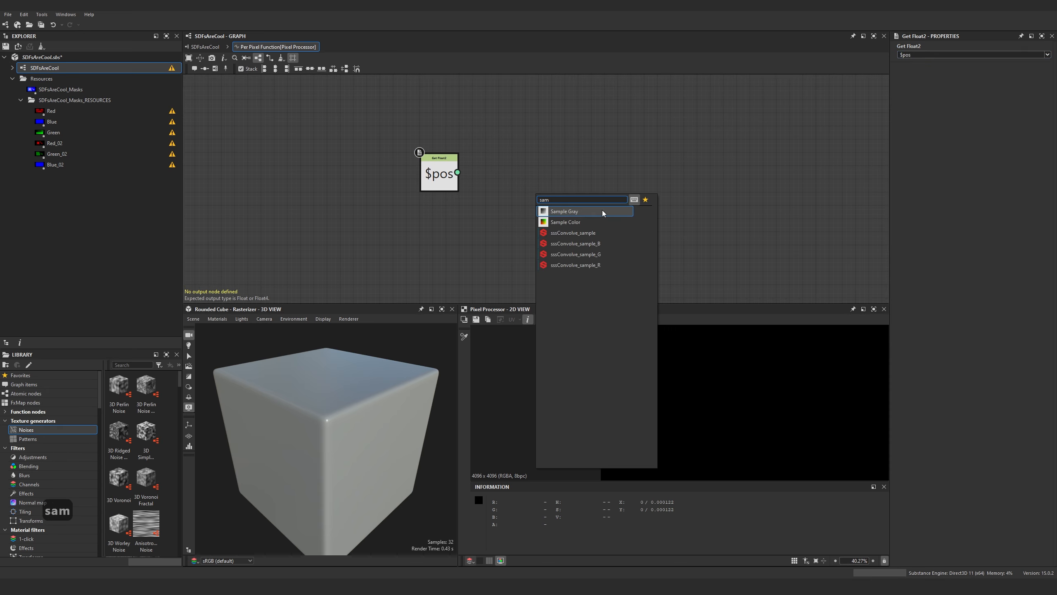
click(602, 212)
drag(439, 172, 514, 198)
right_click(528, 199)
click(546, 238)
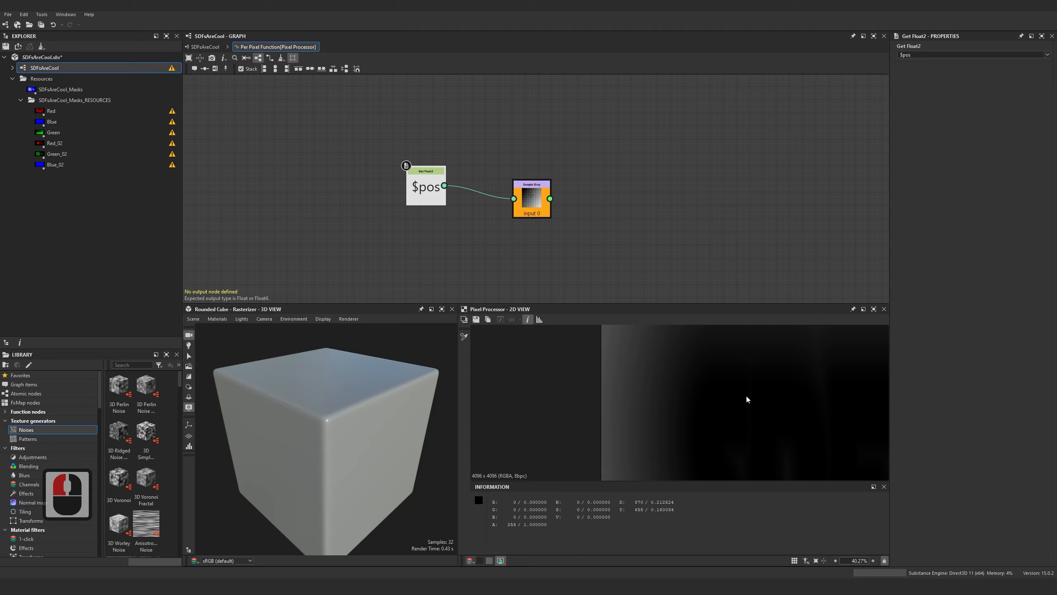
Add an Absolute node fed by the Sample Gray node and set it as the function's output
middle_drag(573, 223, 528, 213)
key(Tab)
text(abs)
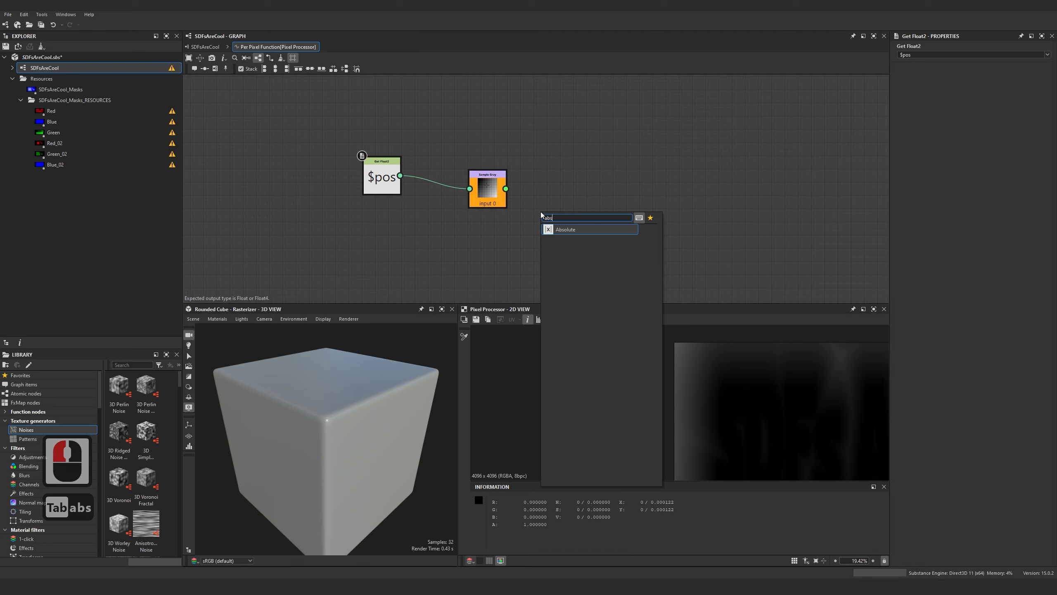
double_click(566, 229)
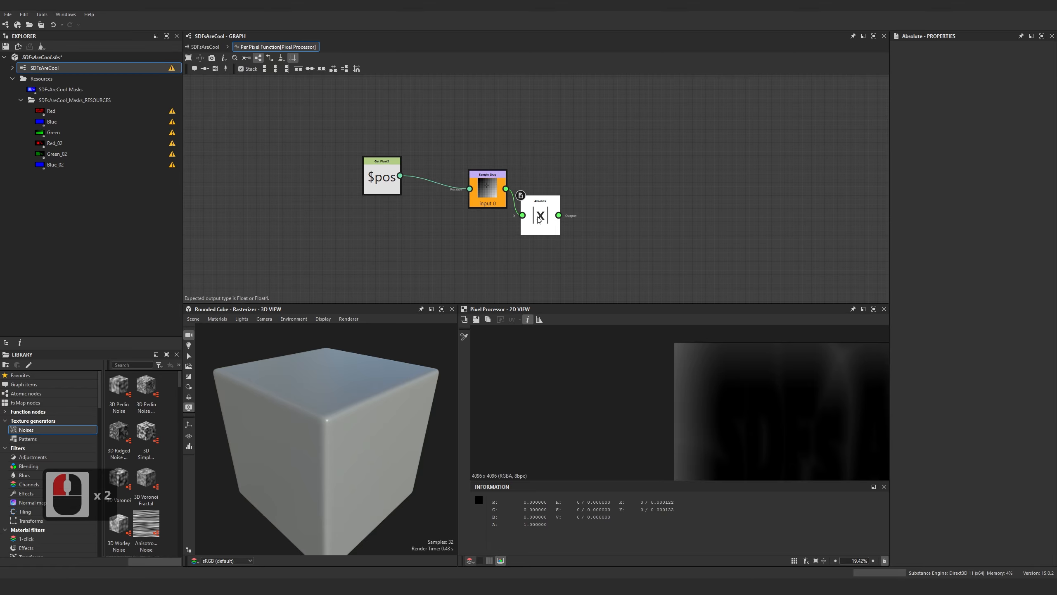
right_click(538, 219)
click(563, 253)
Examine the Pixel Processor's absolute distance result inside and around the letters, across the whole text
scroll(717, 417, up, 5)
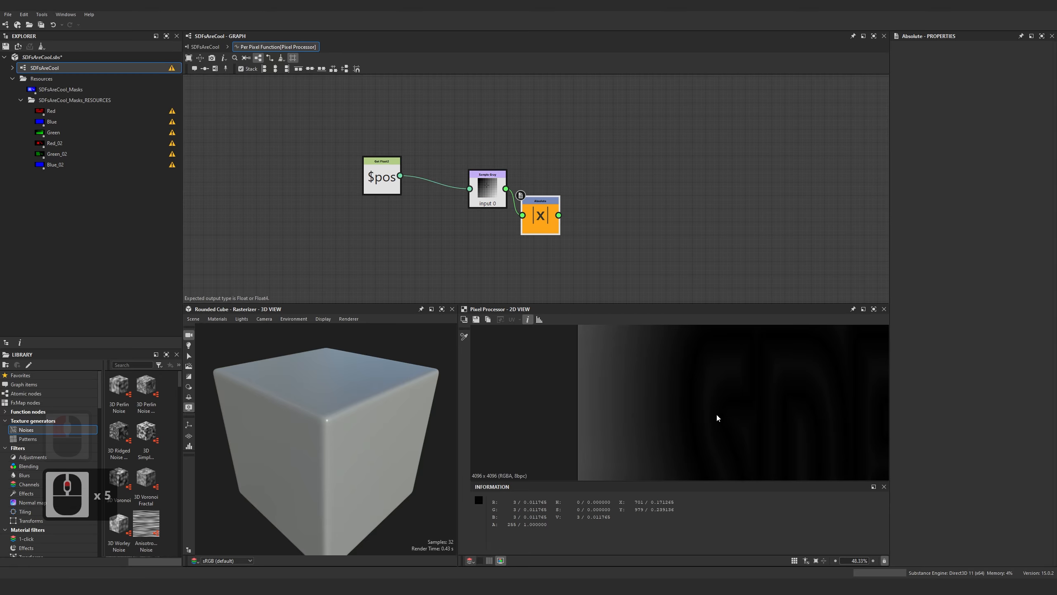
scroll(716, 416, up, 1)
scroll(691, 391, down, 3)
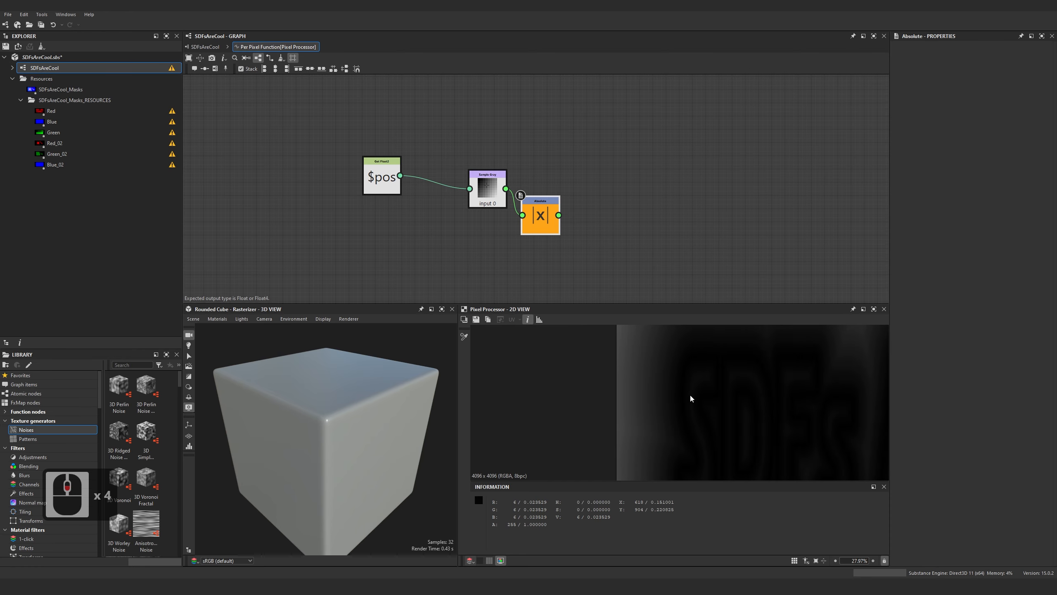
scroll(735, 401, down, 3)
middle_drag(735, 401, 582, 407)
scroll(624, 390, up, 2)
scroll(705, 422, down, 3)
scroll(647, 405, up, 2)
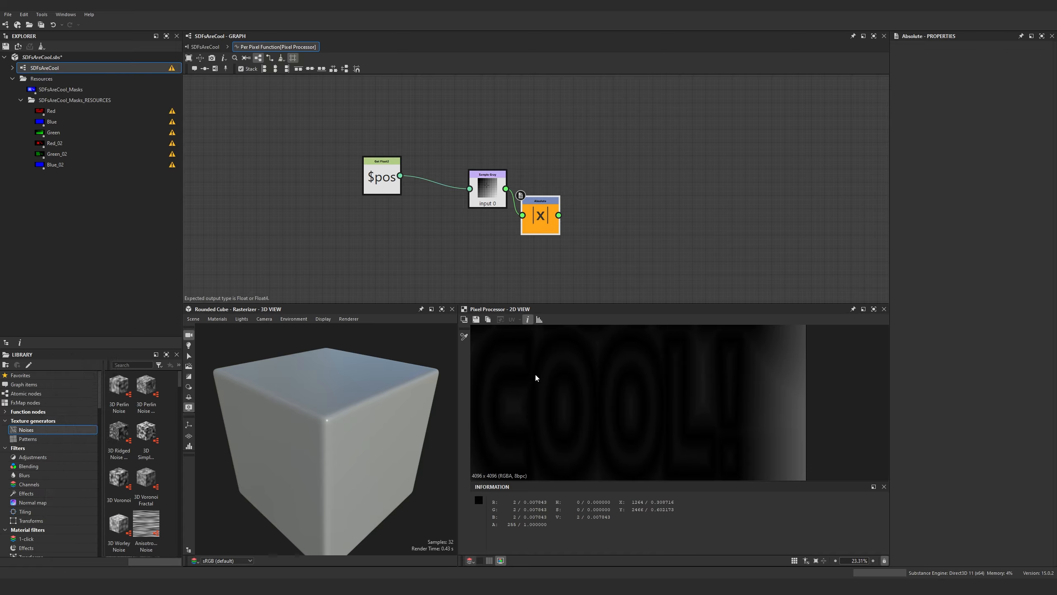
middle_drag(537, 376, 608, 360)
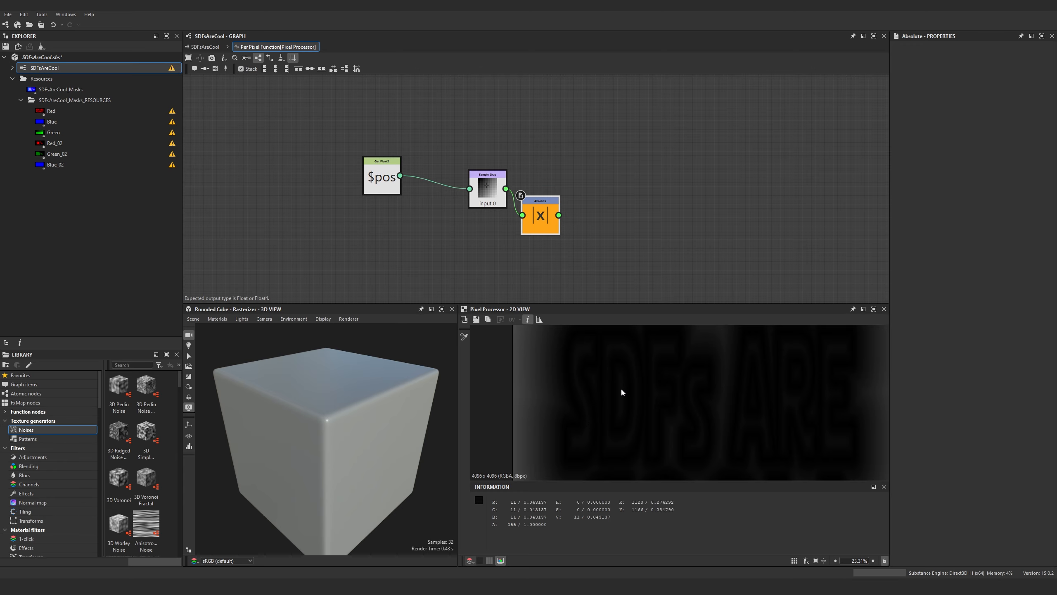
Return to the SDFsAreCool graph and delete the Pixel Processor node
click(209, 48)
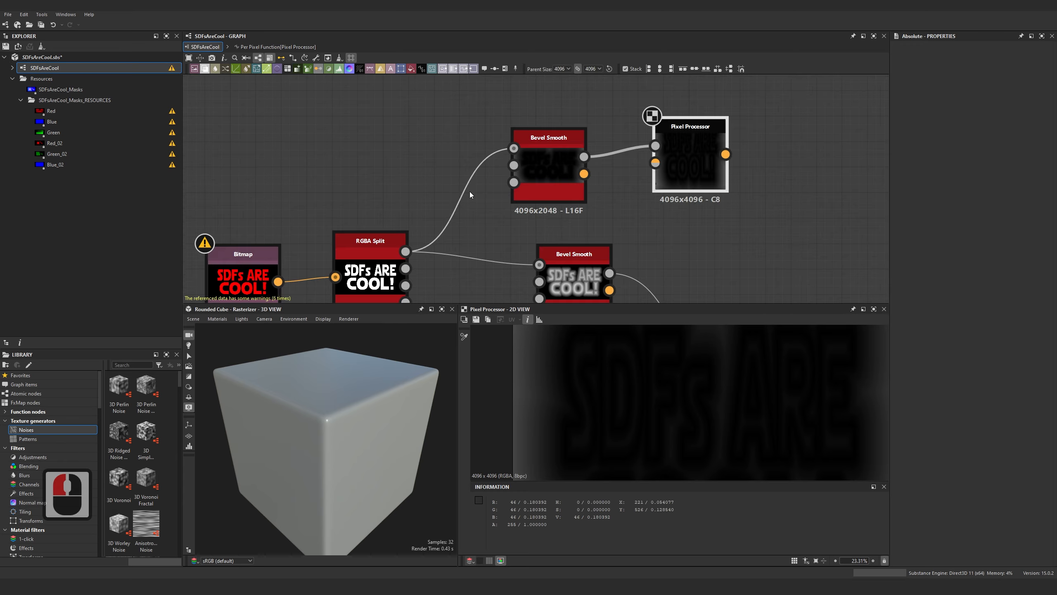
click(645, 120)
key(Delete)
Switch the upper Bevel Smooth's Output Mode to Bevel, set its Mask Offset to 0.5 and reduce its Maximum Distance
click(548, 165)
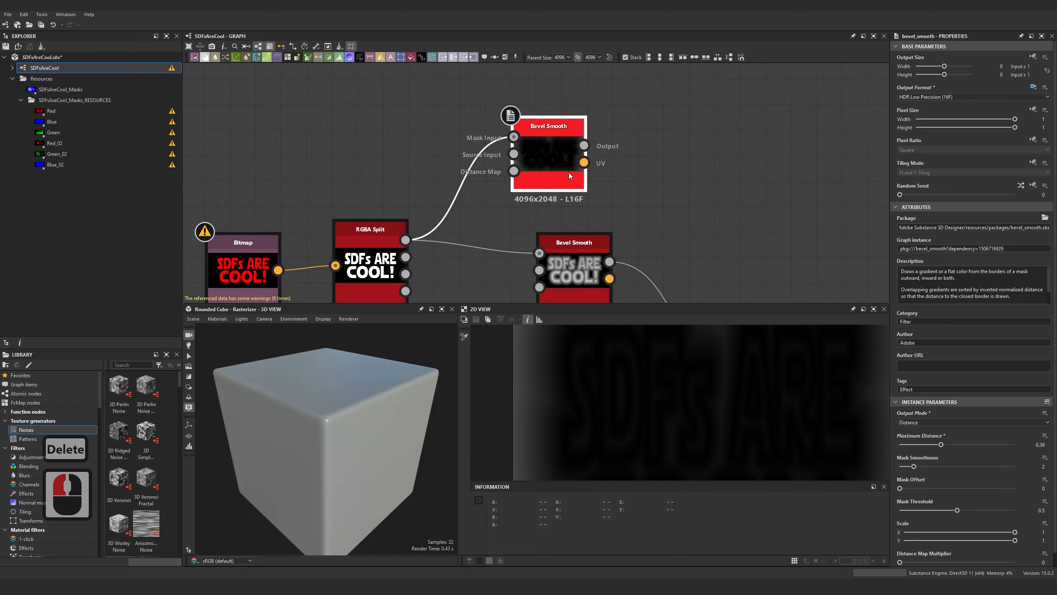
double_click(539, 160)
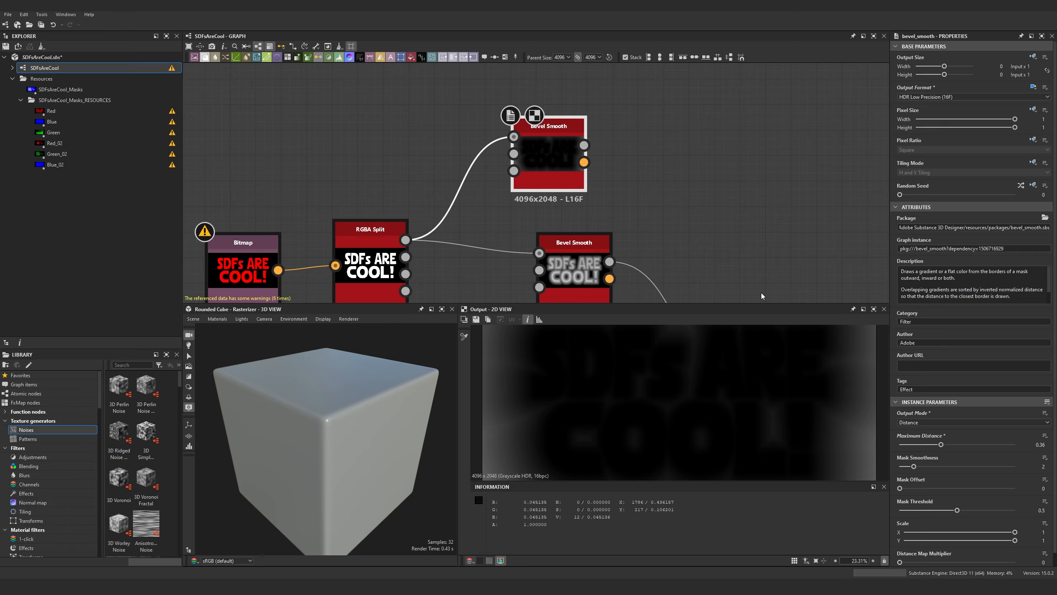
click(909, 423)
click(900, 430)
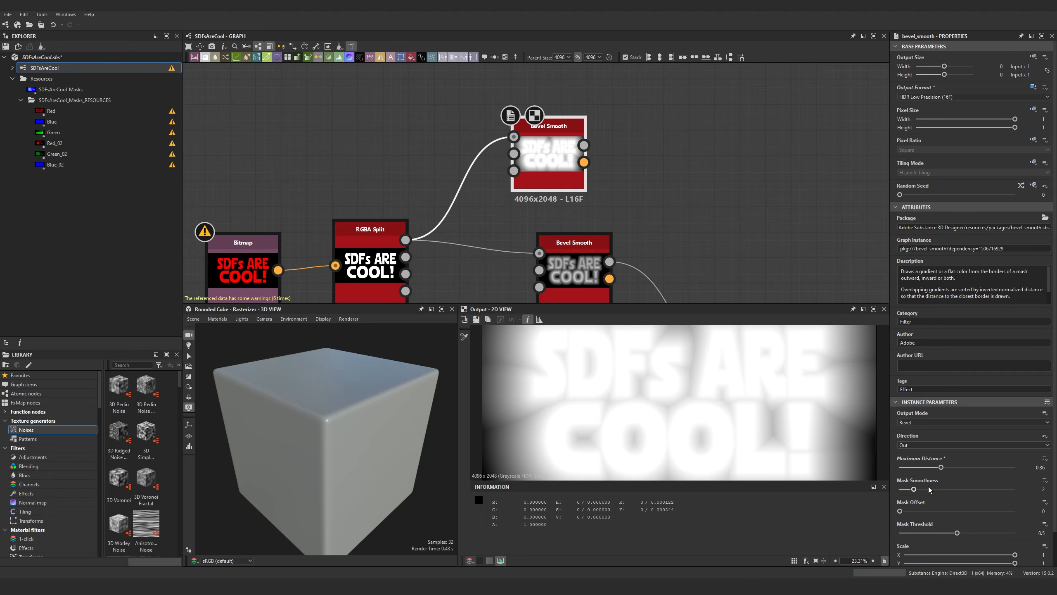
drag(900, 511, 927, 511)
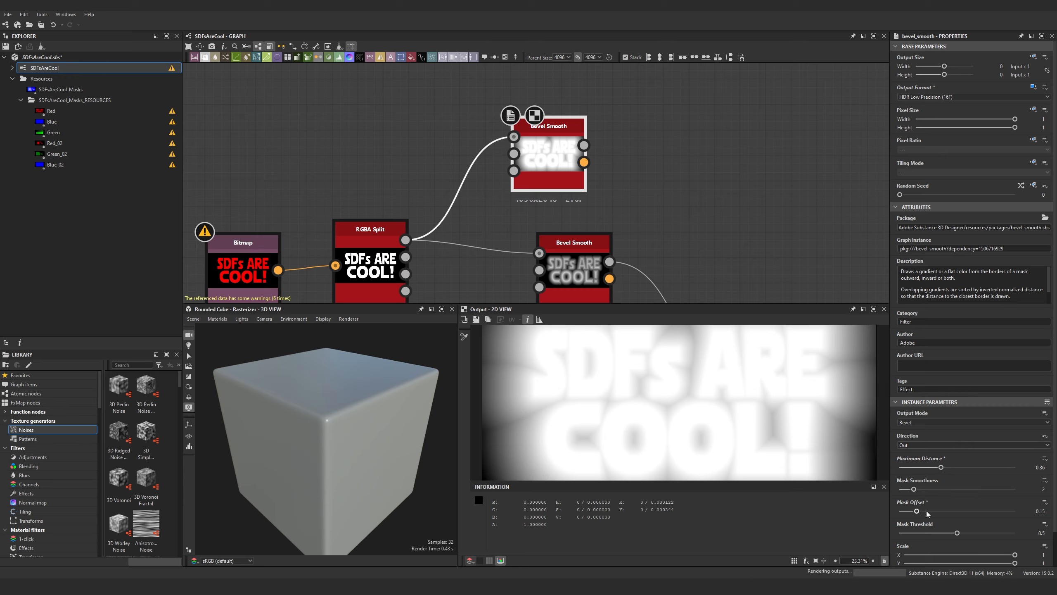
double_click(1045, 512)
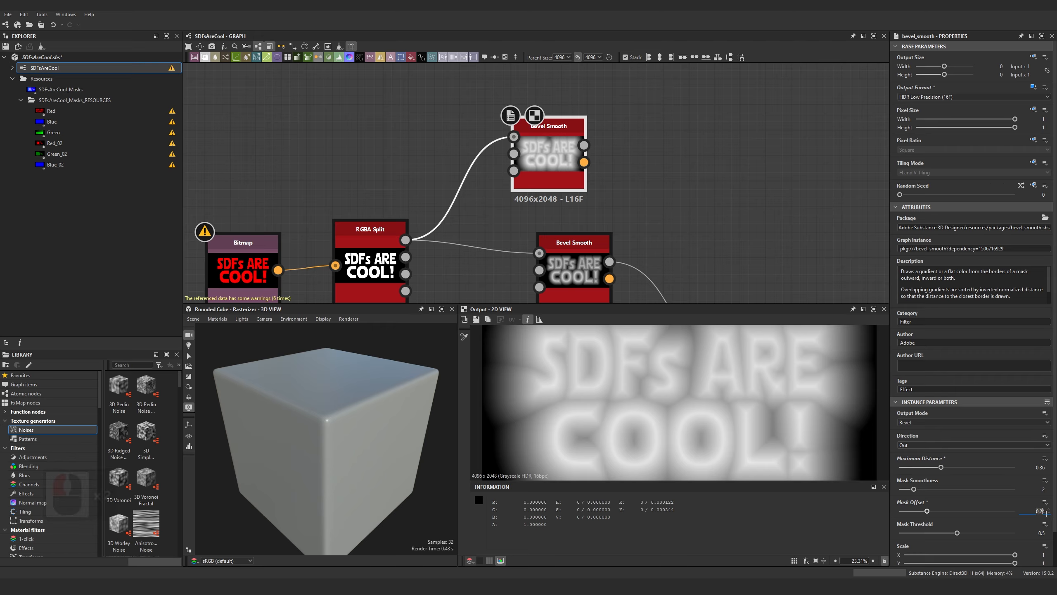
text(0.5)
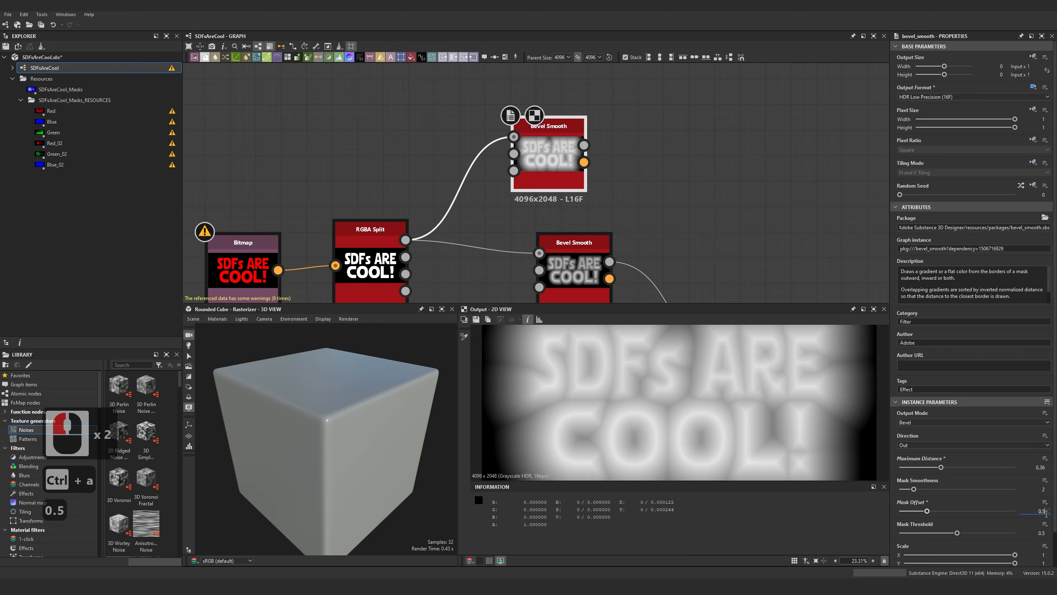
key(Return)
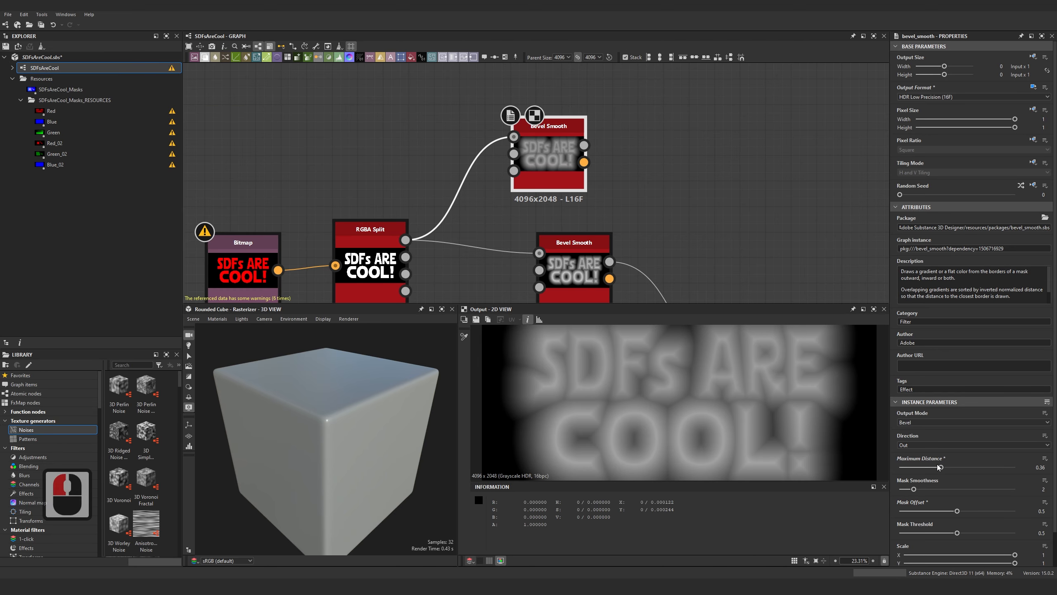
drag(941, 467, 916, 468)
Try a Maximum Distance of 0.1 on the Bevel Smooth feeding the RGBA Merge, then set it back to 0.16
click(578, 277)
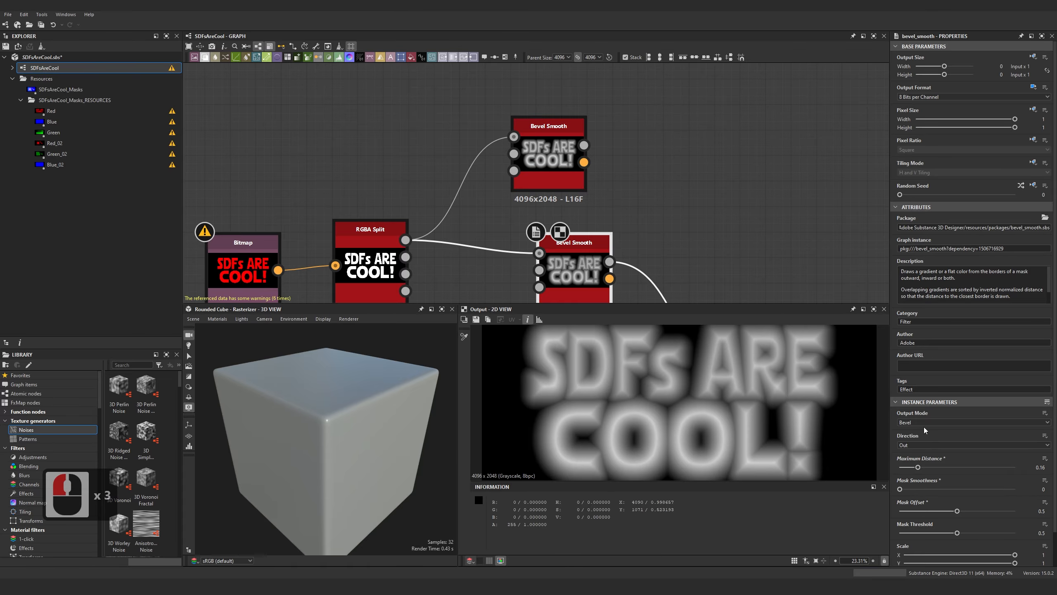
double_click(1040, 467)
text(0.1)
key(Return)
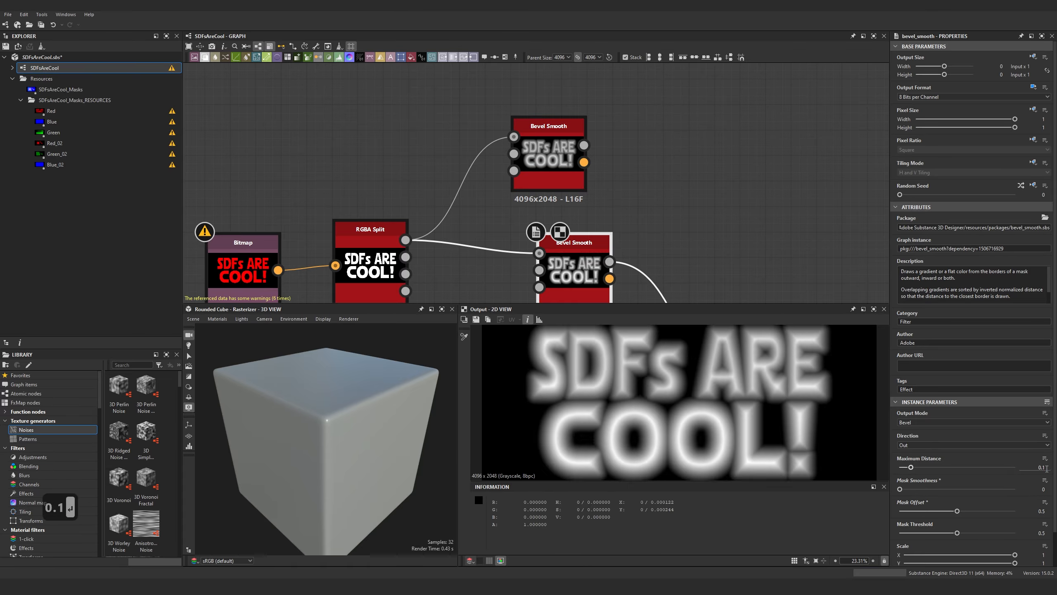
double_click(1037, 468)
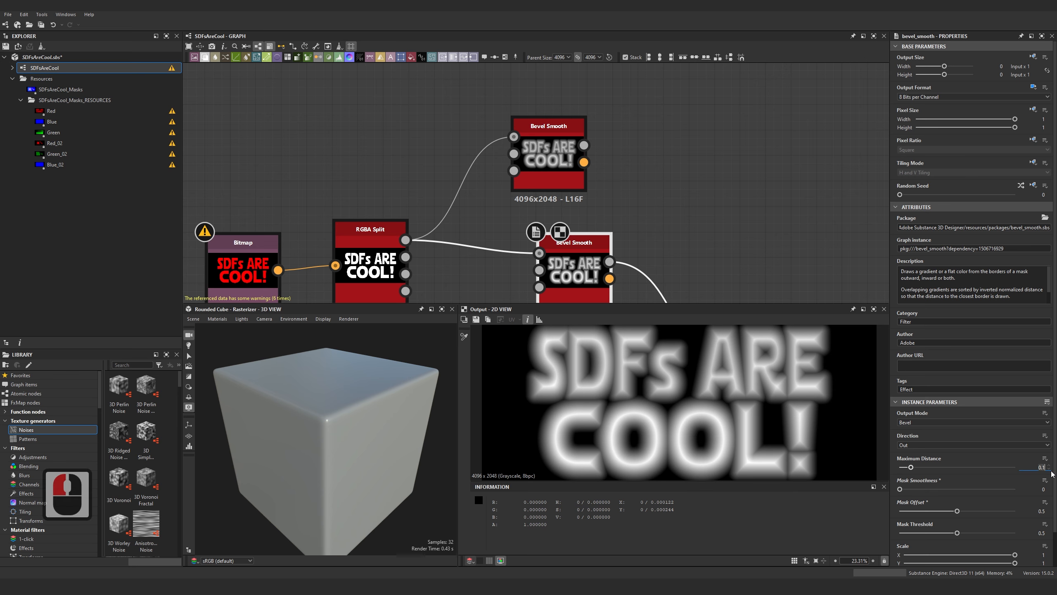
text(0.16)
key(Return)
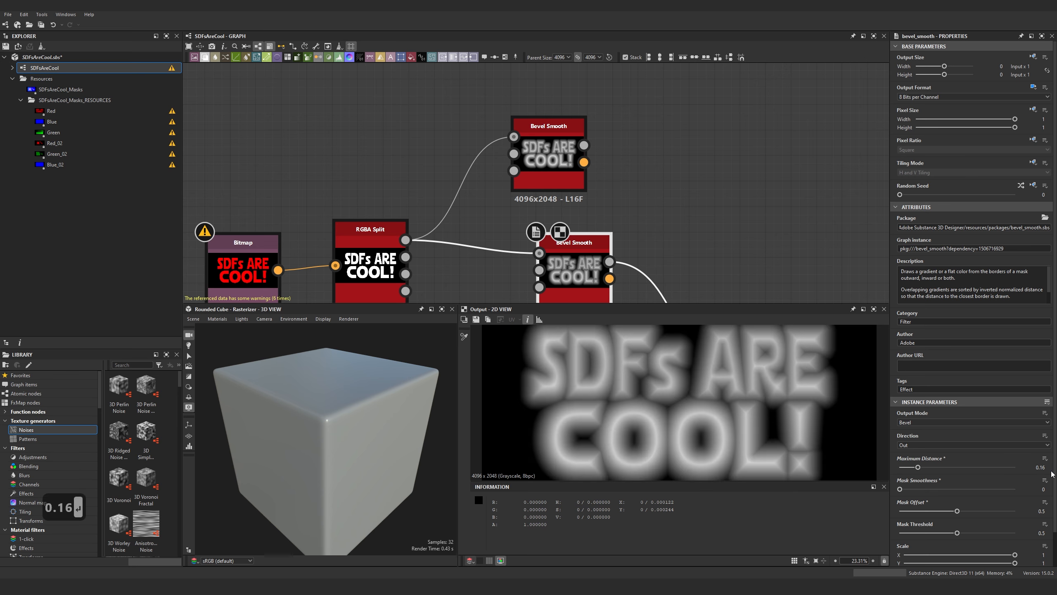
Delete the upper HDR Bevel Smooth node from the text mask branch
click(560, 165)
key(Delete)
middle_drag(645, 232, 638, 156)
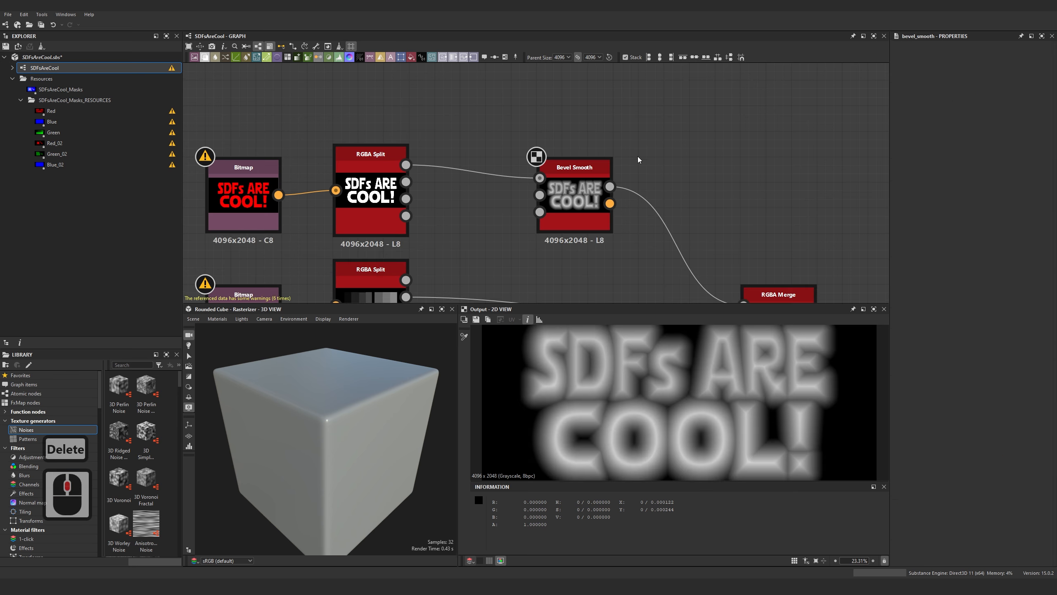
Preview the text's Bevel Smooth gradient up close, and compare the blue mask's RGBA Split with its Bevel Smooth output
click(581, 203)
scroll(550, 362, up, 3)
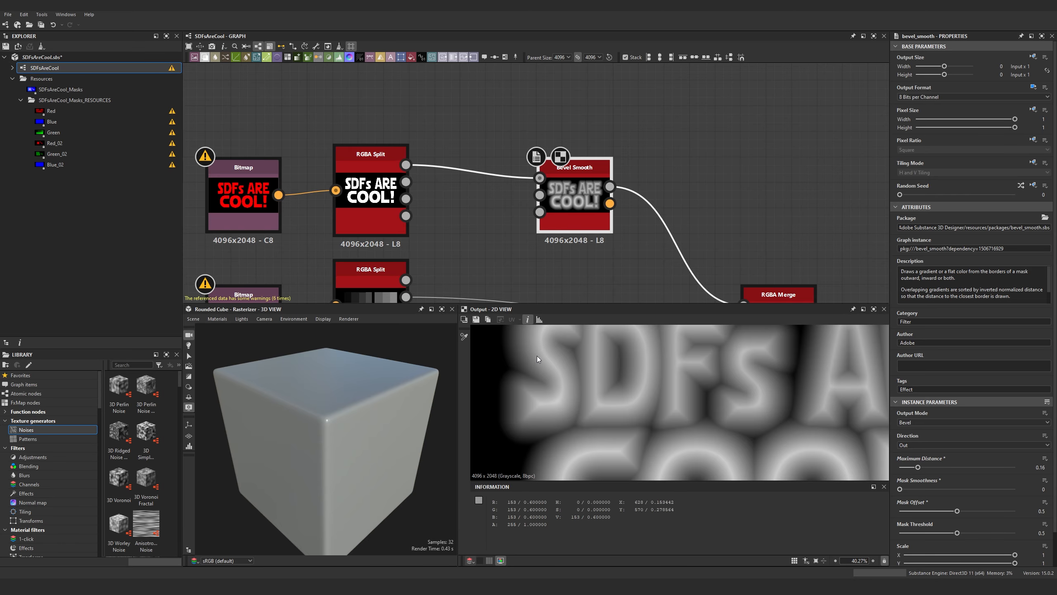
middle_drag(616, 256, 630, 204)
scroll(629, 205, down, 1)
double_click(586, 155)
scroll(643, 400, down, 3)
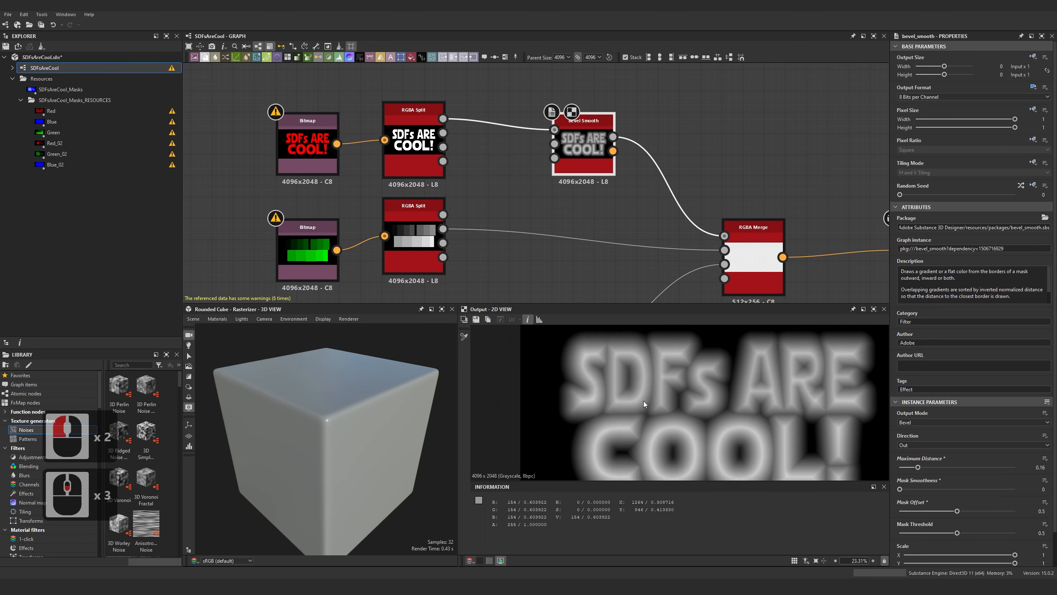
scroll(643, 401, down, 1)
middle_drag(612, 291, 592, 174)
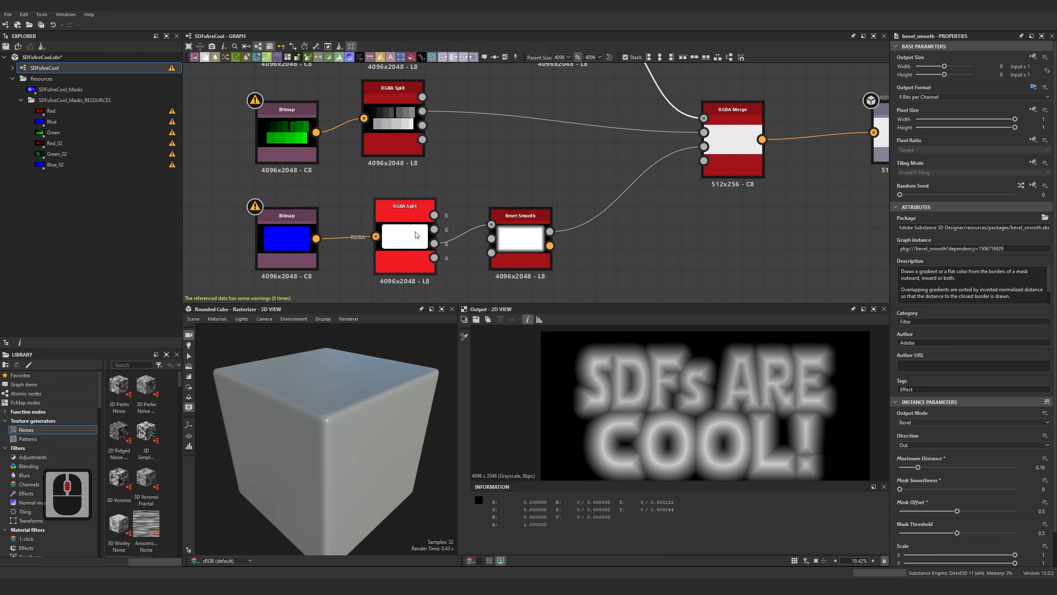
double_click(523, 244)
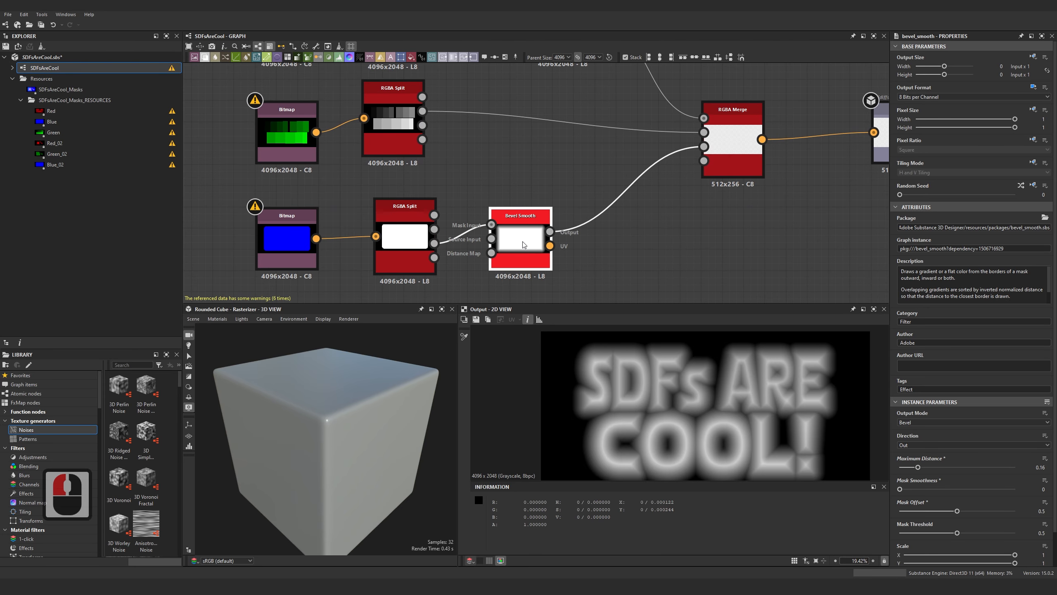
double_click(404, 241)
double_click(527, 265)
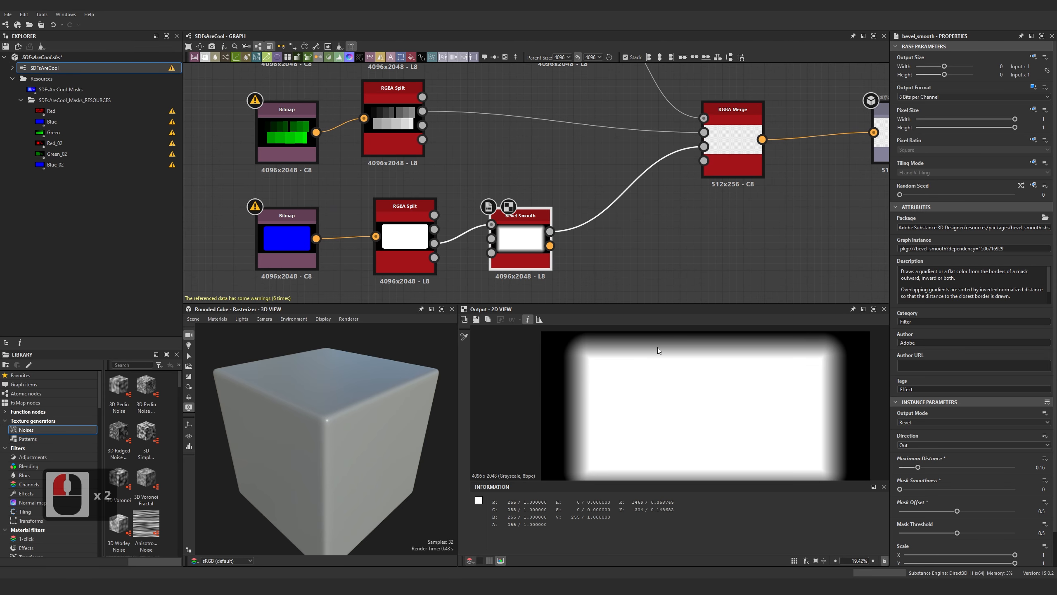
Preview the RGBA Merge output and trace the red, green and blue mask branches feeding it
middle_drag(678, 257, 596, 290)
double_click(659, 170)
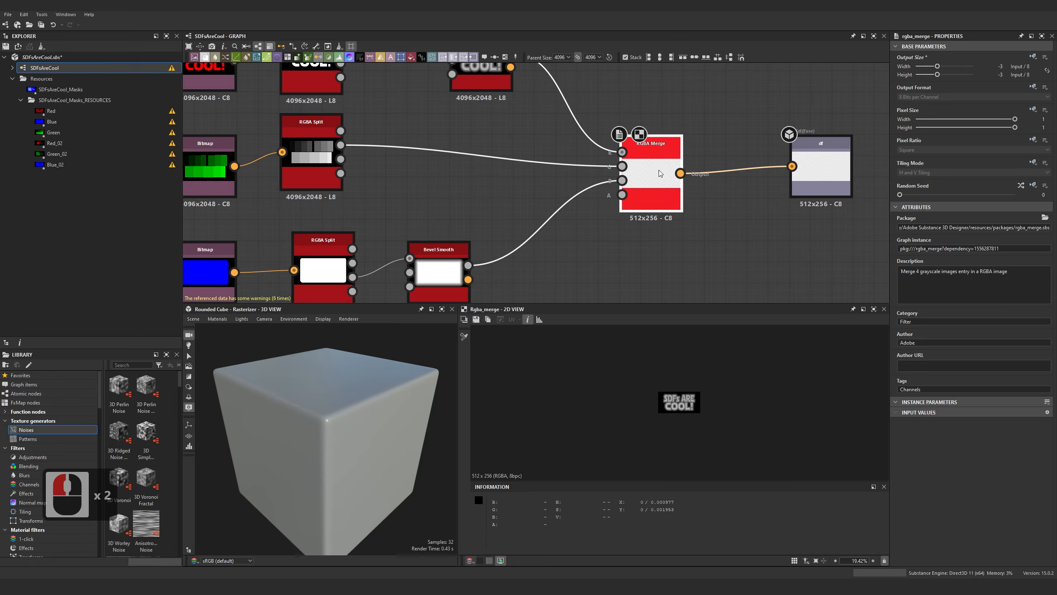
middle_drag(552, 178, 526, 190)
scroll(526, 152, up, 2)
middle_drag(365, 80, 485, 156)
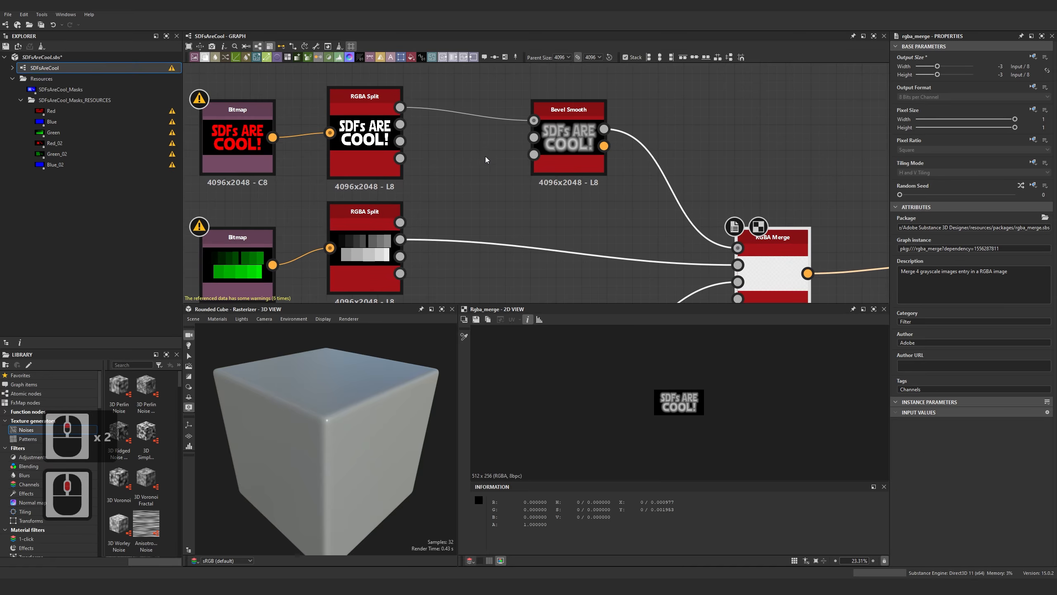
middle_drag(569, 204, 424, 110)
scroll(622, 237, up, 2)
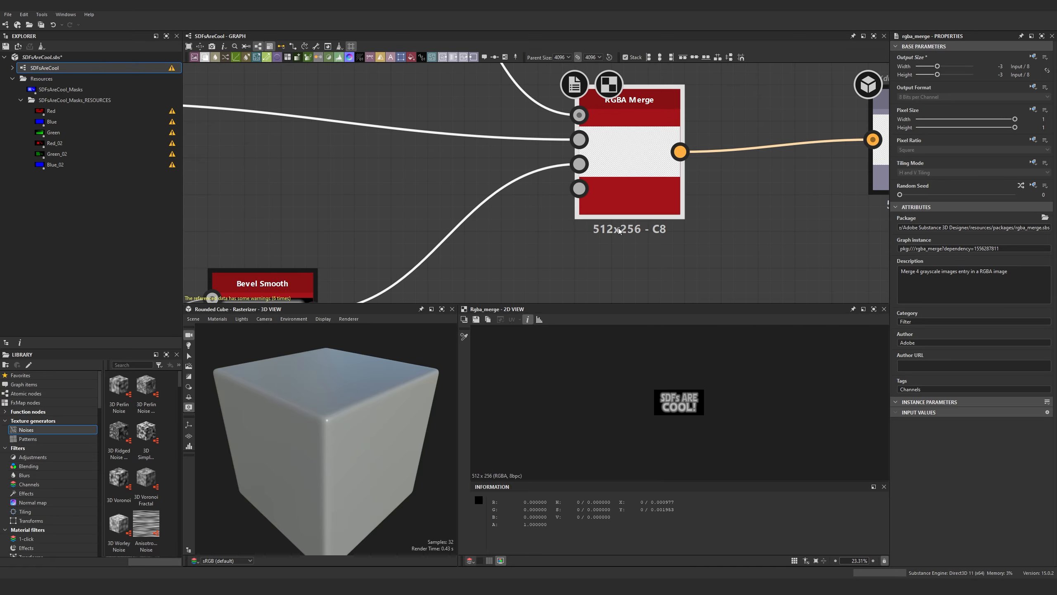
scroll(626, 189, down, 4)
middle_drag(294, 190, 386, 201)
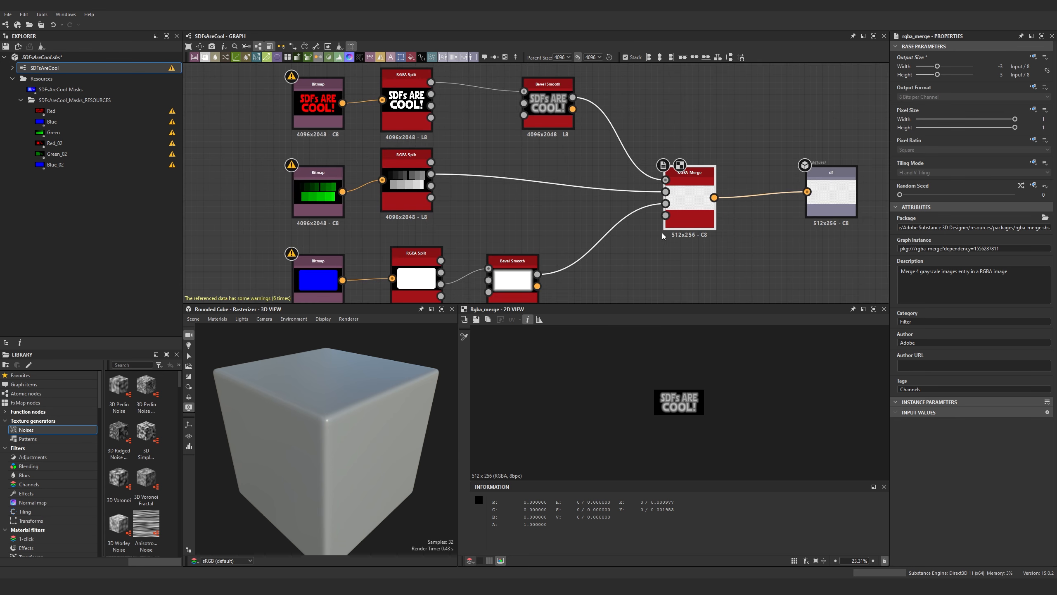
Compare the RGBA Merge's output resolution with the text Bevel Smooth's and examine the merged preview enlarged
scroll(663, 234, up, 2)
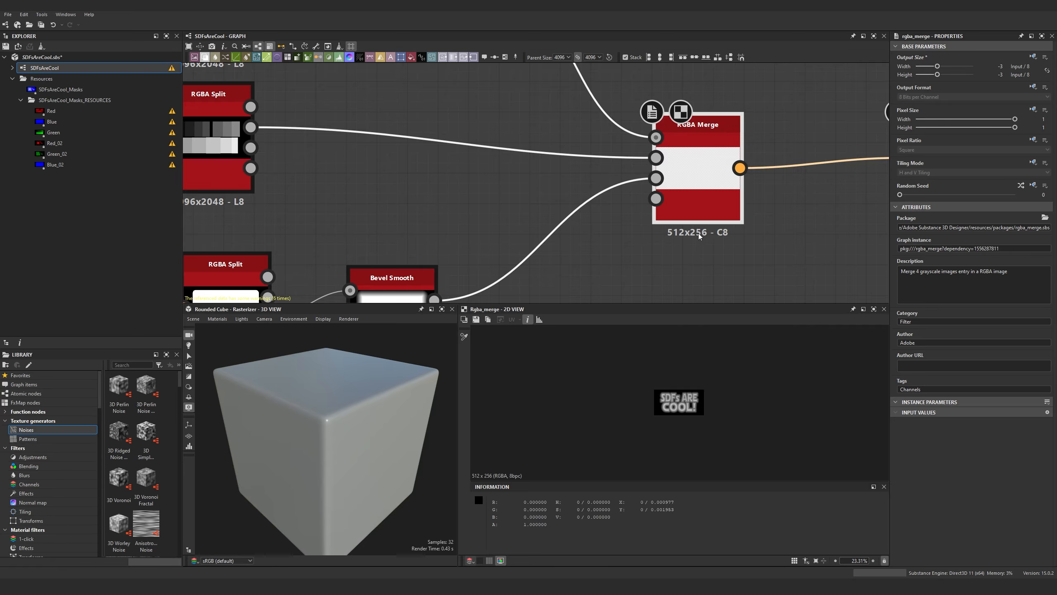
scroll(679, 402, up, 10)
scroll(525, 192, down, 4)
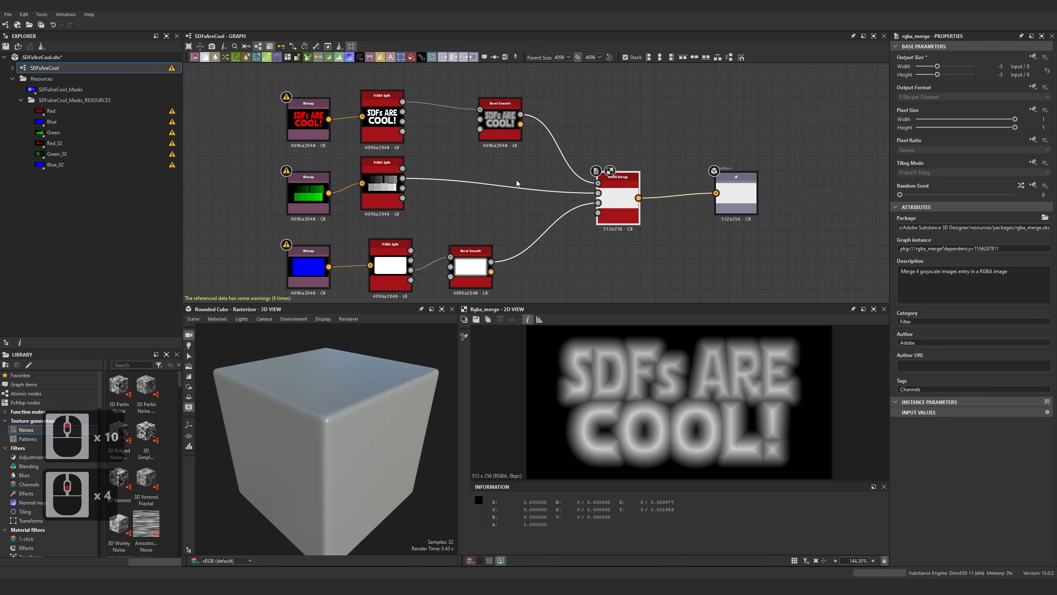
scroll(516, 181, up, 4)
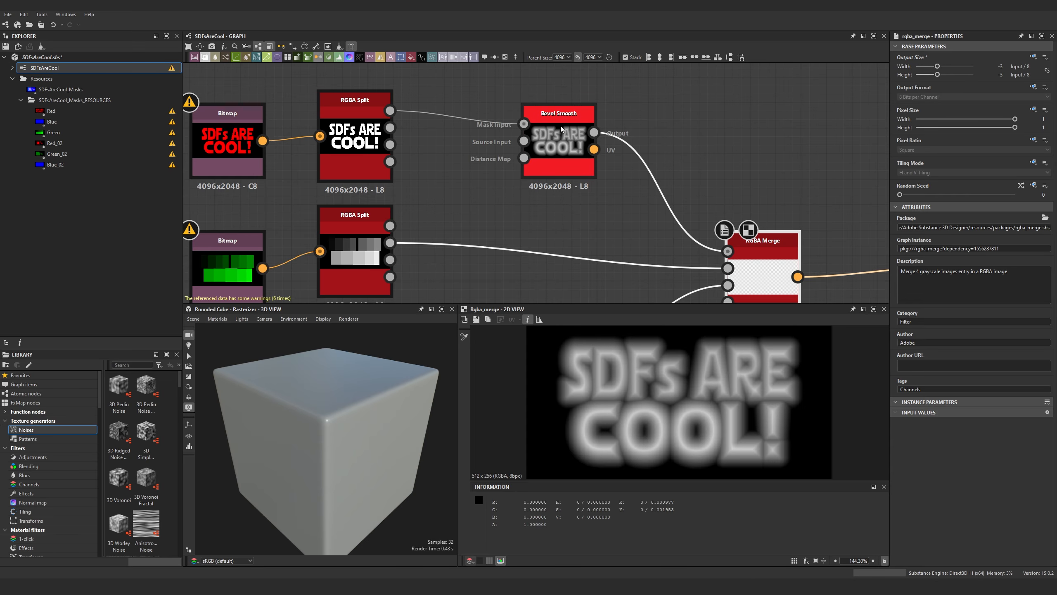
middle_drag(760, 283, 568, 203)
scroll(568, 203, up, 2)
double_click(587, 206)
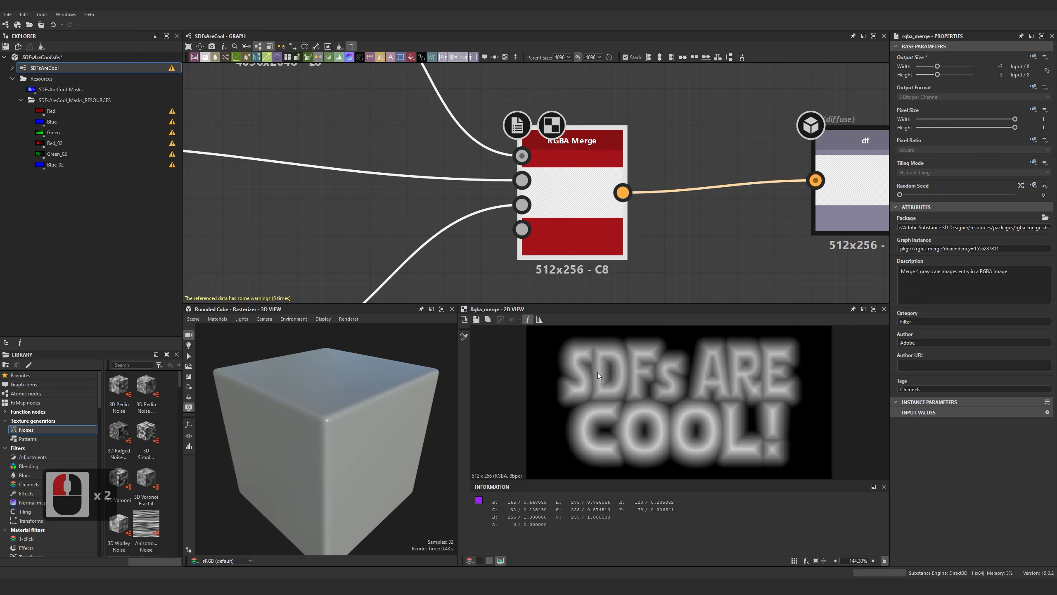
Examine the distance field gradients in the merged preview up close and return to the full image
scroll(588, 370, up, 3)
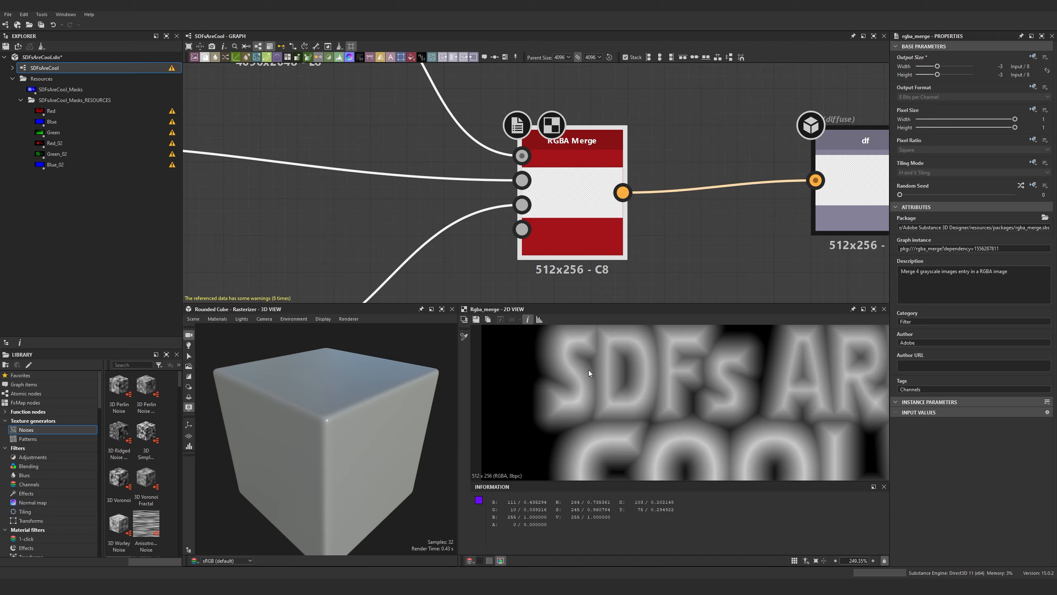
scroll(574, 371, up, 3)
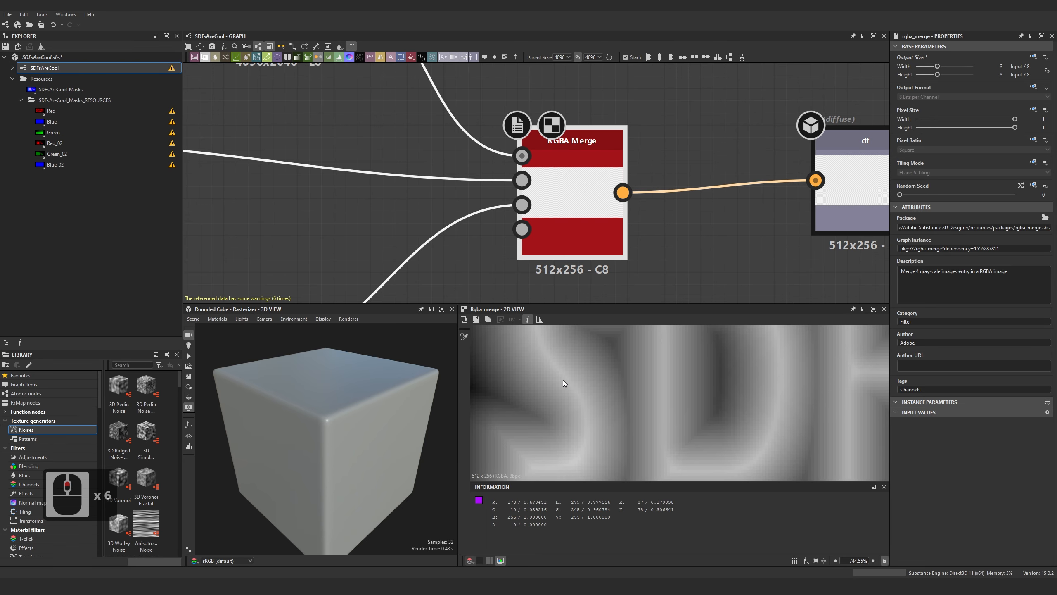
scroll(579, 380, down, 2)
scroll(582, 386, up, 2)
scroll(697, 412, up, 3)
middle_drag(697, 411, 542, 384)
scroll(646, 377, up, 4)
scroll(644, 383, down, 11)
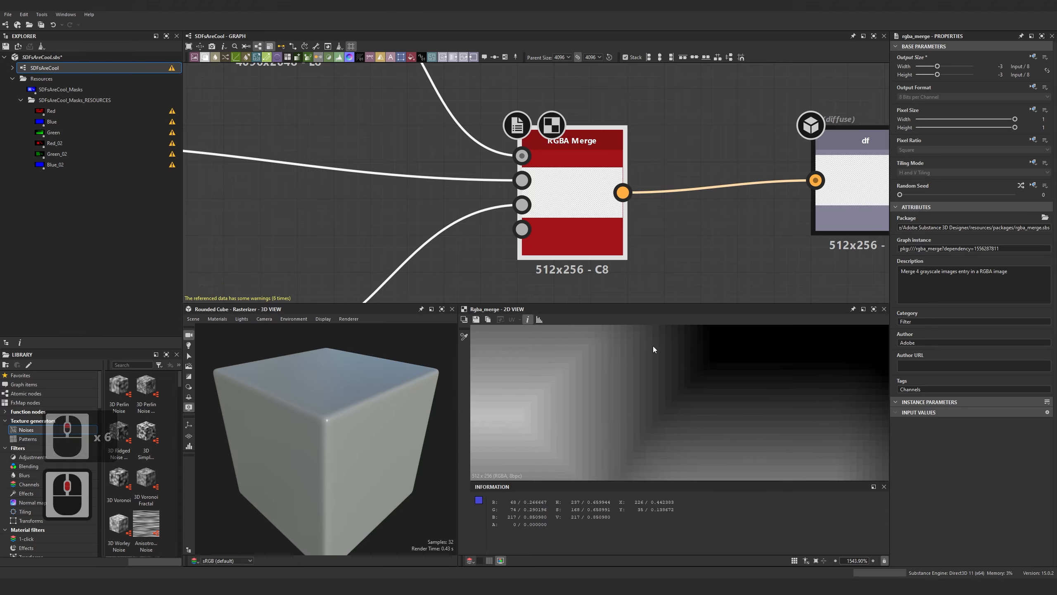
double_click(641, 394)
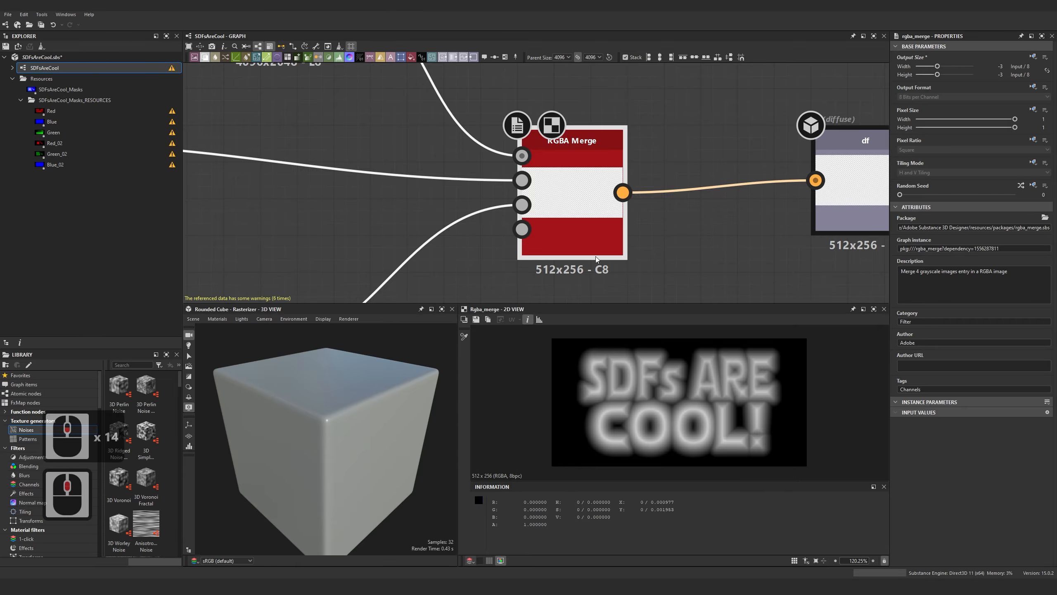
Show all RGB channels in the 2D preview and preview the df output node fed by the RGBA Merge
click(470, 560)
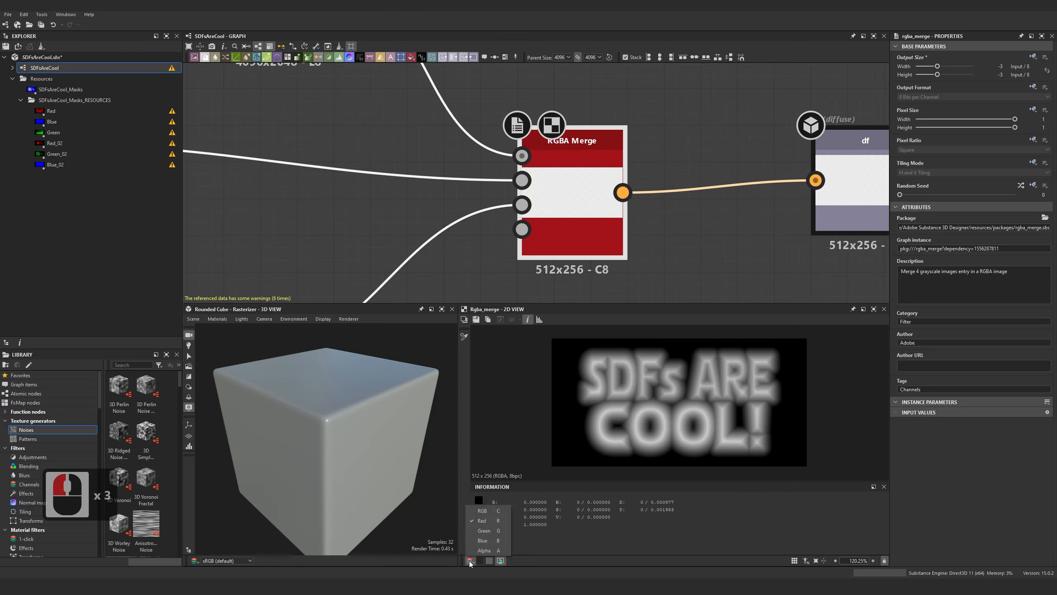
click(485, 510)
double_click(857, 174)
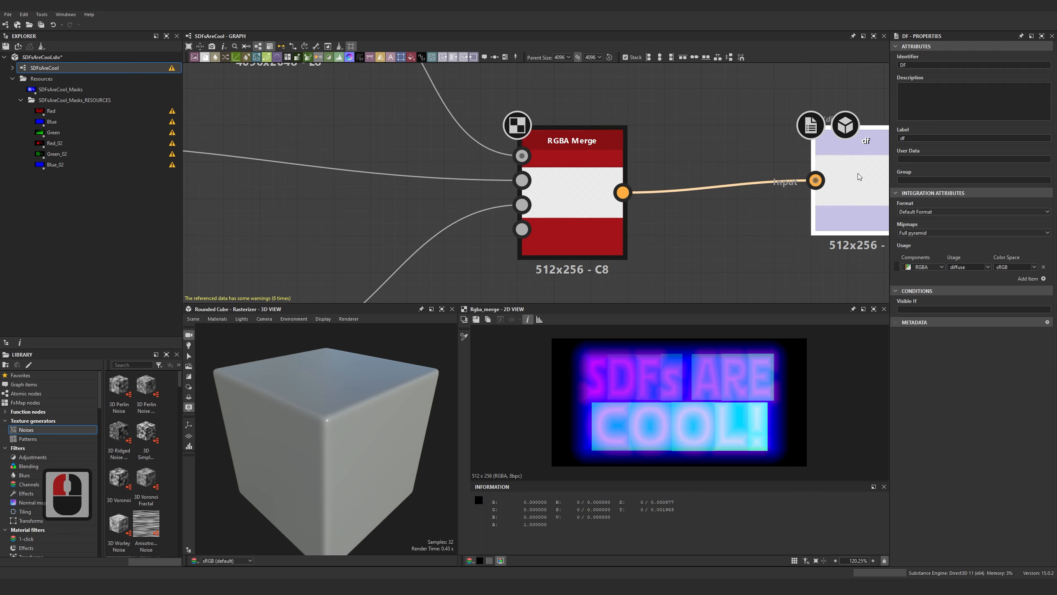
middle_drag(883, 184, 735, 184)
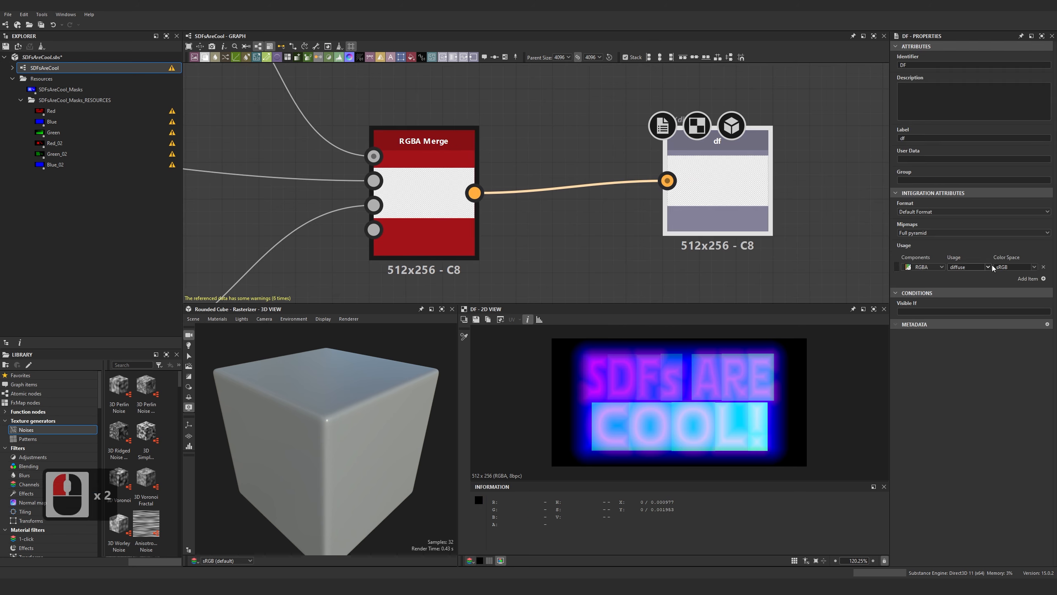
middle_drag(209, 110, 295, 110)
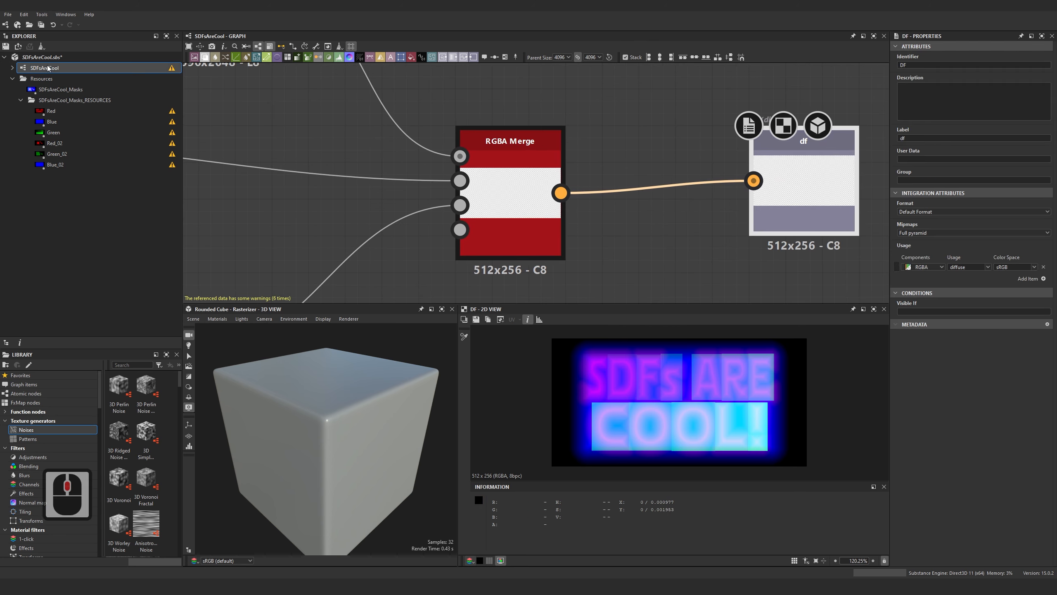
Switch to Unreal Editor and close the C_Colour curve editor
click(1007, 6)
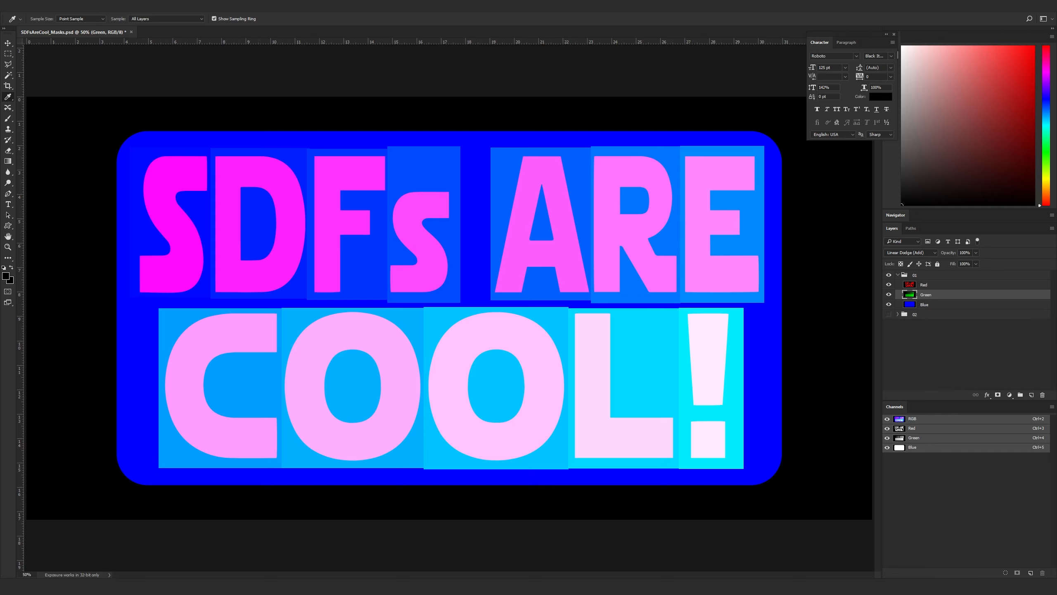
click(172, 586)
click(176, 549)
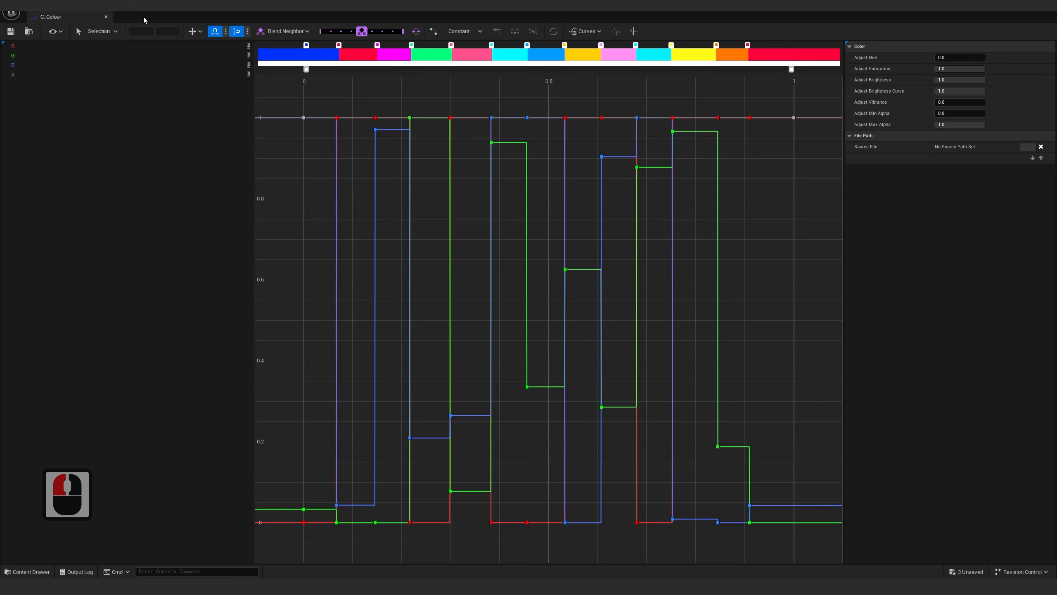
click(106, 17)
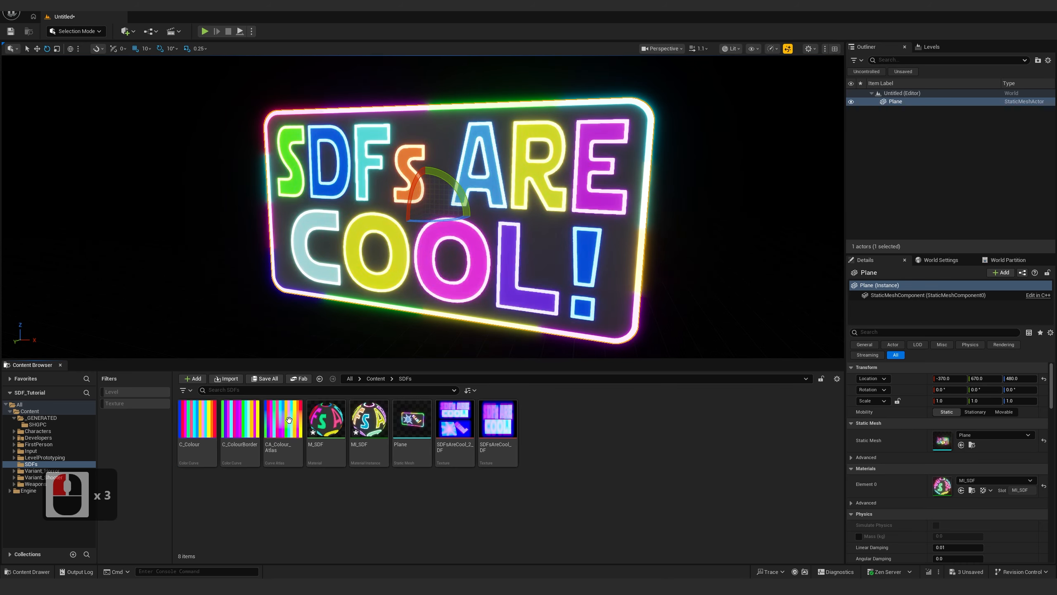
Create a folder named Example inside the SDFs content folder
click(402, 517)
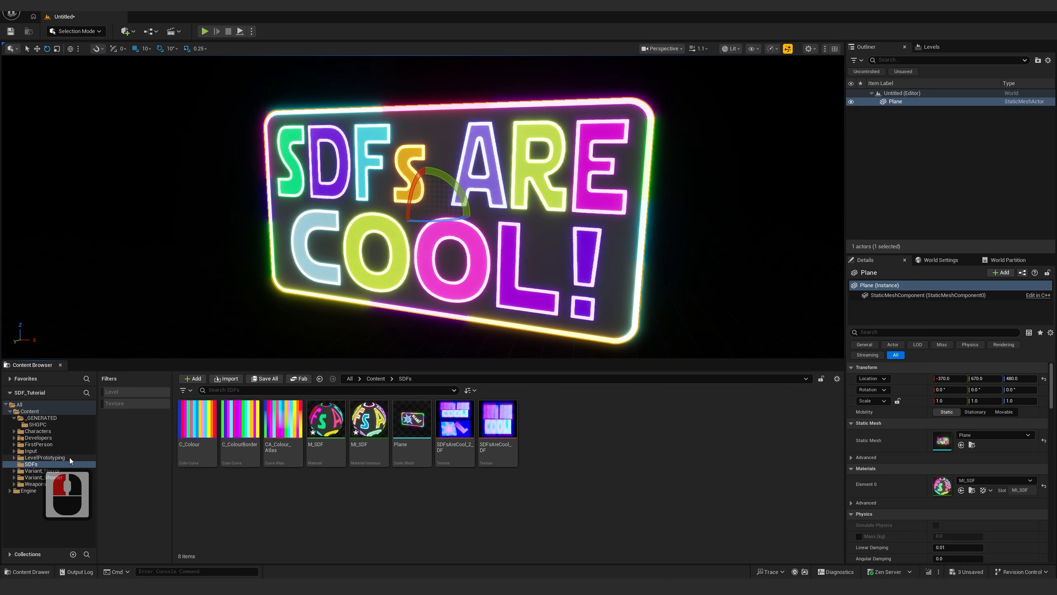
right_click(537, 501)
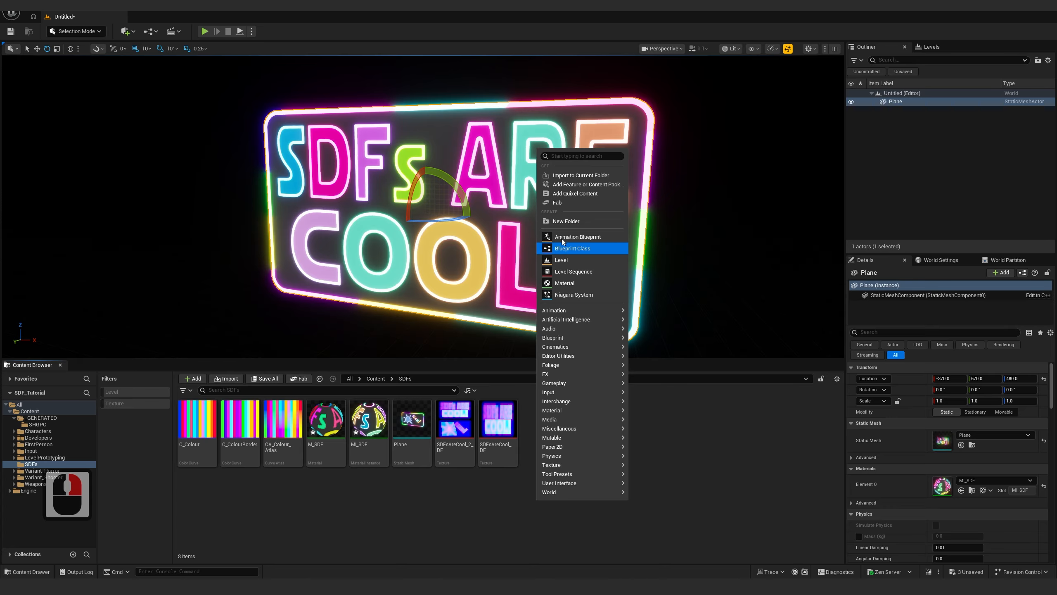
click(568, 221)
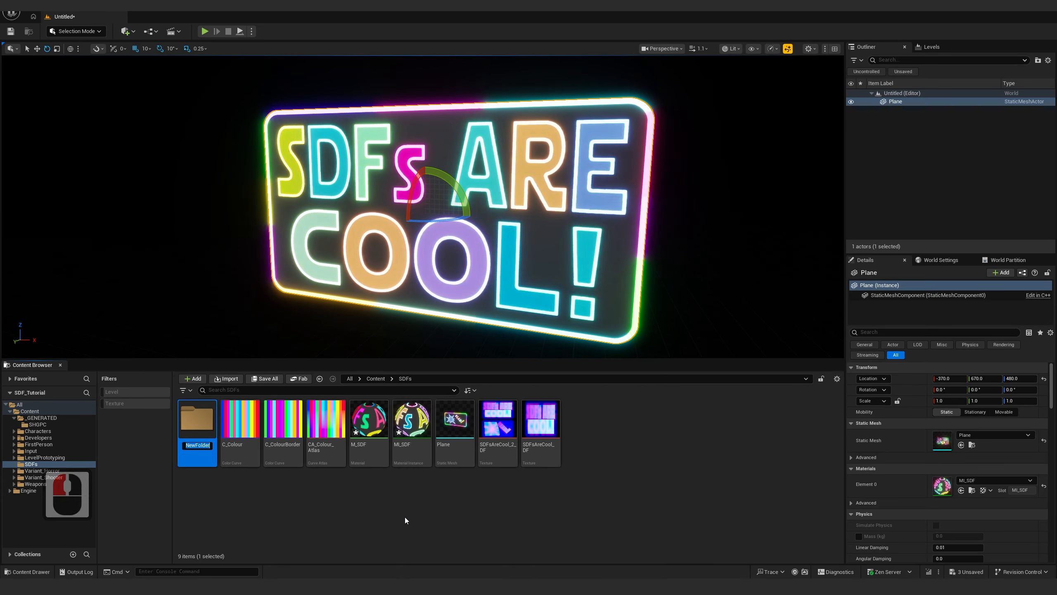
text(E)
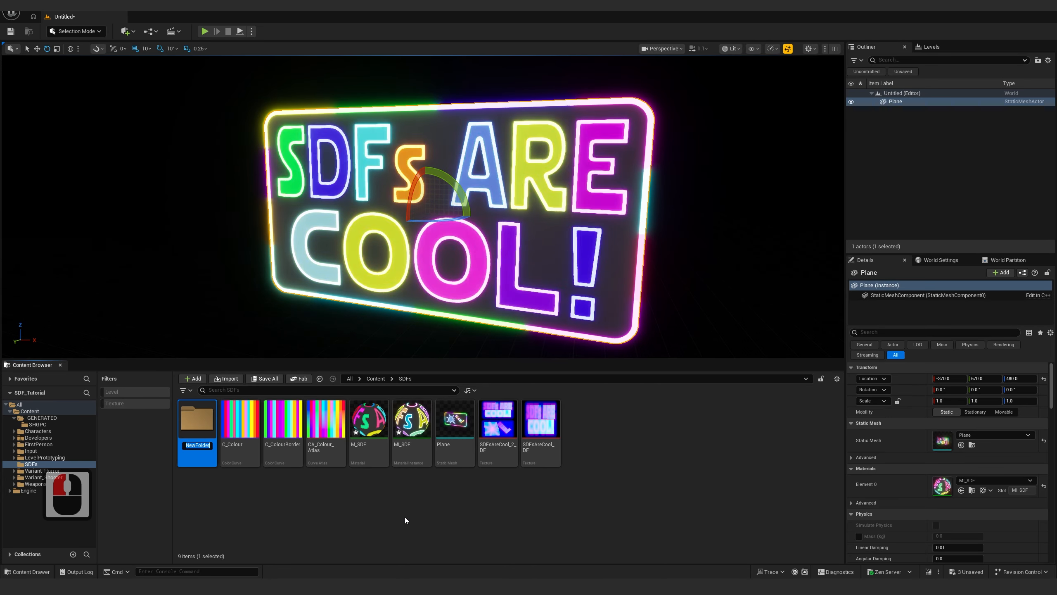
text(xample)
key(Return)
Import SDFsAreCool_DF.tif from the SDF project directory into the SDFs content folder
drag(376, 260, 460, 487)
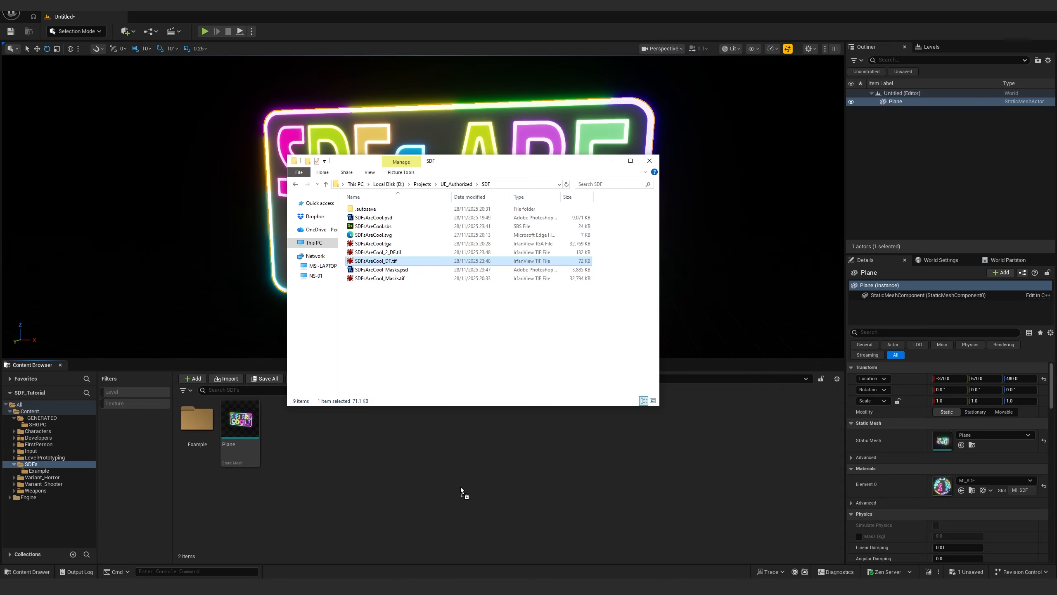
drag(361, 458, 365, 456)
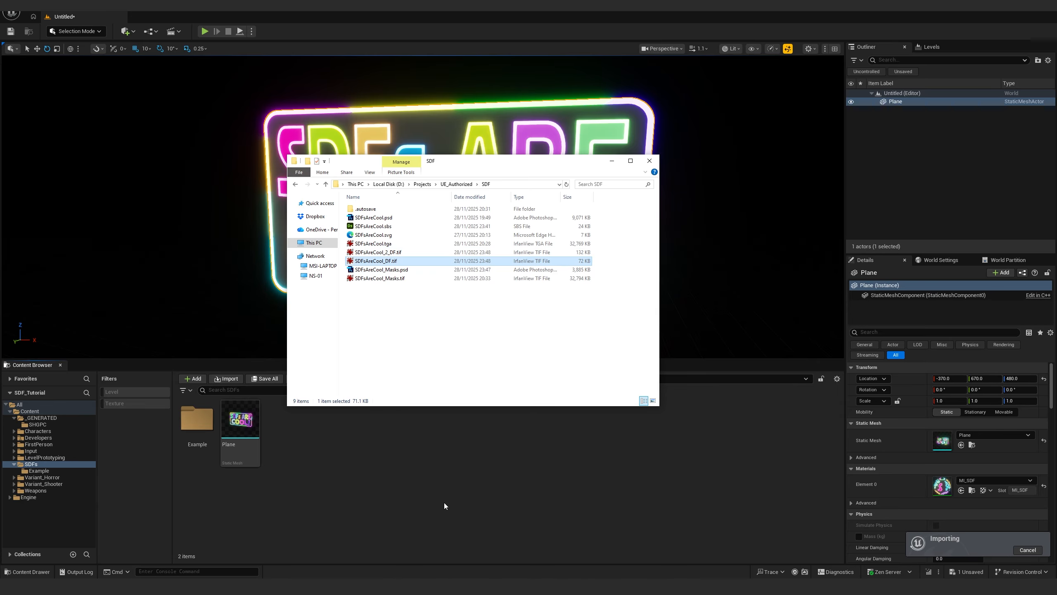
click(476, 495)
Open the SDFsAreCool_DF texture in a maximized editor and display only its red channel, enlarged
double_click(291, 420)
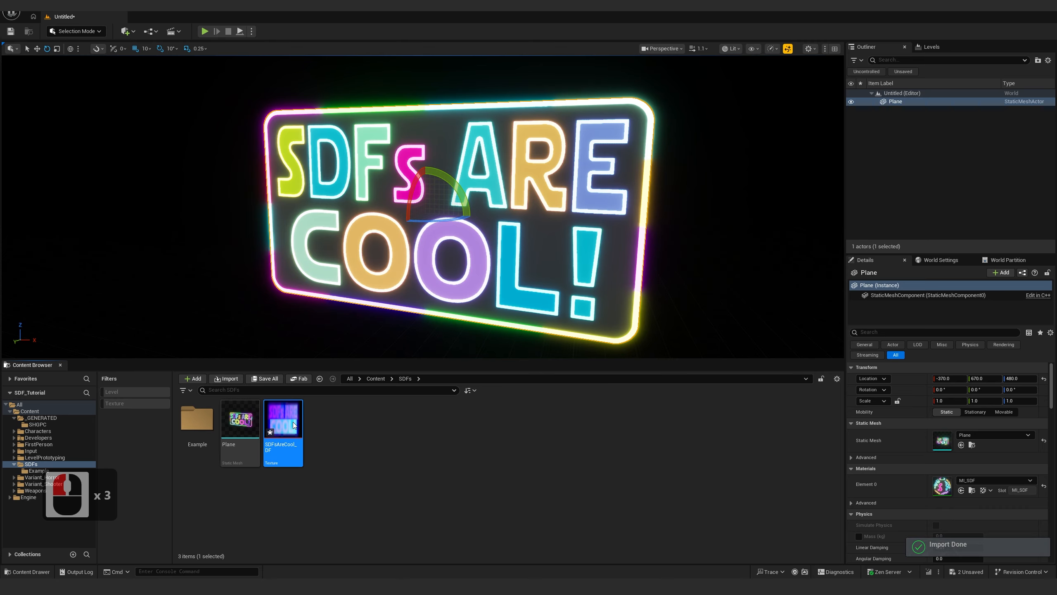
drag(480, 126, 396, 133)
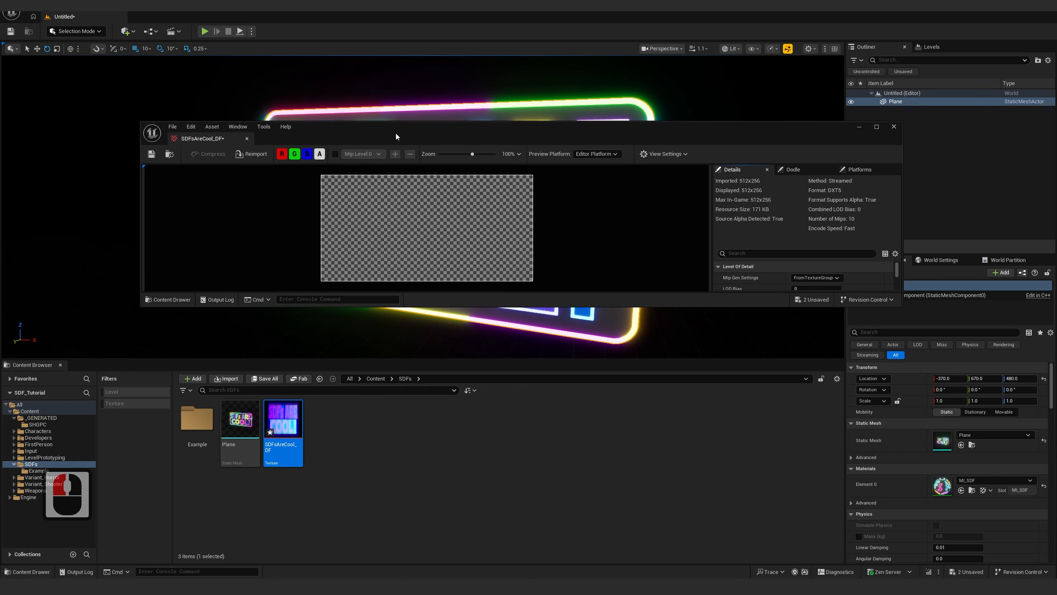
double_click(395, 133)
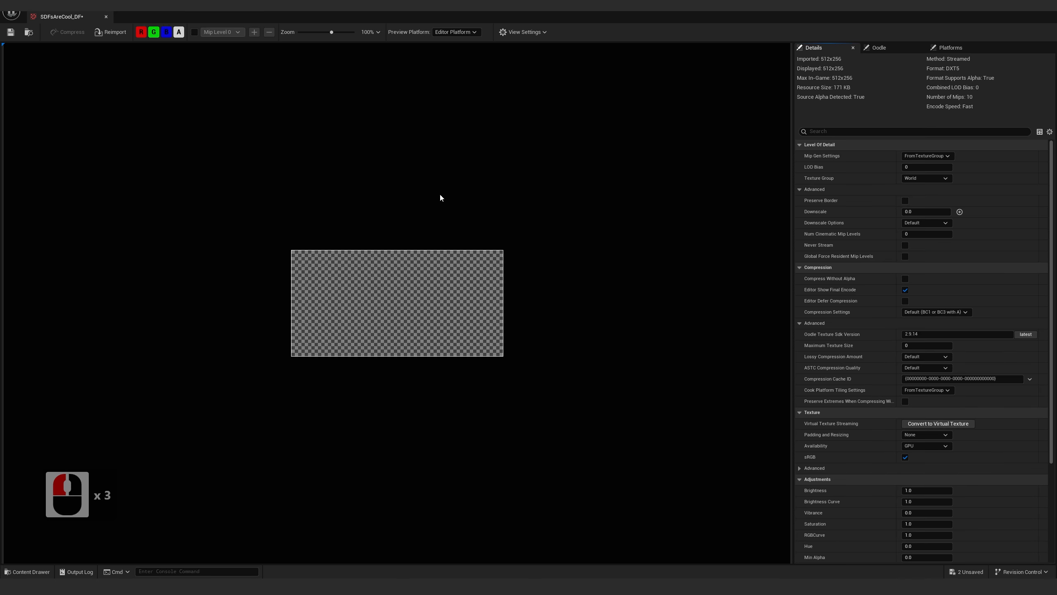
click(179, 32)
scroll(233, 81, up, 8)
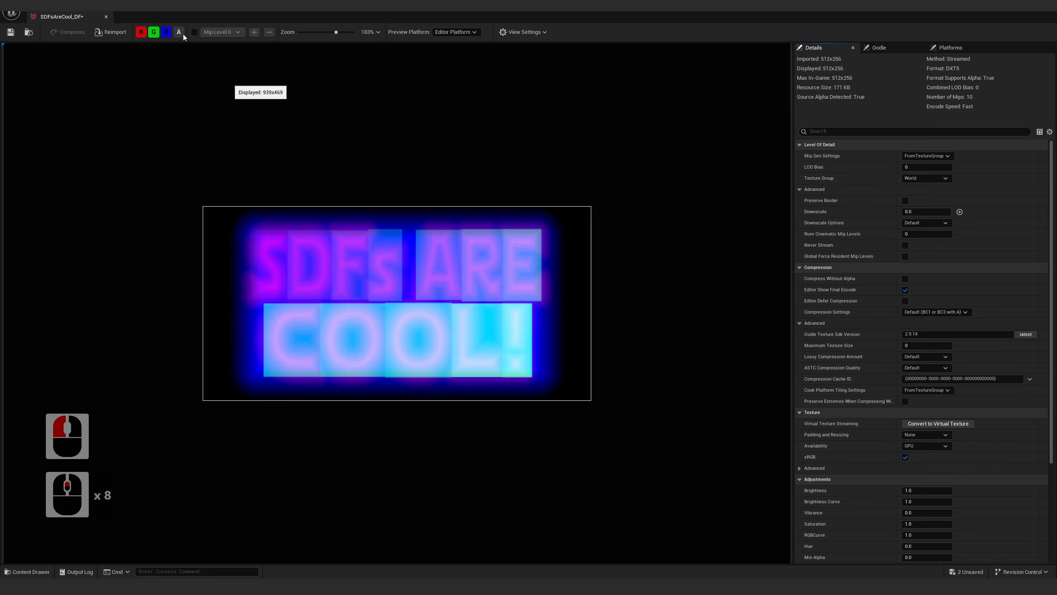
click(167, 32)
click(154, 32)
scroll(334, 254, up, 8)
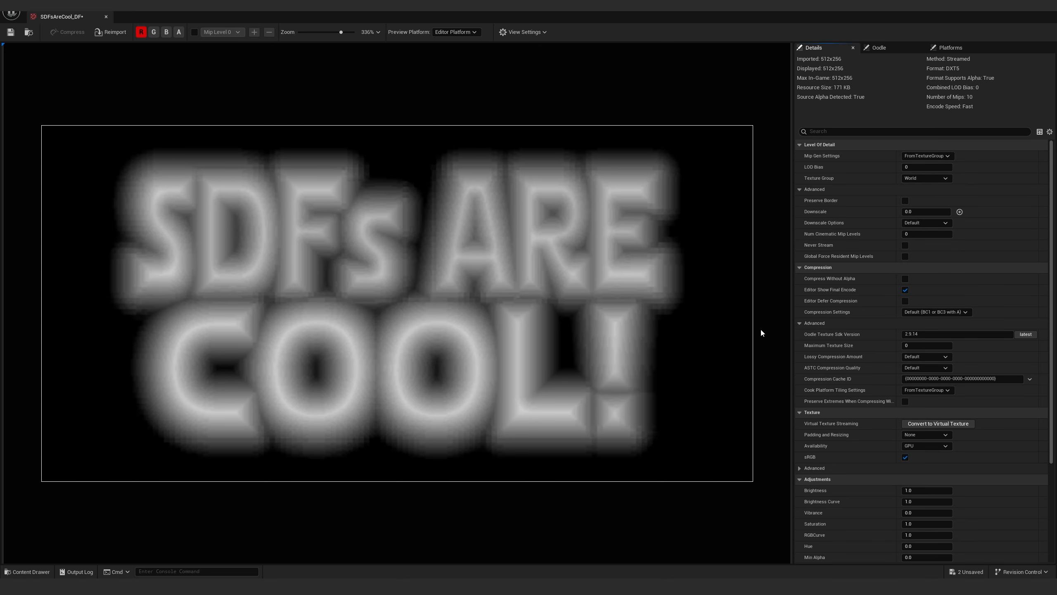
Set the texture's compression to Uncompressed (RGBA8) and its mip generation to NoMipmaps
click(926, 311)
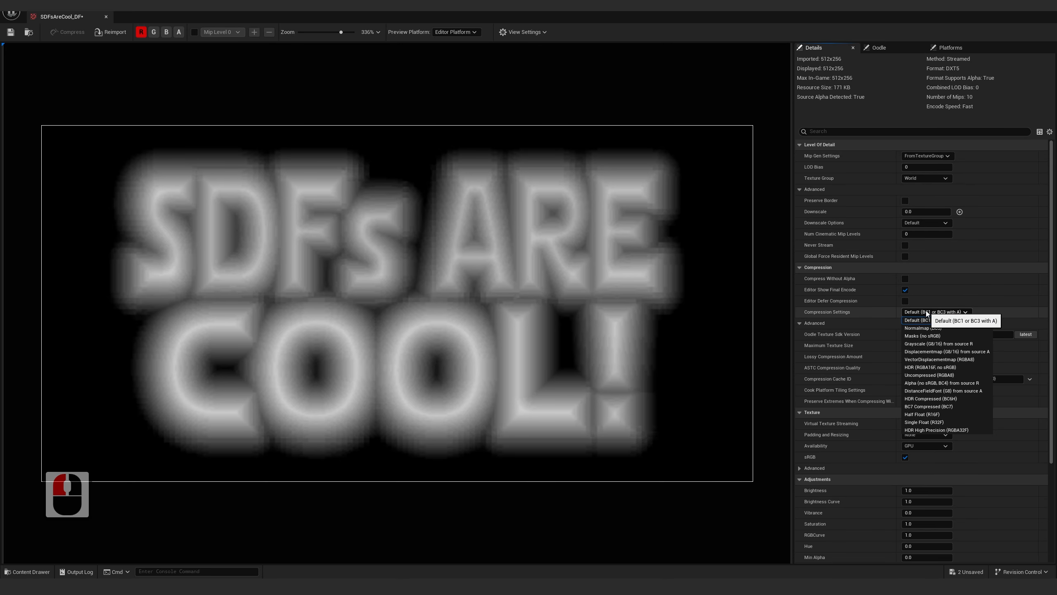
click(933, 375)
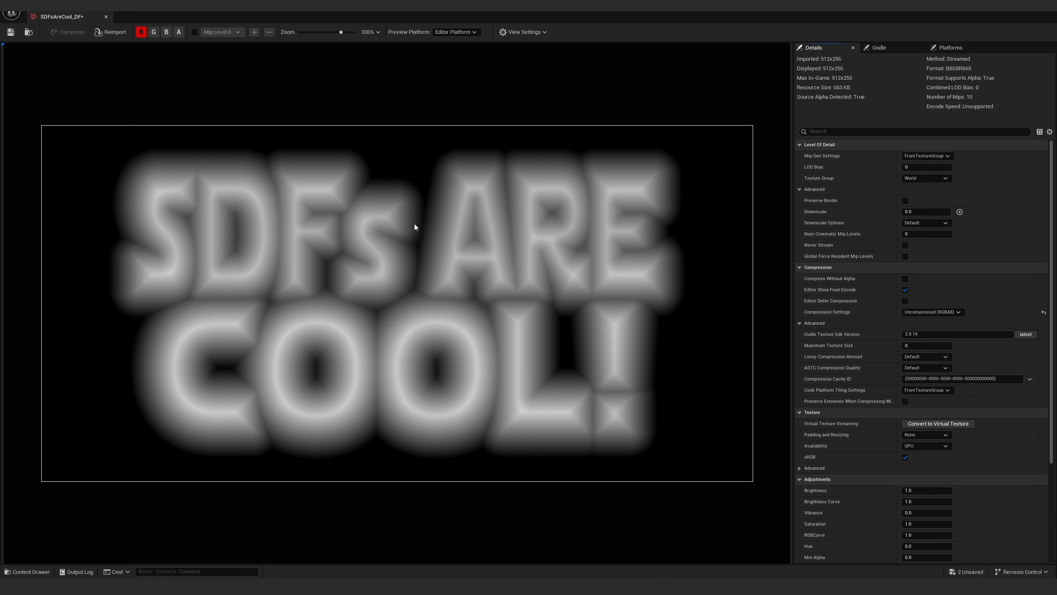
click(929, 155)
click(918, 276)
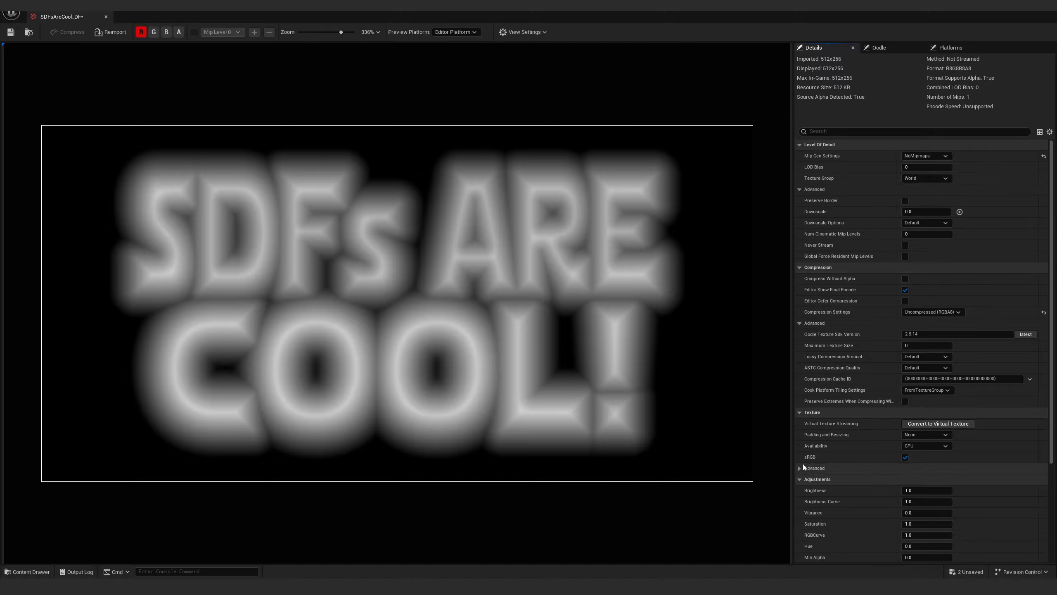
Disable sRGB on the SDFsAreCool_DF texture, save it and close its editor
click(905, 457)
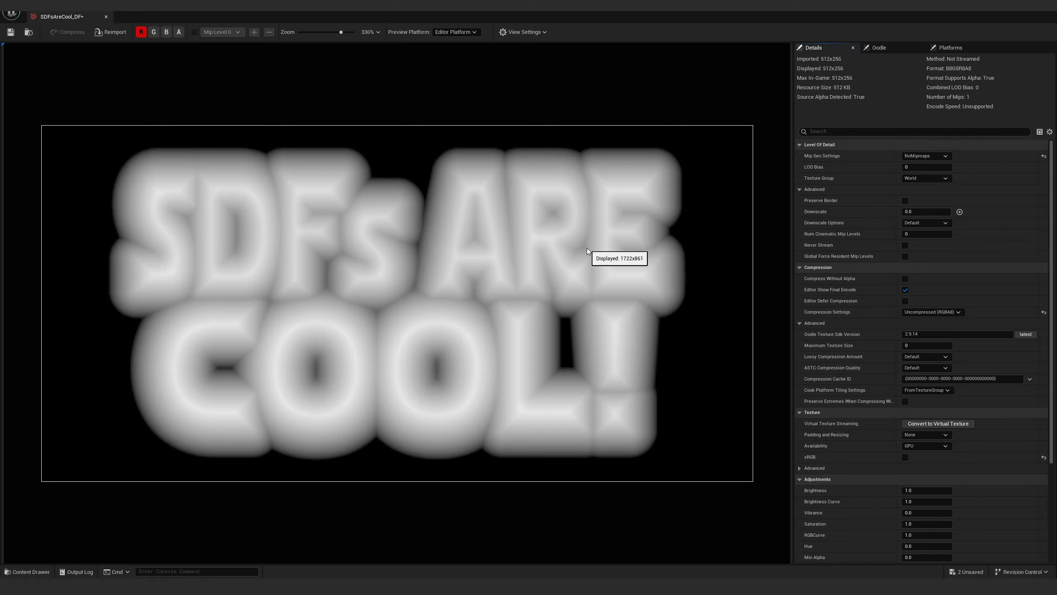
click(11, 33)
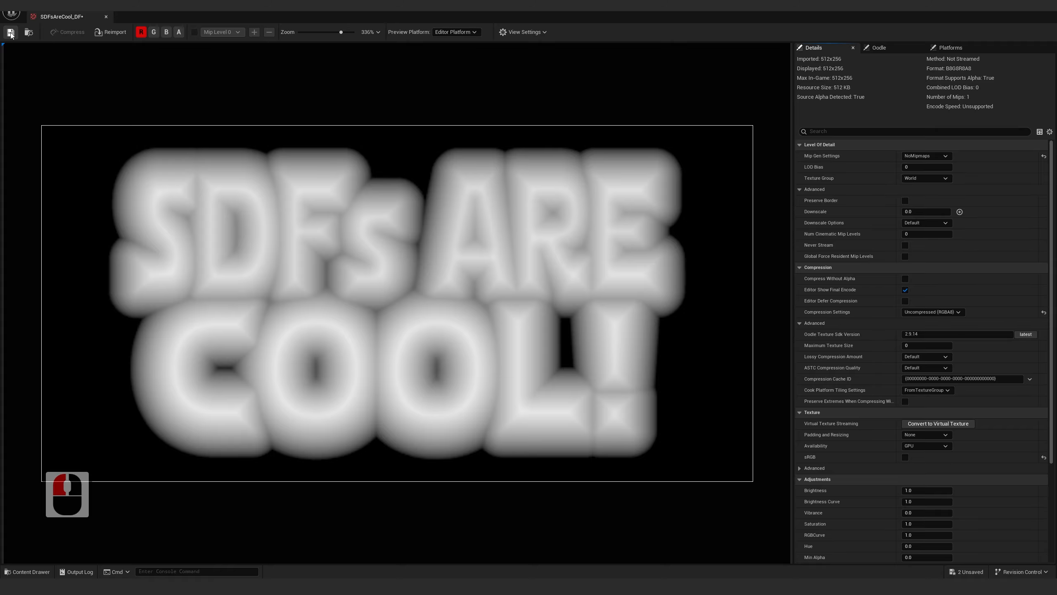
click(106, 17)
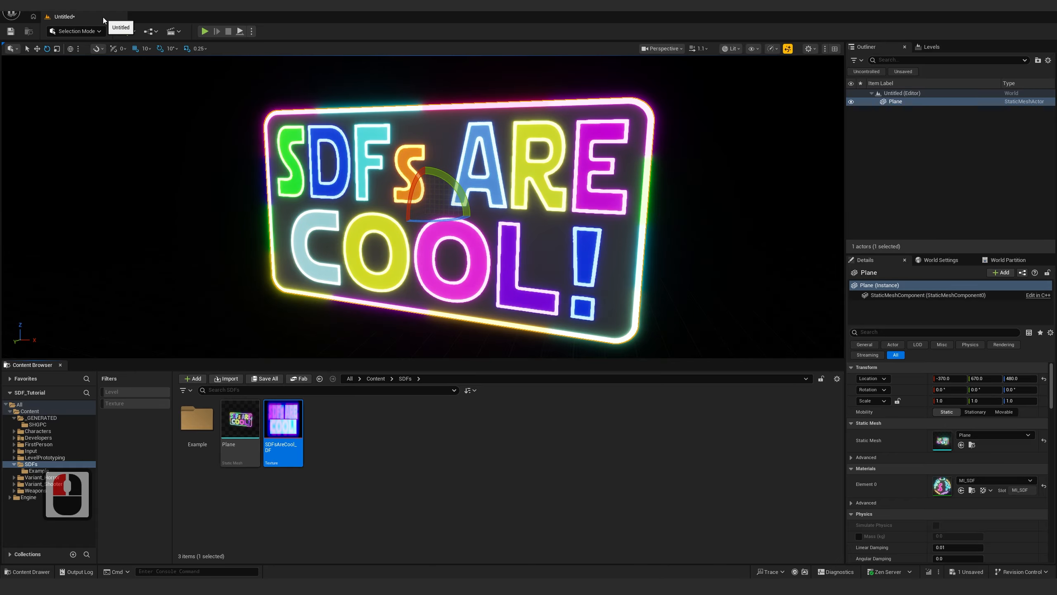
Create a material named M_SDF_Example in the SDFs folder
right_click(373, 428)
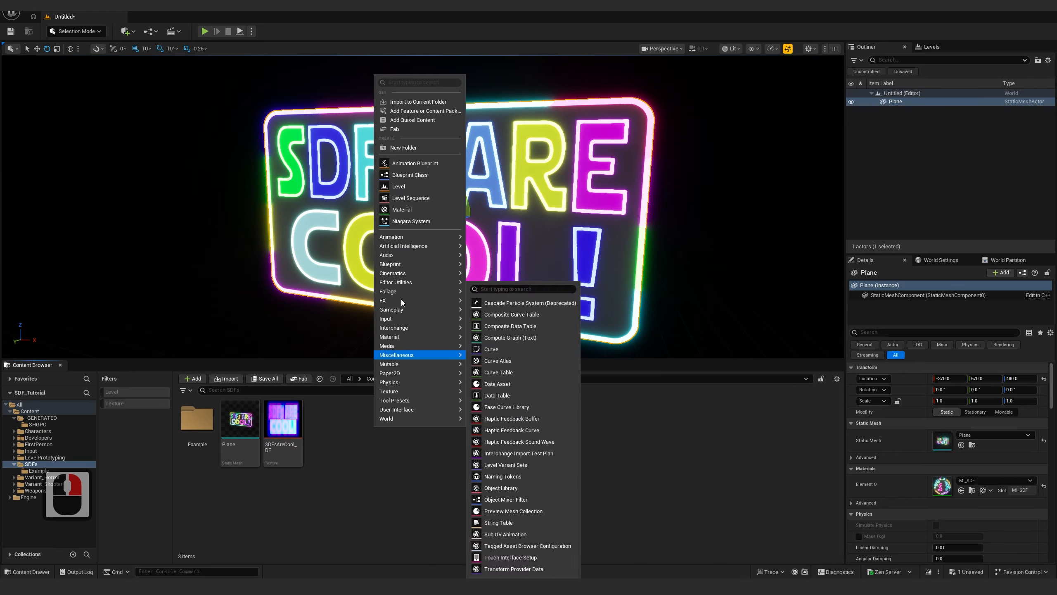
click(405, 212)
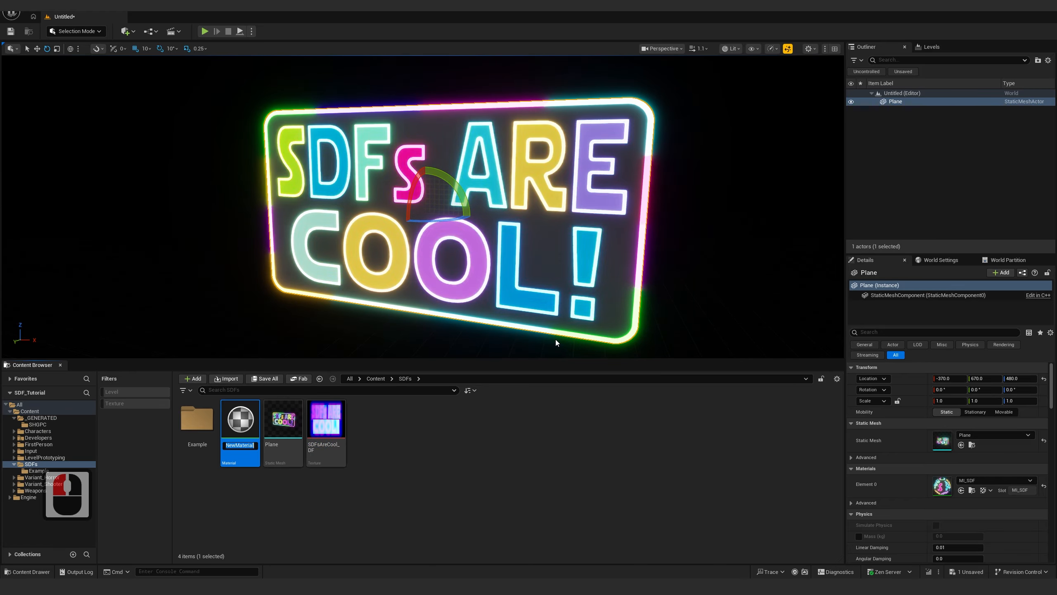
text(M_SDF_Example)
key(Return)
Create a material instance of M_SDF_Example and name it MI_SDF_Example
right_click(241, 420)
click(287, 216)
text(MI_SDF_Example)
key(Return)
Assign MI_SDF_Example to the Plane static mesh's material slot, save the mesh and close its editor
double_click(942, 440)
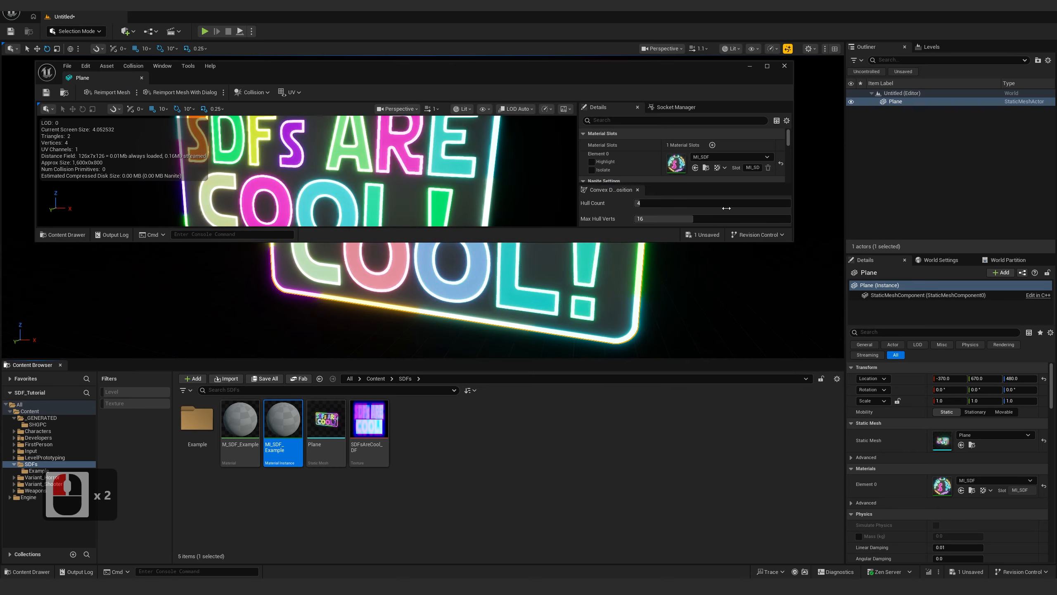
click(695, 170)
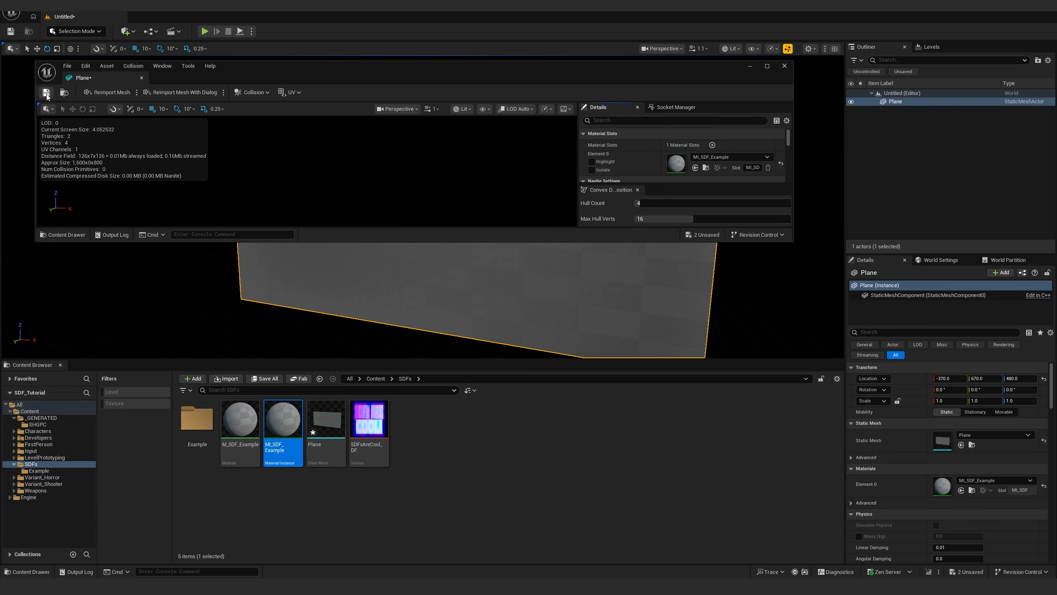
click(141, 78)
Open the M_SDF_Example material and use the Plane static mesh as its preview mesh
click(236, 428)
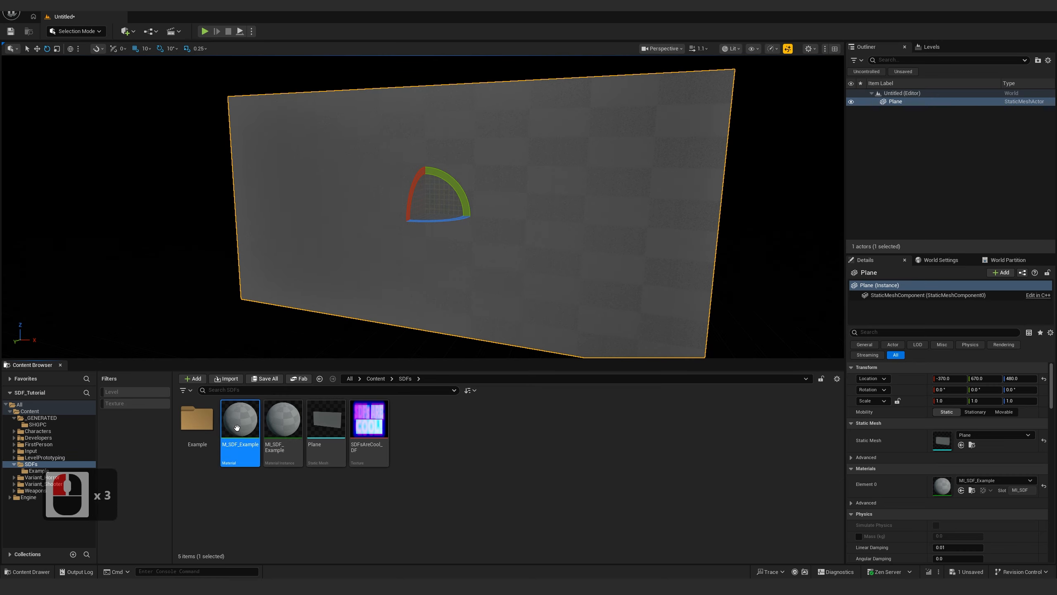
double_click(237, 428)
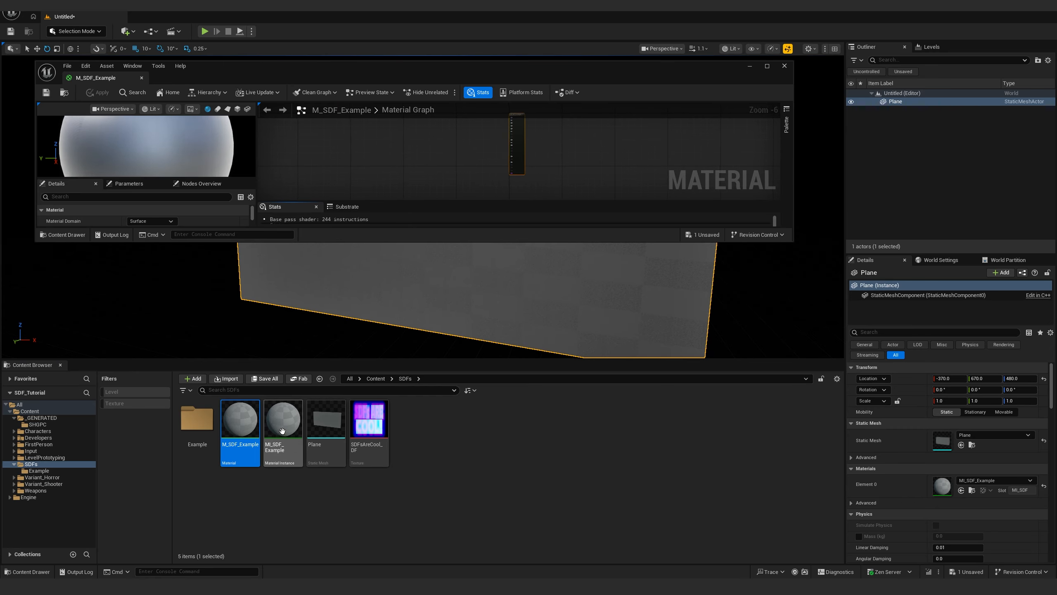
click(285, 426)
click(248, 109)
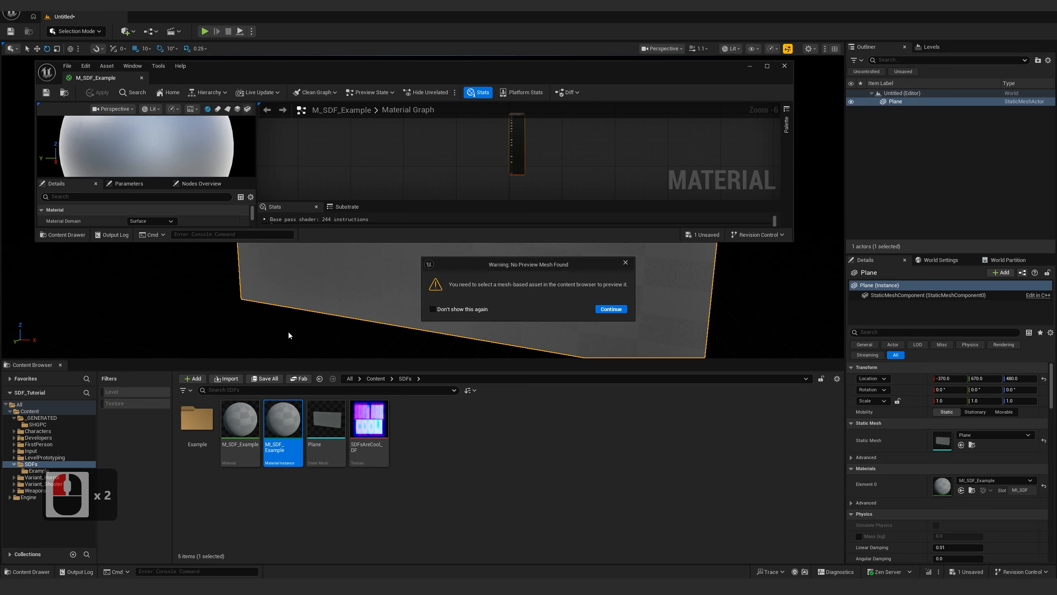
click(628, 263)
click(321, 435)
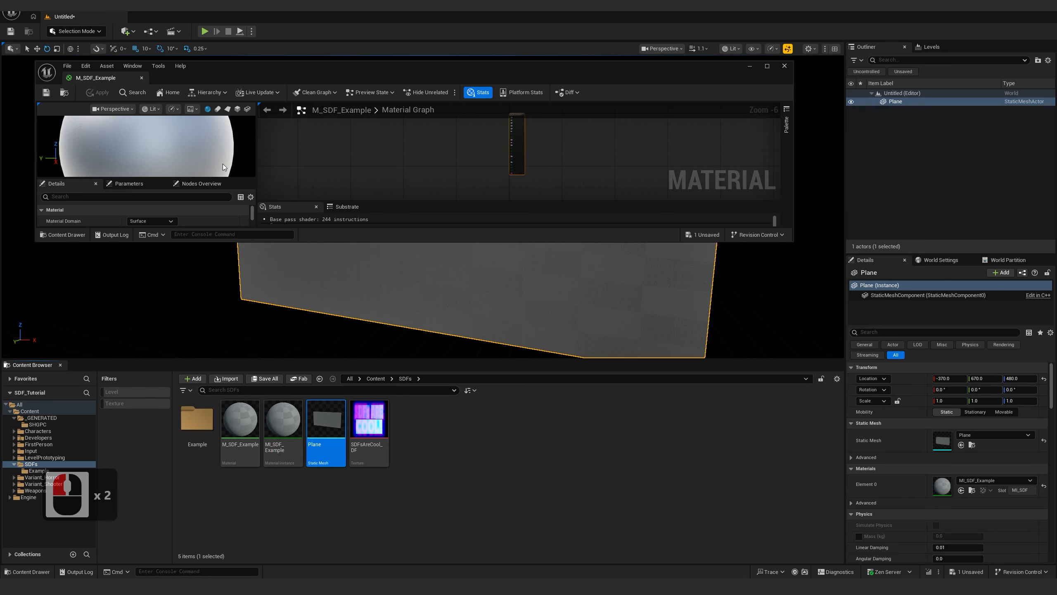
click(248, 109)
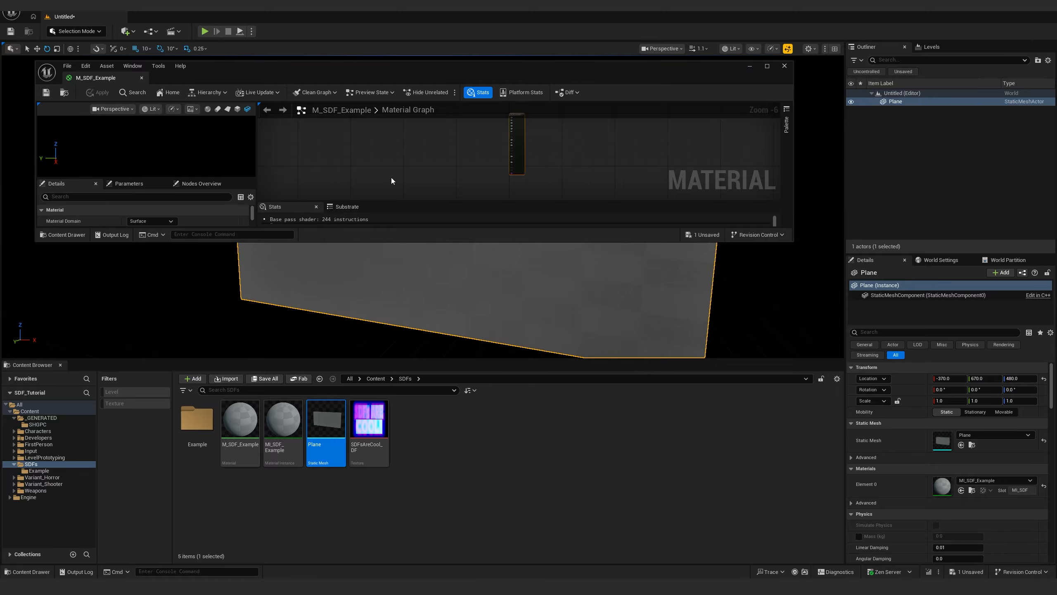
Maximize the material editor and widen its preview so the whole plane is in view
double_click(401, 66)
scroll(680, 304, up, 10)
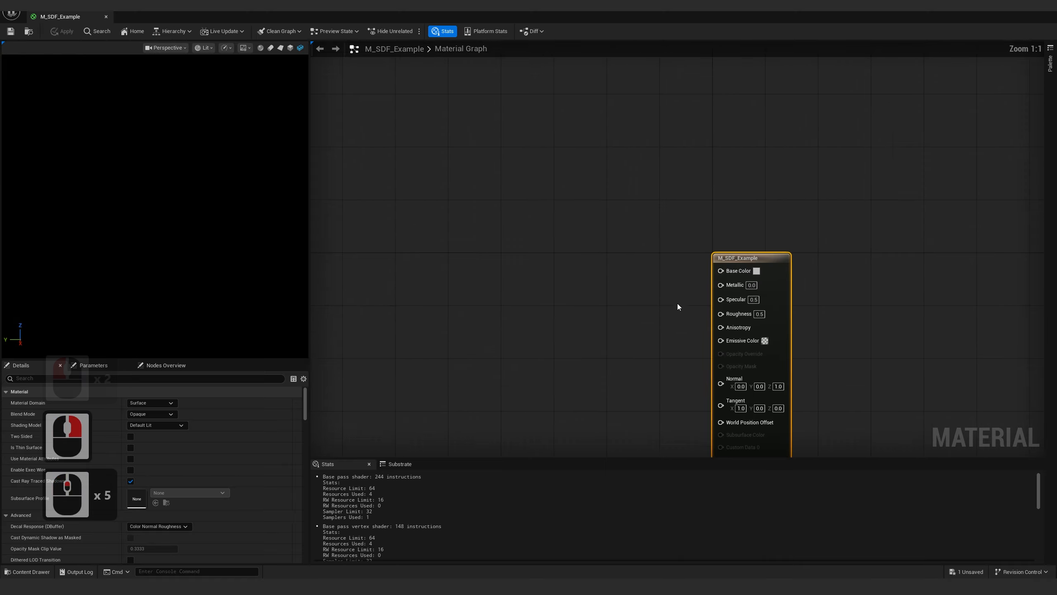
right_drag(680, 304, 655, 144)
drag(308, 267, 362, 265)
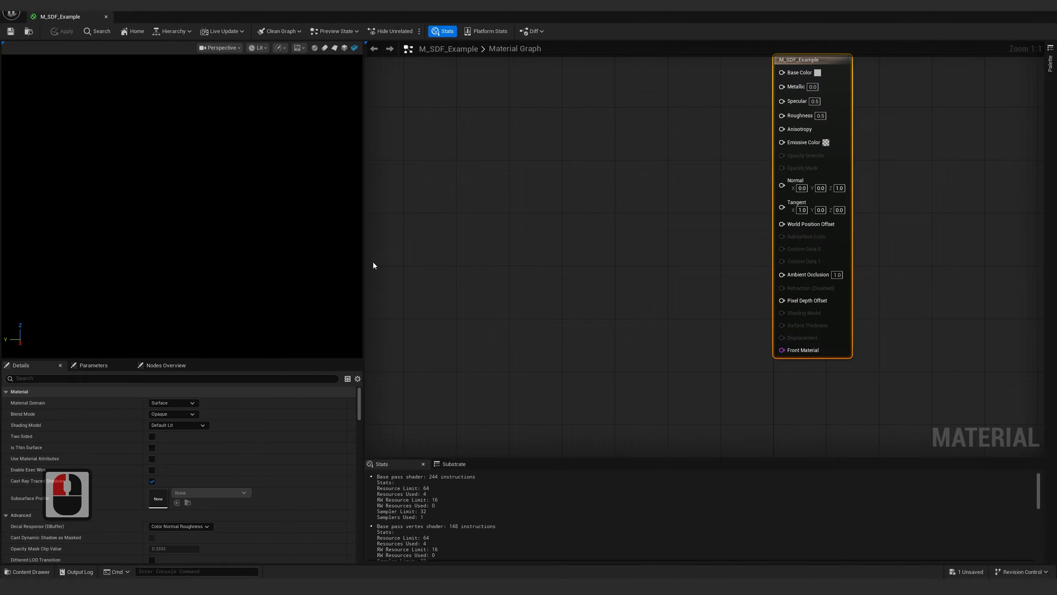
scroll(182, 205, up, 2)
drag(182, 205, 266, 196)
scroll(197, 200, down, 2)
Turn off automatic exposure in the material preview and set EV100 to 0
click(228, 47)
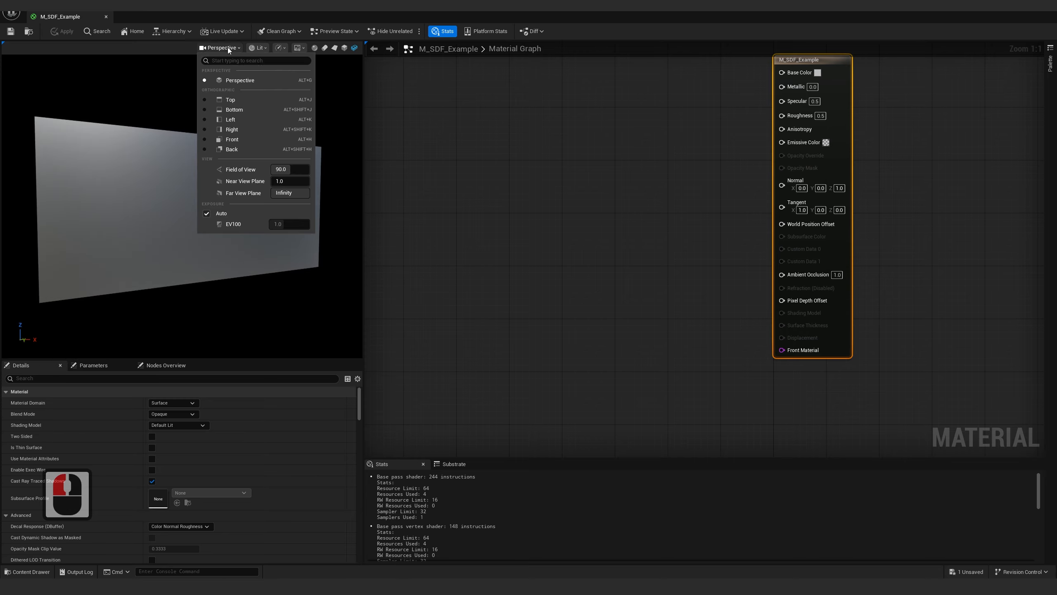
click(206, 213)
click(292, 227)
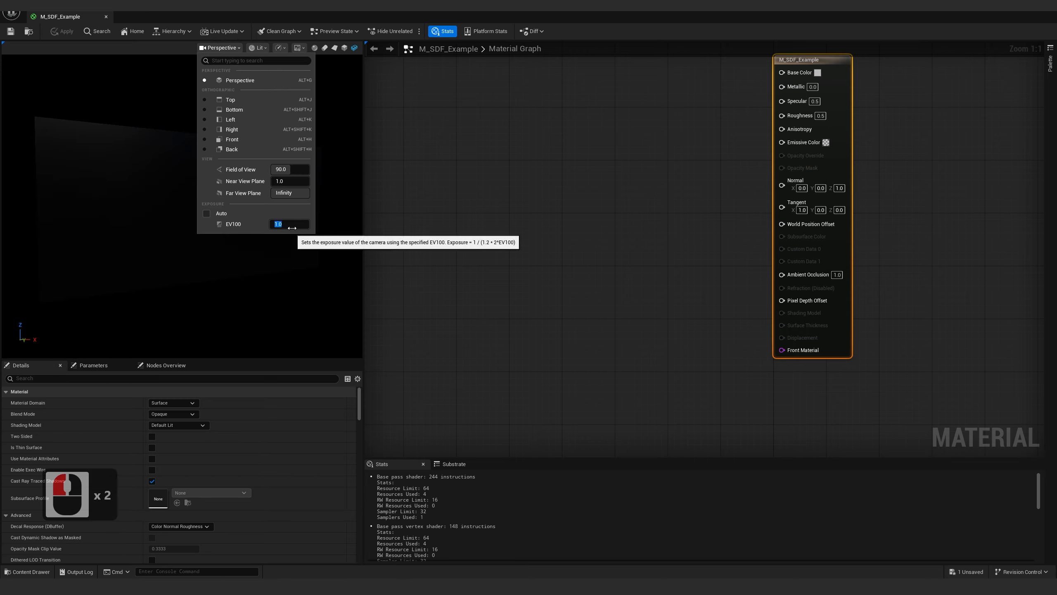
click(447, 162)
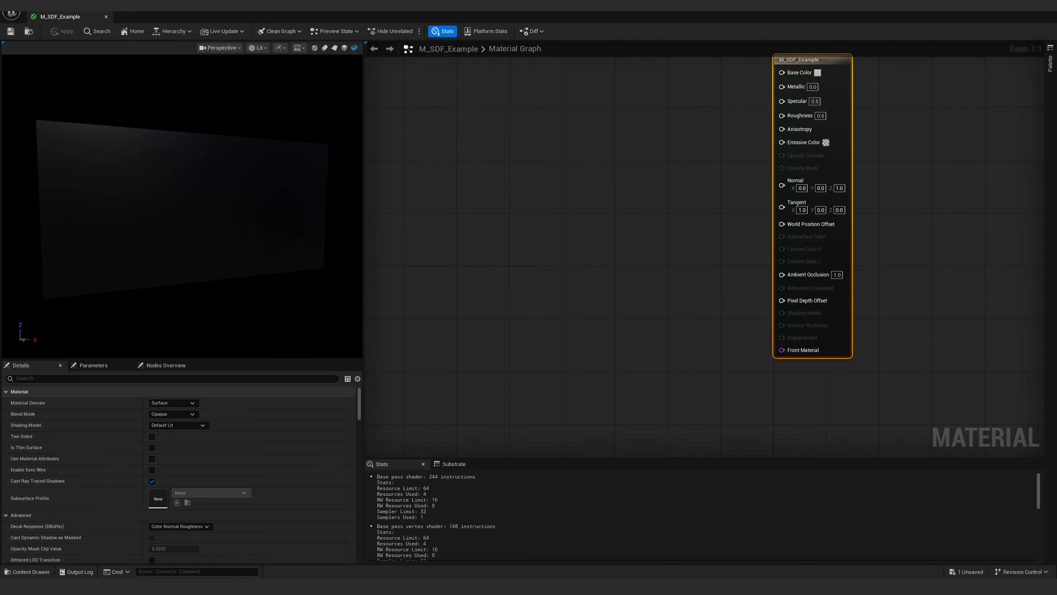
click(447, 162)
Add the SDFsAreCool_DF texture to the M_SDF_Example graph as a Texture Sample node
right_drag(573, 203, 578, 235)
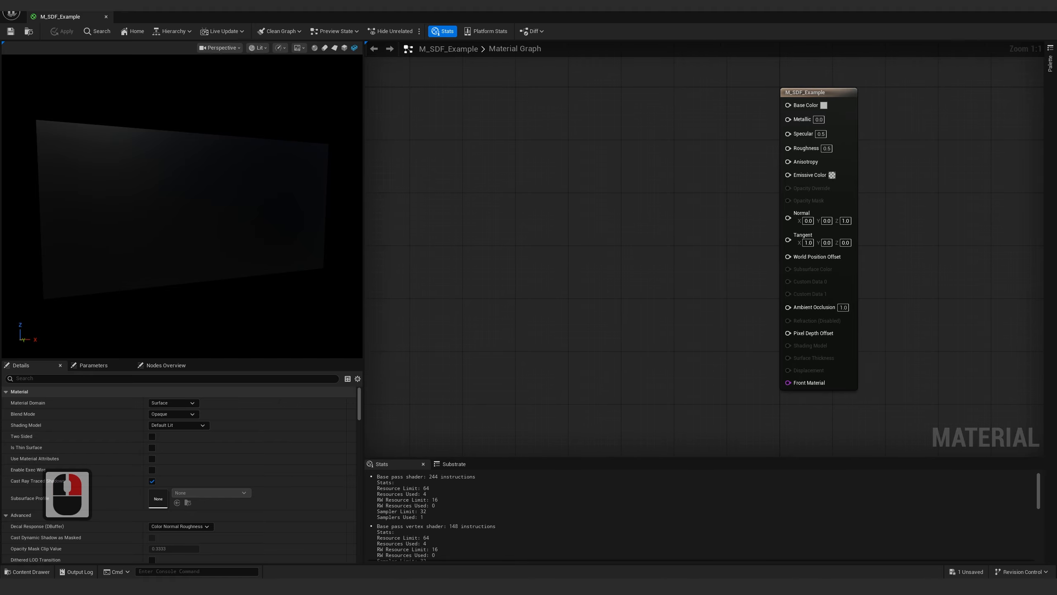
drag(575, 14, 497, 102)
drag(375, 416, 500, 190)
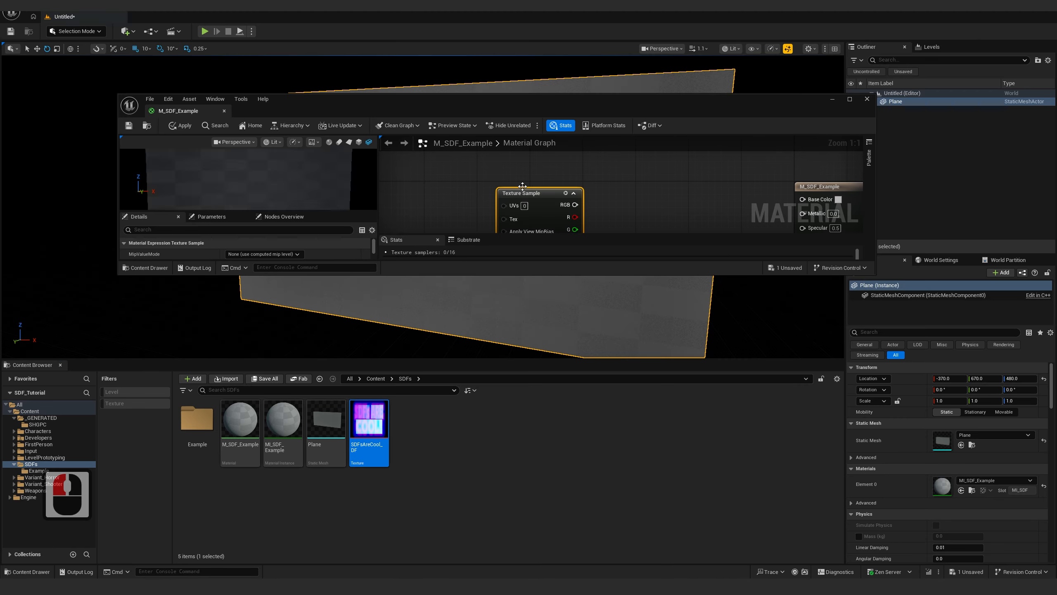
double_click(524, 108)
right_drag(481, 237, 504, 283)
drag(537, 207, 484, 292)
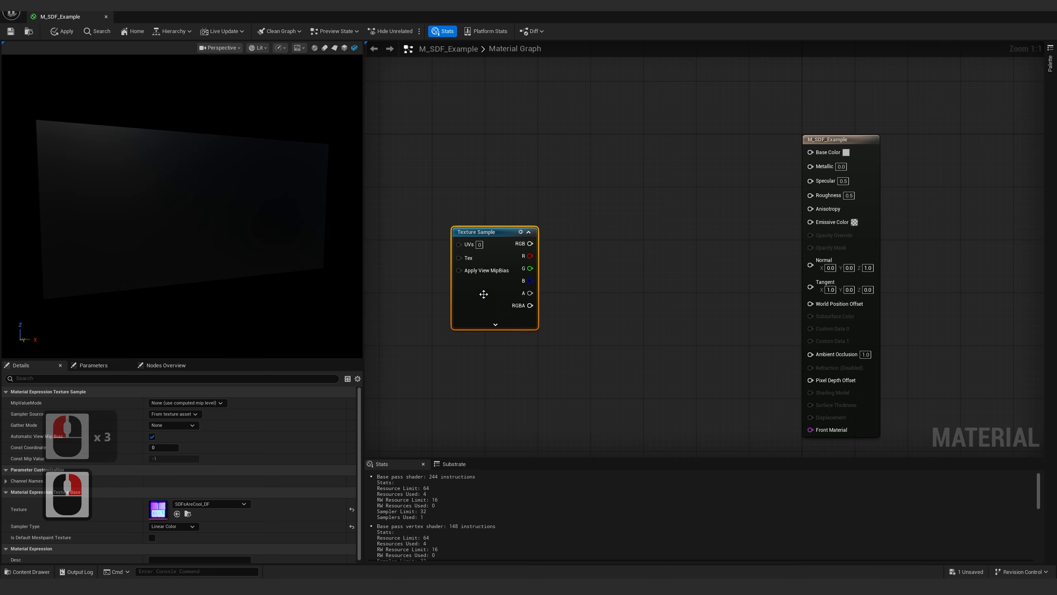
Narrow the preview and move the Texture Sample farther from the material output to make room for more nodes
right_drag(483, 294, 598, 266)
drag(364, 284, 269, 283)
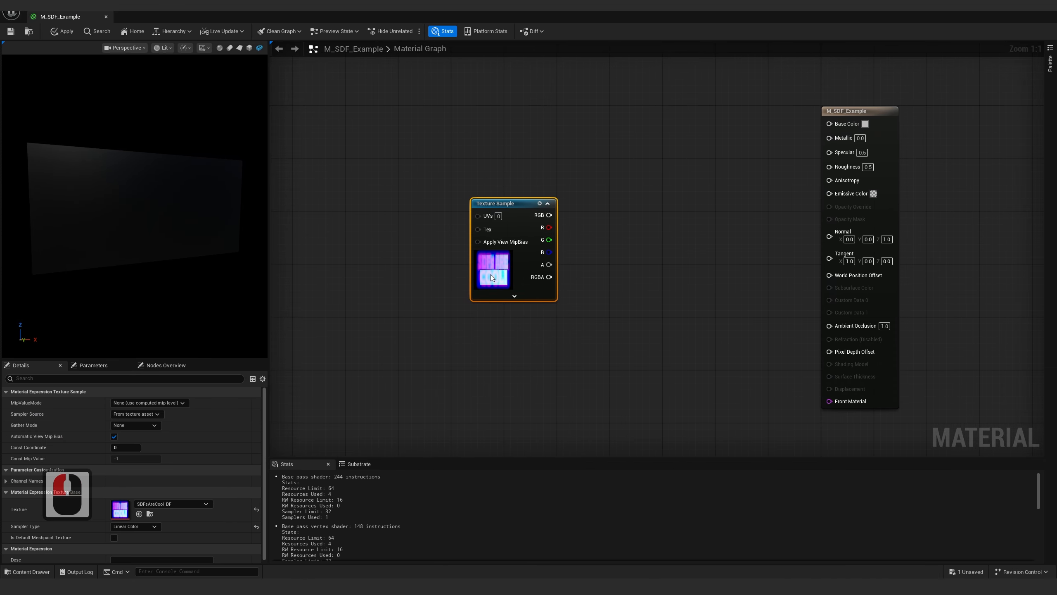
drag(538, 261, 479, 282)
right_drag(512, 285, 622, 226)
click(620, 229)
drag(562, 253, 488, 287)
right_drag(620, 250, 530, 314)
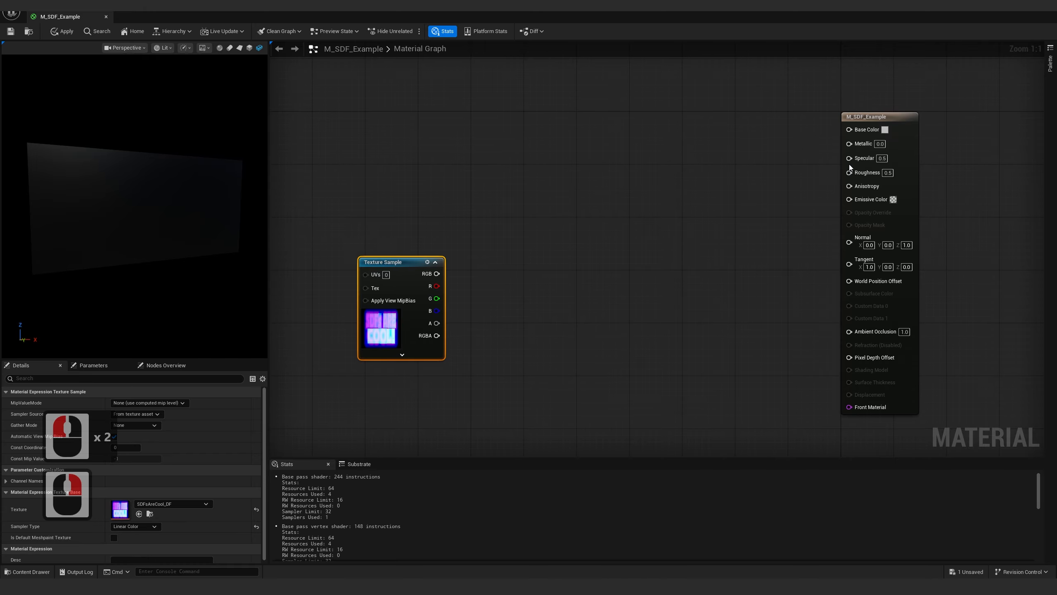
Add a Substrate Slab BSDF node and connect its output to the material's Front Material input
right_drag(662, 301, 721, 229)
right_click(619, 256)
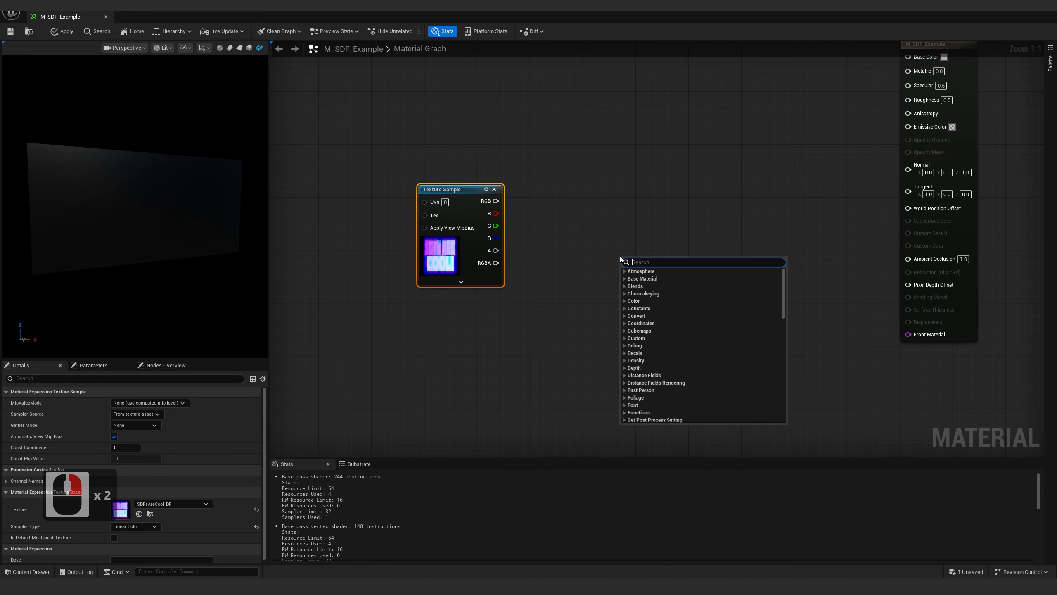
text(slab)
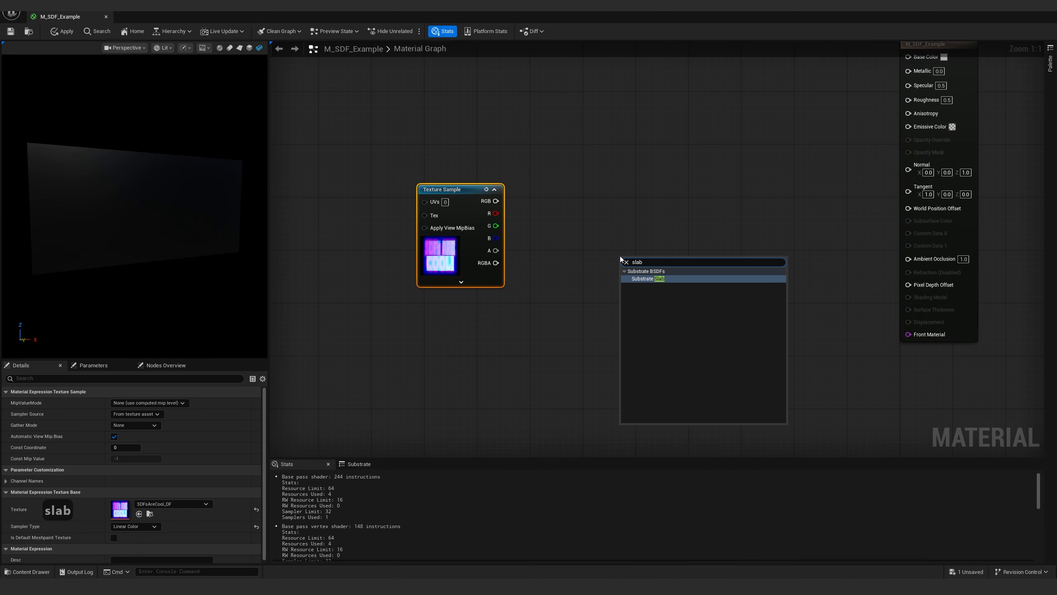
click(637, 279)
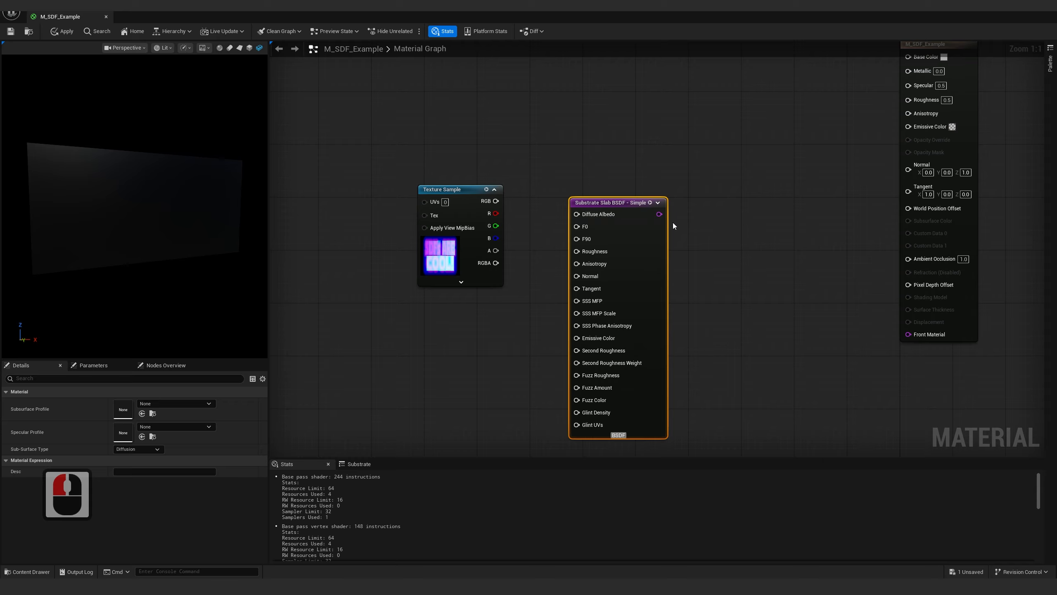
drag(659, 213, 908, 334)
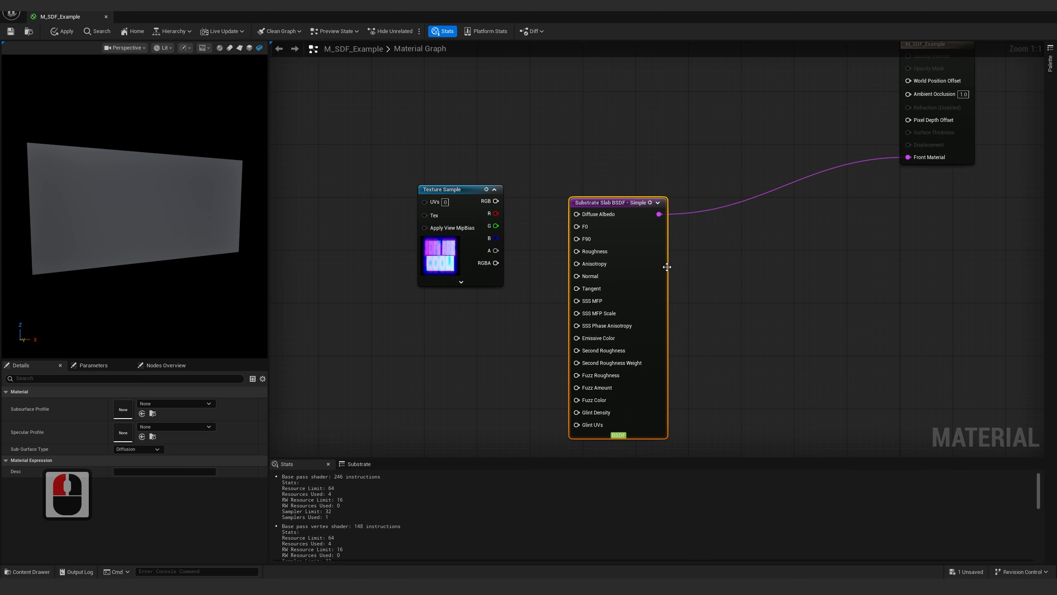
Move the Substrate Slab BSDF node closer to the material output and the Texture Sample farther away from it
drag(651, 264, 759, 198)
right_drag(564, 219, 603, 256)
click(603, 256)
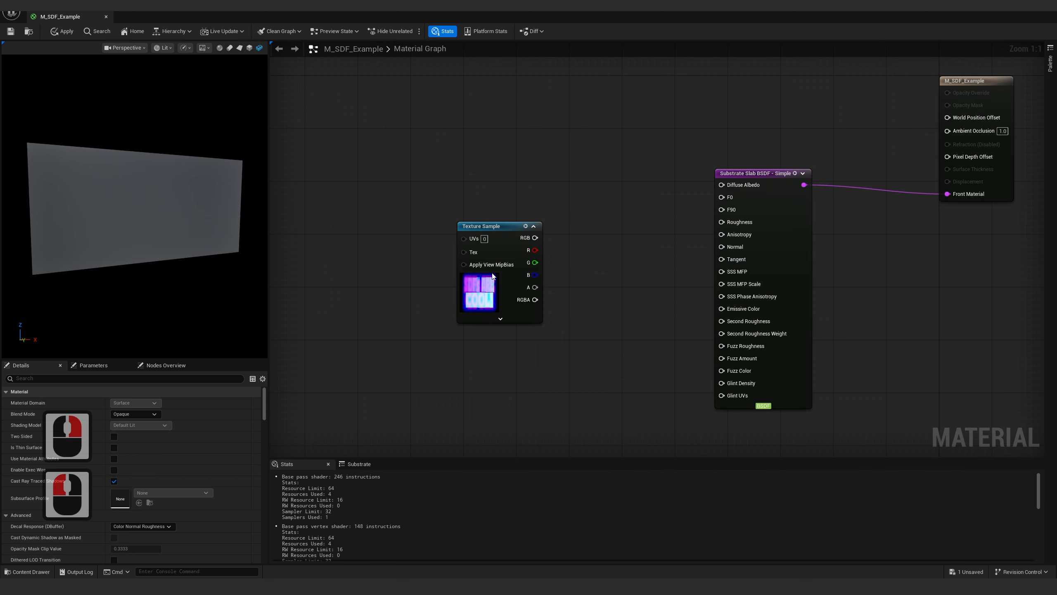
drag(536, 280, 414, 289)
Try a Substrate Unlit BSDF node in the material graph and delete it again
right_click(548, 222)
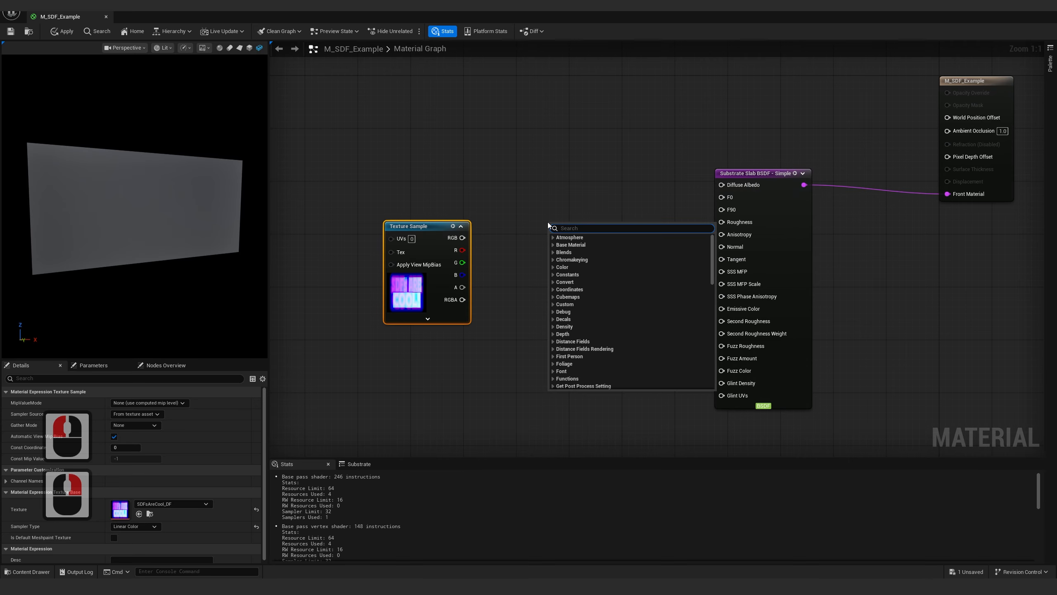
text(unli)
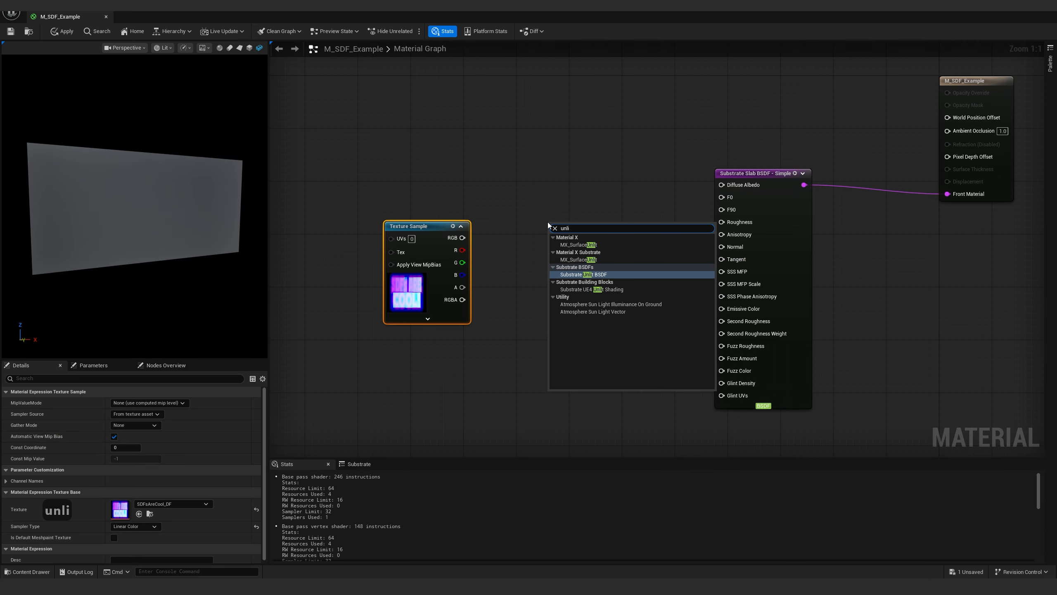
click(576, 260)
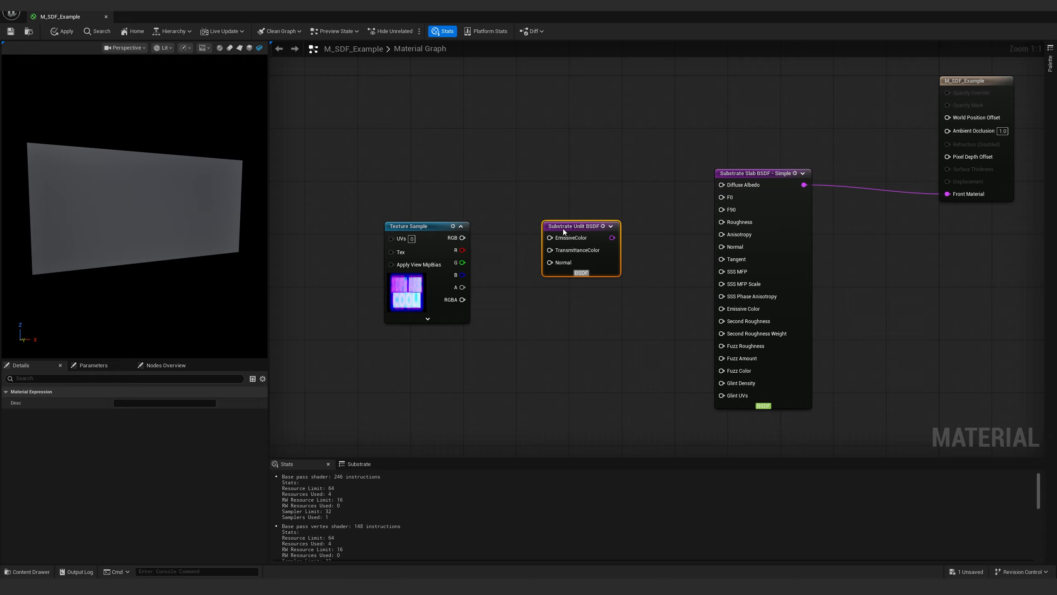
click(632, 286)
key(Delete)
drag(412, 302, 412, 295)
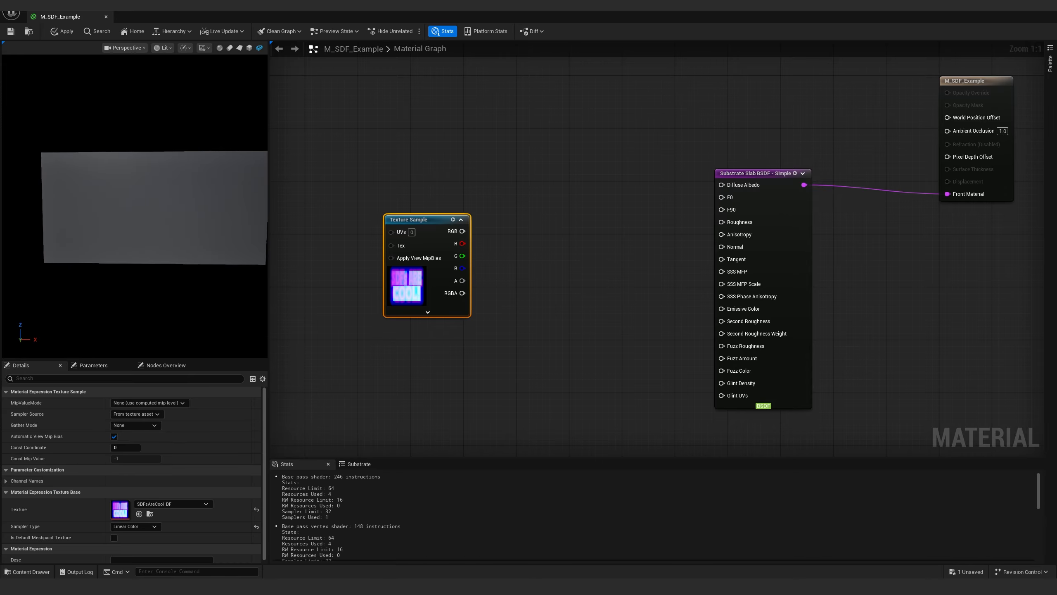
click(136, 47)
click(135, 47)
click(145, 84)
drag(145, 85, 194, 85)
right_drag(625, 232, 648, 241)
click(647, 241)
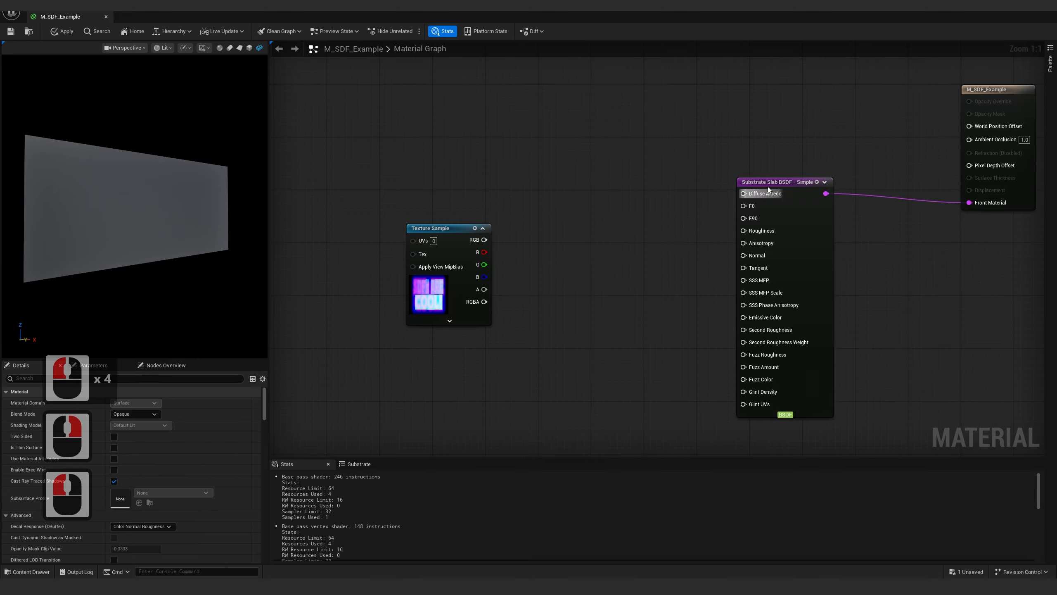
Add a Constant node with value 0 and connect it to the slab's Diffuse Albedo and F0 inputs
key(1)
click(569, 179)
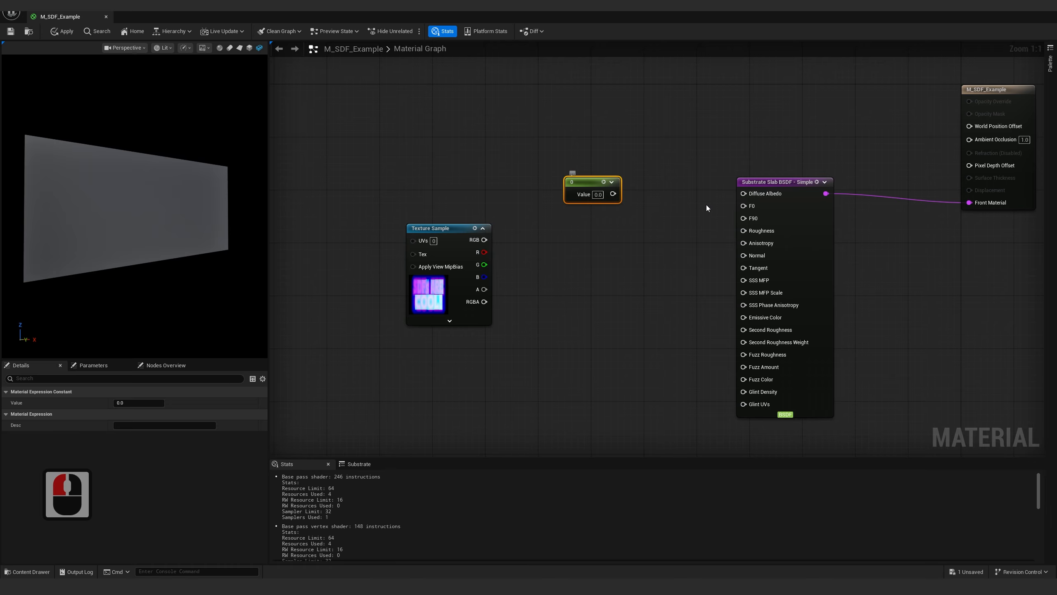
drag(613, 194, 744, 194)
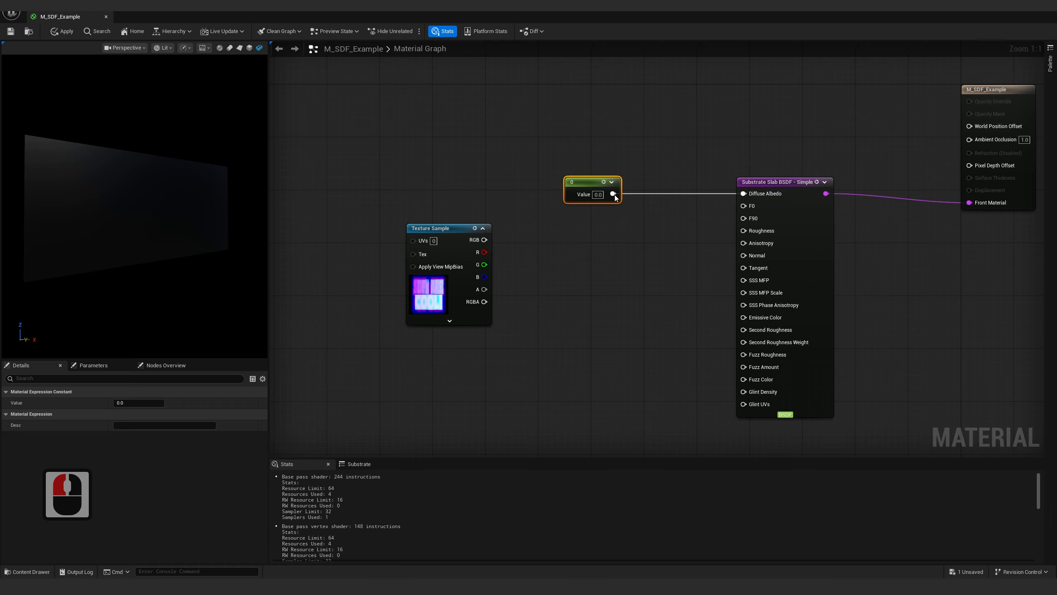
drag(613, 194, 752, 206)
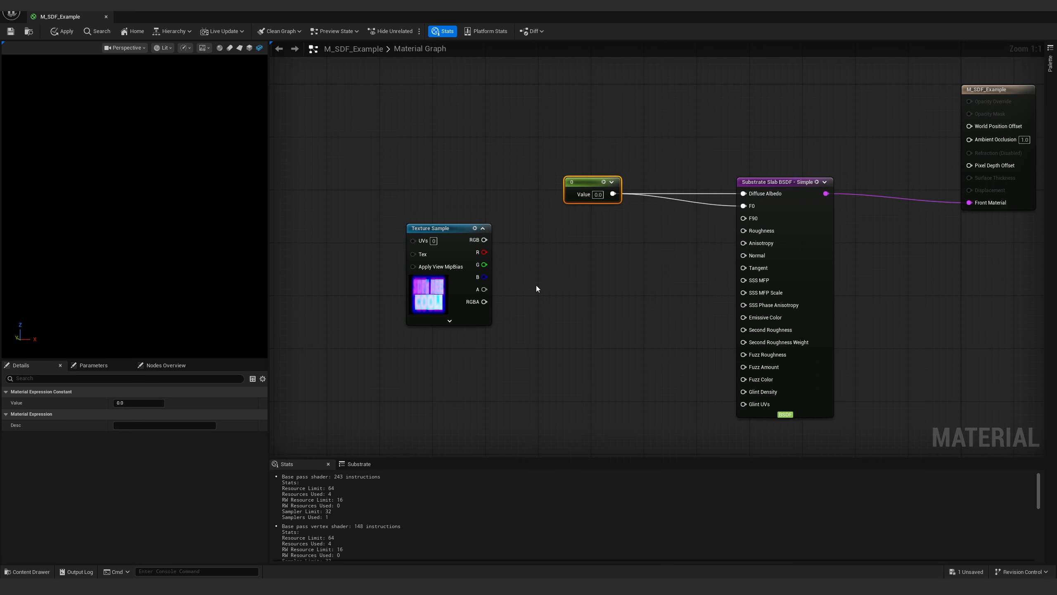
Connect the Texture Sample's RGB output to the slab's Emissive Color and inspect the plane in a wider preview
drag(466, 246, 744, 317)
drag(145, 194, 404, 210)
right_drag(266, 174, 266, 192)
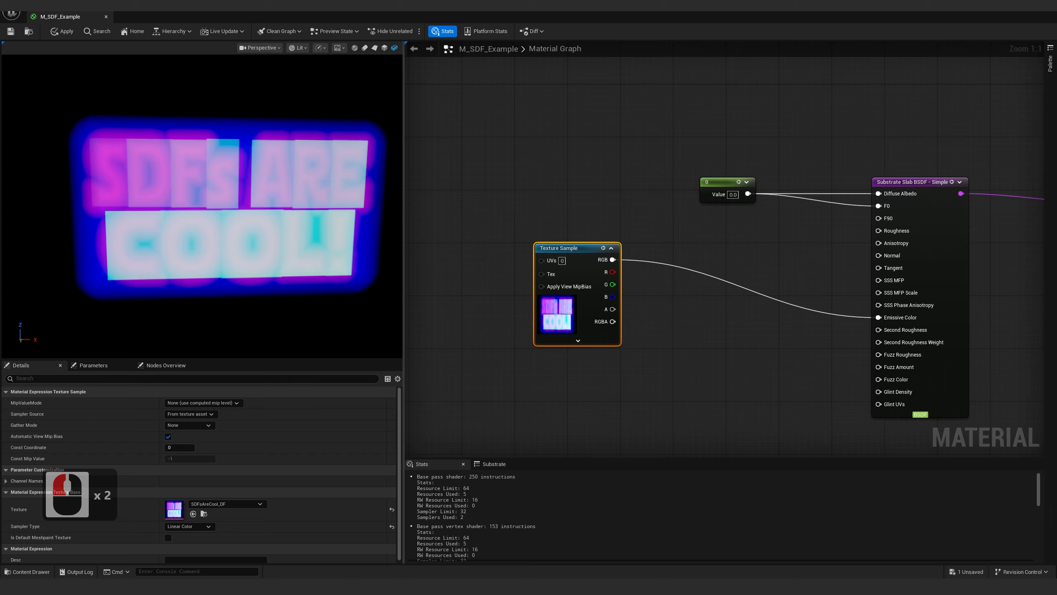
drag(266, 175, 300, 174)
Raise the preview's EV100 exposure value to about 14.6
click(272, 49)
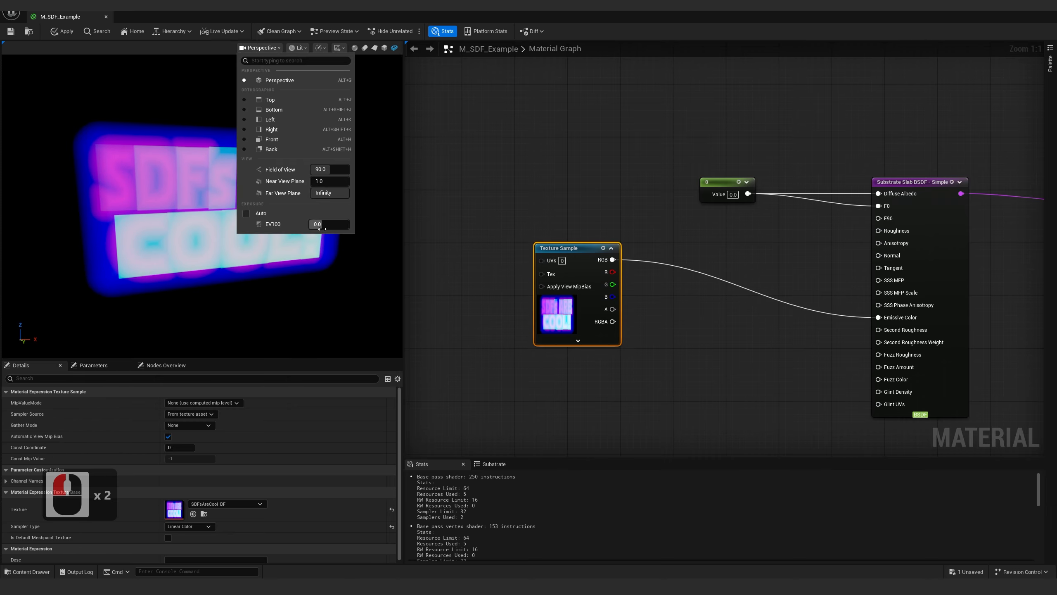
mouse_move(323, 227)
mouse_down()
mouse_move(333, 227)
mouse_move(314, 227)
mouse_move(333, 227)
mouse_move(325, 233)
mouse_up()
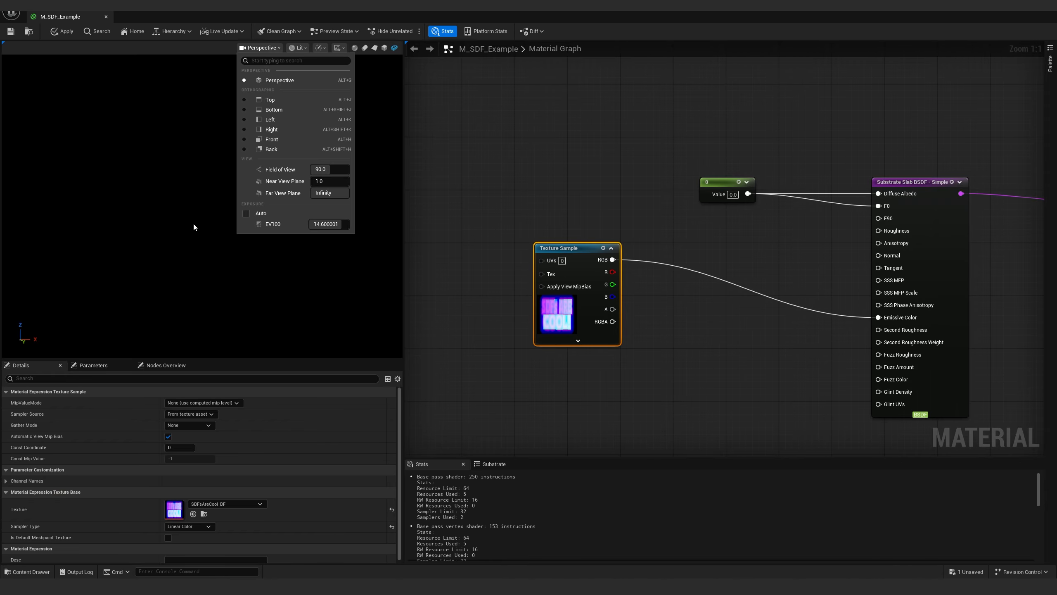
click(632, 382)
Add an EyeAdaptationInverse node and connect the Texture Sample's RGB output to its LightValueInput
right_click(670, 326)
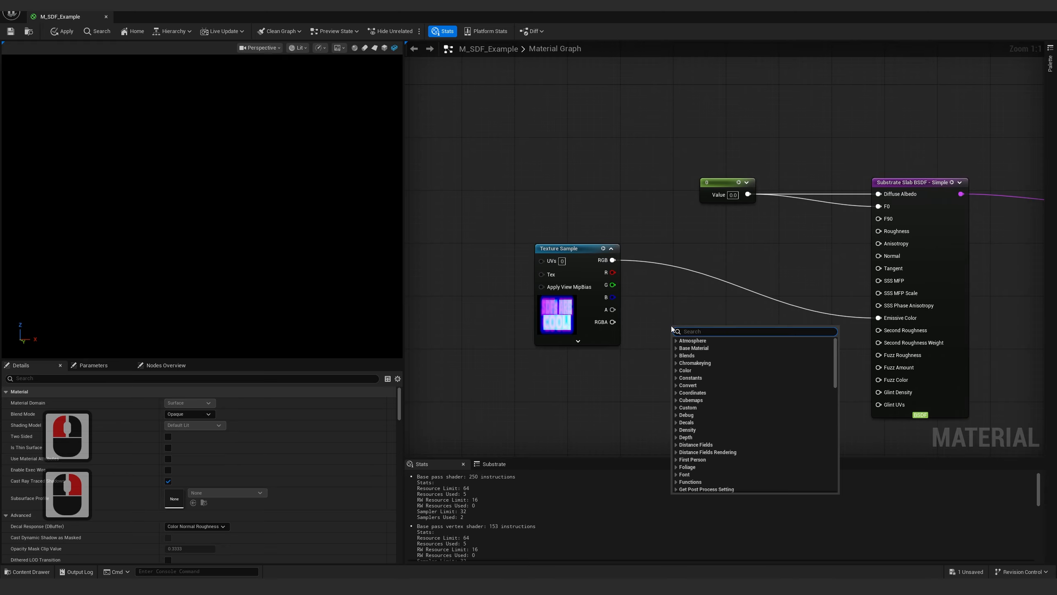
text(eye)
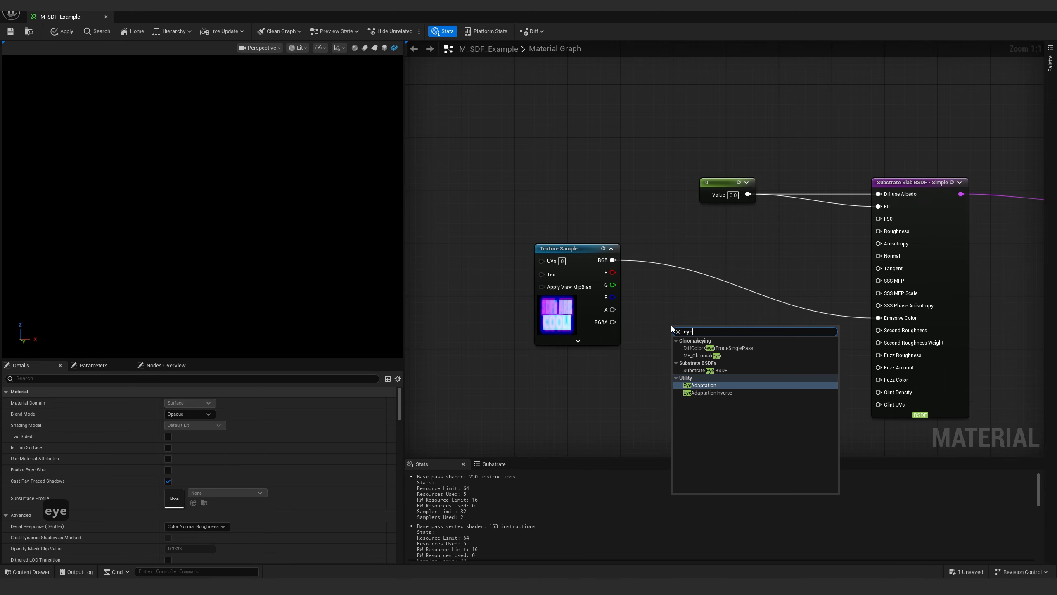
click(710, 392)
drag(711, 331, 758, 317)
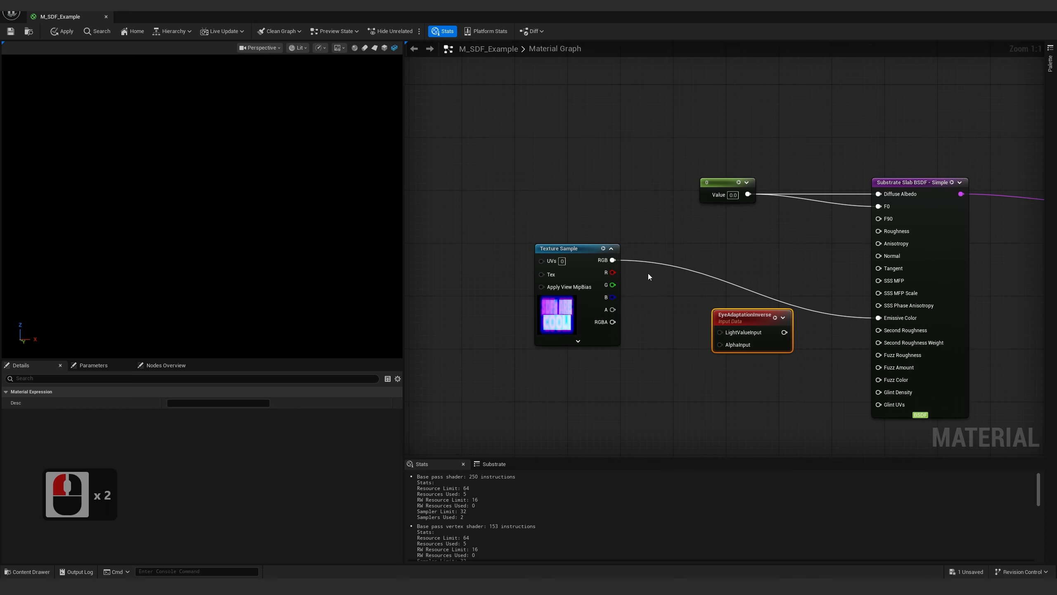
drag(616, 262, 720, 332)
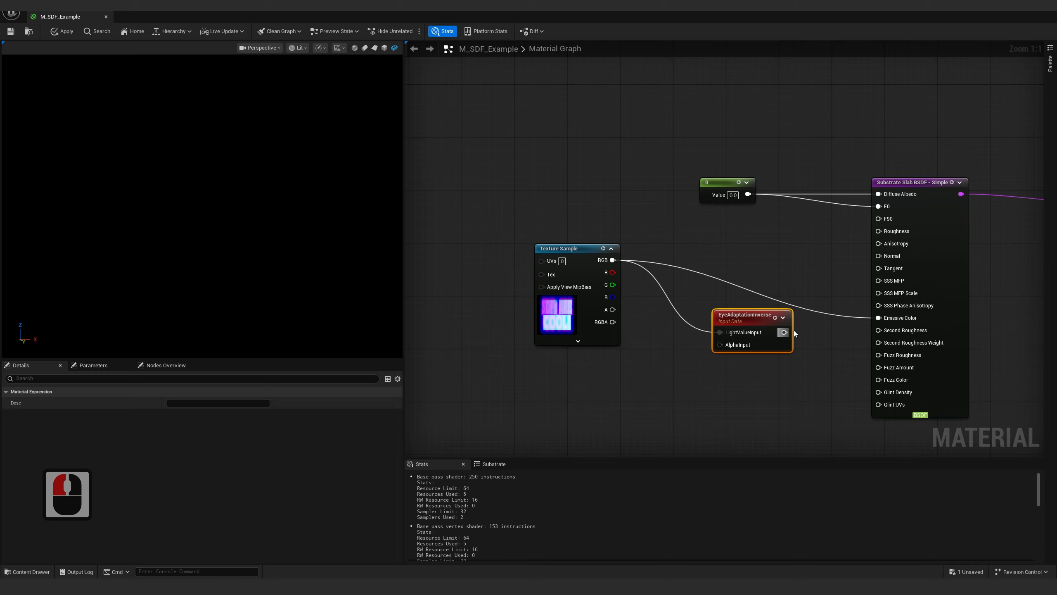
Connect the EyeAdaptationInverse output to the slab's Emissive Color and move the node closer to the slab
drag(787, 332, 882, 317)
drag(761, 318, 806, 311)
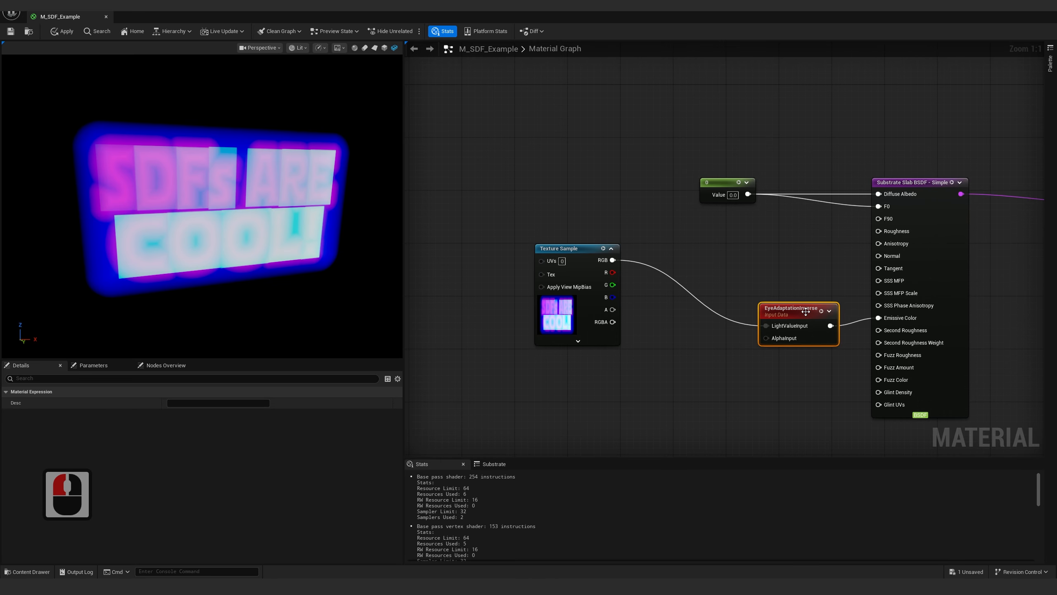
drag(238, 203, 240, 201)
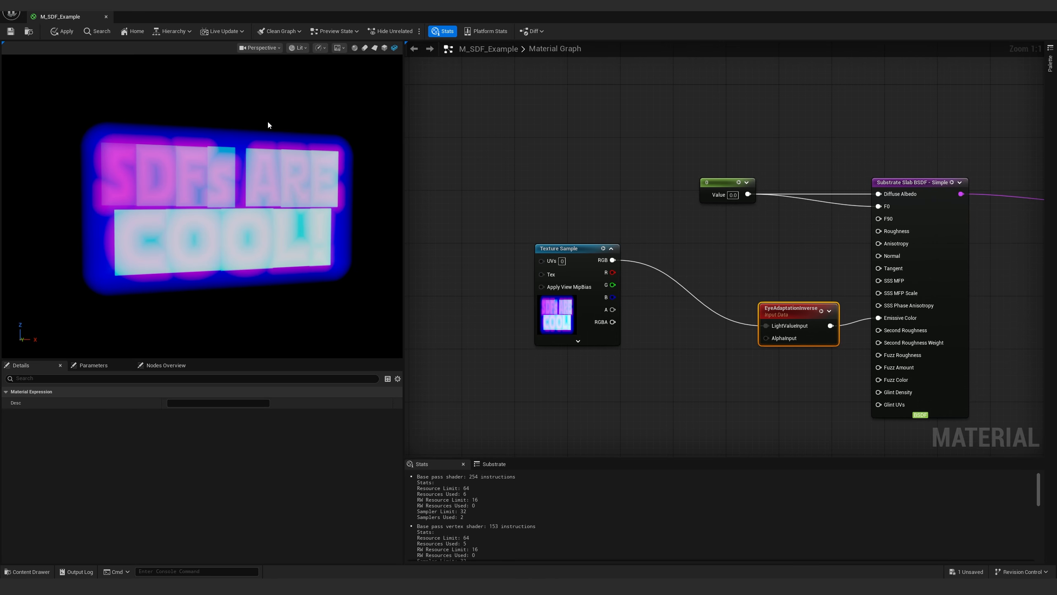
Reset the material preview's EV100 exposure to 0
click(269, 48)
mouse_move(337, 225)
mouse_down()
mouse_move(340, 237)
mouse_move(324, 224)
mouse_move(335, 224)
mouse_up()
drag(180, 175, 293, 74)
click(270, 48)
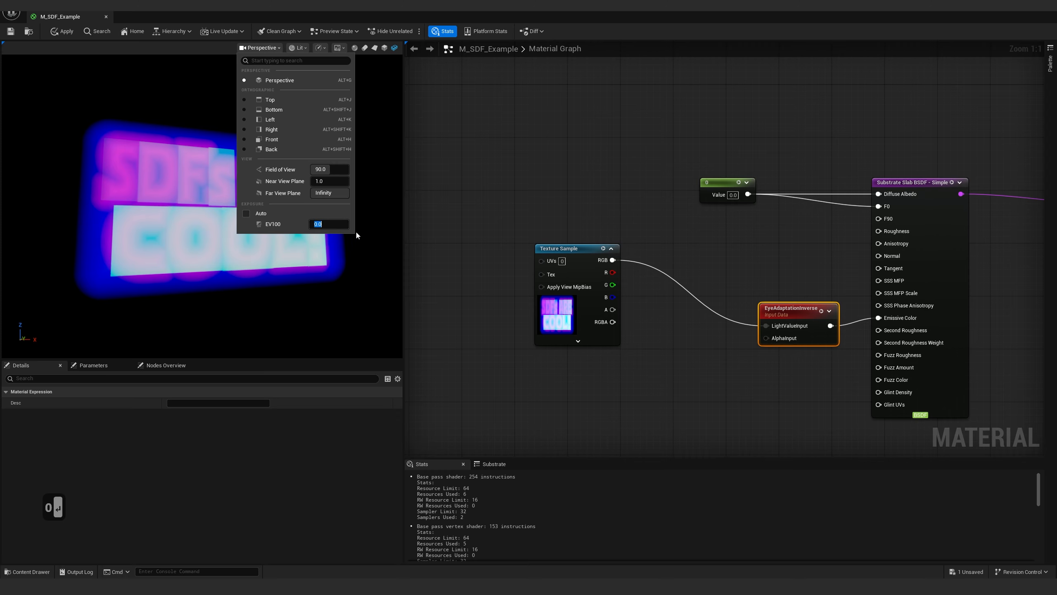
click(534, 197)
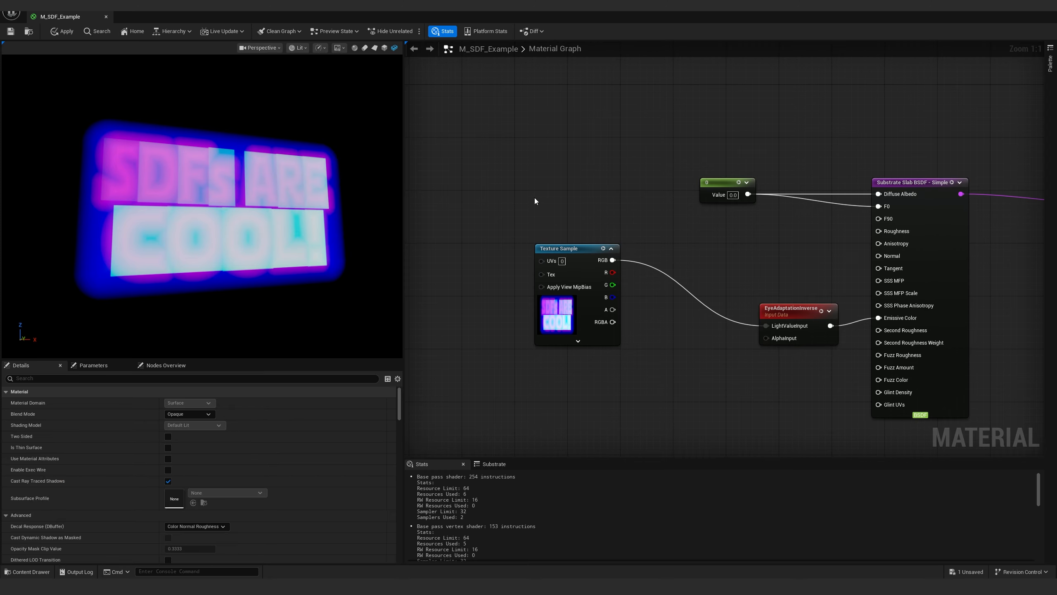
Move the Texture Sample node well away from the EyeAdaptationInverse node to make room for new nodes
click(829, 333)
right_drag(674, 343, 727, 312)
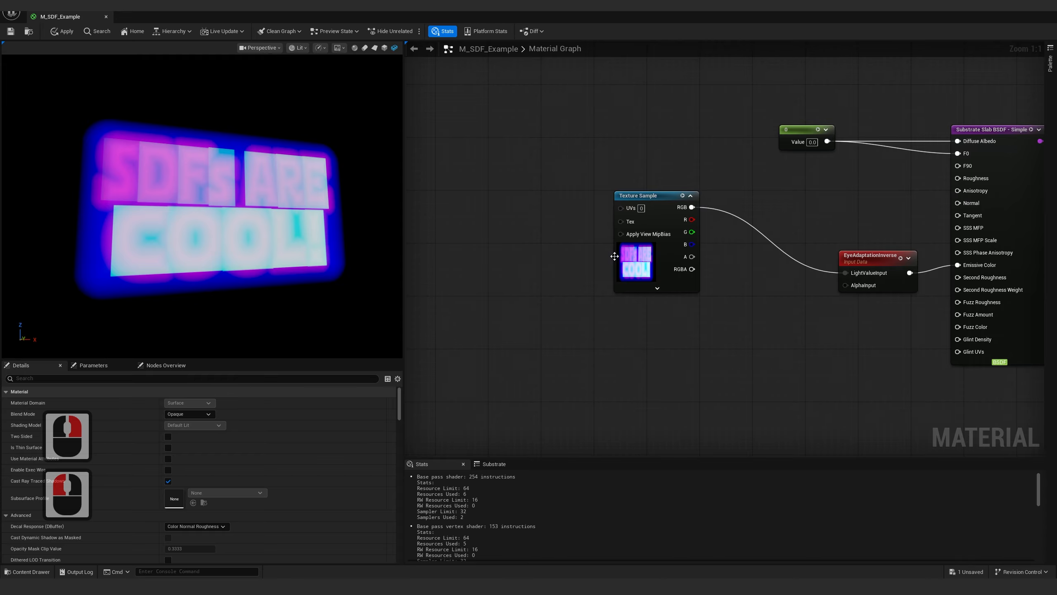
scroll(742, 328, down, 2)
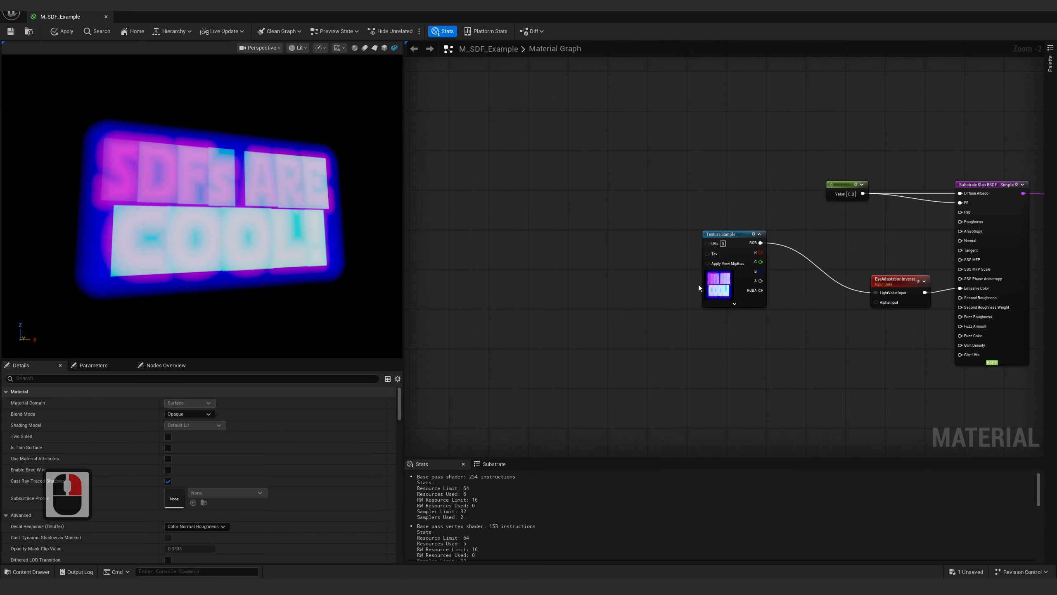
drag(718, 287, 526, 325)
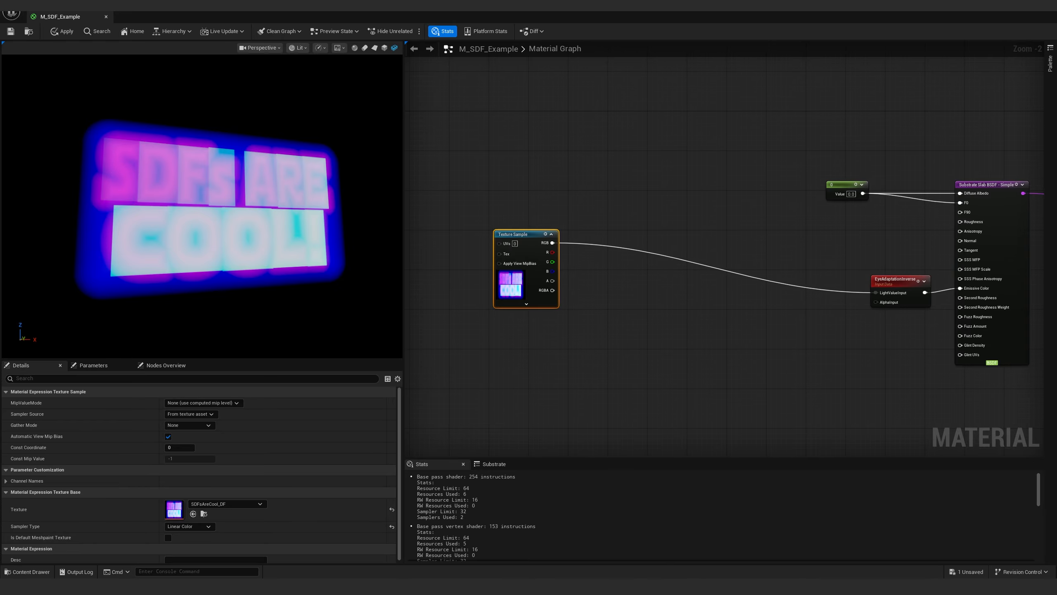
drag(213, 167, 233, 167)
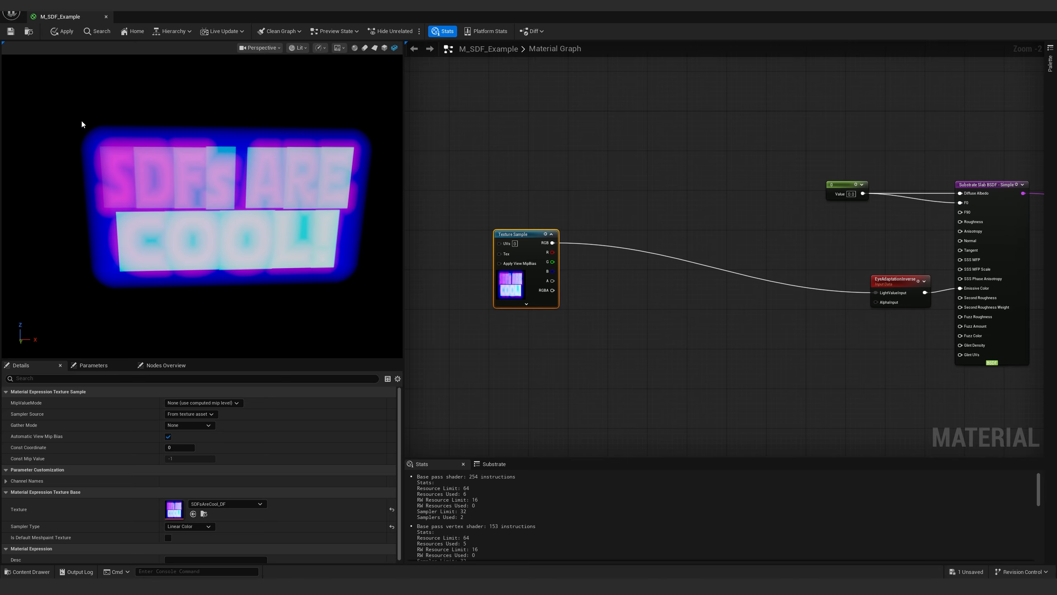
Widen the graph area, combine the Texture Sample's R and B outputs in an Append node and preview it
right_drag(519, 350, 665, 332)
drag(668, 258, 510, 248)
right_drag(484, 314, 578, 299)
drag(405, 307, 306, 304)
scroll(392, 327, up, 2)
drag(350, 254, 401, 262)
drag(487, 224, 587, 277)
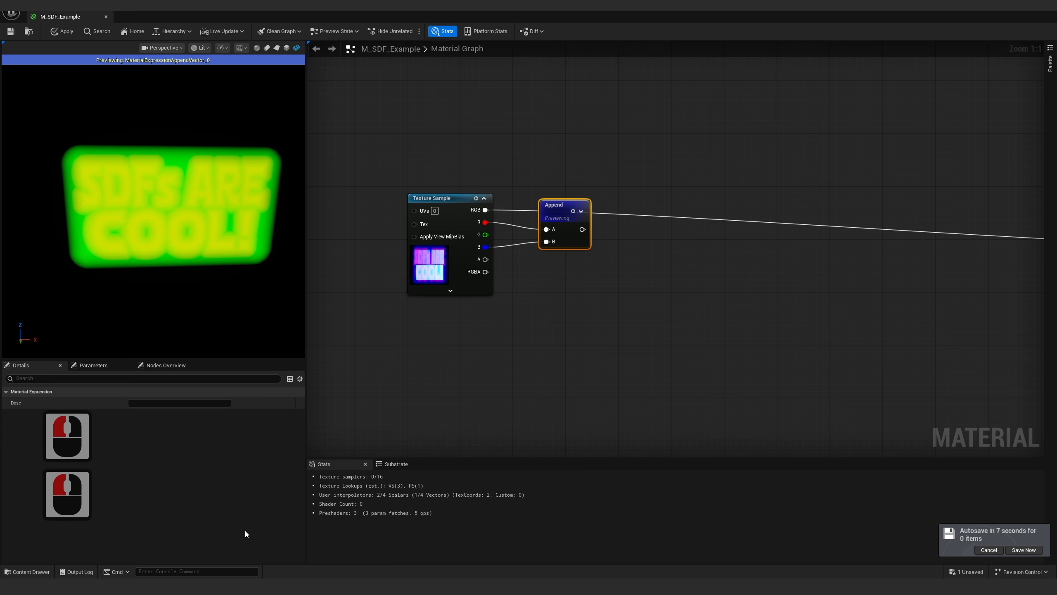
Add a Subtract node after the Append node with its B value set to 0.5
drag(582, 229, 636, 273)
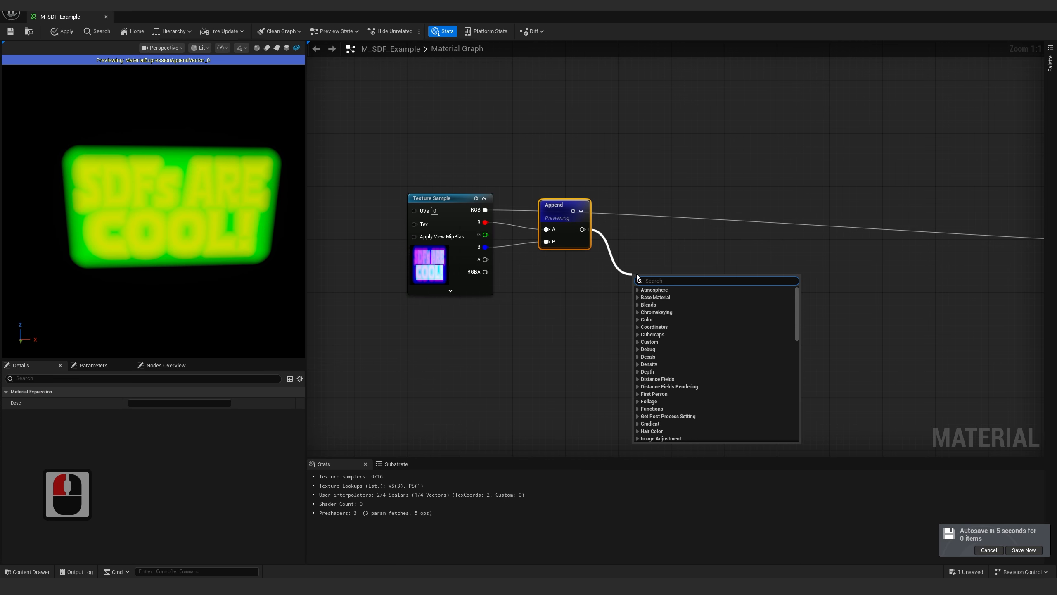
text(-)
key(Return)
click(655, 302)
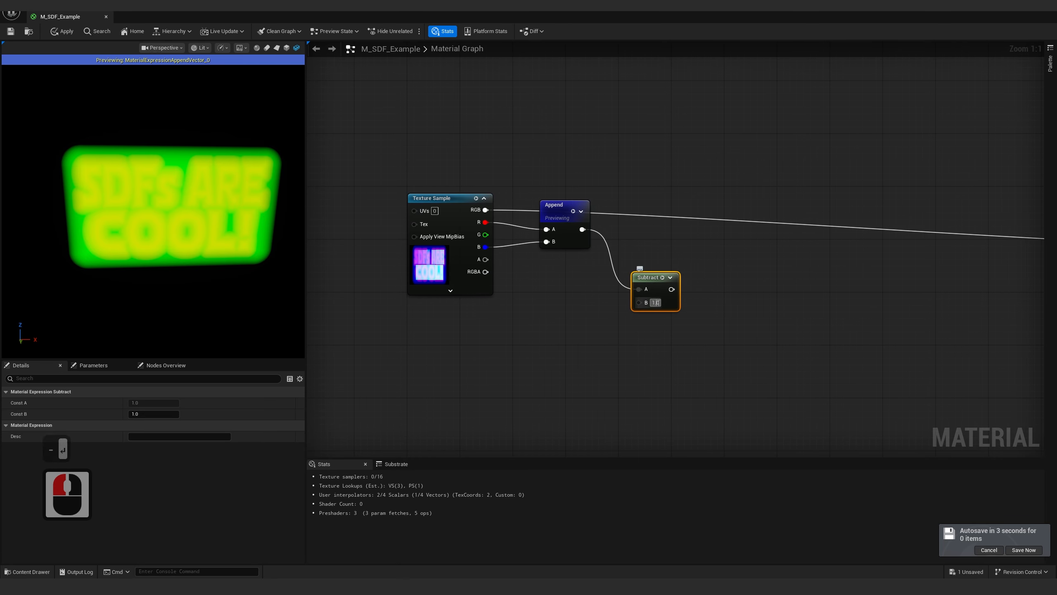
text(0.5)
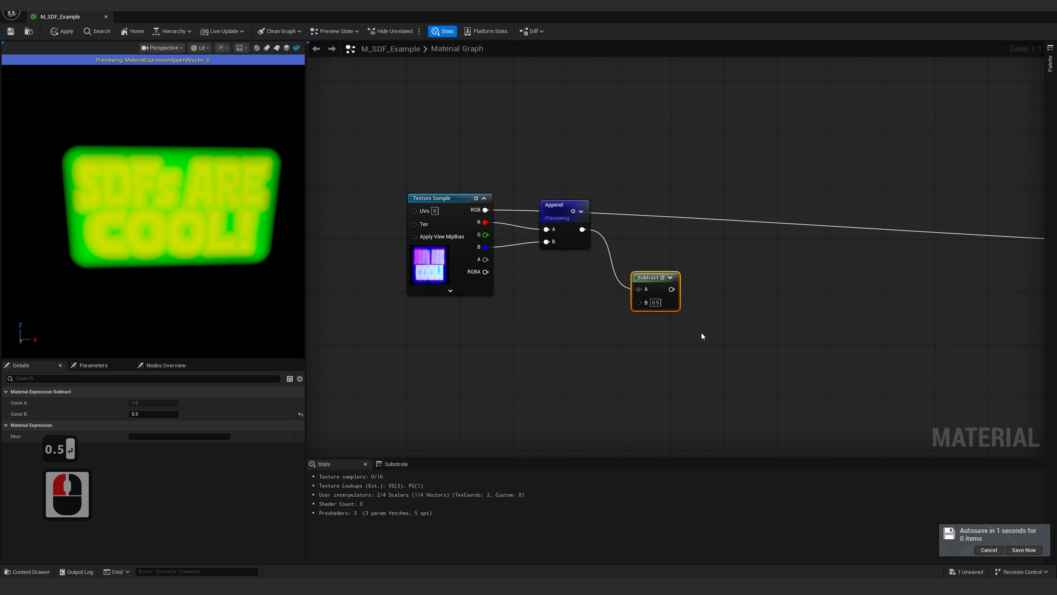
click(701, 332)
Arrange the Append and Subtract nodes in a compact row beside the Texture Sample
drag(649, 277, 655, 230)
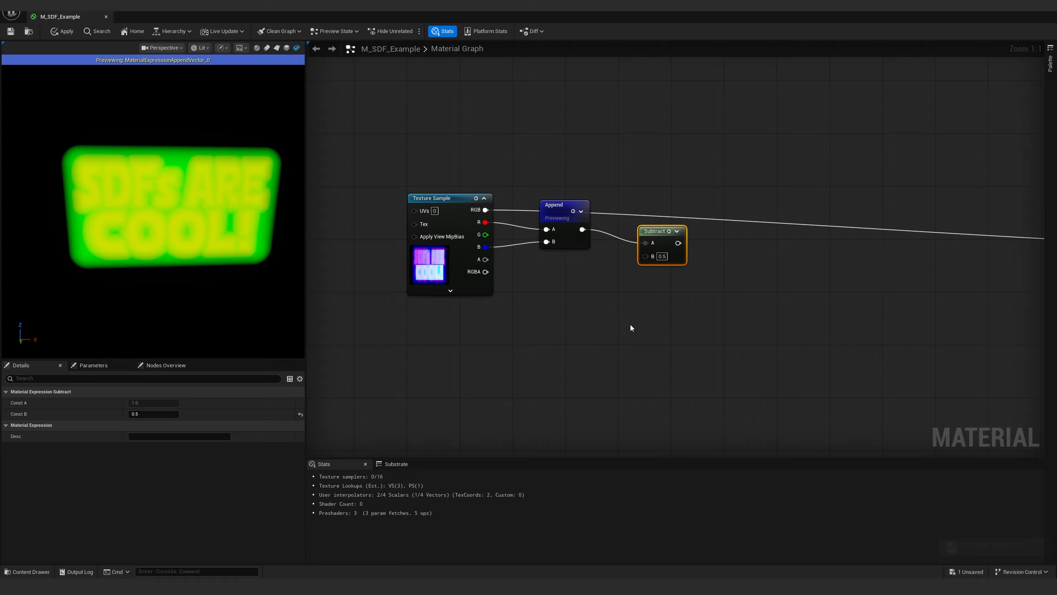
drag(568, 166, 681, 283)
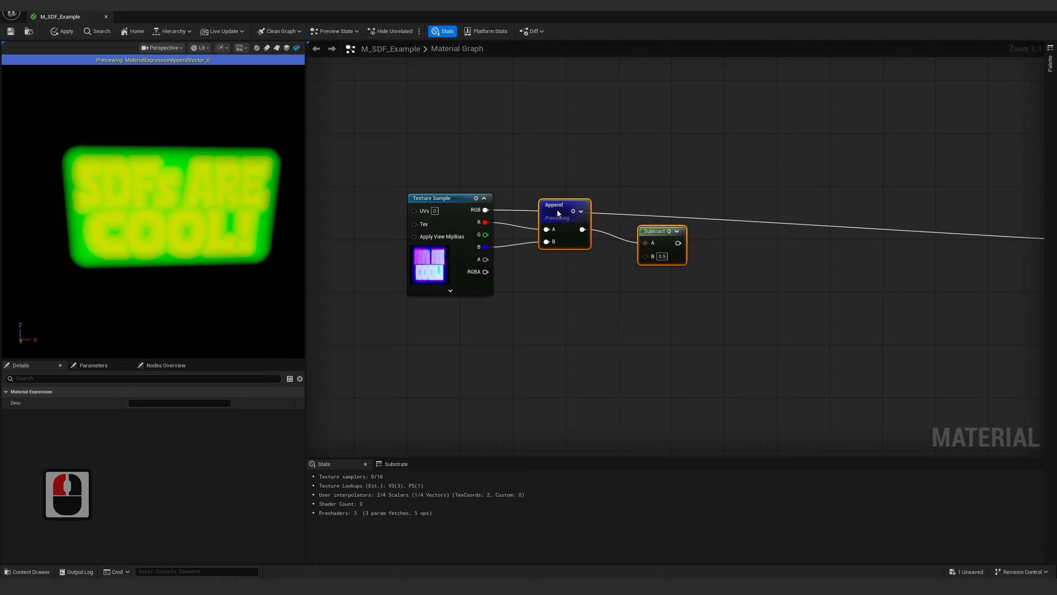
drag(557, 210, 556, 223)
click(660, 250)
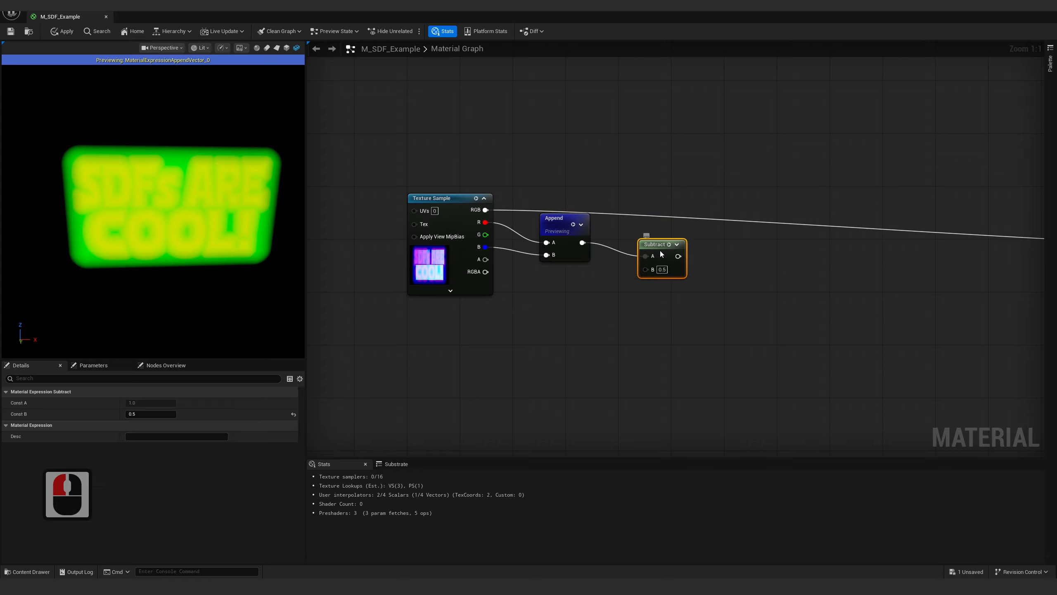
click(658, 251)
drag(657, 253, 638, 246)
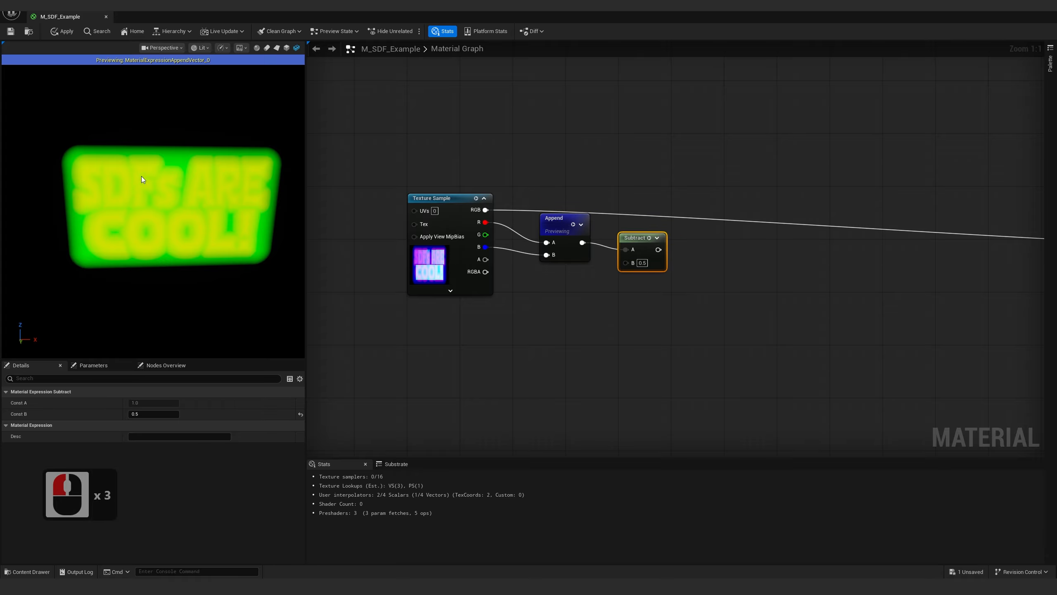
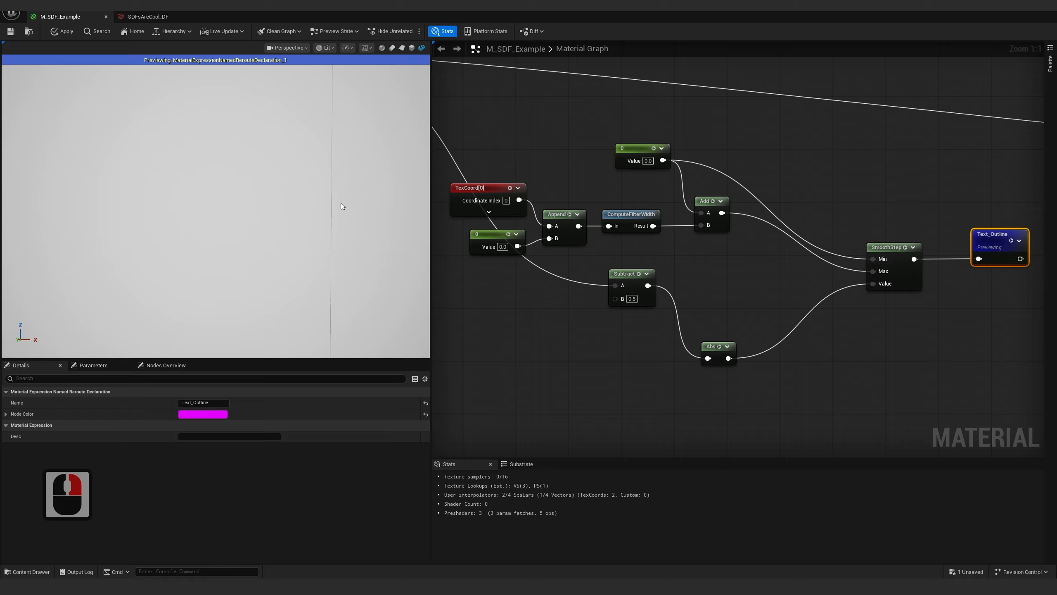
Inspect the Text_Outline preview on the sign plane from close up and from a distance
drag(331, 198, 322, 192)
right_drag(322, 193, 319, 191)
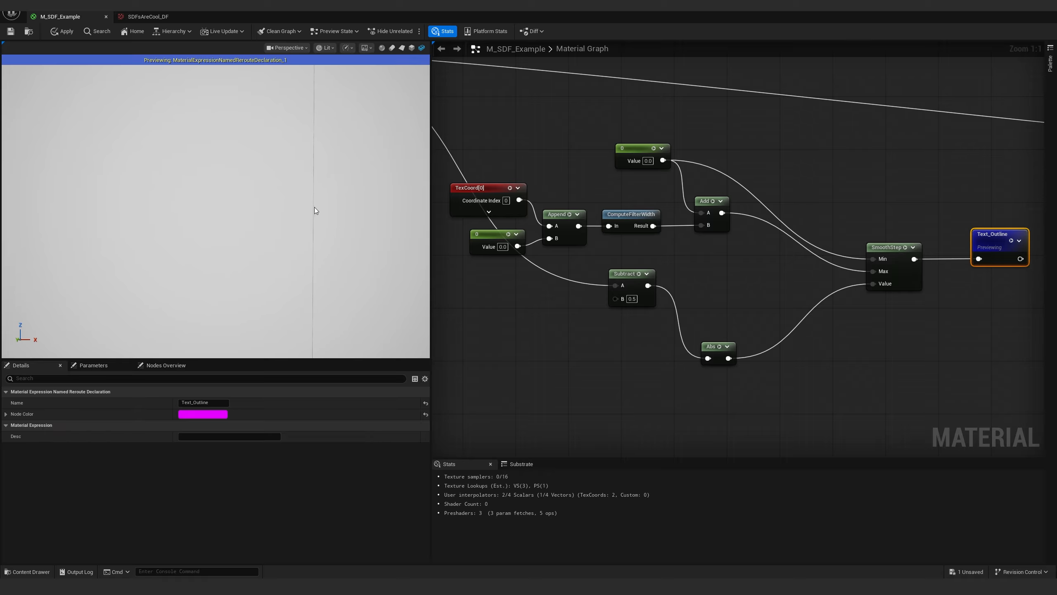
right_drag(313, 227, 165, 344)
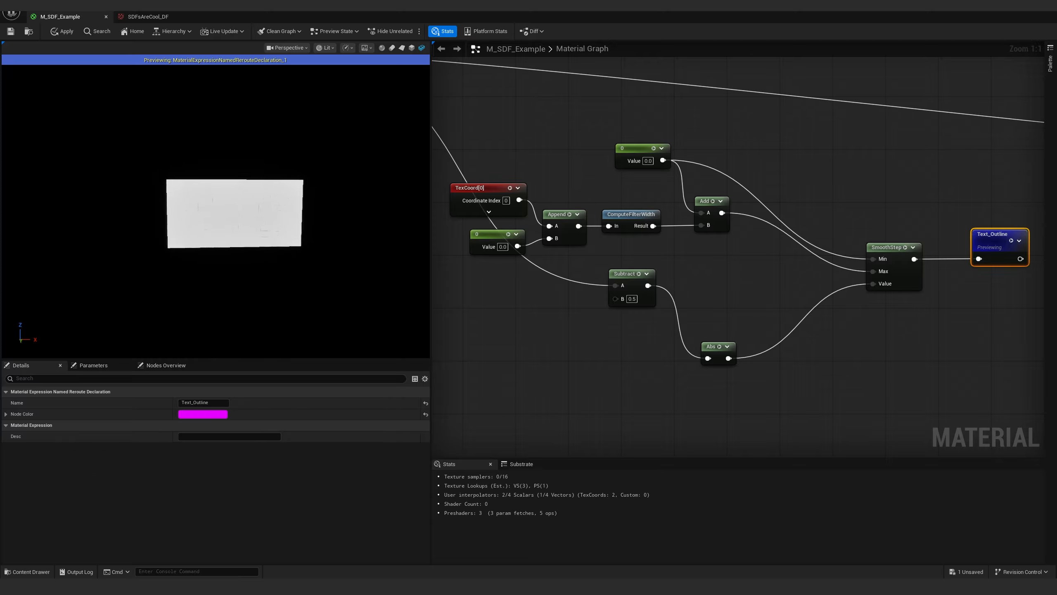
right_drag(229, 285, 247, 282)
Convert the constant feeding the Add node and SmoothStep Min to a parameter named TextOutline_Width
right_drag(594, 160, 676, 217)
click(677, 216)
right_click(676, 216)
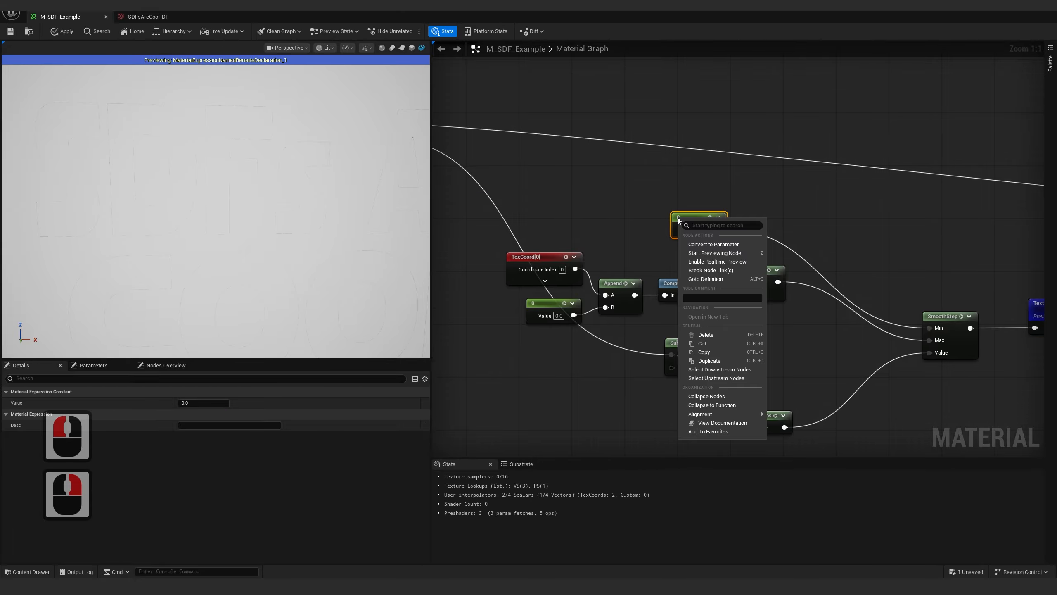
click(707, 243)
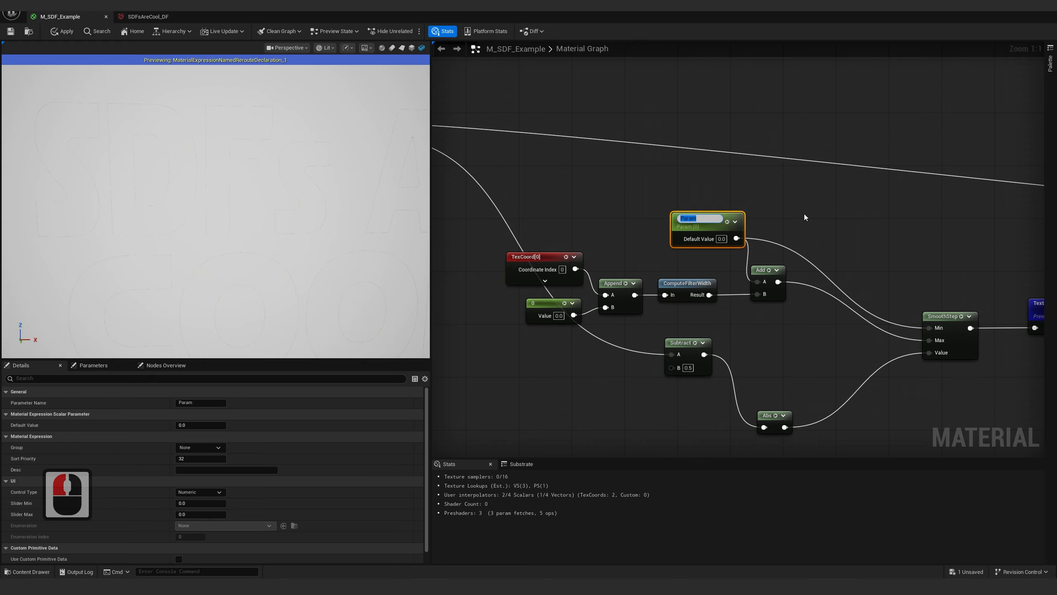
text(Ou)
key(BackSpace)
key(BackSpace)
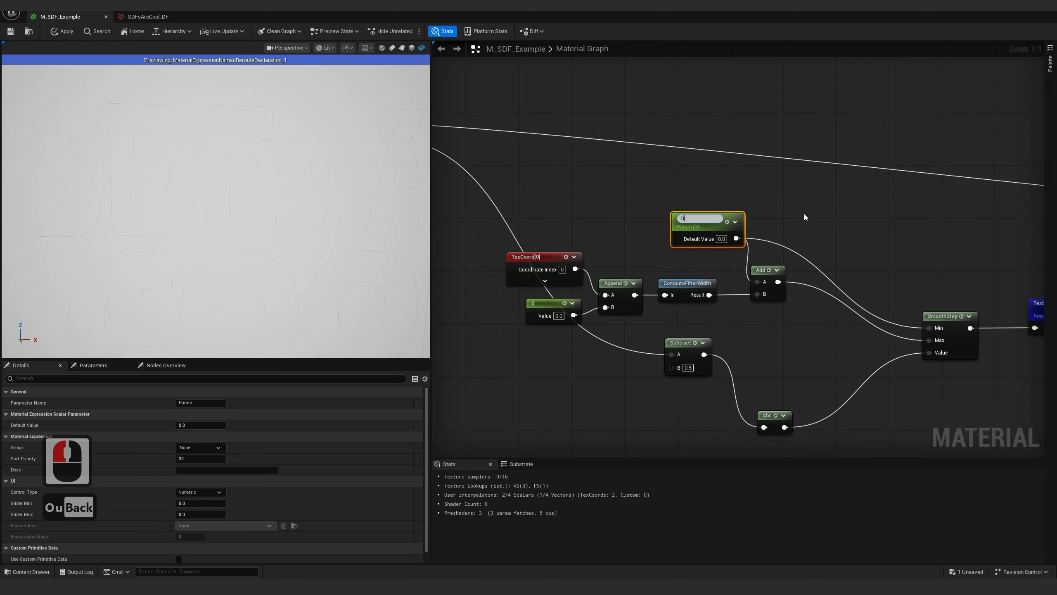
text(Text)
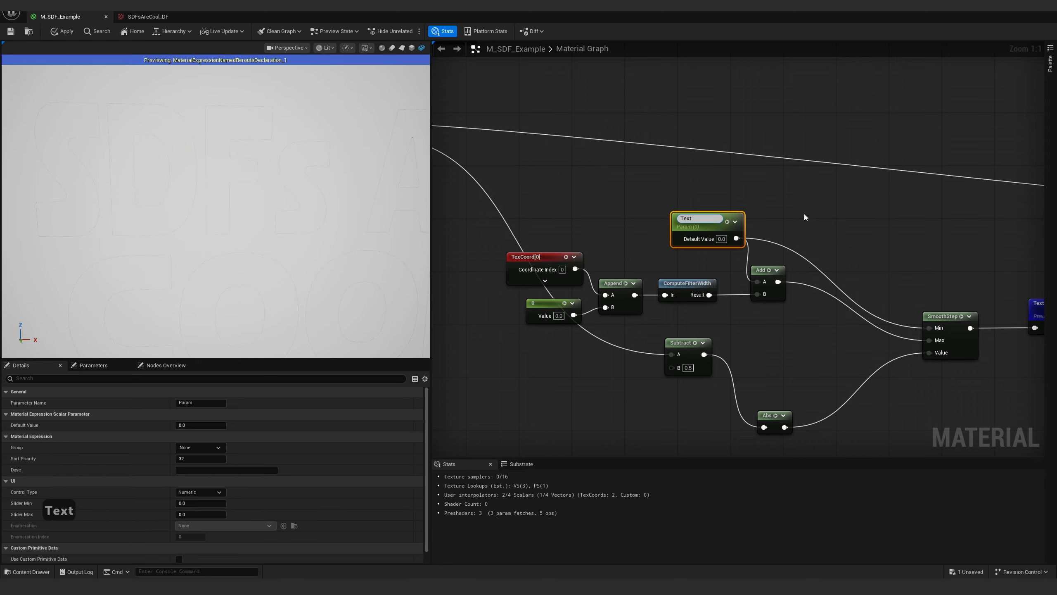
text(Outline_Width)
key(Return)
Try TextOutline_Width default values of 0.1 and 0.01 on the text outline
click(722, 236)
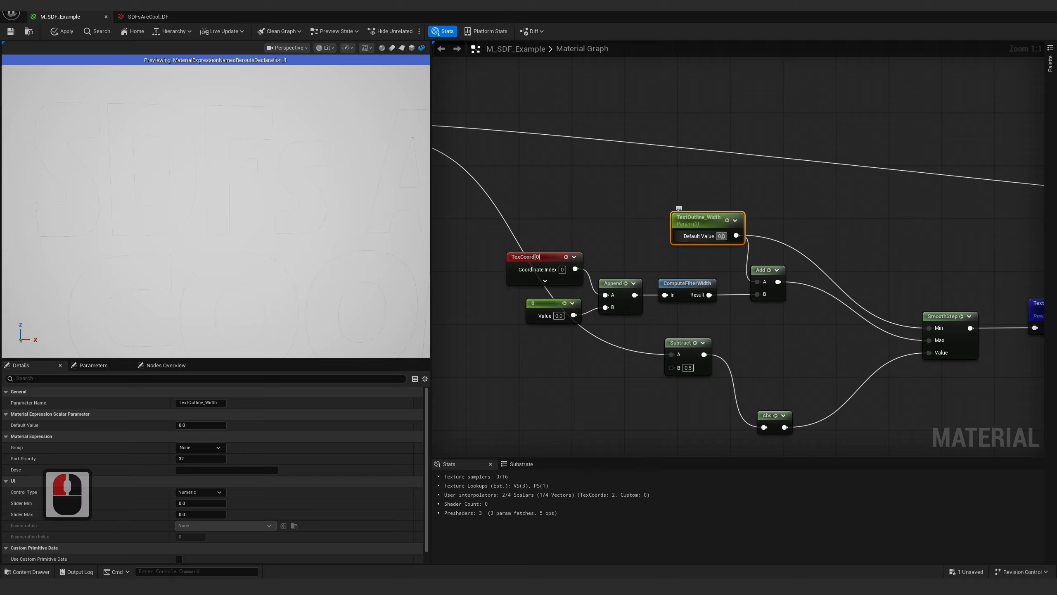
text(0.1)
key(Return)
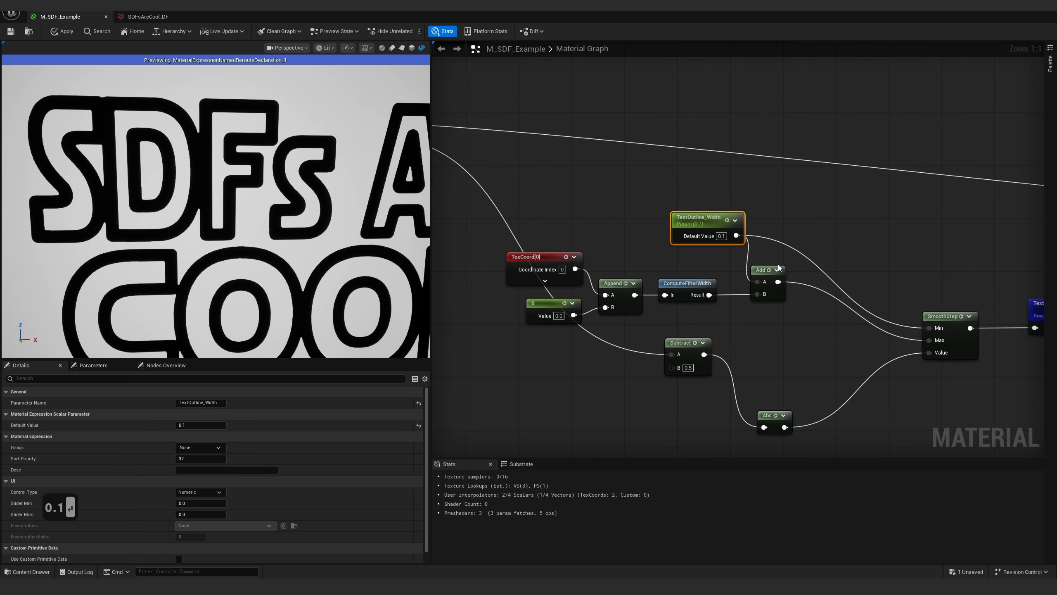
click(721, 236)
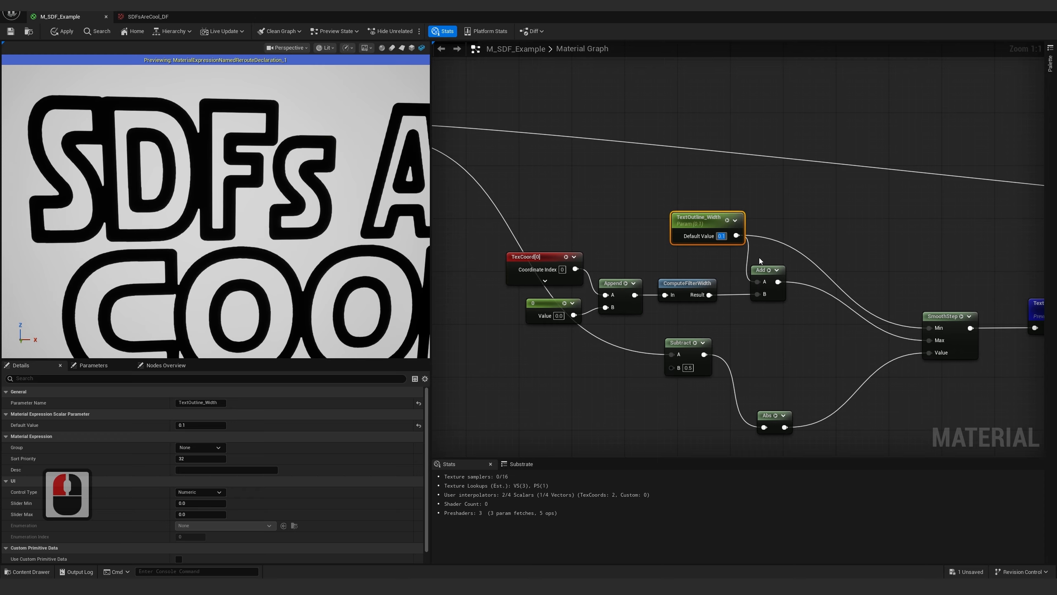
text(0.01)
key(Return)
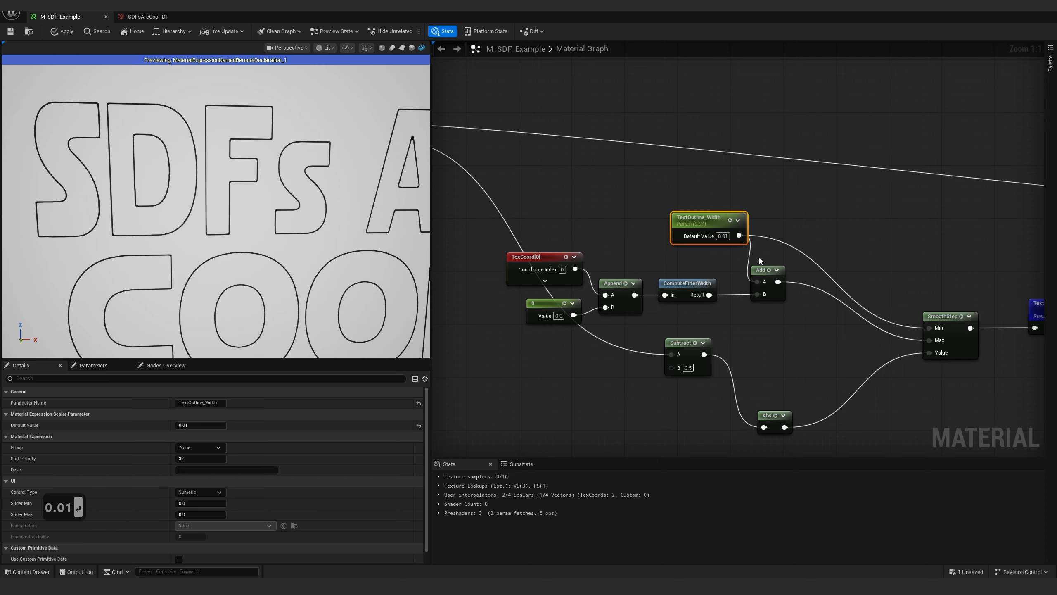
Reposition the TextOutline_Width parameter and the filter-width node group to free space above the SmoothStep inputs
drag(682, 221, 603, 176)
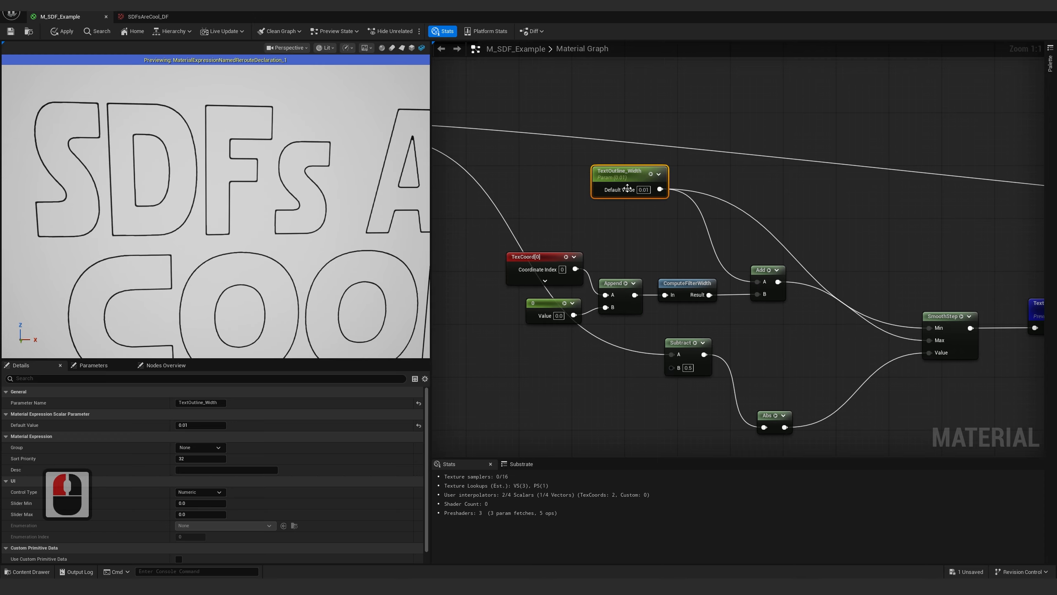
drag(469, 260, 771, 311)
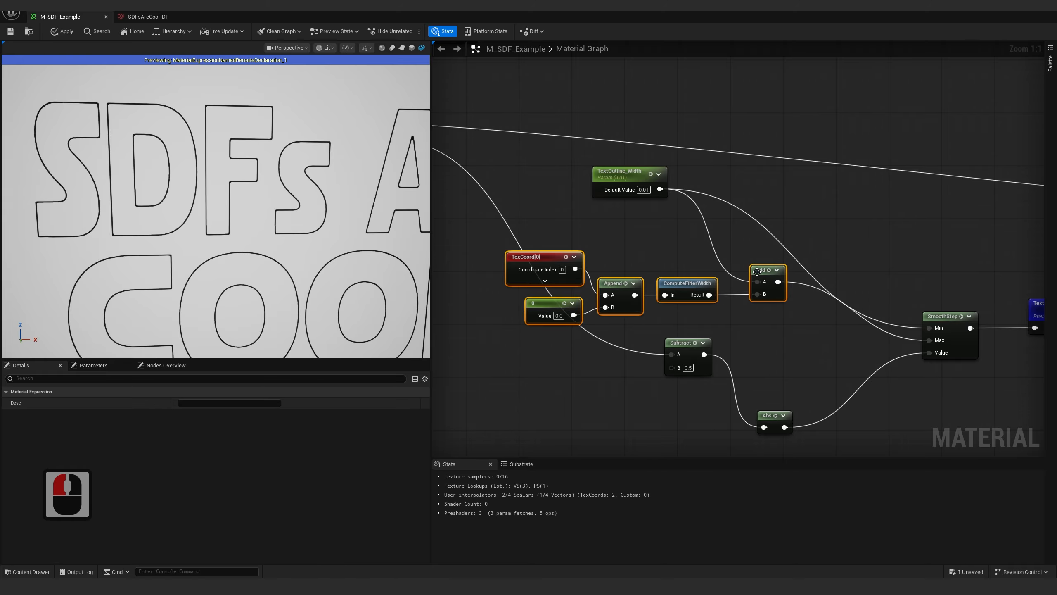
drag(682, 284, 682, 303)
drag(604, 174, 598, 213)
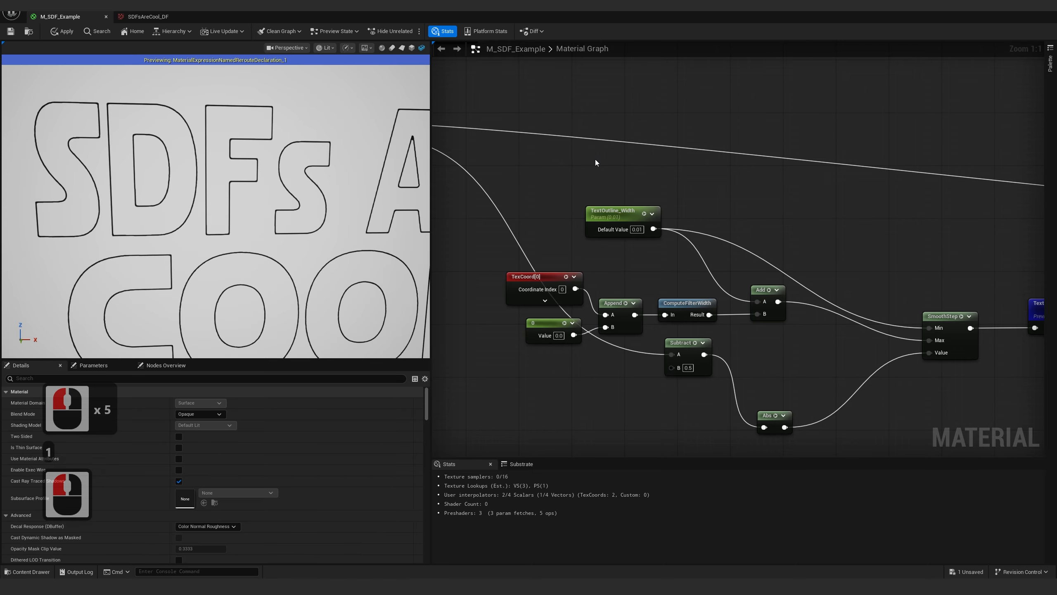
Add a Constant node with value 0.15 and feed it into input A of a new Multiply node
key(1)
click(595, 158)
double_click(623, 171)
text(0.)
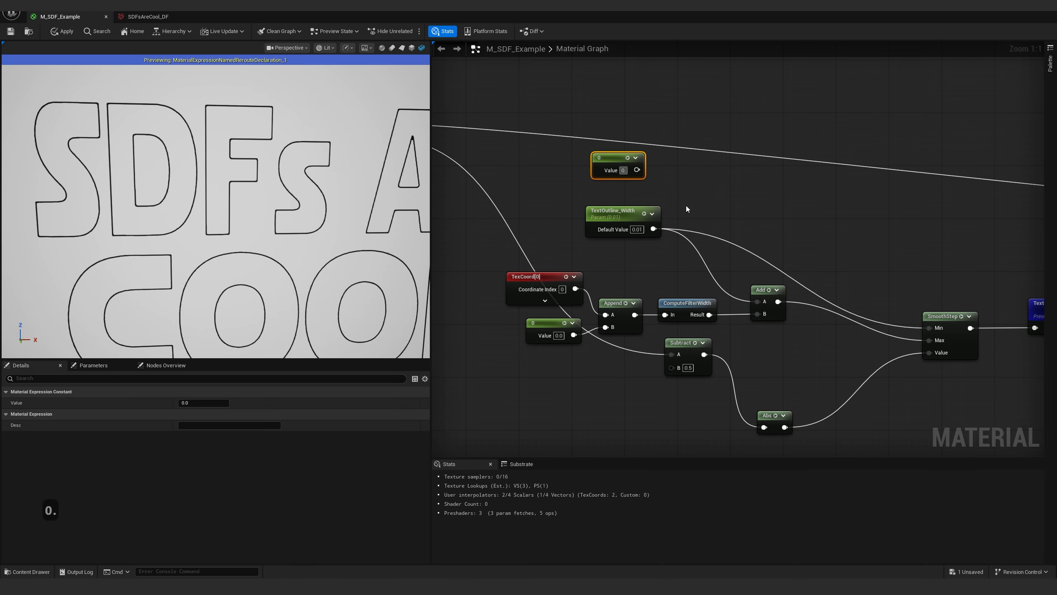
text(15)
key(Return)
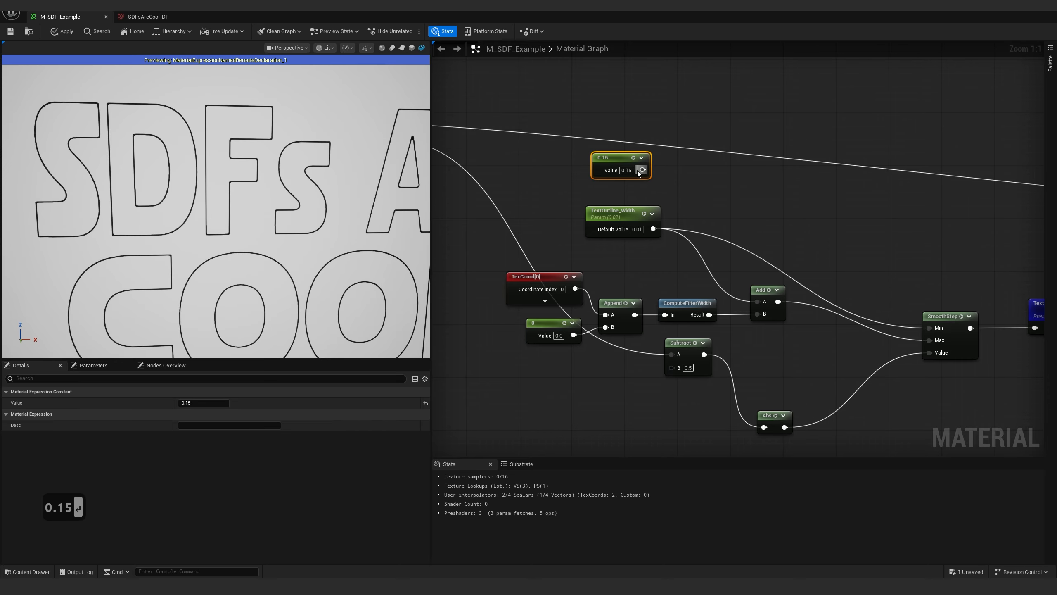
drag(642, 170, 687, 193)
text(*)
key(Return)
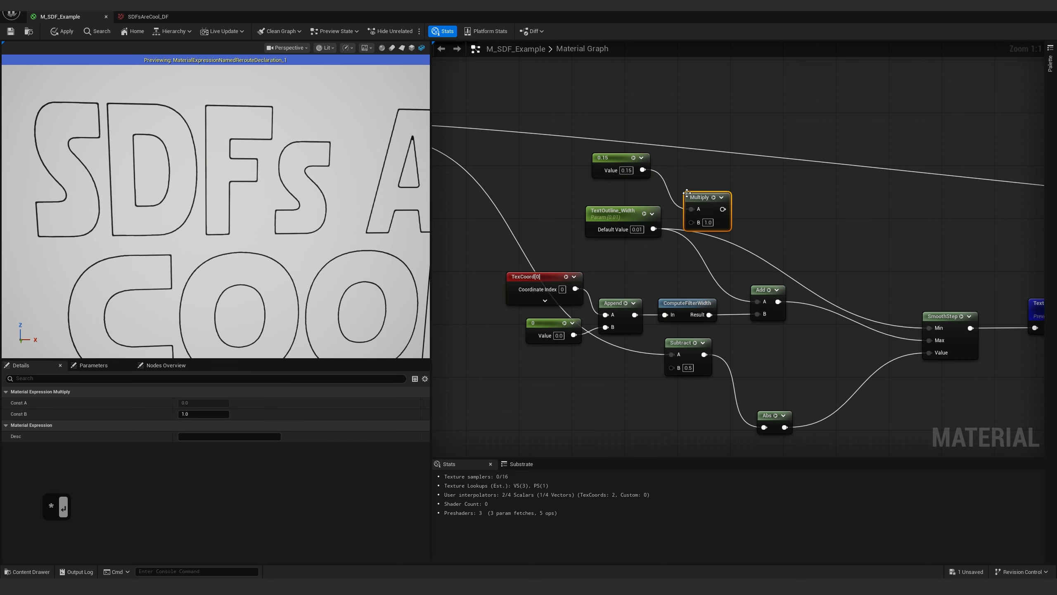
Route TextOutline_Width through the Multiply node's B input to the Add and SmoothStep nodes, and set its default to 1
drag(612, 210, 723, 210)
drag(614, 236, 694, 222)
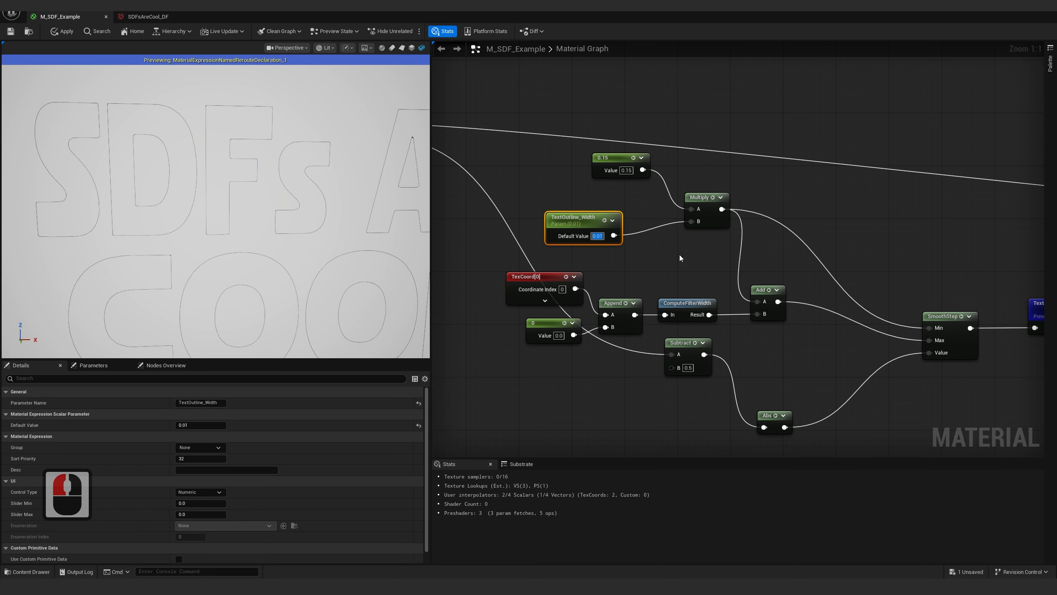
text(1)
key(Return)
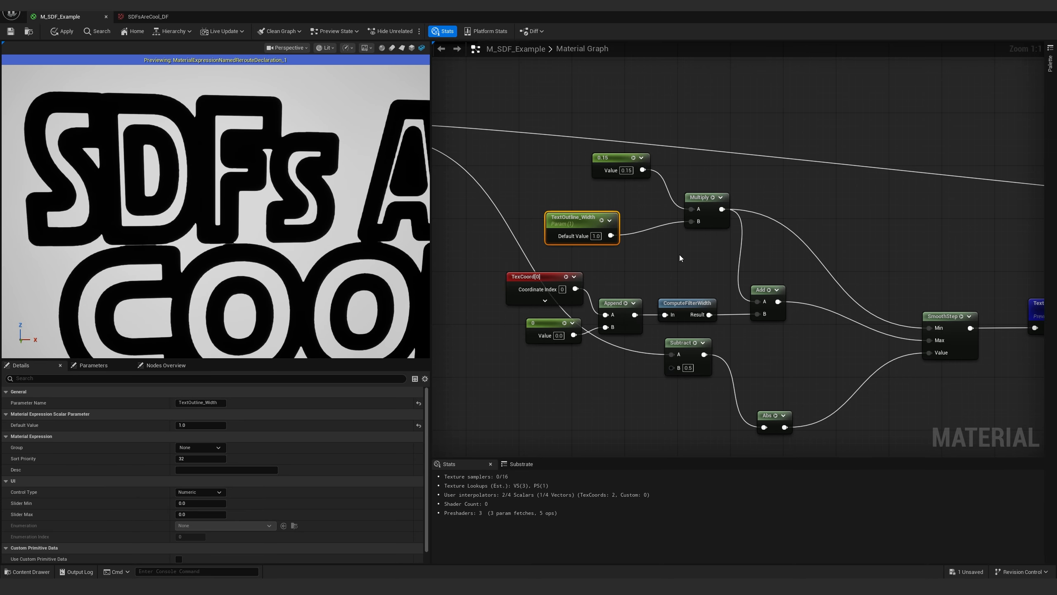
Try a TextOutline_Width default value of 0.25 on the text outline
click(596, 235)
text(0.25)
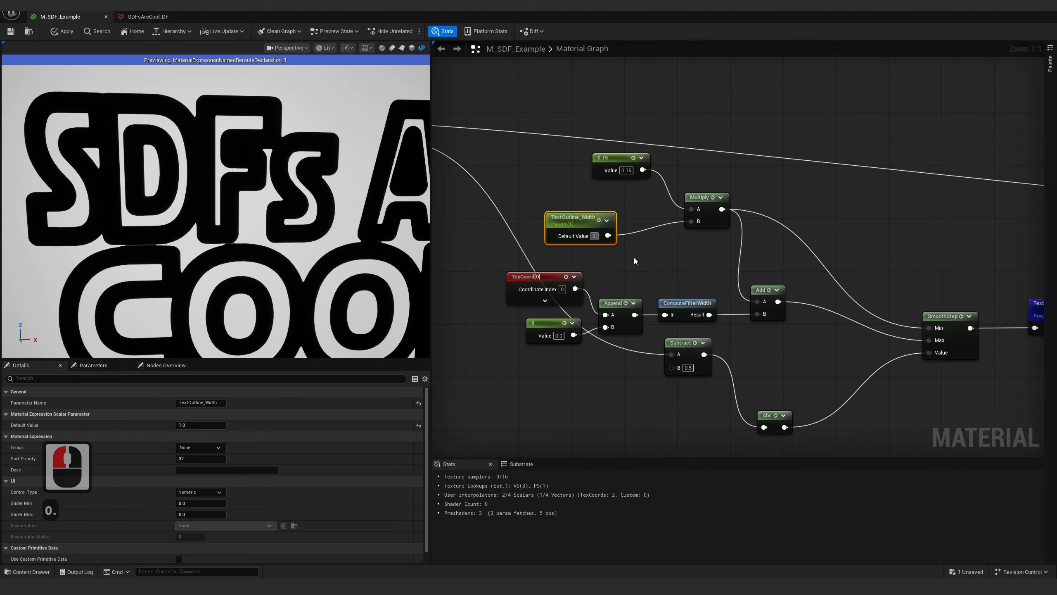
key(Return)
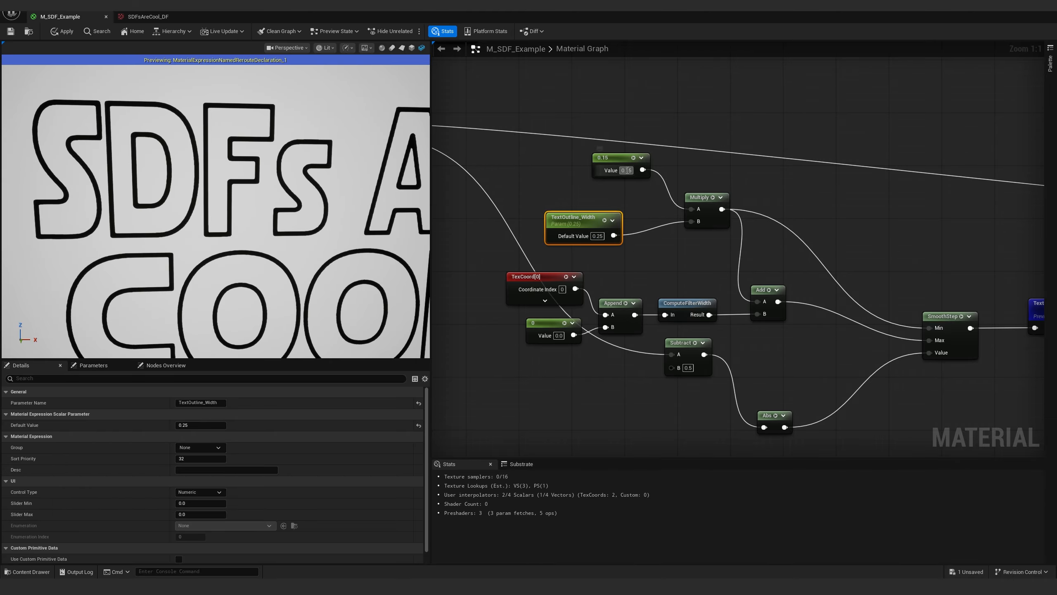
Set the Constant feeding the Multiply node to 0.1 and the TextOutline_Width default to 1
click(626, 170)
key(ctrl+a)
text(0.1)
key(Return)
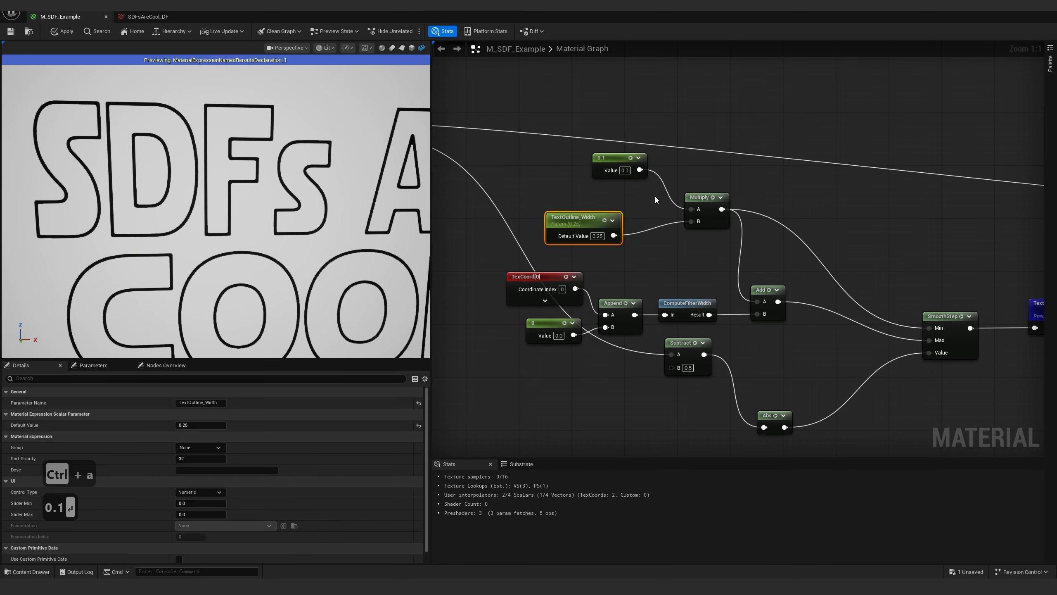
click(597, 235)
key(ctrl+a)
text(1)
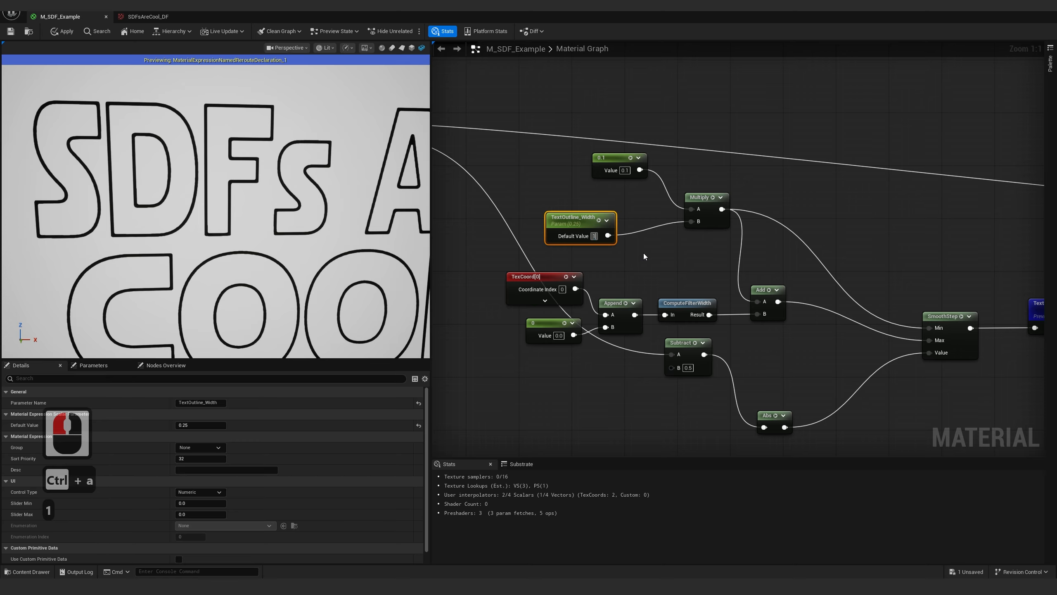
key(Return)
Insert a Saturate node between TextOutline_Width and the Multiply node's B input, and arrange both nodes in line
drag(578, 218, 691, 221)
text(sat)
click(641, 304)
click(558, 215)
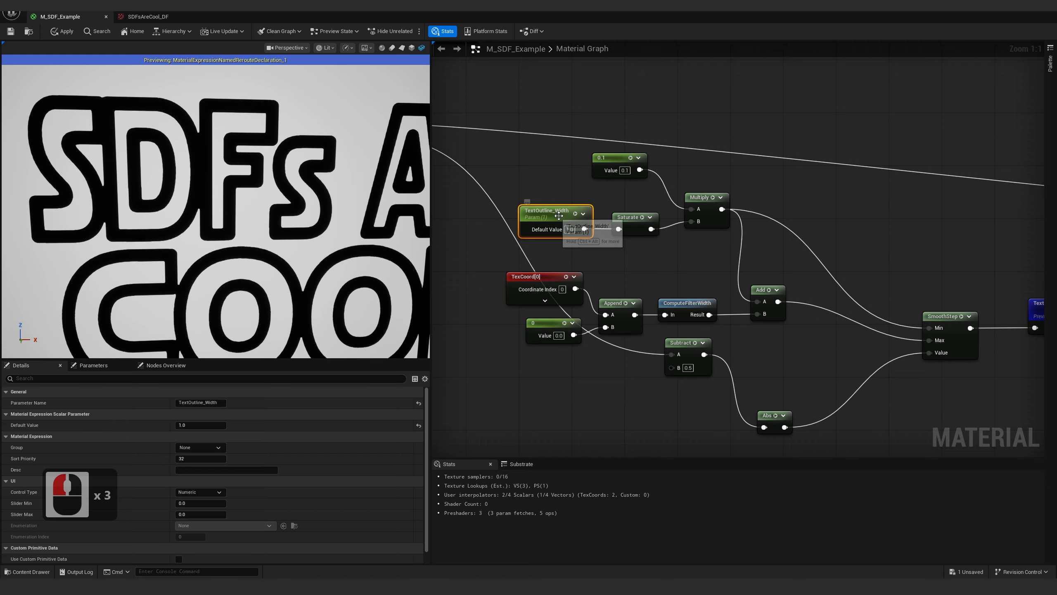
click(632, 217)
Set the TextOutline_Width parameter's Slider Max to 1
click(551, 218)
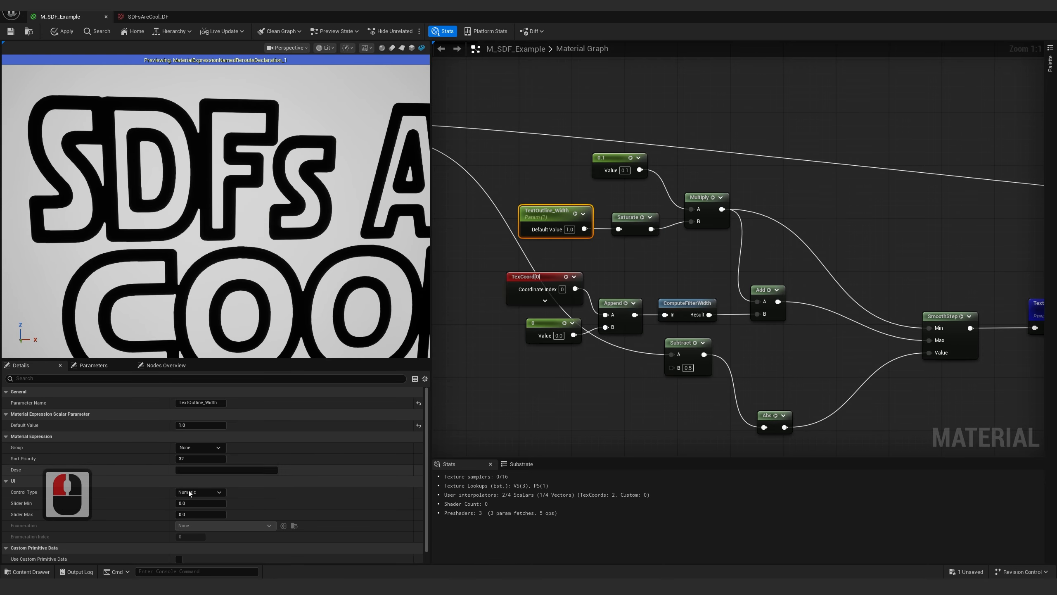
click(206, 513)
text(1)
key(Return)
Duplicate the whole text outline node chain and place the copy directly below the original
drag(889, 327, 528, 135)
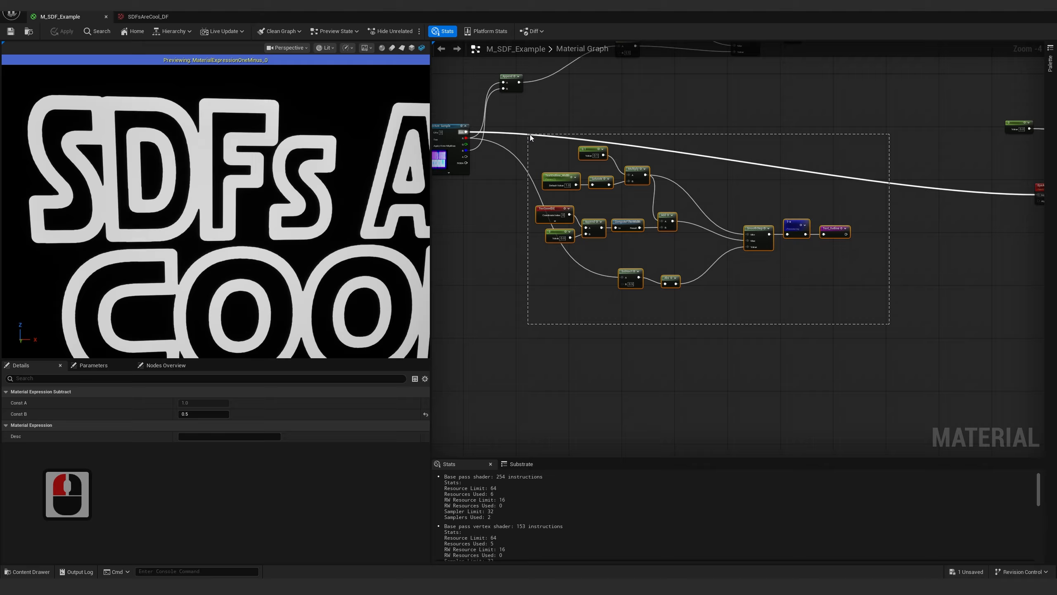
right_drag(637, 144, 661, 144)
key(ctrl+c)
right_drag(639, 333, 642, 287)
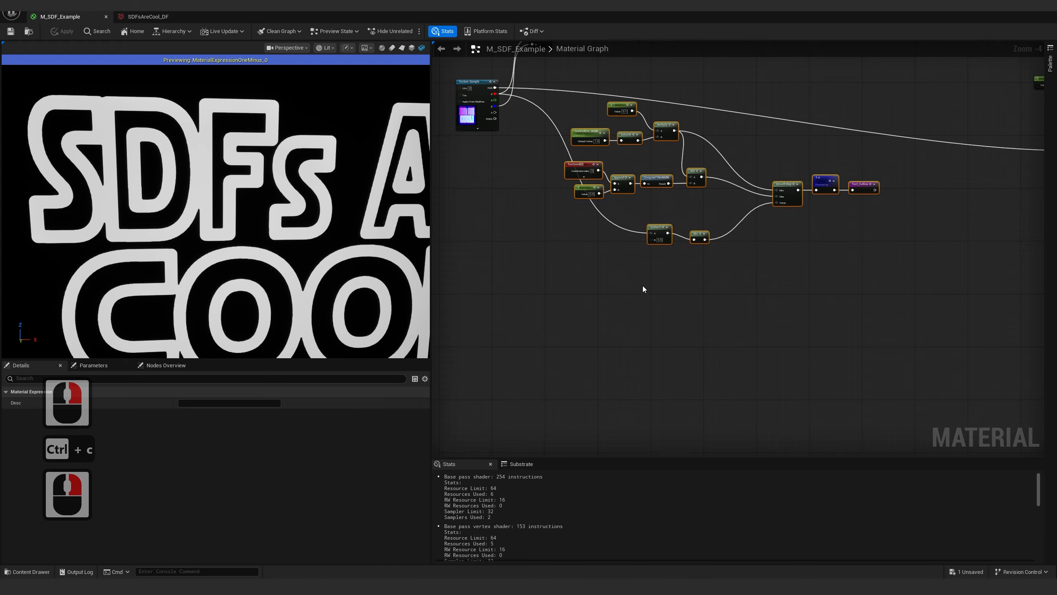
click(645, 309)
key(ctrl+v)
drag(523, 243, 634, 369)
shift+drag(862, 406, 578, 266)
drag(642, 267, 649, 280)
Connect the Texture Sample's B channel to input A of the duplicated chain's Subtract node
click(497, 183)
right_drag(498, 182, 523, 223)
scroll(529, 171, up, 2)
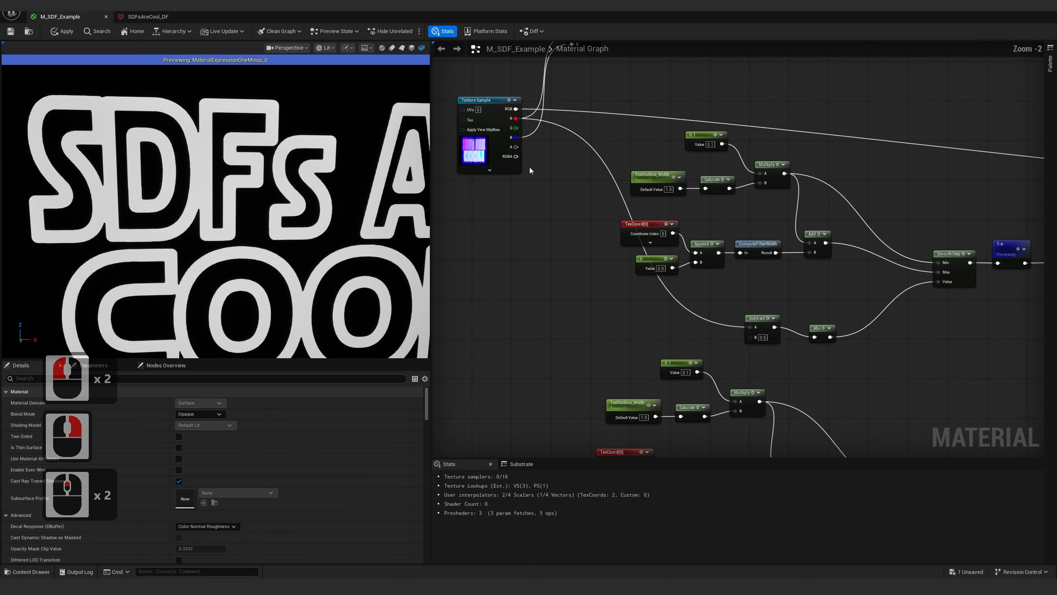
drag(516, 138, 727, 384)
right_drag(828, 344, 804, 339)
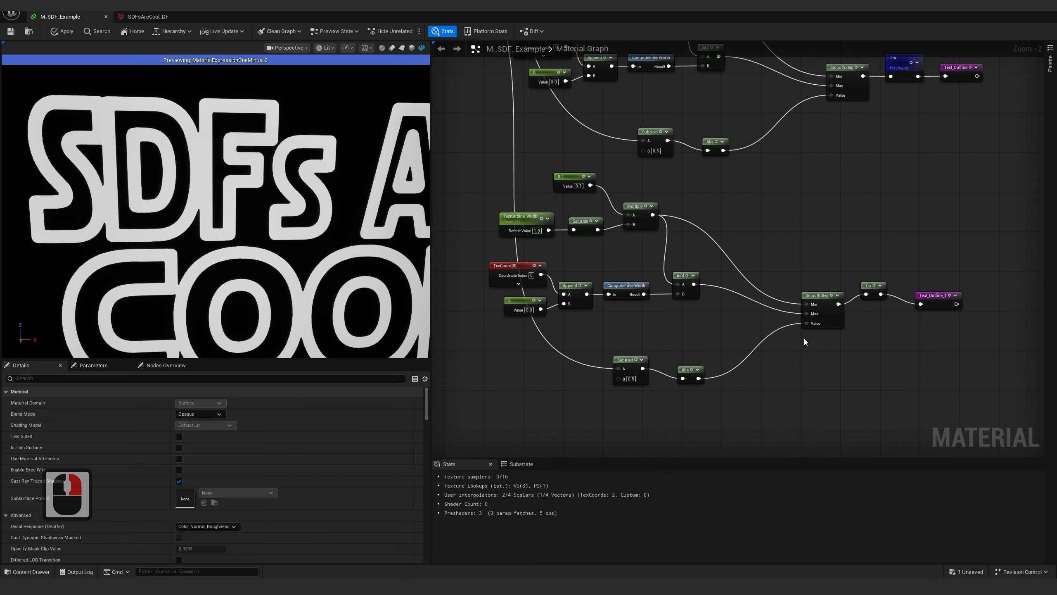
Rename the duplicated chain's named reroute to Border_Outline and preview that node
double_click(936, 296)
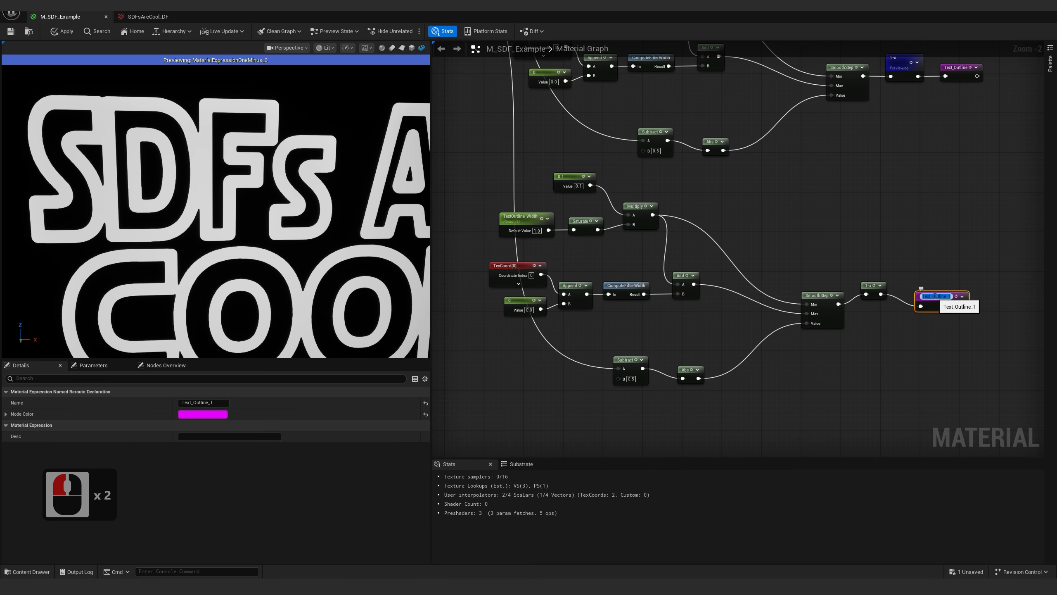
key(Left)
key(Left)
key(ctrl+shift+Left)
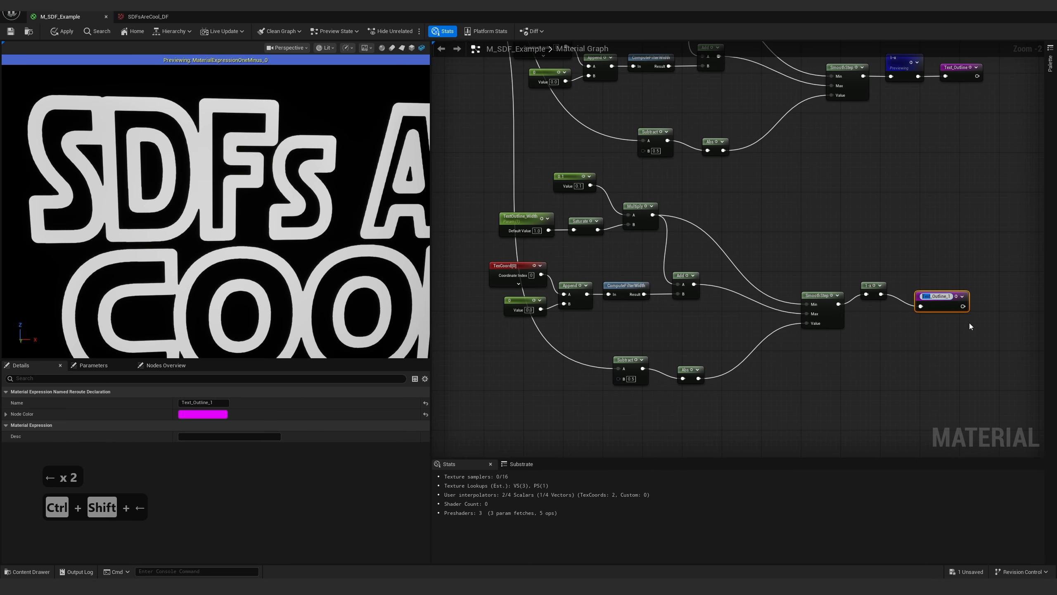
text(Border)
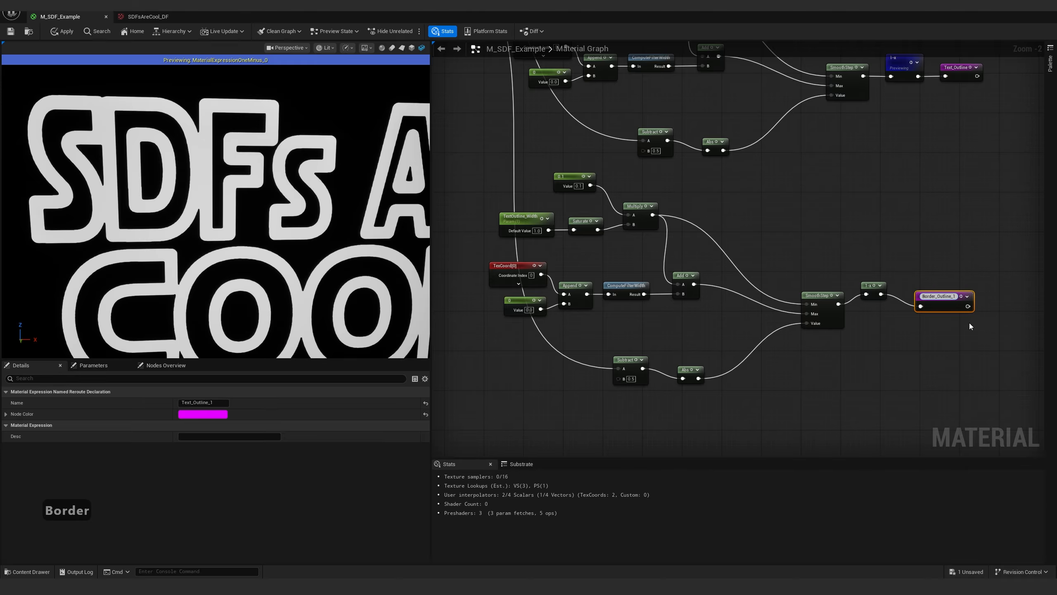
key(Right)
key(ctrl+Right)
key(ctrl+Right)
key(ctrl+Right)
key(BackSpace)
key(BackSpace)
key(Return)
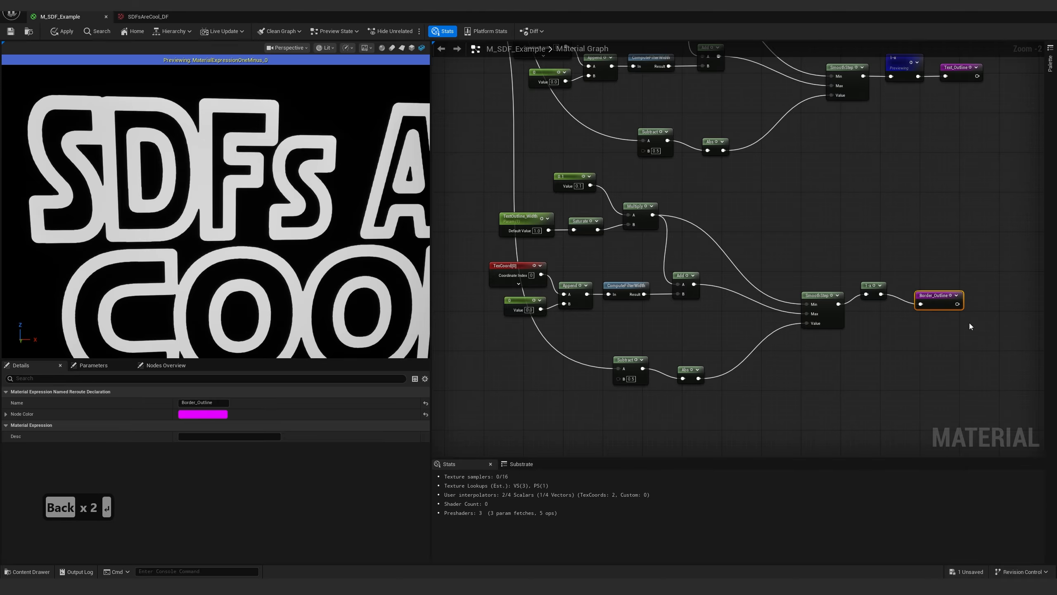
drag(939, 271, 967, 351)
key(space)
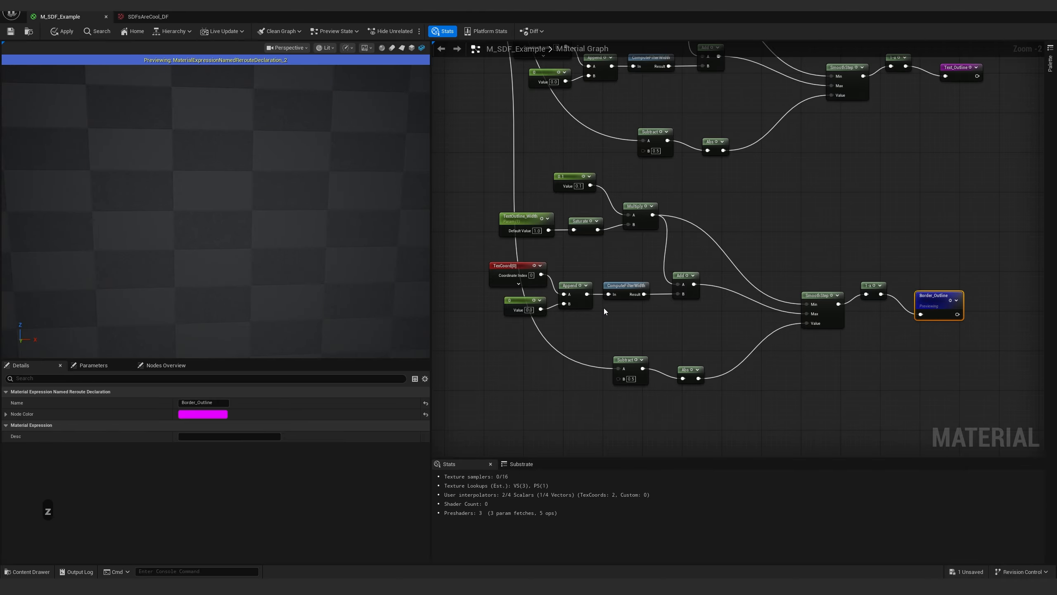
Rename the duplicated chain's width parameter to BorderOutline_Width
scroll(520, 223, up, 3)
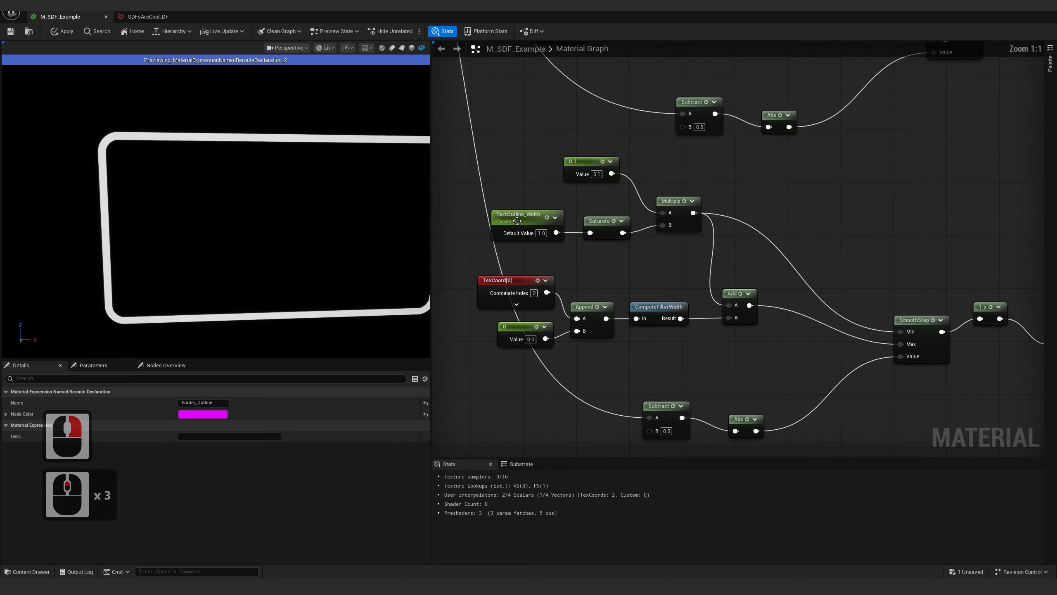
click(510, 214)
click(508, 215)
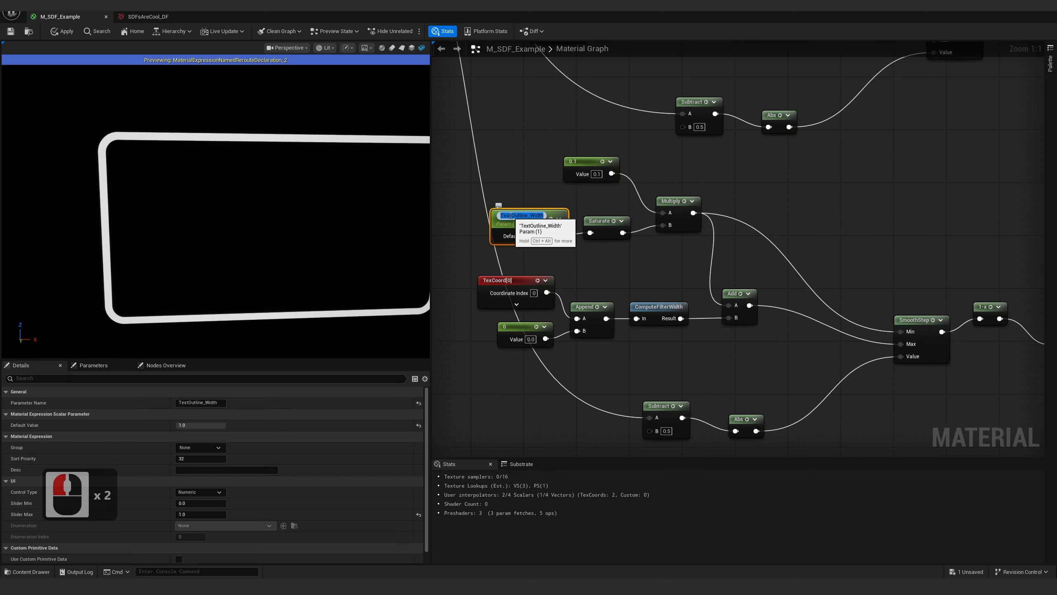
drag(511, 215, 500, 215)
text(Border)
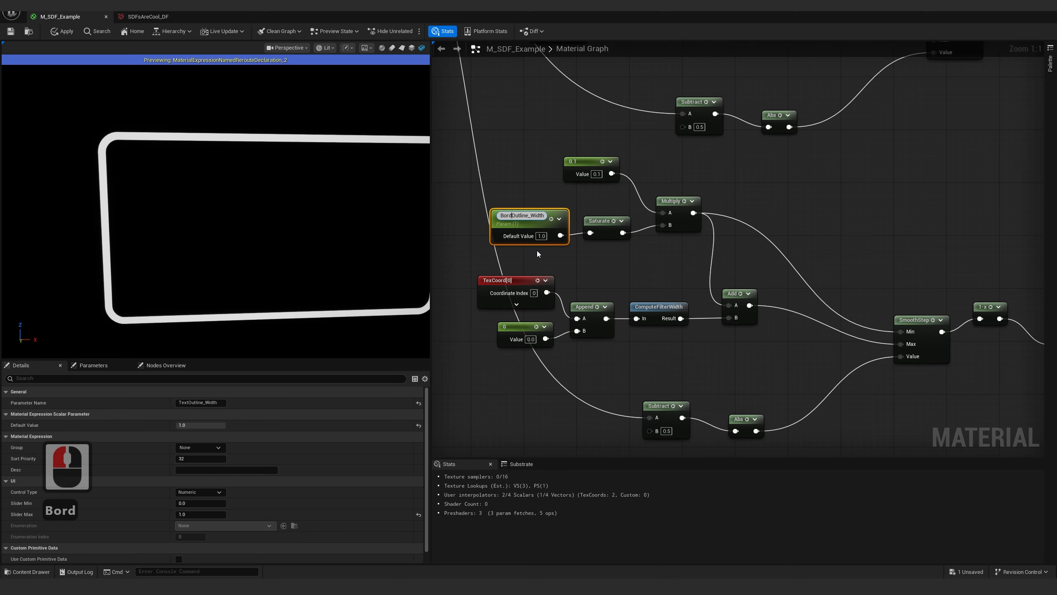
key(Return)
Move the final Substrate material nodes farther away from the outline chains to free graph space
right_drag(700, 252, 571, 232)
scroll(844, 244, down, 7)
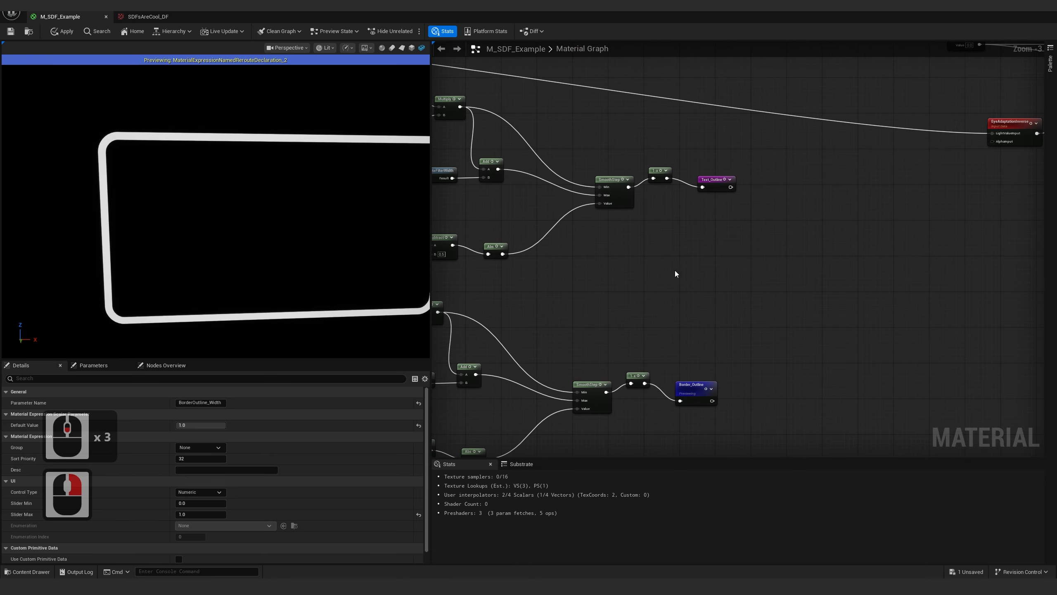
right_drag(692, 292, 677, 169)
drag(613, 111, 737, 314)
click(737, 313)
scroll(761, 287, up, 3)
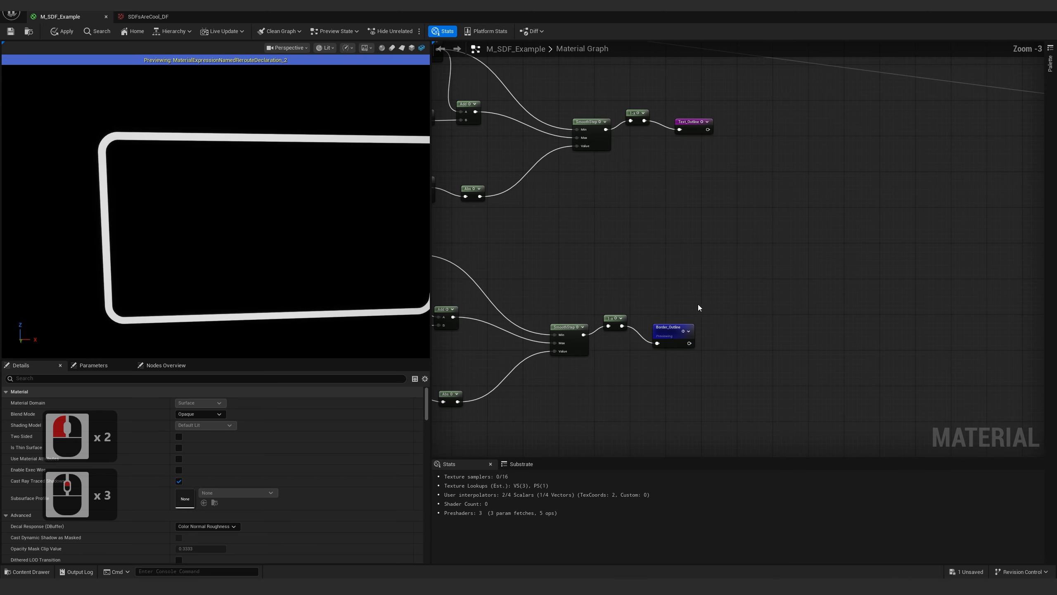
click(672, 334)
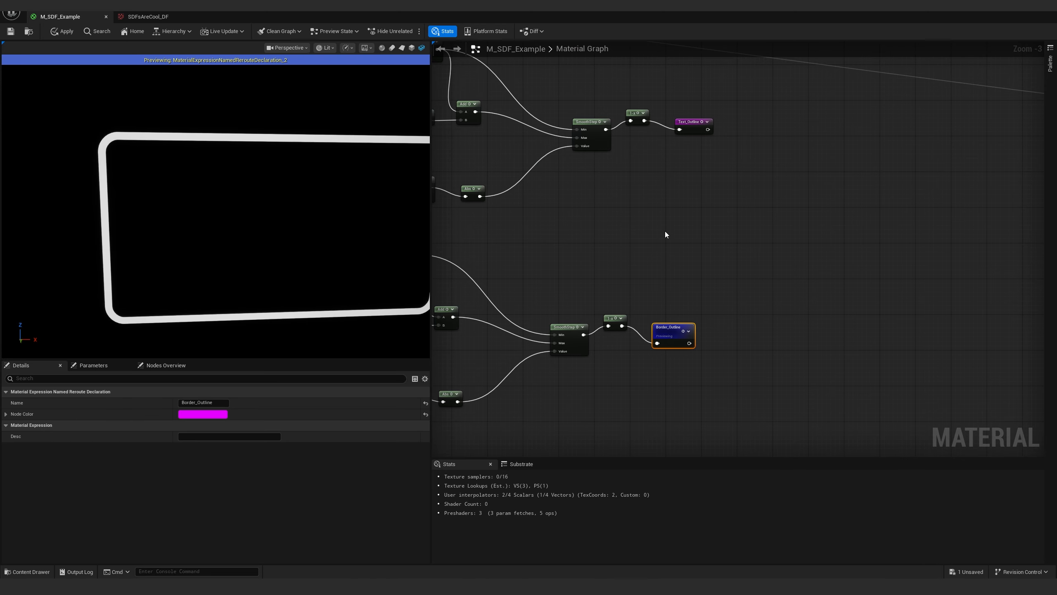
scroll(784, 264, down, 2)
right_drag(783, 265, 641, 318)
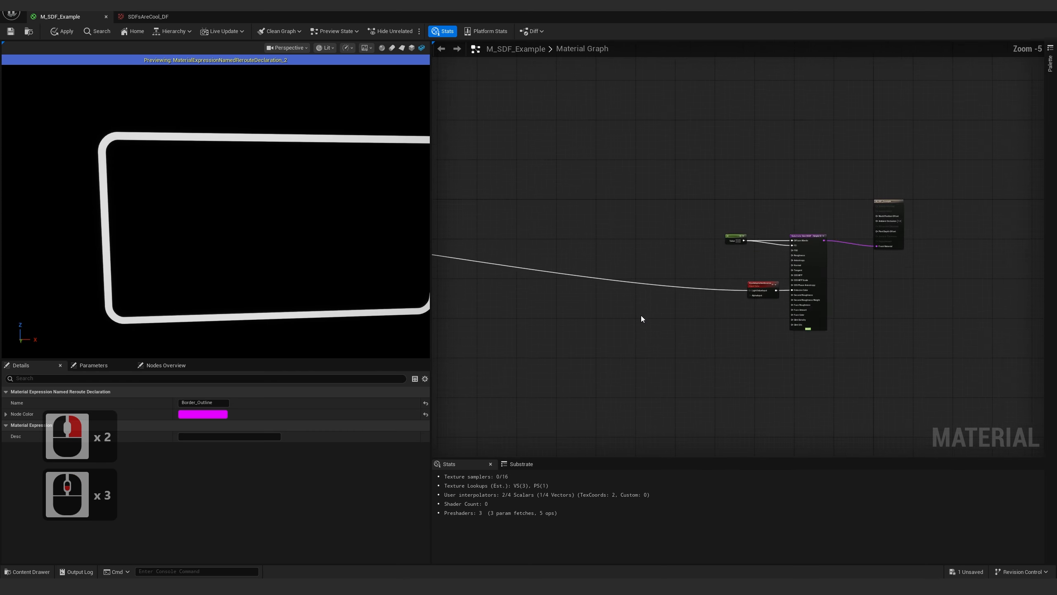
scroll(641, 318, down, 1)
right_drag(578, 302, 615, 257)
scroll(460, 362, up, 2)
Align the OneMinus and named reroute nodes closely behind the SmoothStep node in both outline chains
double_click(759, 199)
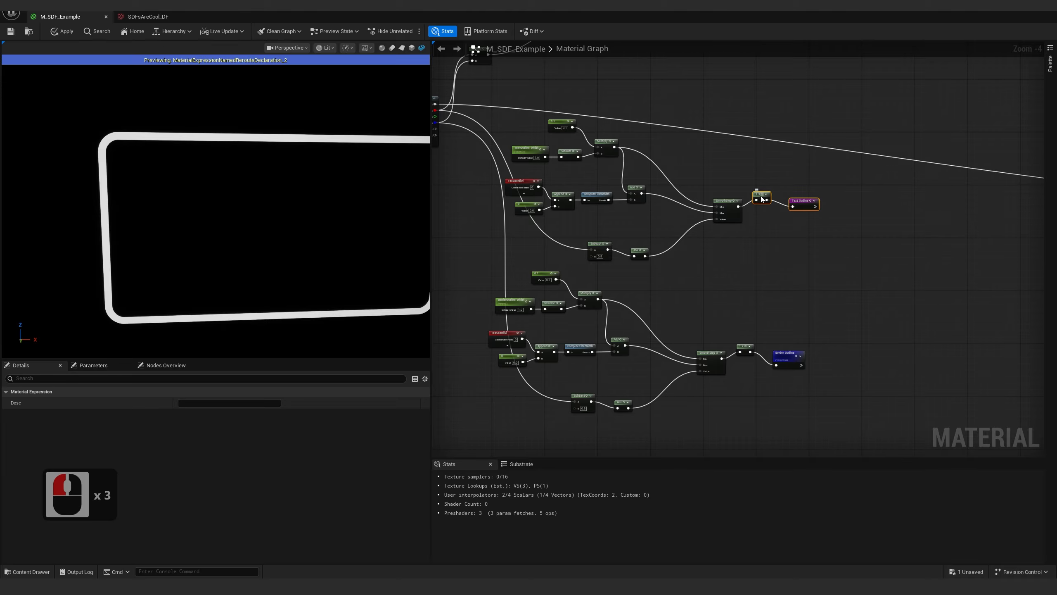
scroll(801, 249, up, 2)
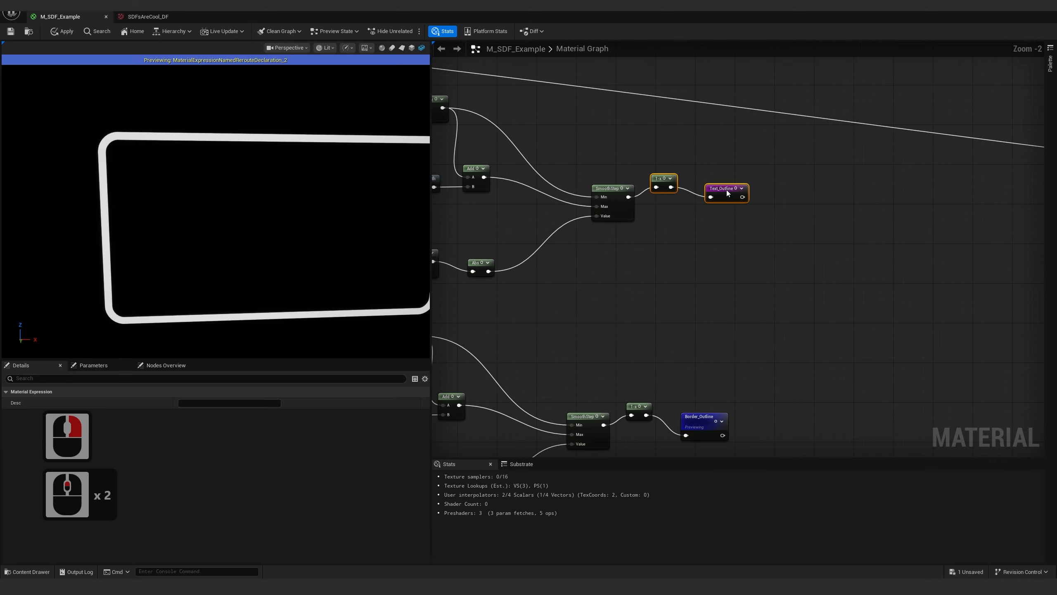
right_drag(727, 190, 746, 230)
drag(732, 189, 657, 190)
drag(786, 201, 697, 187)
right_drag(710, 190, 723, 156)
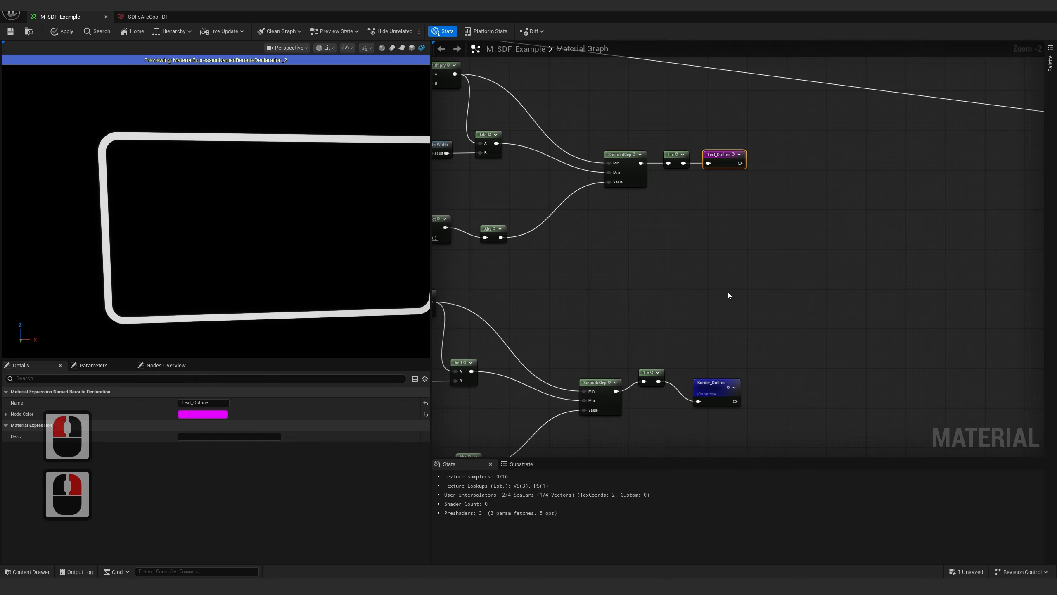
drag(647, 370, 642, 381)
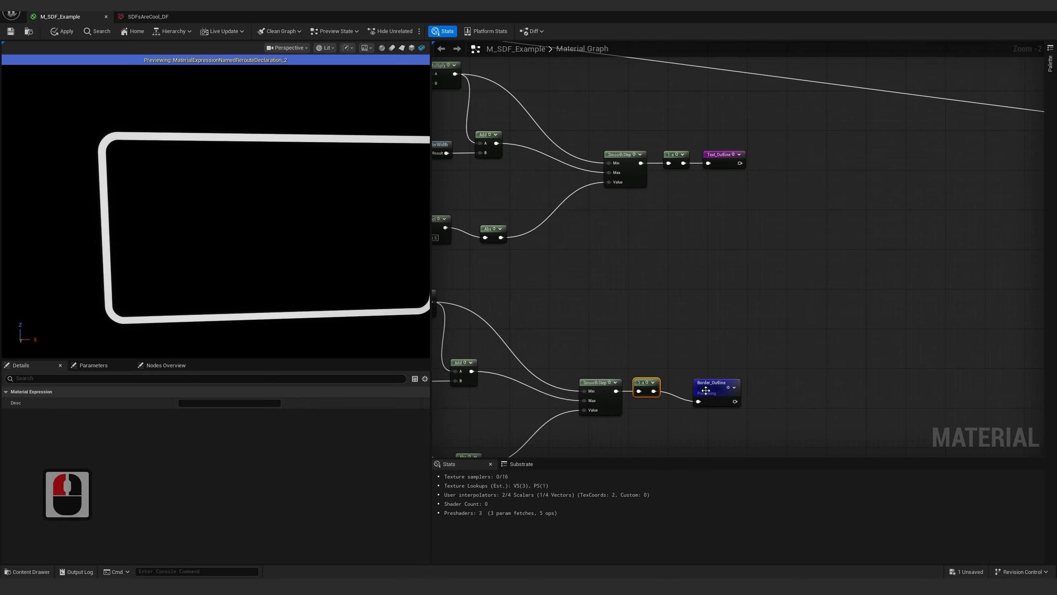
drag(704, 391, 689, 381)
Add a Border_Outline named reroute usage and place it below the Fill and Mask (G) nodes
scroll(695, 370, down, 6)
drag(590, 194, 847, 403)
drag(784, 318, 630, 317)
scroll(737, 227, up, 4)
right_click(736, 227)
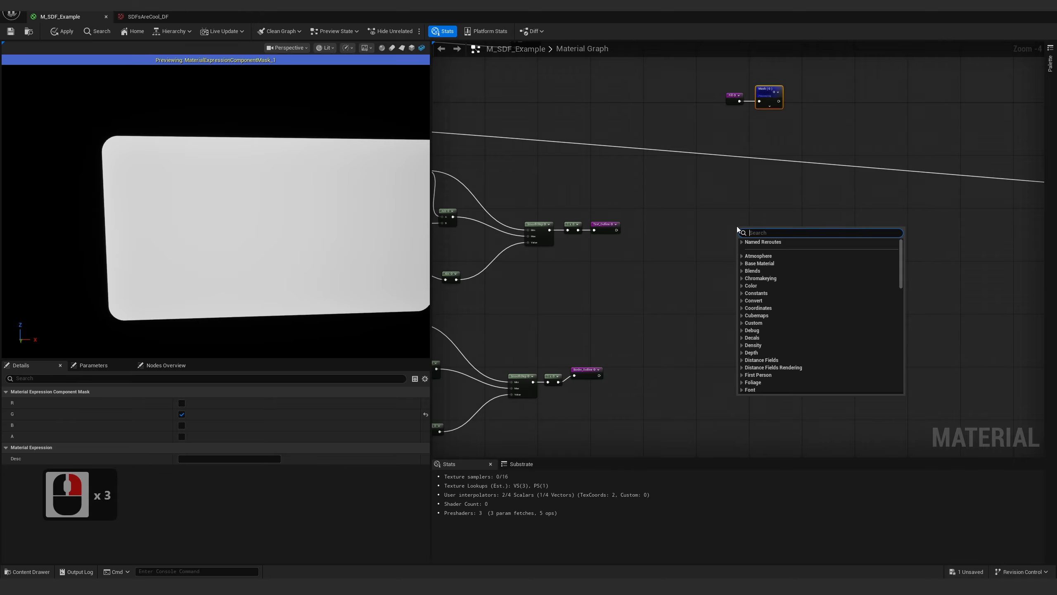
text(border)
key(Return)
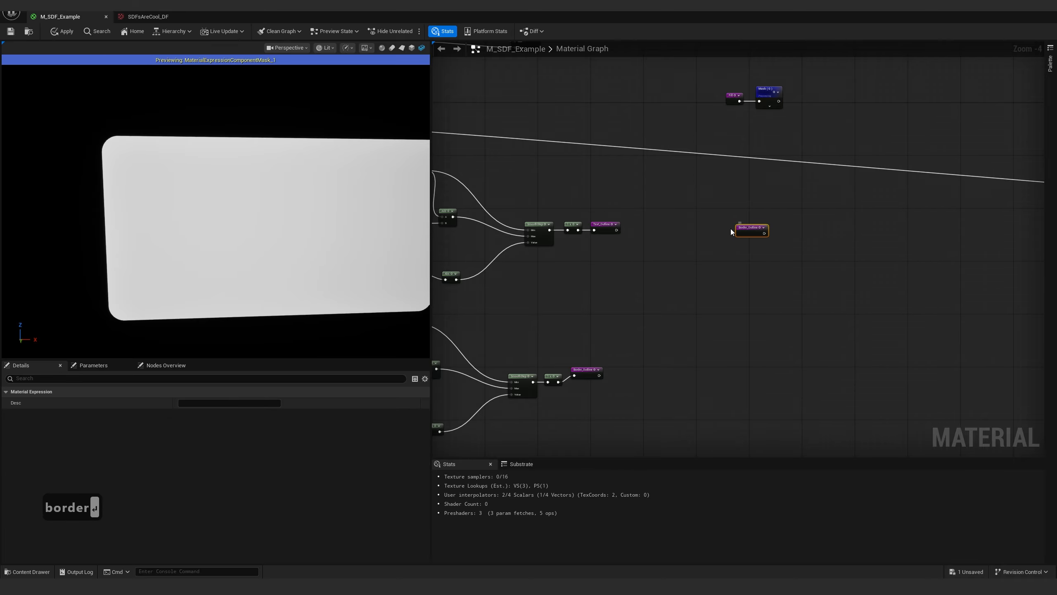
drag(745, 230, 737, 122)
scroll(789, 118, up, 3)
right_drag(789, 119, 659, 232)
scroll(659, 231, up, 2)
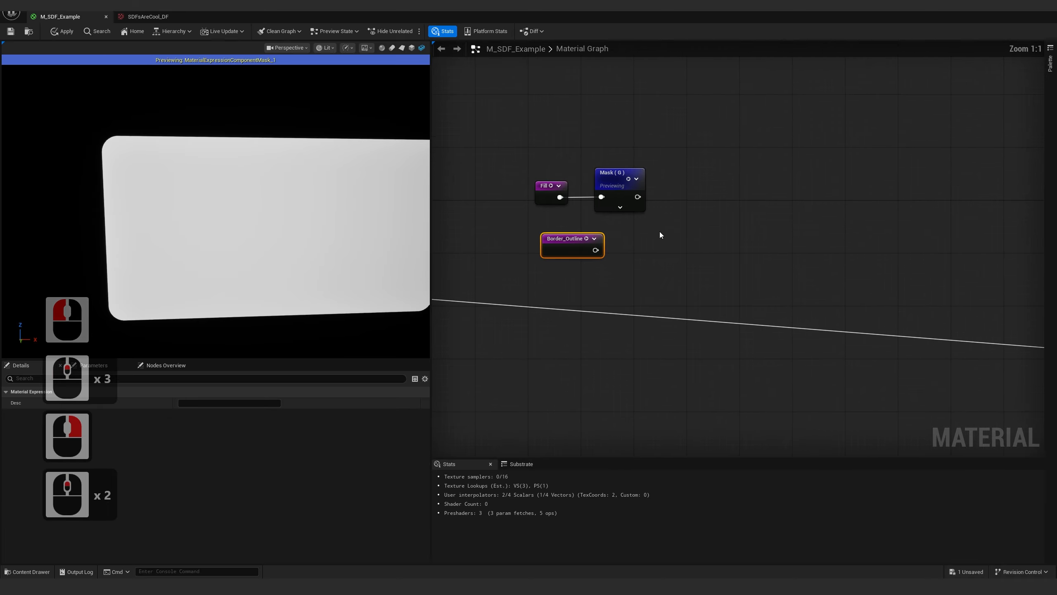
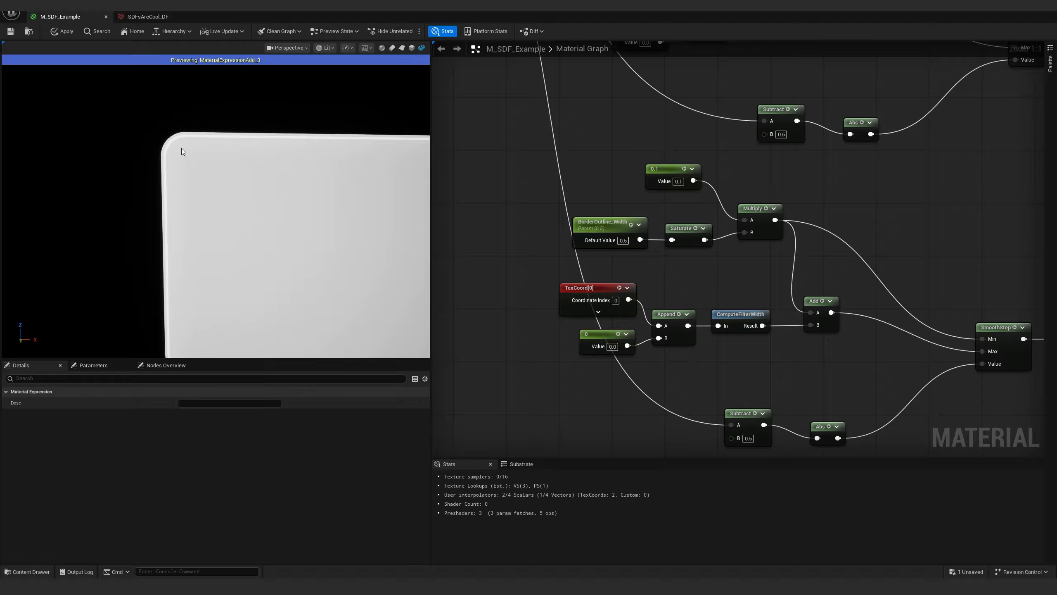
Set the Constant that scales BorderOutline_Width in the border outline chain to 0.15
click(624, 240)
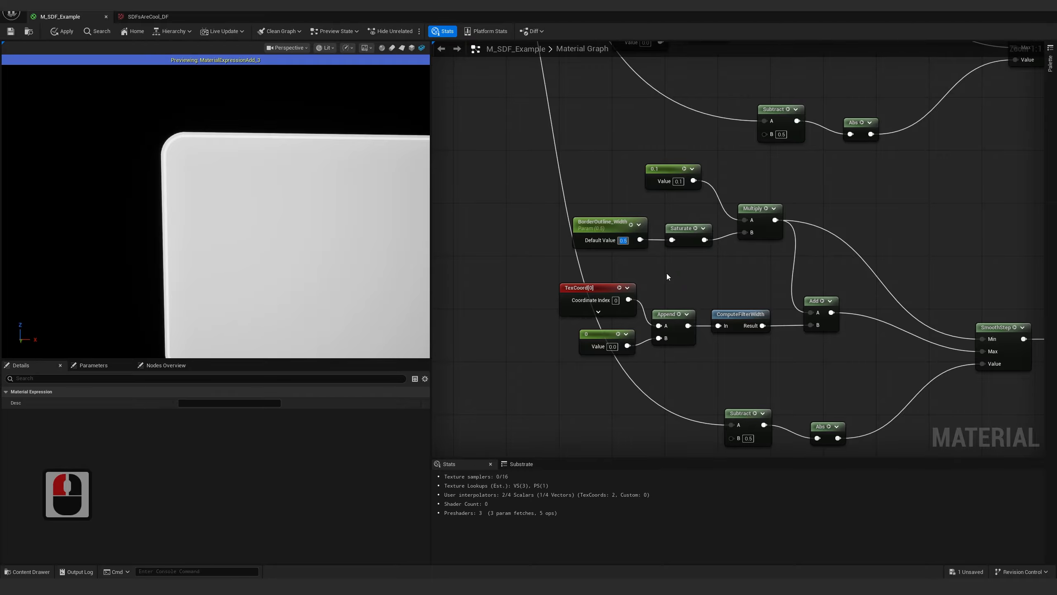
scroll(745, 264, down, 3)
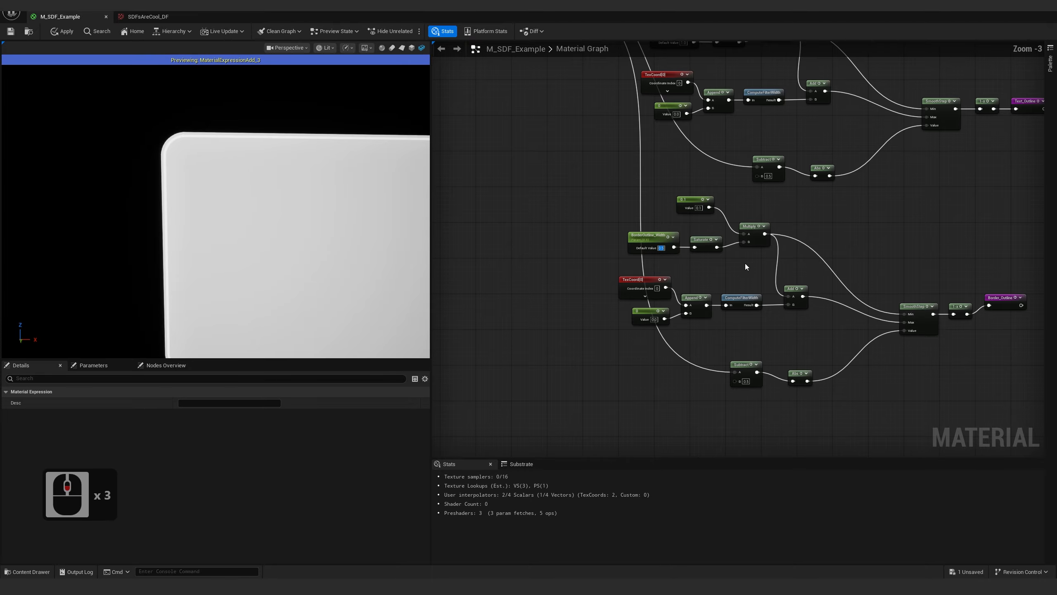
scroll(687, 207, up, 3)
click(699, 200)
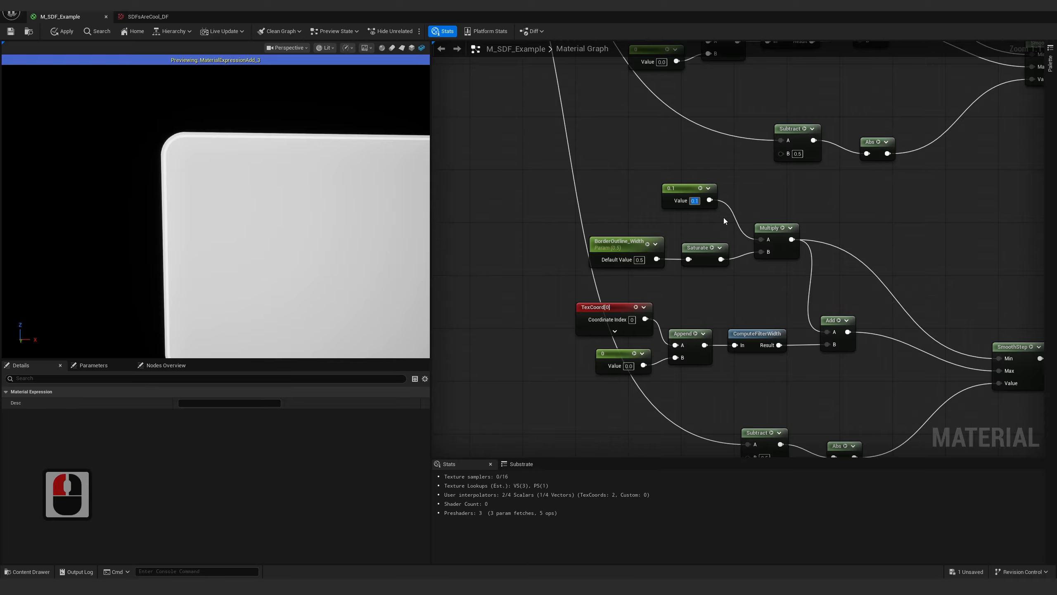
key(Right)
text(5)
key(Return)
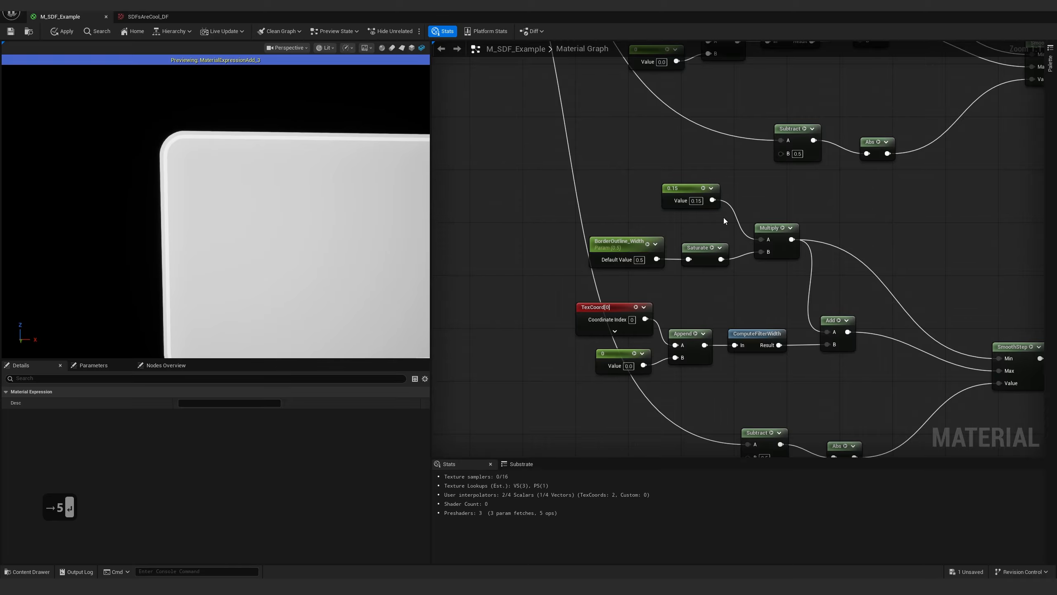
scroll(745, 227, down, 4)
right_drag(866, 220, 632, 259)
scroll(700, 274, up, 5)
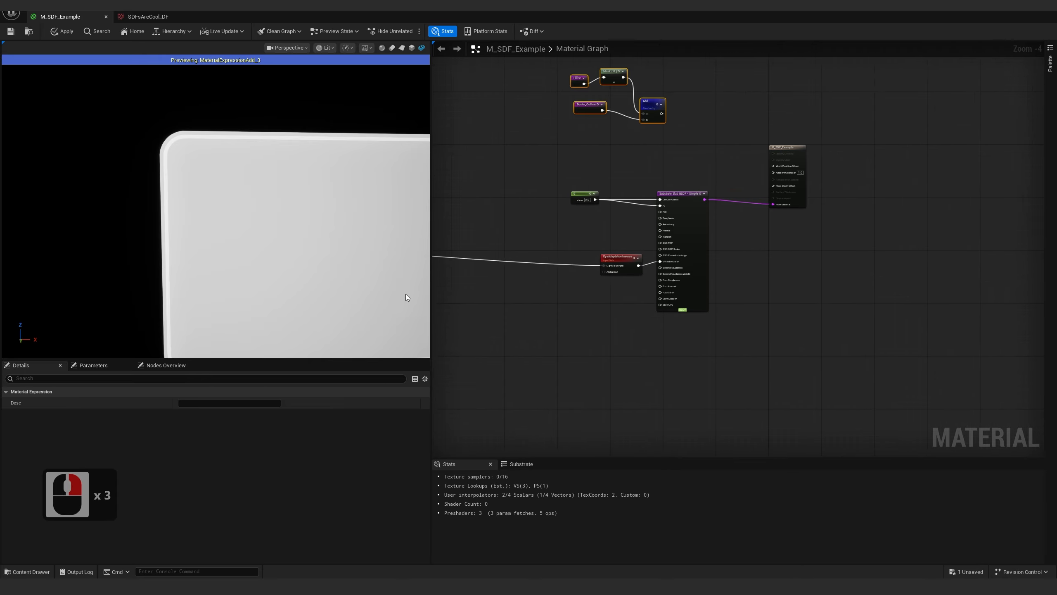
Run the Add result through a Saturate node into the material's Opacity Mask input and save the material
drag(727, 282, 764, 297)
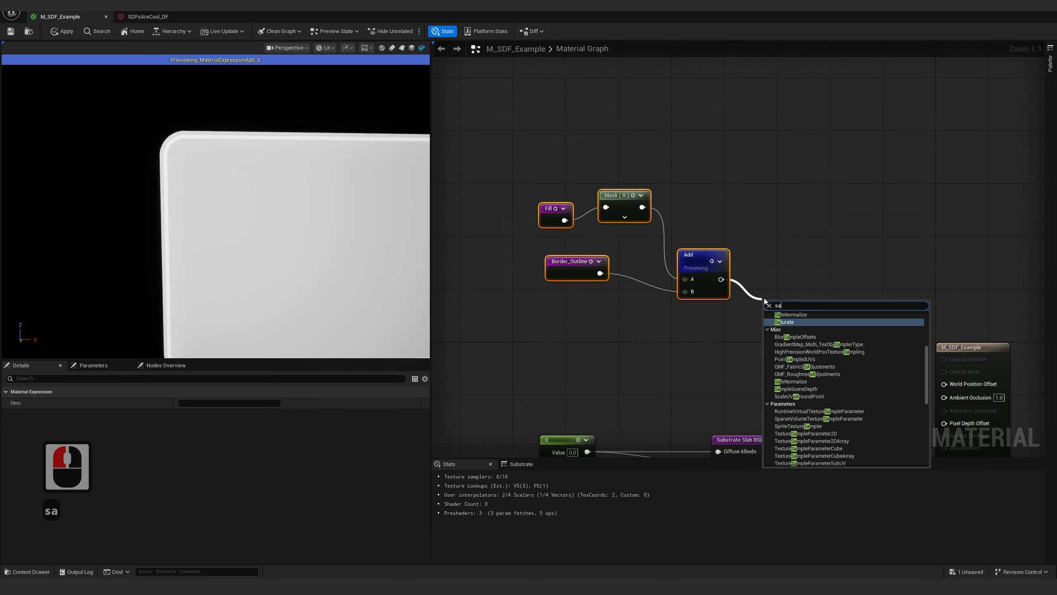
text(sat)
click(786, 359)
right_drag(786, 358, 691, 293)
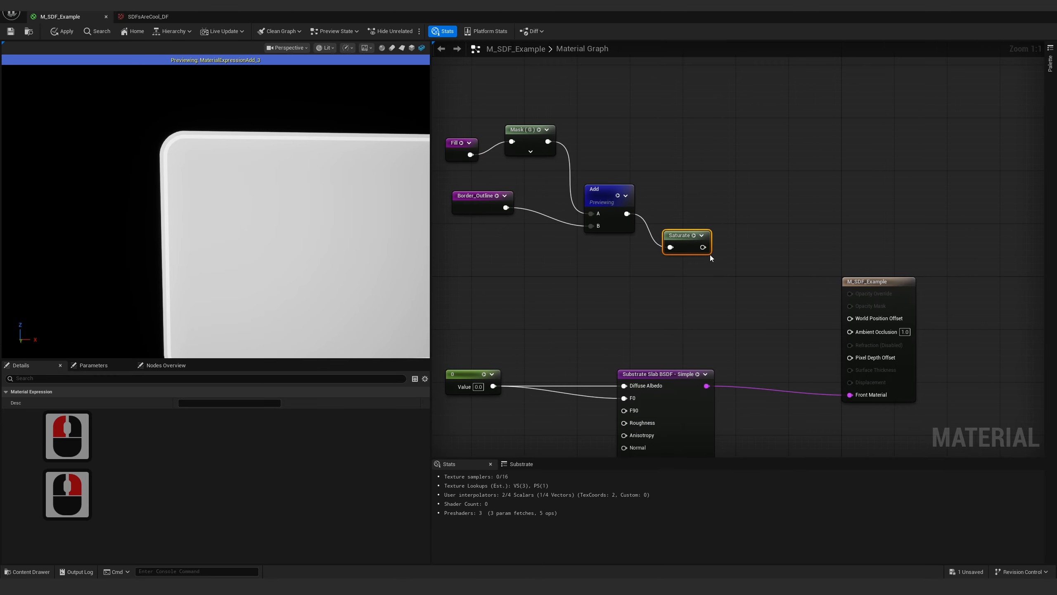
drag(702, 247, 851, 306)
scroll(729, 331, down, 5)
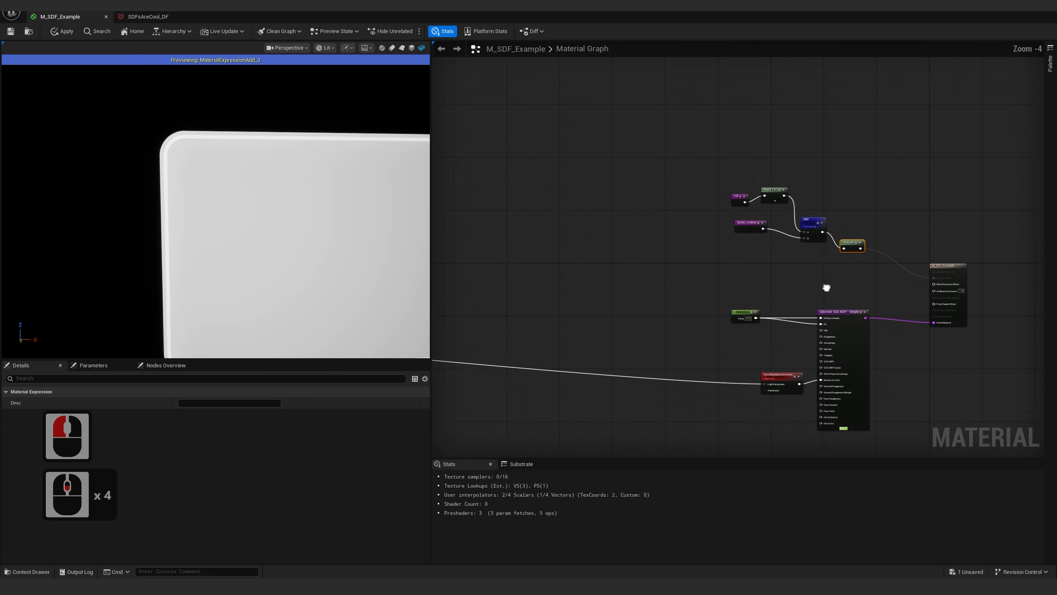
key(ctrl+s)
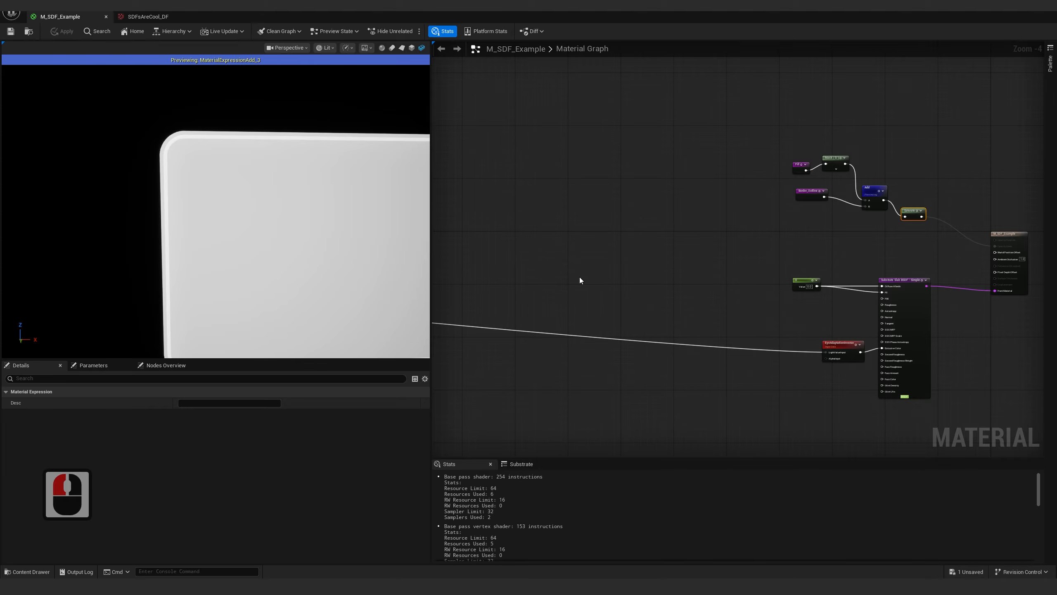
Set the material's Blend Mode to Masked
click(580, 277)
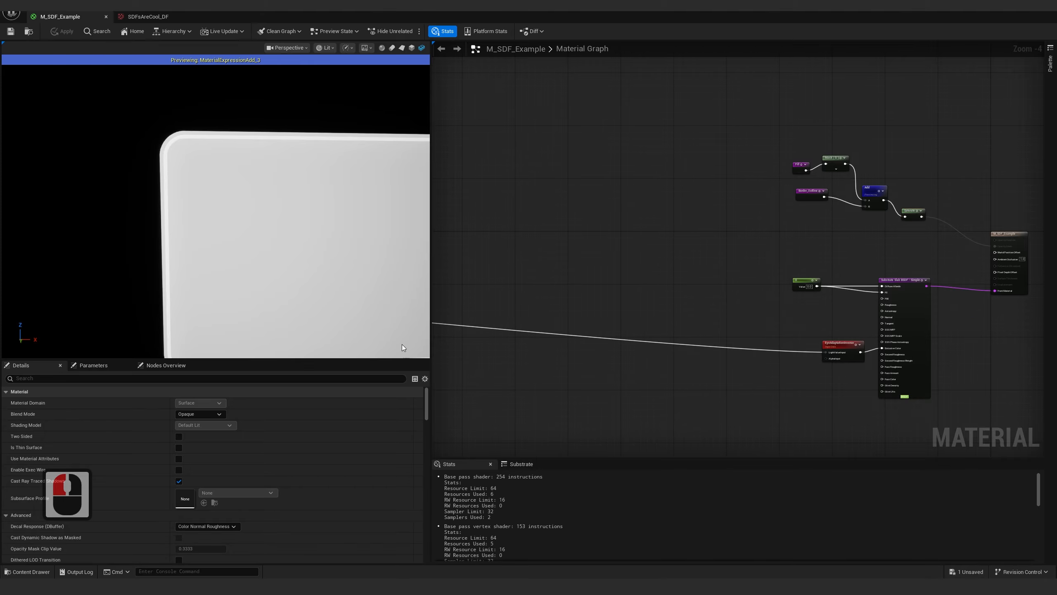
click(618, 196)
click(184, 414)
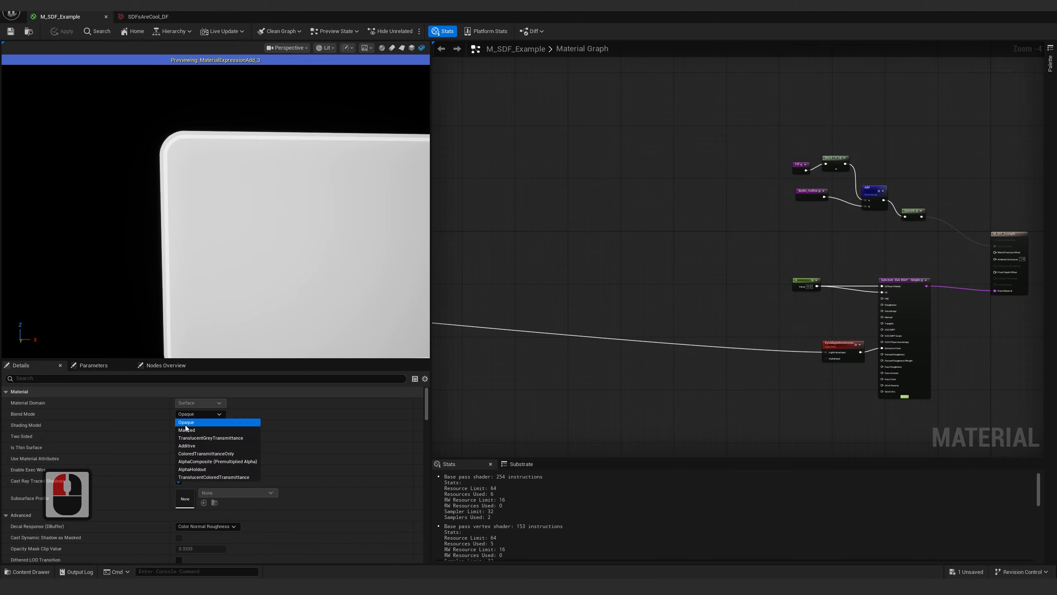
click(213, 430)
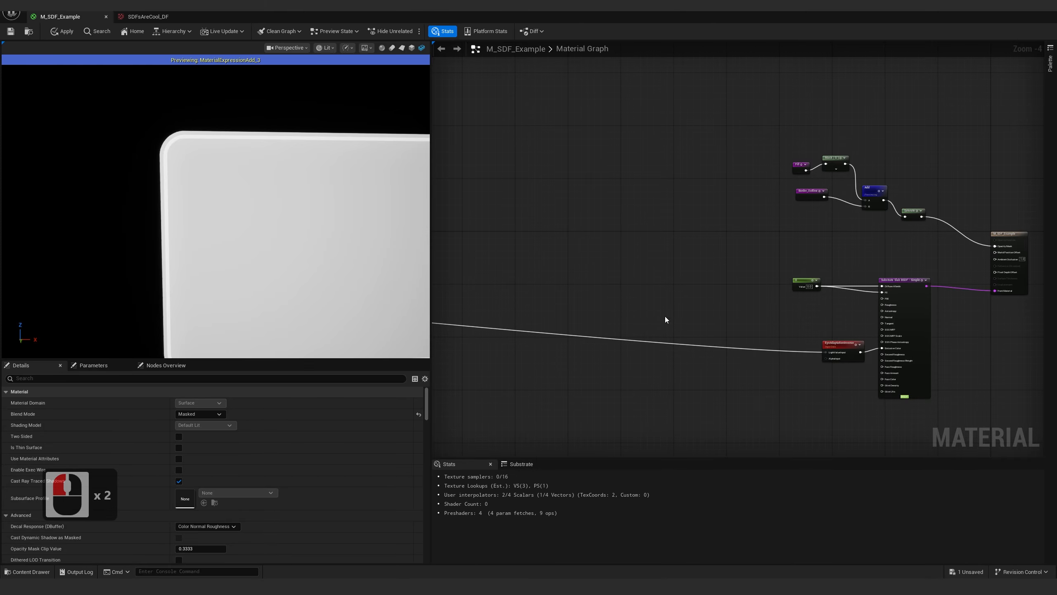
Stop previewing the Add node and inspect the full material on the preview mesh
click(873, 199)
key(z)
scroll(369, 265, down, 3)
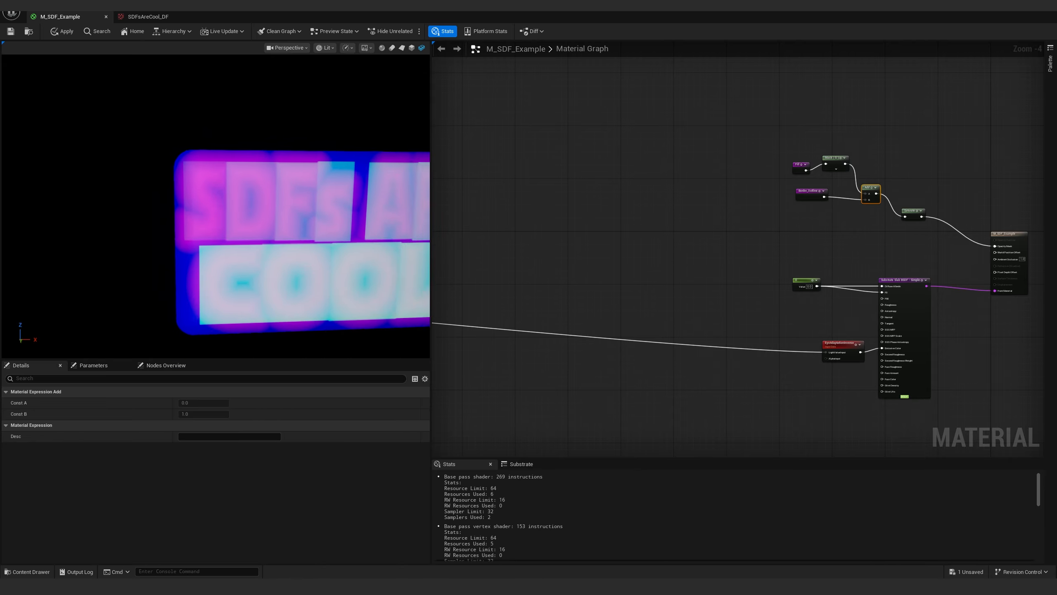
mouse_move(369, 265)
mouse_down()
mouse_move(337, 266)
mouse_move(408, 266)
mouse_move(383, 269)
mouse_up()
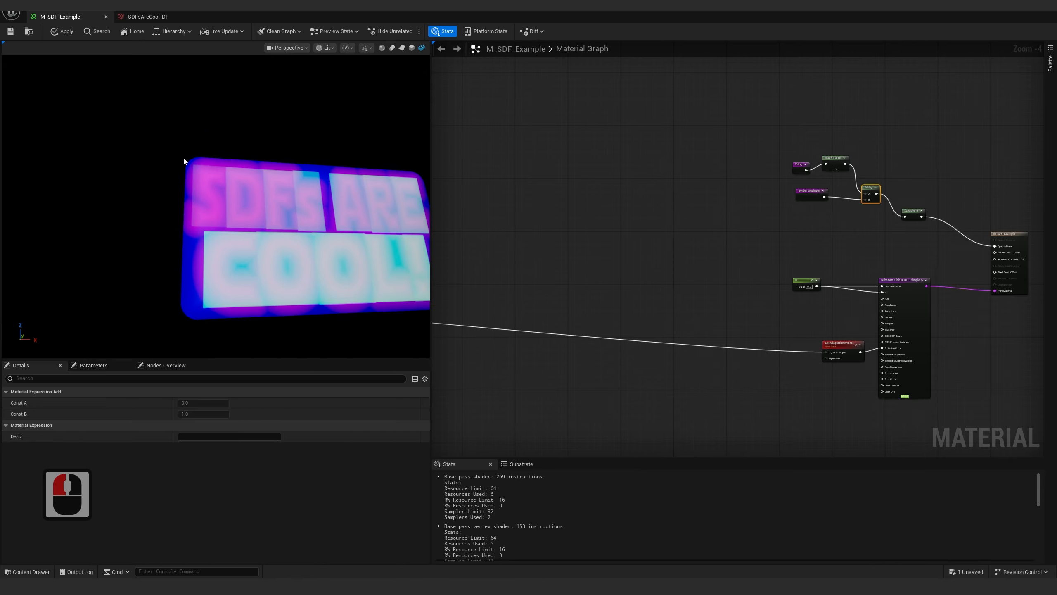
mouse_move(223, 183)
mouse_down()
mouse_move(266, 183)
mouse_move(223, 182)
mouse_up()
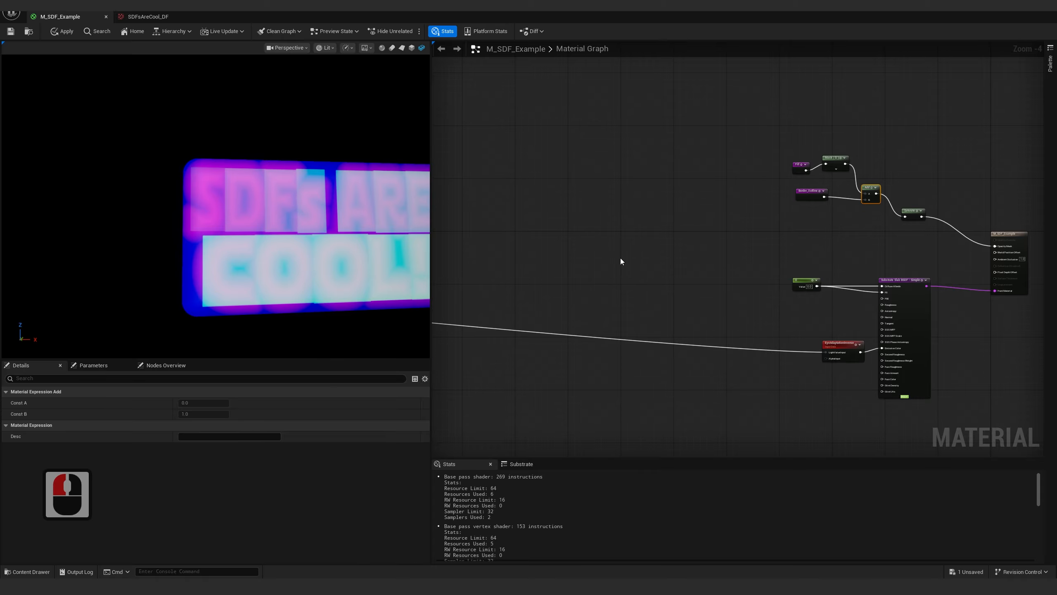
Align the Mask (G) node with the Fill reroute usage that feeds the opacity mask chain
scroll(872, 234, down, 3)
right_drag(614, 238, 718, 199)
scroll(784, 267, up, 3)
scroll(687, 266, up, 2)
scroll(714, 225, down, 2)
right_drag(975, 216, 684, 262)
right_drag(850, 245, 508, 257)
scroll(723, 154, up, 3)
click(725, 156)
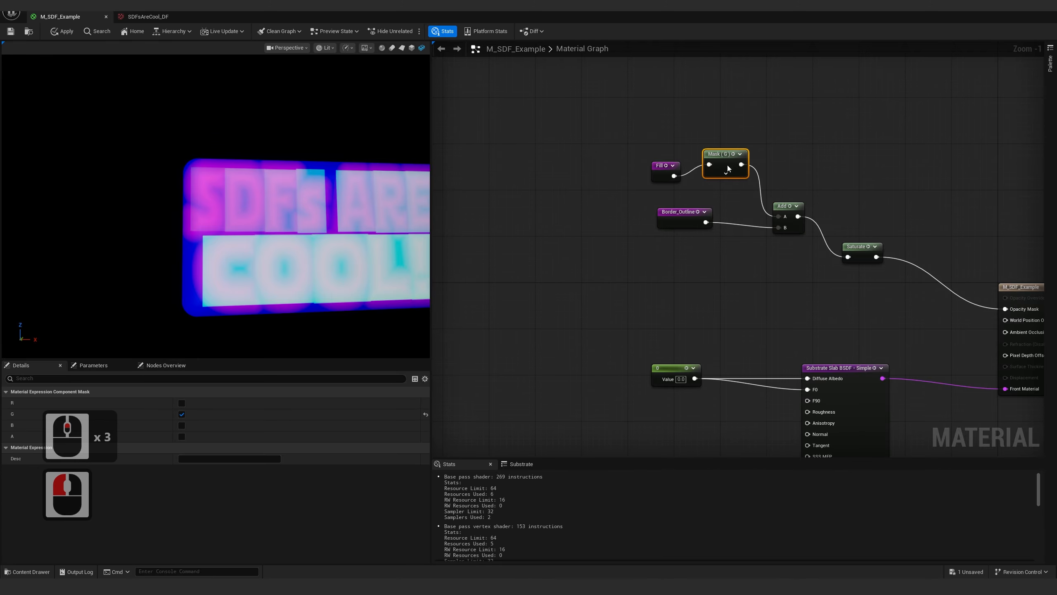
drag(727, 167, 728, 179)
Copy the Fill named reroute usage into the empty graph area between the fill and text outline chains
right_drag(615, 227, 819, 223)
scroll(819, 224, down, 3)
right_drag(506, 315, 798, 258)
right_drag(769, 249, 540, 258)
right_drag(874, 221, 524, 253)
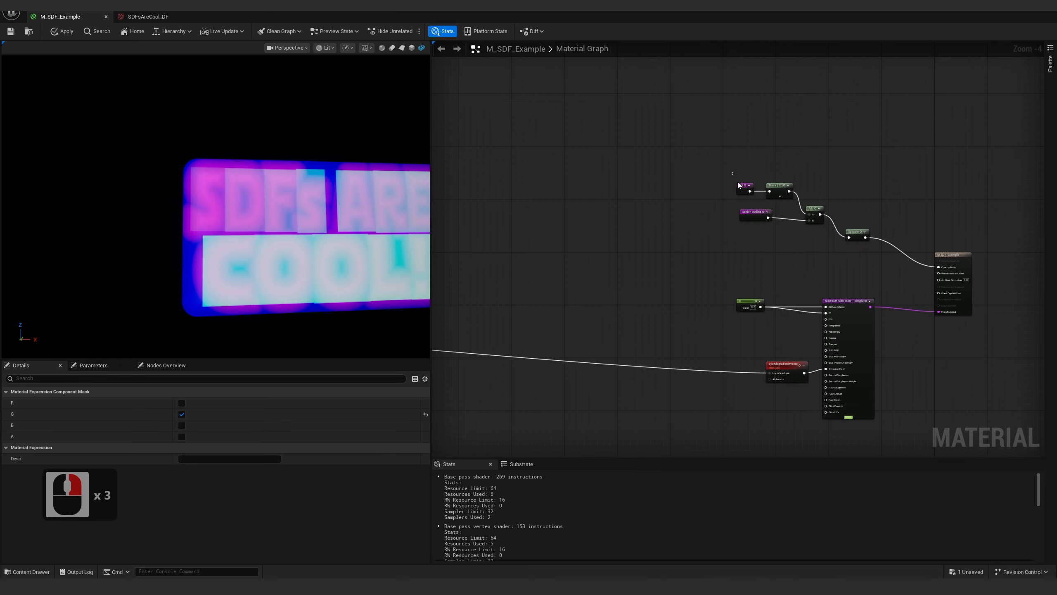
click(739, 187)
key(ctrl+c)
right_drag(694, 213, 993, 203)
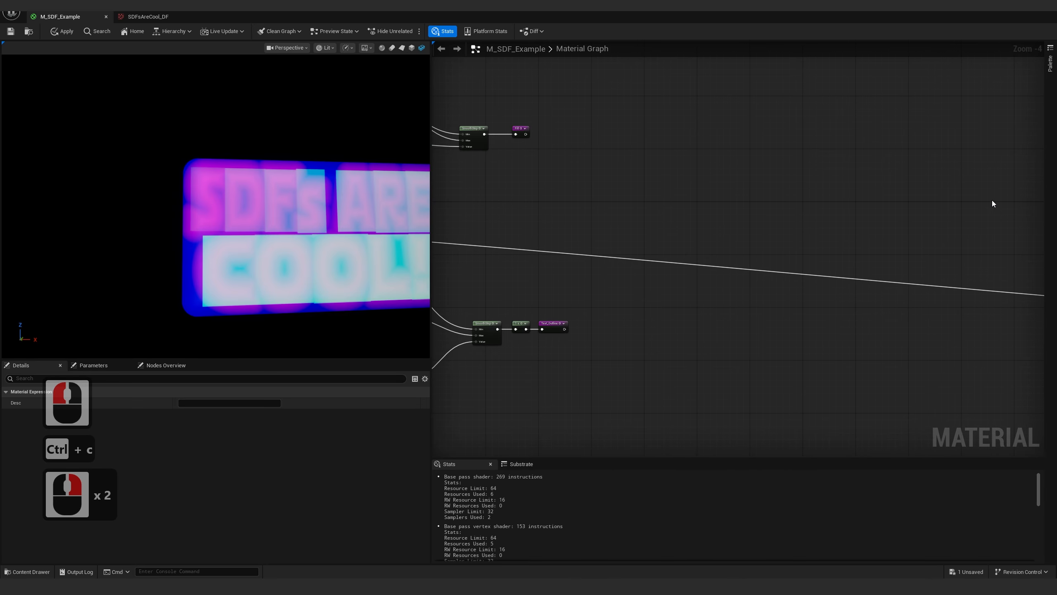
click(731, 207)
key(ctrl+v)
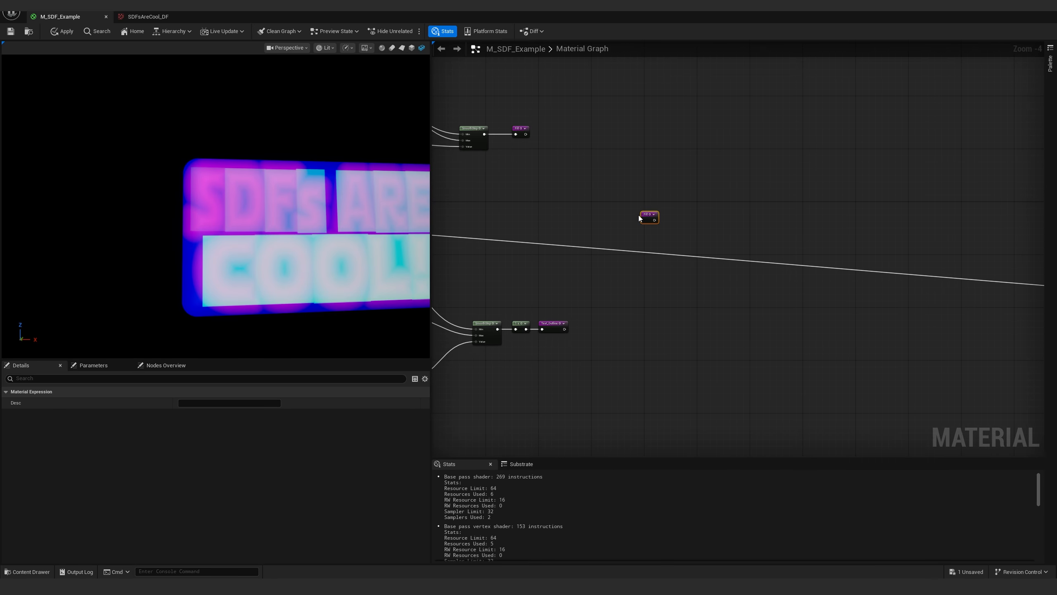
click(644, 217)
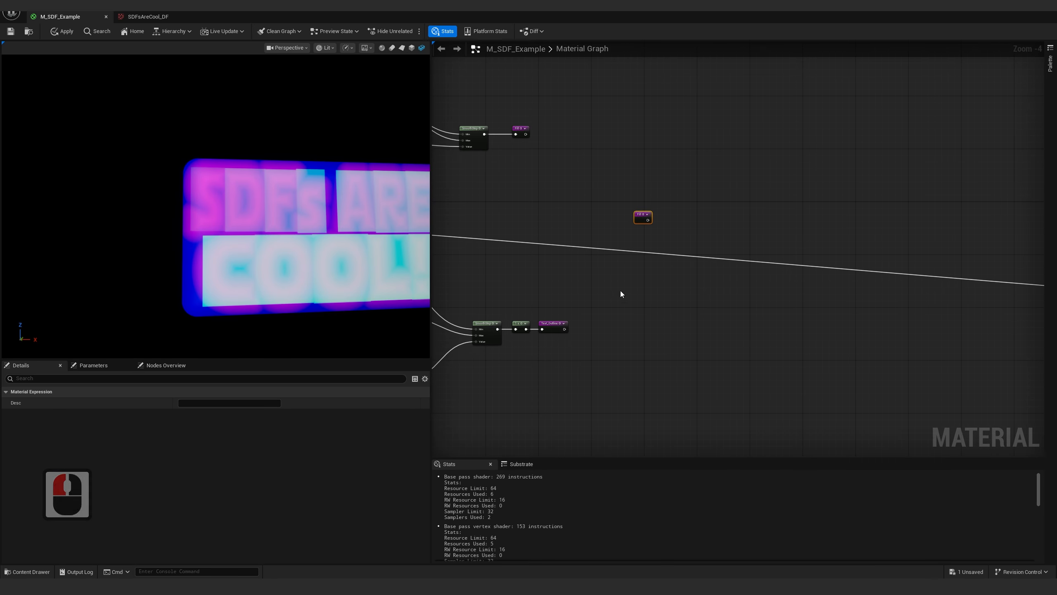
Add a Text_Outline named reroute usage near the copied Fill node and preview it
right_click(663, 305)
text(text)
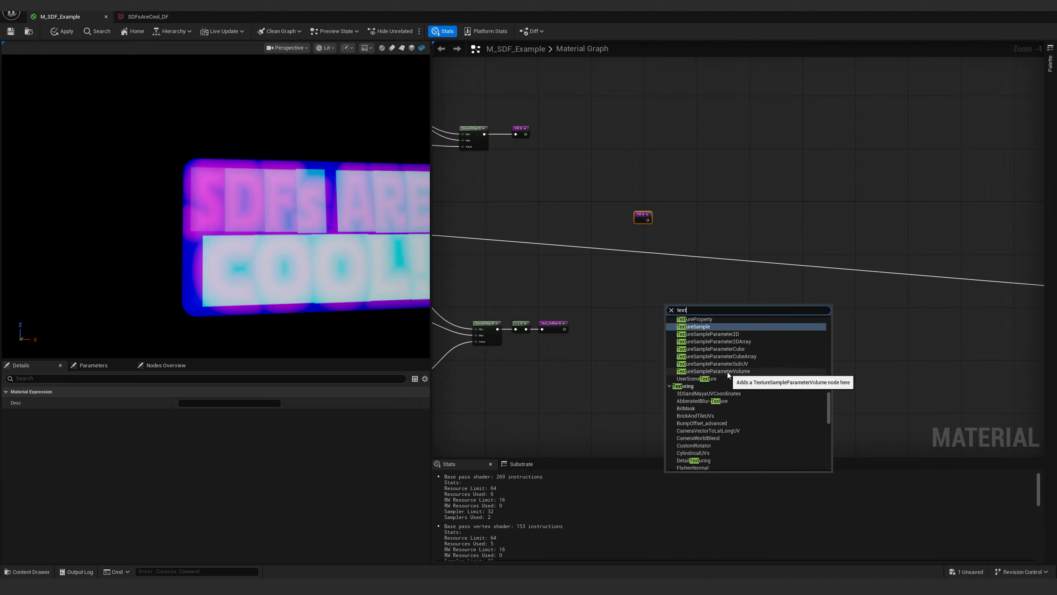
text( out)
click(690, 326)
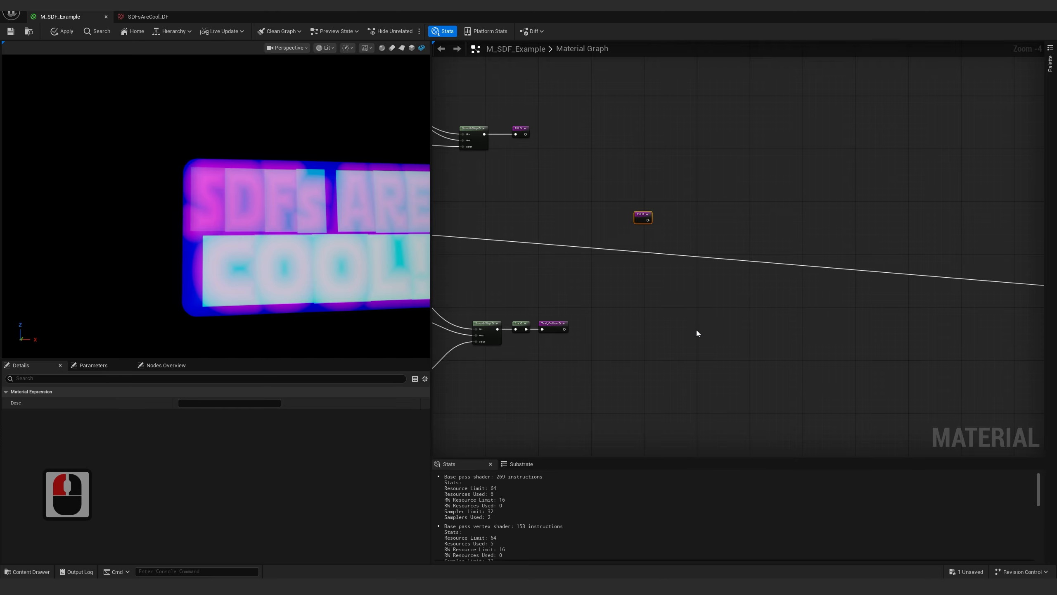
click(674, 315)
key(space)
drag(693, 287, 732, 211)
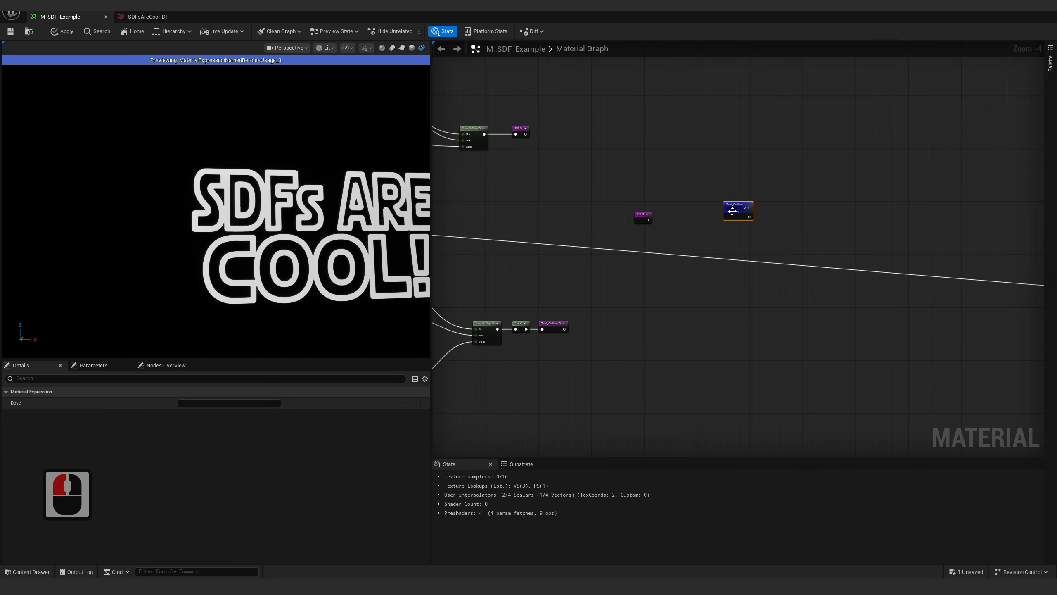
Set the TextOutline_Width parameter's default value to 0.5
scroll(683, 348, up, 7)
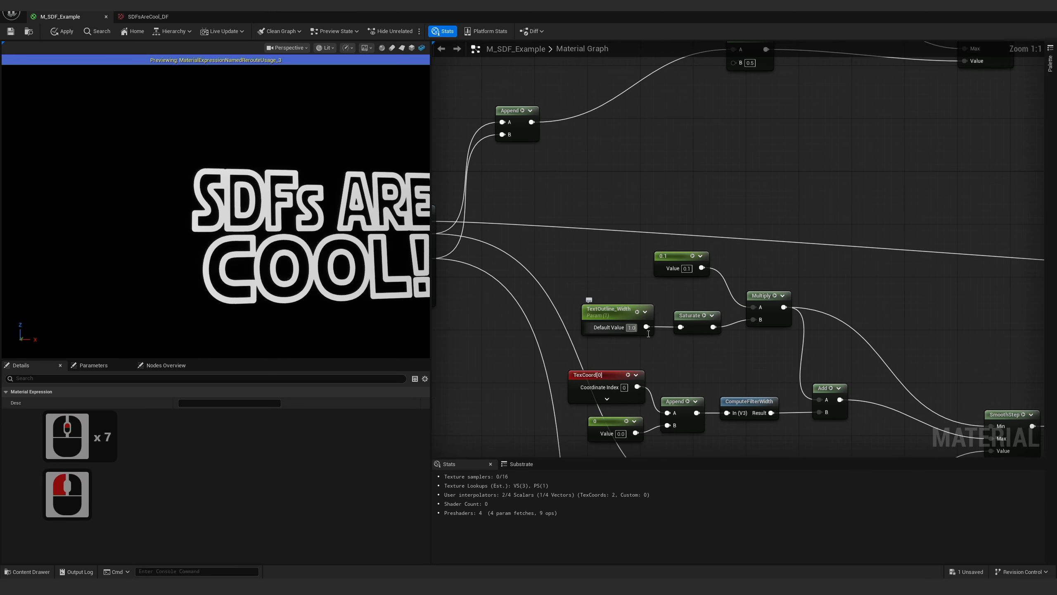
key(ctrl+a)
text(0.5)
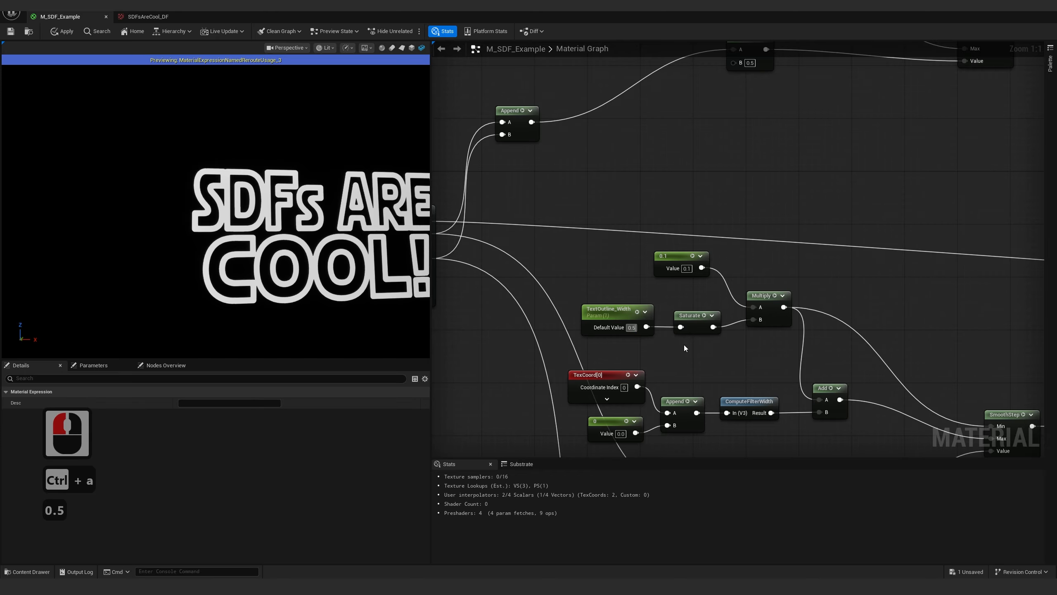
key(Return)
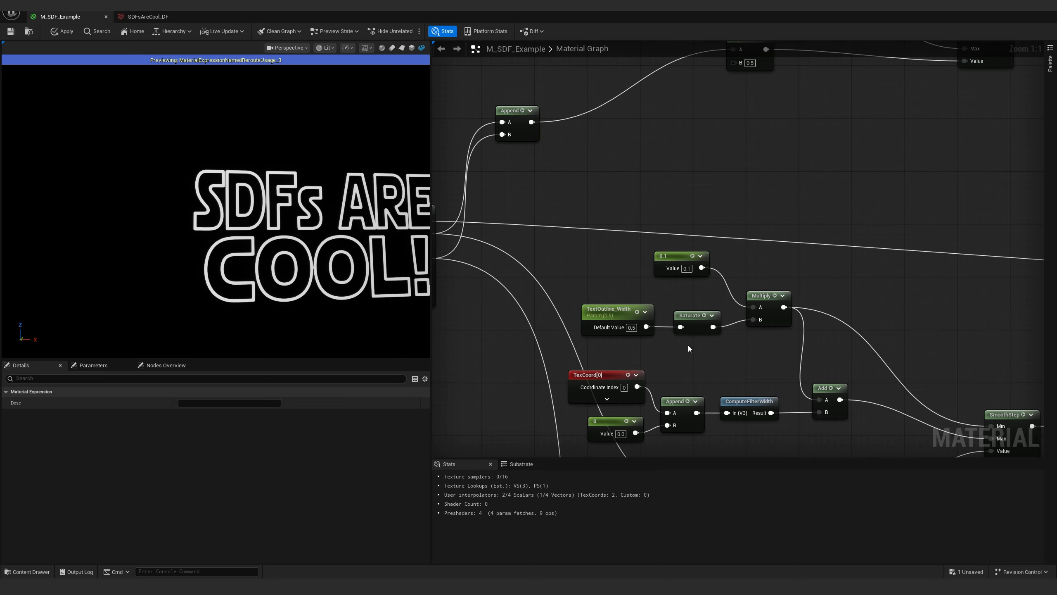
Attach a ComponentMask to the copied Fill usage, preview it, and keep only its R channel enabled
scroll(862, 290, down, 3)
right_drag(862, 290, 775, 290)
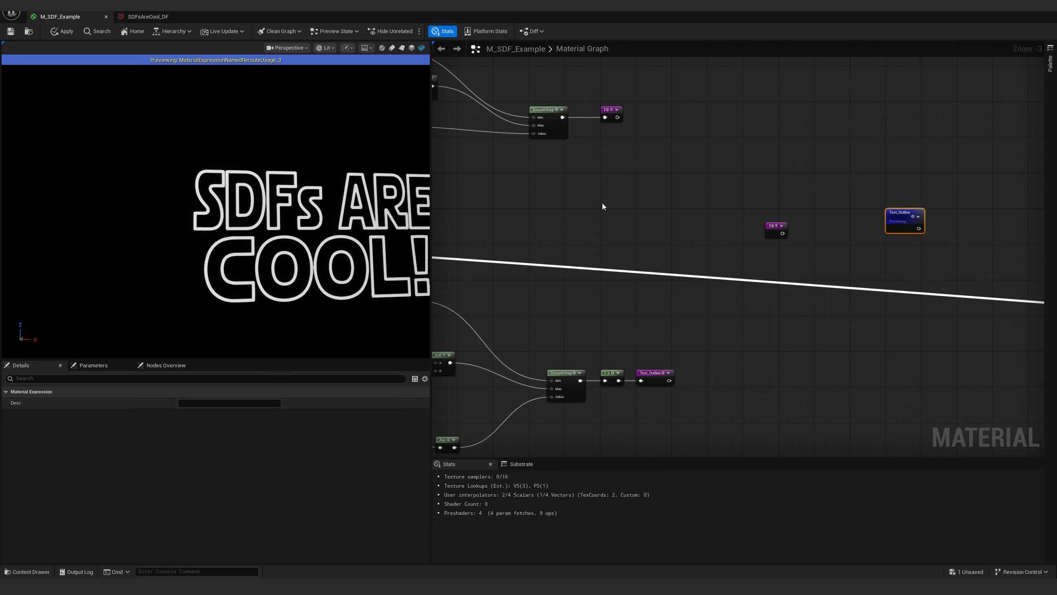
right_drag(603, 207, 669, 207)
right_drag(898, 234, 708, 236)
scroll(708, 236, up, 2)
drag(628, 228, 507, 215)
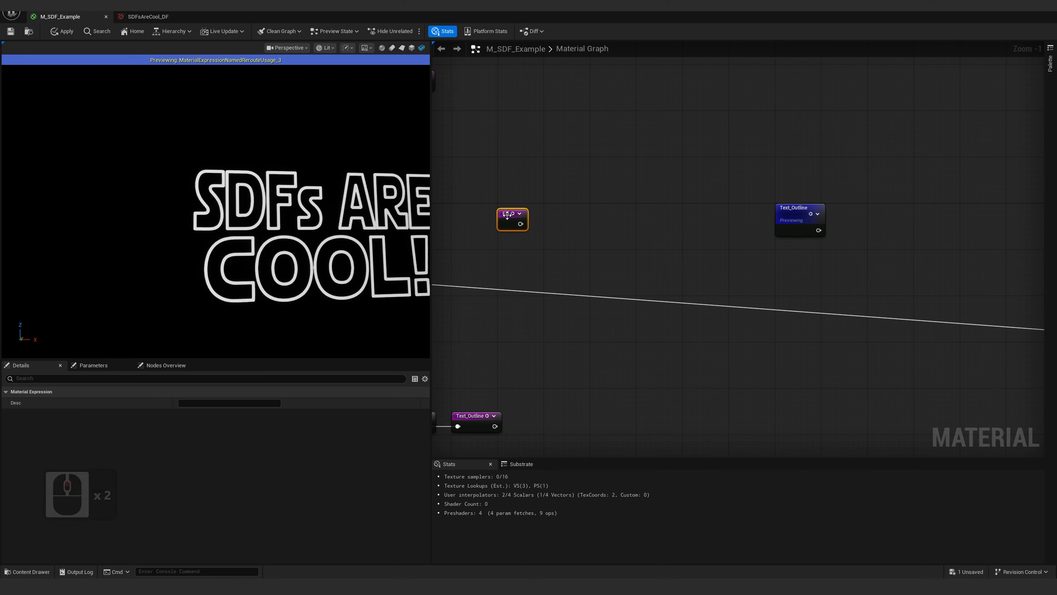
right_drag(507, 215, 588, 220)
drag(601, 208, 632, 230)
text(mask)
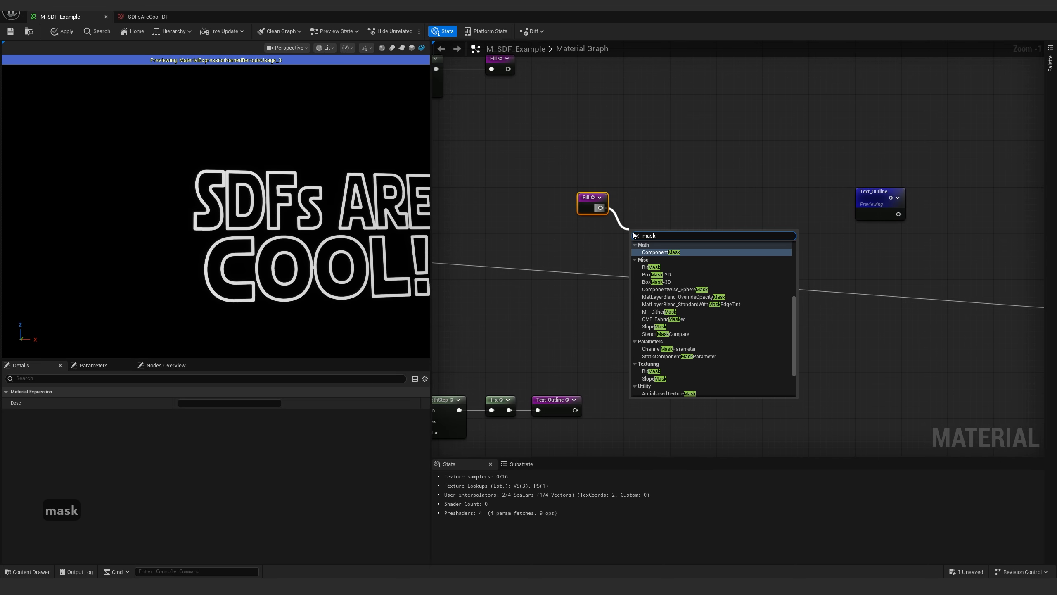
click(657, 251)
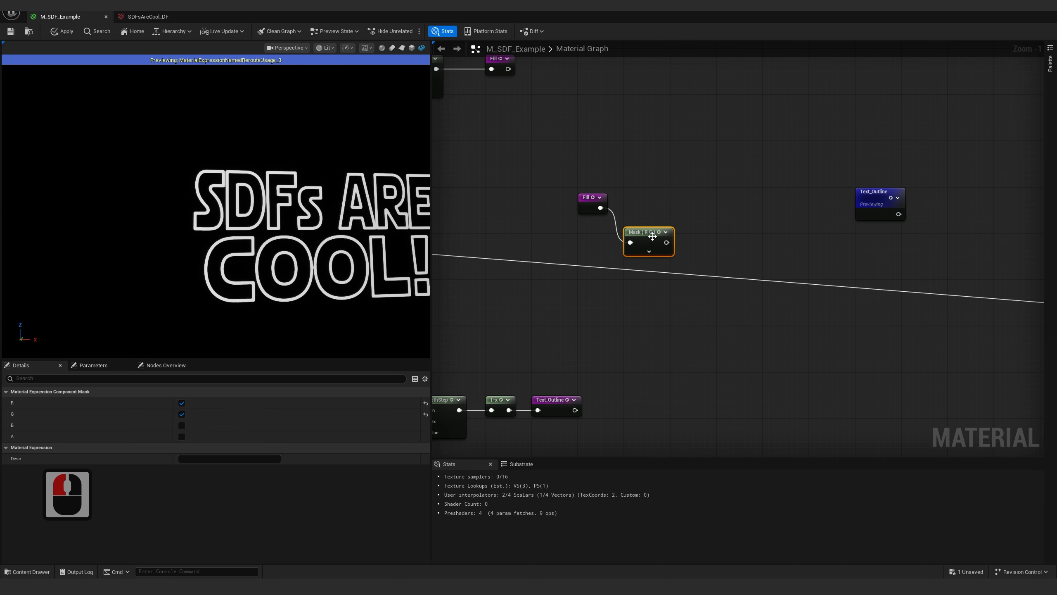
key(space)
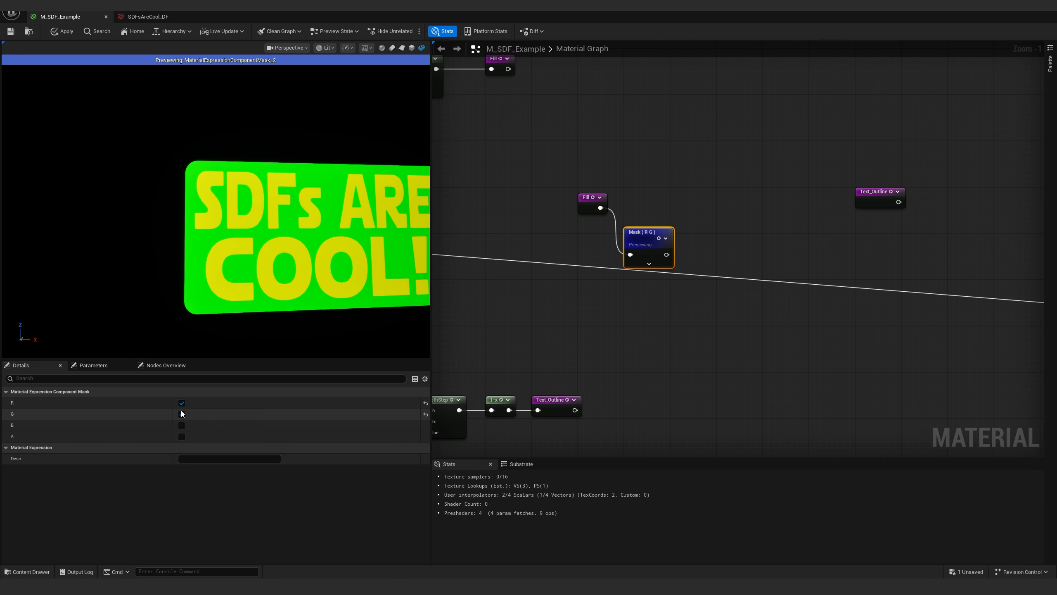
click(181, 413)
Place the Mask (R) node beside the copied Fill usage and the Text_Outline usage below it
right_drag(557, 312, 639, 295)
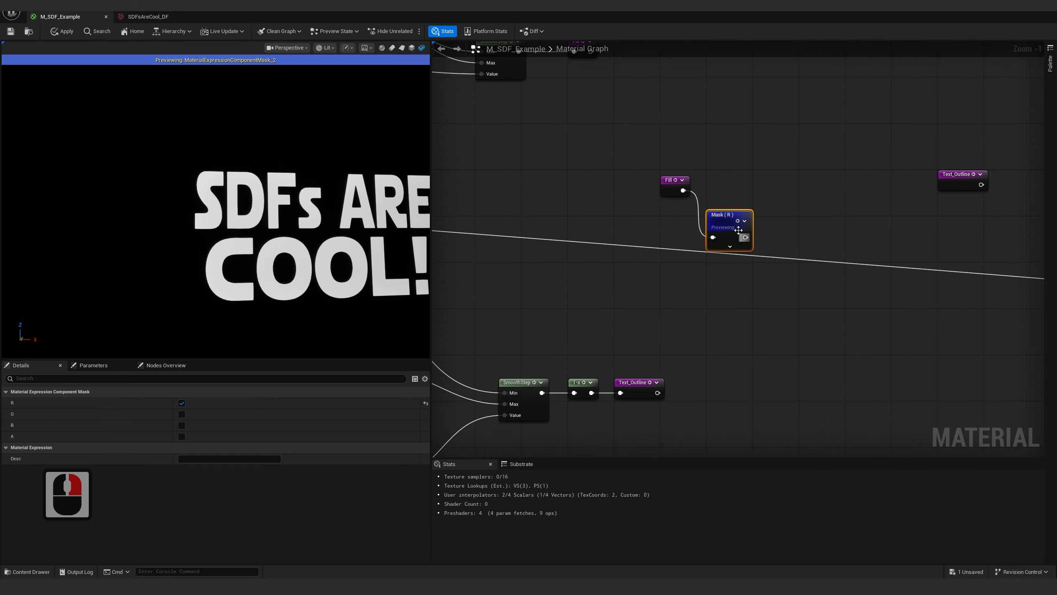
drag(726, 220, 726, 169)
drag(959, 174, 664, 221)
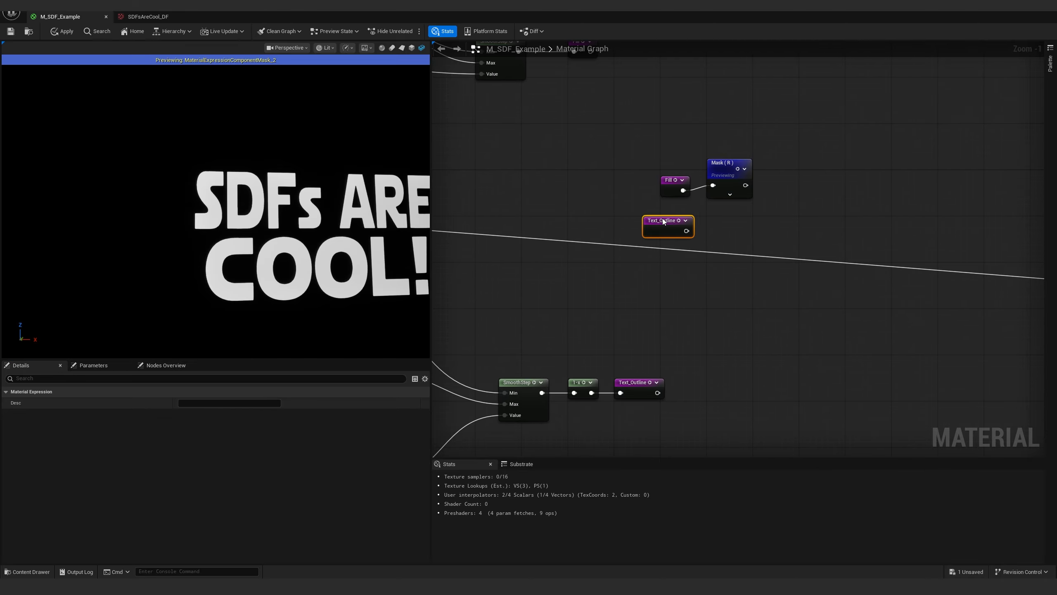
Multiply the Mask (R) output by the Text_Outline usage and preview the Multiply node
scroll(769, 213, up, 2)
right_drag(769, 213, 628, 214)
drag(599, 182, 643, 248)
text(*)
key(Return)
click(662, 224)
key(2)
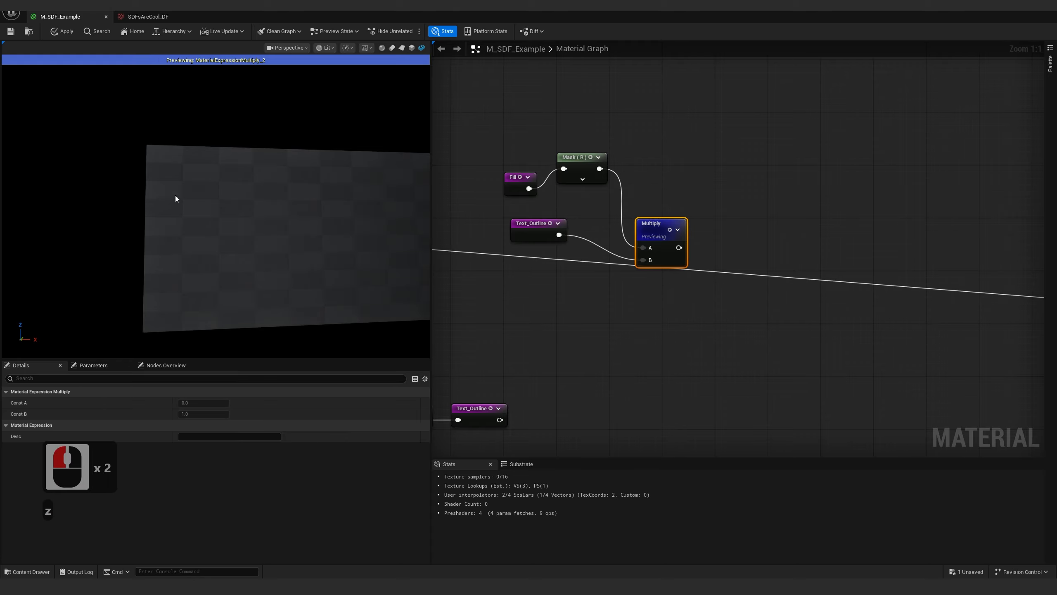
Compare close-up previews of the Text_Outline usage and the Multiply node
right_drag(206, 197, 213, 172)
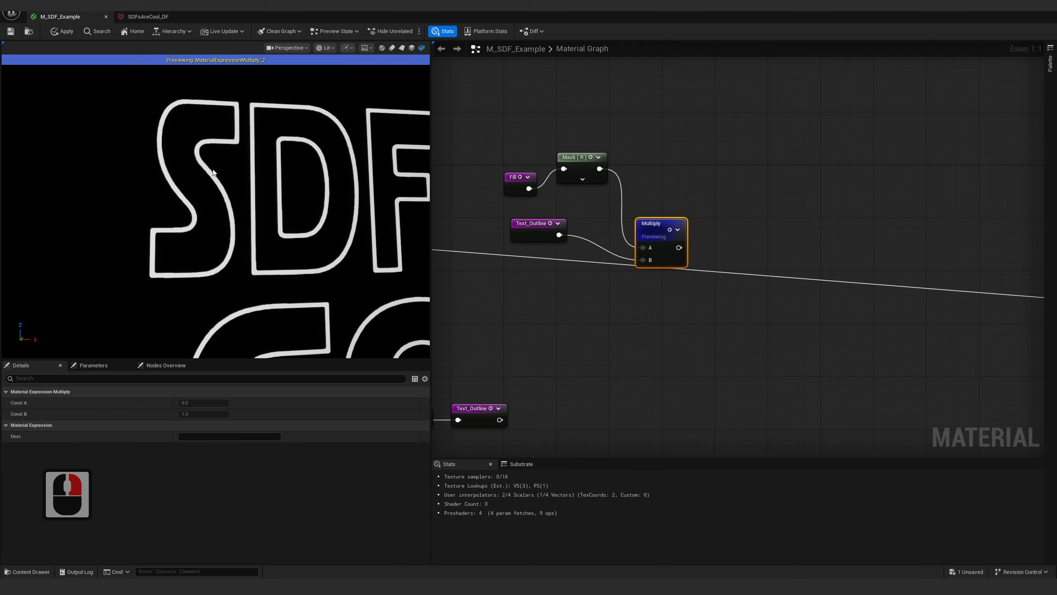
click(533, 244)
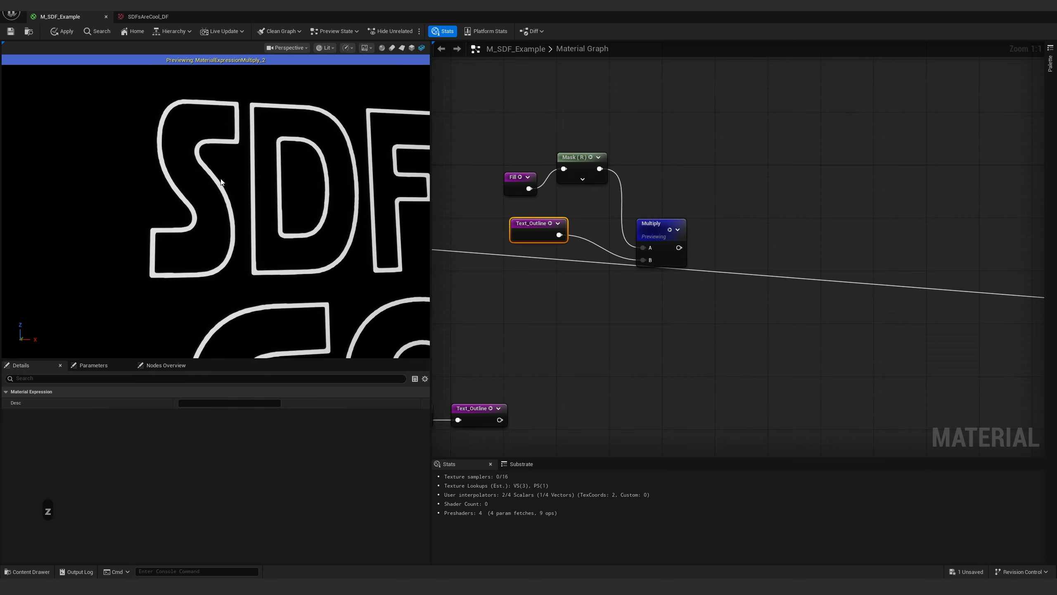
key(z)
click(654, 242)
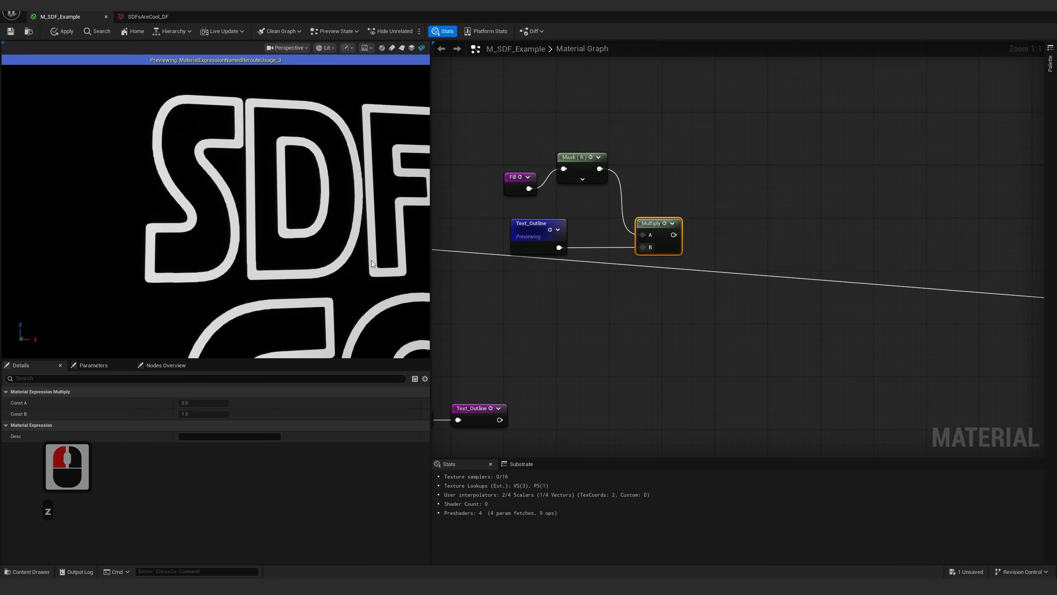
key(z)
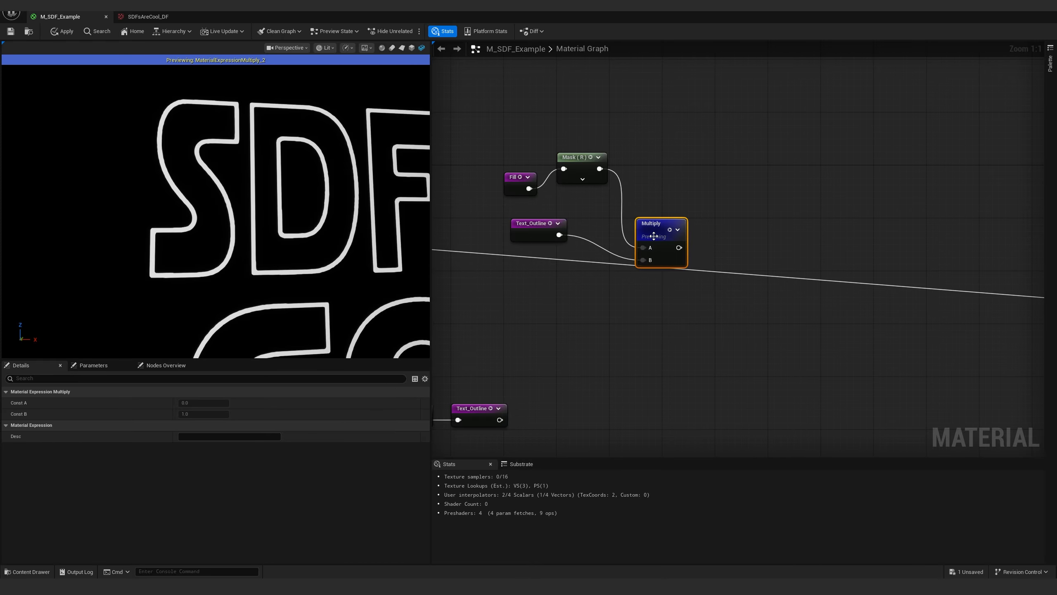
Straighten the Multiply node with the Text_Outline usage and the Mask (R) node with the Fill usage
scroll(675, 211, down, 3)
right_drag(674, 211, 675, 259)
scroll(675, 259, up, 2)
drag(654, 267, 659, 244)
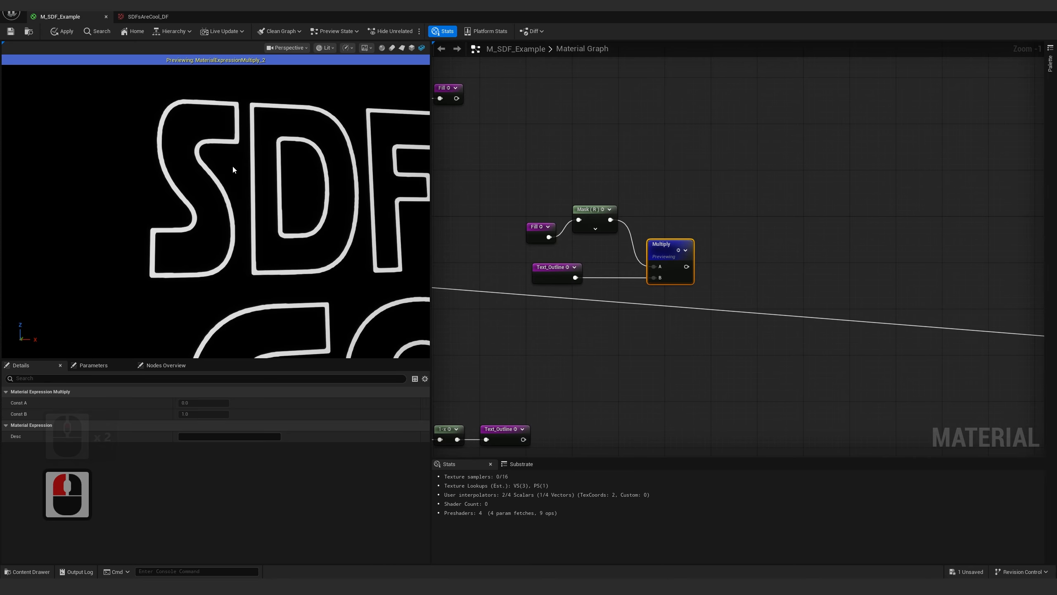
click(604, 211)
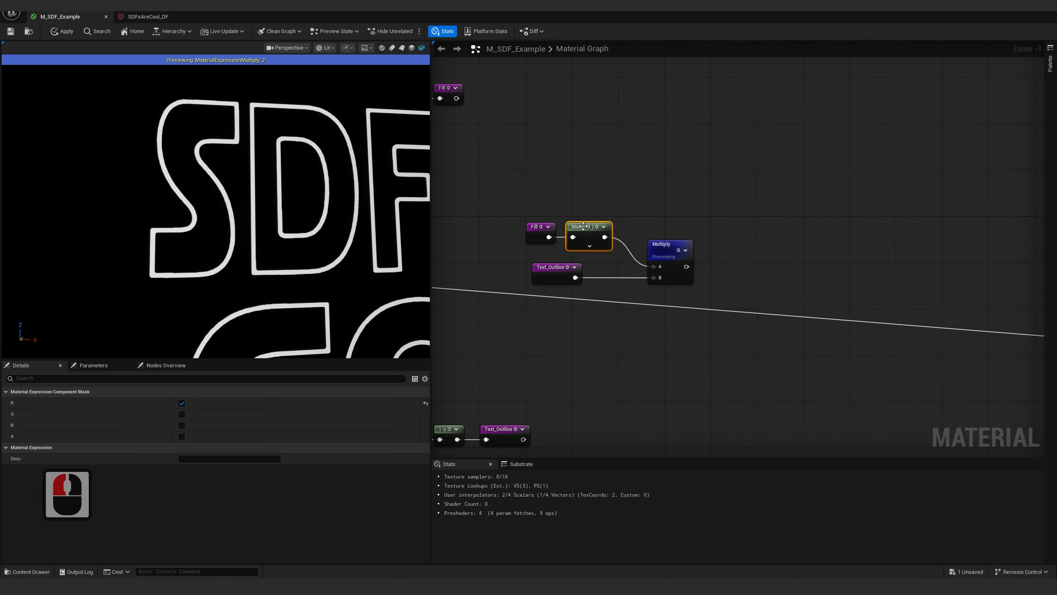
Add a Lerp node driven by the Multiply output as its Alpha, and reposition the Fill, Mask (R), Text_Outline and Multiply group
scroll(708, 234, down, 3)
right_drag(707, 233, 718, 270)
drag(557, 257, 672, 275)
click(753, 274)
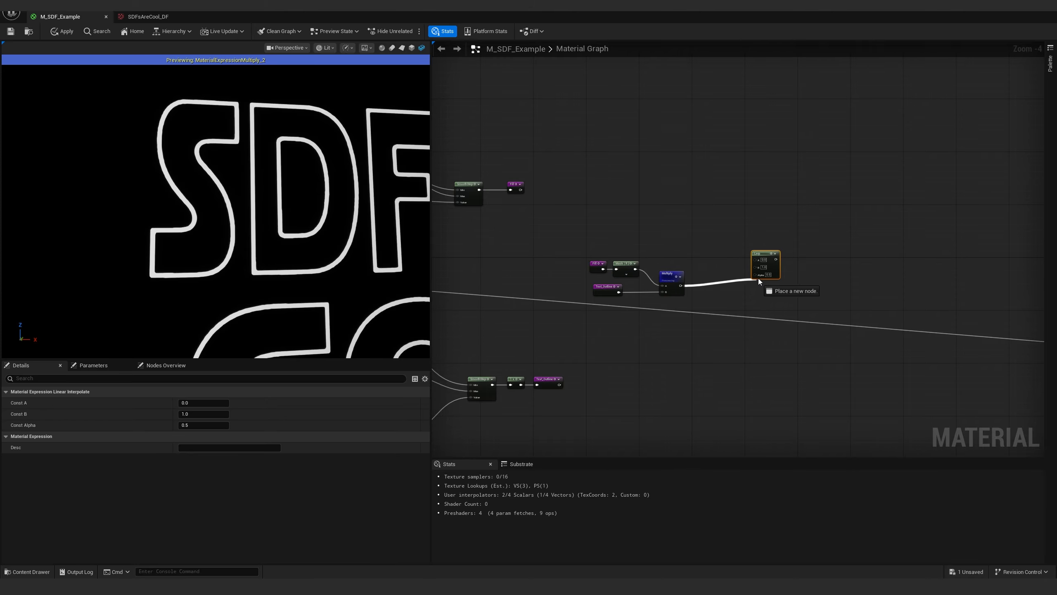
drag(758, 279, 757, 275)
drag(564, 250, 697, 310)
drag(669, 275, 701, 292)
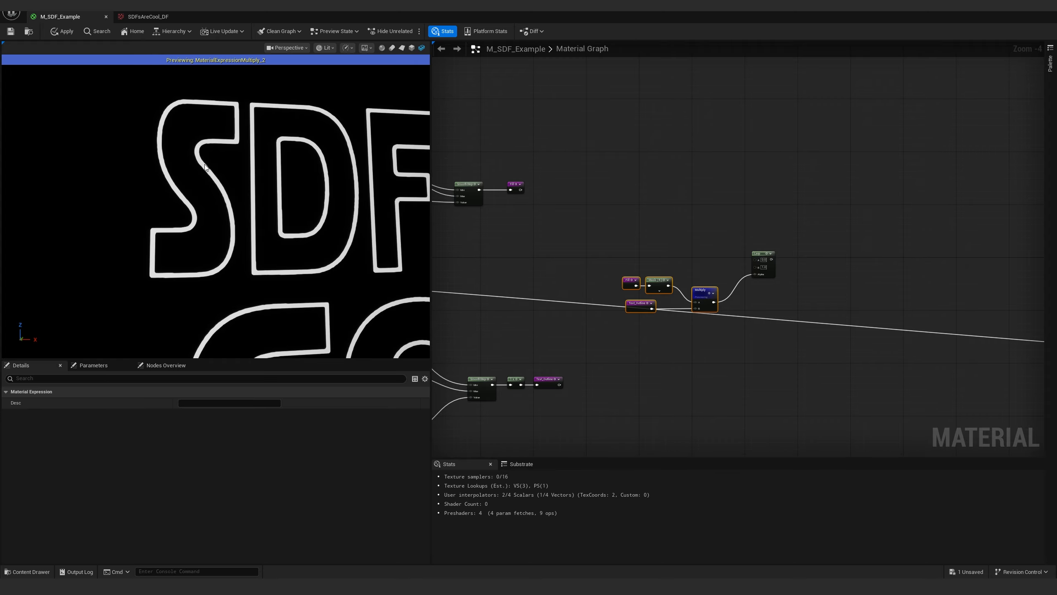
Add a Constant3Vector above the Fill usage and set its colour to light blue, about 0.109, 0.363, 1.0
scroll(644, 252, up, 2)
click(590, 249)
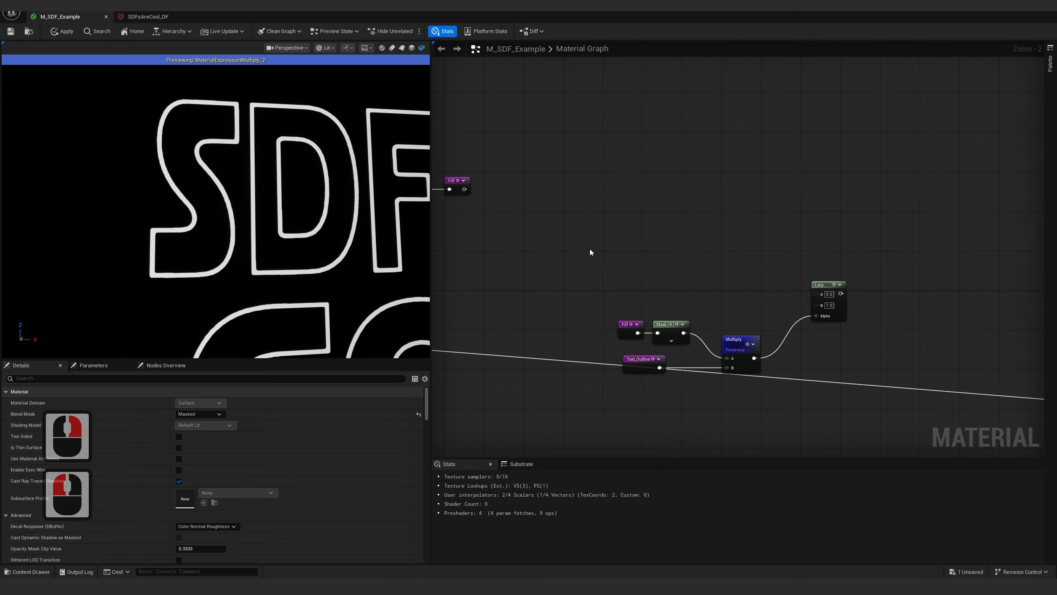
click(589, 247)
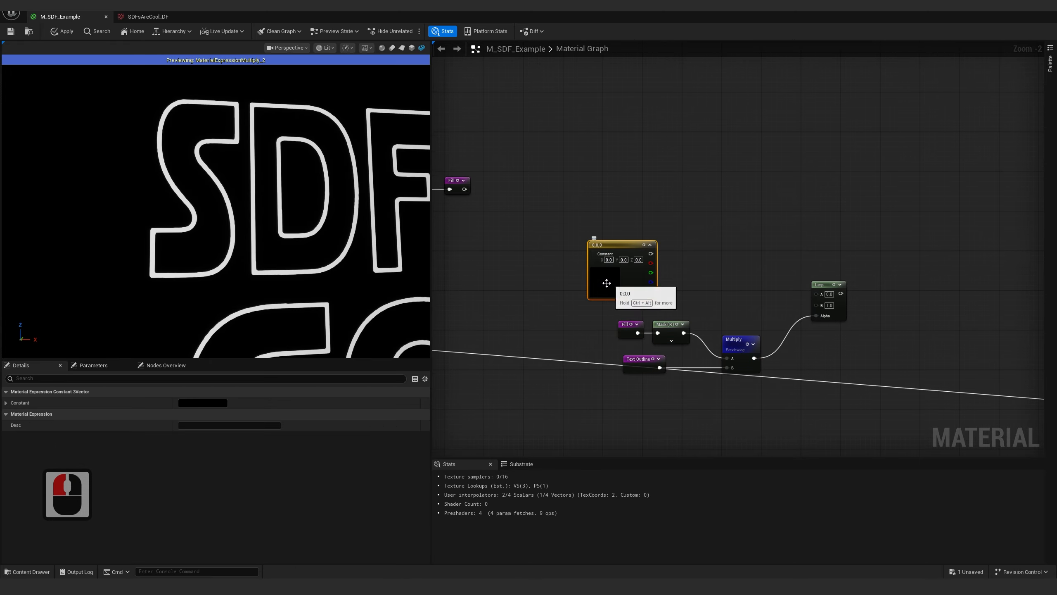
click(200, 404)
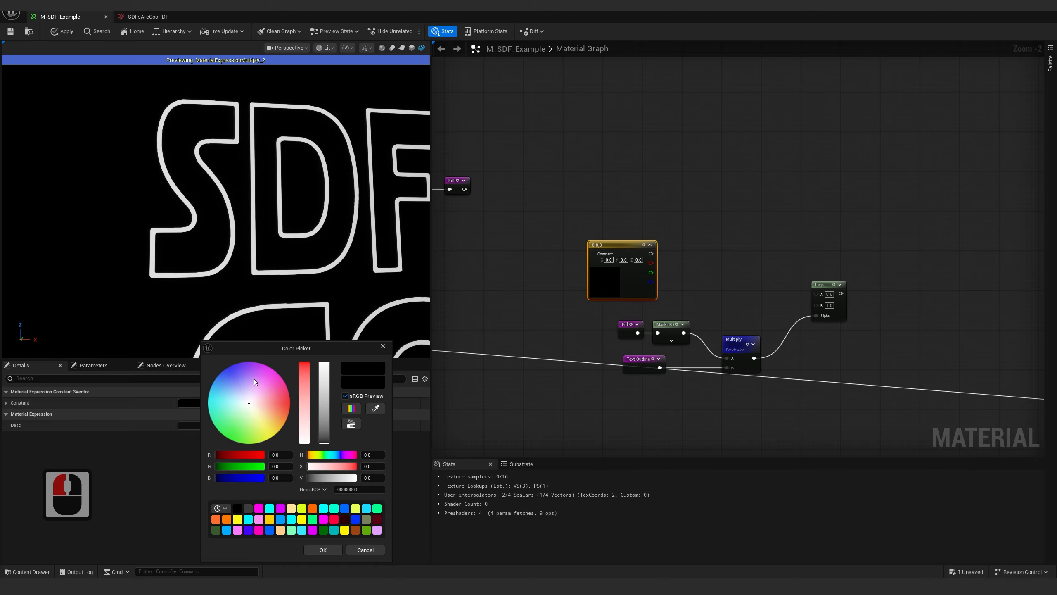
drag(254, 379, 222, 377)
click(323, 550)
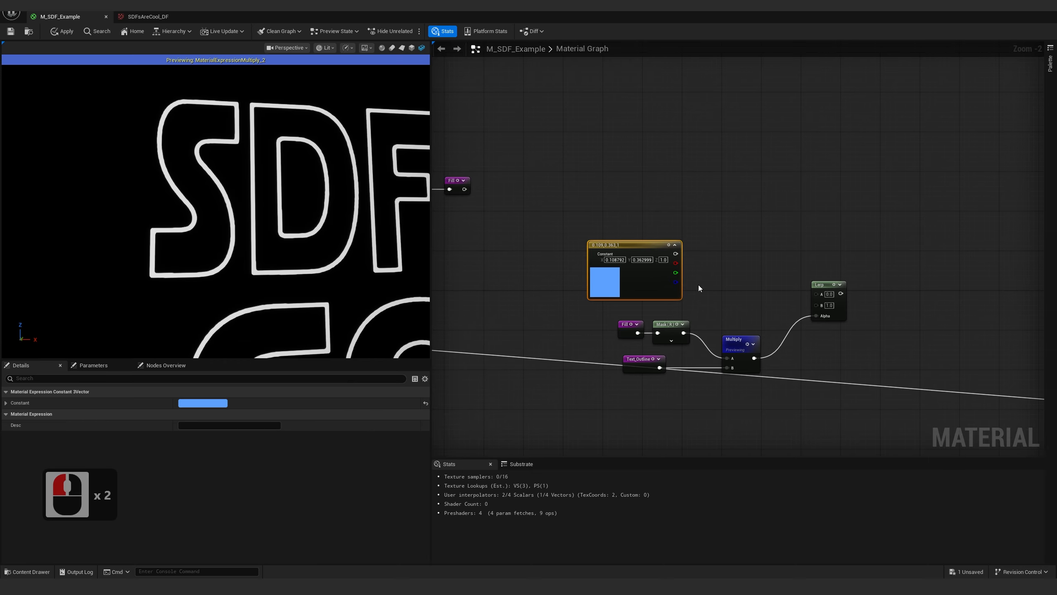
Feed the light blue constant into the Lerp's B input and preview the Lerp on the text
drag(674, 253, 817, 305)
drag(636, 283, 628, 294)
drag(818, 258, 870, 334)
key(z)
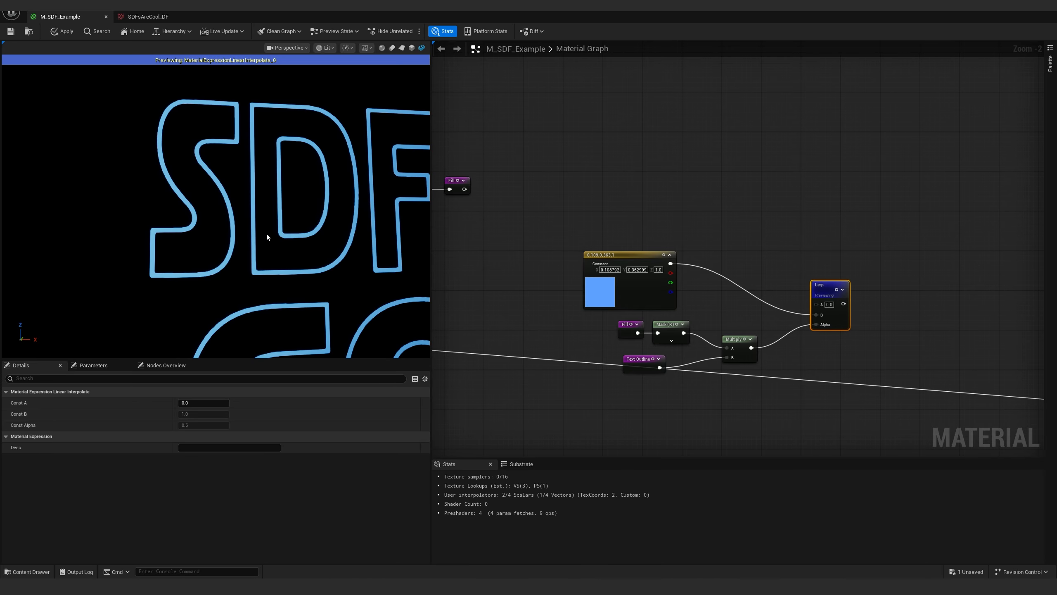
right_drag(267, 236, 295, 215)
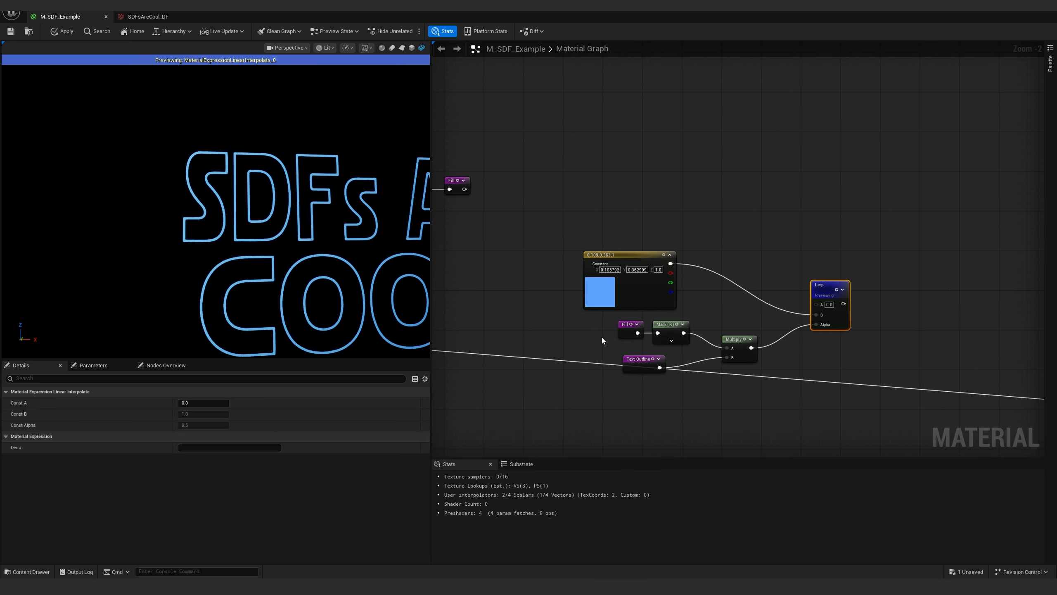
Move the blue constant close to the Lerp and shift the Fill usage and Mask (R) node further away from it
right_drag(602, 341, 577, 308)
drag(585, 314, 585, 314)
right_drag(585, 314, 654, 332)
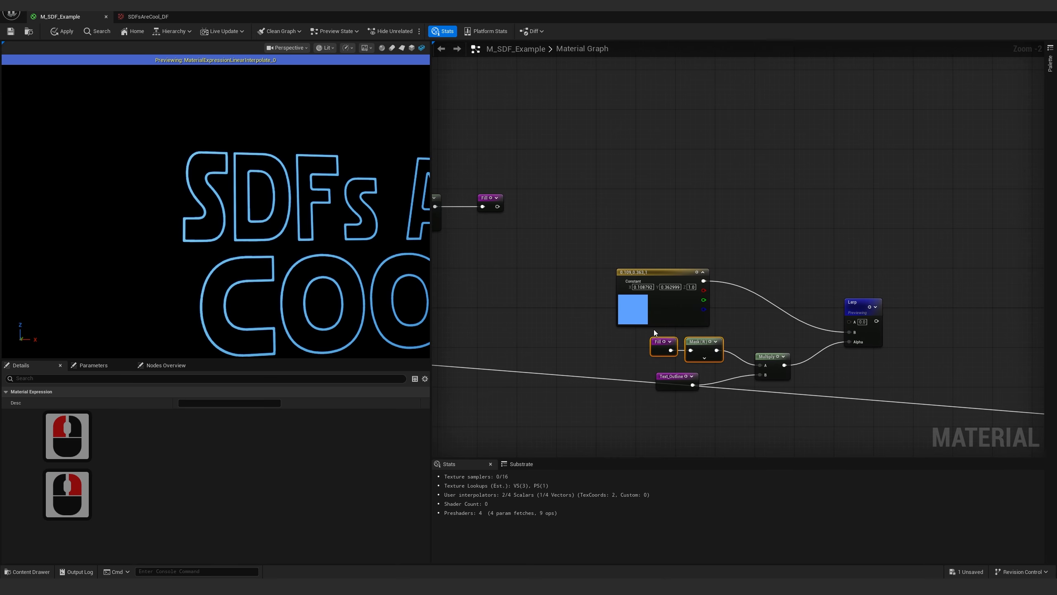
drag(698, 344, 653, 339)
drag(691, 308, 786, 322)
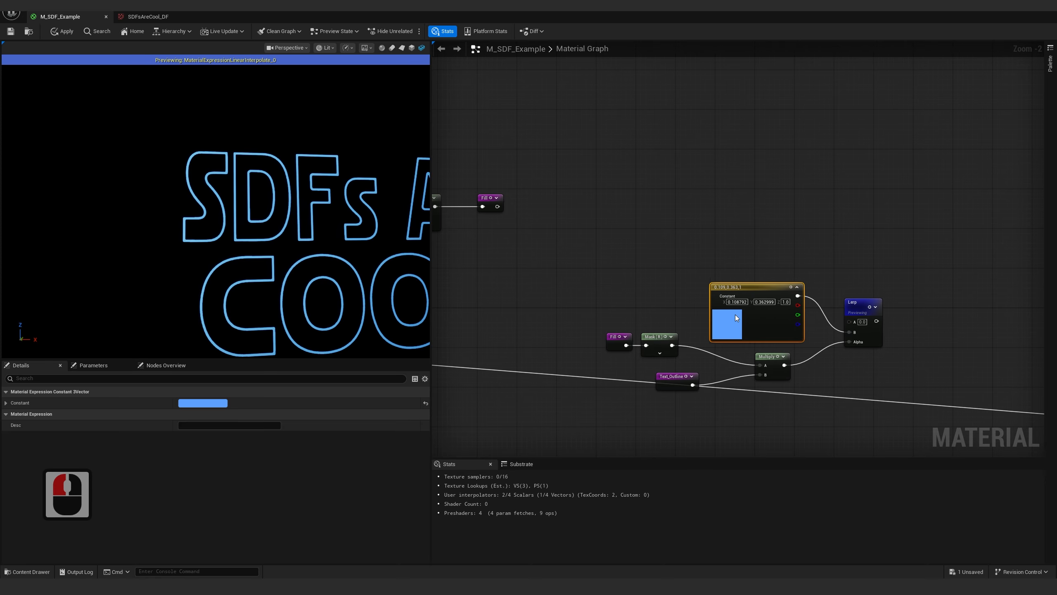
mouse_move(599, 324)
mouse_down()
mouse_move(660, 343)
mouse_move(610, 307)
mouse_up()
drag(610, 306, 604, 290)
Duplicate the blue constant above the original and set the copy's colour to pink, about 1.0, 0.139, 0.659
click(726, 264)
click(747, 317)
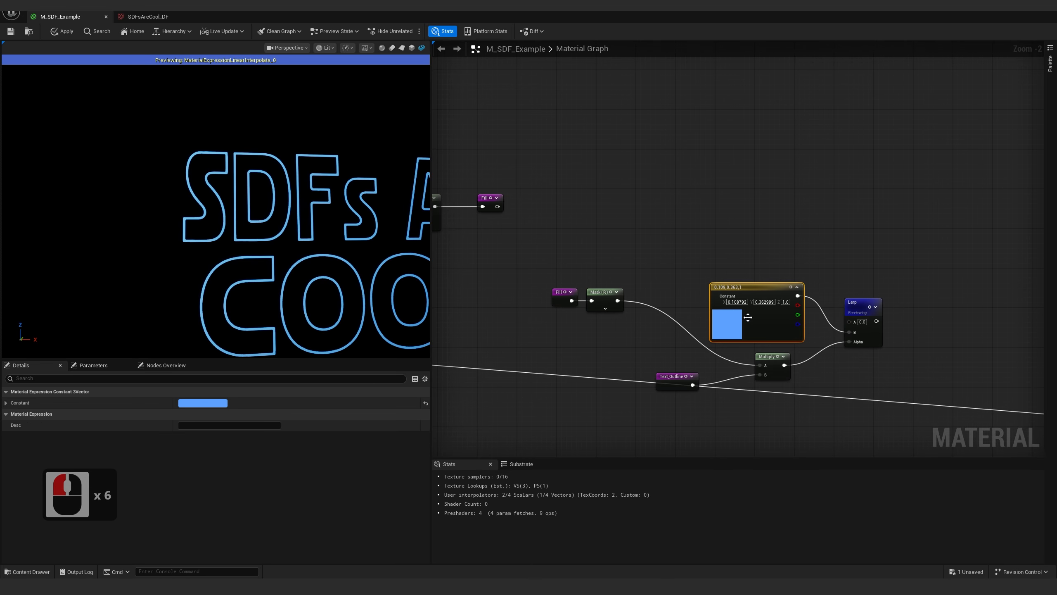
key(ctrl+c)
key(ctrl+v)
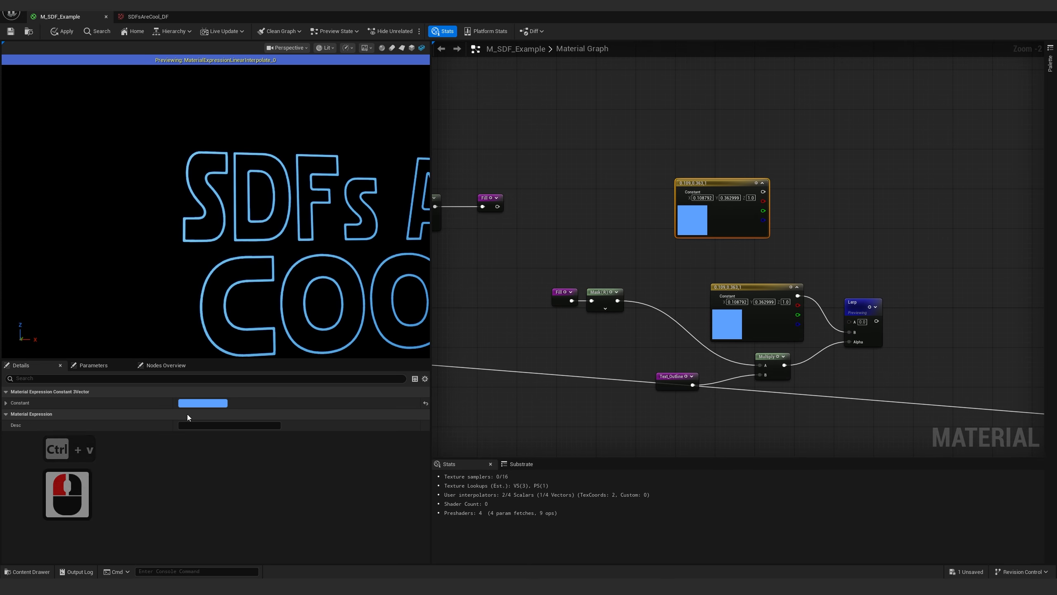
double_click(196, 403)
drag(260, 393, 274, 381)
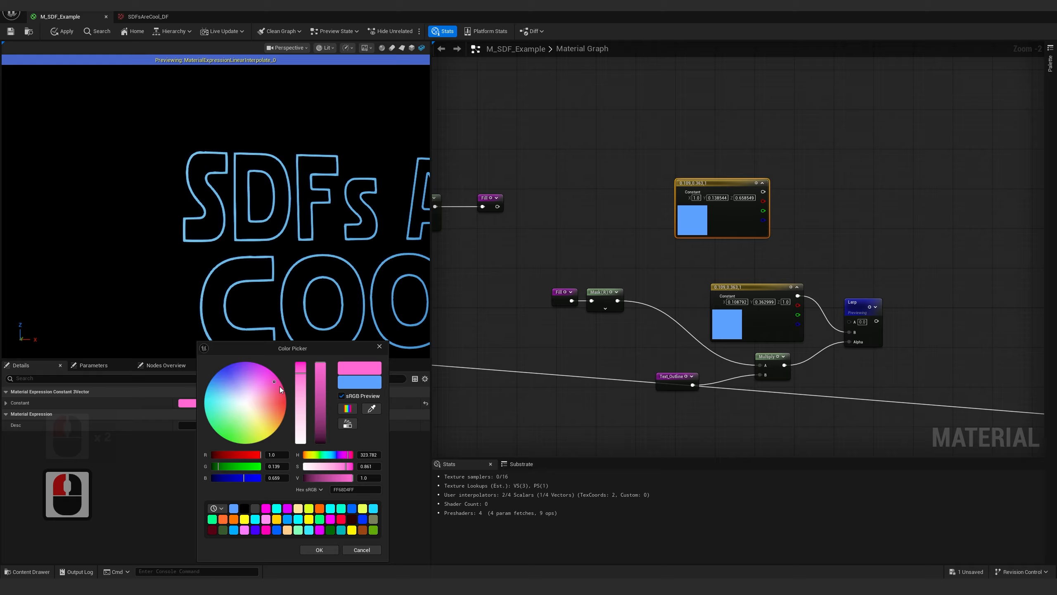
click(323, 551)
Reposition the pink constant, multiply it by the Mask (R) output with a new Multiply node, and preview that node
drag(725, 233, 660, 228)
click(668, 243)
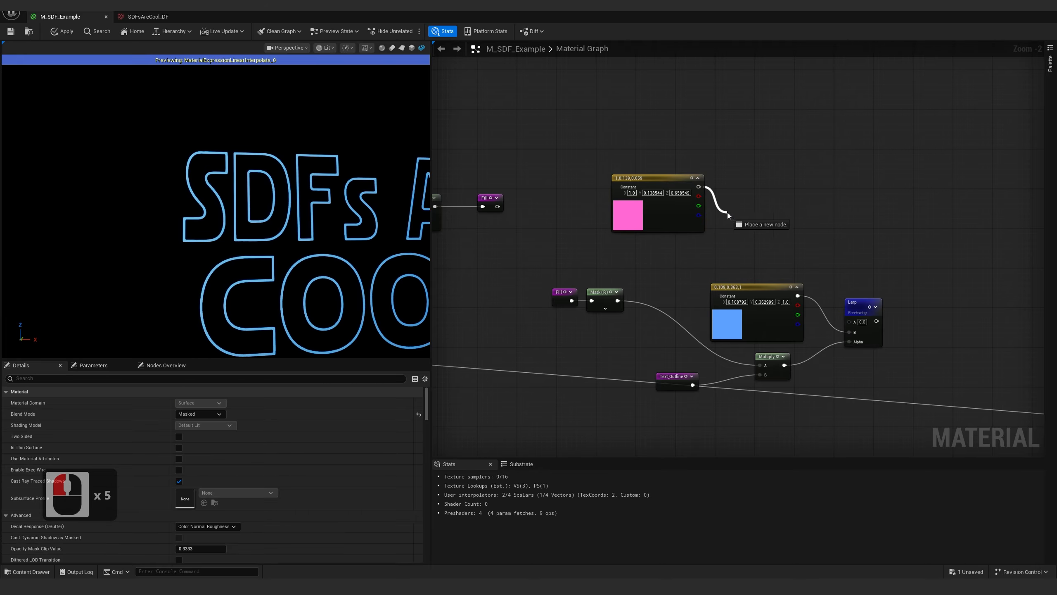
drag(726, 211, 727, 210)
text(*)
key(Return)
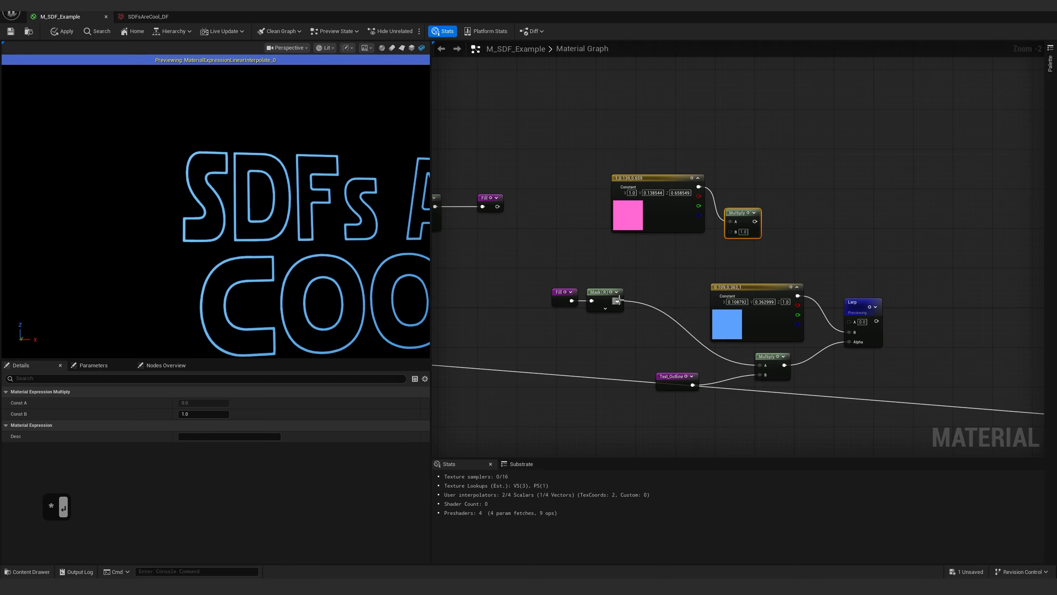
drag(618, 300, 732, 231)
key(space)
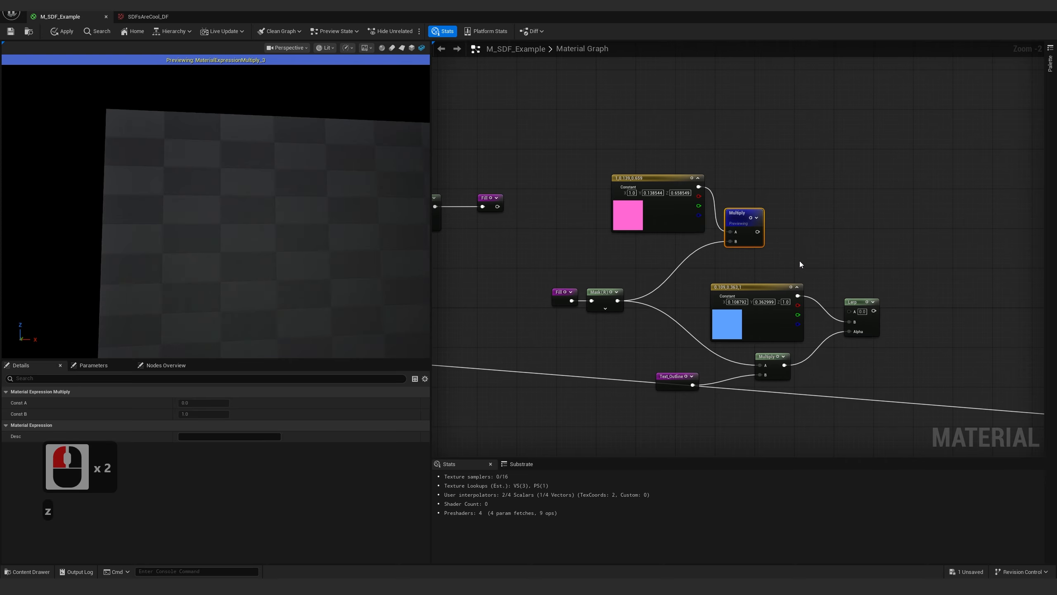
Feed the pink Multiply output into the Lerp's A input and preview the Lerp close up on the text
right_drag(797, 259, 648, 217)
click(647, 216)
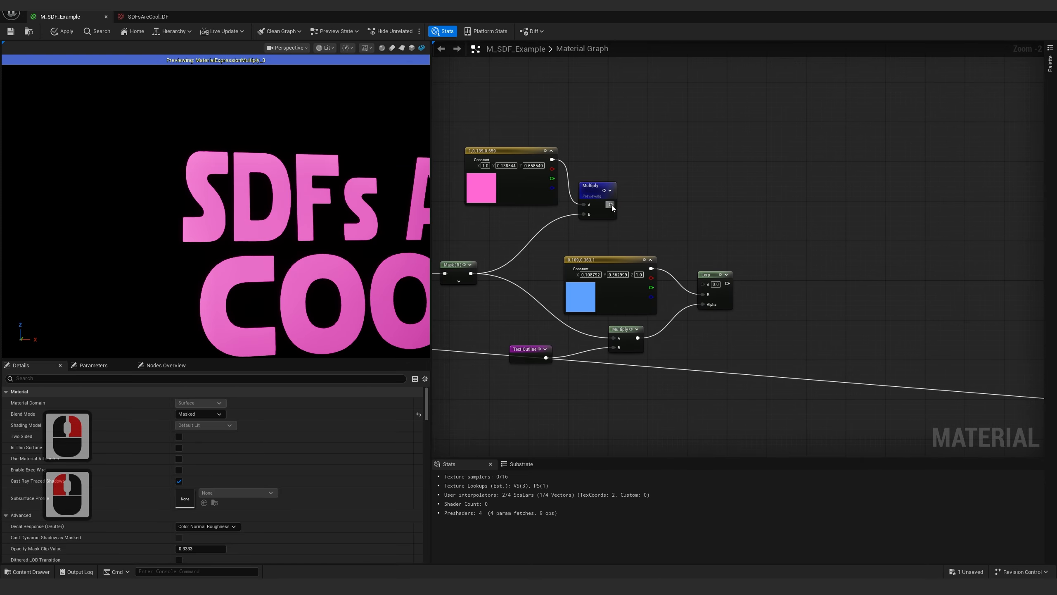
drag(610, 204, 705, 282)
click(712, 277)
key(z)
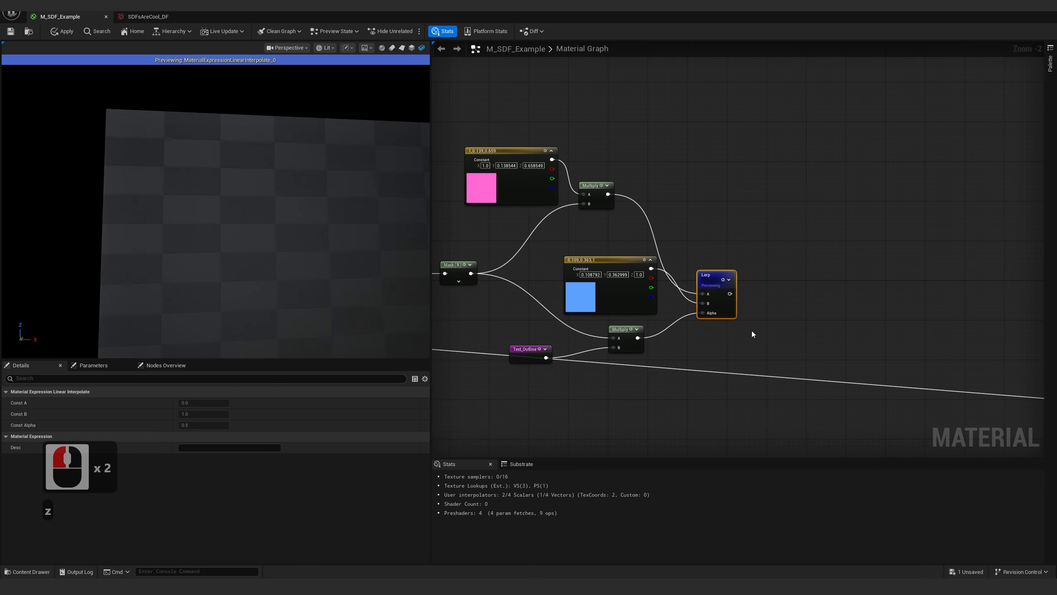
right_drag(228, 228, 232, 227)
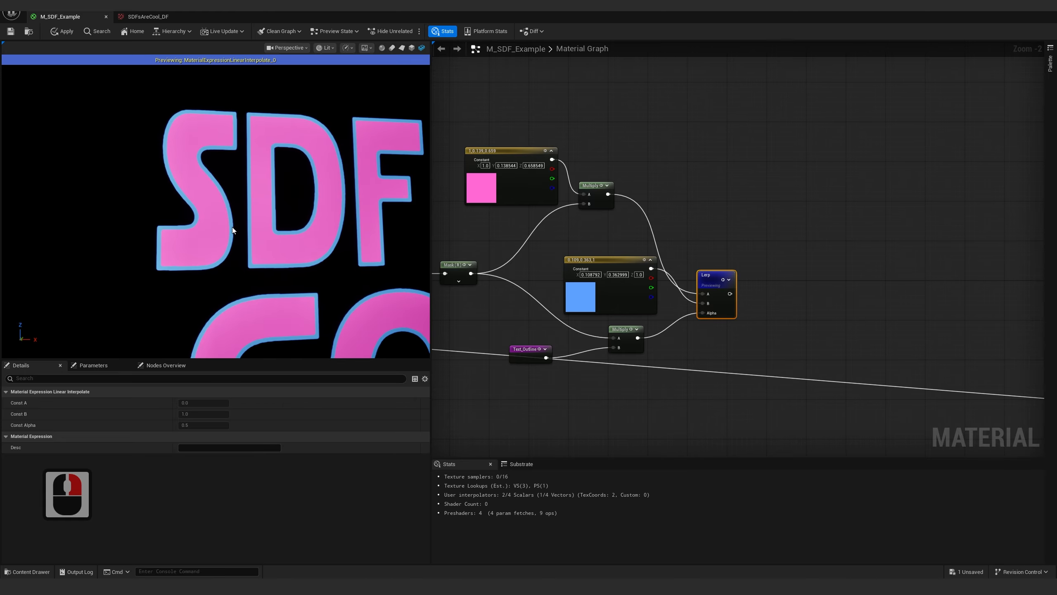
Open the pink constant's colour for editing
click(495, 184)
click(192, 403)
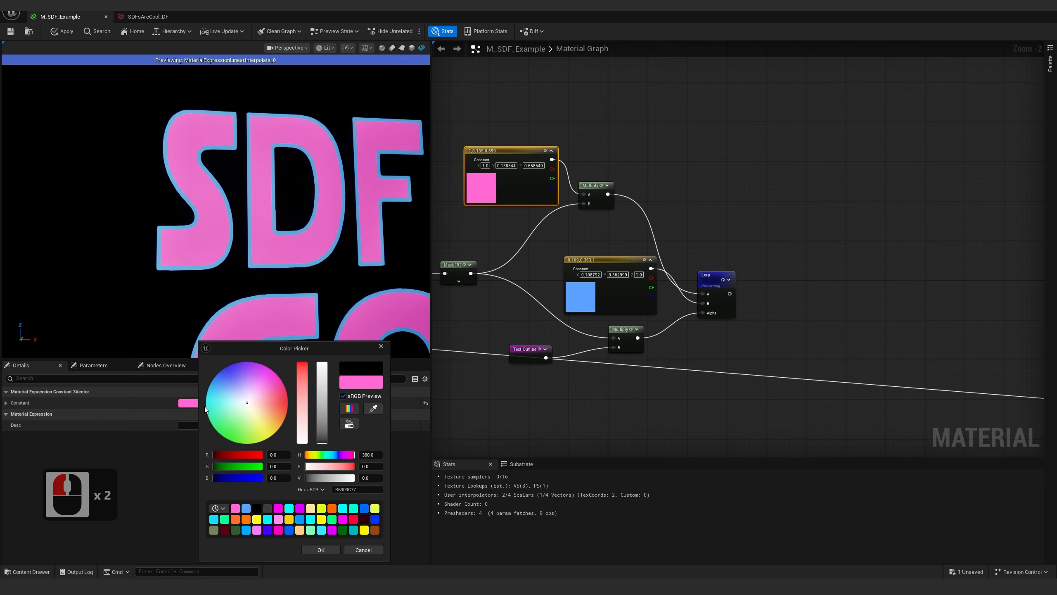
Darken the text fill's pink Constant3Vector to a deep magenta of 0.21875, 0.030306, 0.144058
click(326, 429)
click(316, 549)
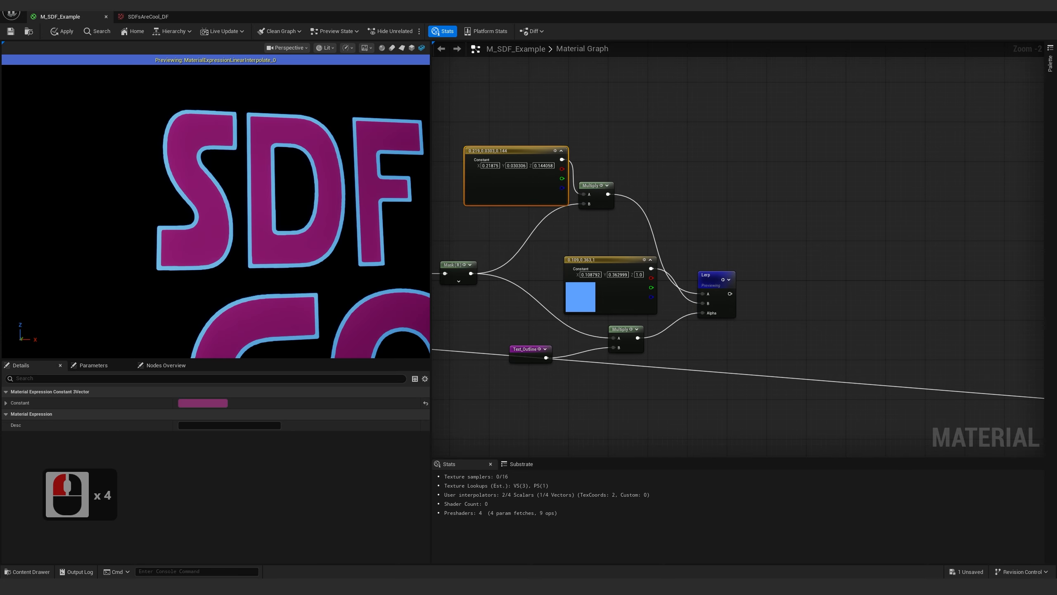
Examine the recoloured text as a whole in the material preview
drag(362, 248, 350, 248)
scroll(362, 248, down, 5)
middle_drag(362, 249, 368, 245)
drag(362, 248, 374, 249)
middle_drag(362, 248, 258, 242)
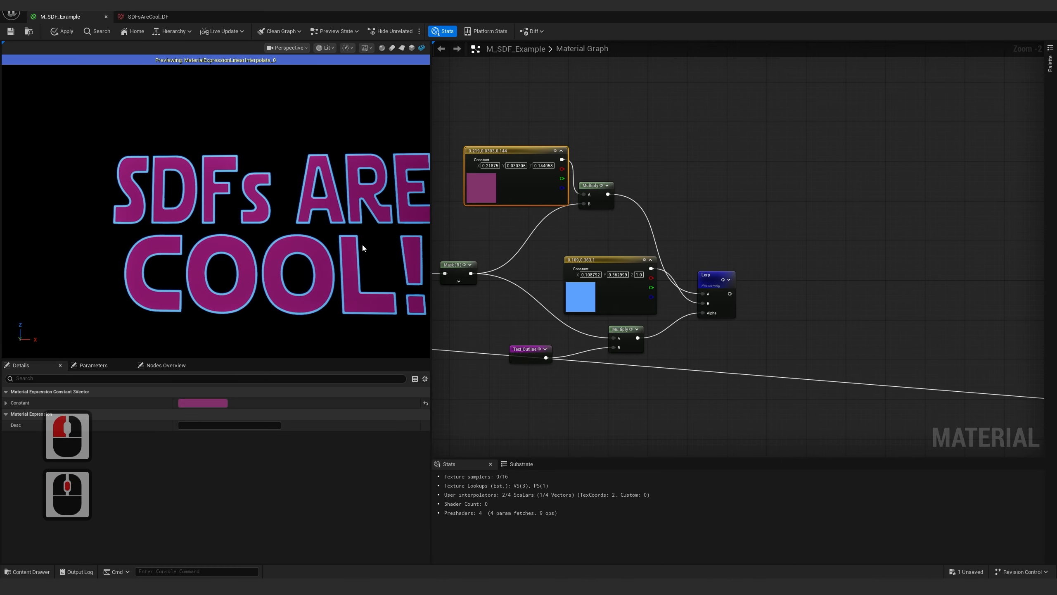
drag(362, 248, 341, 249)
scroll(362, 249, down, 5)
right_drag(362, 248, 362, 237)
drag(362, 248, 375, 248)
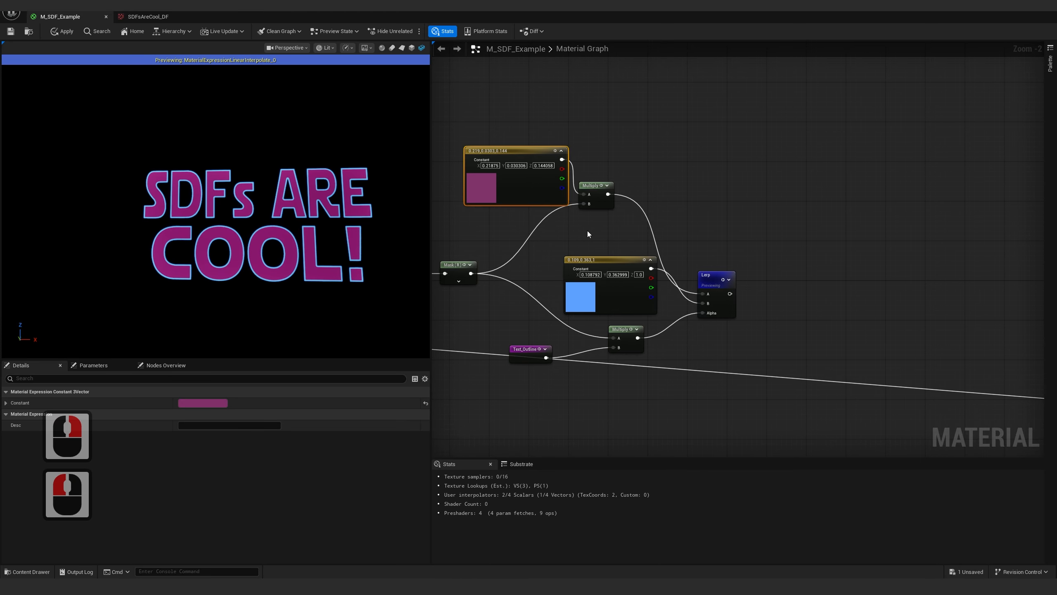
Duplicate the text colouring node group, including its Fill, Mask, Text_Outline, colour constants, Multiply and Lerp nodes, below the original
scroll(810, 182, down, 2)
drag(671, 116, 933, 291)
right_drag(933, 291, 800, 183)
click(620, 211)
scroll(627, 266, down, 2)
scroll(614, 311, up, 3)
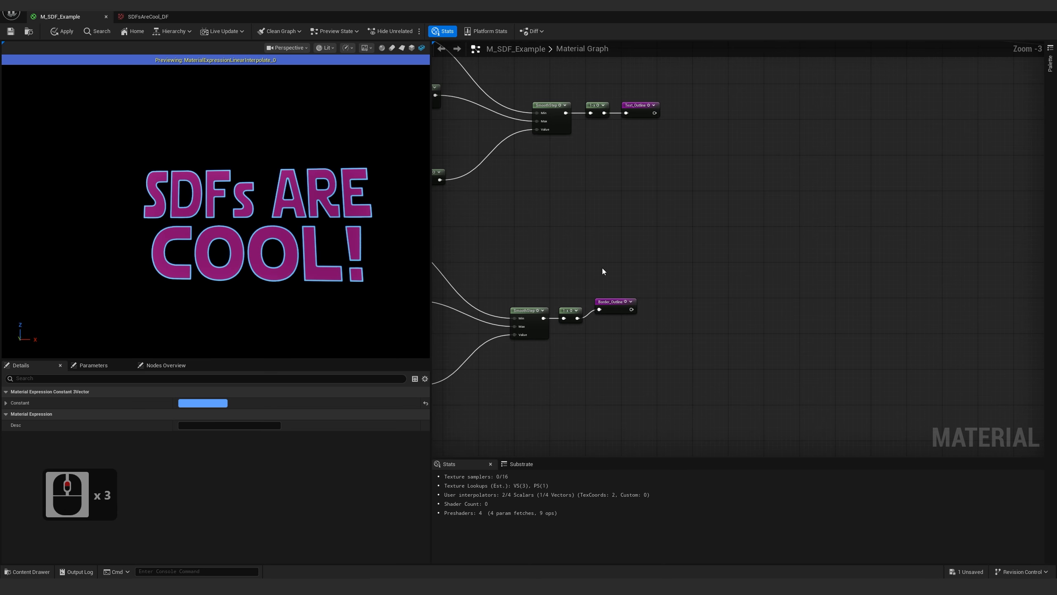
right_drag(714, 214, 630, 351)
right_drag(694, 234, 616, 325)
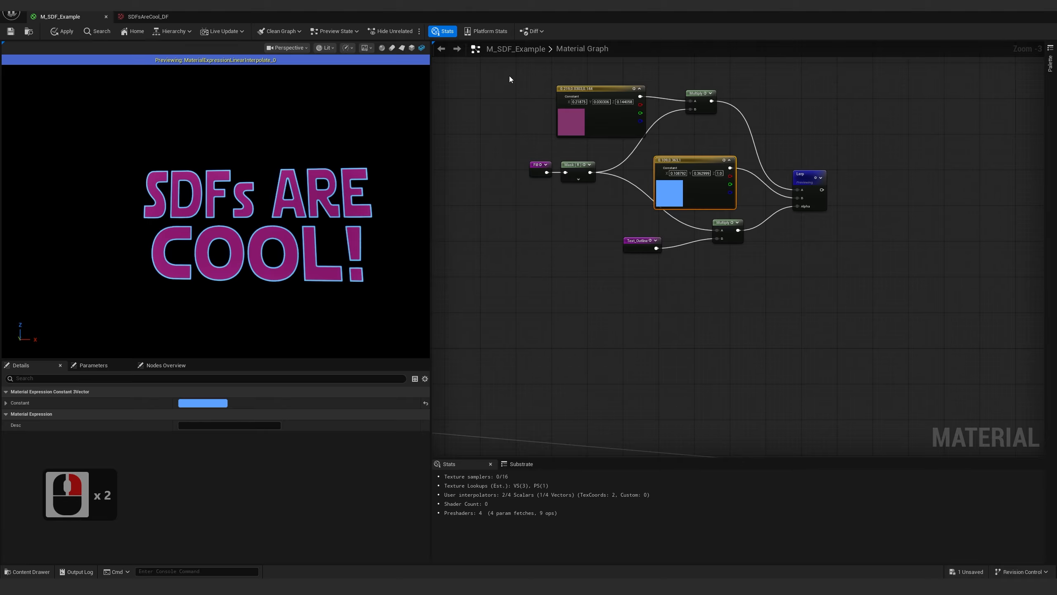
drag(510, 80, 853, 258)
key(ctrl+c)
right_drag(636, 296, 642, 320)
click(749, 267)
key(ctrl+v)
click(553, 209)
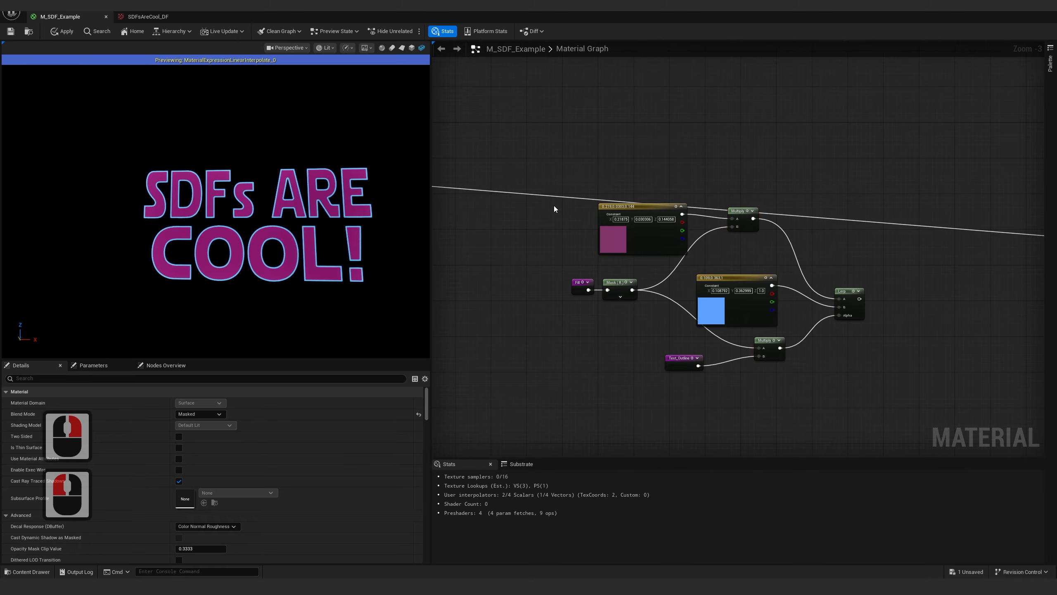
Reposition the duplicated colouring group as a whole in the free space below the original
drag(553, 156, 904, 397)
drag(639, 236, 628, 267)
right_drag(532, 297, 721, 276)
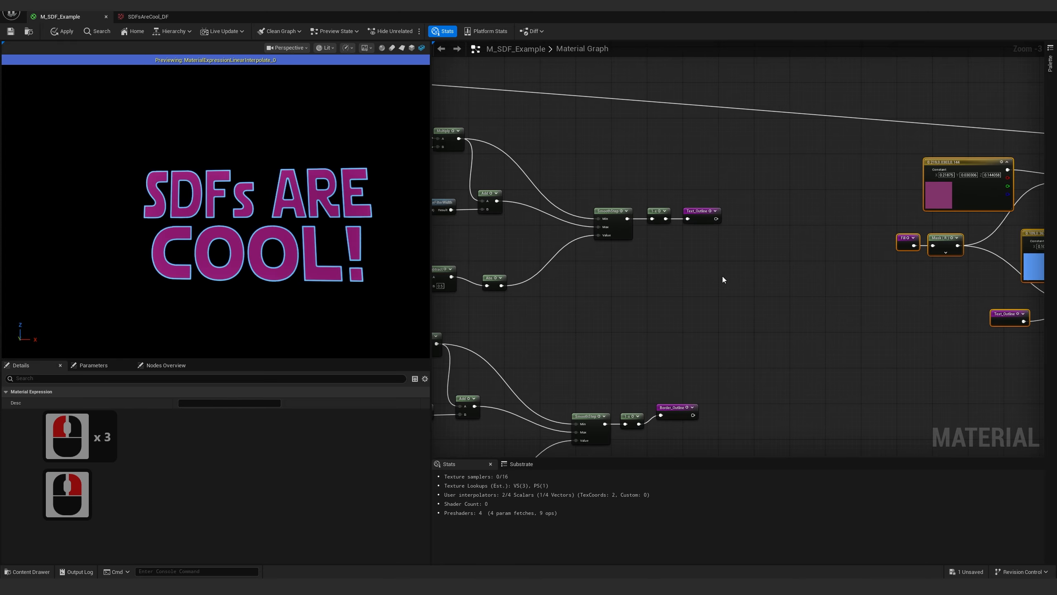
click(722, 277)
Switch the duplicated Component Mask from the R to the G channel and preview the duplicated Lerp
right_drag(839, 282, 684, 297)
scroll(684, 297, up, 2)
drag(684, 297, 674, 258)
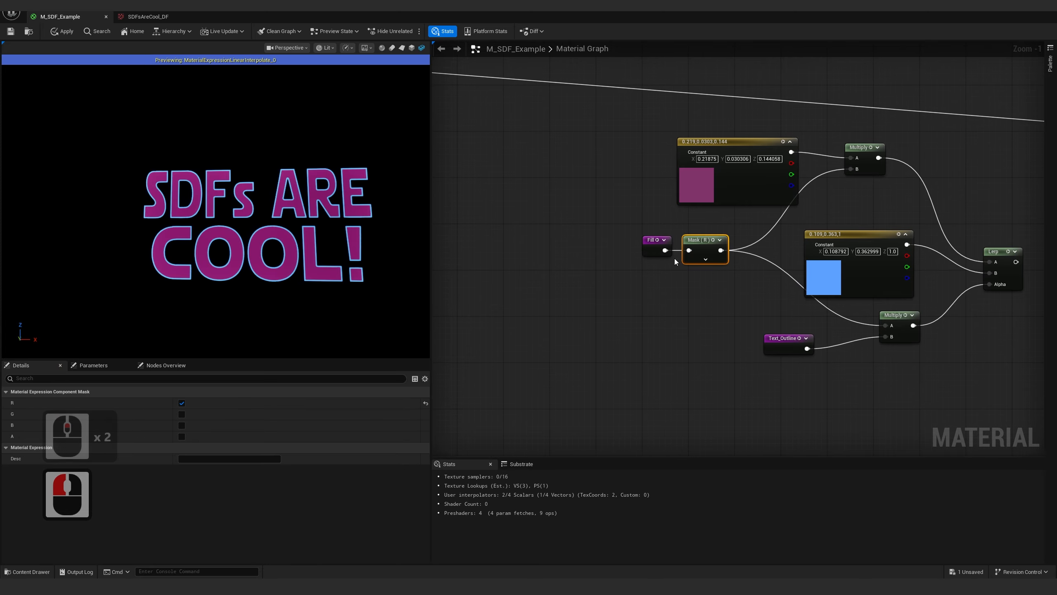
click(181, 414)
click(181, 403)
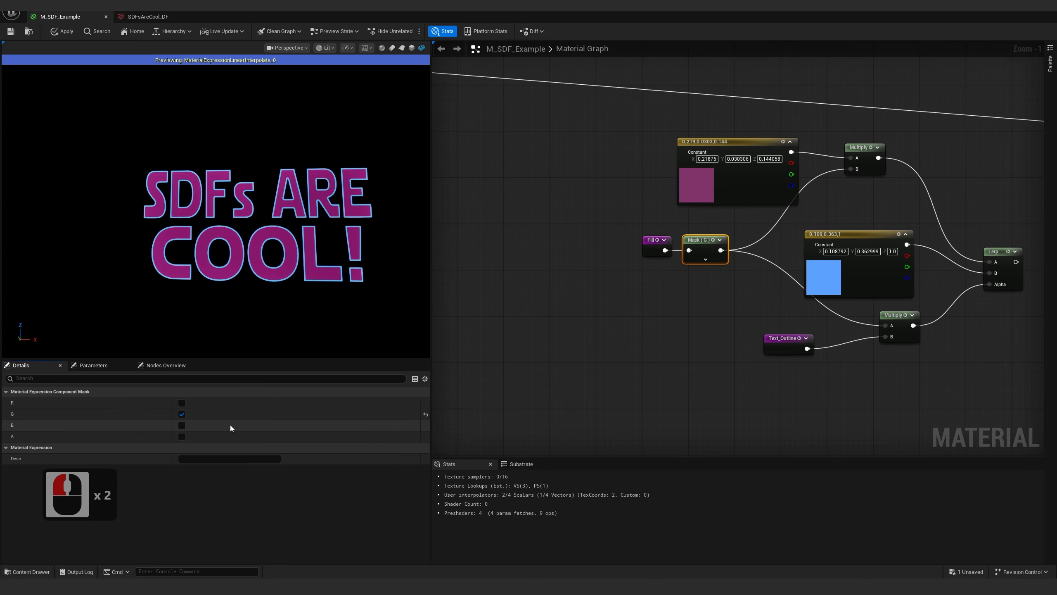
click(1011, 279)
key(z)
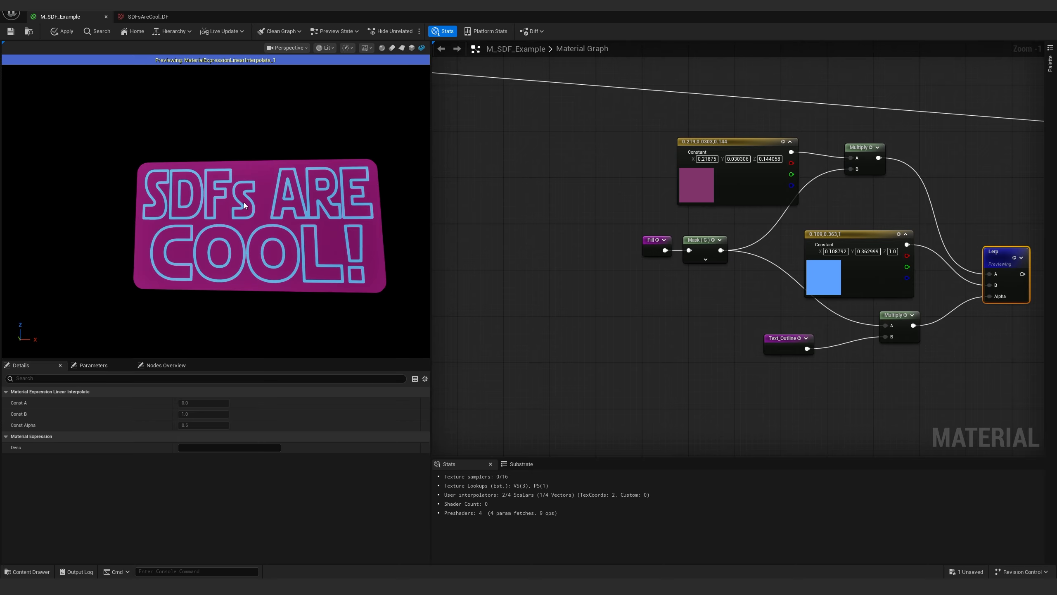
Shift the copied Text_Outline node away from its Multiply and line up the Border_Outline declaration with its One Minus node
double_click(789, 348)
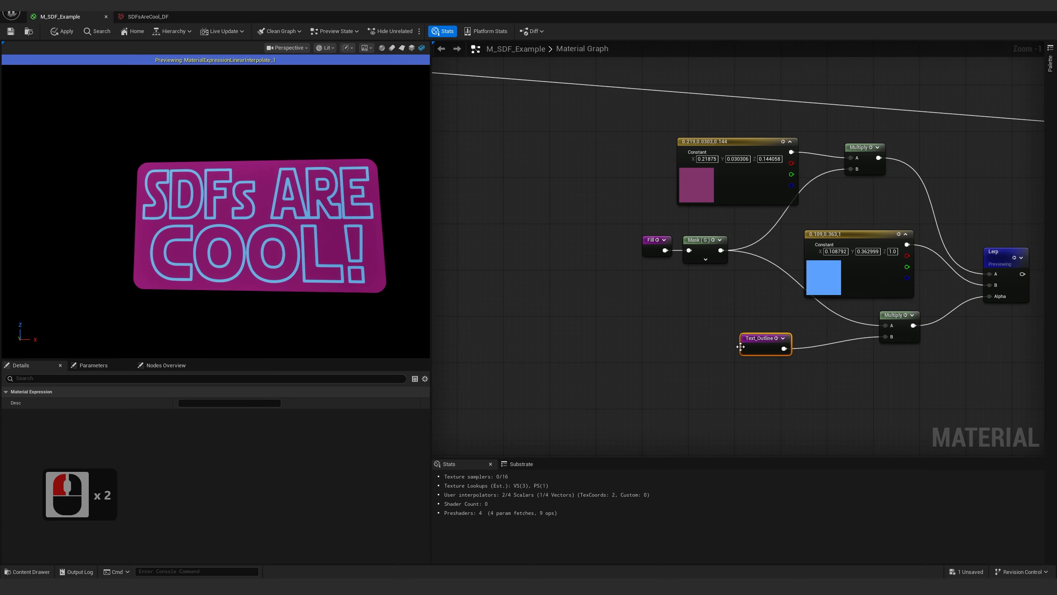
right_drag(735, 298, 694, 372)
scroll(666, 362, down, 1)
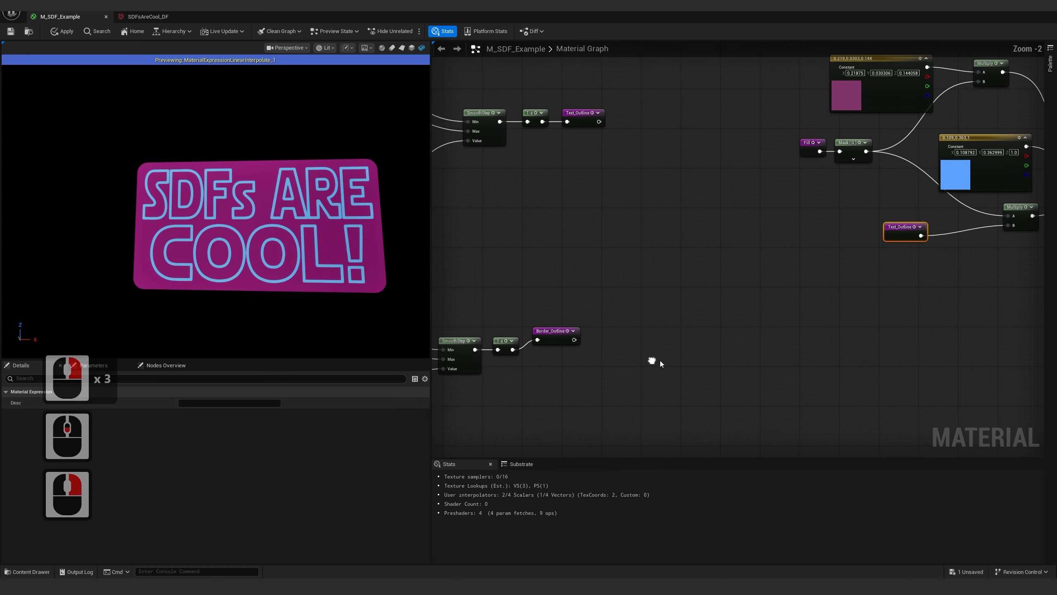
click(558, 340)
click(557, 342)
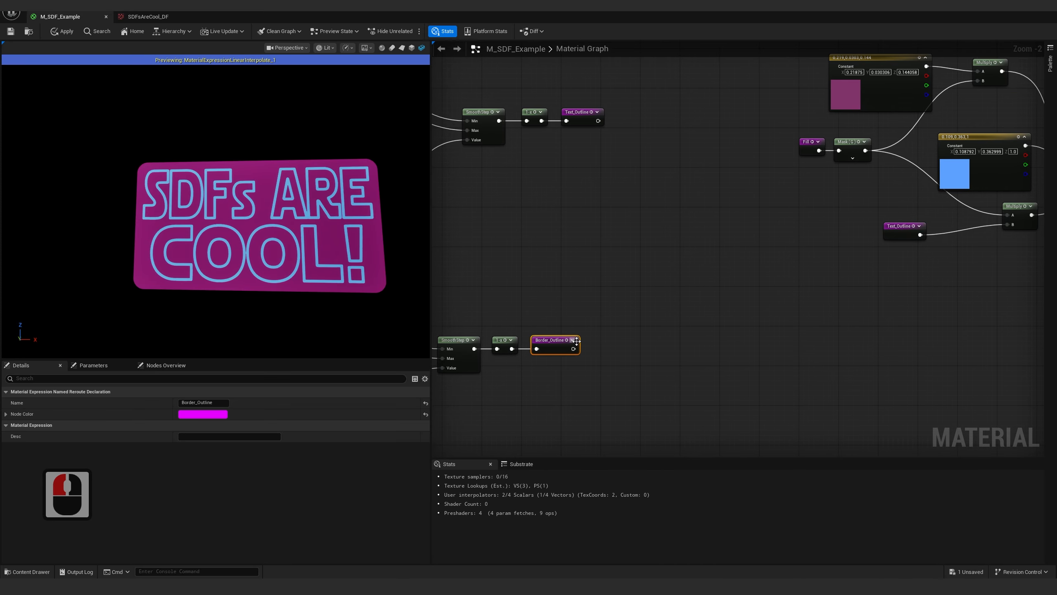
Add a Border_Outline named reroute beneath the duplicated group and connect it to the B input of the outline Multiply
right_drag(864, 303, 721, 342)
right_click(721, 341)
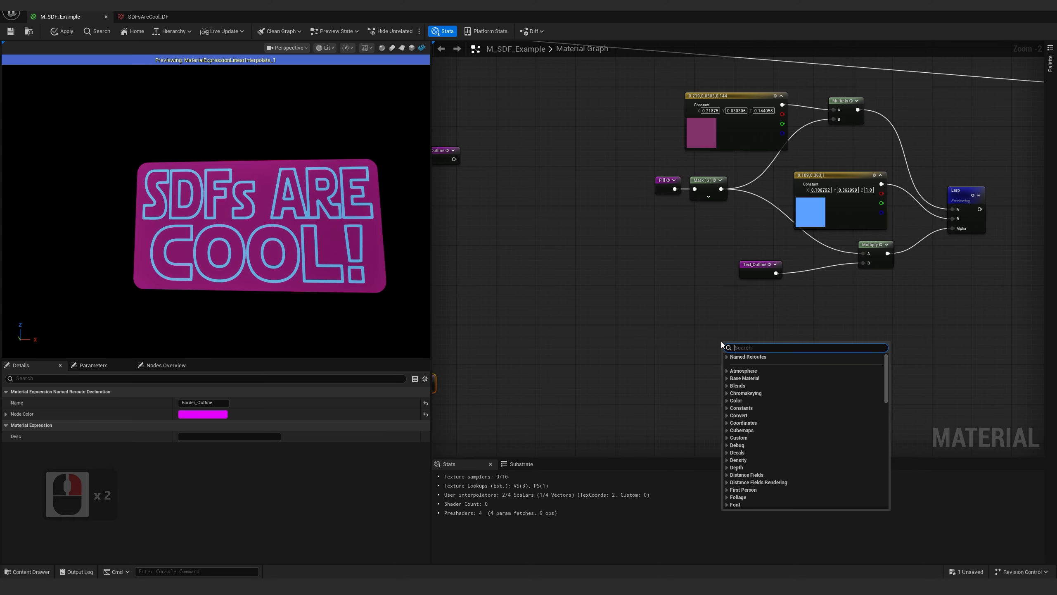
text(border)
key(Return)
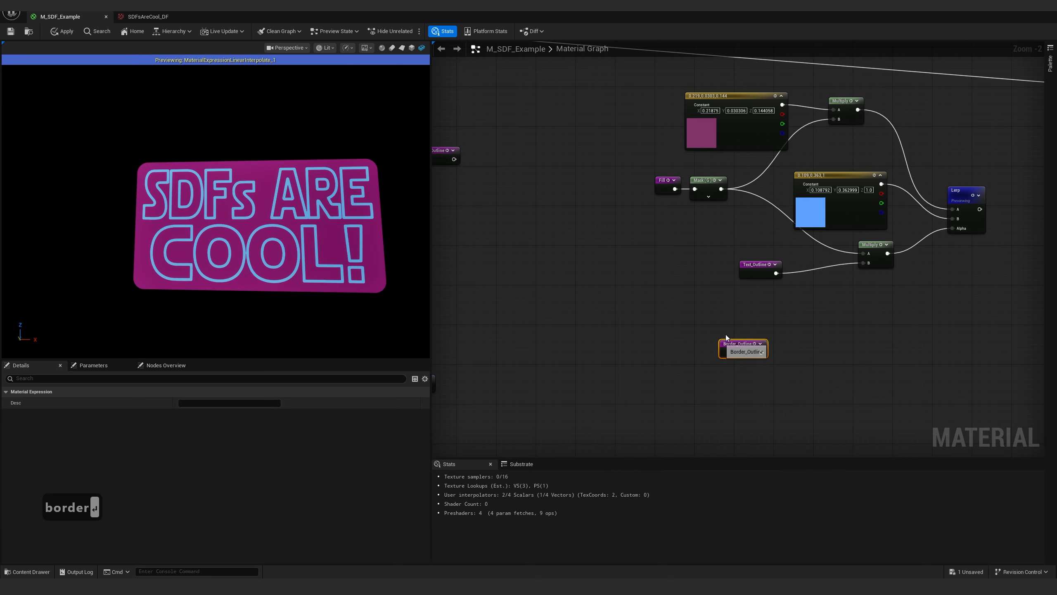
drag(761, 353, 863, 262)
Delete the disconnected Text_Outline copy and move the Border_Outline reroute closer to the outline Multiply
click(761, 270)
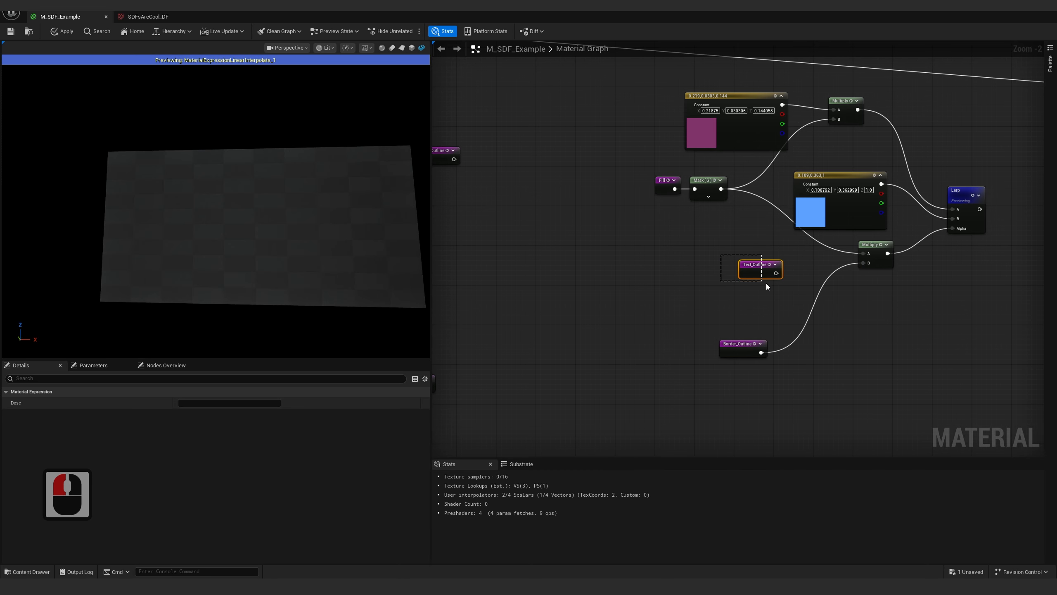
key(Delete)
drag(743, 343, 760, 321)
right_drag(982, 167, 829, 207)
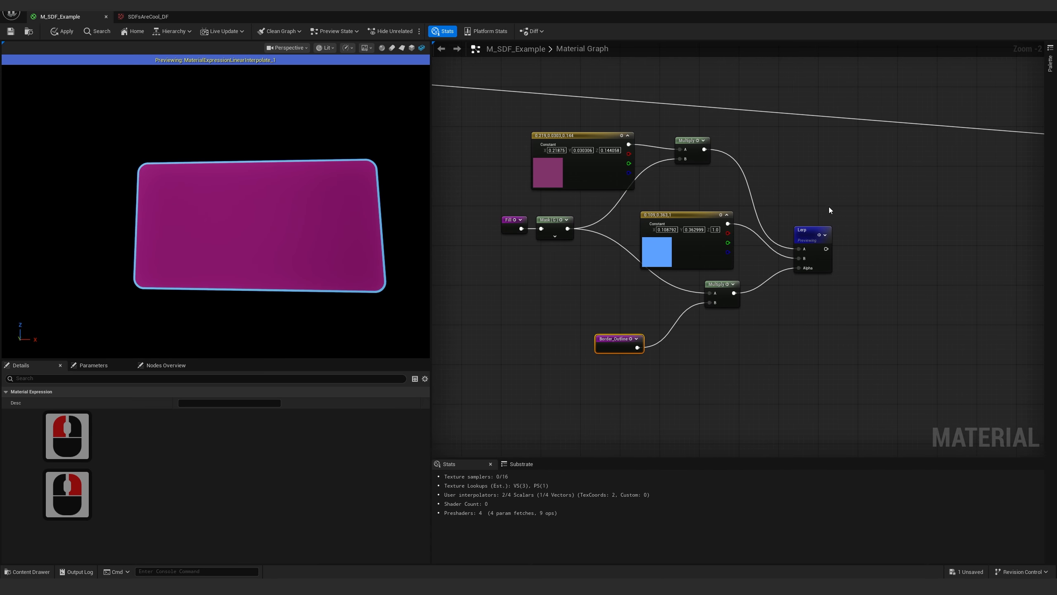
Change the border group's magenta fill constant to a dark grey of 0.072917 in all three channels
click(811, 237)
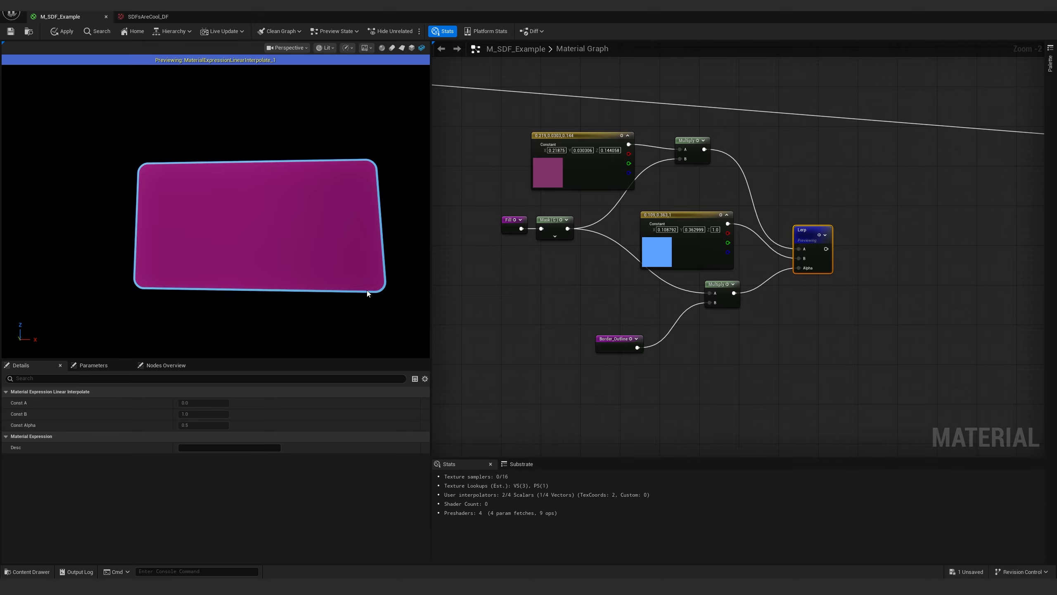
click(545, 169)
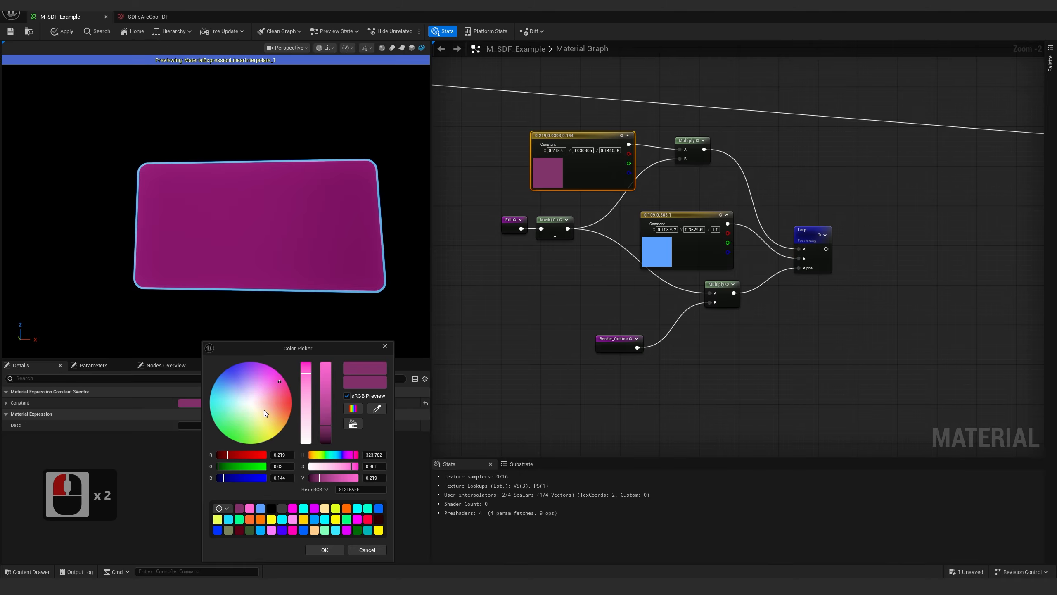
drag(305, 423, 327, 438)
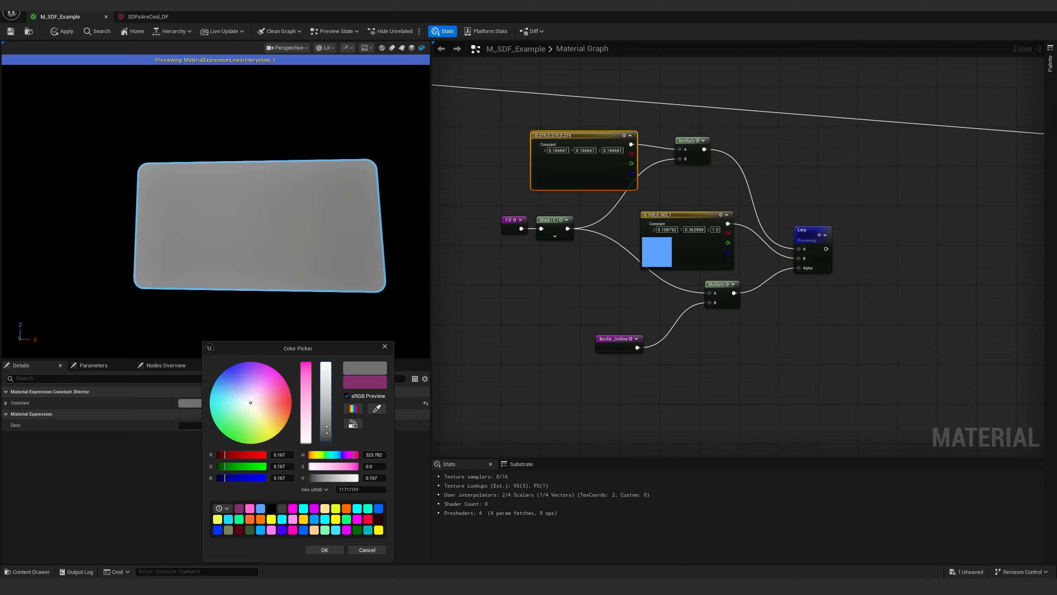
click(323, 549)
Change the border group's blue outline constant to bright green with values 0.005249, 1.0, 0.0
click(667, 256)
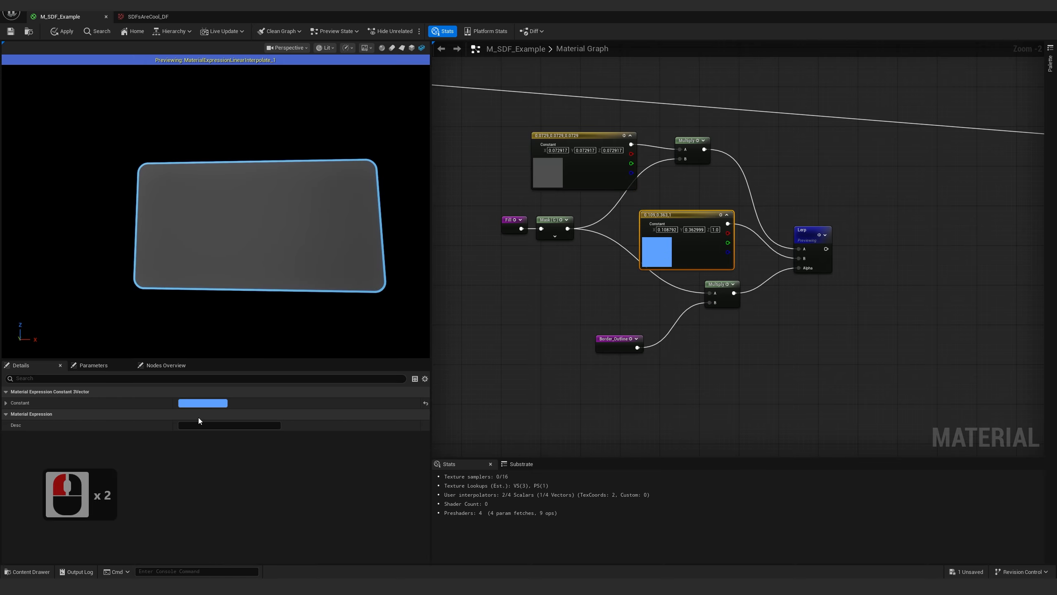
click(206, 404)
drag(277, 381, 234, 439)
click(334, 546)
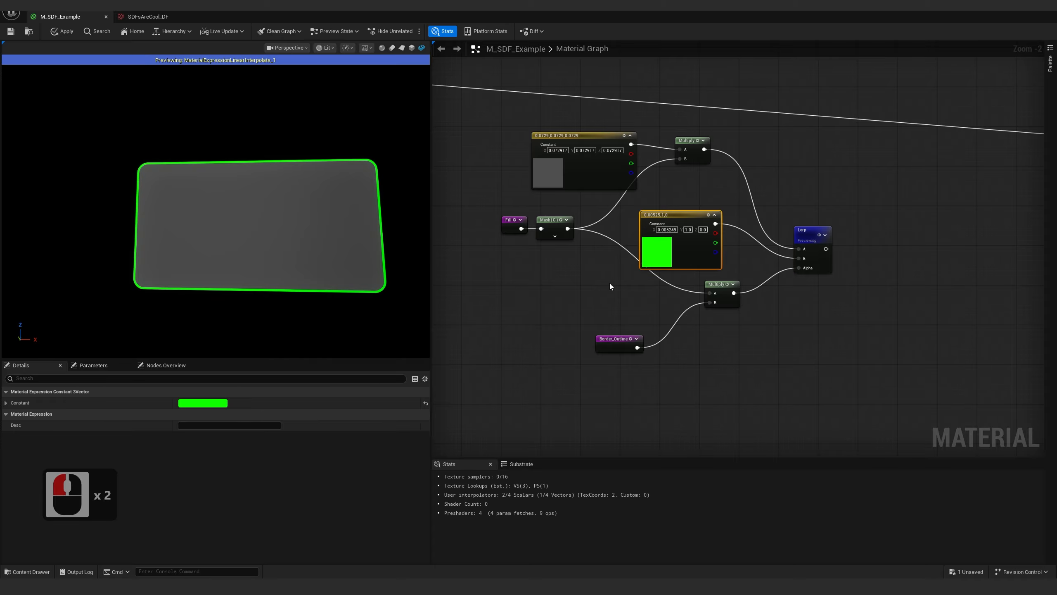
Add an empty Lerp node to the free area between the text and border colouring groups
scroll(856, 267, down, 2)
right_drag(857, 266, 755, 307)
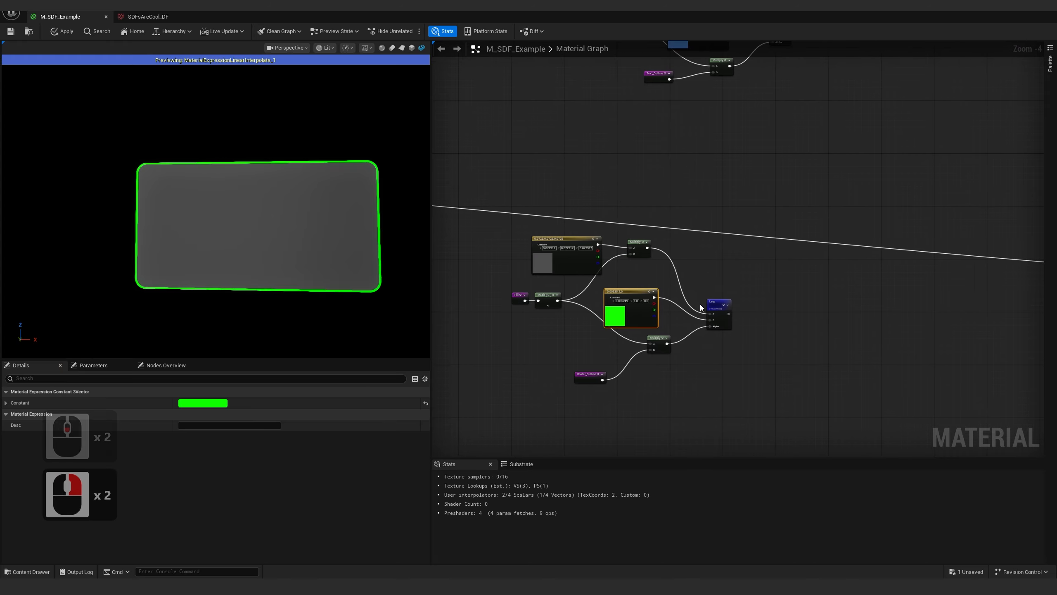
right_drag(700, 165, 770, 200)
click(786, 232)
scroll(549, 360, up, 2)
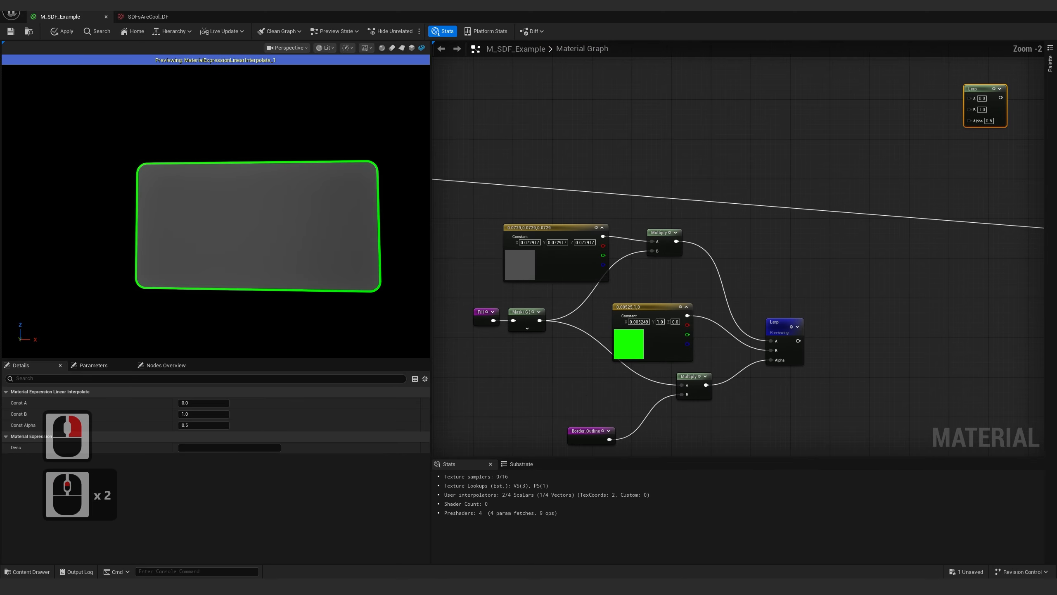
Preview the border group's G-channel Mask node on its own
click(525, 263)
key(space)
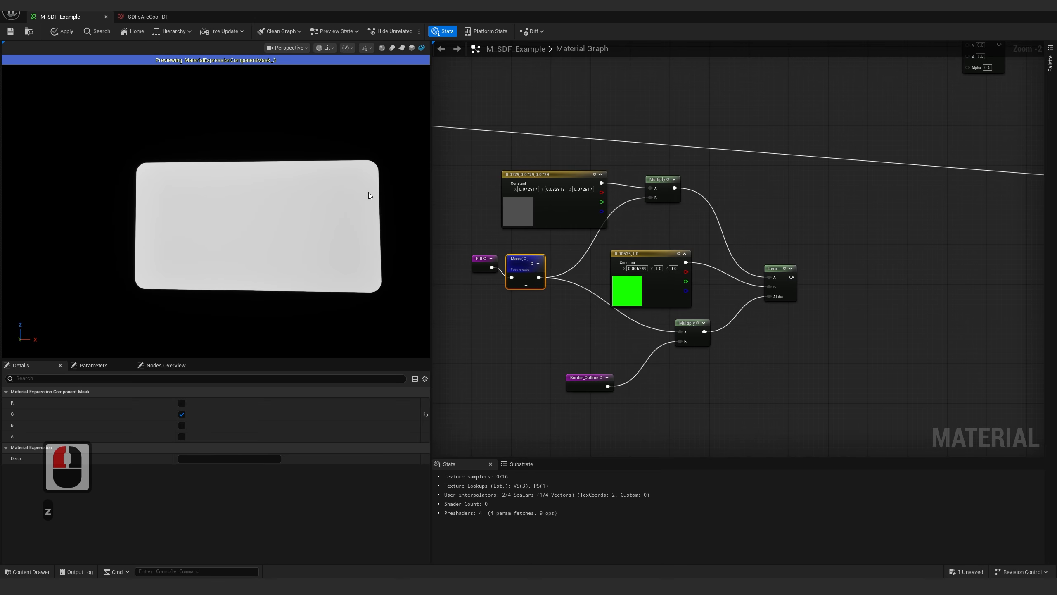
right_drag(549, 299, 563, 331)
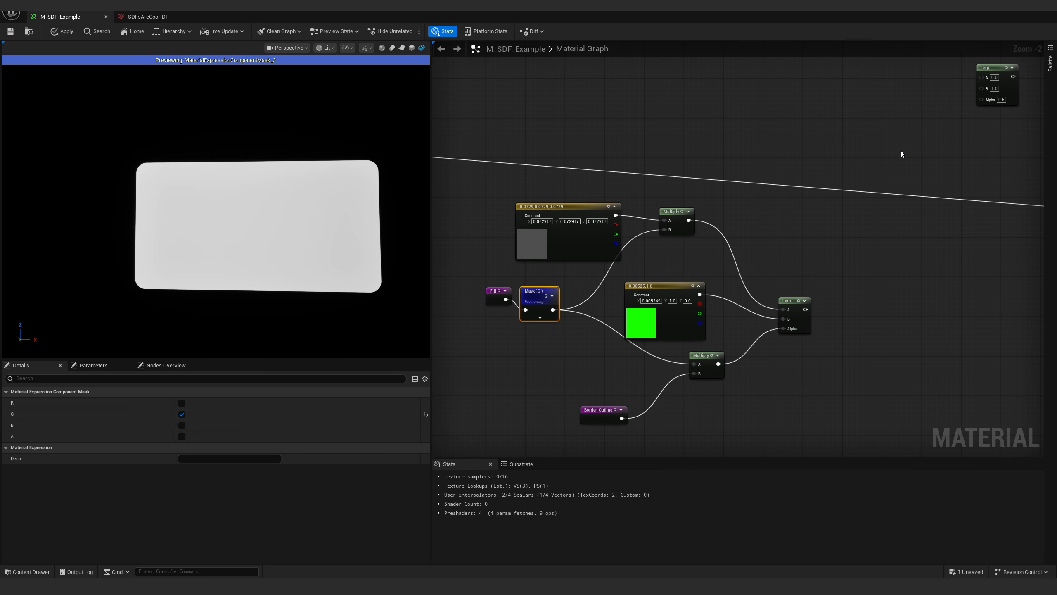
right_drag(795, 389, 804, 330)
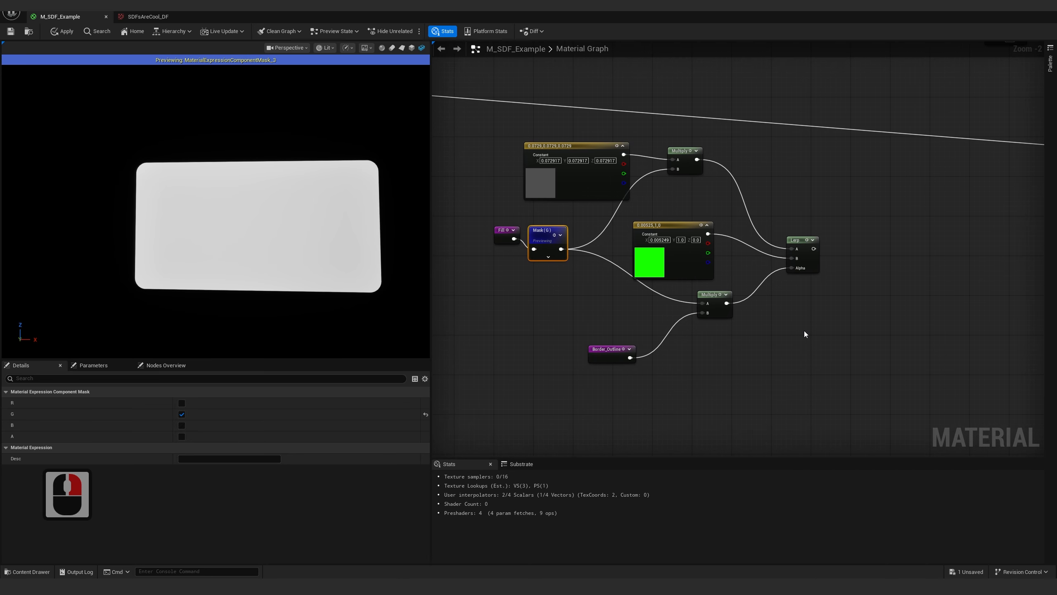
Move the border group's Border_Outline reroute closer beneath the G-channel Mask
click(606, 353)
drag(606, 353, 570, 332)
right_drag(713, 324, 619, 377)
right_drag(514, 379, 685, 353)
click(564, 284)
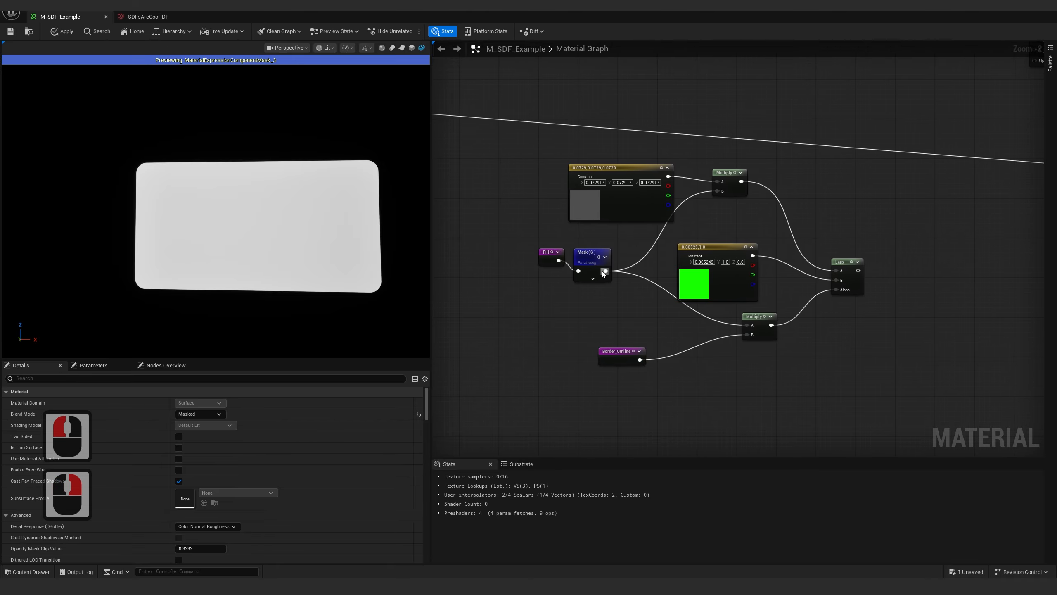
Add a Subtract node fed by the G-channel Mask in A and Border_Outline in B
drag(606, 270, 726, 388)
text(-)
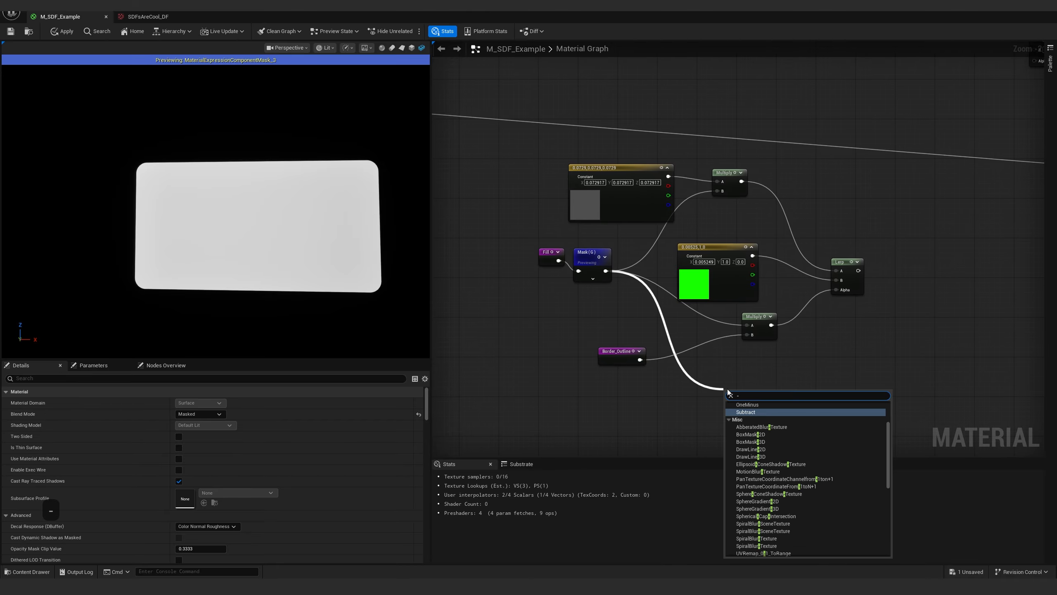
key(Return)
drag(639, 359, 742, 387)
right_drag(843, 333, 774, 315)
click(576, 326)
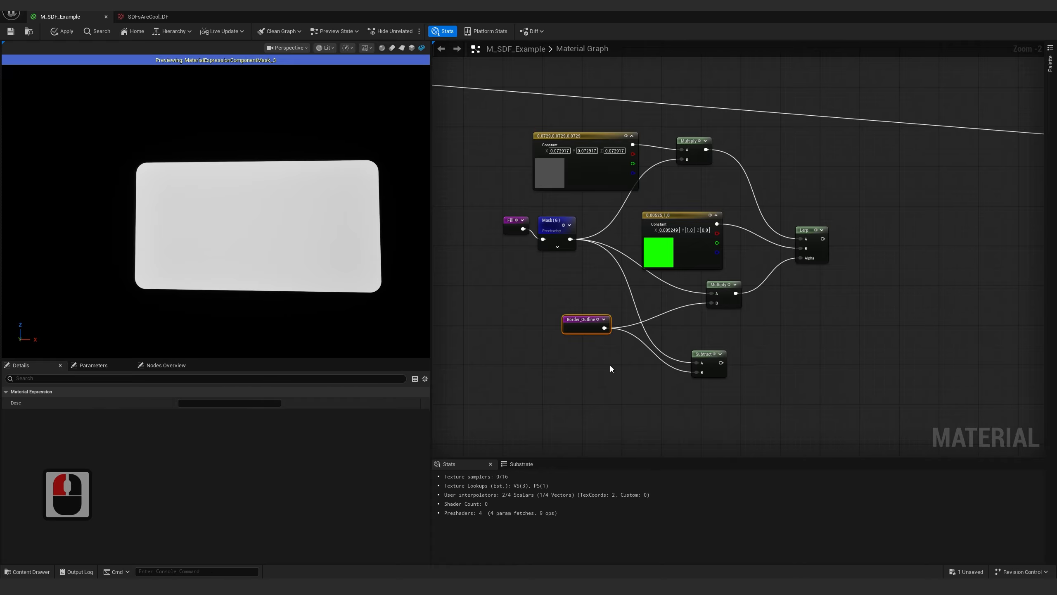
Preview the new unconnected Lerp node
right_drag(825, 290, 541, 442)
click(731, 166)
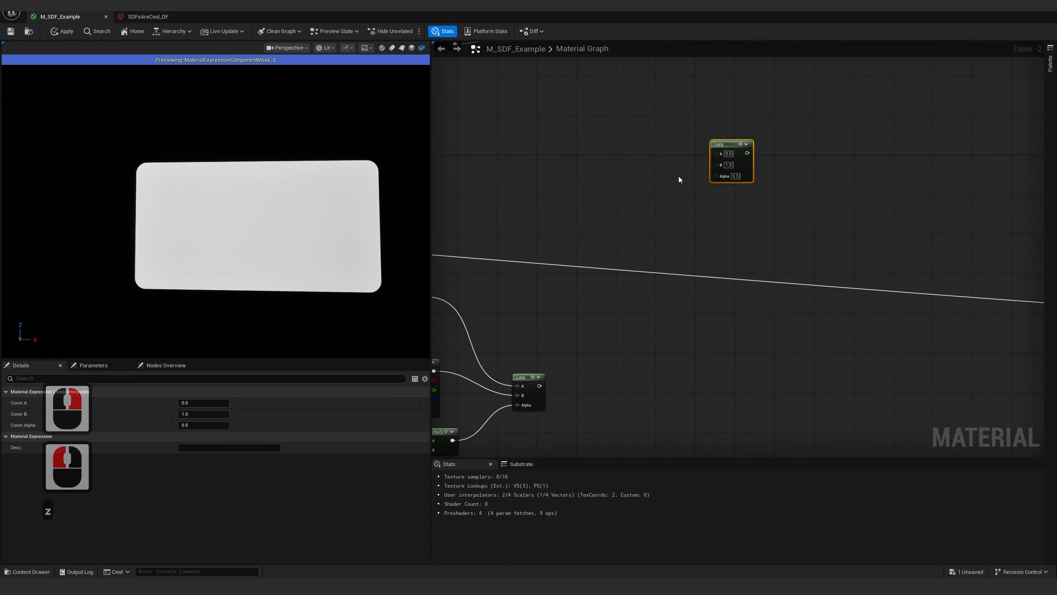
key(space)
right_drag(546, 255, 760, 261)
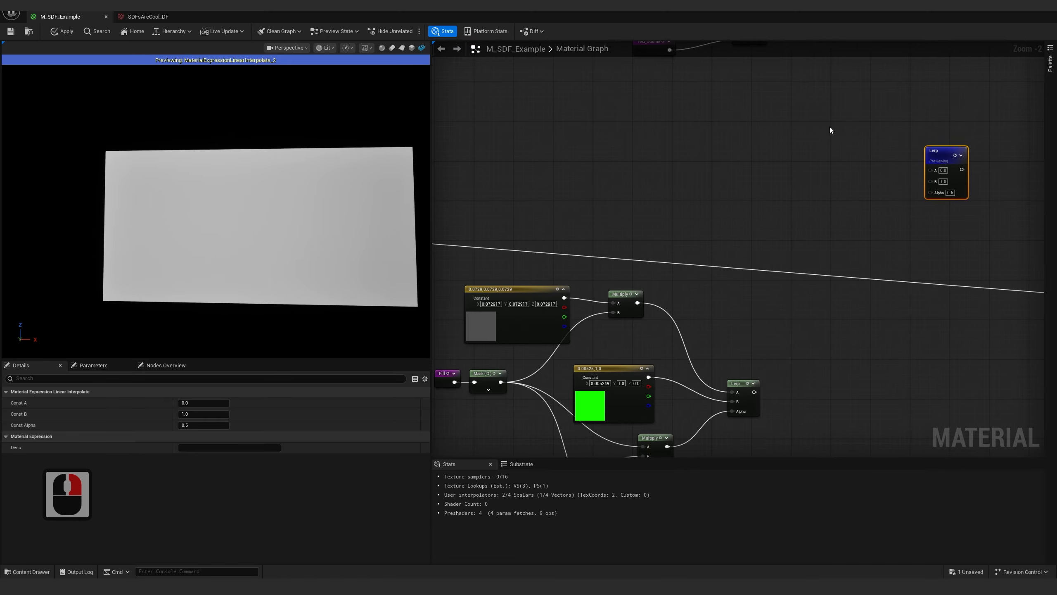
Preview the Text_Outline reroute in the text colouring group
click(789, 194)
right_drag(787, 196, 754, 408)
click(607, 257)
key(z)
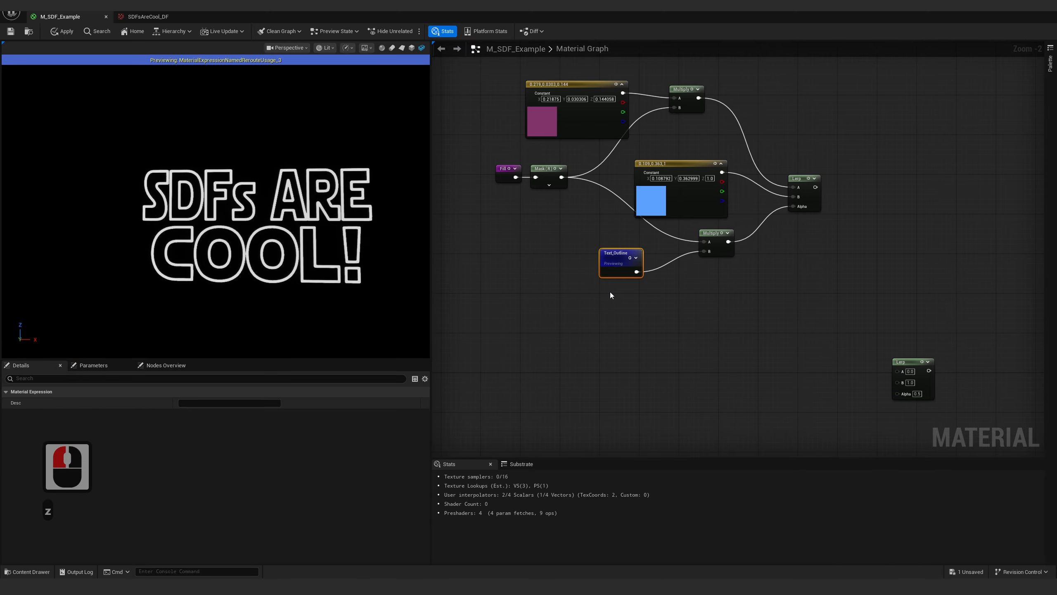
Preview the text group's R-channel Mask node to inspect the solid letter shapes
drag(488, 165, 574, 210)
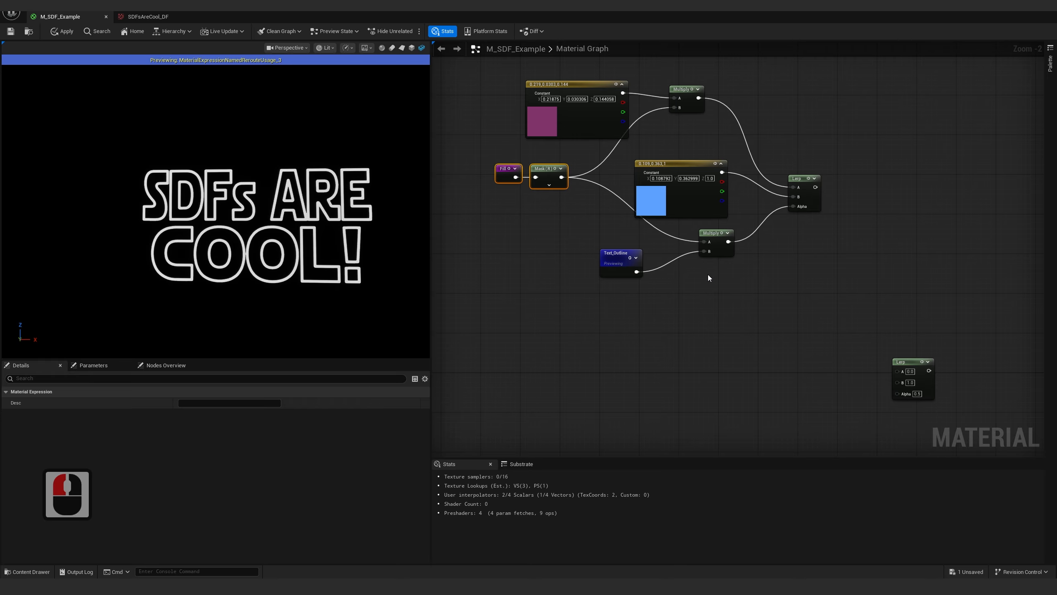
click(549, 183)
key(z)
right_drag(594, 273, 609, 237)
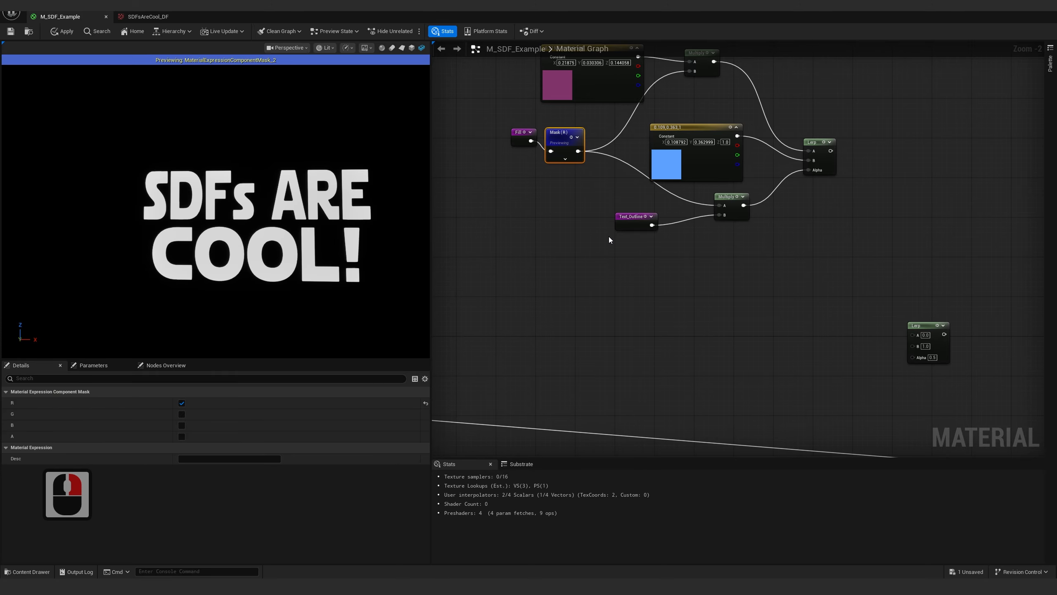
Tidy the text group by moving Text_Outline further from the Multiply node and aligning the Fill reroute with the R-channel Mask
drag(623, 222, 548, 232)
click(575, 170)
drag(529, 156, 560, 142)
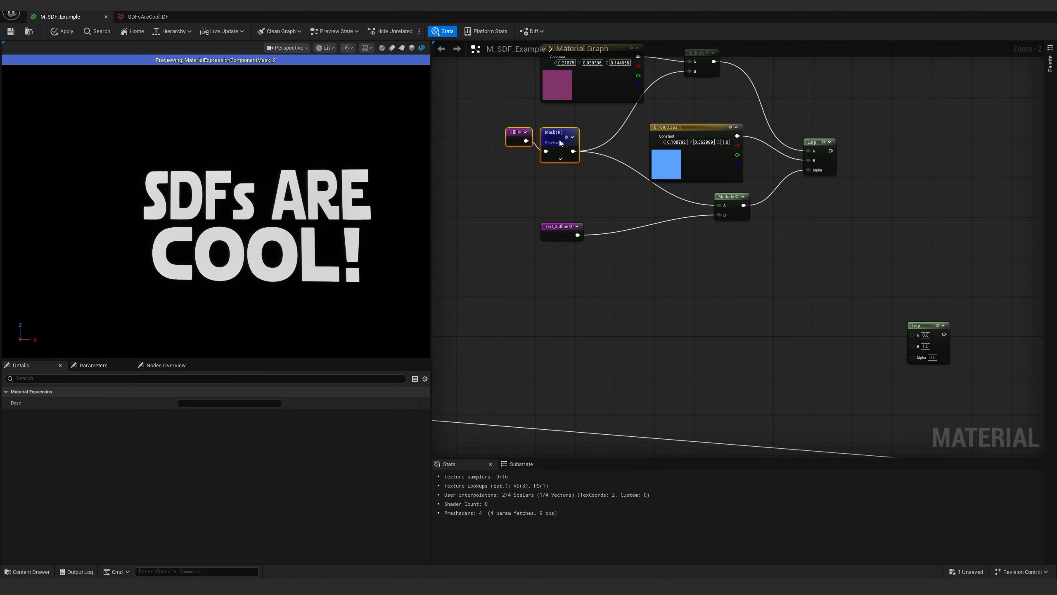
Preview the text group's Lerp and the outline Multiply node that drives its Alpha
click(821, 143)
key(z)
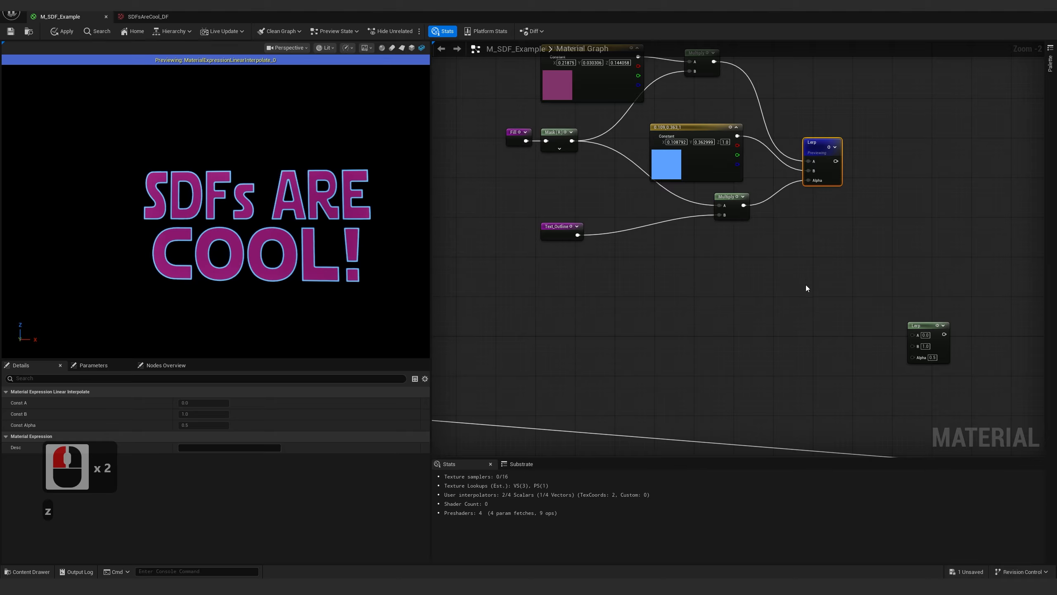
click(732, 211)
key(z)
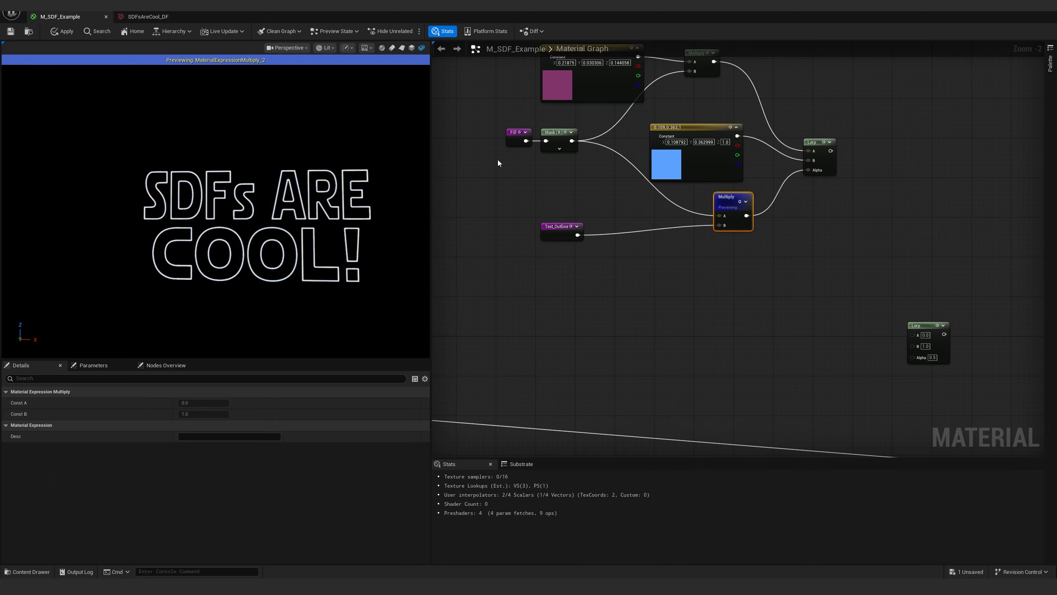
Connect the text group's R-channel Mask to the new Lerp's Alpha input and preview the mask
click(517, 139)
ctrl+click(557, 142)
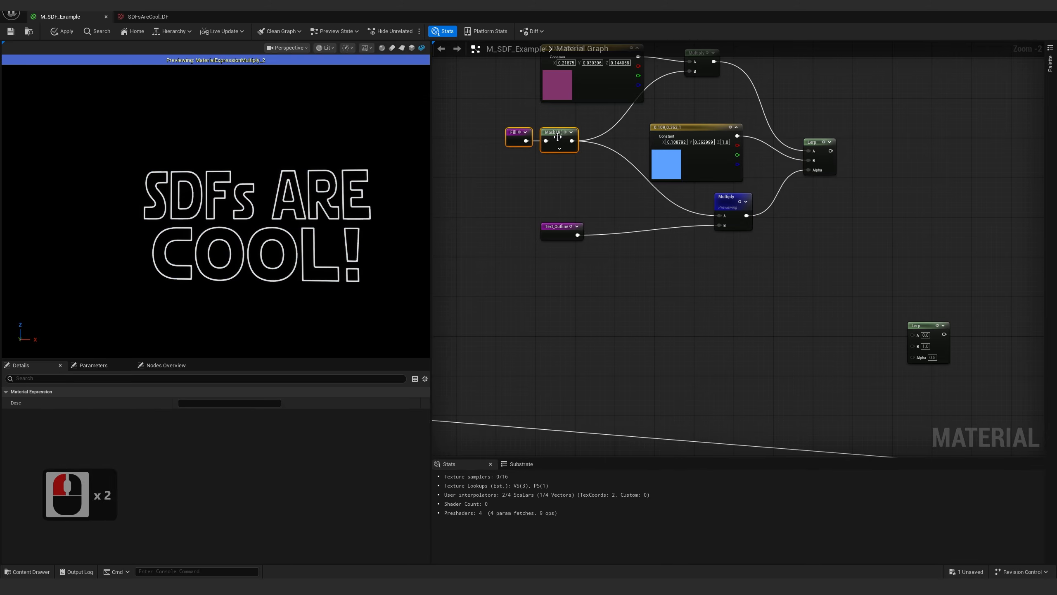
drag(557, 141, 914, 358)
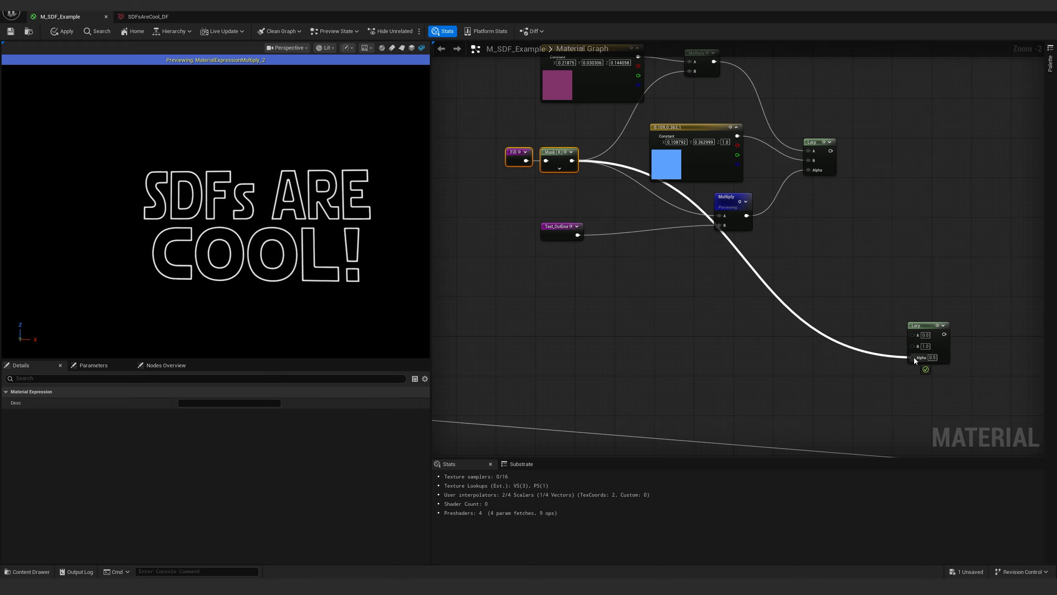
drag(913, 356, 914, 357)
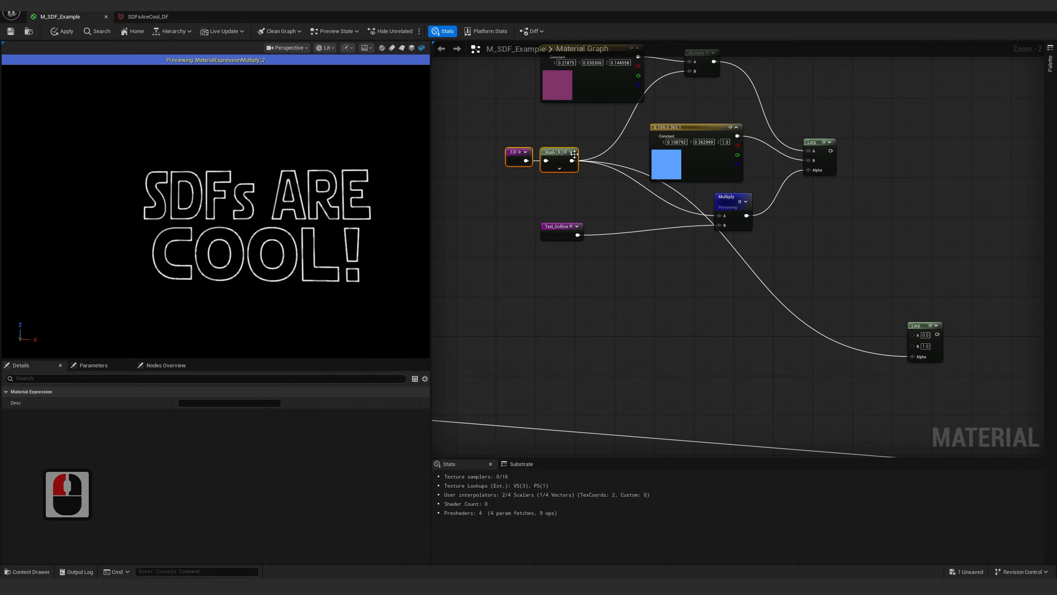
click(558, 154)
key(space)
Connect the text Lerp to input B and the border Lerp to input A of the new Lerp, and preview it
right_drag(896, 212, 716, 215)
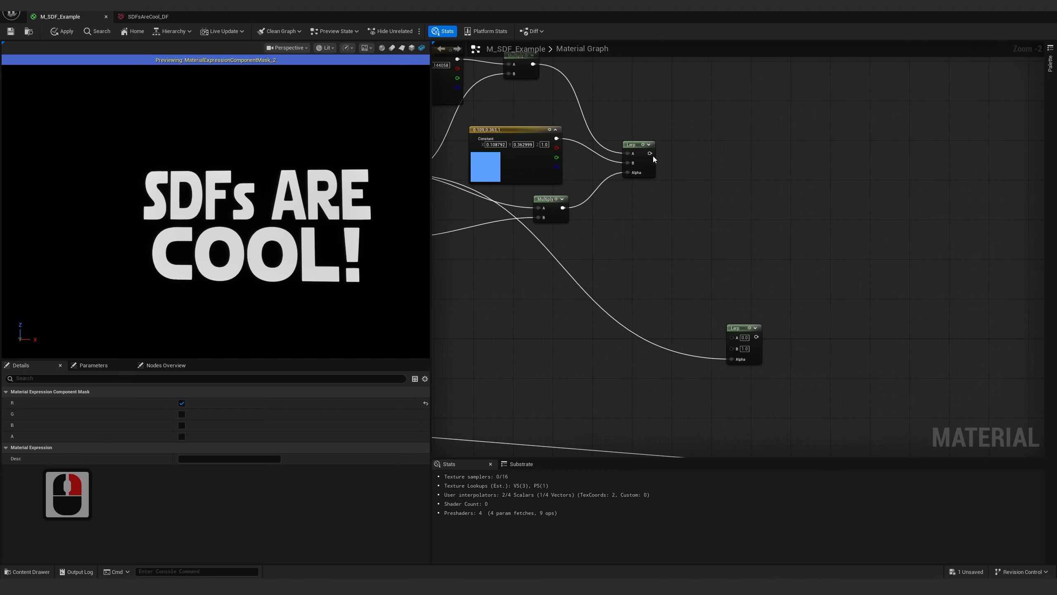
drag(651, 154, 826, 419)
right_drag(781, 391, 914, 123)
right_drag(763, 223, 671, 288)
drag(596, 364, 853, 215)
drag(862, 170, 889, 287)
key(space)
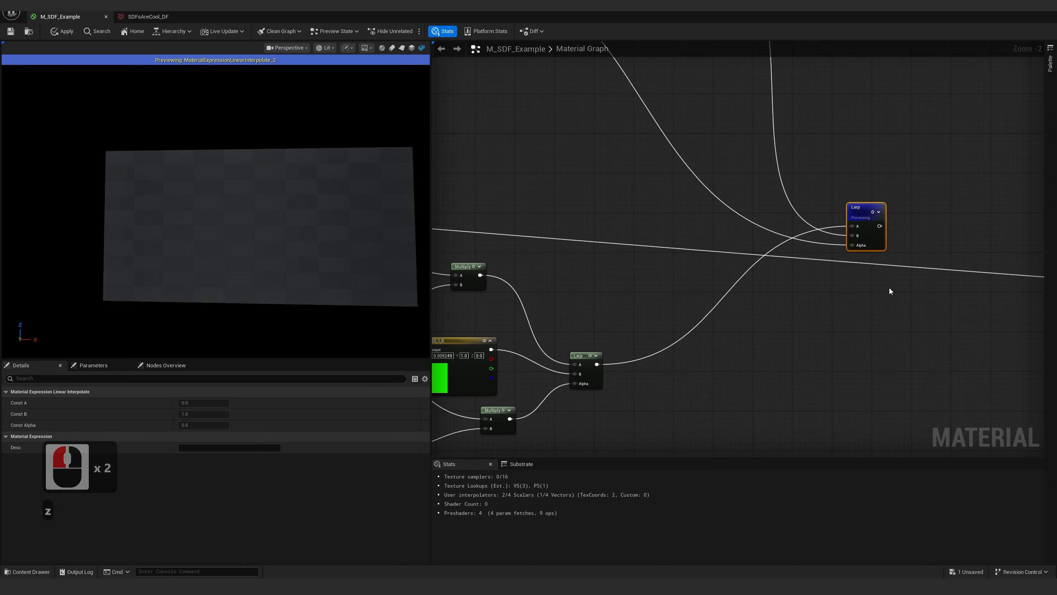
Delete the unused Subtract node from the border colouring group
right_drag(666, 357, 836, 186)
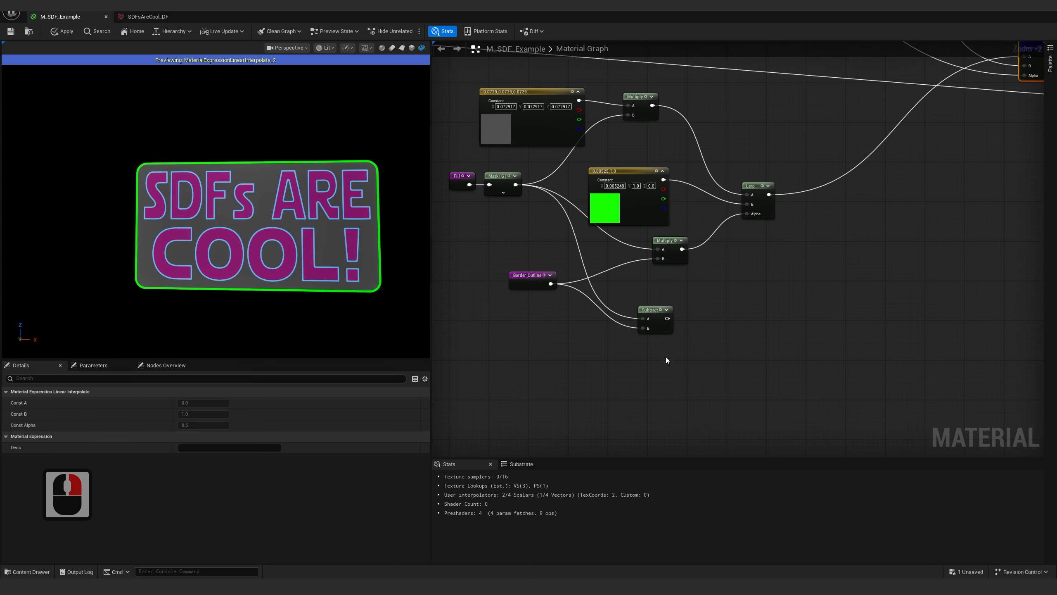
click(687, 333)
key(Delete)
right_drag(756, 311, 855, 350)
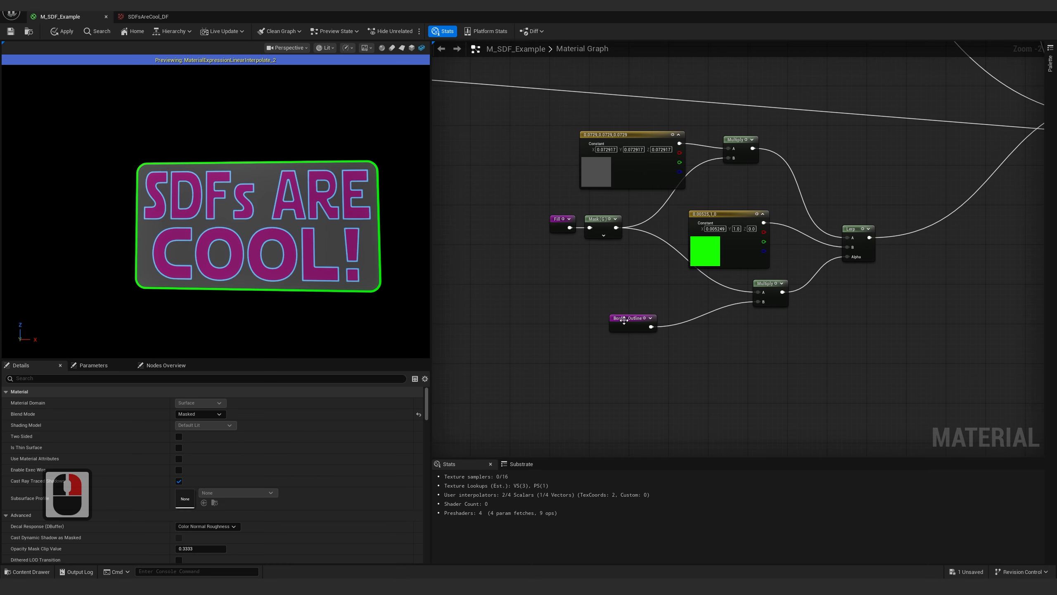
Copy the text group's Fill reroute and R-channel Mask beside the final Lerp and connect the copied Mask to its Alpha
click(661, 324)
right_drag(699, 50, 652, 340)
drag(562, 152, 649, 188)
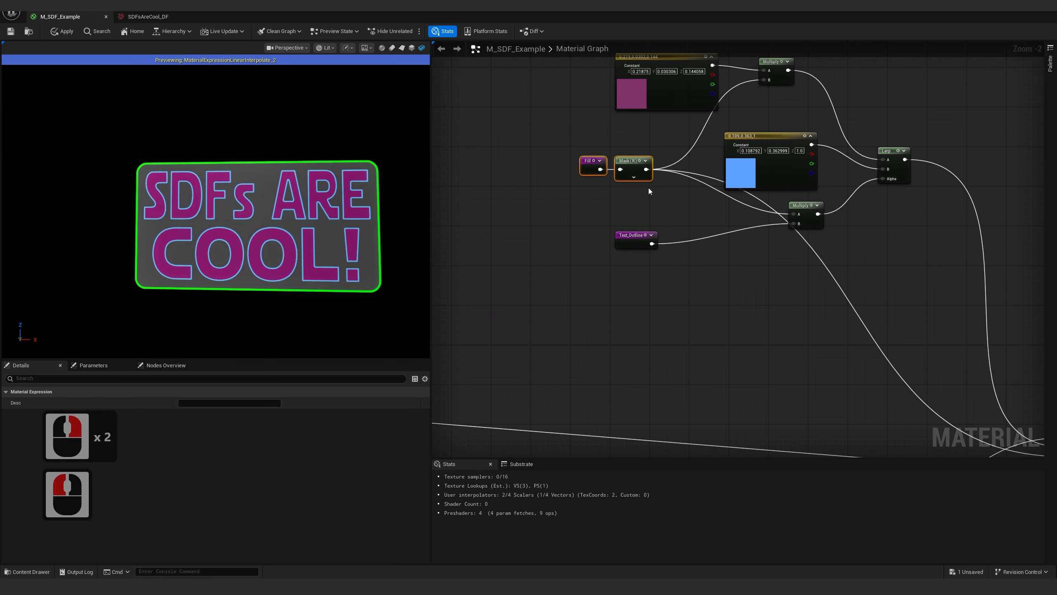
key(ctrl+c)
right_drag(866, 236, 615, 102)
click(648, 271)
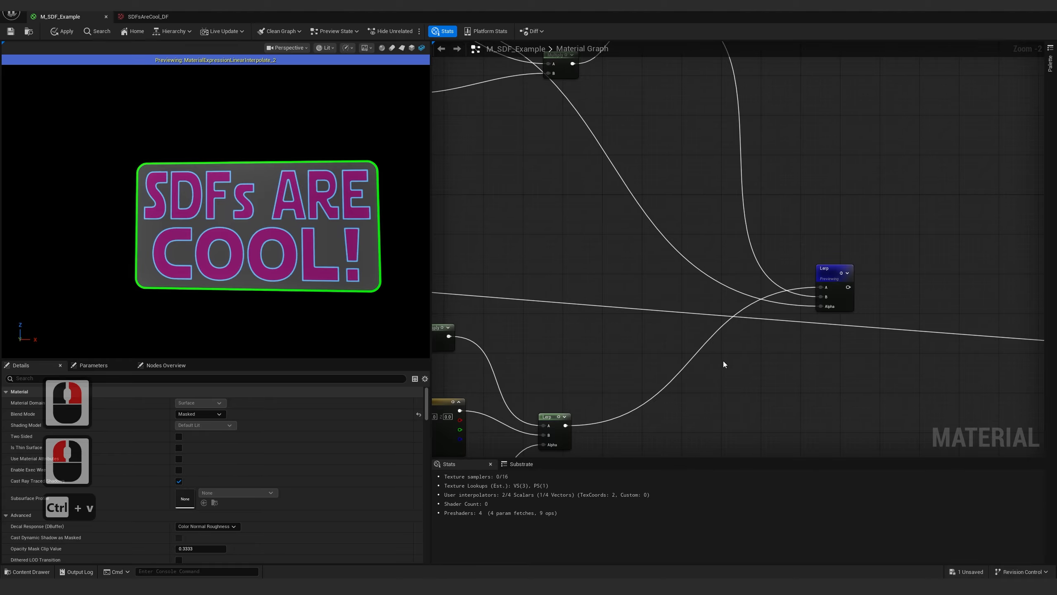
key(ctrl+v)
click(790, 400)
drag(768, 370, 821, 307)
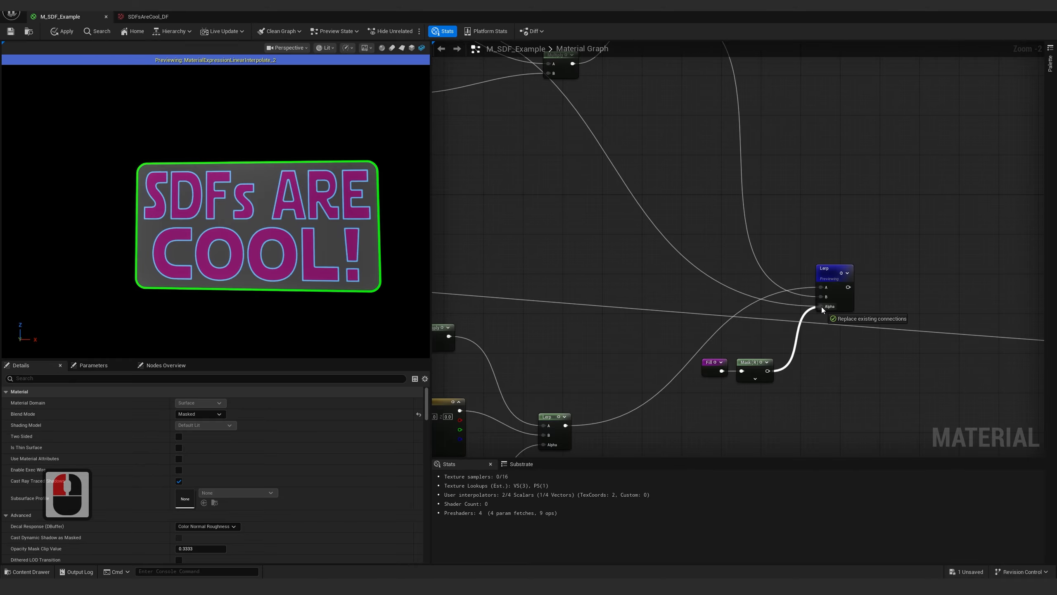
Rearrange the graph so the border colouring group sits above the text colouring group, ahead of the final Lerp
scroll(860, 364, down, 3)
right_drag(858, 365, 873, 317)
drag(567, 64, 779, 201)
drag(541, 298, 753, 398)
right_drag(716, 324, 710, 398)
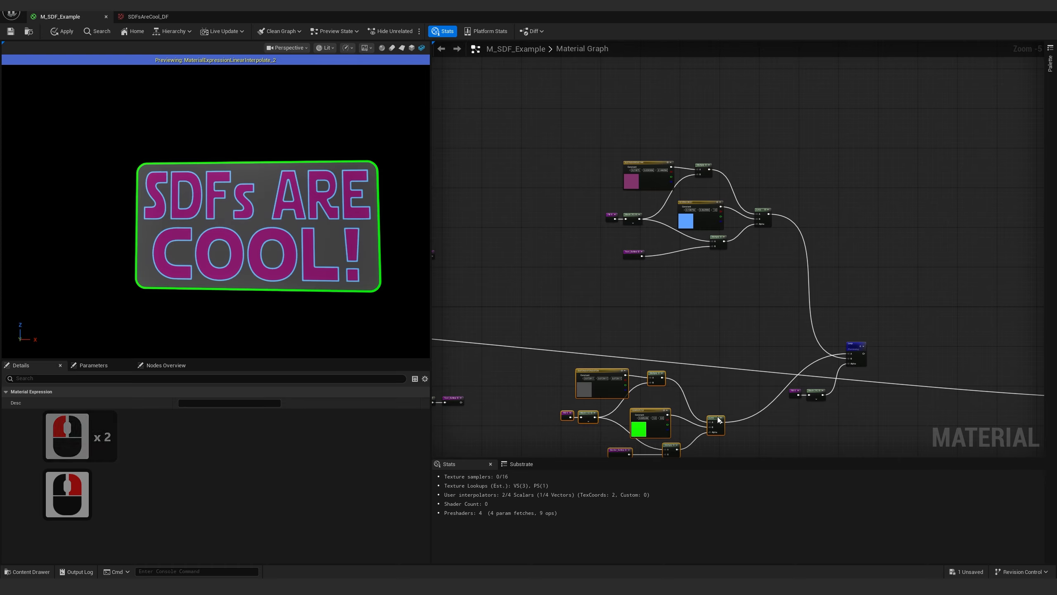
drag(716, 423, 725, 89)
drag(583, 156, 780, 264)
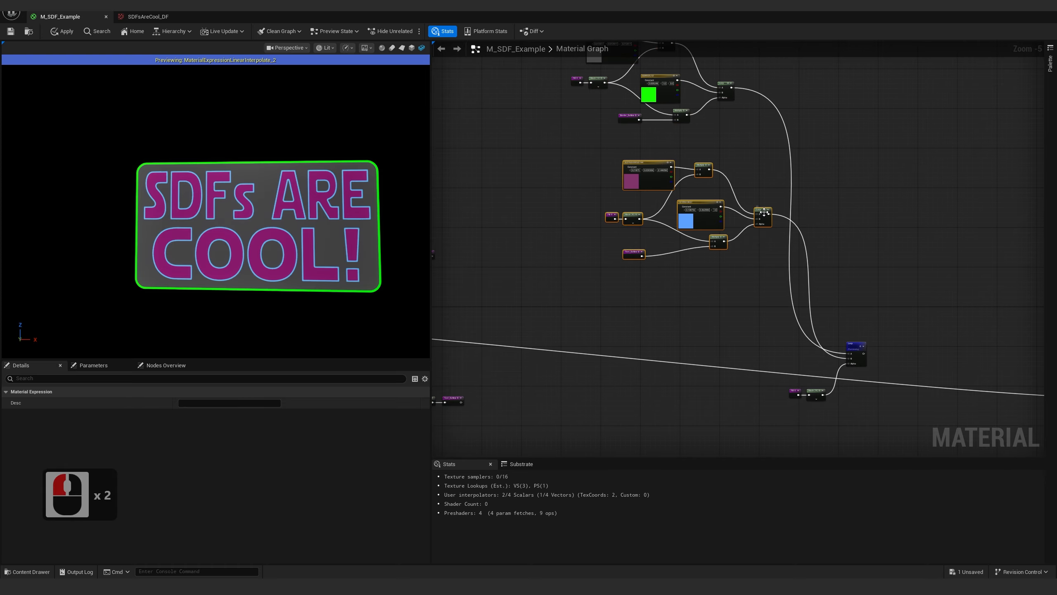
drag(764, 213, 748, 343)
Apply the changes to the material and save it
right_drag(748, 342, 666, 292)
scroll(801, 344, up, 2)
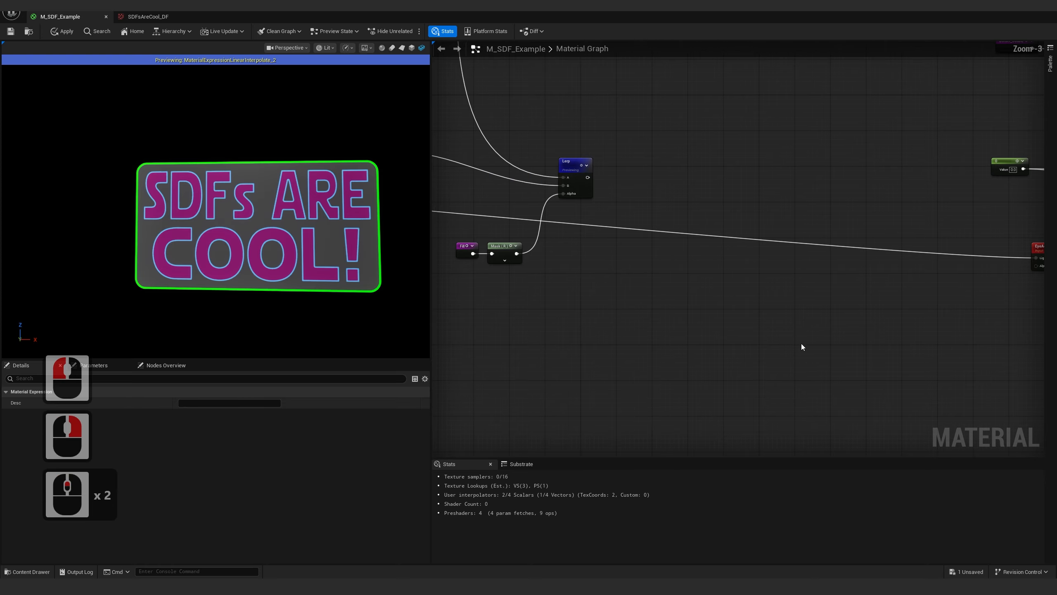
click(802, 346)
click(61, 32)
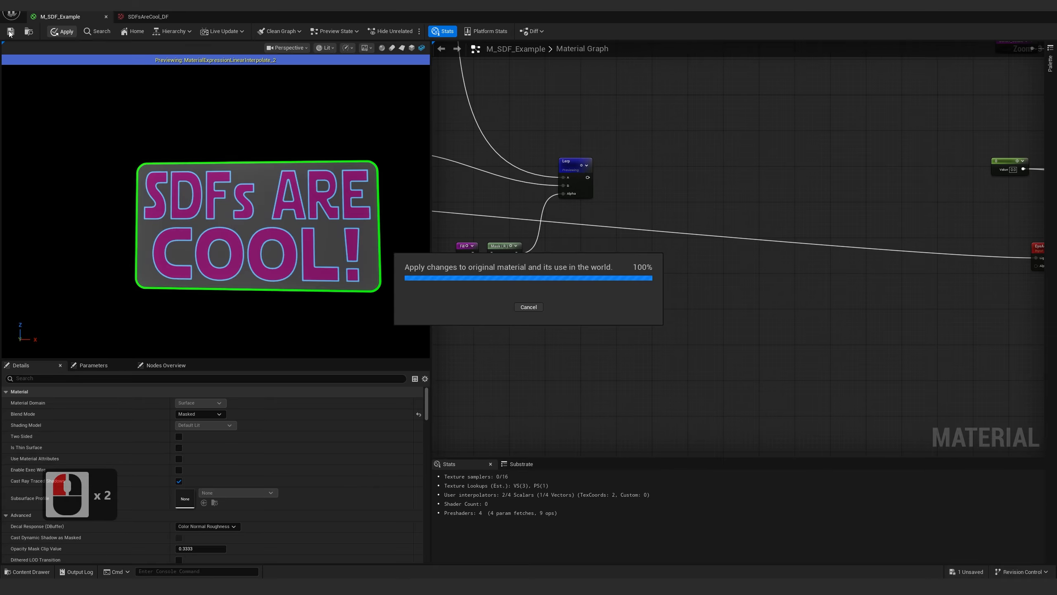
click(11, 31)
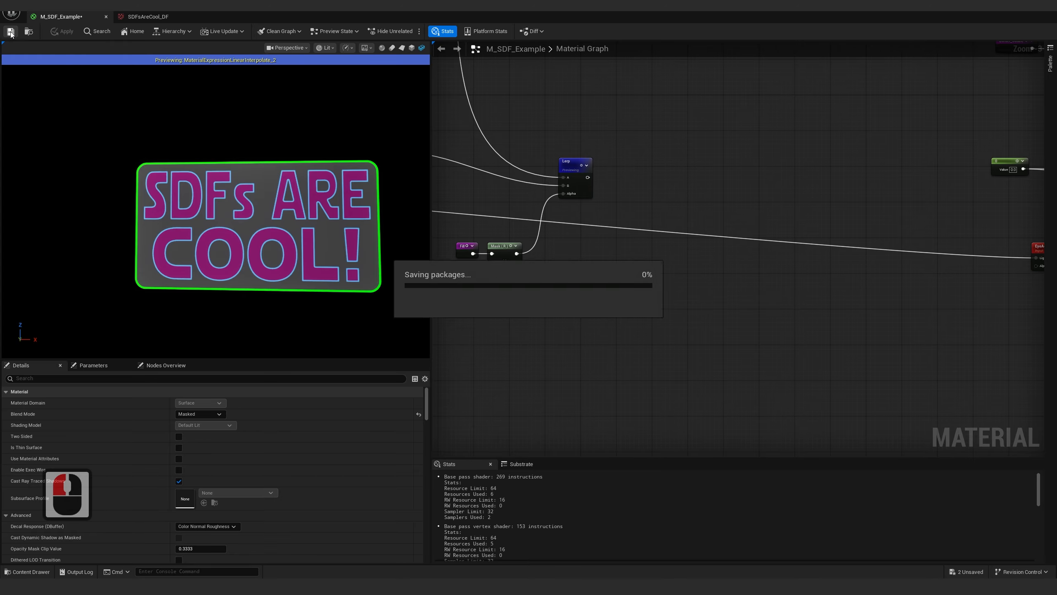
Connect the final Lerp's output to the red node that feeds the Substrate slab
right_drag(591, 225, 465, 215)
drag(475, 208, 923, 288)
right_drag(497, 245, 721, 267)
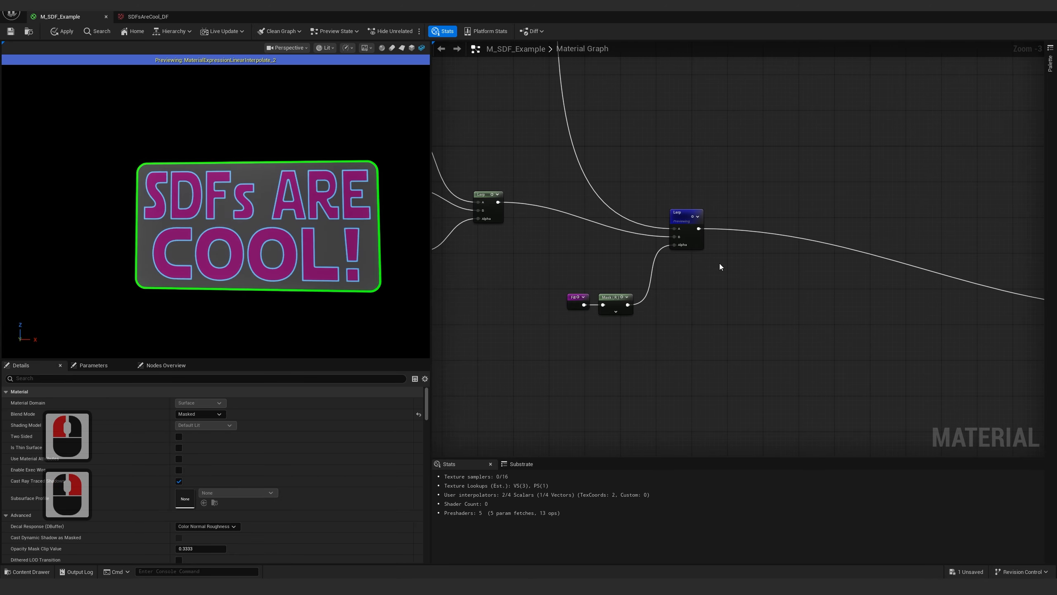
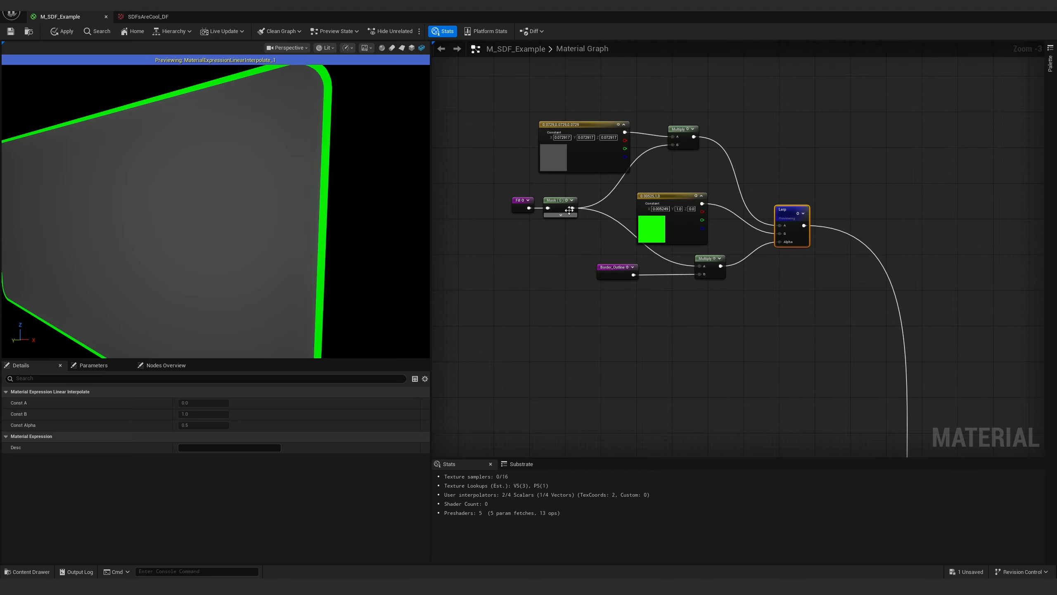
Move the border group's Border_Outline reroute and its Multiply node further below the green constant
drag(738, 329, 603, 252)
drag(699, 256, 683, 308)
Preview the R-channel Mask that drives the final Lerp's Alpha, followed by the final Lerp itself
scroll(765, 336, down, 3)
right_drag(765, 325, 699, 135)
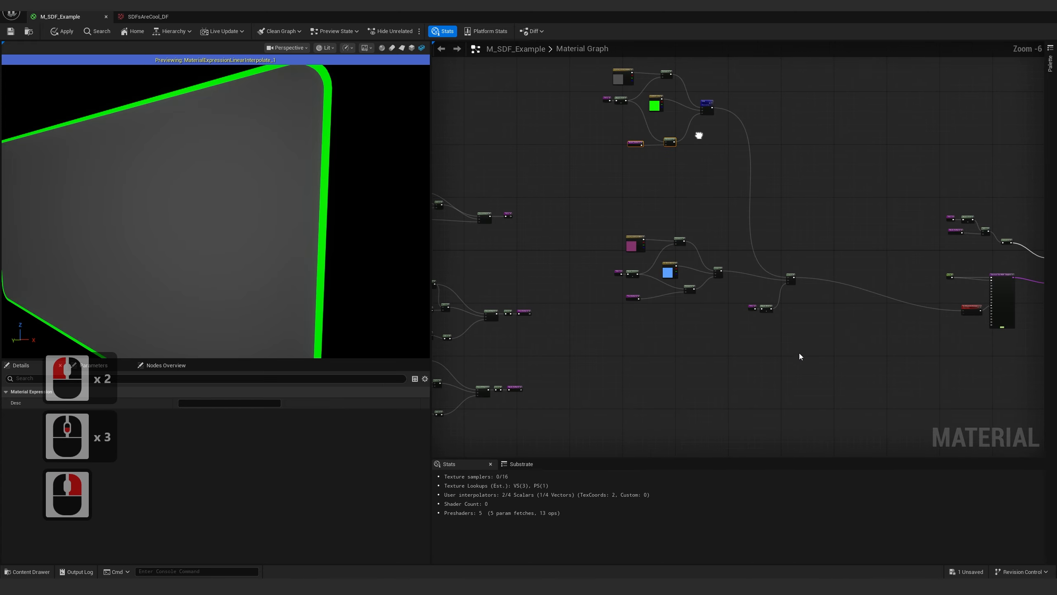
scroll(799, 353, up, 3)
drag(722, 246, 685, 172)
key(z)
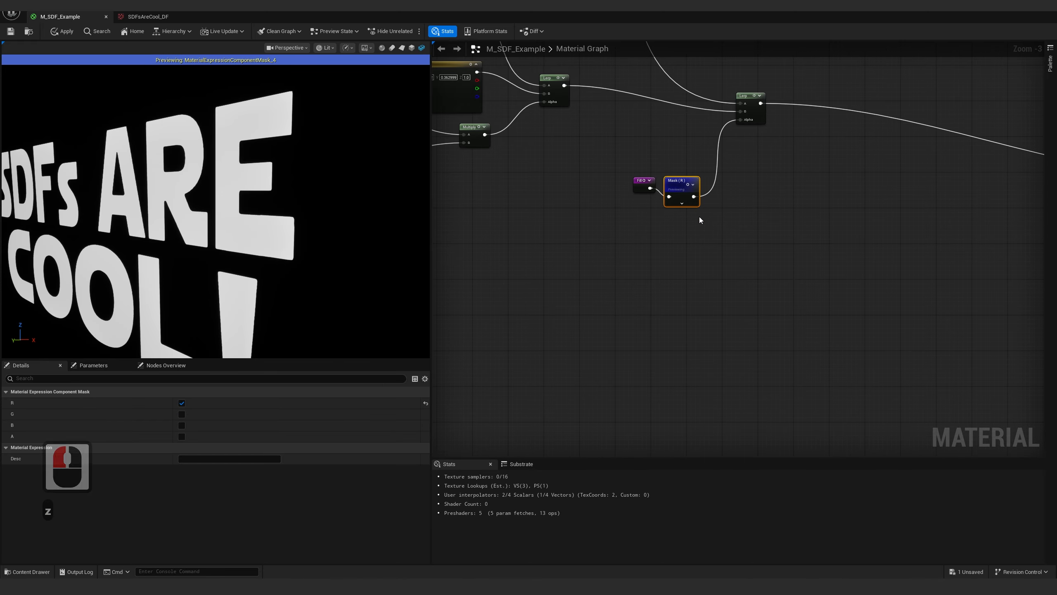
right_drag(698, 217, 672, 359)
drag(729, 177, 749, 295)
key(z)
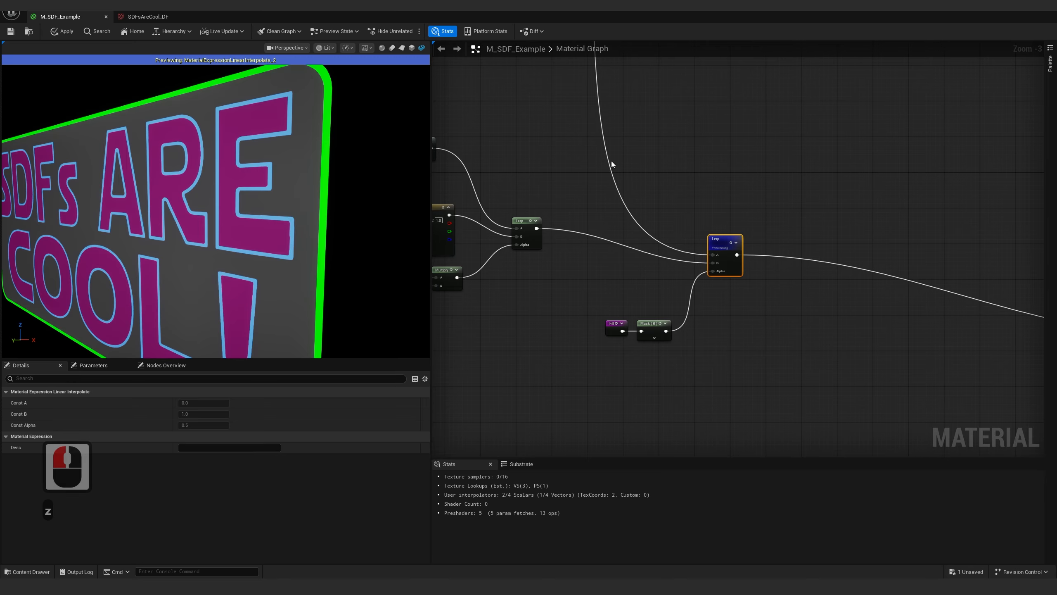
Preview the border group's Lerp and its G-channel Mask
right_drag(612, 160, 780, 413)
right_drag(668, 255, 746, 421)
drag(735, 235, 736, 172)
key(z)
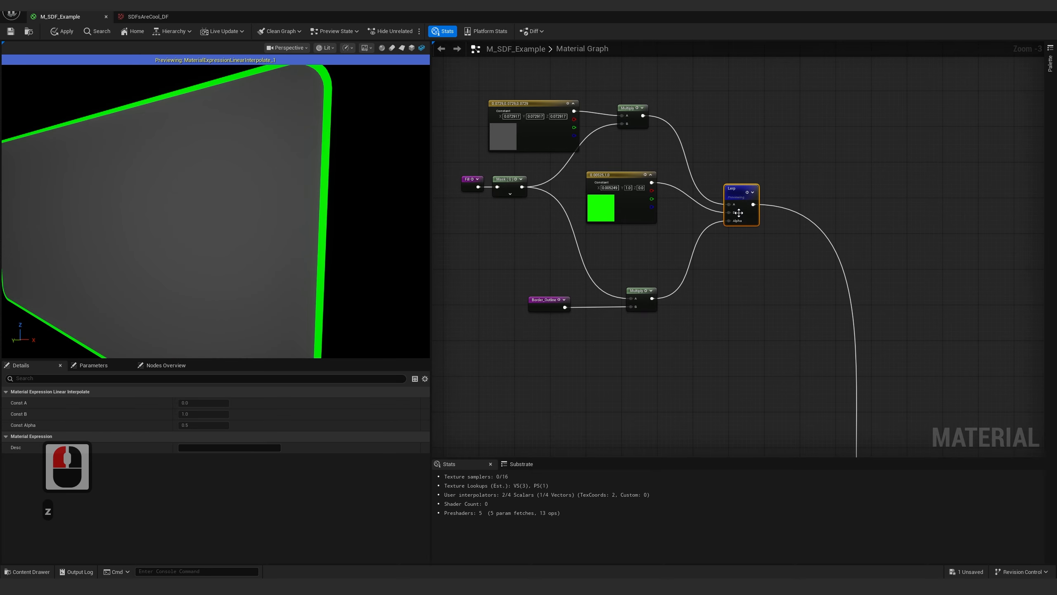
click(509, 185)
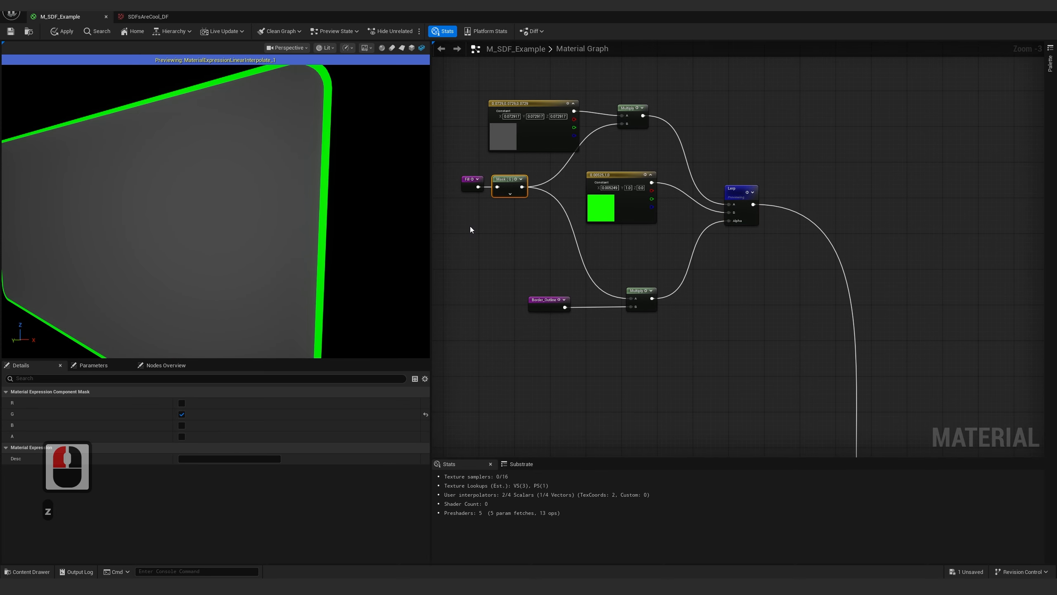
key(space)
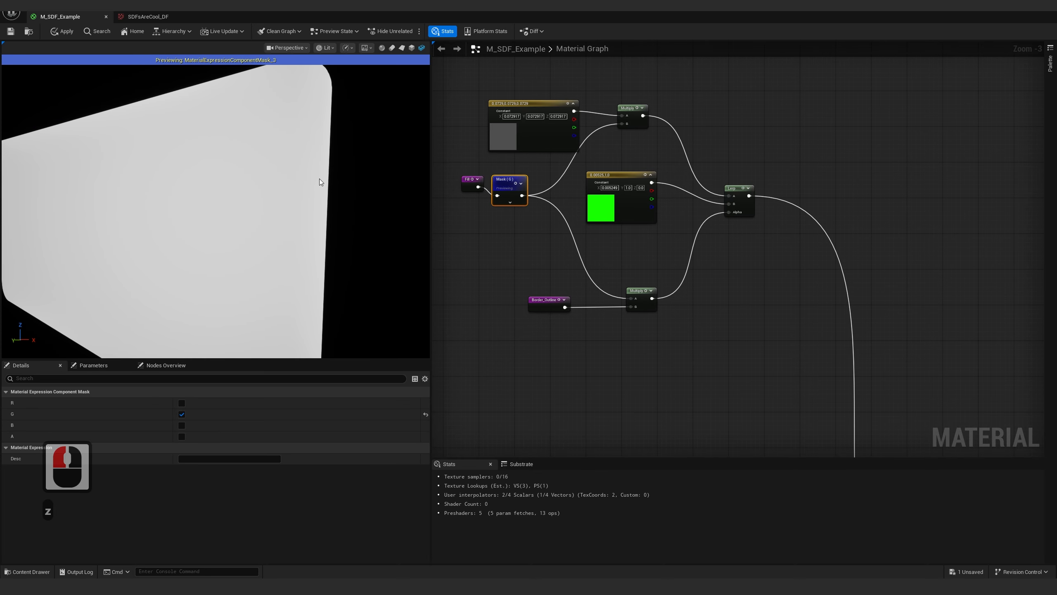
Preview the border outline Multiply and the Border_Outline reroute to compare their outline widths
click(652, 294)
key(space)
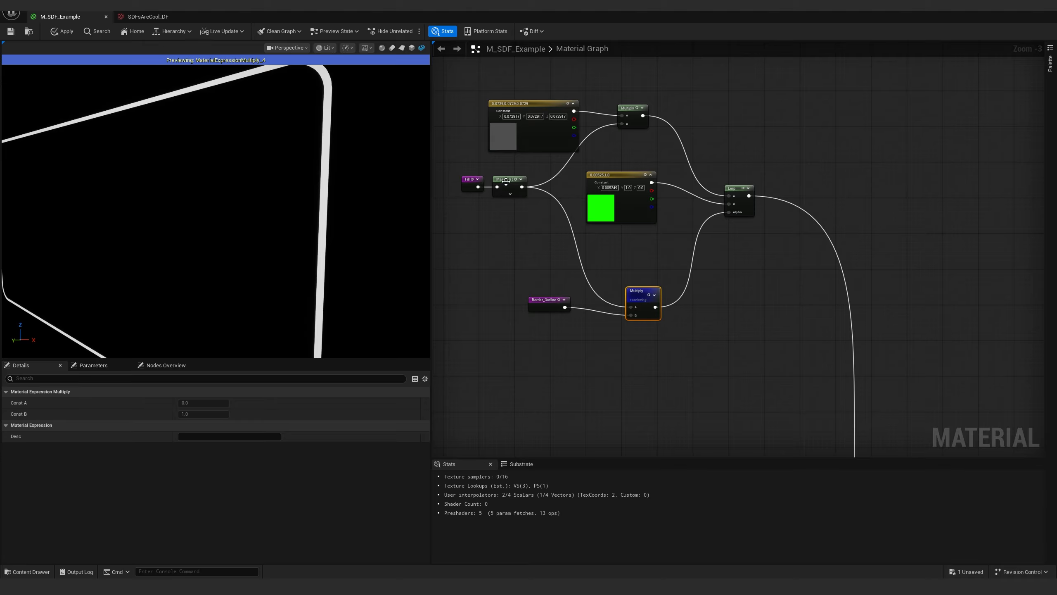
click(521, 226)
click(546, 303)
key(space)
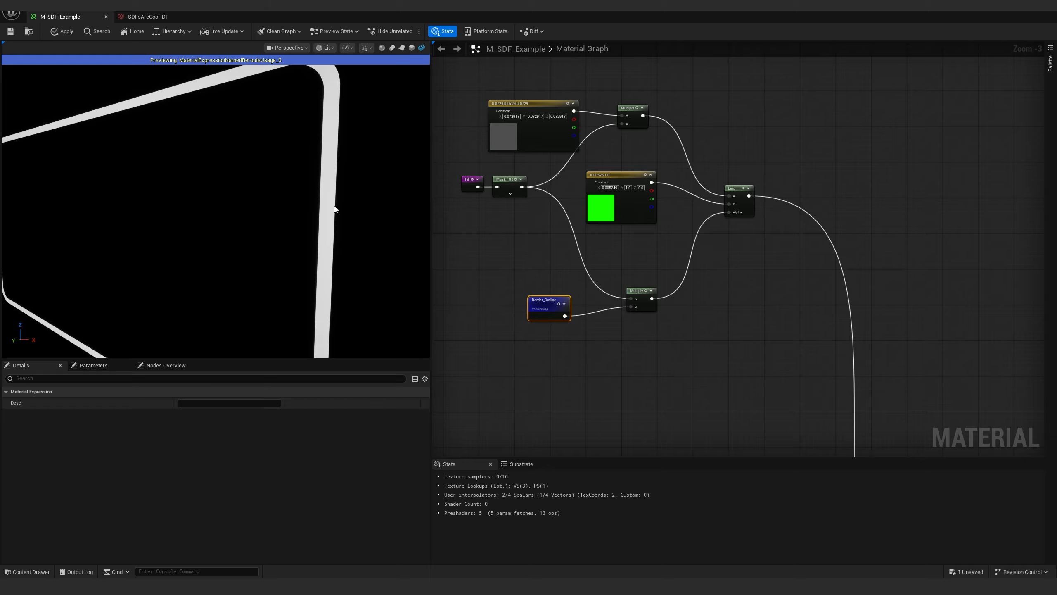
Connect Border_Outline directly to the border Lerp's Alpha, preview that Lerp, and delete the bypassed outline Multiply node
drag(564, 315, 729, 212)
click(743, 200)
key(z)
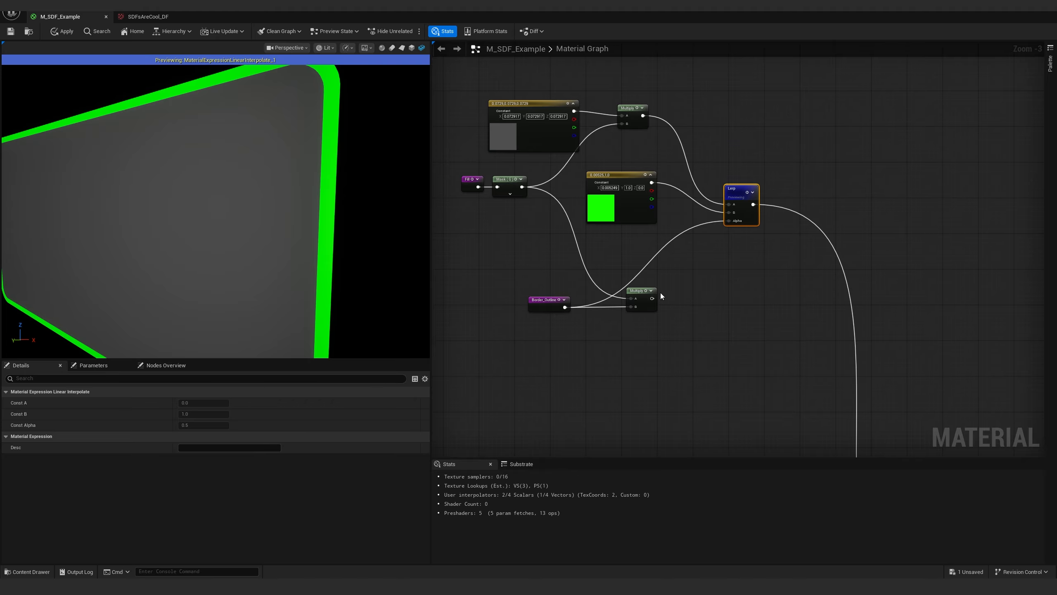
click(649, 291)
key(Delete)
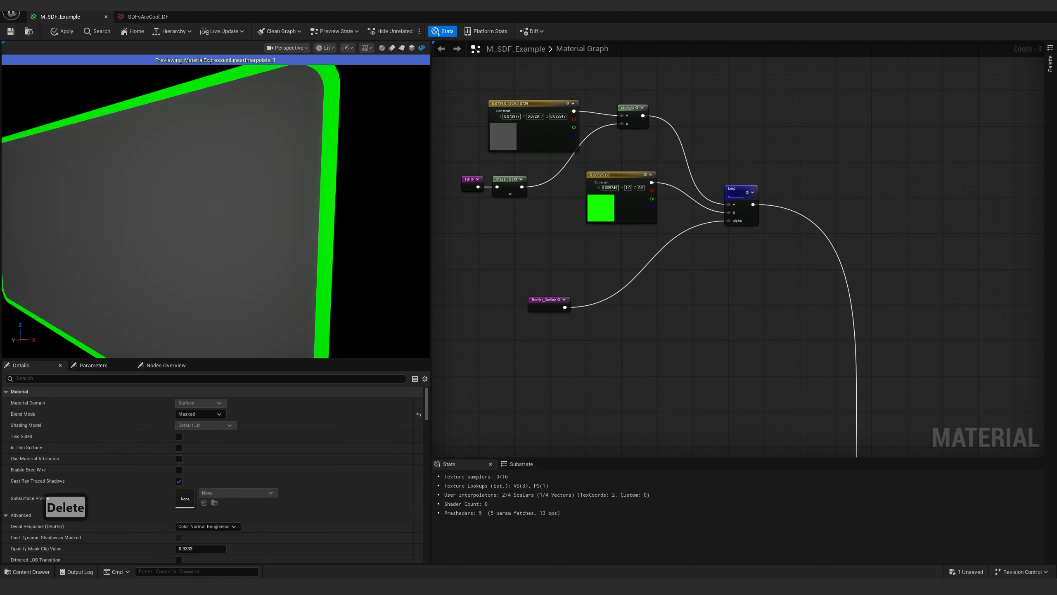
Preview the final Lerp, and apply and save the updated material
right_drag(858, 453, 706, 253)
right_drag(836, 322, 762, 235)
click(762, 271)
key(z)
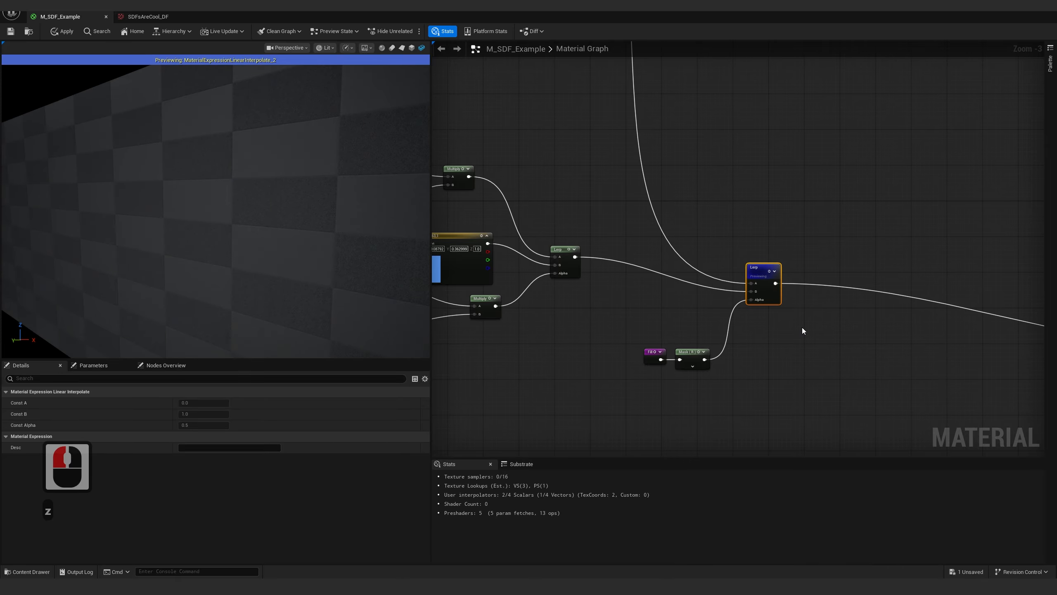
click(10, 32)
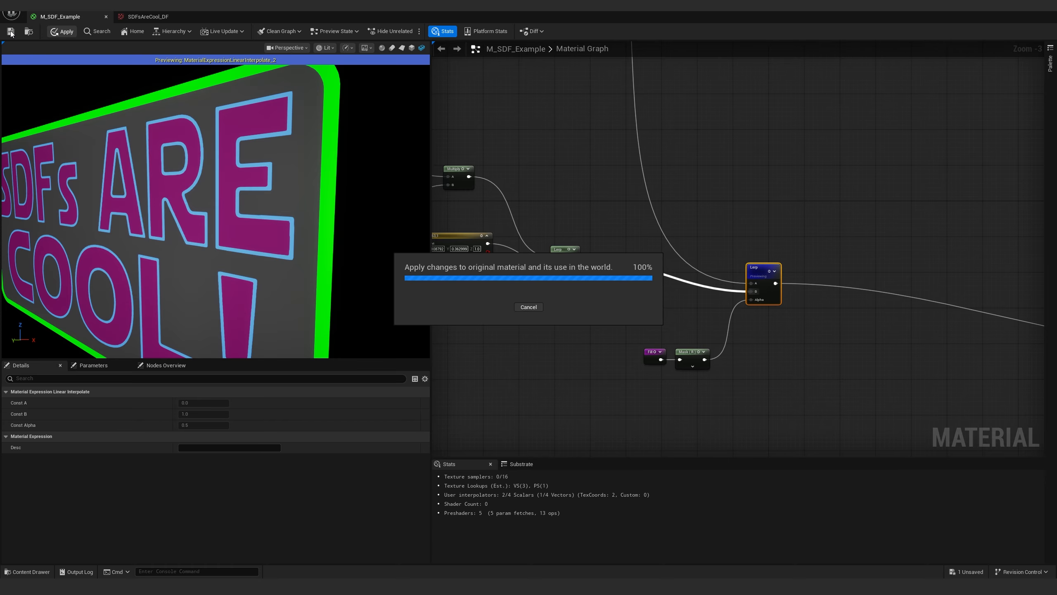
click(12, 33)
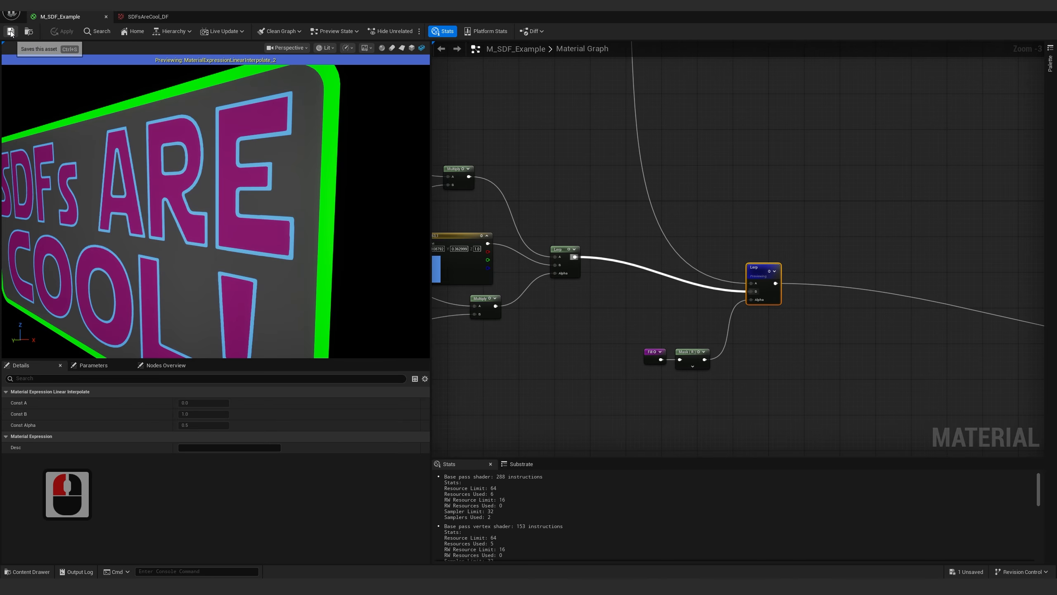
Tidy the border group by moving Border_Outline directly below the green constant, and preview the border Lerp
right_drag(565, 127, 759, 435)
right_drag(641, 283, 722, 373)
drag(612, 317, 702, 266)
drag(580, 145, 575, 118)
click(808, 218)
key(z)
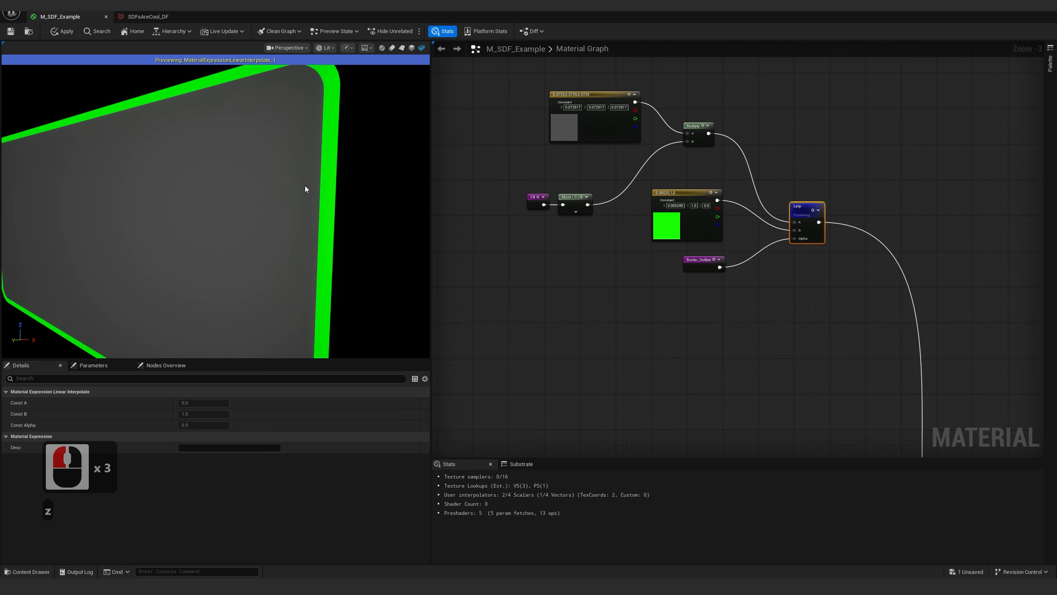
Preview the opacity mask's Saturate node and the EyeAdaptationInverse node to compare the mask's edge with the coloured border
right_drag(804, 378, 956, 423)
click(835, 318)
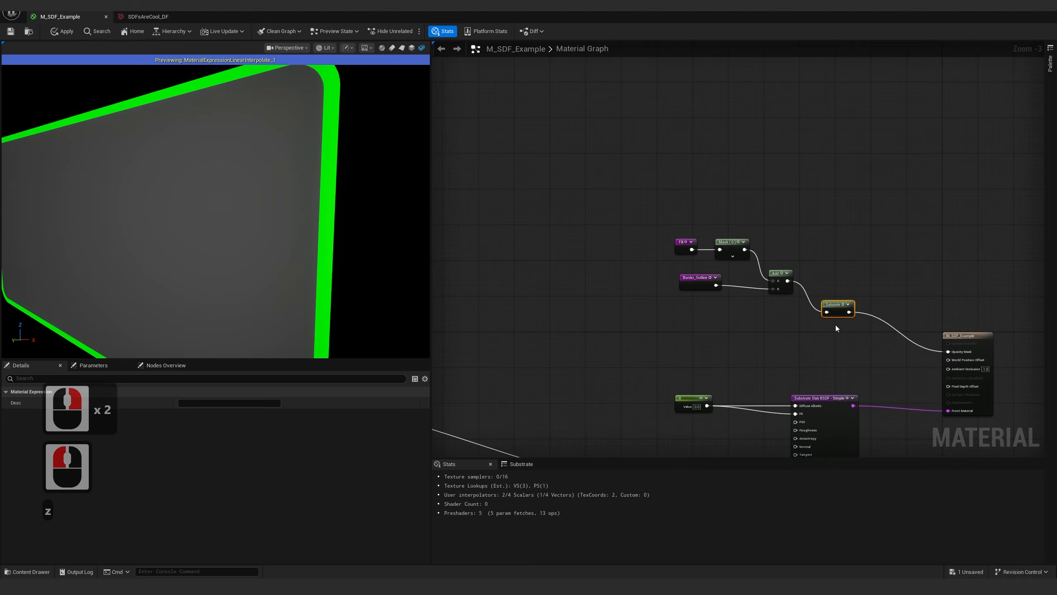
key(z)
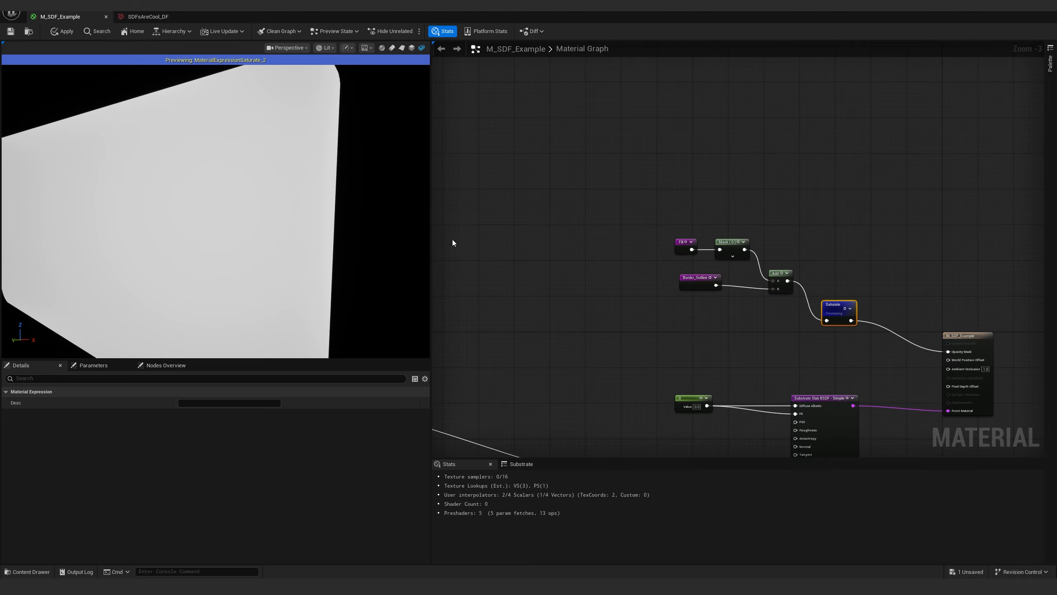
right_drag(682, 399, 683, 246)
drag(745, 309, 713, 366)
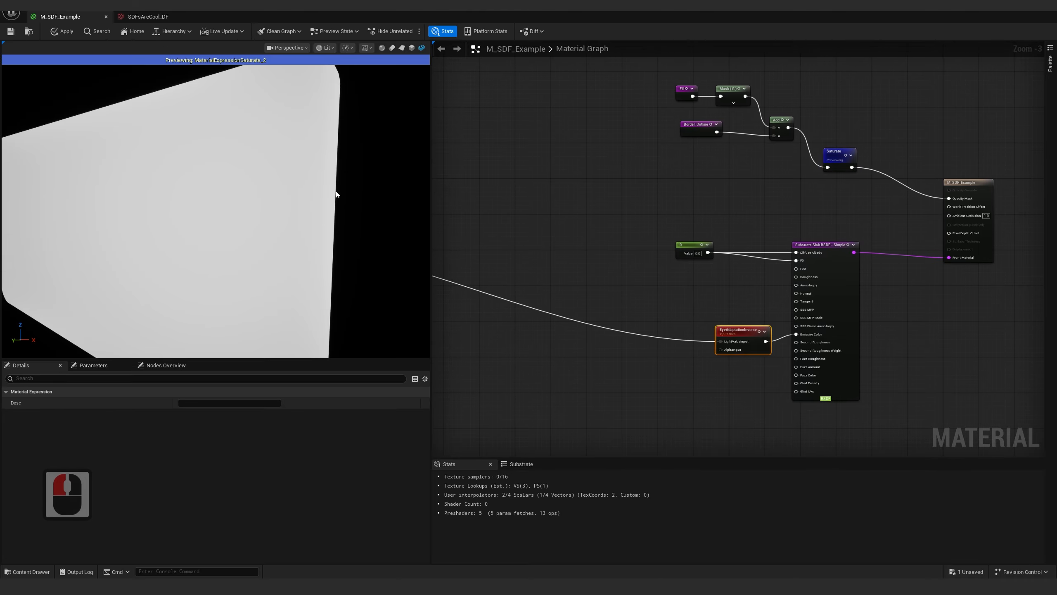
key(z)
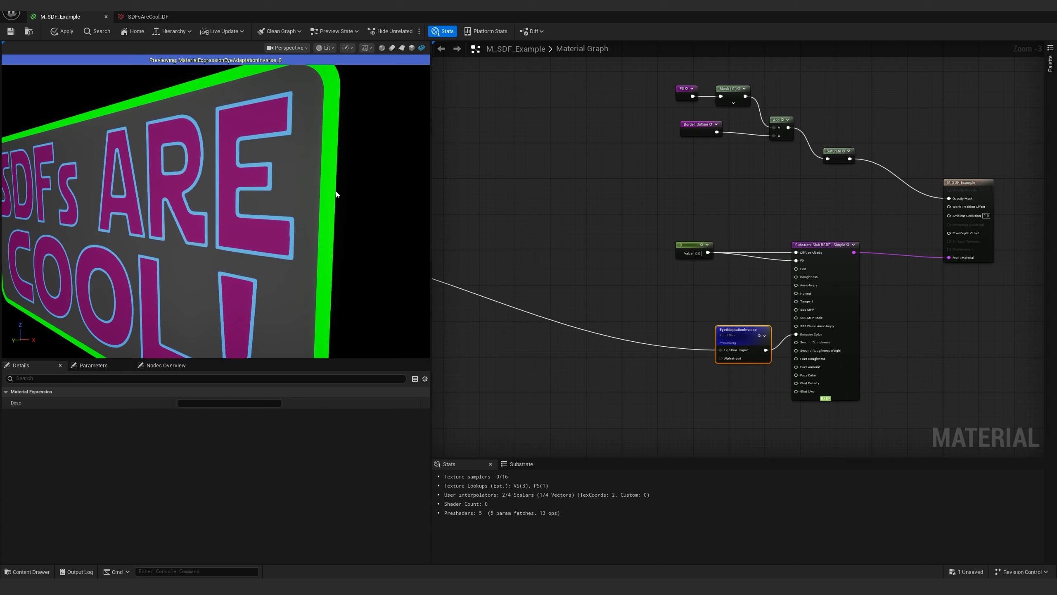
scroll(337, 195, up, 2)
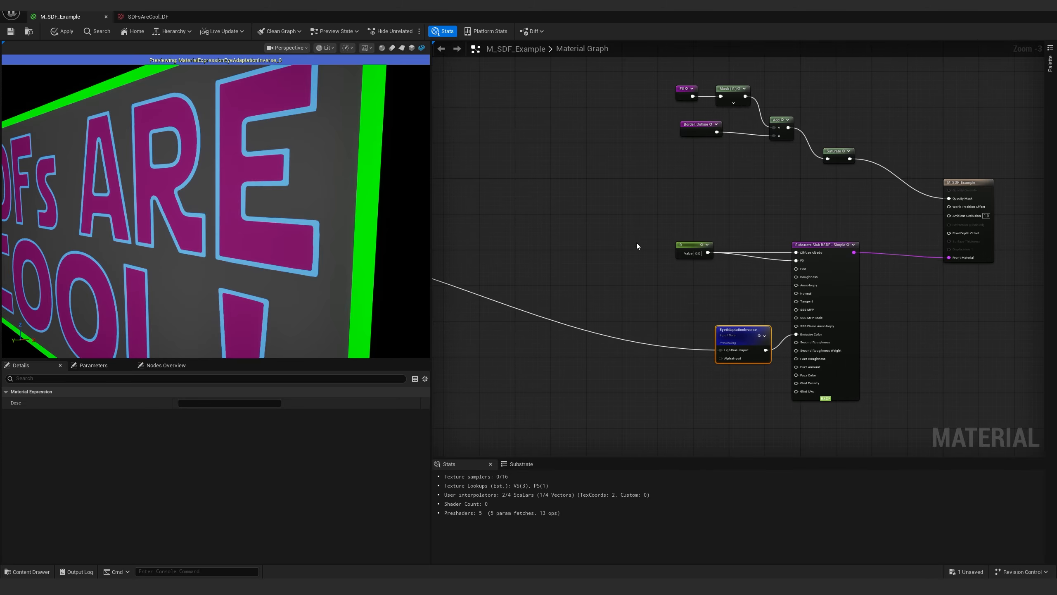
Trace the Border_Outline reroute back to its source network and preview the Subtract node feeding its Abs
scroll(637, 246, down, 3)
right_drag(729, 248, 786, 337)
scroll(671, 256, up, 3)
right_click(614, 168)
click(644, 196)
double_click(614, 168)
scroll(671, 255, down, 2)
click(613, 314)
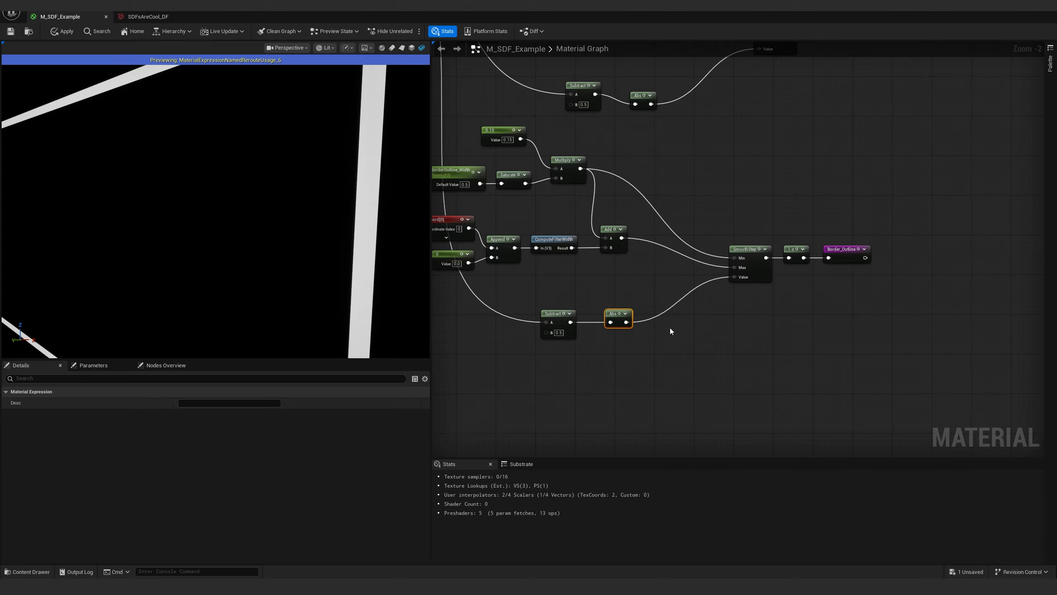
drag(670, 328, 531, 302)
click(569, 333)
key(space)
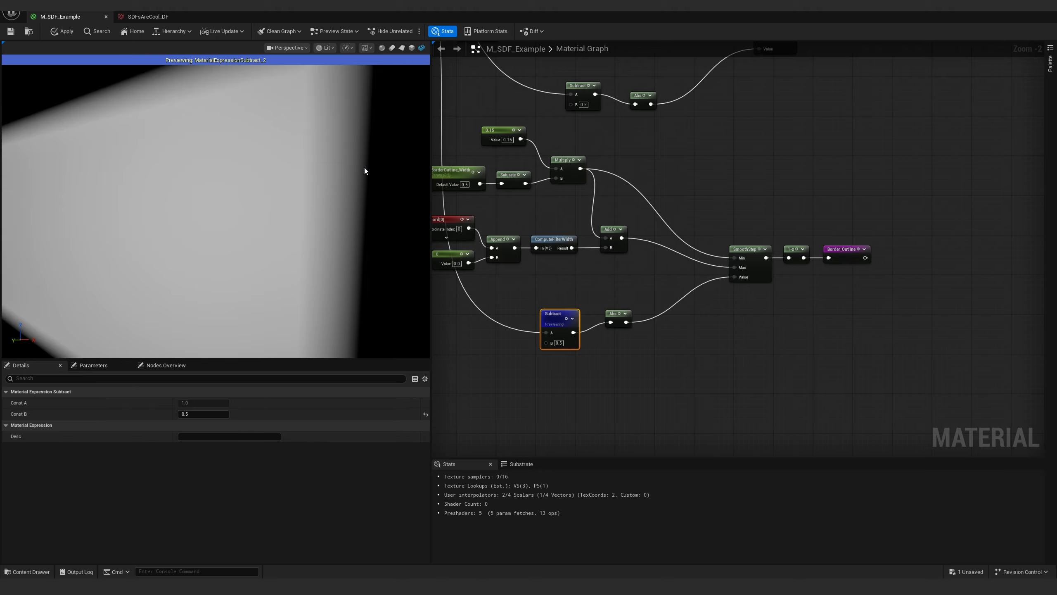
Preview the Text_Outline and Fill reroute declarations, viewing the whole sign
right_drag(736, 163, 623, 395)
right_drag(666, 295, 916, 298)
right_drag(923, 345, 682, 378)
drag(755, 263, 821, 332)
key(z)
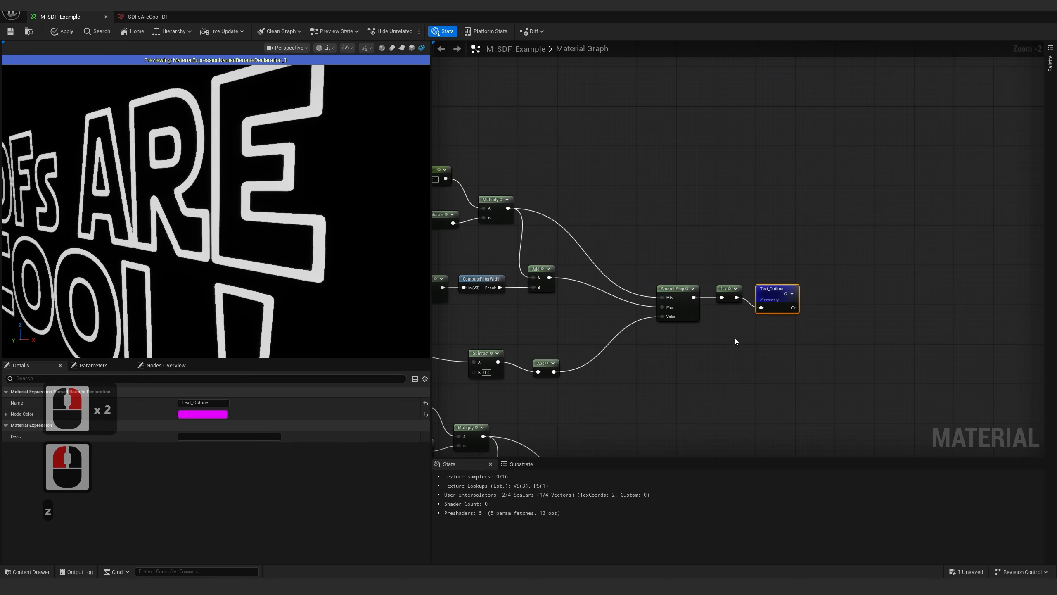
right_drag(664, 374, 728, 295)
drag(702, 168, 755, 276)
key(z)
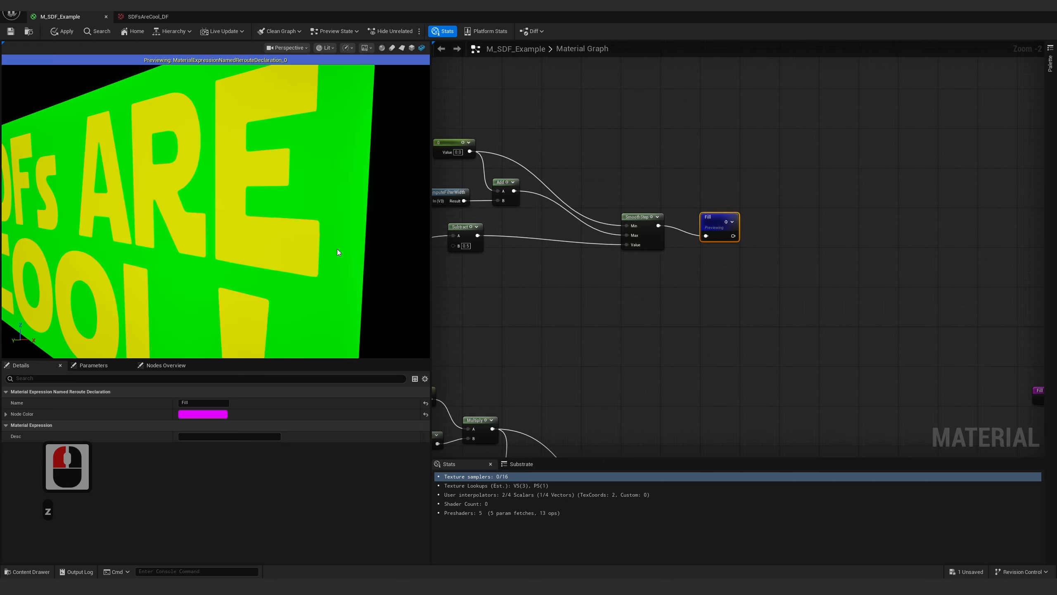
scroll(353, 245, down, 3)
scroll(307, 250, up, 1)
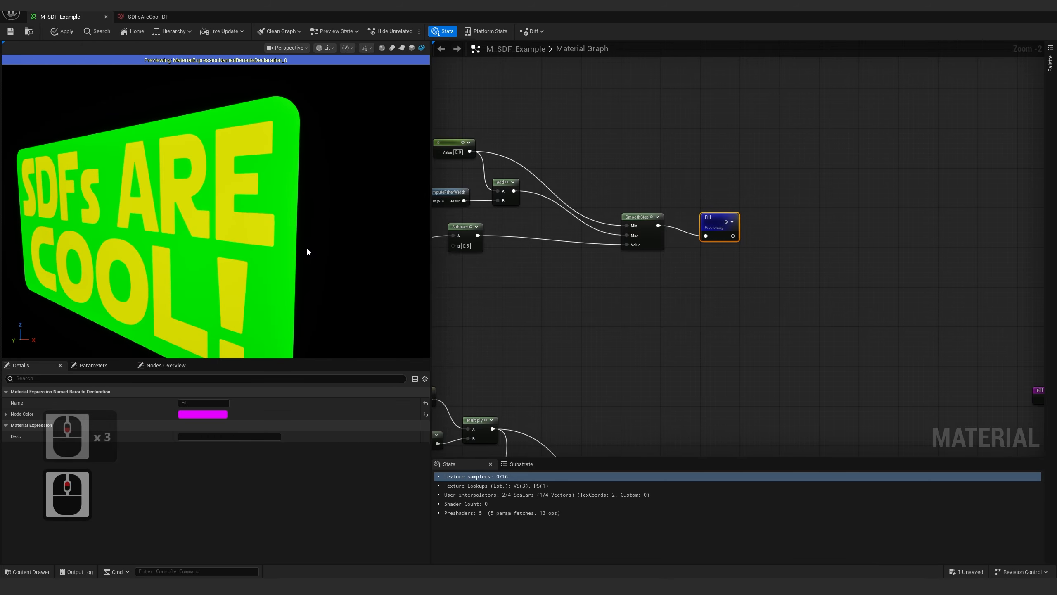
Preview the border group's Mask (G) node and its Border_Outline reroute to compare their edges
right_drag(706, 256, 663, 224)
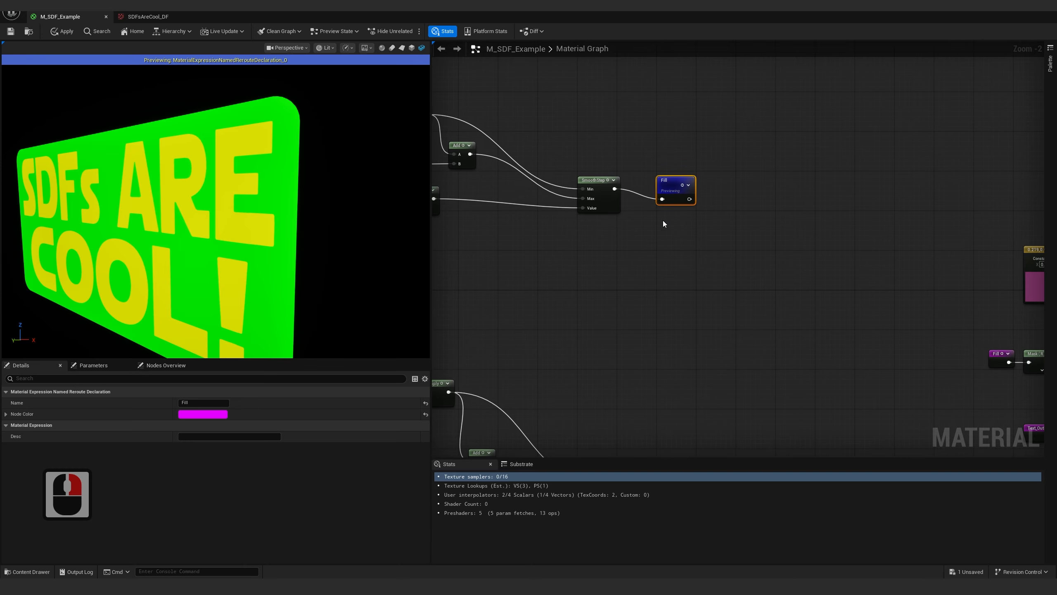
right_drag(938, 341, 781, 307)
right_drag(914, 423, 697, 330)
click(655, 298)
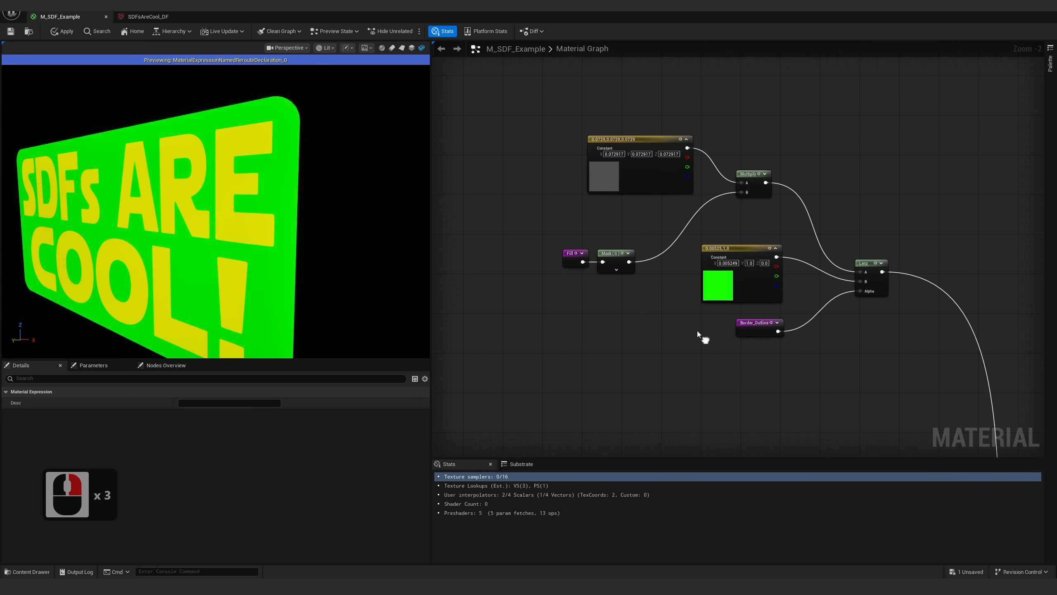
click(615, 262)
key(z)
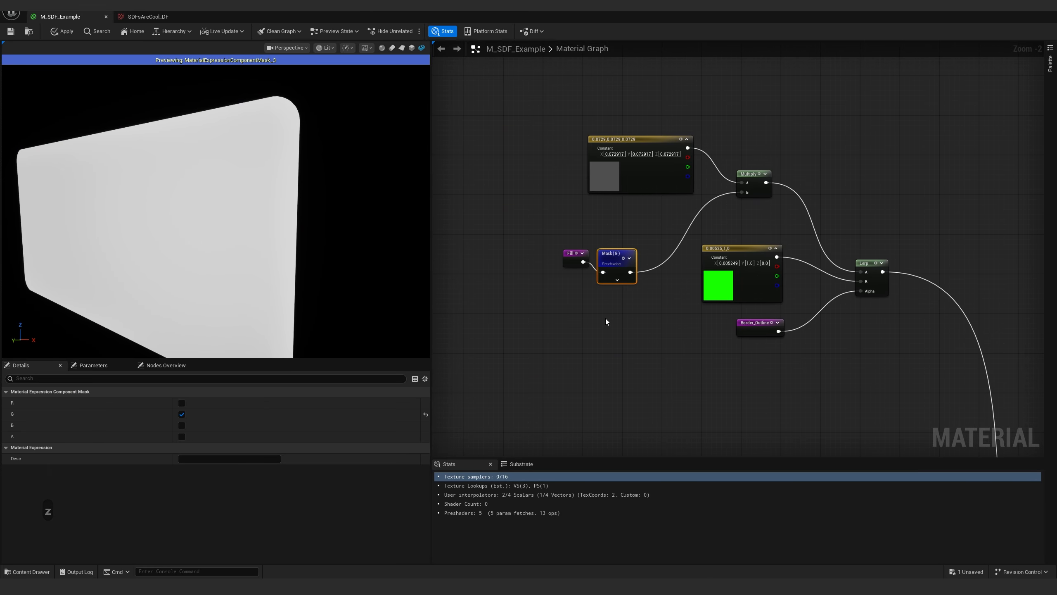
scroll(605, 322, up, 2)
click(826, 317)
key(z)
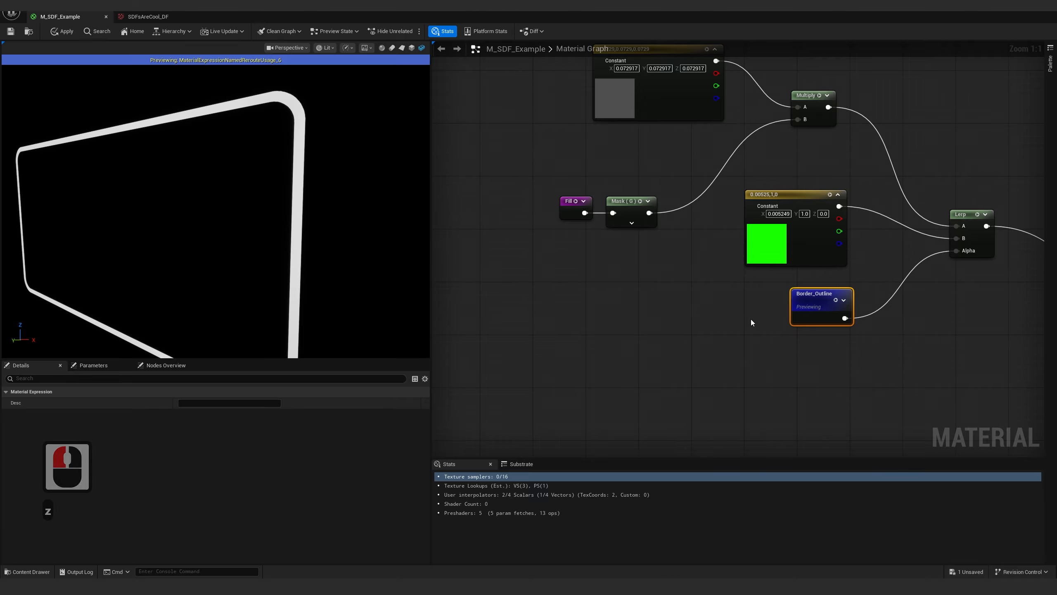
Add a OneMinus node fed by the border group's Mask (G), preview it, and place it below Border_Outline
right_drag(650, 270, 672, 253)
click(647, 240)
drag(647, 239, 640, 281)
text(minus)
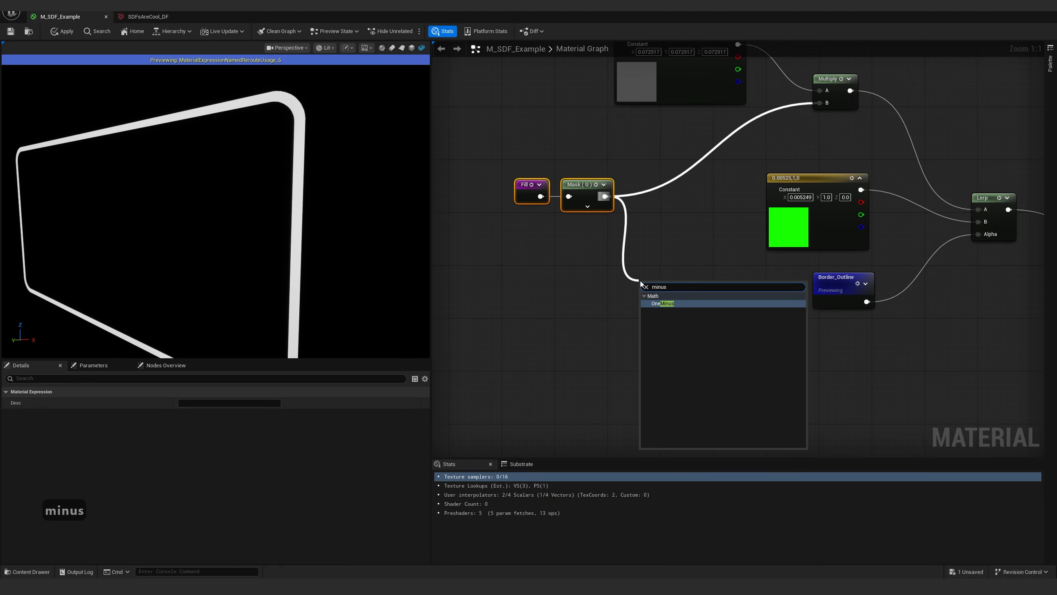
key(Return)
click(662, 294)
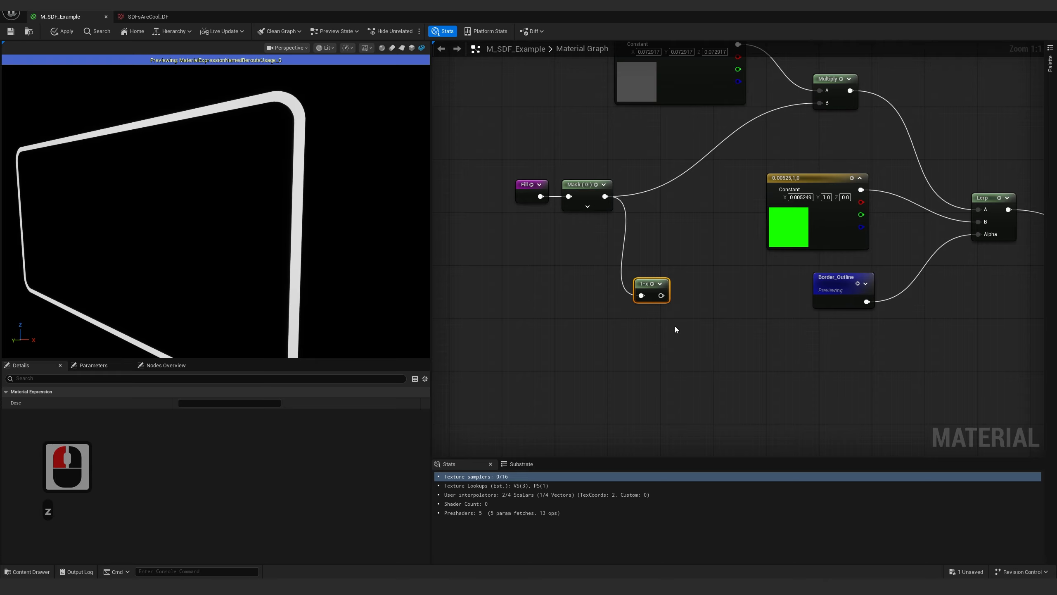
key(z)
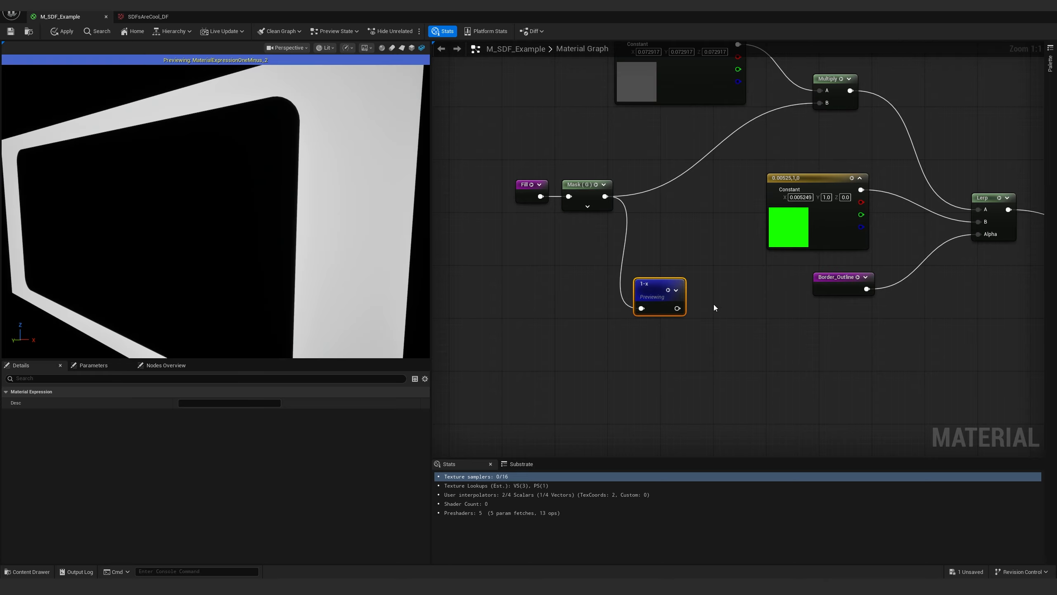
drag(670, 296, 749, 336)
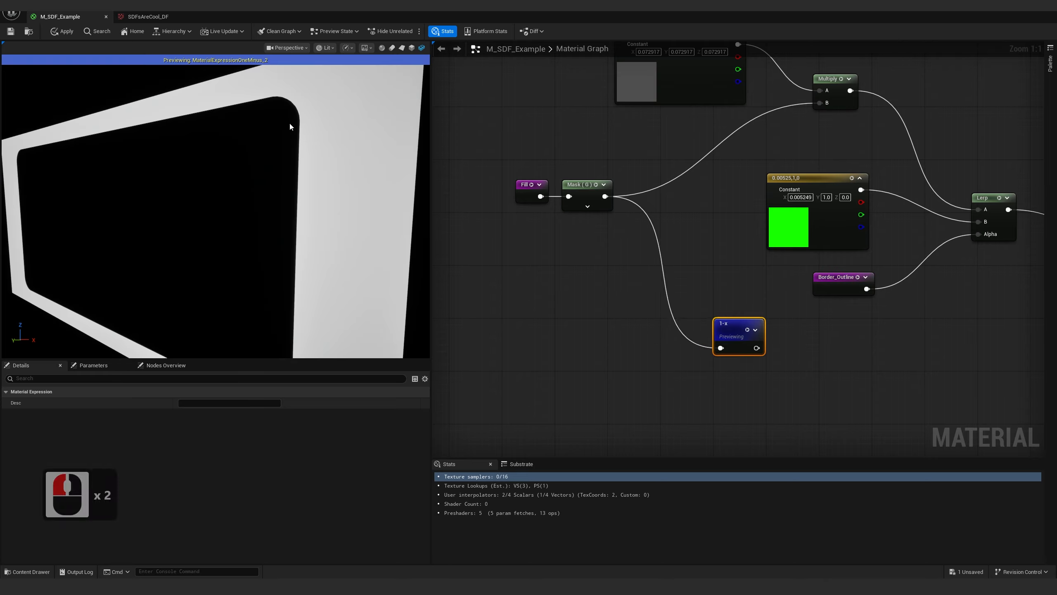
Compare the previews of Mask (G), Border_Outline and the OneMinus node around the border's rounded corner
click(583, 184)
key(space)
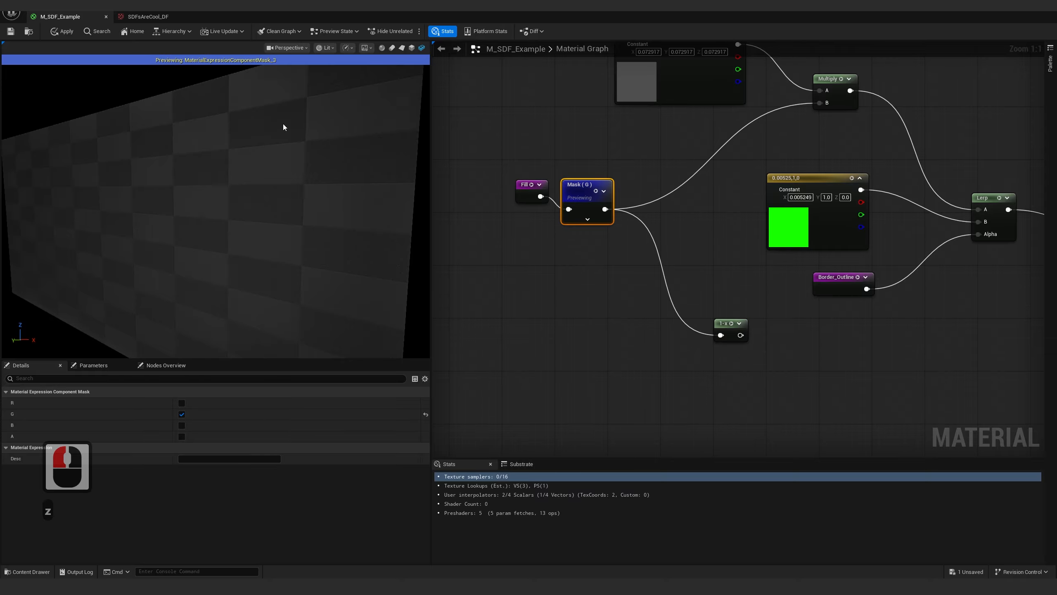
click(834, 283)
key(space)
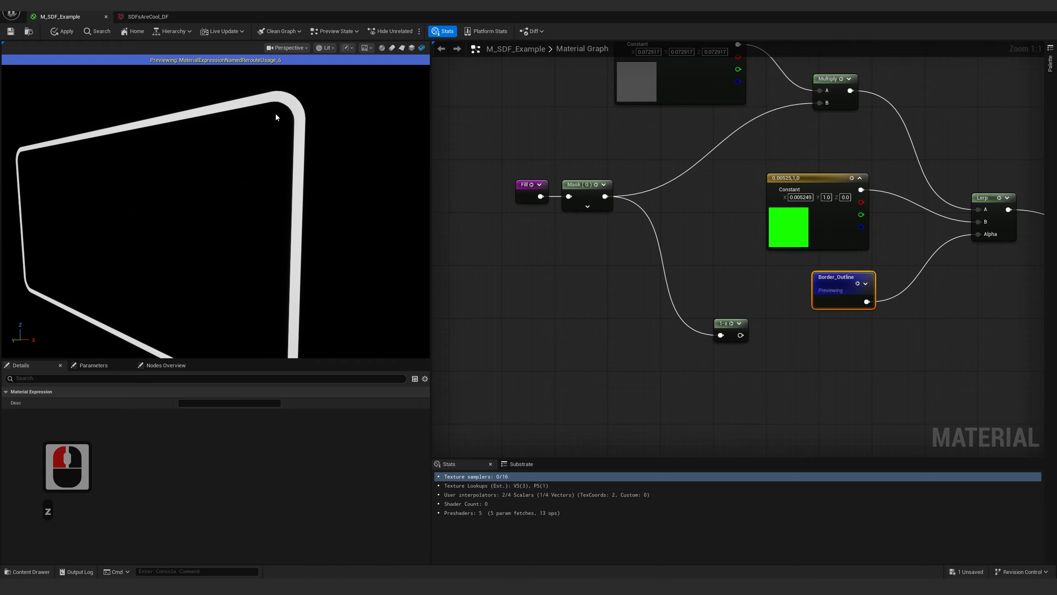
click(727, 324)
key(space)
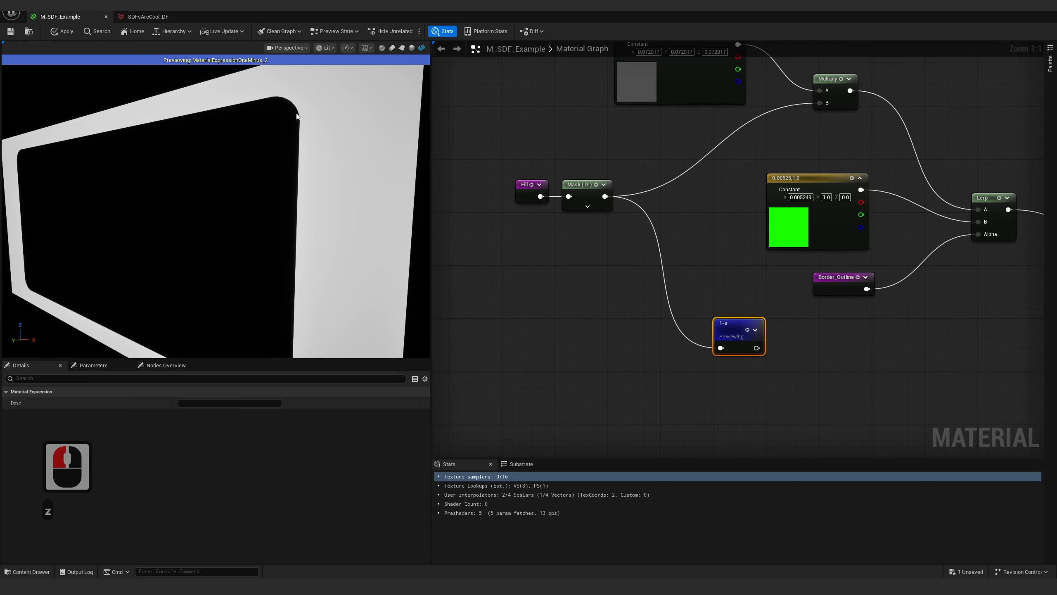
click(826, 292)
key(z)
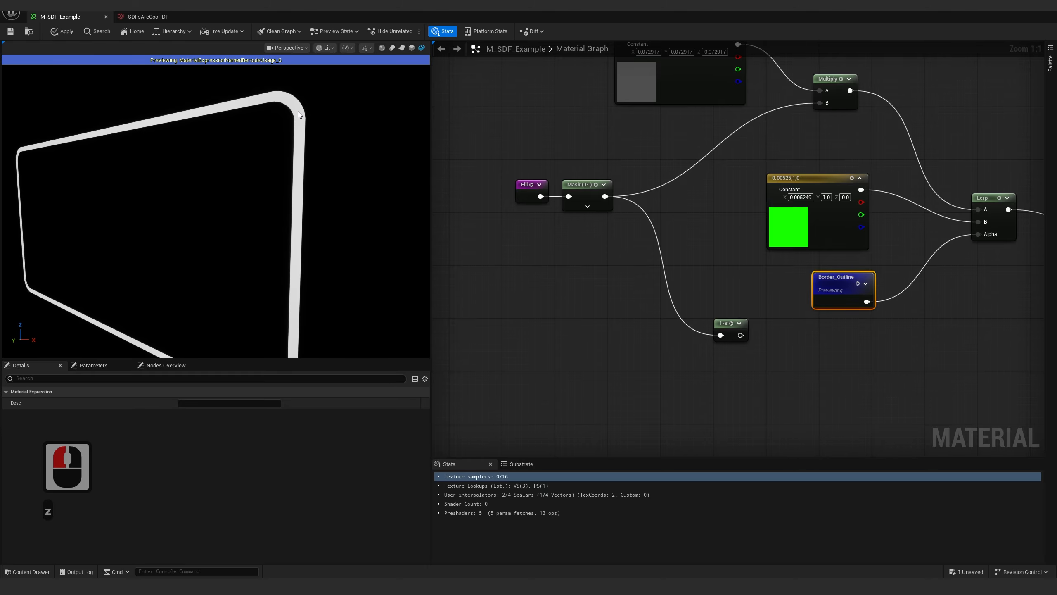
Add Border_Outline and the OneMinus output together with an Add node, and preview the sum
right_drag(845, 271, 707, 258)
drag(699, 285, 740, 323)
text(+)
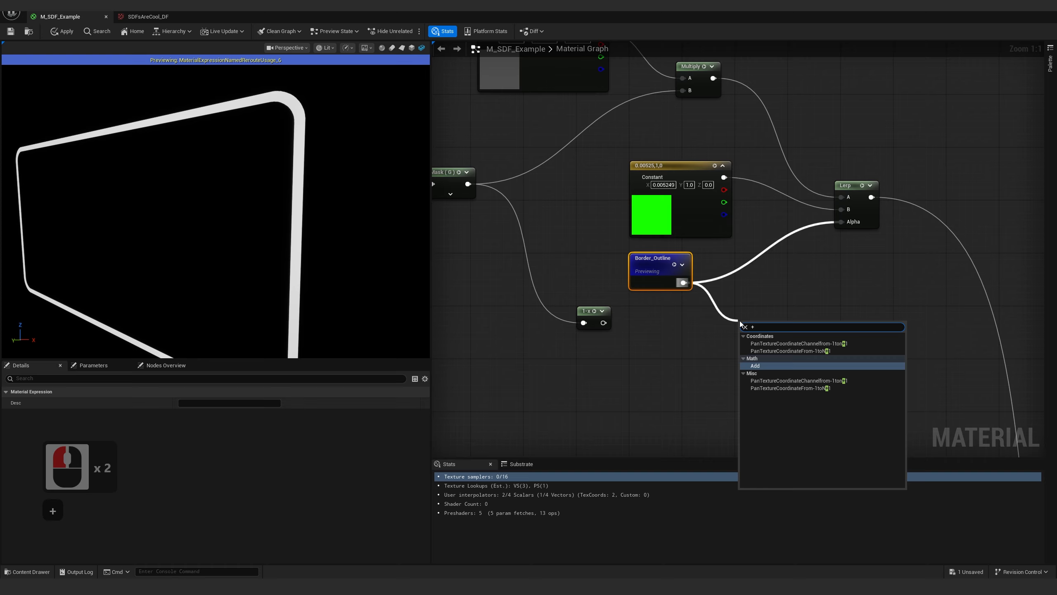
click(758, 365)
drag(589, 310, 745, 351)
click(763, 332)
key(z)
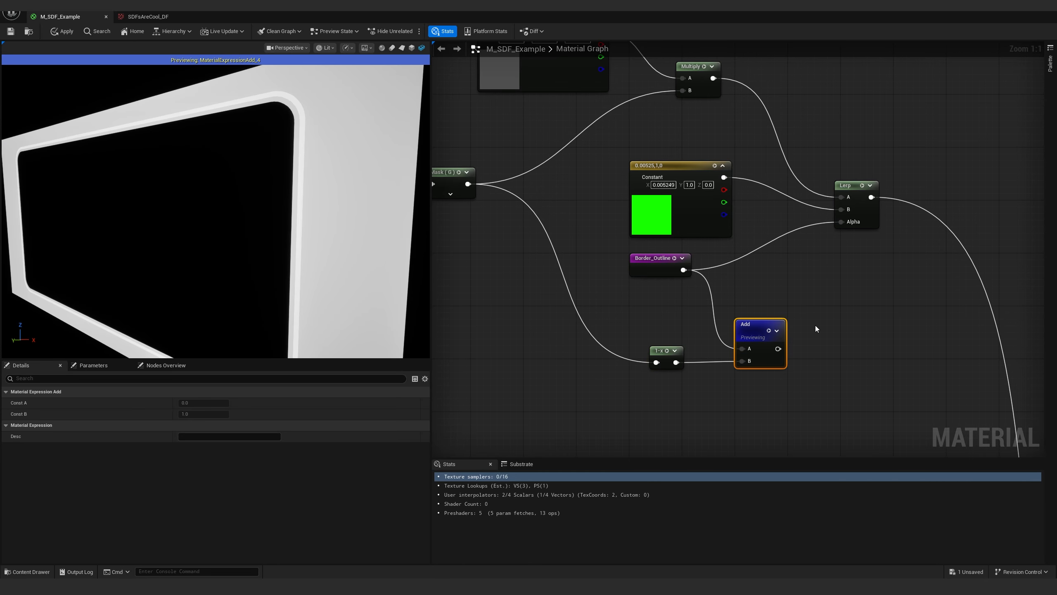
Saturate the Add result, connect it to the border Lerp's Alpha in place of Border_Outline, and preview that Lerp
right_drag(816, 329, 673, 313)
drag(618, 306, 666, 305)
text(sat)
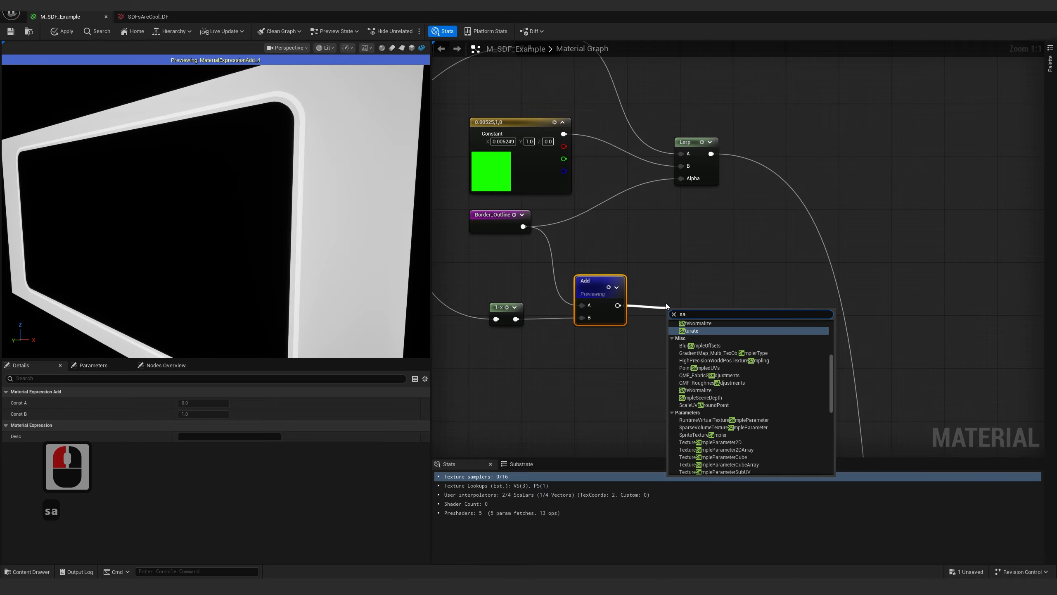
click(686, 369)
click(696, 350)
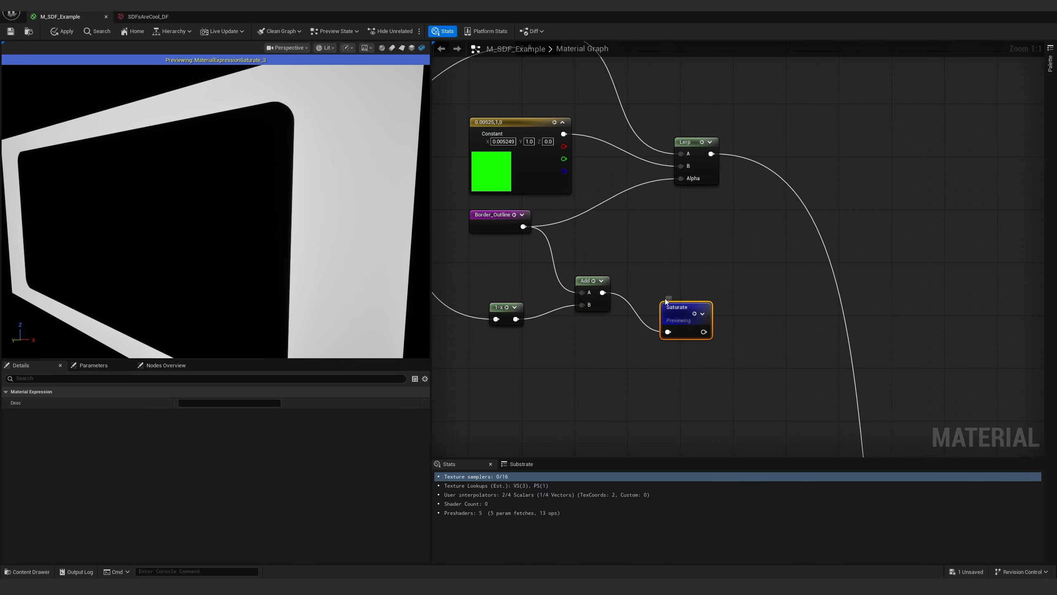
drag(665, 301, 681, 178)
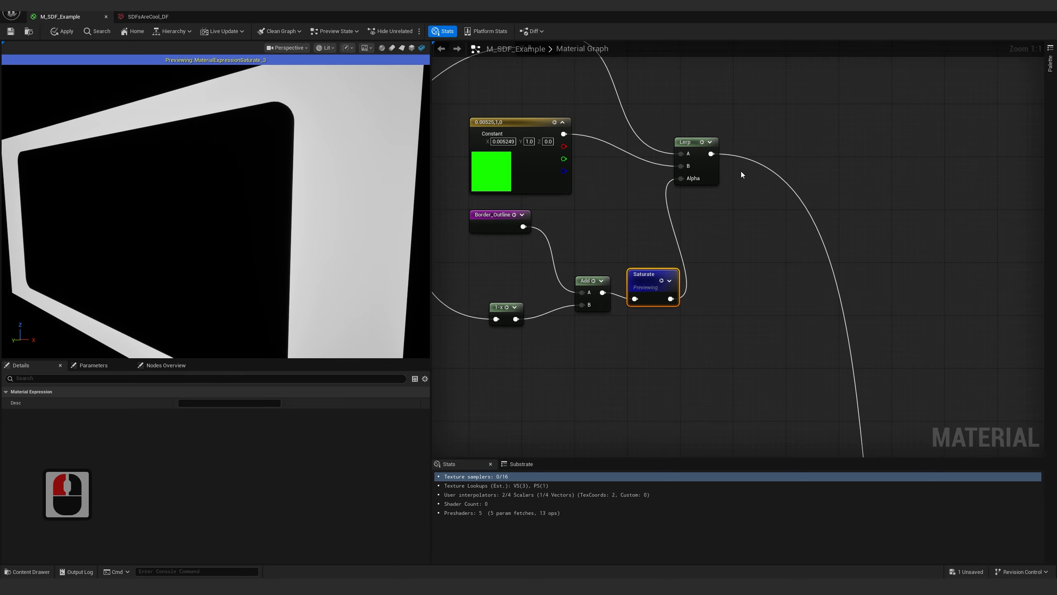
drag(699, 113, 743, 192)
key(z)
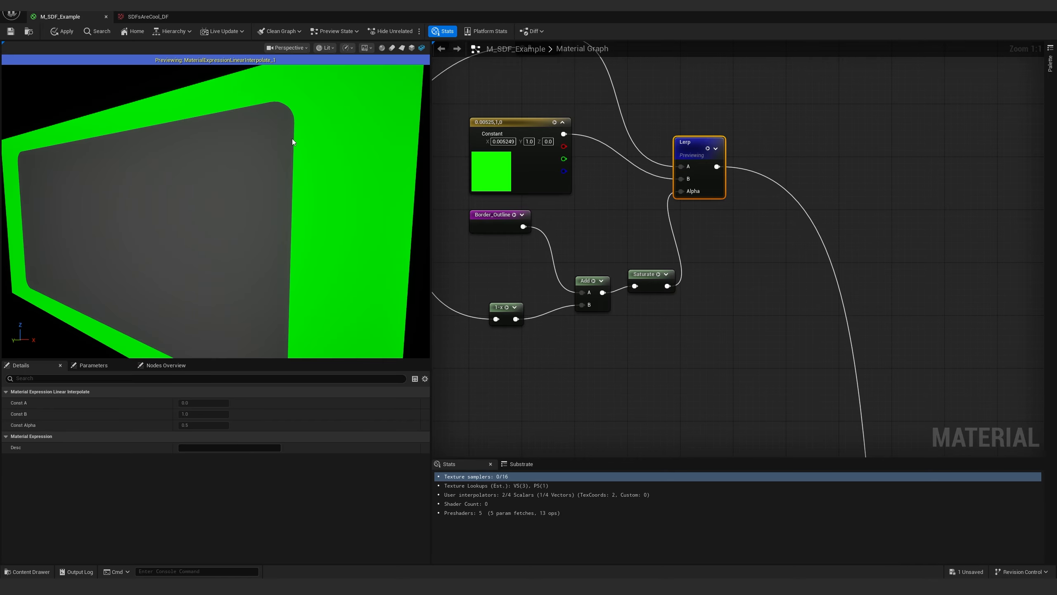
Preview the final Lerp, and return the viewport to the complete masked material
scroll(677, 247, down, 4)
right_drag(819, 307, 684, 40)
drag(705, 232, 770, 318)
key(z)
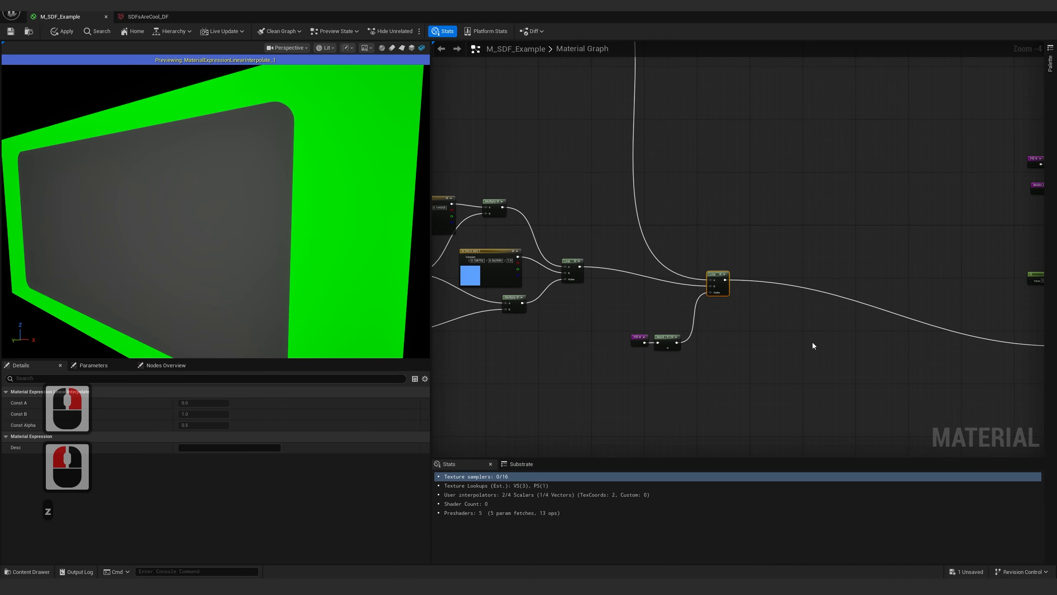
right_drag(255, 207, 252, 111)
drag(253, 111, 279, 221)
right_drag(945, 304, 731, 282)
key(z)
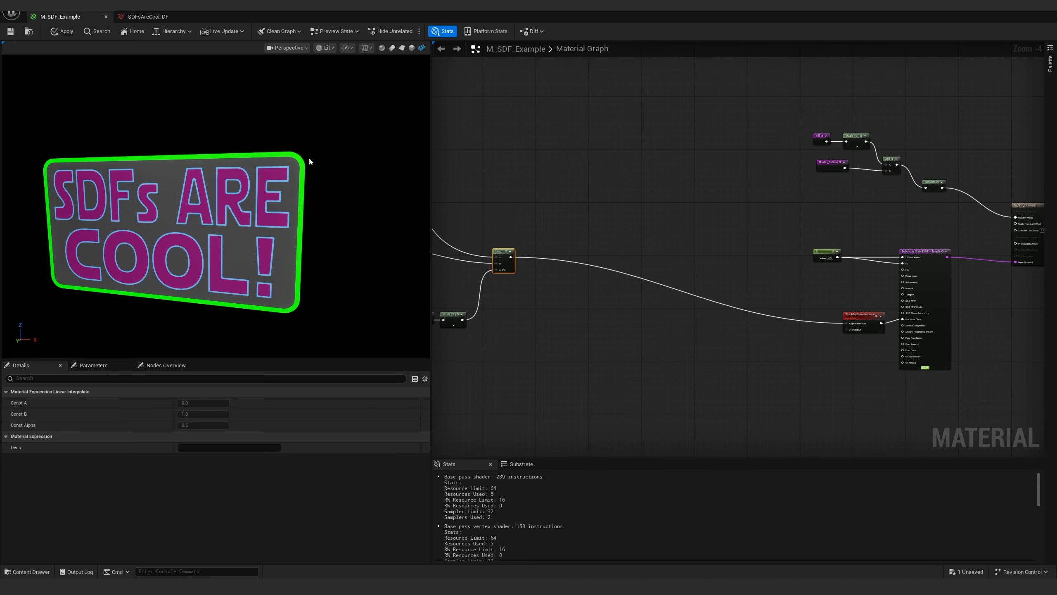
Inspect the sign's border edge from several angles, and apply and save the material
right_drag(310, 162, 325, 186)
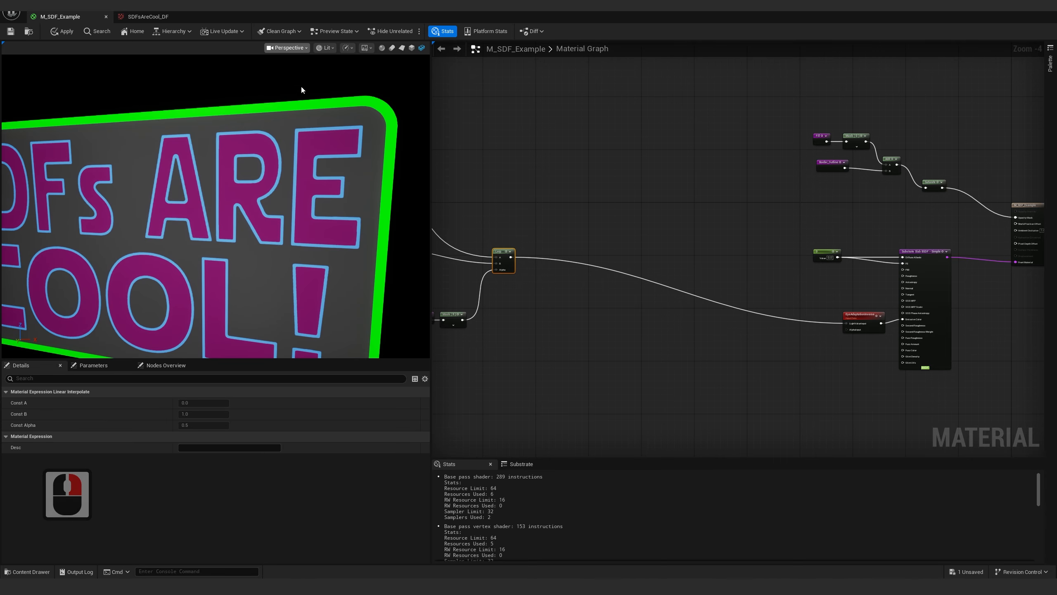
drag(337, 116, 339, 142)
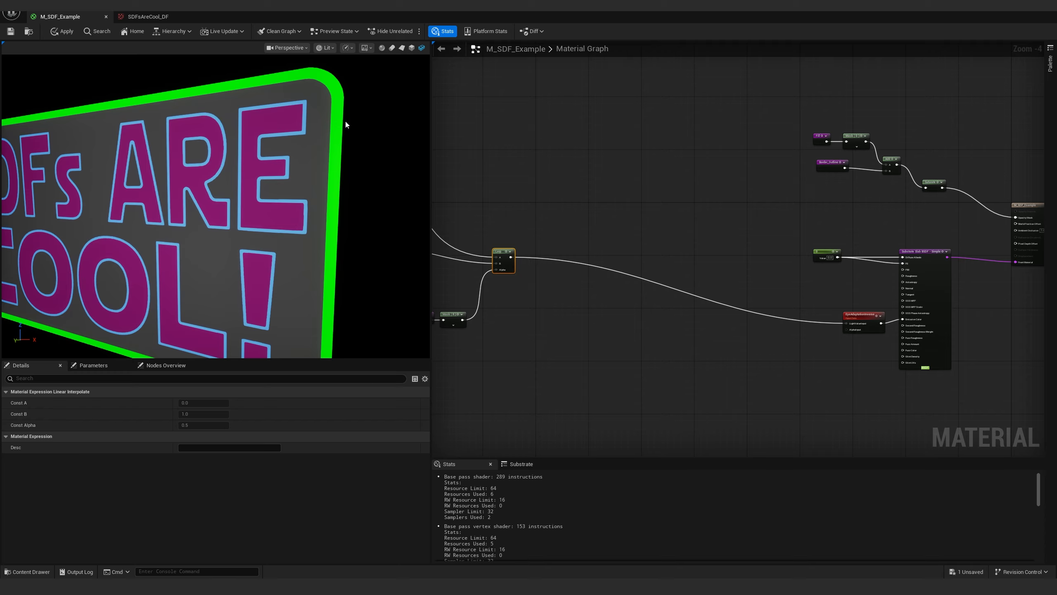
drag(338, 125, 293, 146)
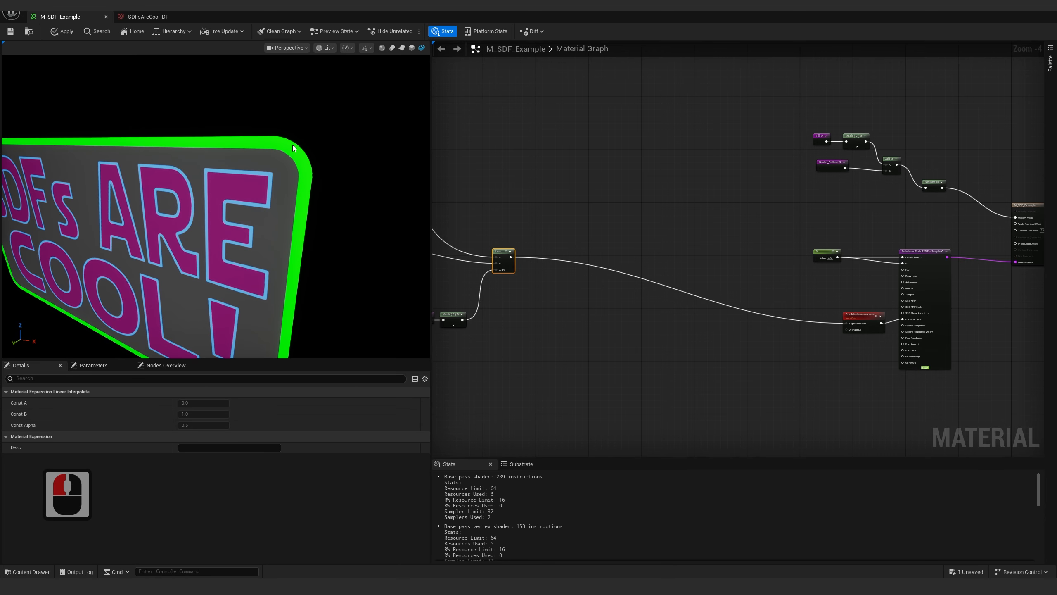
click(9, 34)
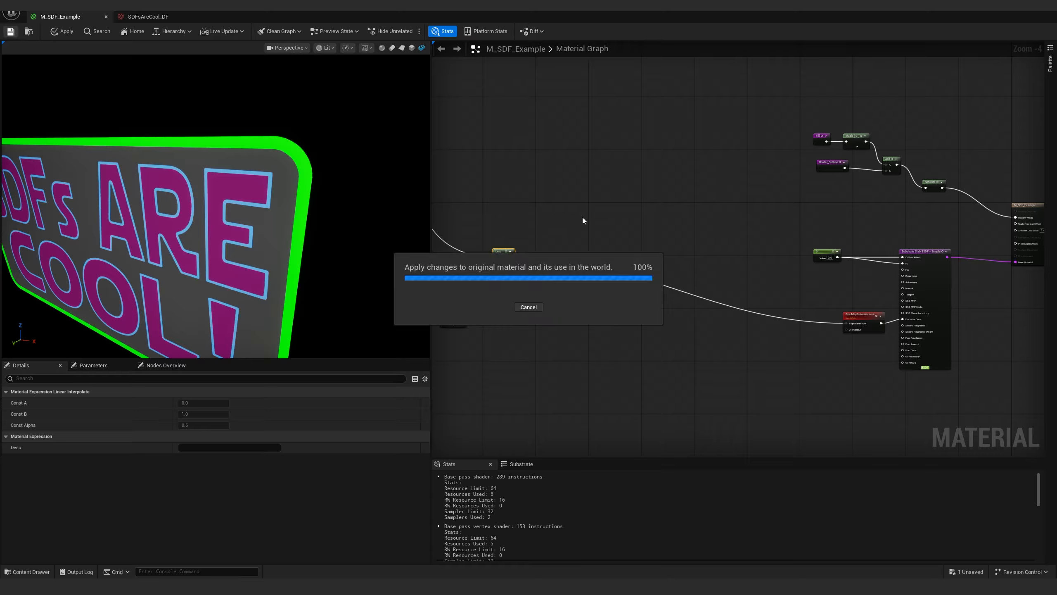
drag(274, 219, 235, 208)
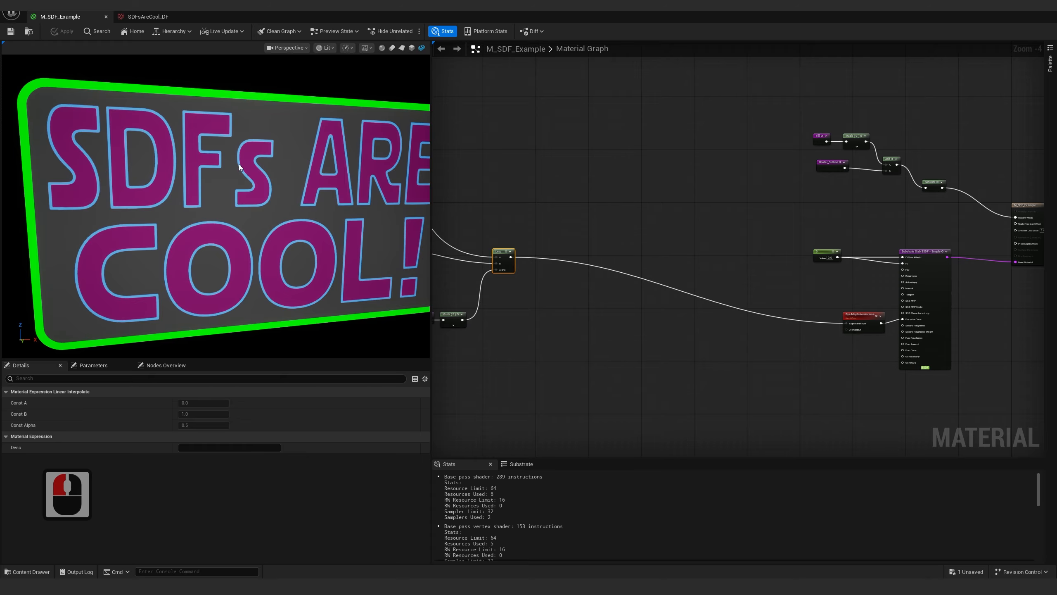
Examine the sign material in the preview, and inspect it on the plane in the level from different angles and distances
click(610, 184)
scroll(847, 305, down, 3)
right_drag(846, 305, 915, 236)
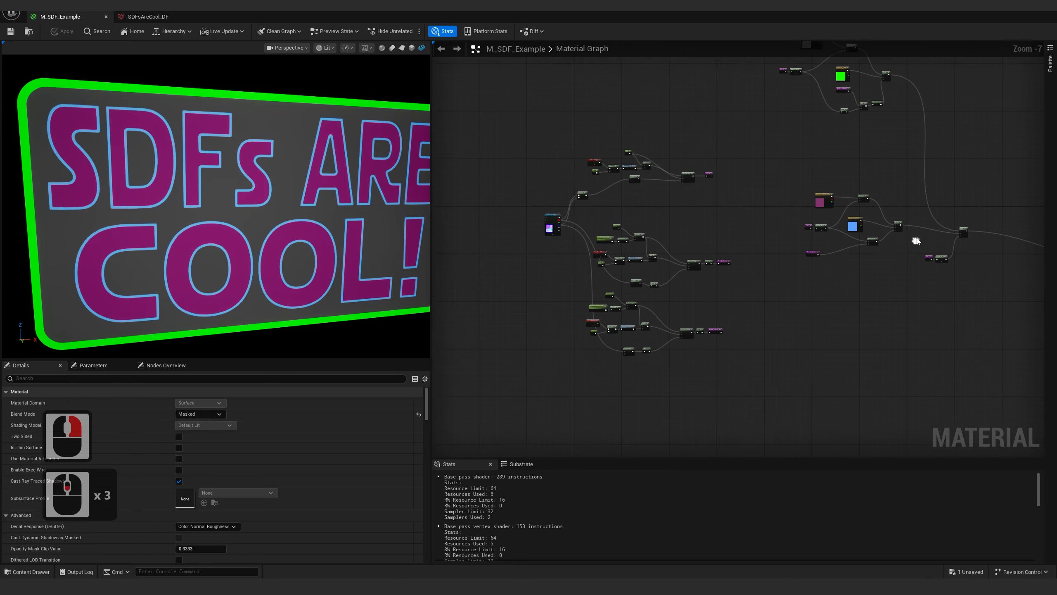
drag(218, 207, 299, 241)
click(1032, 4)
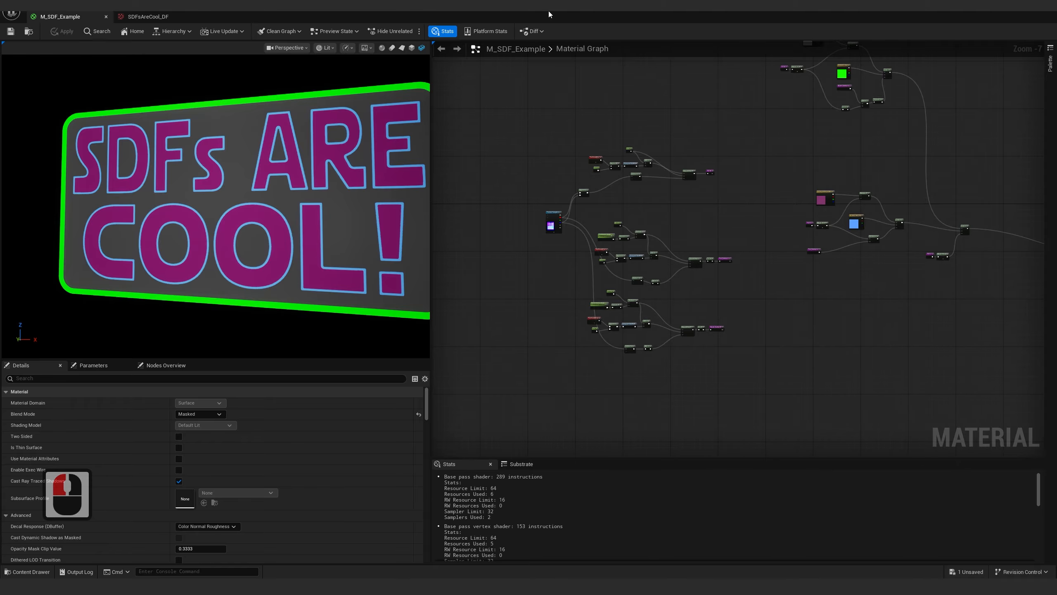
mouse_move(384, 243)
right_down()
mouse_move(400, 238)
mouse_move(385, 243)
right_up()
key(r)
mouse_move(385, 243)
mouse_down()
mouse_move(435, 227)
mouse_move(387, 242)
mouse_up()
right_drag(387, 242, 387, 242)
key(w)
key(w)
scroll(387, 242, down, 3)
key(Escape)
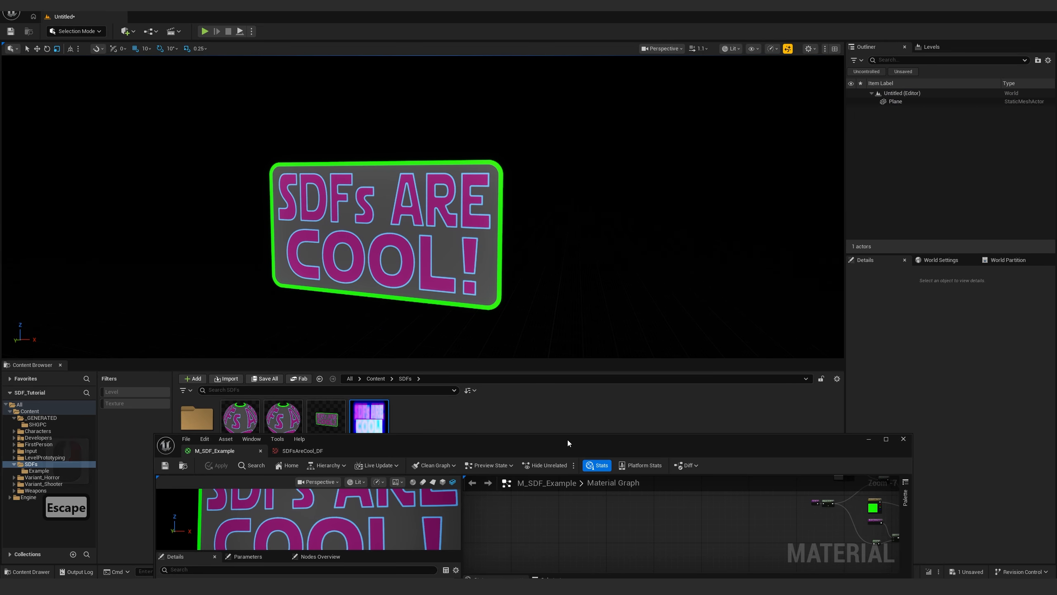
Return to the maximized material editor and turn the preview to face the sign more directly
drag(567, 439, 537, 231)
double_click(537, 232)
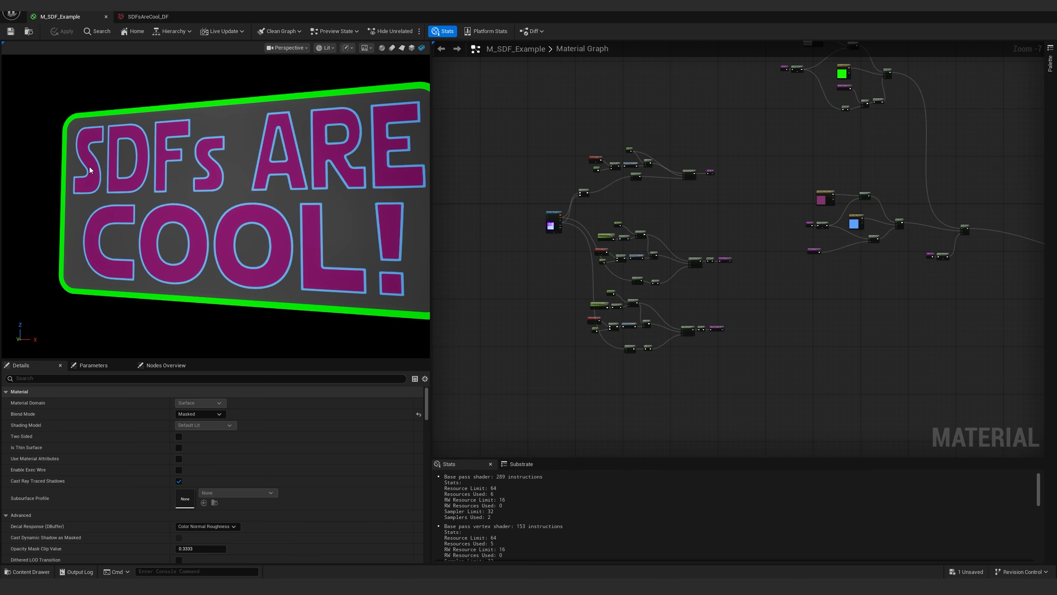
drag(90, 169, 89, 168)
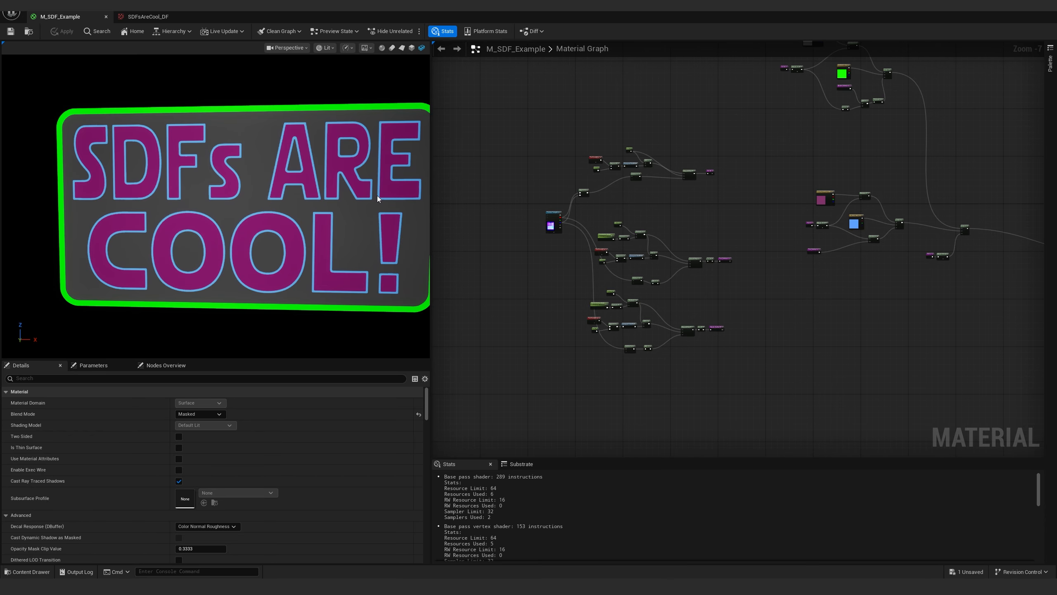
scroll(559, 235, up, 8)
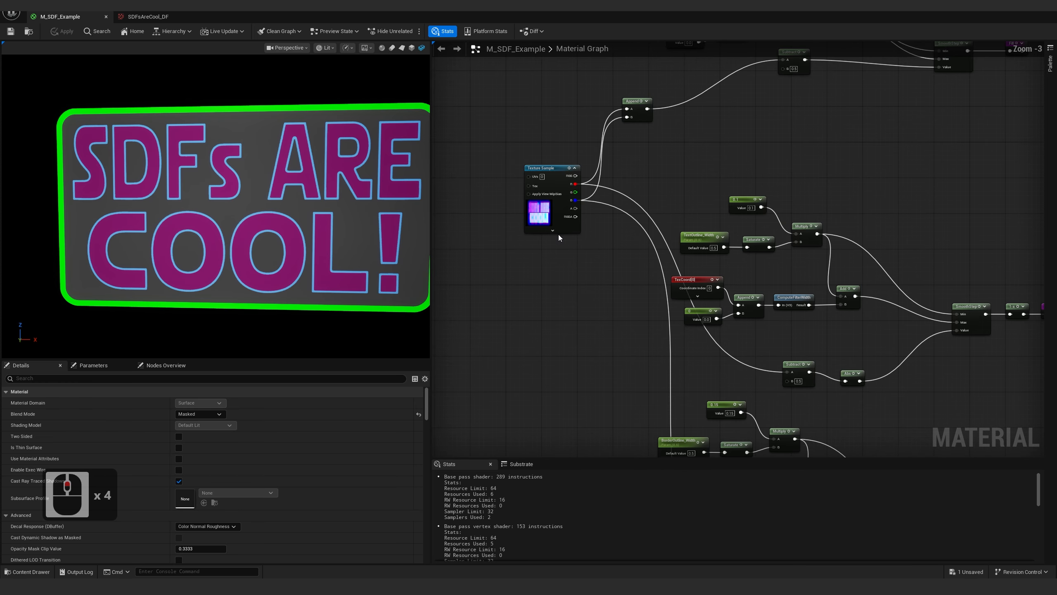
click(575, 225)
mouse_move(641, 270)
right_down()
mouse_move(755, 271)
mouse_move(641, 285)
right_up()
drag(685, 296, 689, 370)
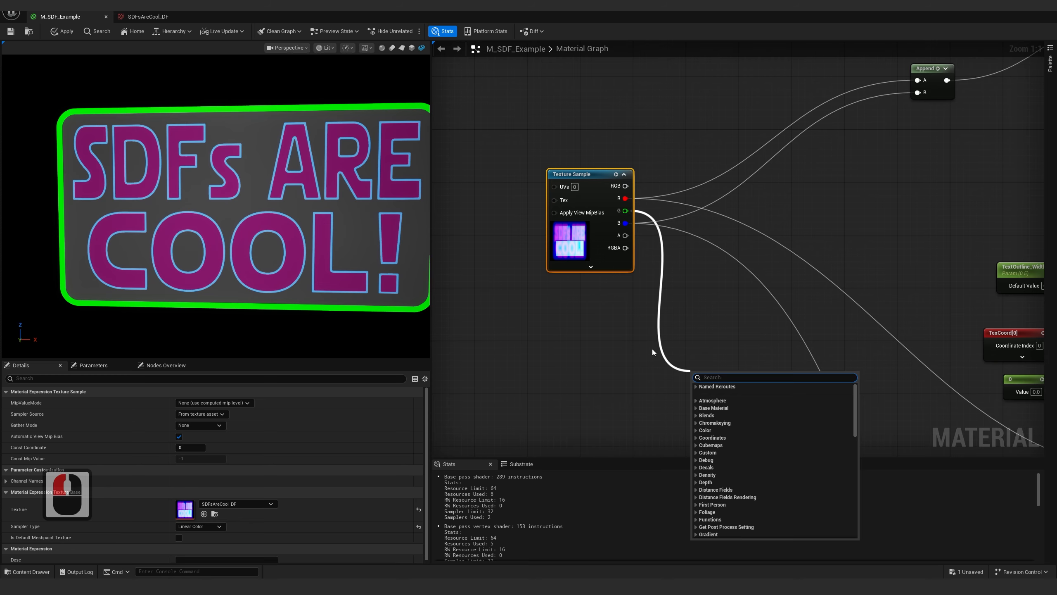
click(616, 346)
right_drag(603, 344, 706, 334)
drag(664, 230, 566, 189)
click(573, 238)
right_drag(616, 278, 681, 278)
drag(633, 185, 626, 185)
double_click(627, 185)
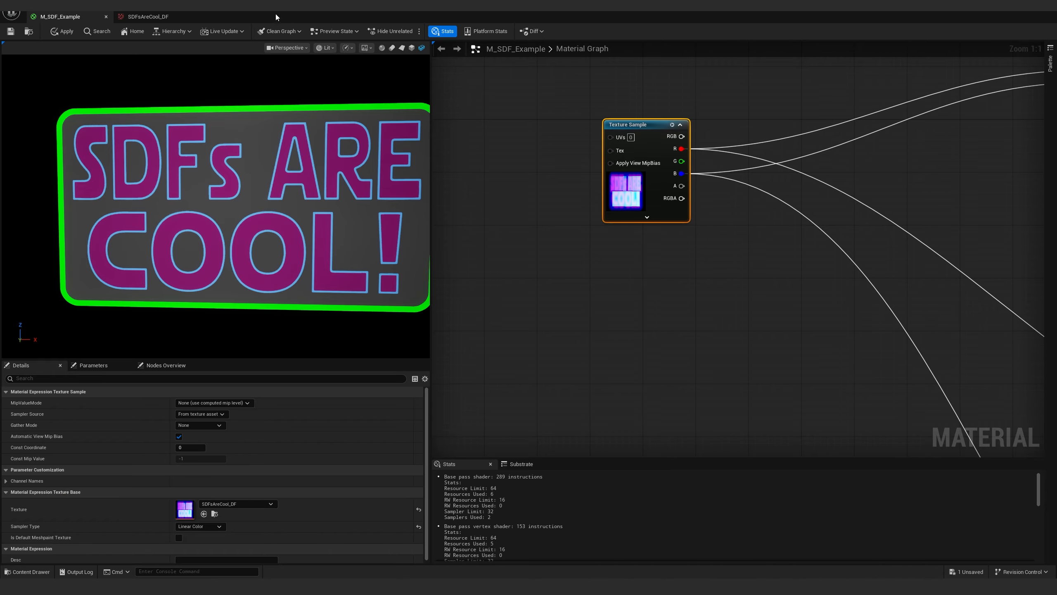
drag(275, 15, 458, 161)
double_click(458, 161)
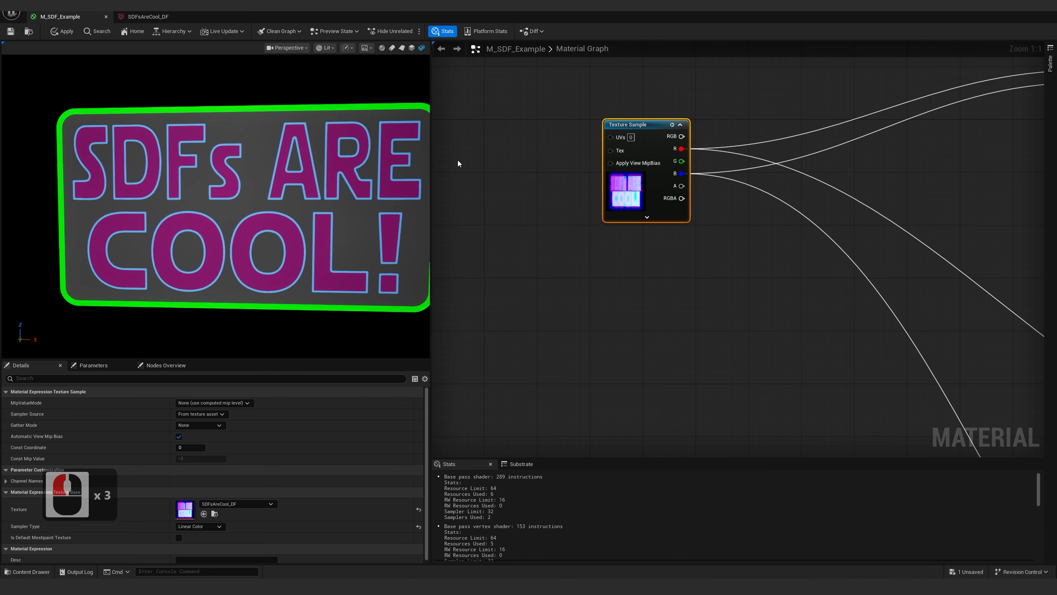
right_drag(619, 286, 619, 264)
right_click(656, 312)
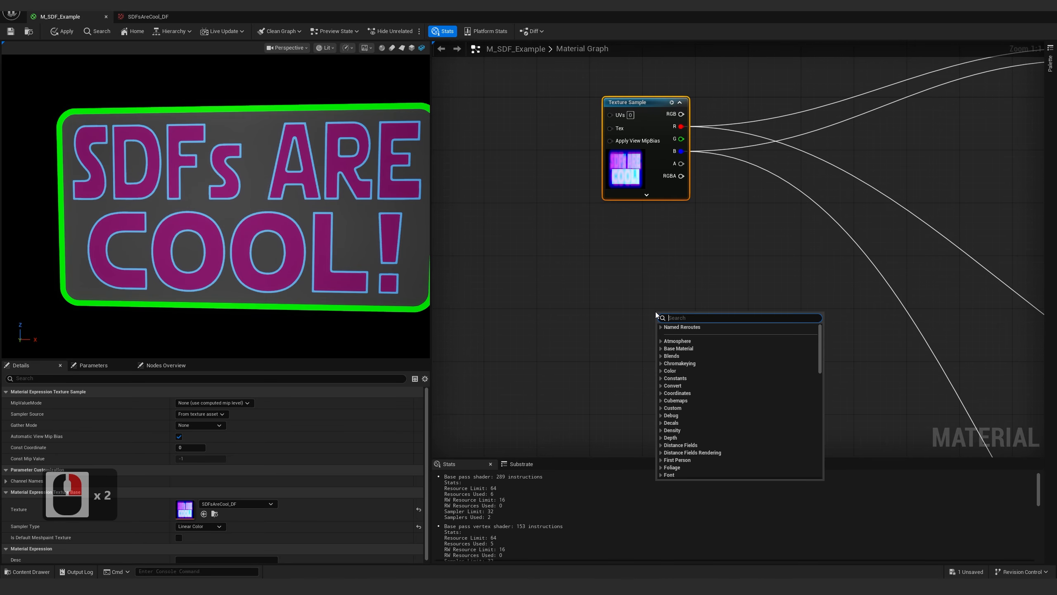
click(623, 280)
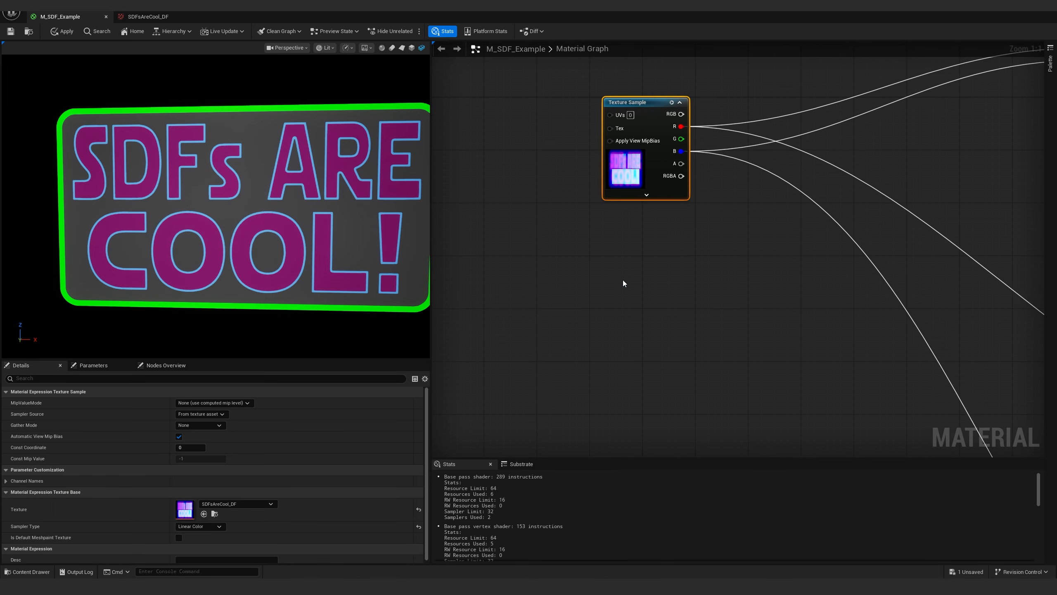
Multiply the Texture Sample's G channel by 12 with a new Multiply node
drag(681, 138, 594, 345)
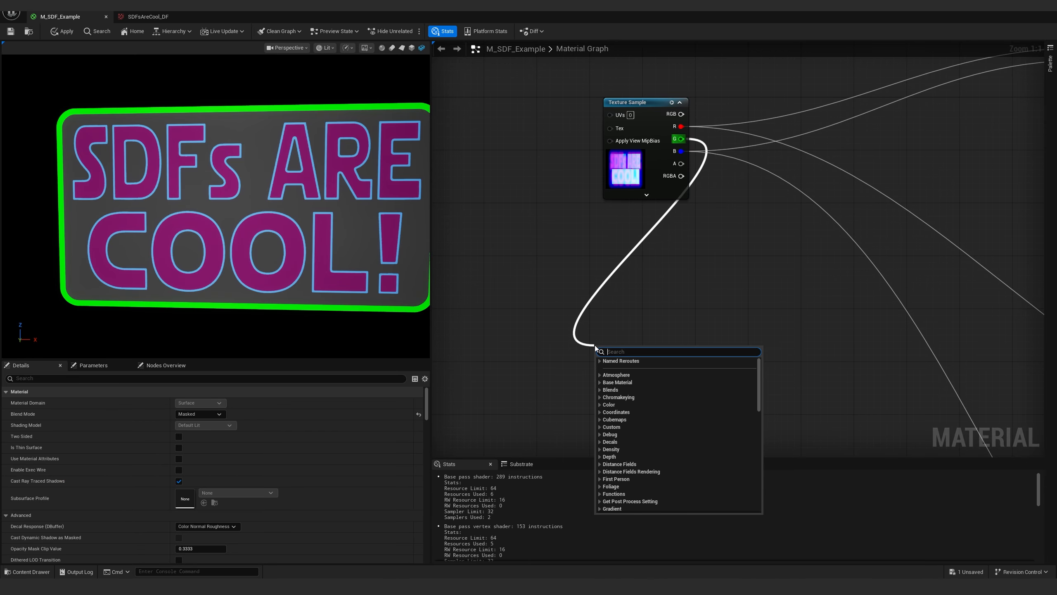
text(*)
key(Return)
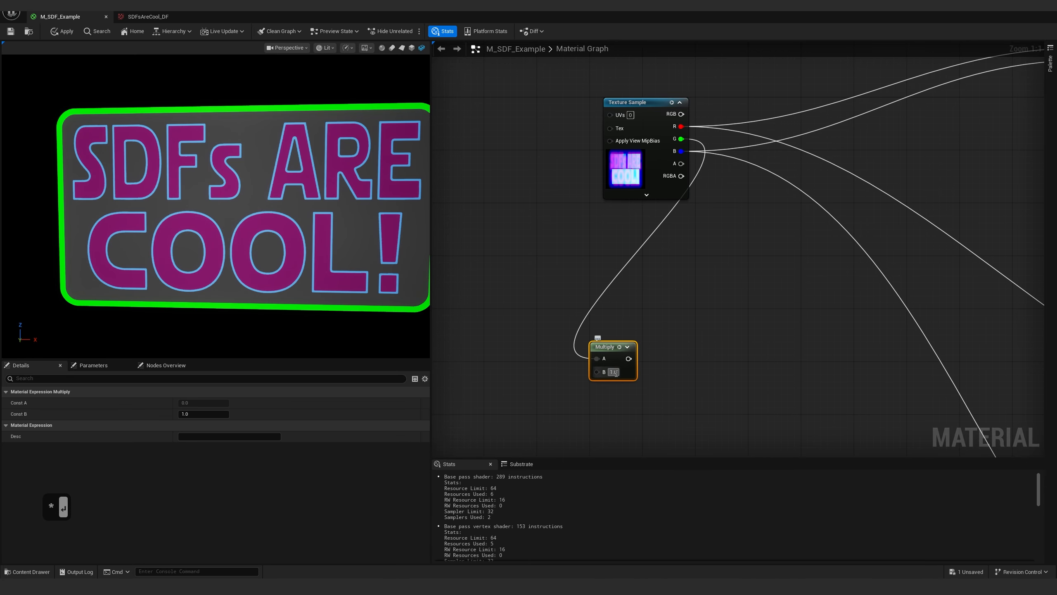
click(614, 372)
text(12)
key(Return)
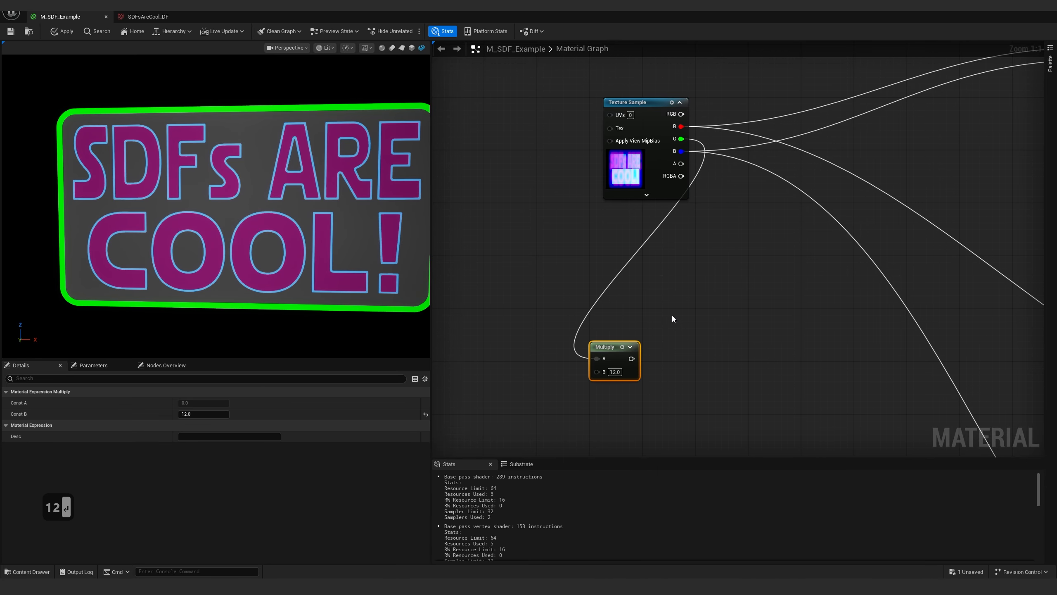
Preview the Multiply node and view the per-letter blocks of the G channel straight on
click(613, 351)
key(2)
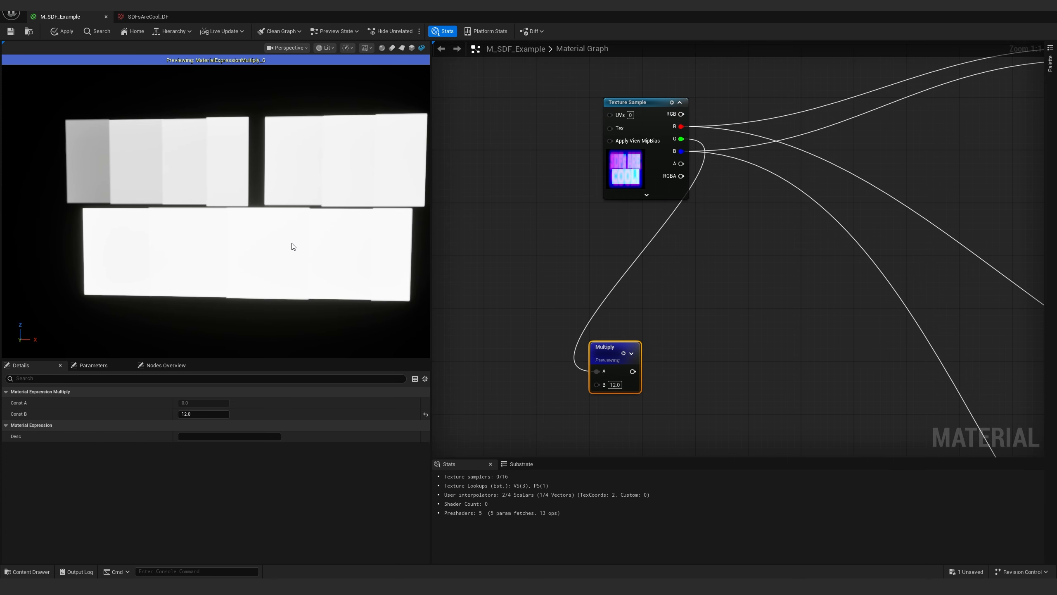
right_drag(294, 246, 208, 211)
drag(208, 211, 112, 171)
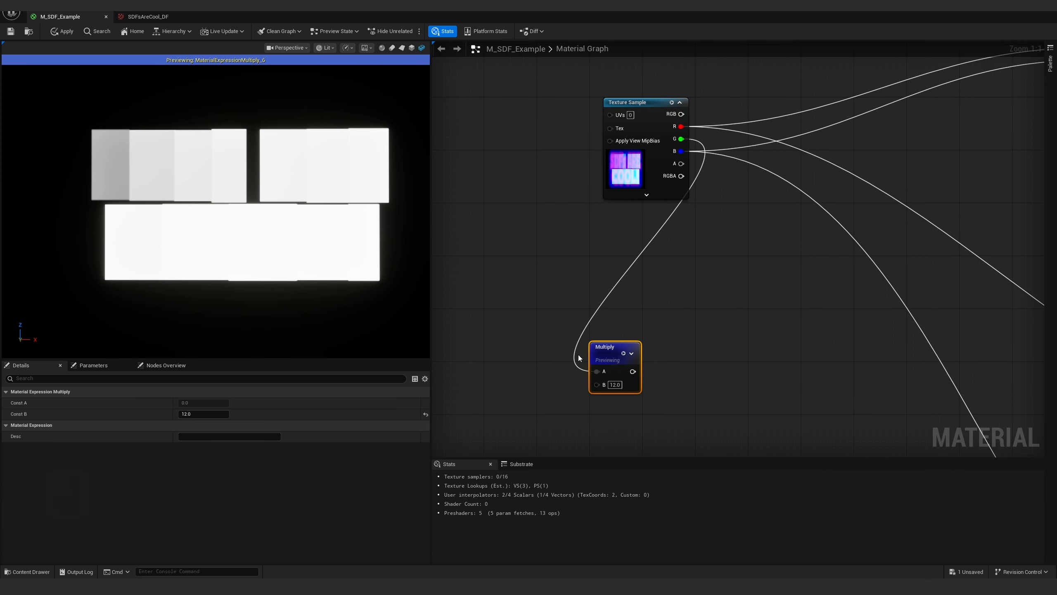
Try a Multiply B value of 1 for comparison, and set it back to 12
click(614, 384)
text(1)
key(Return)
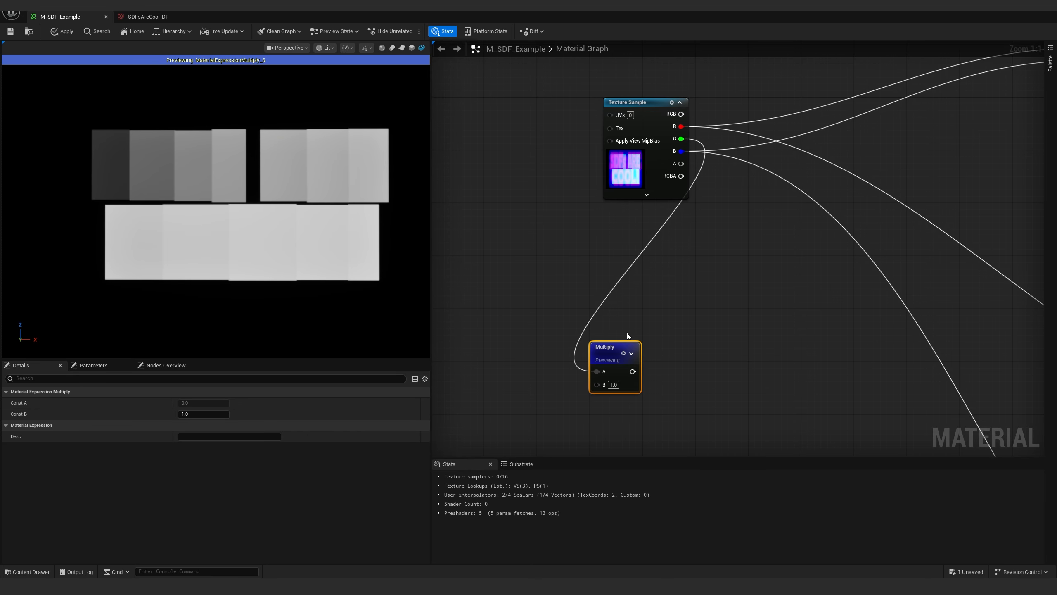
right_click(616, 387)
key(ctrl+a)
text(12)
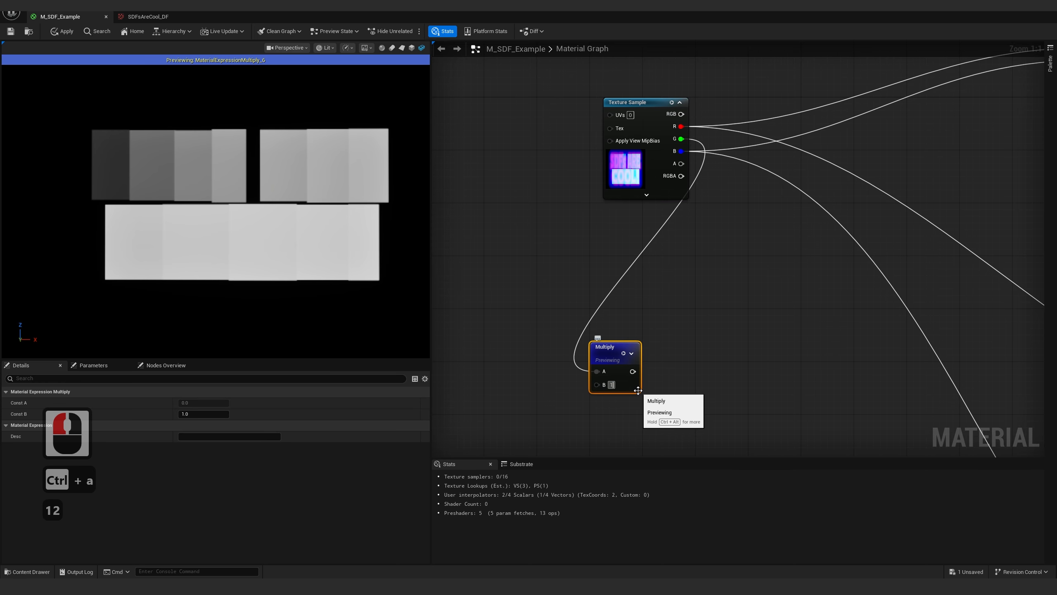
key(Return)
Add an If node, connect the Multiply output to its A input, and space the two nodes apart
right_drag(695, 362, 635, 278)
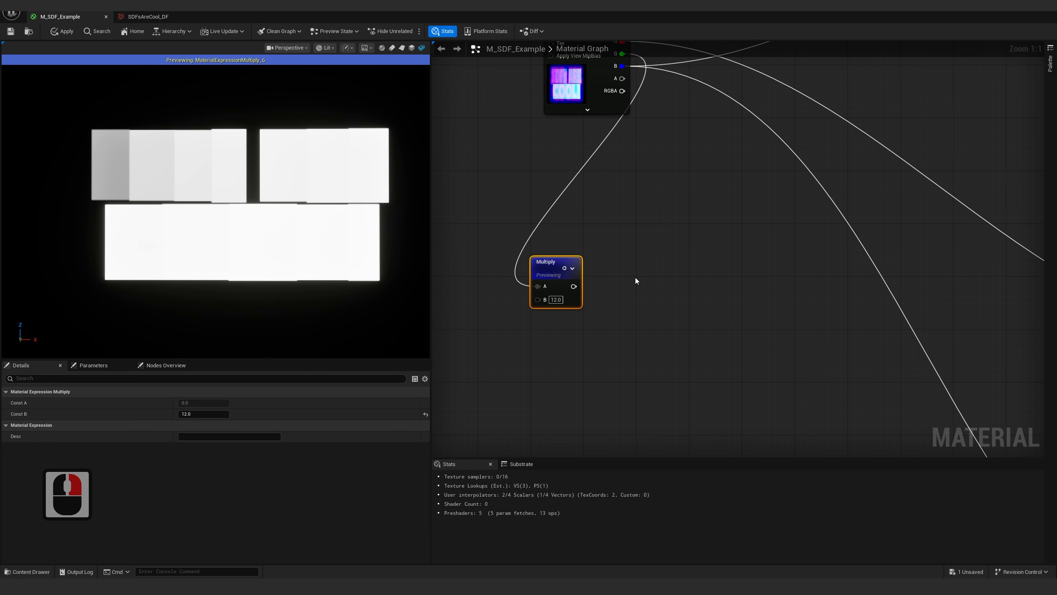
click(635, 278)
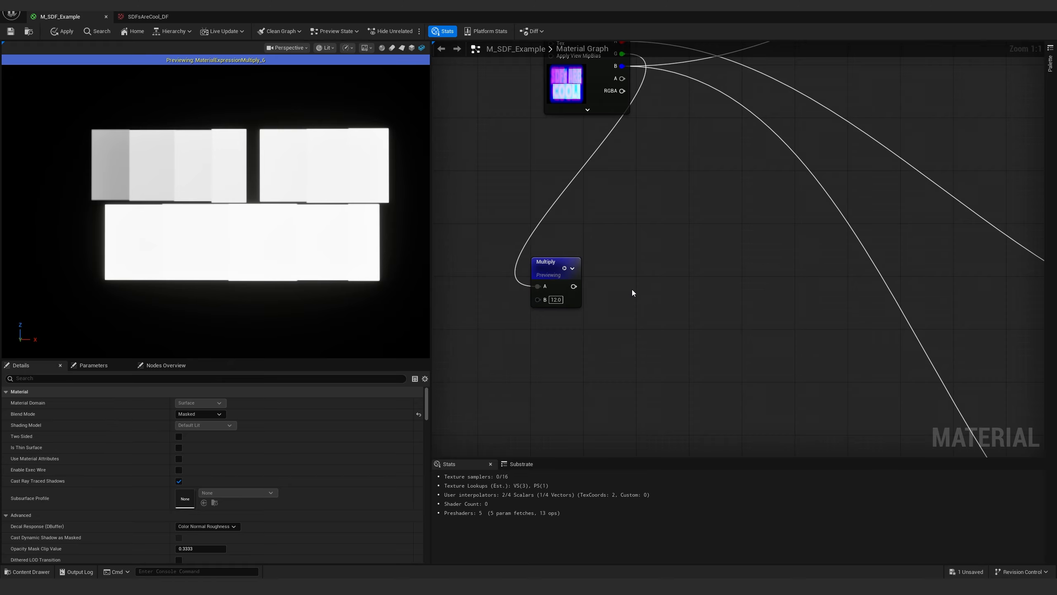
right_click(632, 292)
text(if)
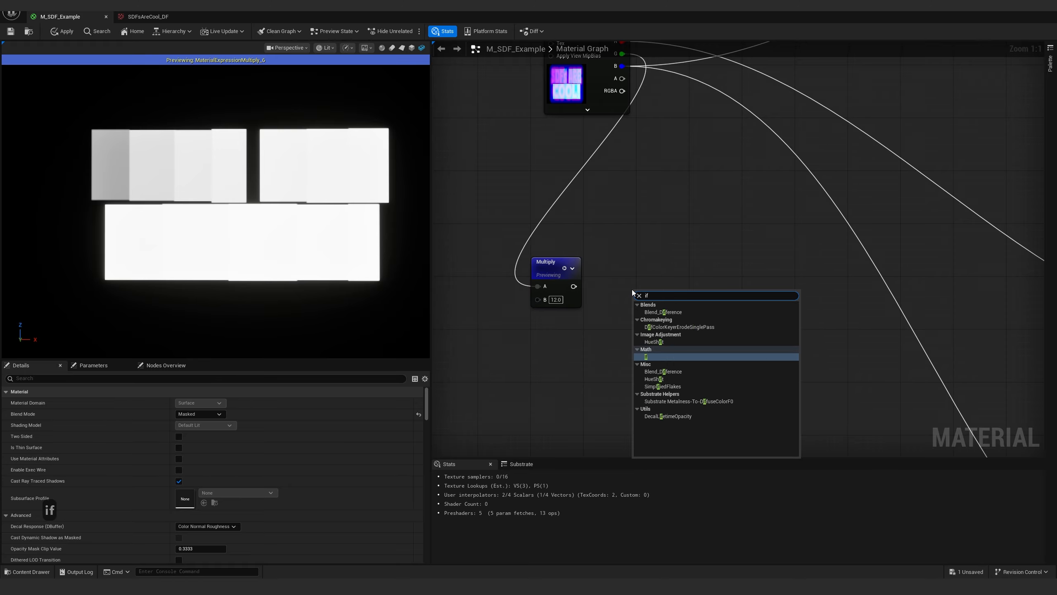
key(Return)
click(652, 266)
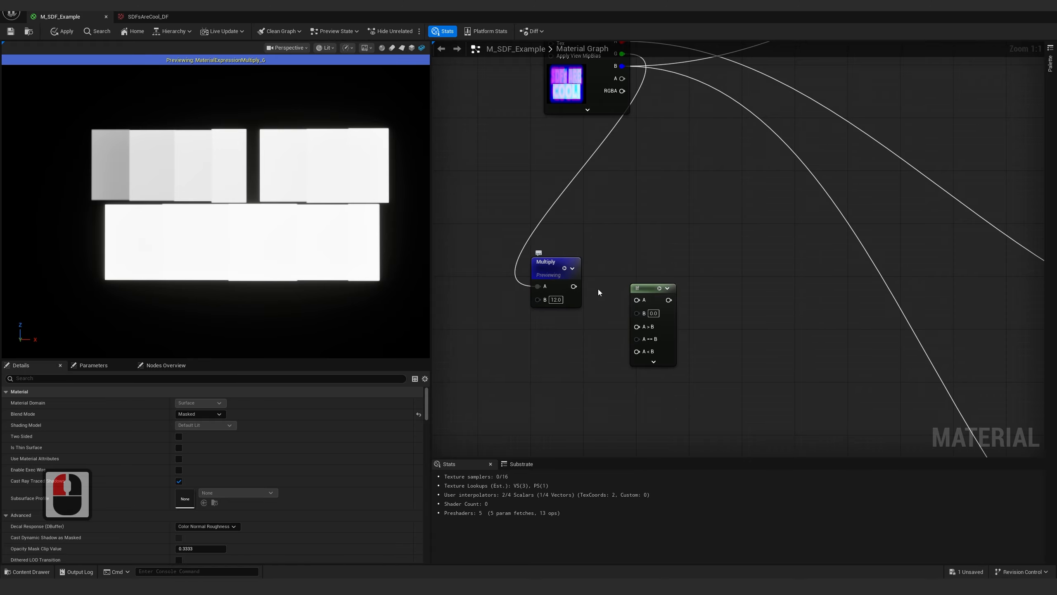
drag(558, 272, 637, 300)
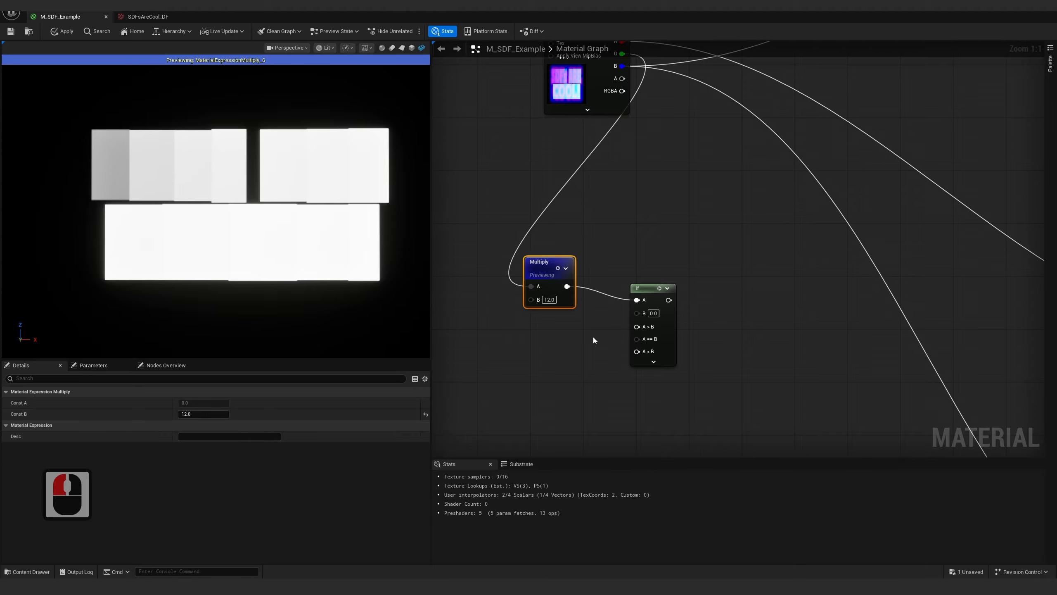
right_drag(593, 340, 663, 313)
drag(718, 265, 735, 256)
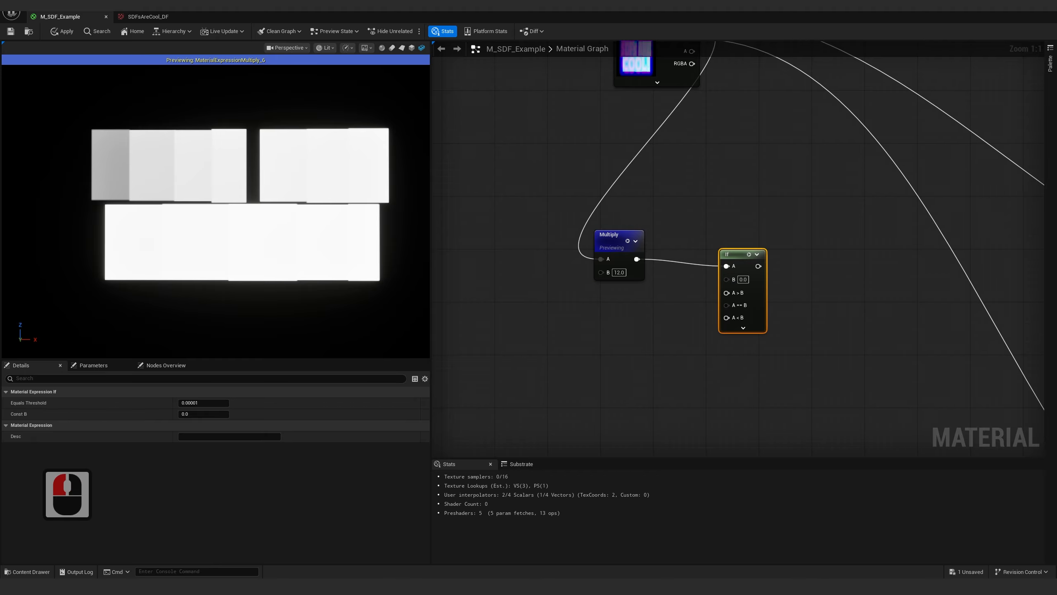
right_drag(612, 328, 667, 325)
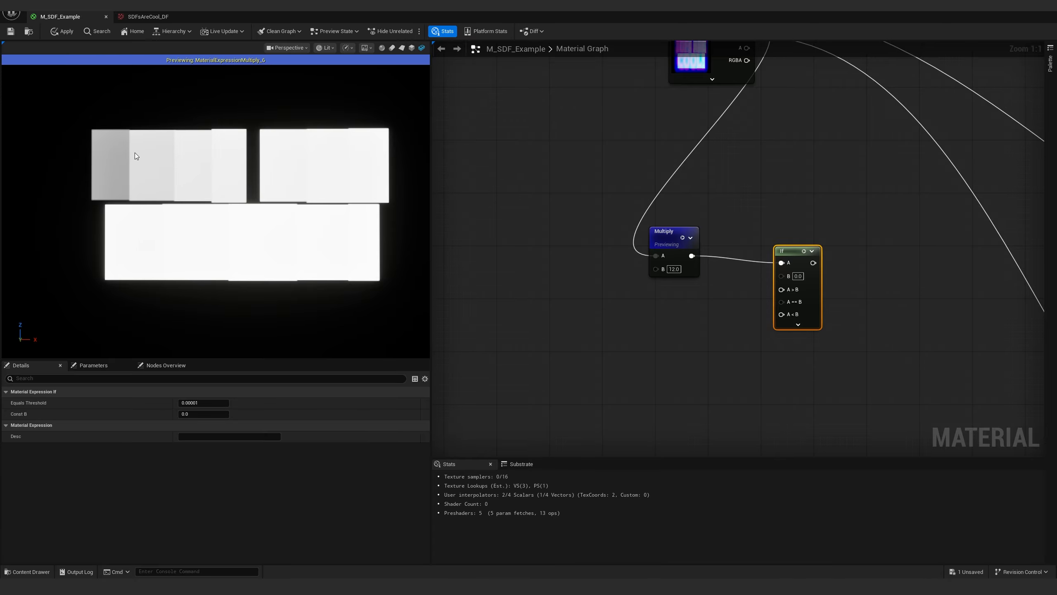
right_drag(644, 340, 595, 346)
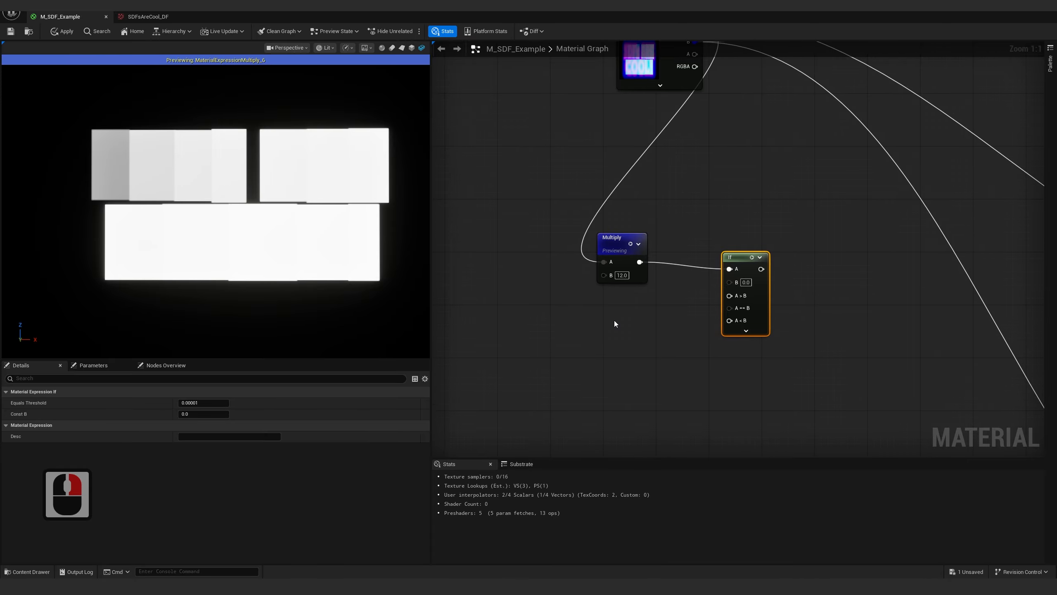
Insert a Floor node between the Multiply and the If's A input, and connect a new 0 constant to B
key(1)
click(495, 283)
drag(633, 269, 607, 246)
text(floor)
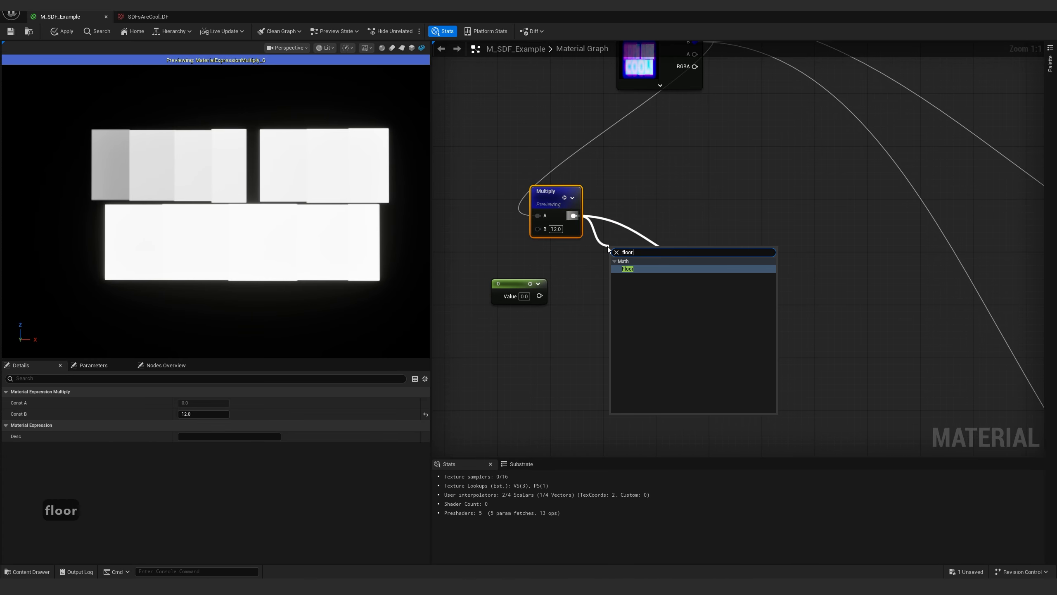
key(Return)
drag(634, 263, 737, 271)
click(599, 308)
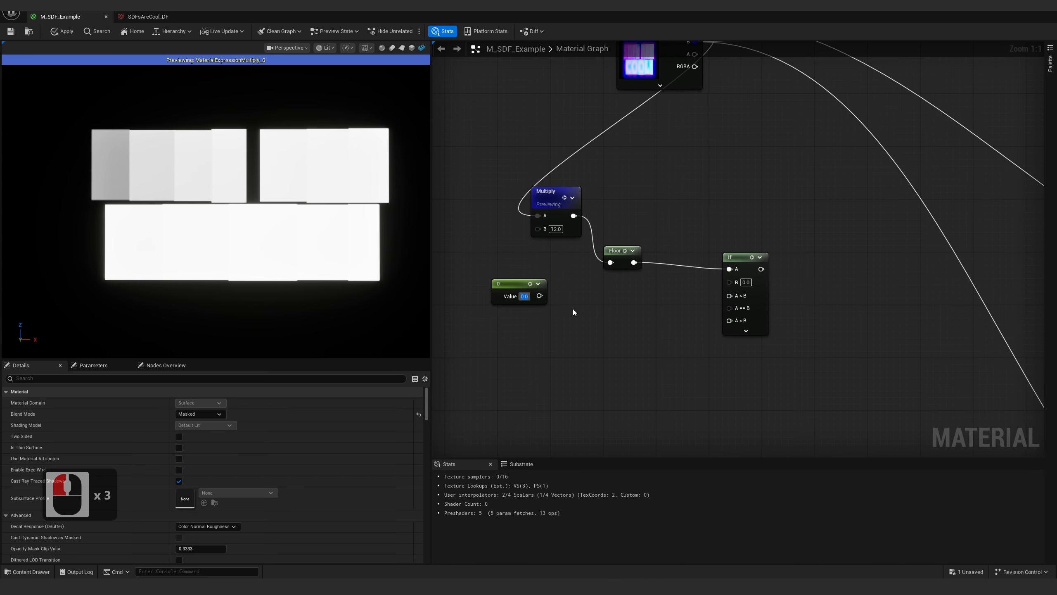
drag(539, 295, 730, 281)
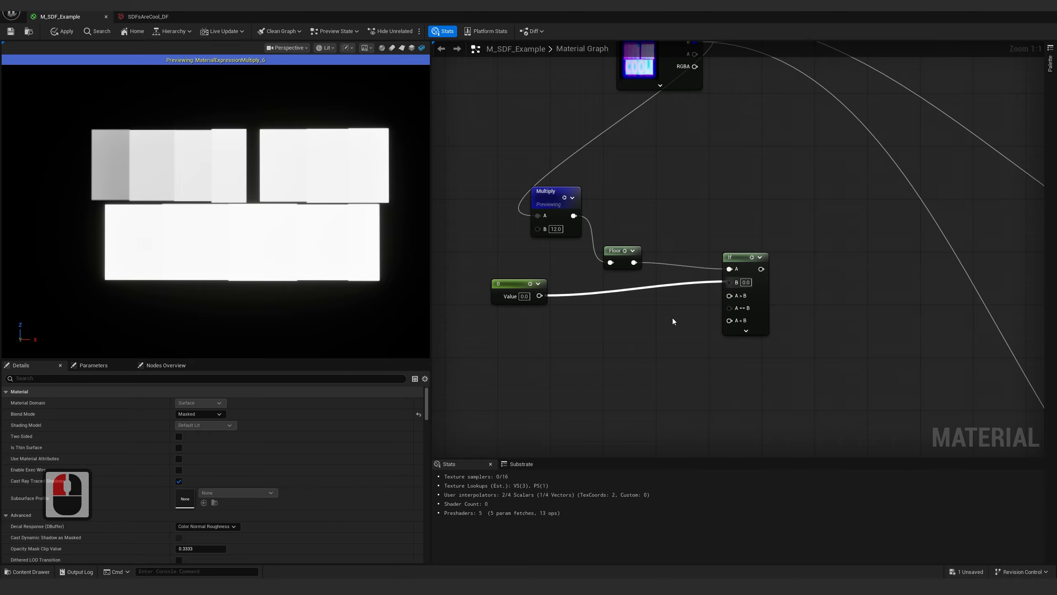
Add a second 0 constant and connect it to the If node's A > B and A < B inputs
click(625, 315)
drag(664, 329, 729, 294)
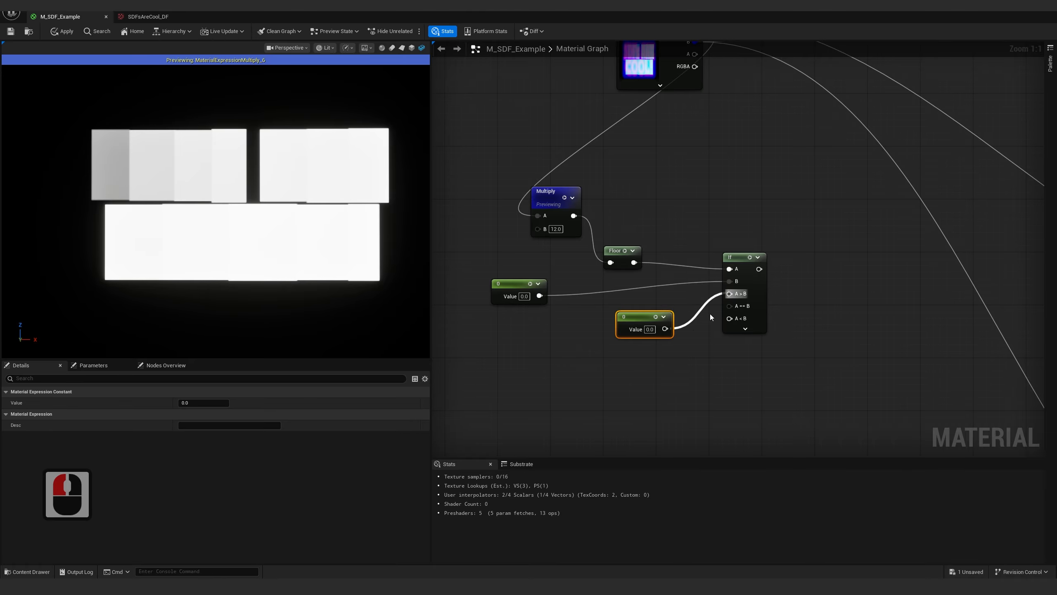
drag(665, 329, 740, 319)
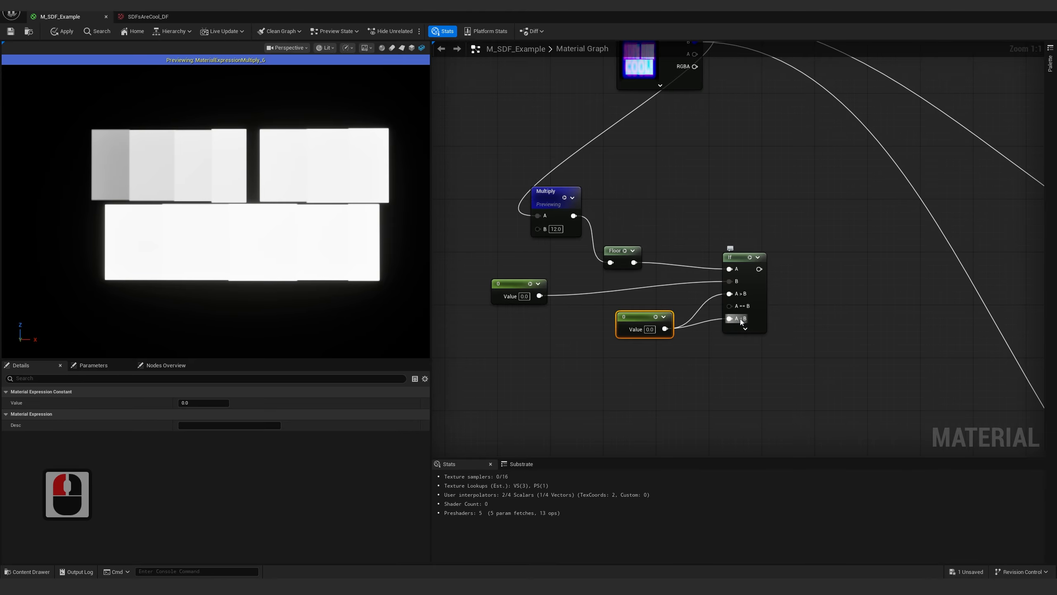
drag(626, 320, 633, 313)
Add a constant with value 1 and connect it to the If node's A == B input
click(610, 348)
click(610, 348)
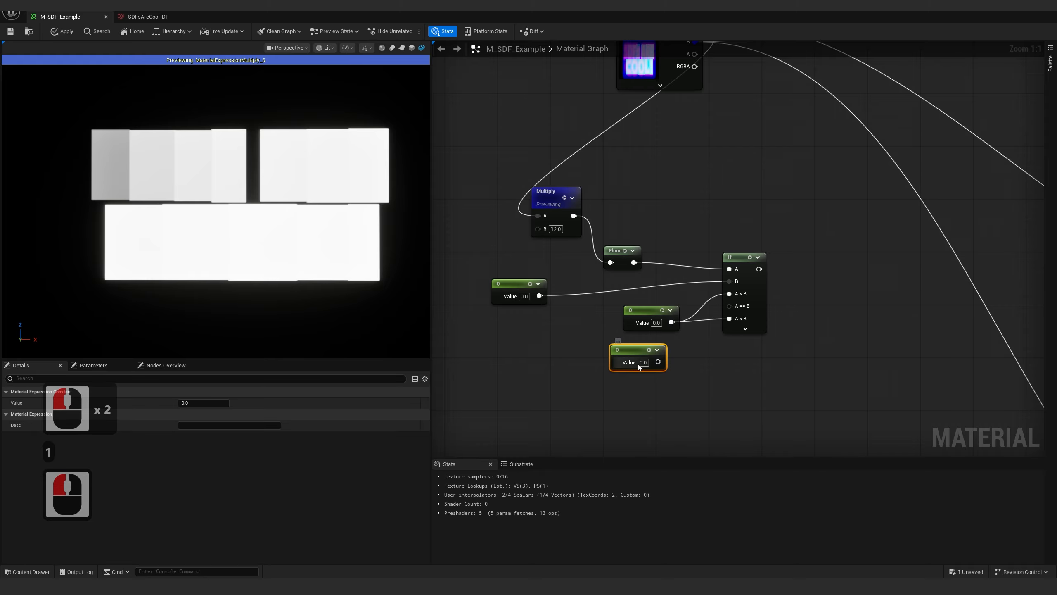
text(1)
key(Return)
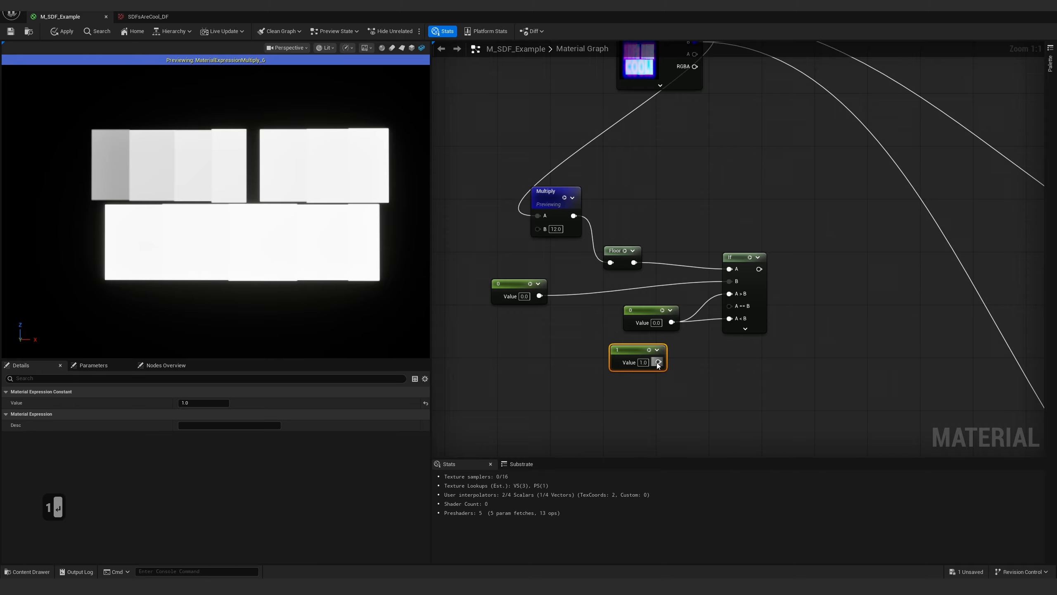
drag(657, 365, 731, 305)
Preview the If node and set the constant feeding its B input to 1
click(738, 257)
key(z)
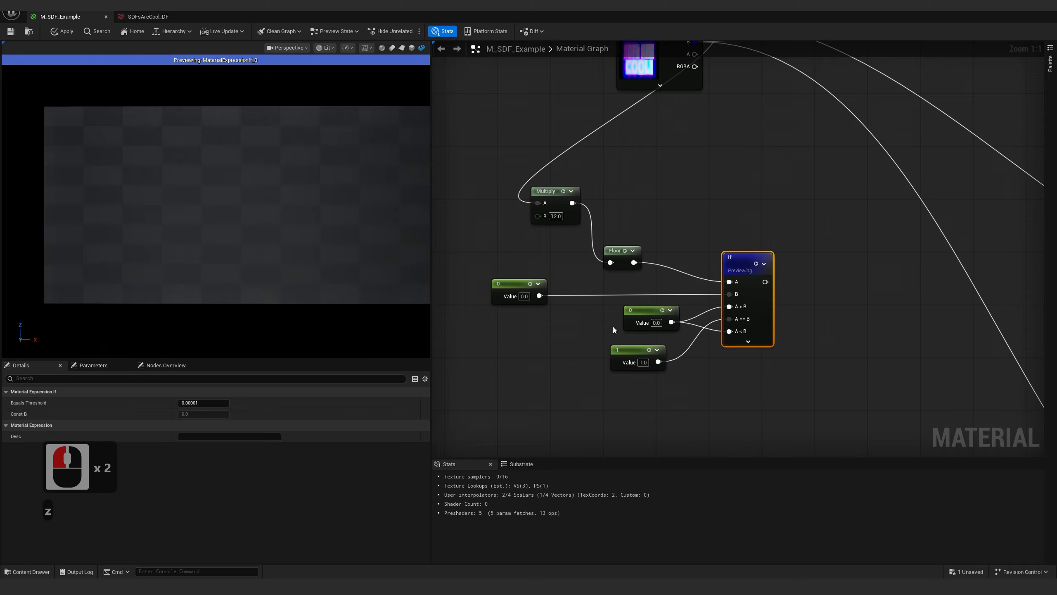
click(523, 296)
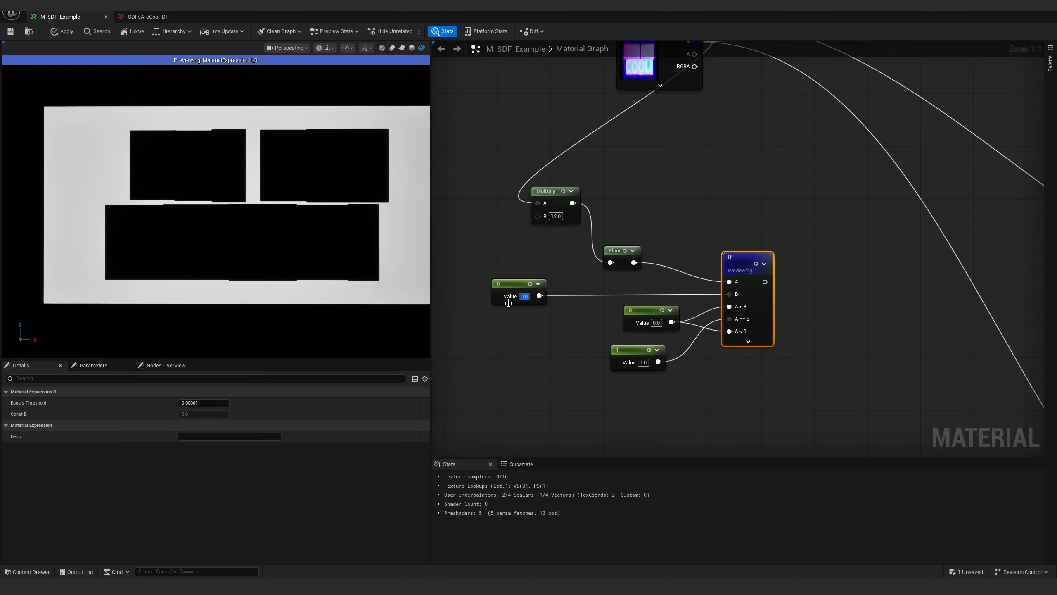
text(1)
key(Return)
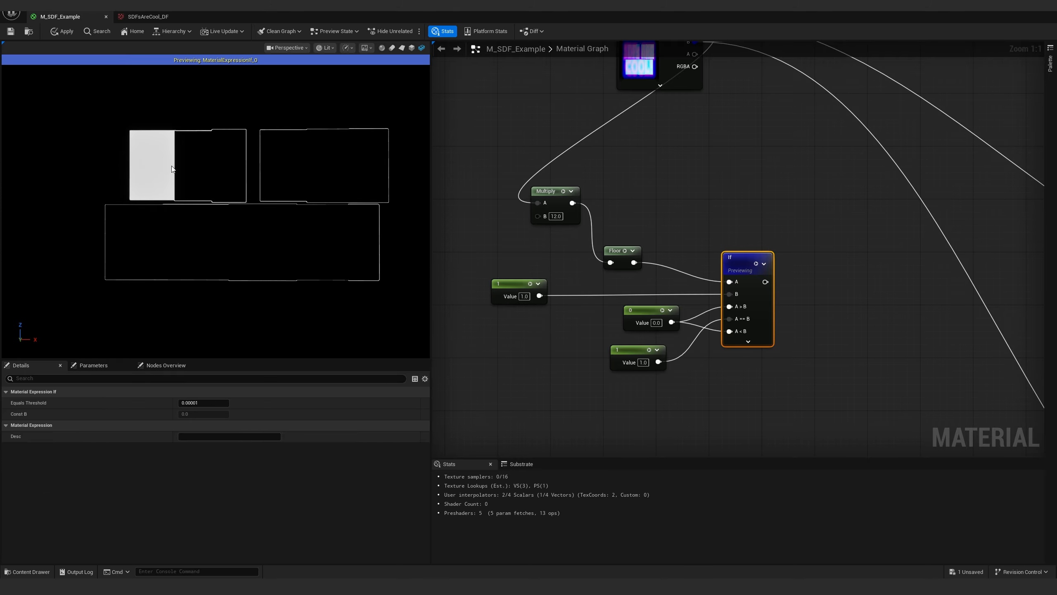
Try the values 2, 3 and 4 in the constant feeding the If node's B input to preview individual letters
click(525, 296)
text(2)
key(Return)
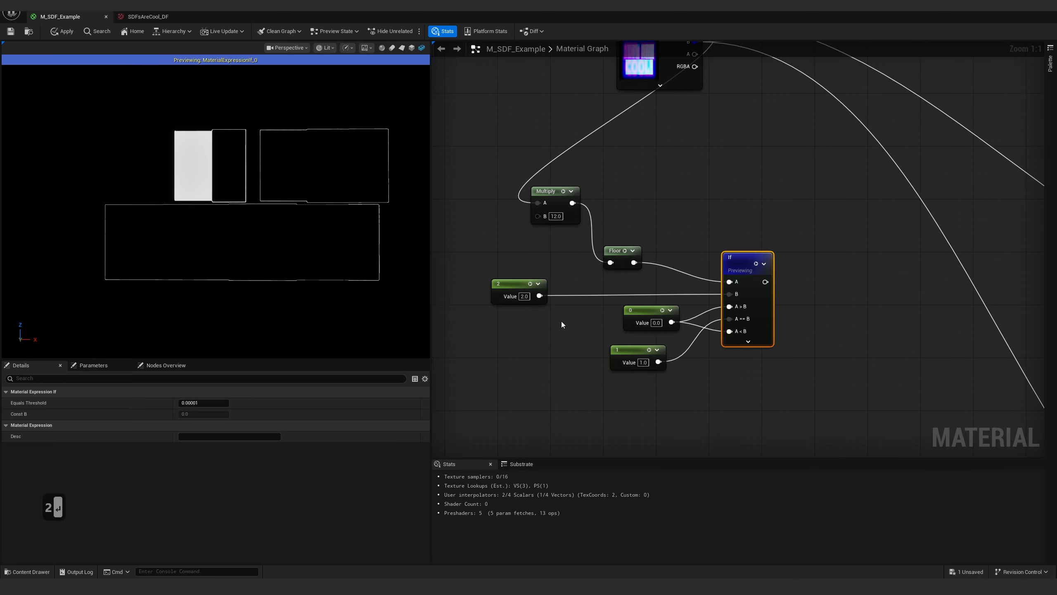
click(524, 296)
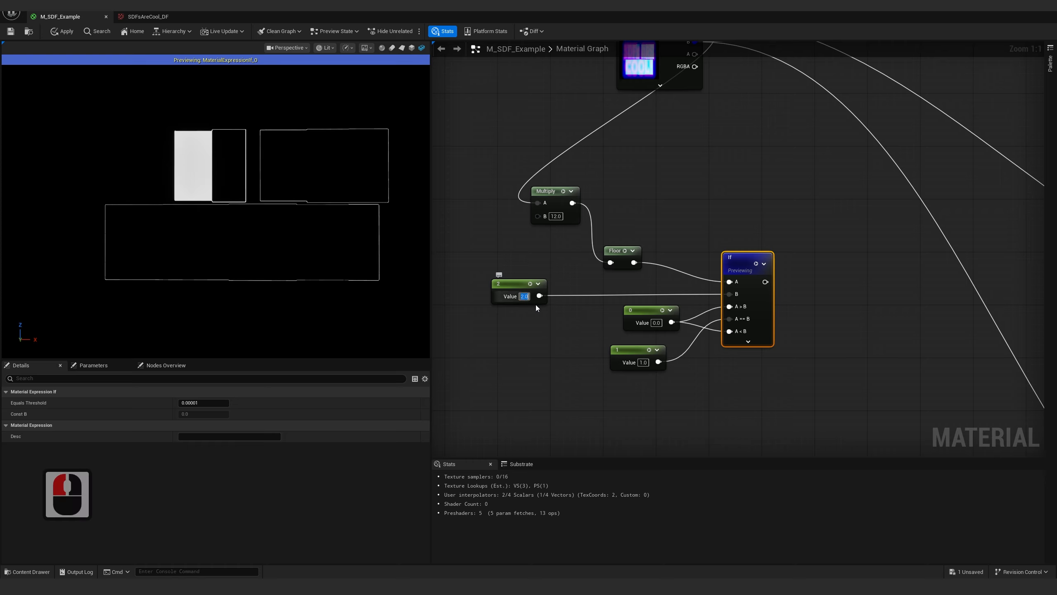
text(3)
key(Return)
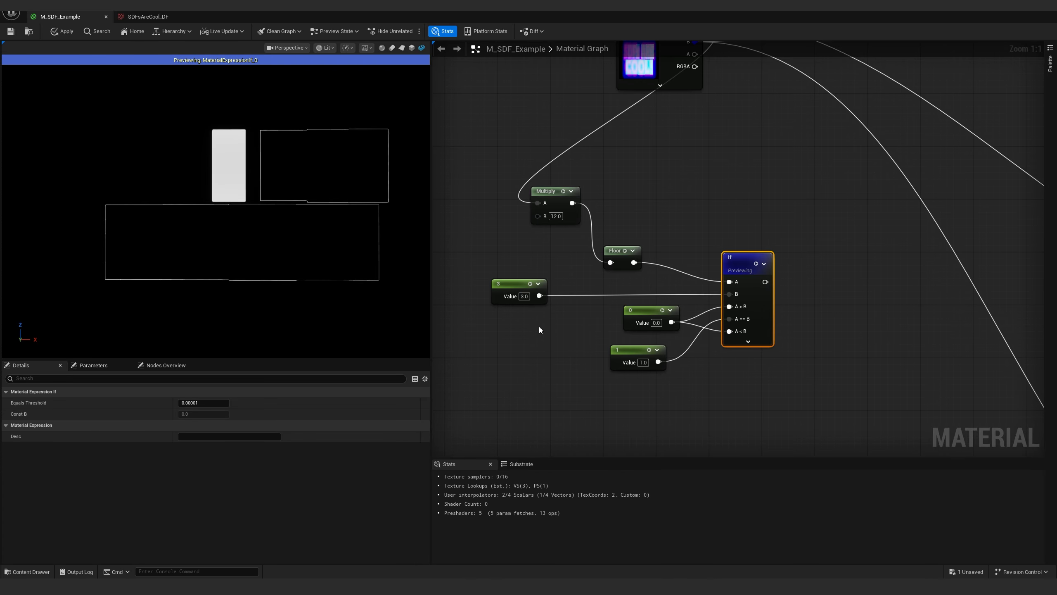
click(523, 296)
text(4)
key(Return)
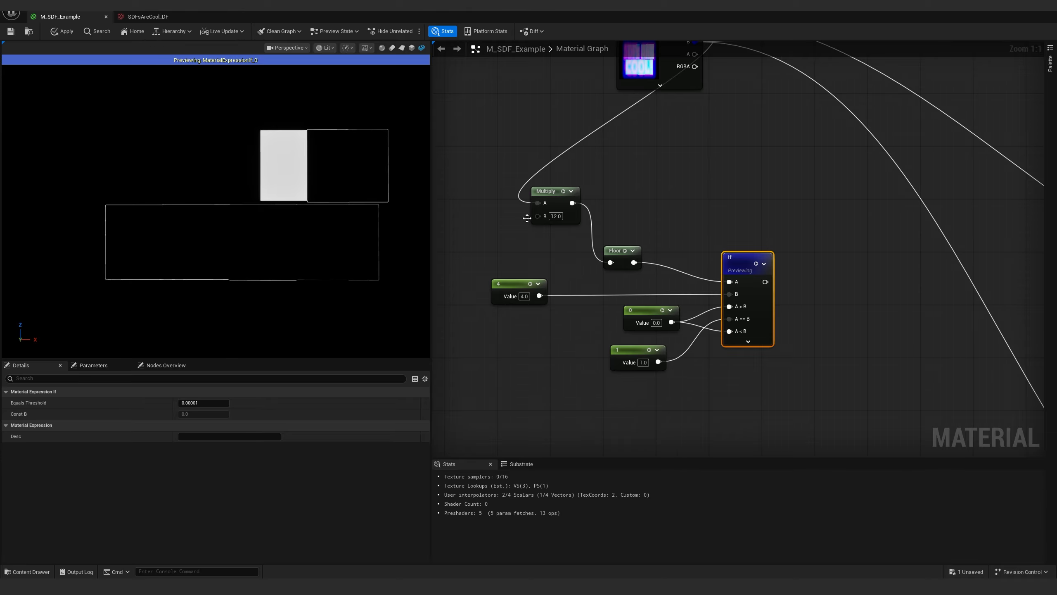
Set the constant feeding the If node's B input back to 0
right_drag(671, 138, 631, 217)
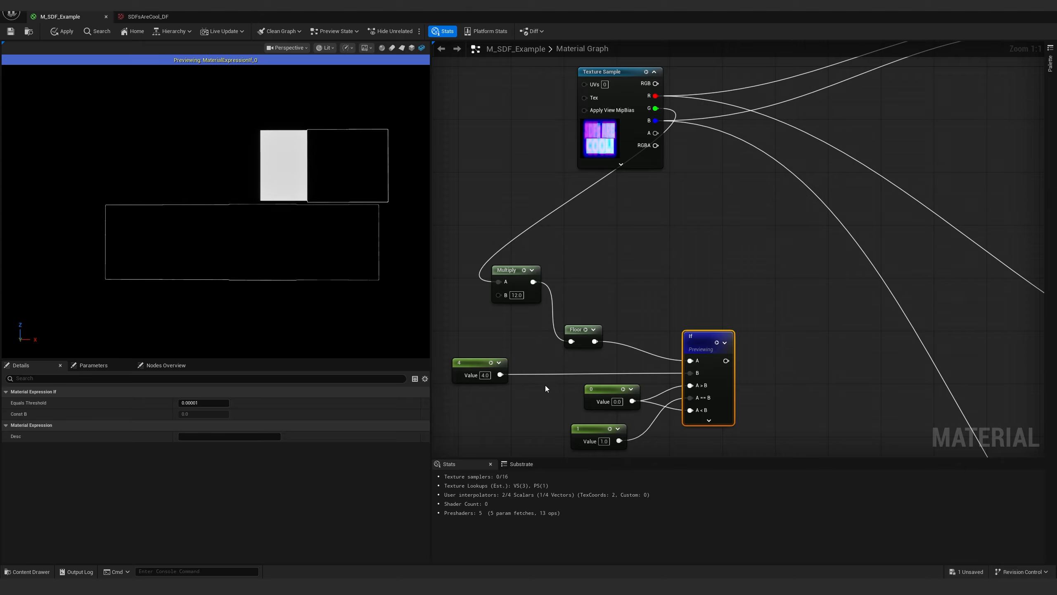
scroll(666, 260, down, 3)
right_drag(683, 272, 577, 202)
scroll(575, 202, up, 2)
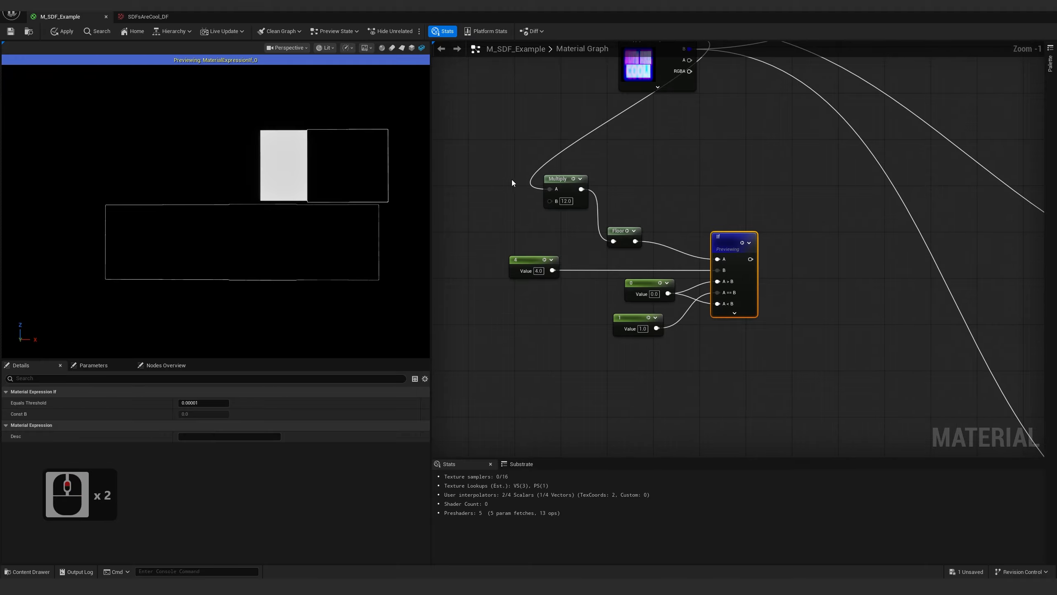
drag(503, 169, 746, 345)
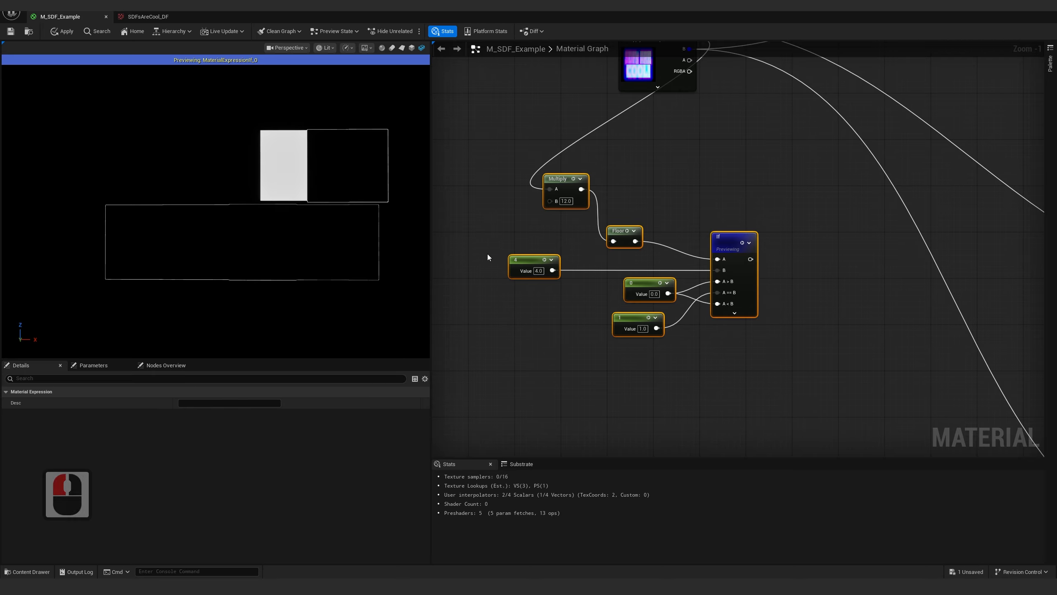
drag(723, 199, 761, 356)
right_drag(762, 356, 755, 303)
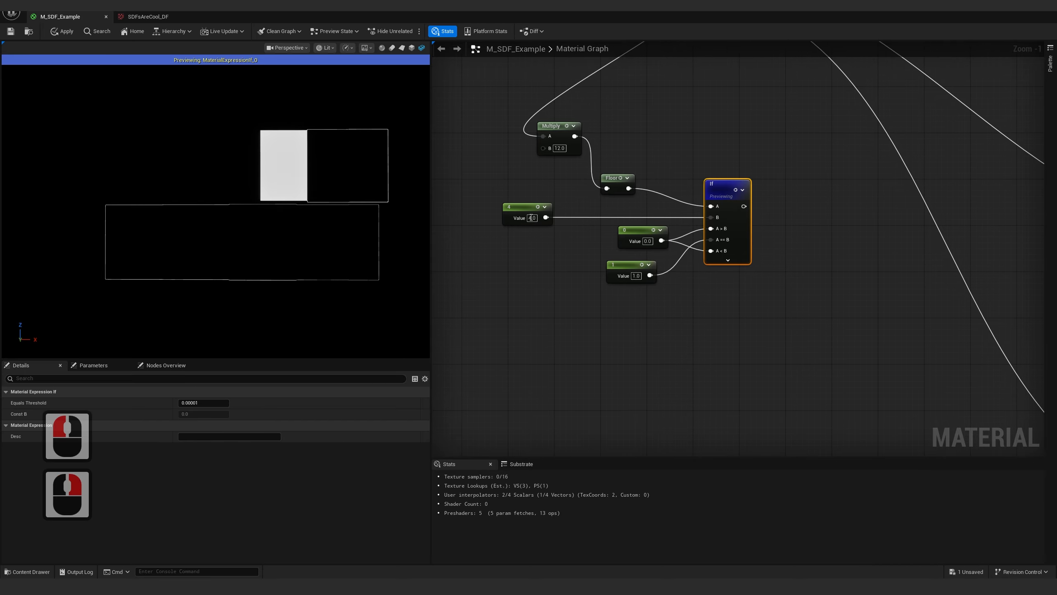
click(532, 218)
text(0)
key(Return)
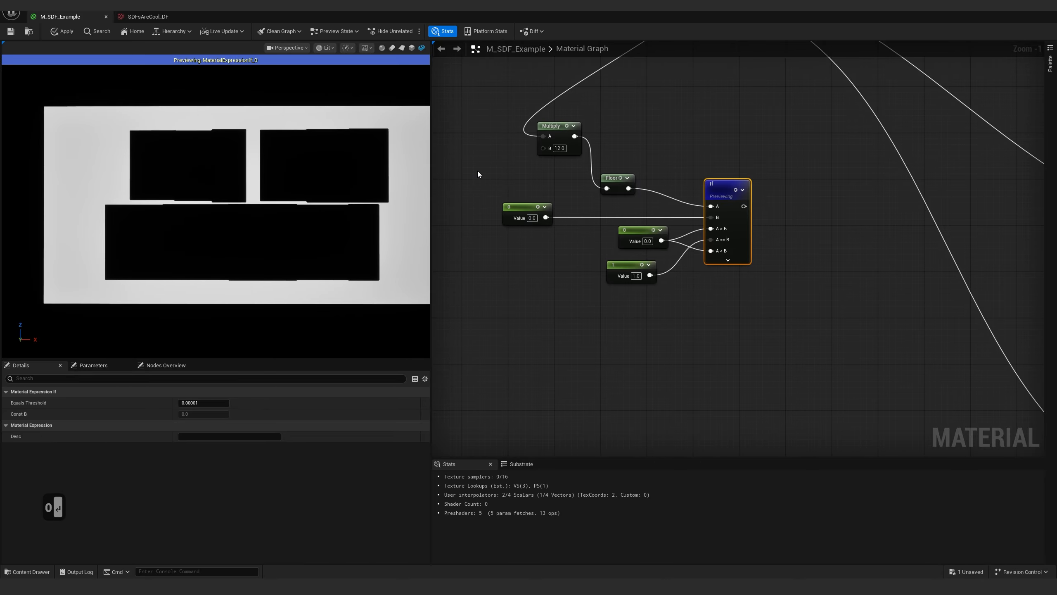
Duplicate the Floor, If and three constant nodes below the originals, and connect the Multiply output to the new Floor
drag(479, 170, 783, 294)
key(ctrl+c)
key(ctrl+v)
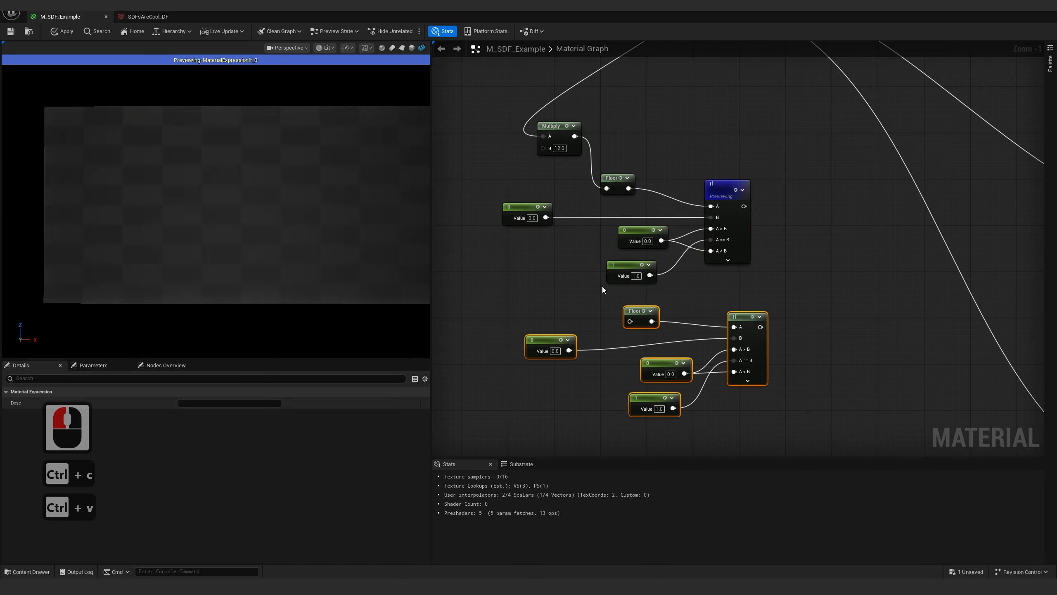
drag(575, 136, 632, 324)
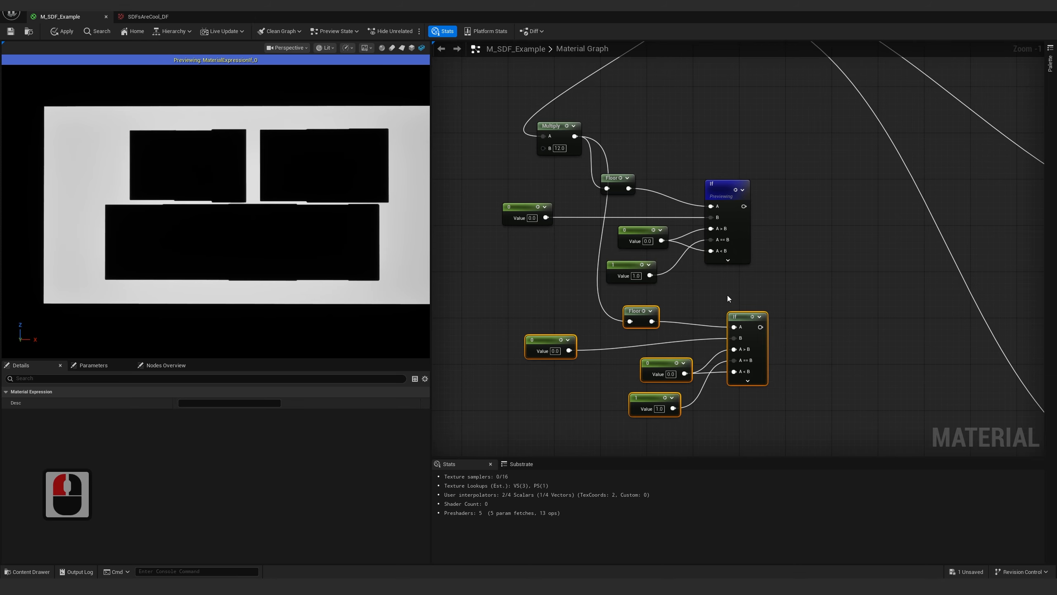
Preview the duplicated If node and set the constant feeding its B input to 1
click(741, 318)
key(z)
click(554, 351)
text(1)
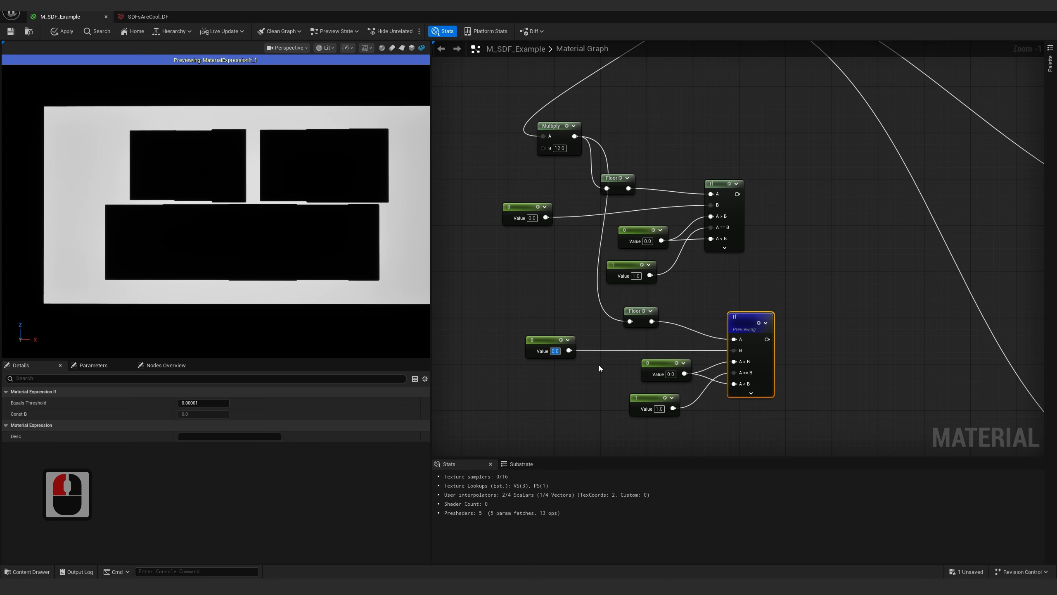
click(598, 365)
Add a Multiply node beside the first If node and connect the If output to its A input
right_drag(791, 236, 725, 251)
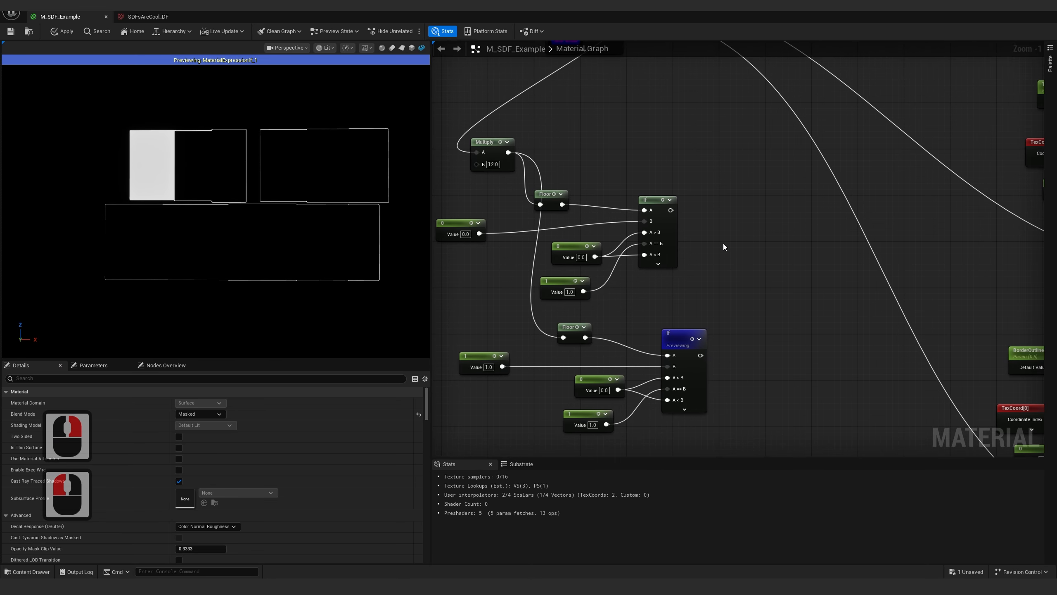
click(717, 224)
drag(671, 210, 719, 233)
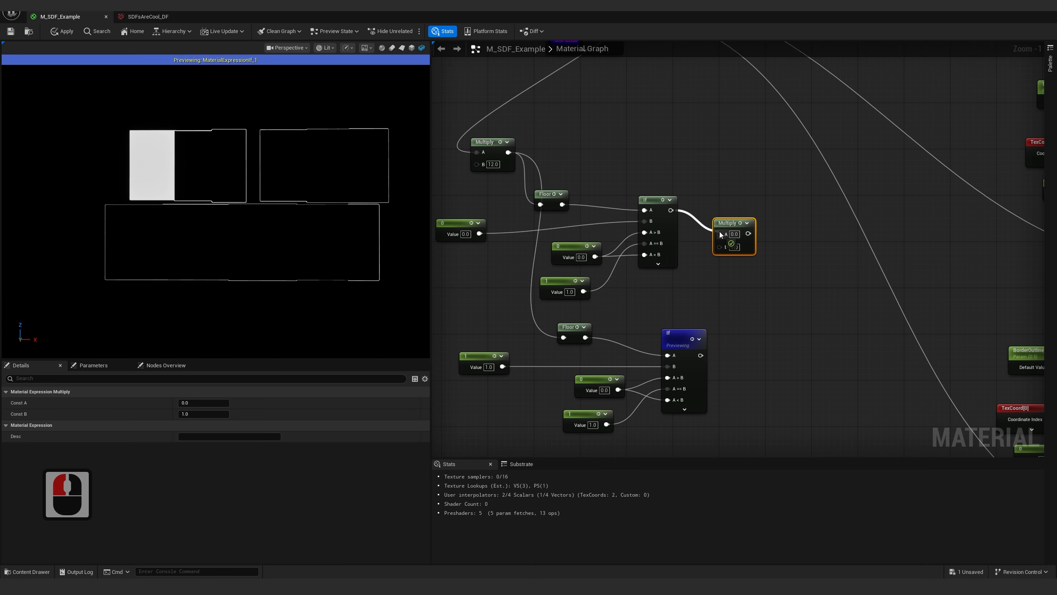
Add a Constant3Vector above the first If node and set its colour to yellow (1.0, 0.941835, 0.179143)
click(595, 119)
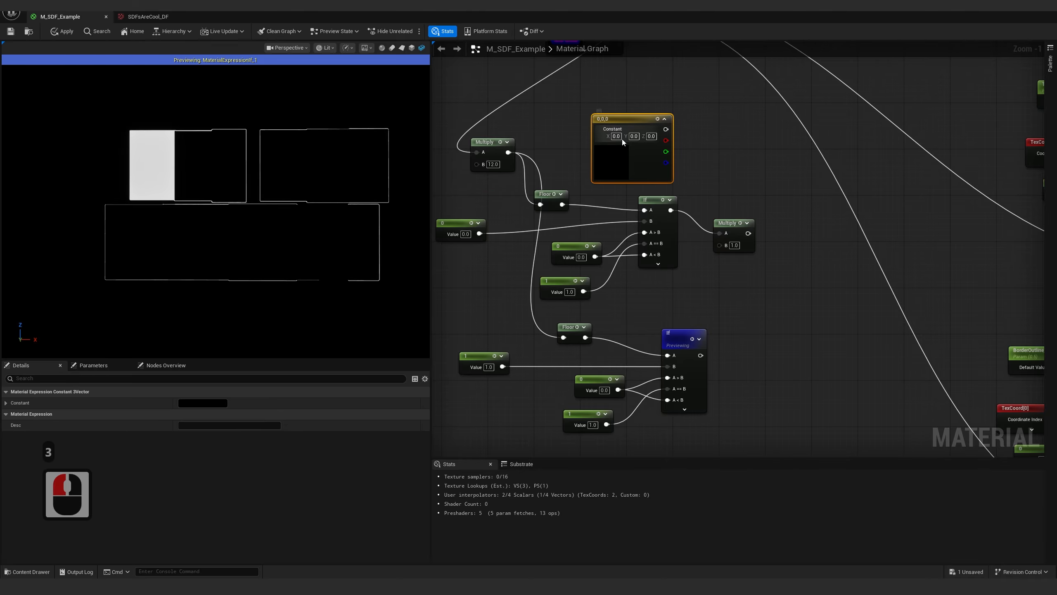
double_click(195, 402)
click(263, 430)
click(319, 549)
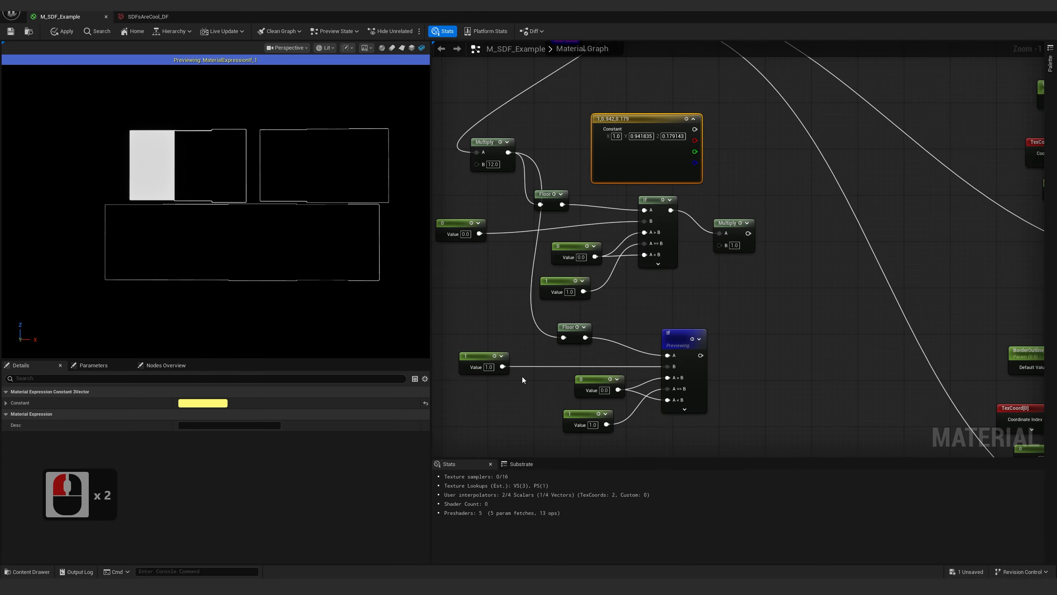
Connect the yellow constant to the new Multiply's B input and move both nodes clear of the If node
drag(694, 129, 728, 236)
drag(728, 224, 734, 177)
drag(618, 122, 566, 88)
Preview the yellow Multiply, the first If and the duplicated If in turn, and examine the letter mask edges up close
right_drag(732, 208, 658, 225)
click(664, 192)
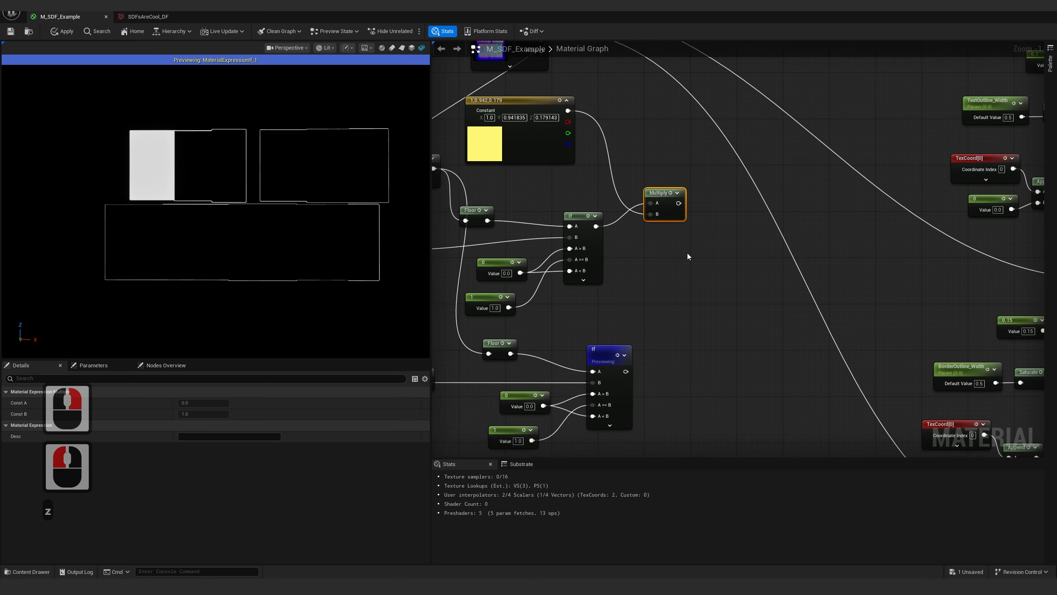
key(space)
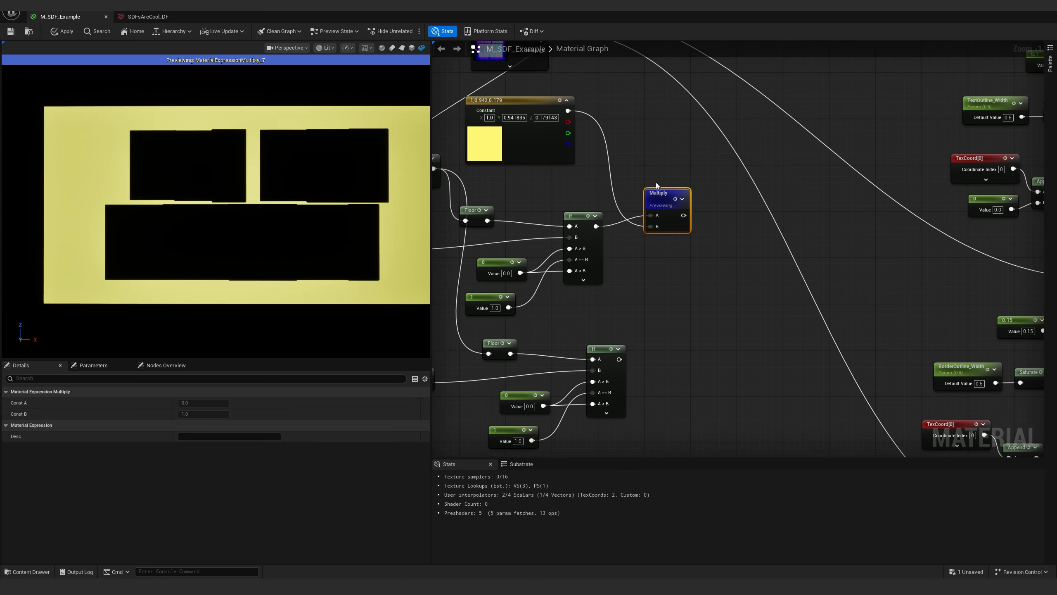
click(578, 216)
key(z)
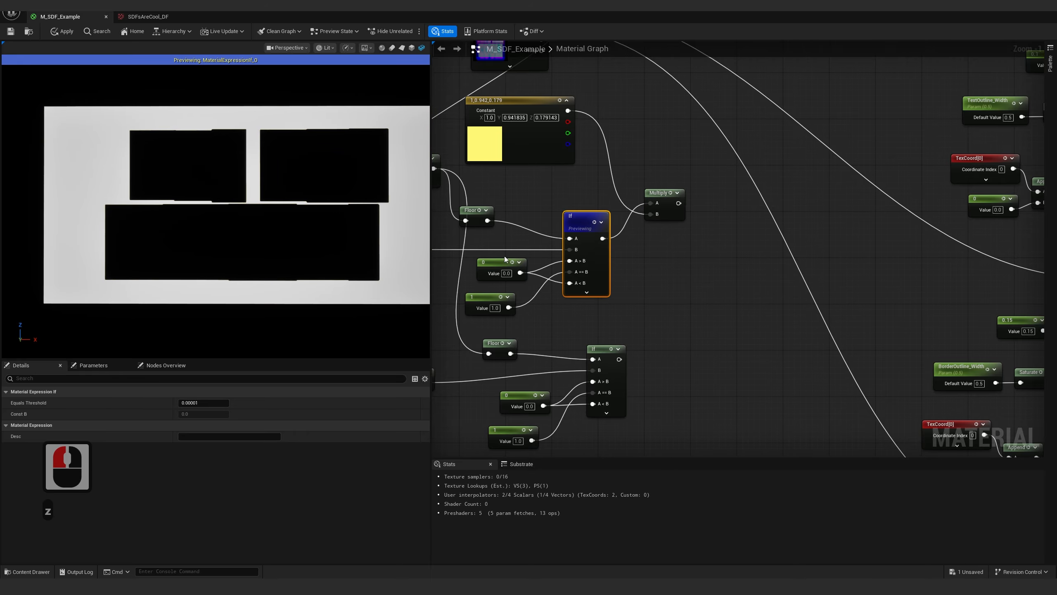
click(598, 348)
key(z)
scroll(233, 214, up, 7)
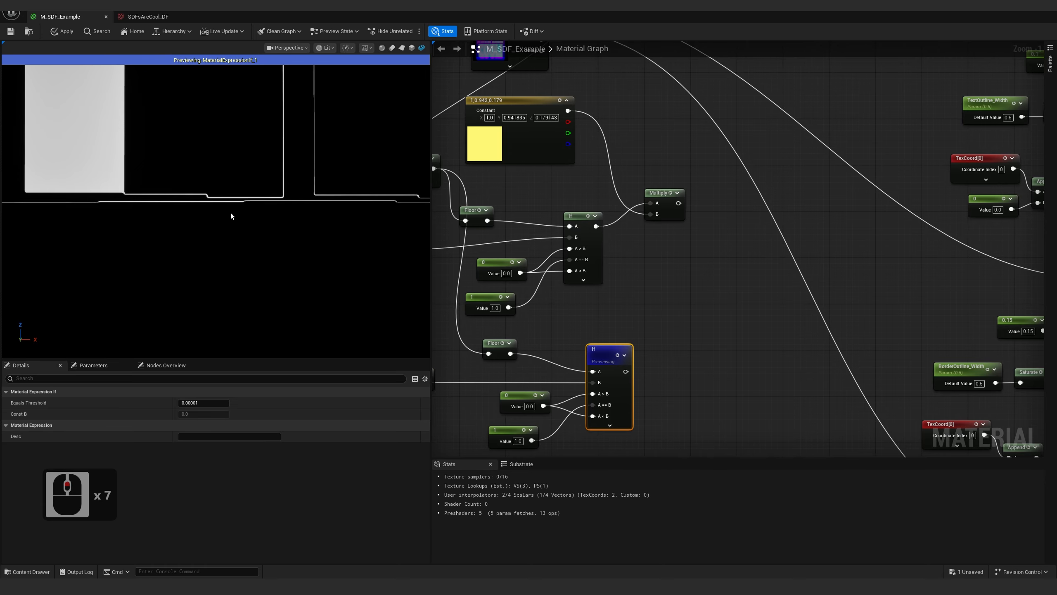
scroll(232, 215, up, 4)
Insert an Add node with the texture's G output connected to B, and preview it to examine the boundaries between letters
right_drag(618, 92, 796, 223)
click(530, 218)
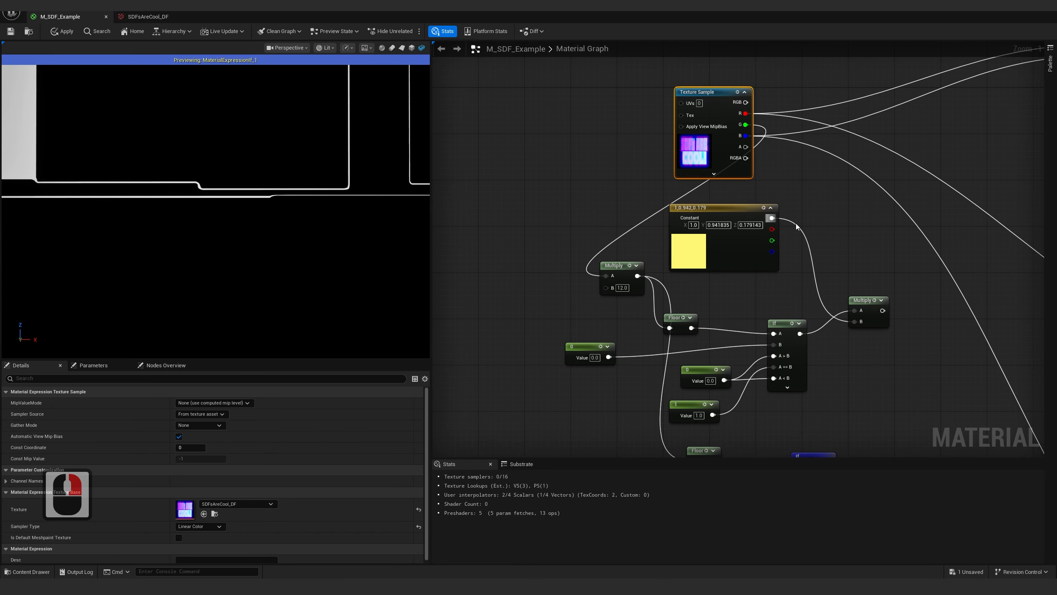
key(a)
click(819, 199)
drag(745, 125, 831, 226)
click(841, 202)
key(z)
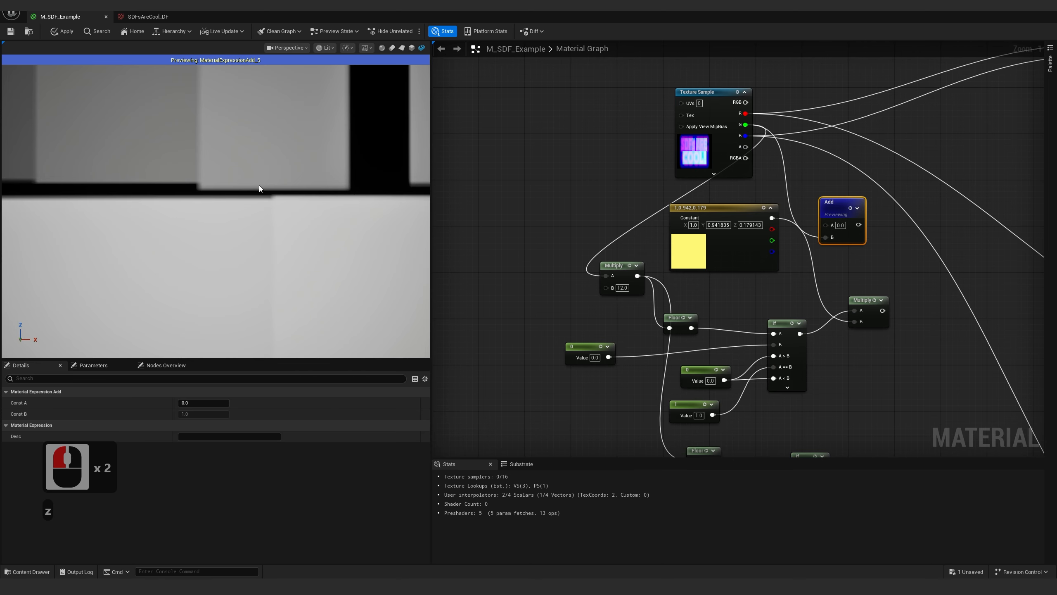
scroll(256, 189, up, 2)
scroll(255, 195, down, 4)
scroll(257, 195, up, 3)
scroll(257, 191, down, 3)
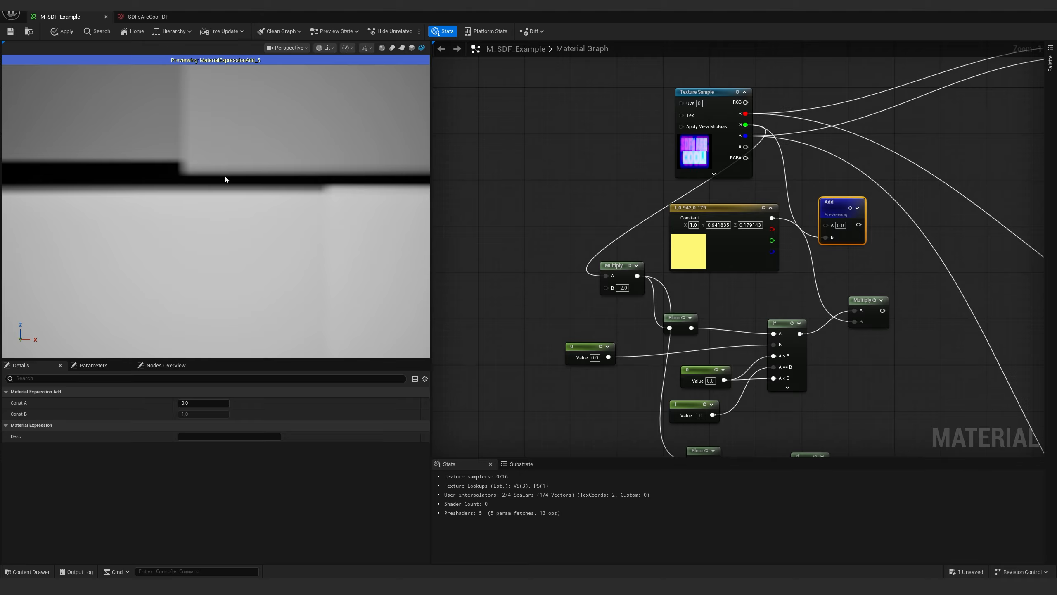
Preview the yellow Multiply and both If nodes again to compare their masks and edge outlines
click(865, 301)
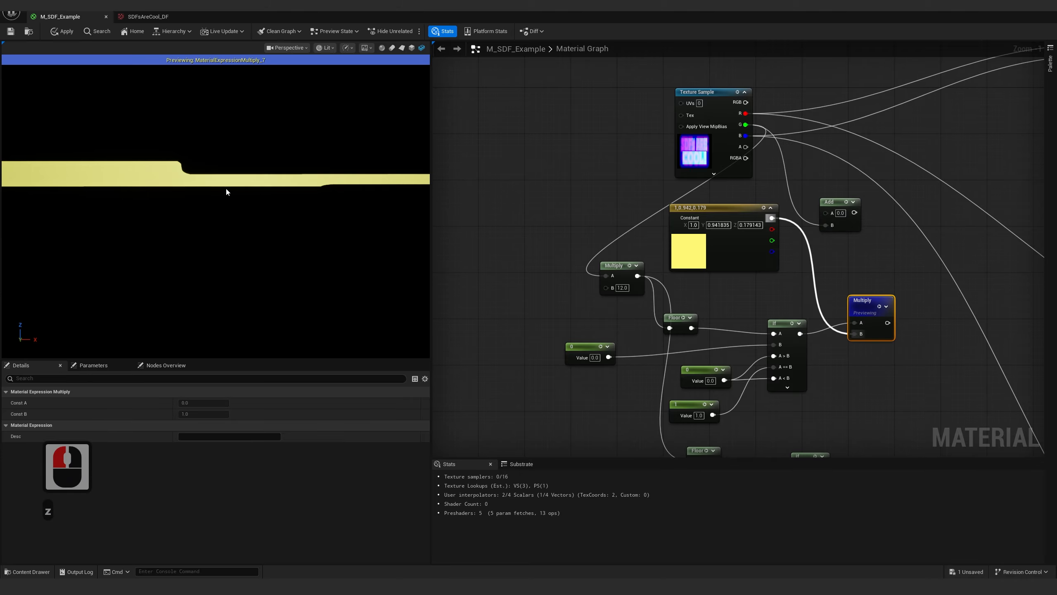
key(space)
scroll(223, 249, down, 5)
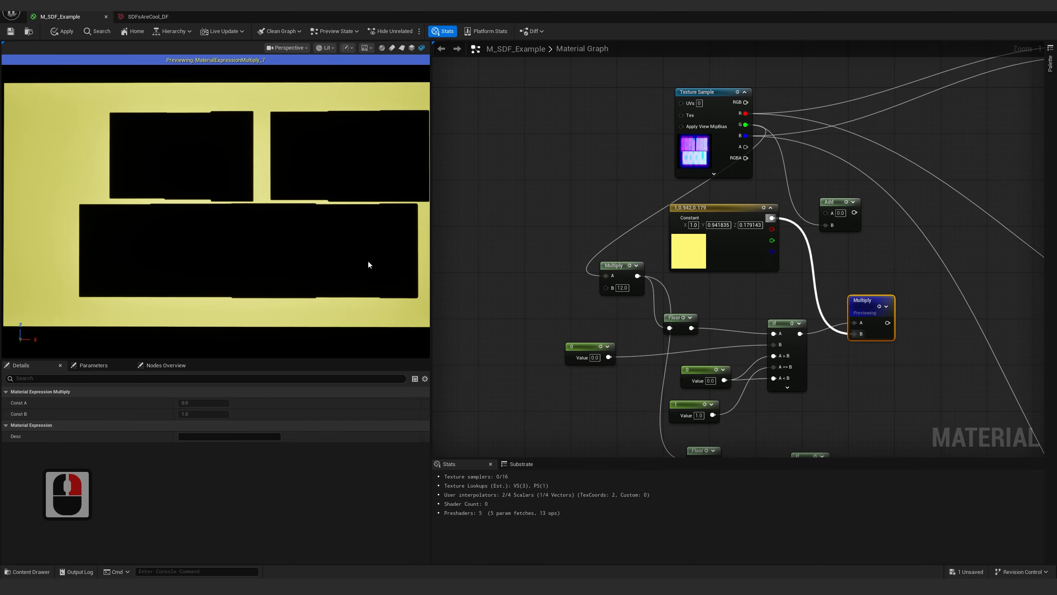
click(791, 333)
key(space)
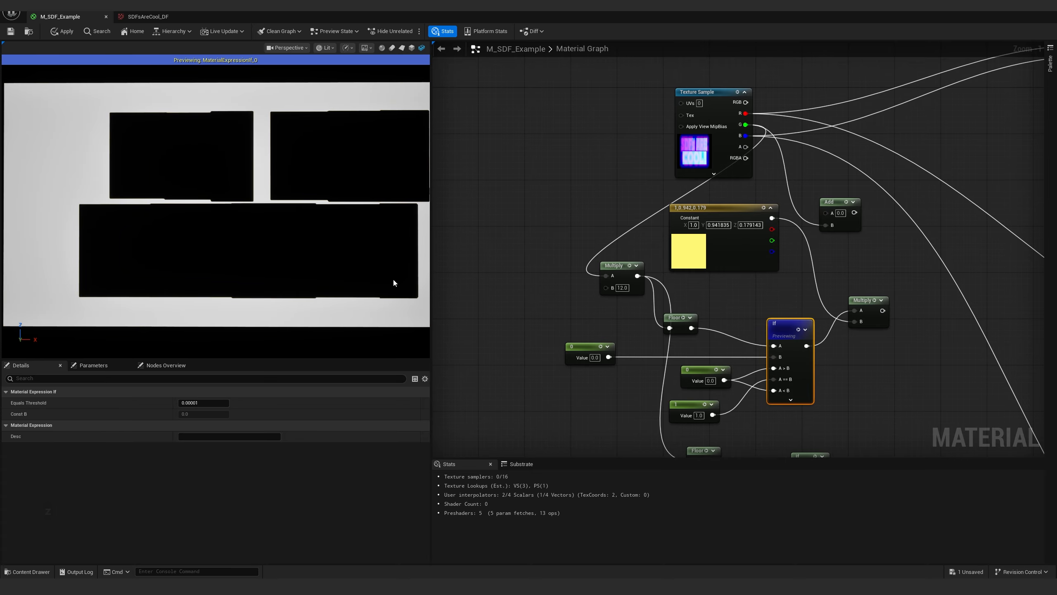
right_drag(852, 425, 716, 285)
click(679, 321)
key(space)
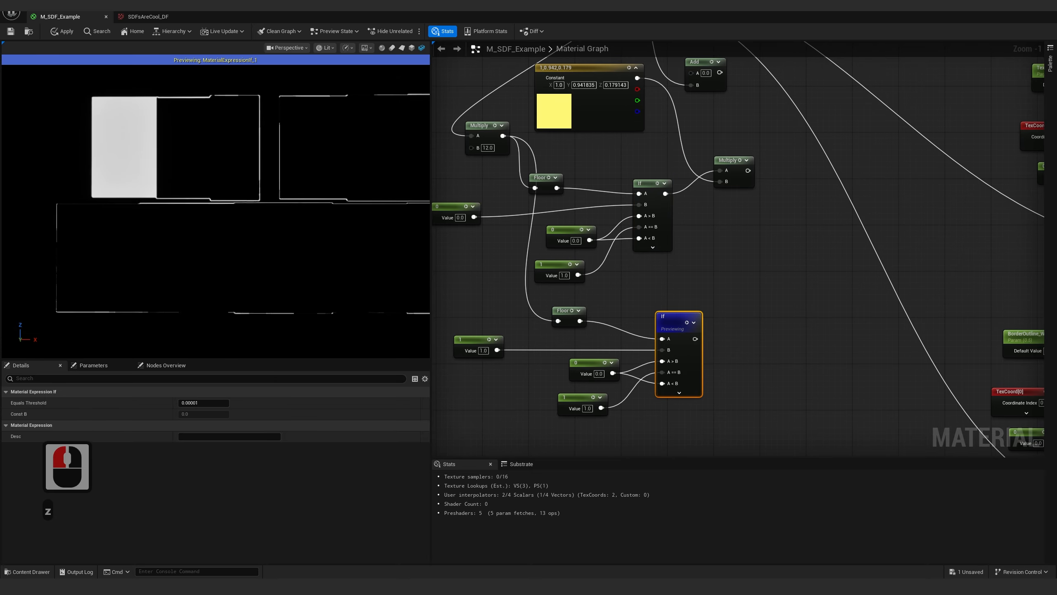
mouse_move(281, 197)
right_down()
mouse_move(282, 175)
mouse_move(282, 197)
right_up()
right_drag(699, 177, 540, 246)
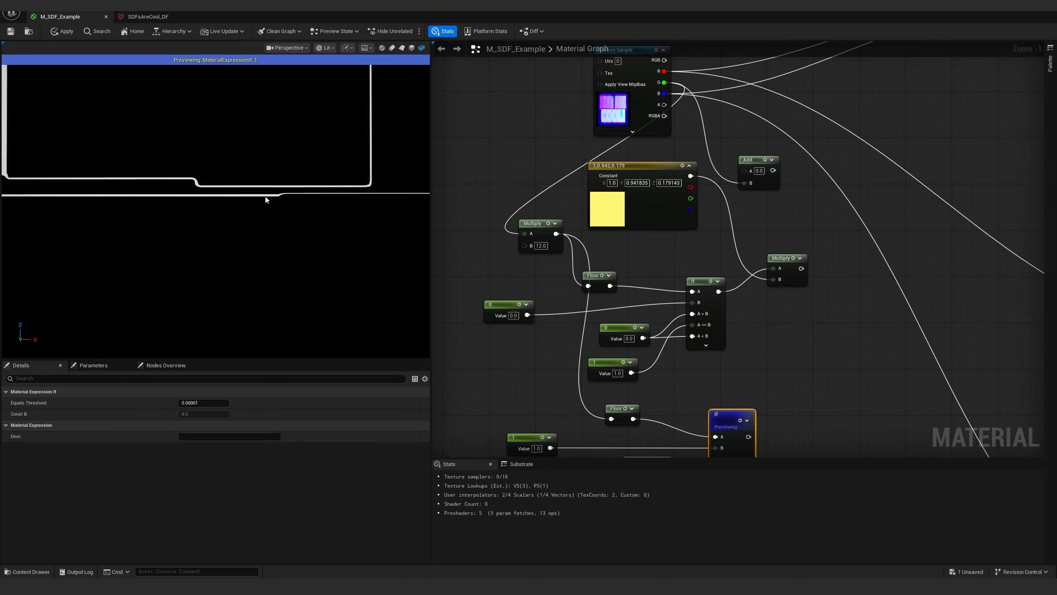
Duplicate the yellow Multiply node beside the second If node and connect that If's output to its B input
right_drag(816, 335, 705, 310)
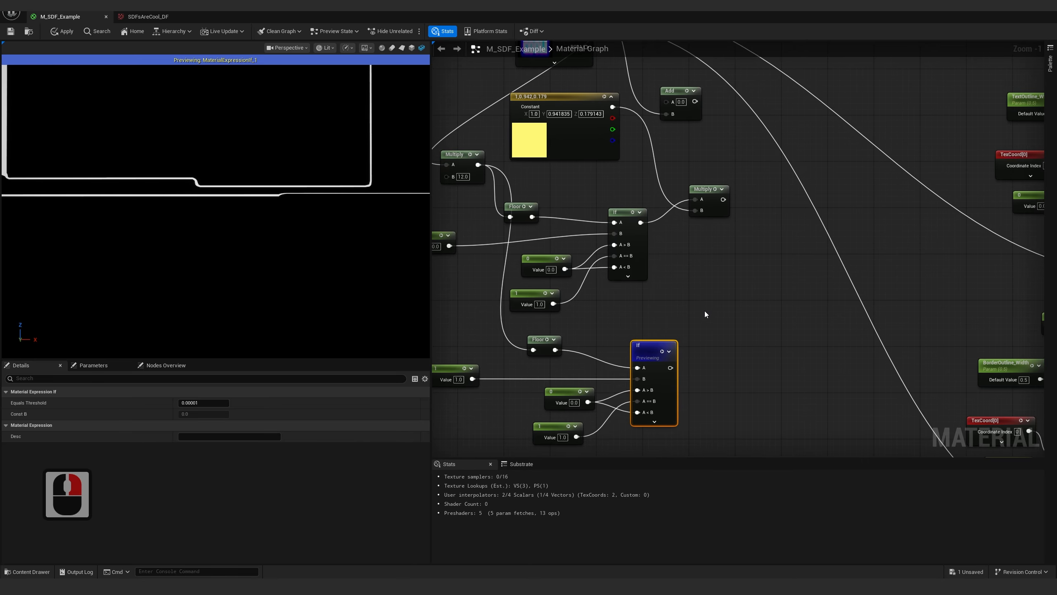
click(705, 196)
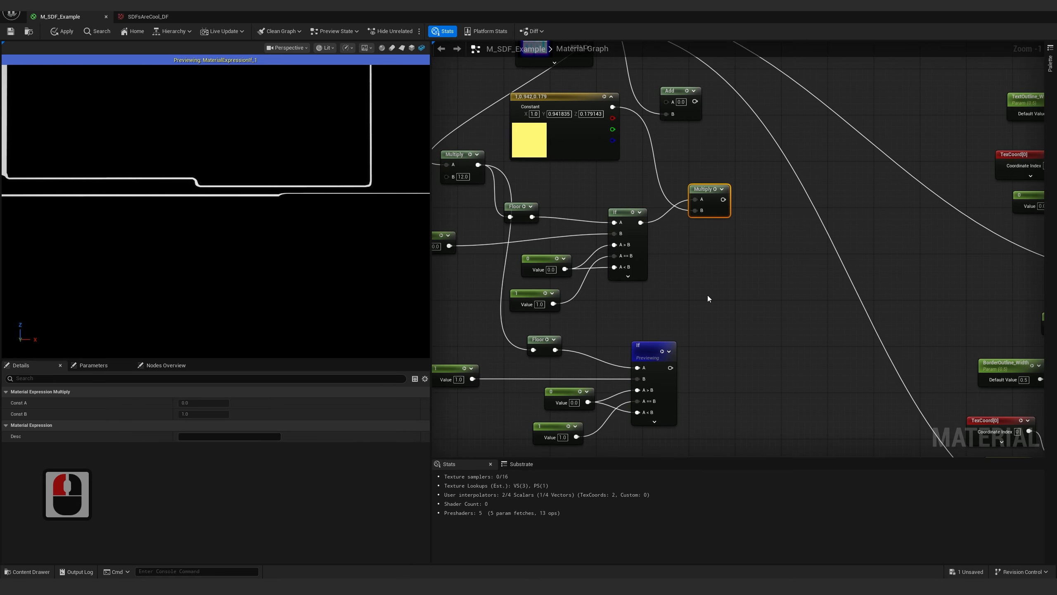
key(ctrl+c)
key(ctrl+v)
drag(670, 367, 725, 352)
Duplicate the yellow Constant3Vector and place the copy above the second If's Multiply node
click(559, 150)
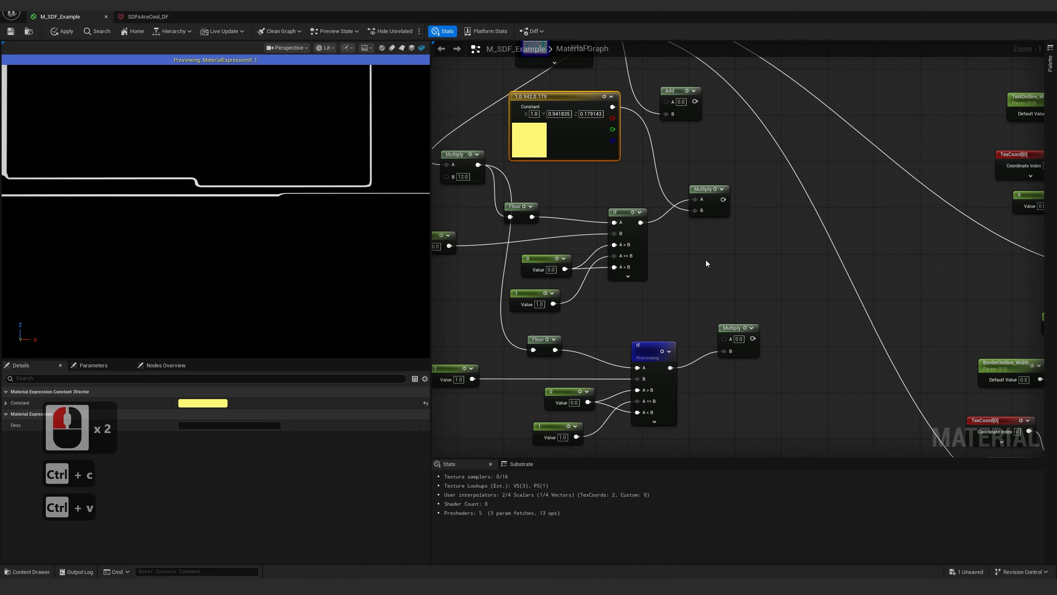
key(ctrl+v)
drag(712, 256, 659, 240)
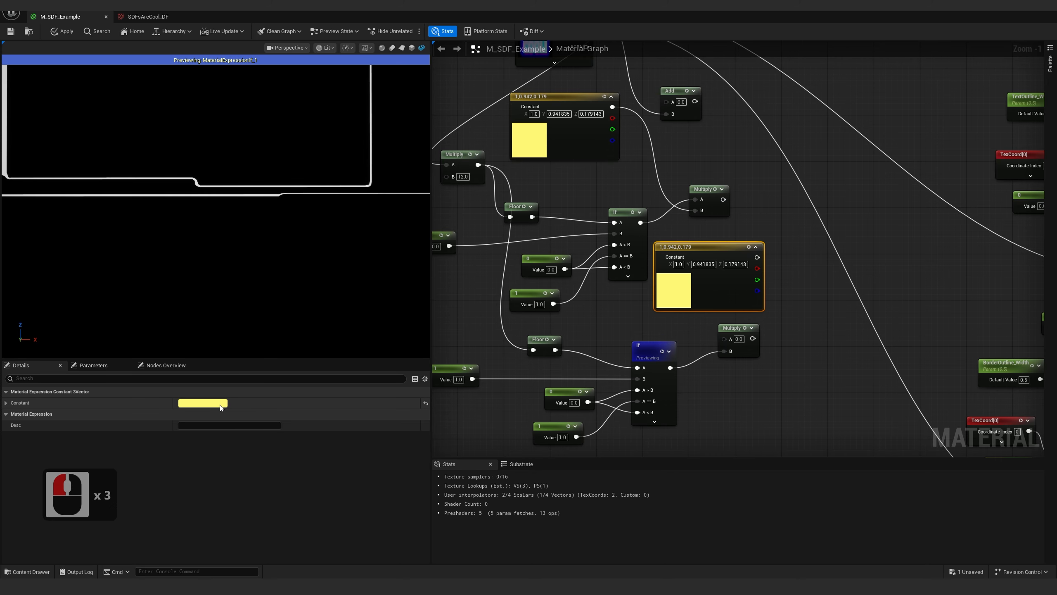
Recolour the duplicated Constant3Vector to salmon red (1.0, 0.271857, 0.235555) and connect it to the second Multiply's A input
click(221, 404)
click(289, 413)
click(342, 552)
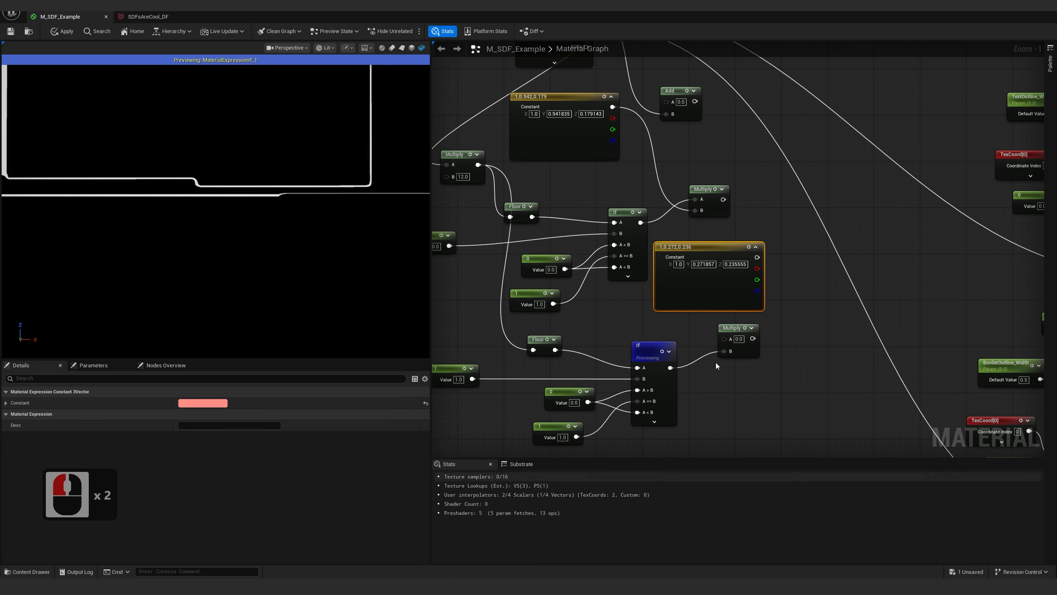
drag(756, 257, 725, 339)
Preview the second Multiply node to examine the salmon-coloured letter mask
drag(771, 381, 731, 338)
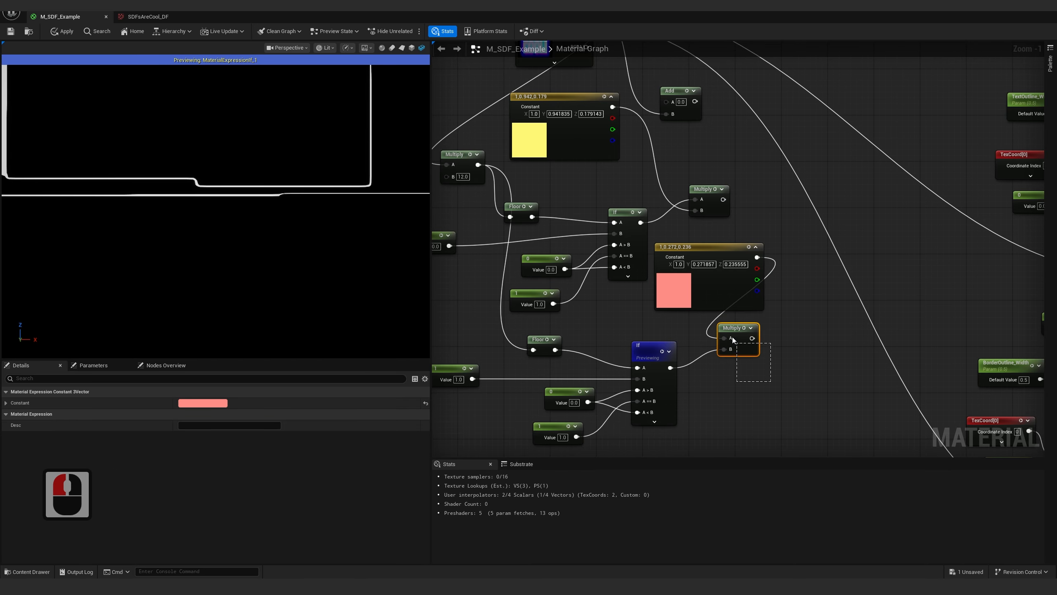
key(z)
right_drag(215, 194, 215, 246)
Insert an Add node, connect the yellow Multiply to A and the salmon Multiply to B, and preview the combined masks
key(a)
click(813, 275)
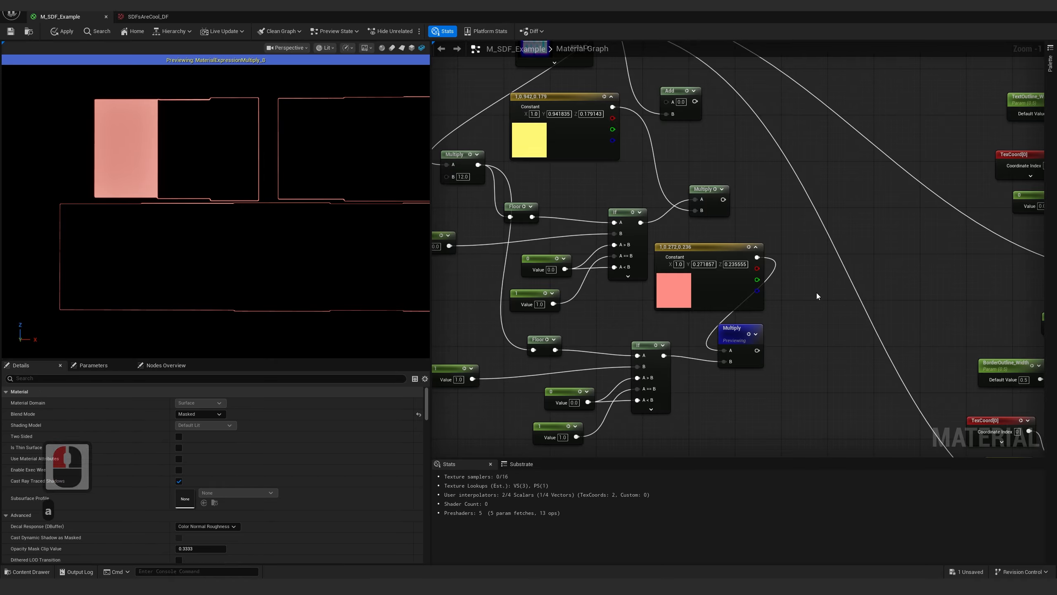
click(815, 292)
drag(724, 199, 823, 303)
drag(756, 350, 823, 315)
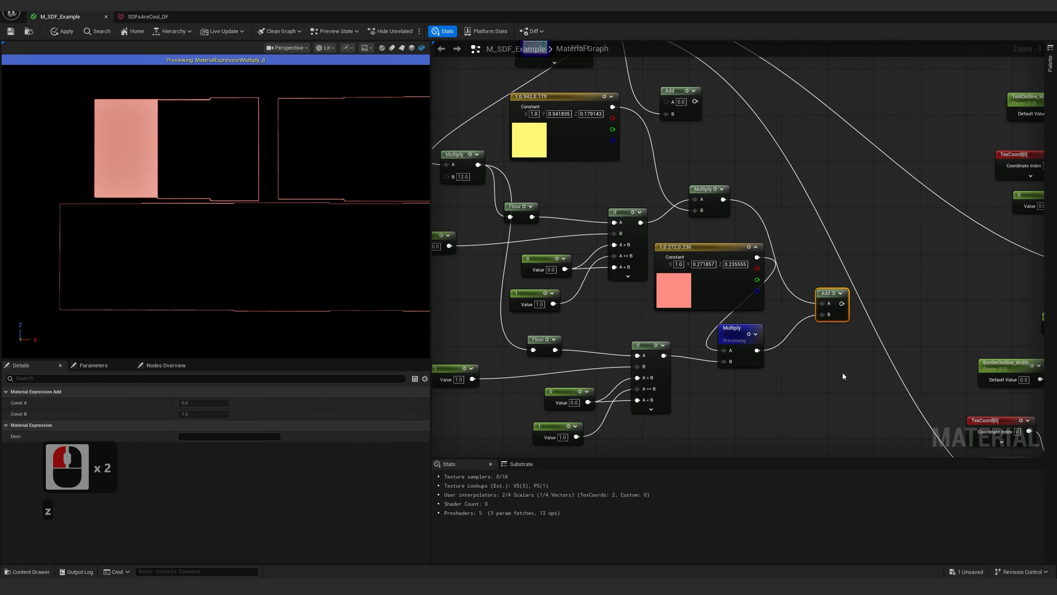
key(space)
right_drag(283, 206, 213, 161)
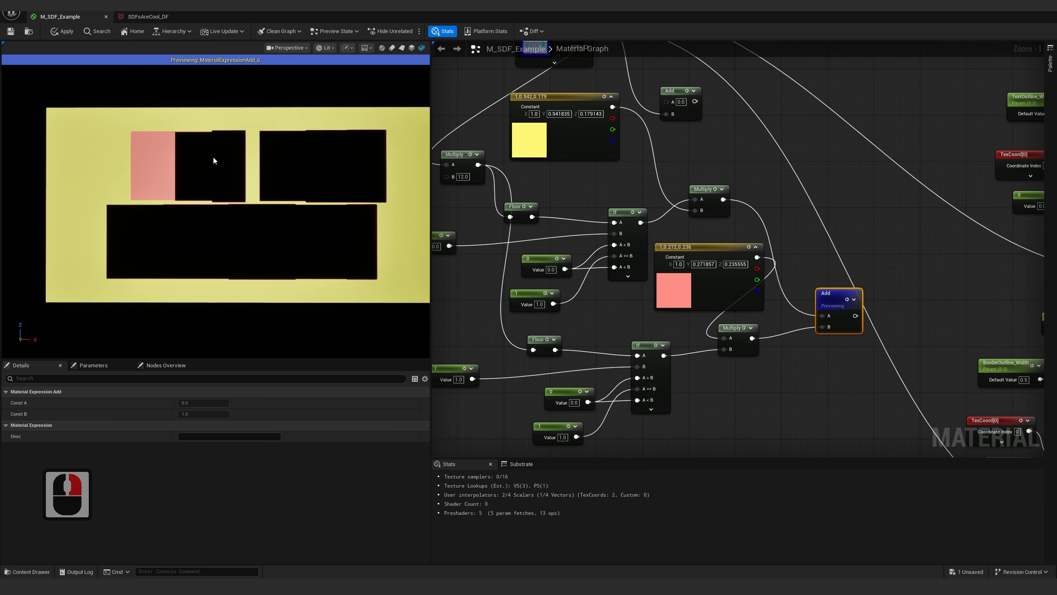
Delete the unused Add node and the whole letter-mask network below the Texture Sample, and save the material
click(677, 103)
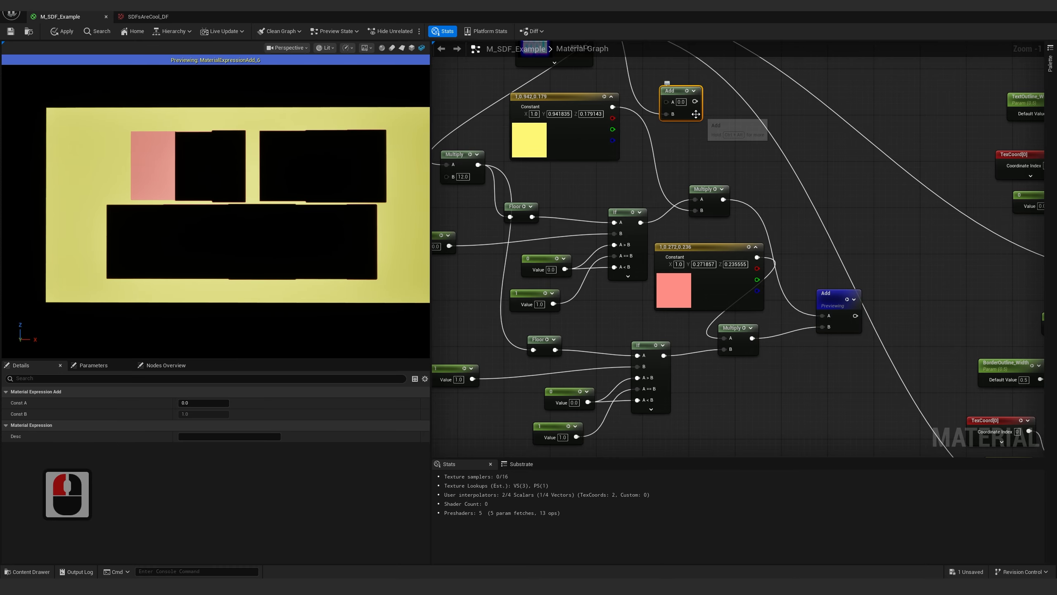
key(Delete)
scroll(642, 275, down, 5)
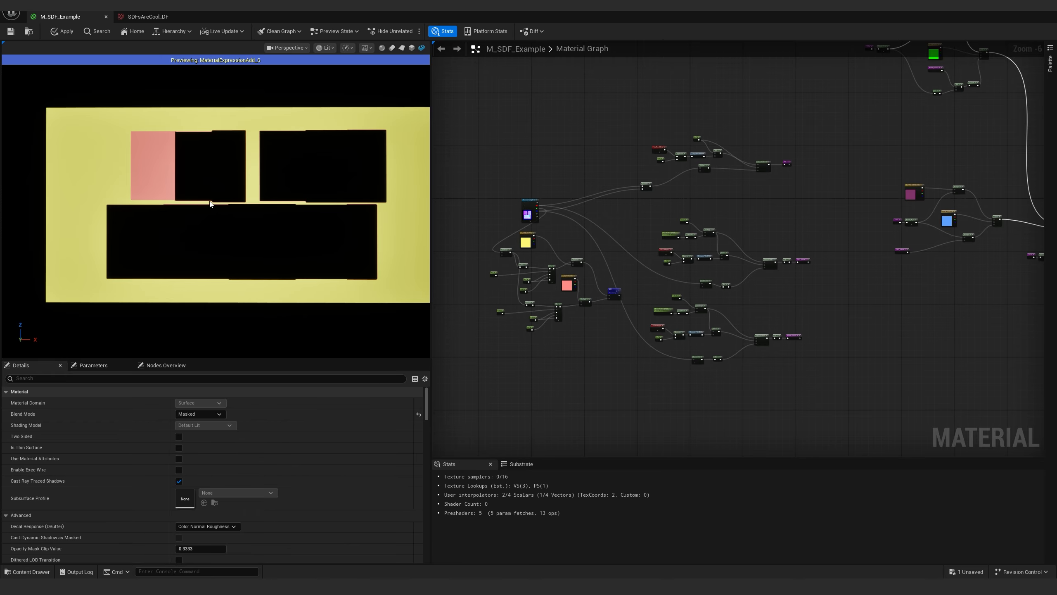
right_drag(592, 330, 663, 352)
scroll(663, 352, up, 2)
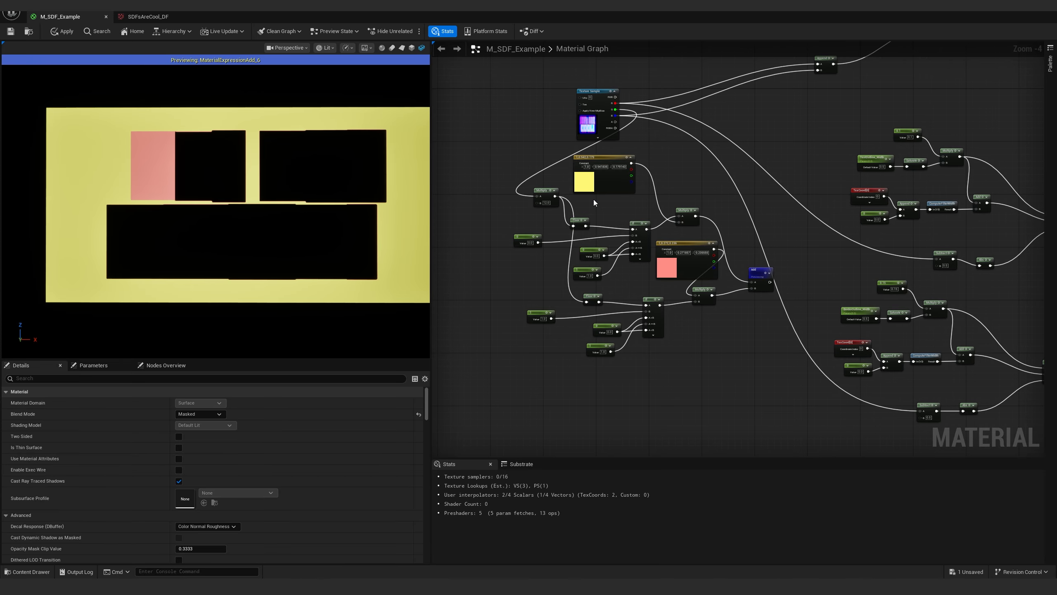
drag(499, 166, 775, 366)
key(Delete)
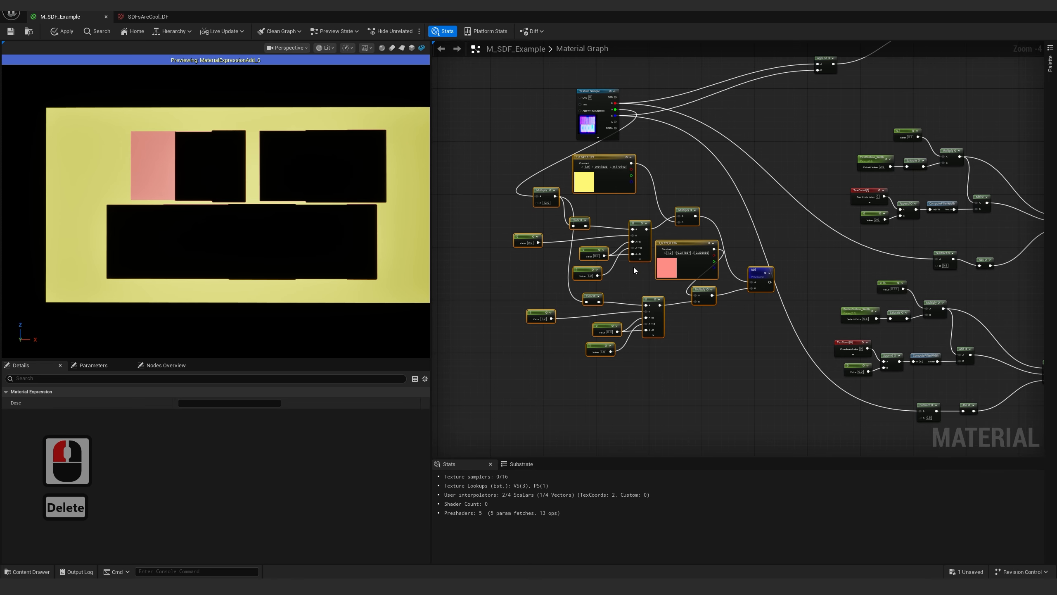
click(595, 109)
right_drag(496, 85, 505, 153)
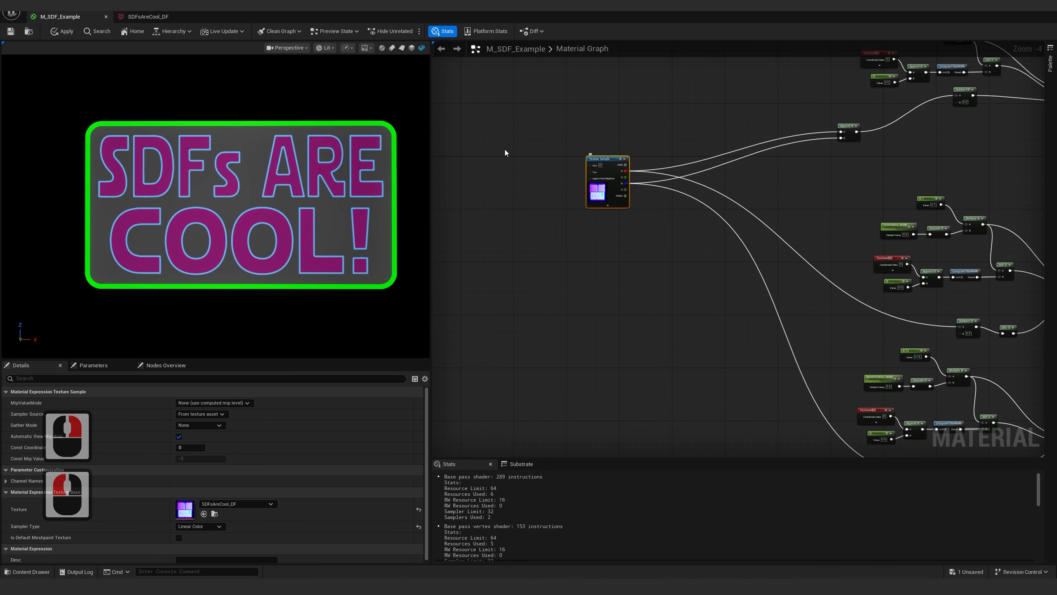
click(10, 33)
click(490, 208)
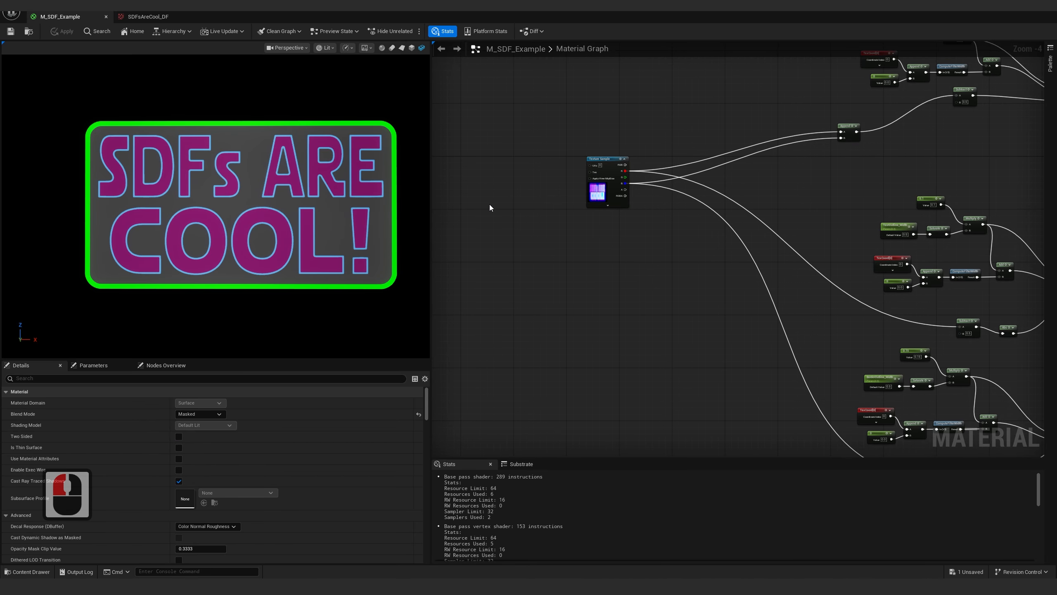
Create a Curve asset of class CurveLinearColor in the SDFs content folder
double_click(243, 13)
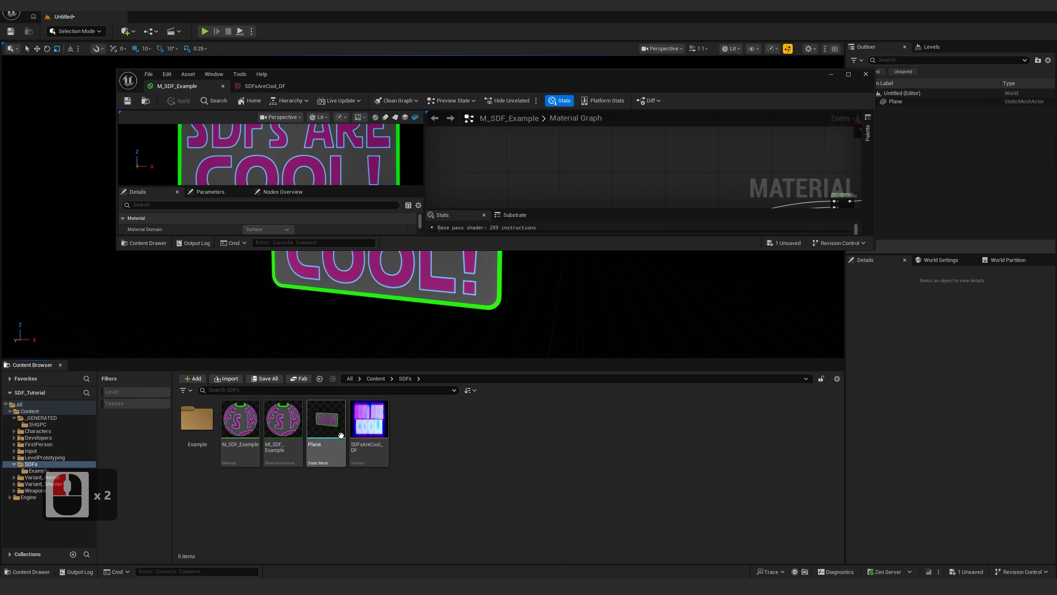
right_click(479, 430)
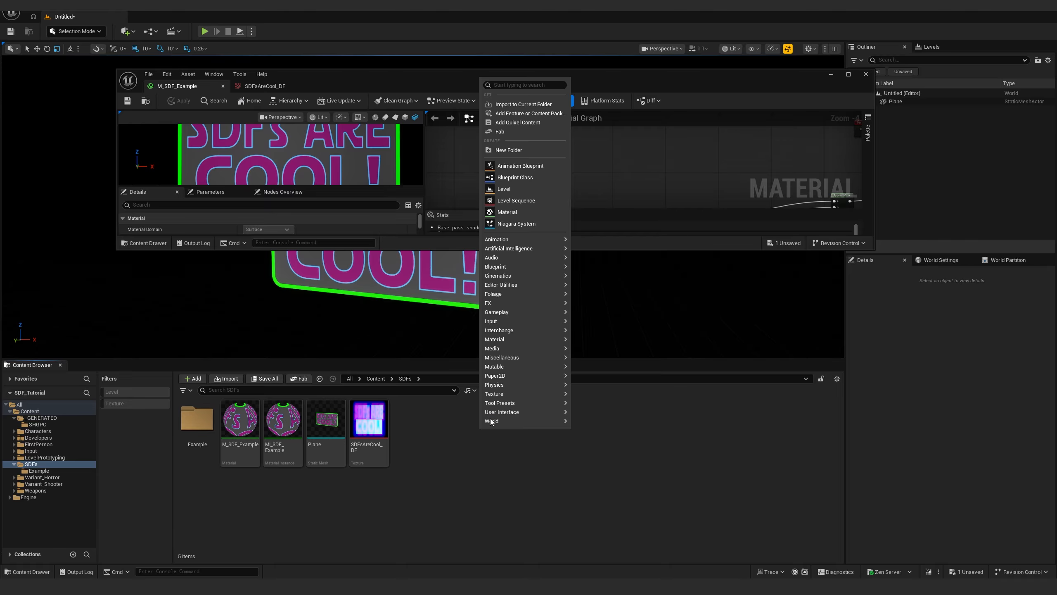
mouse_move(512, 358)
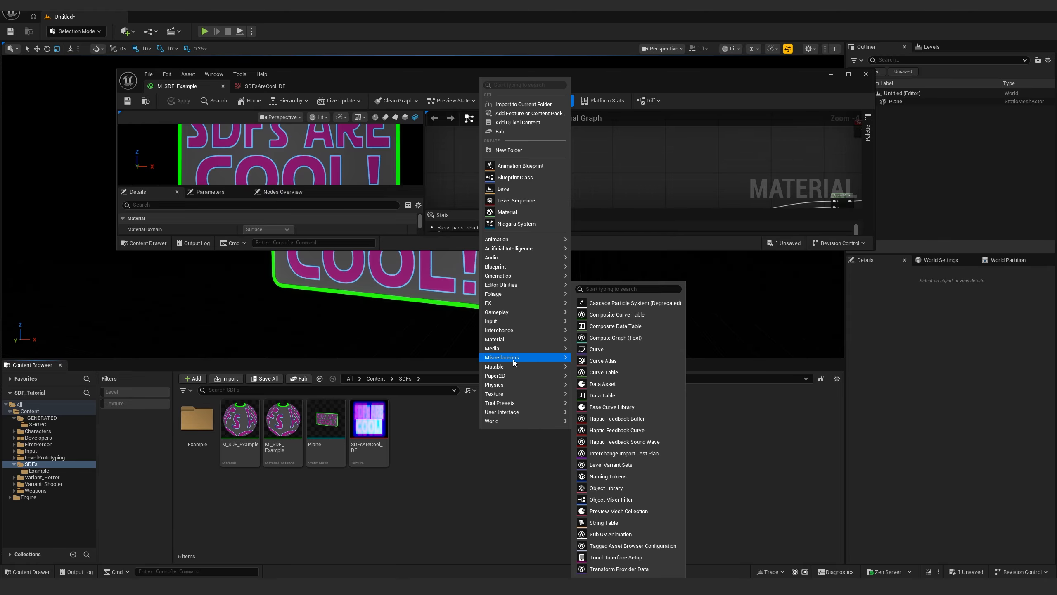
click(596, 349)
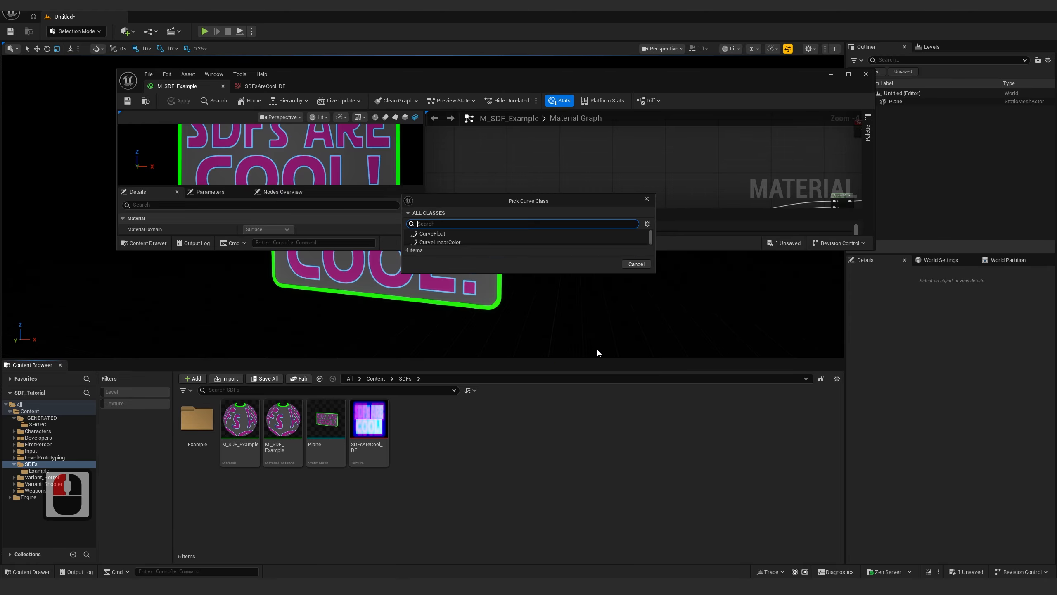
click(434, 244)
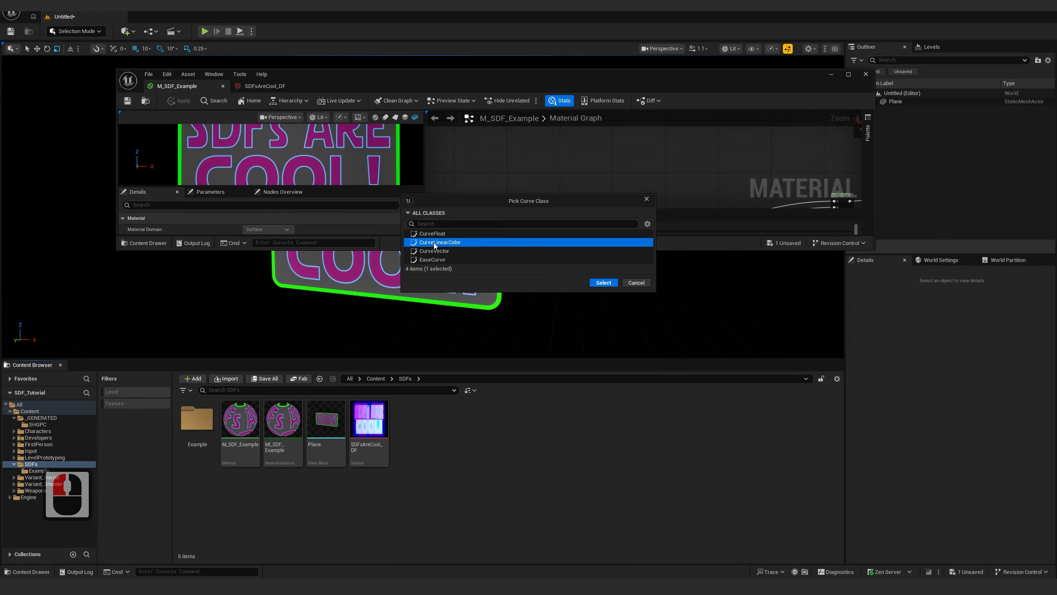
click(602, 283)
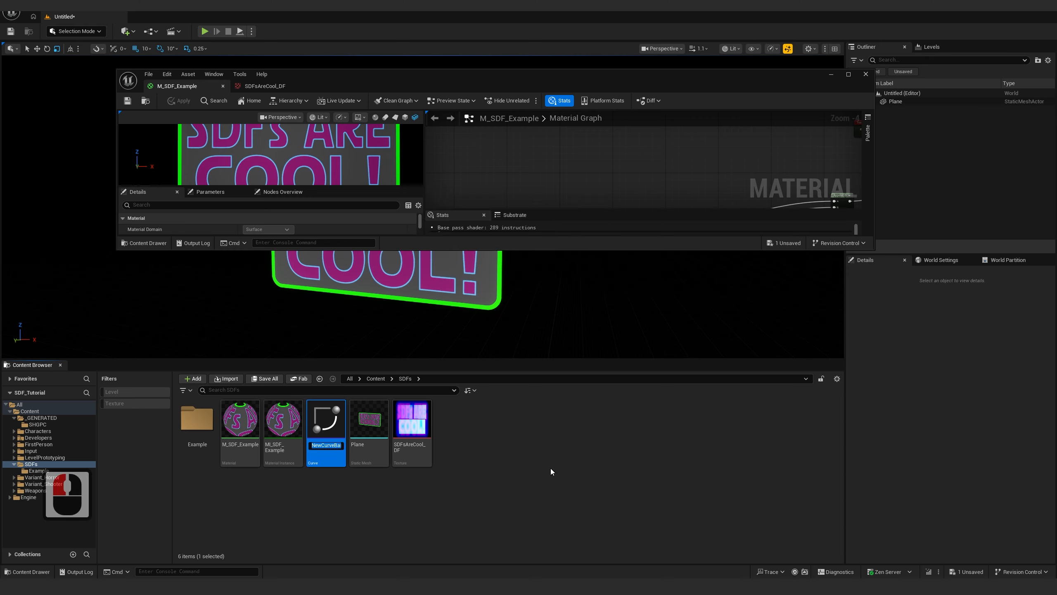
Name the new colour curve asset C_Colour01
text(C_)
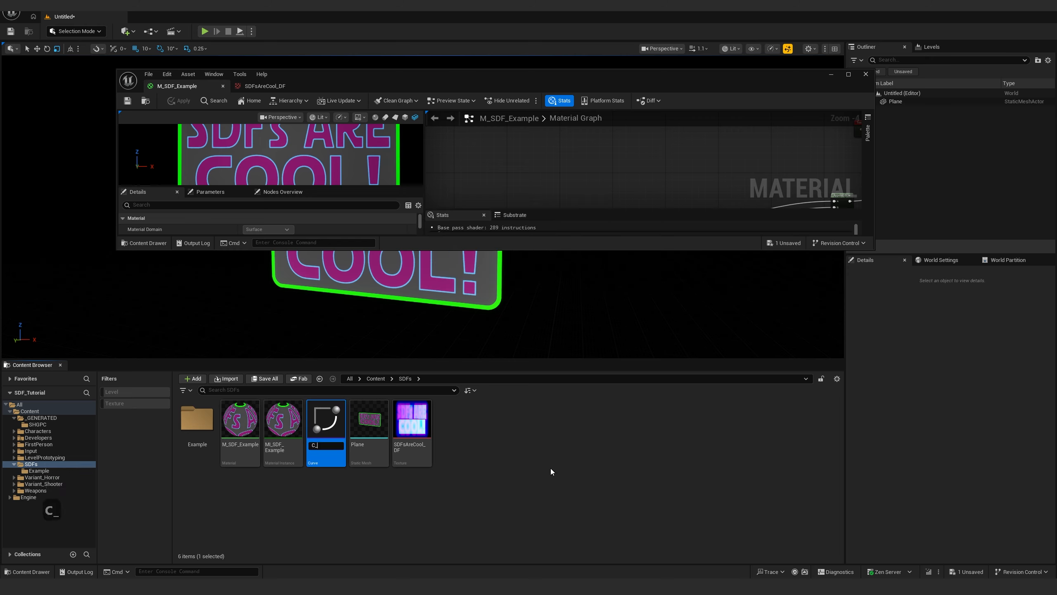
text(Colour_)
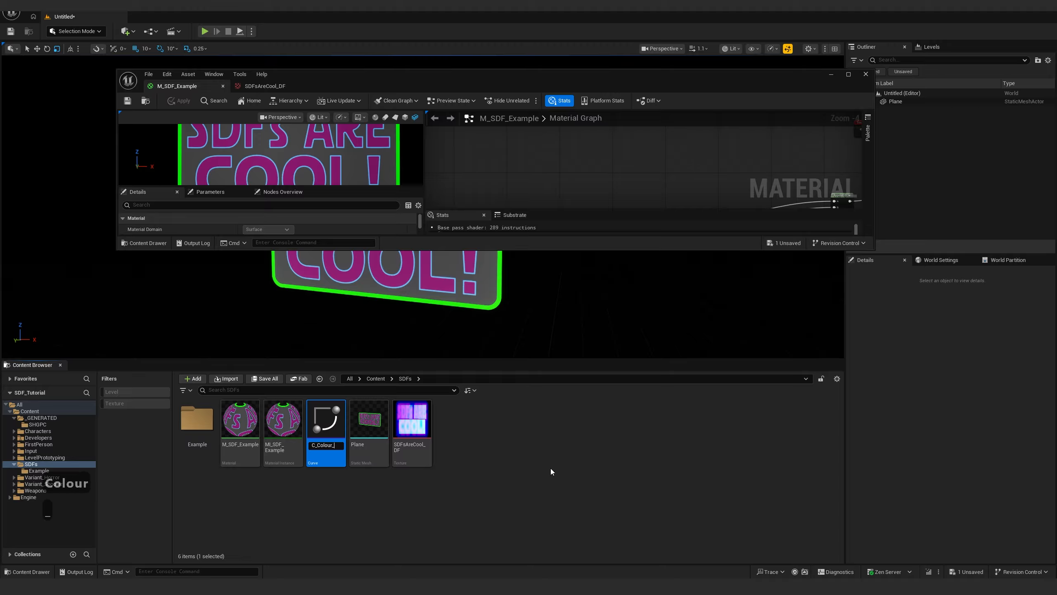
text(01)
key(Left)
key(Left)
key(BackSpace)
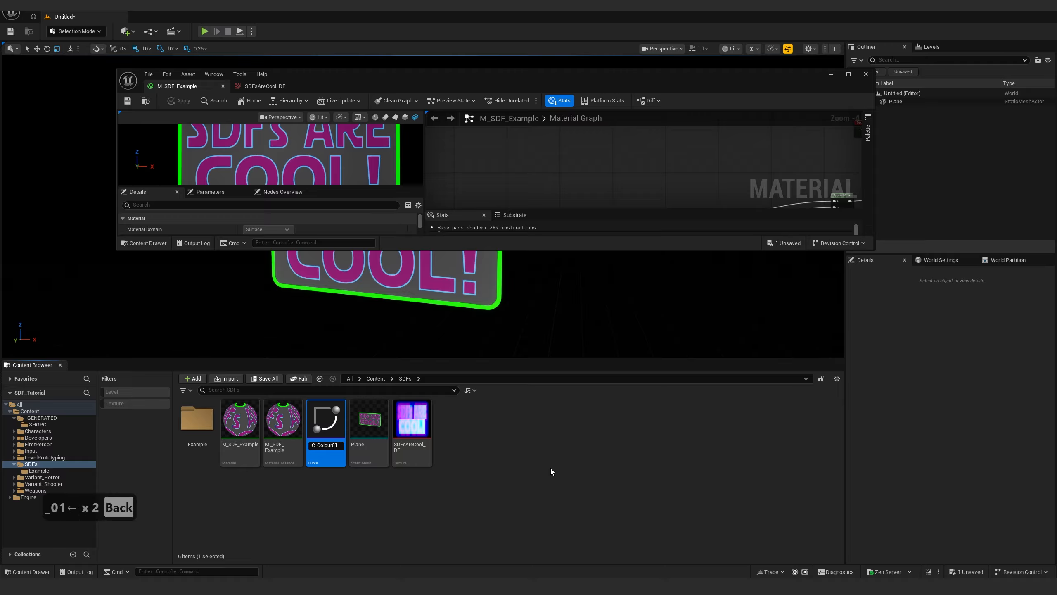
key(Return)
click(504, 448)
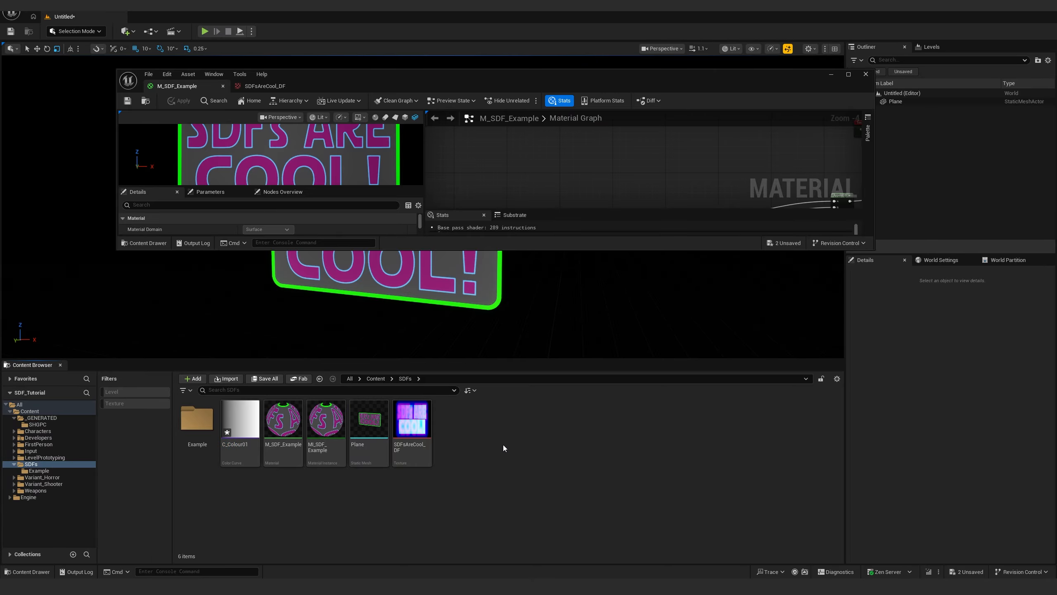
Create a Curve Atlas asset in the SDFs folder and name it CA_Colours
drag(231, 417, 527, 158)
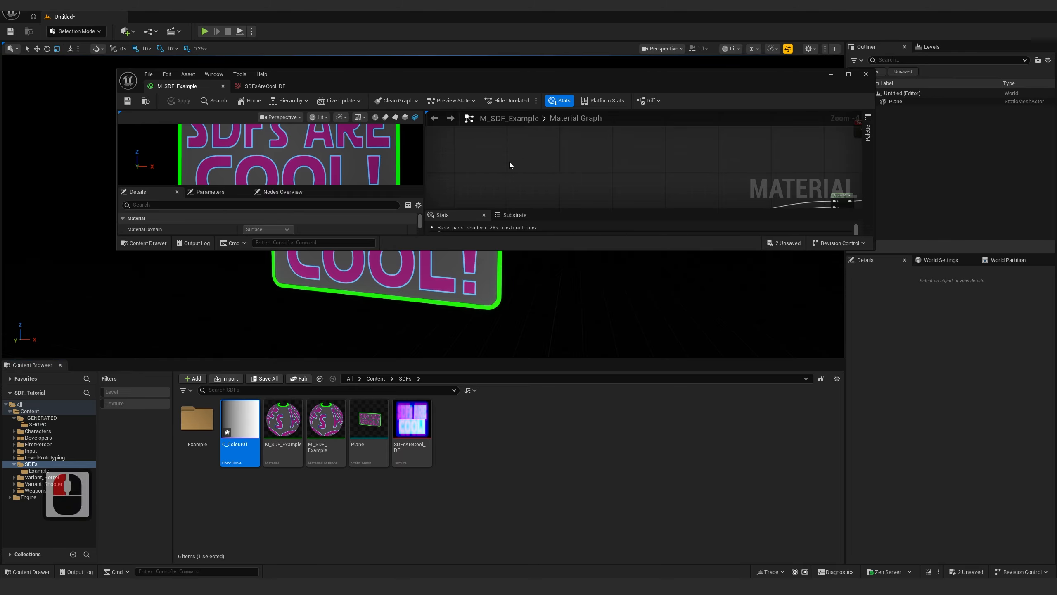
right_click(491, 423)
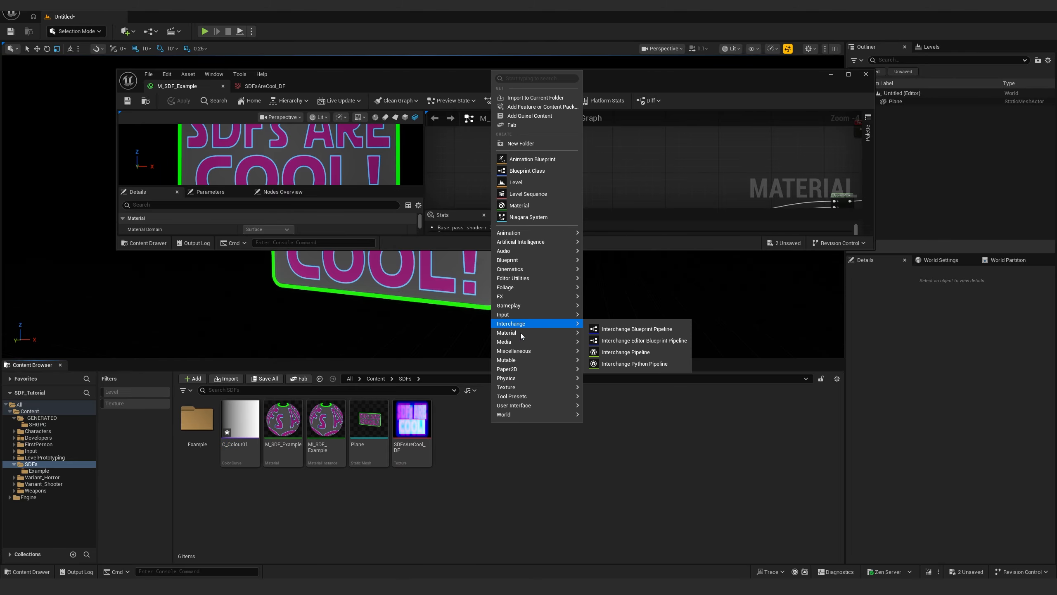
mouse_move(518, 351)
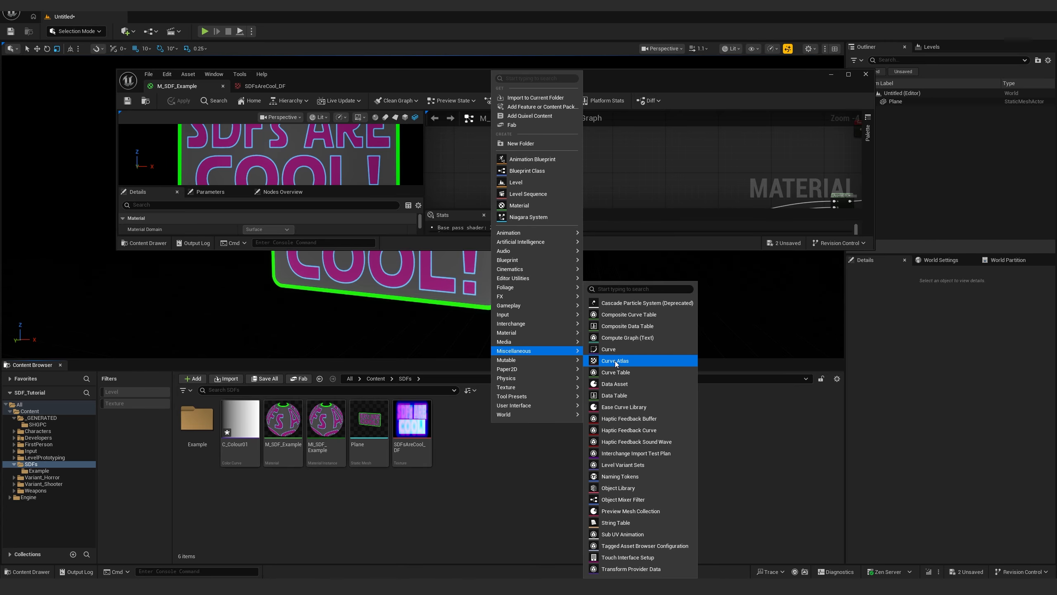
click(615, 360)
text(CA_)
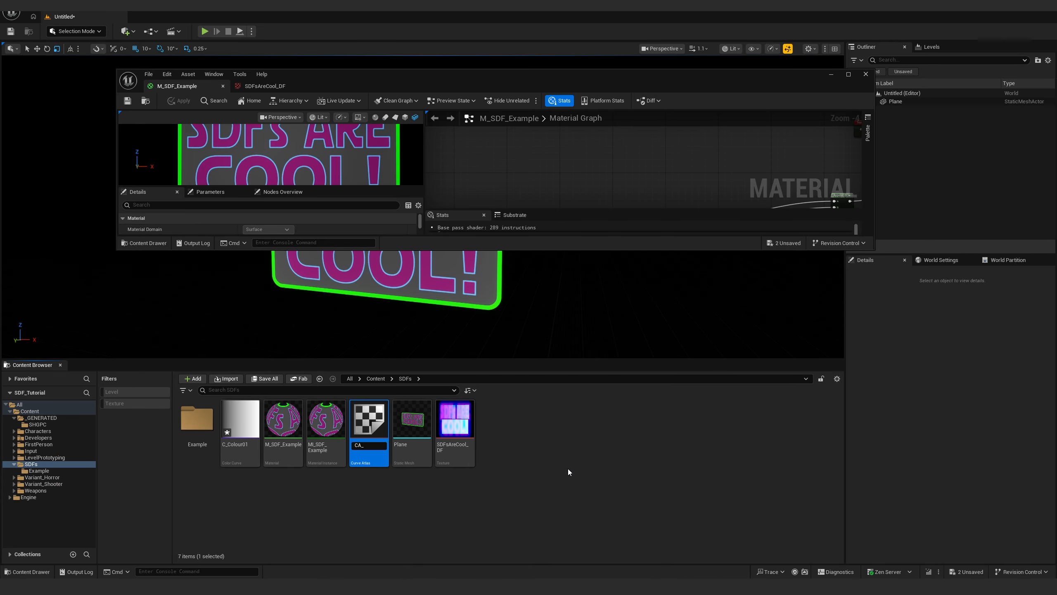
text(Colour)
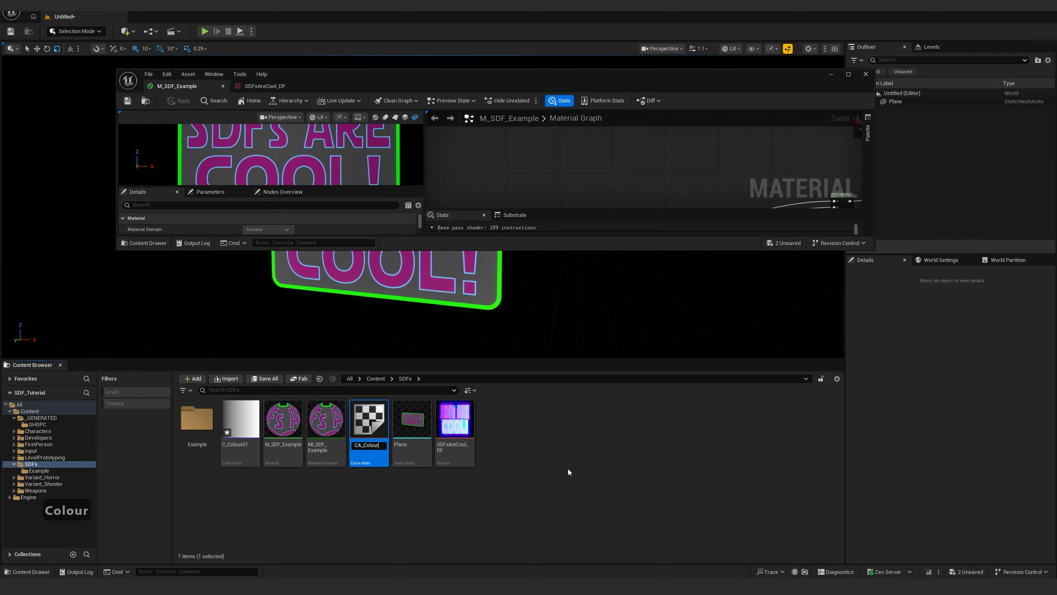
text(s)
key(Return)
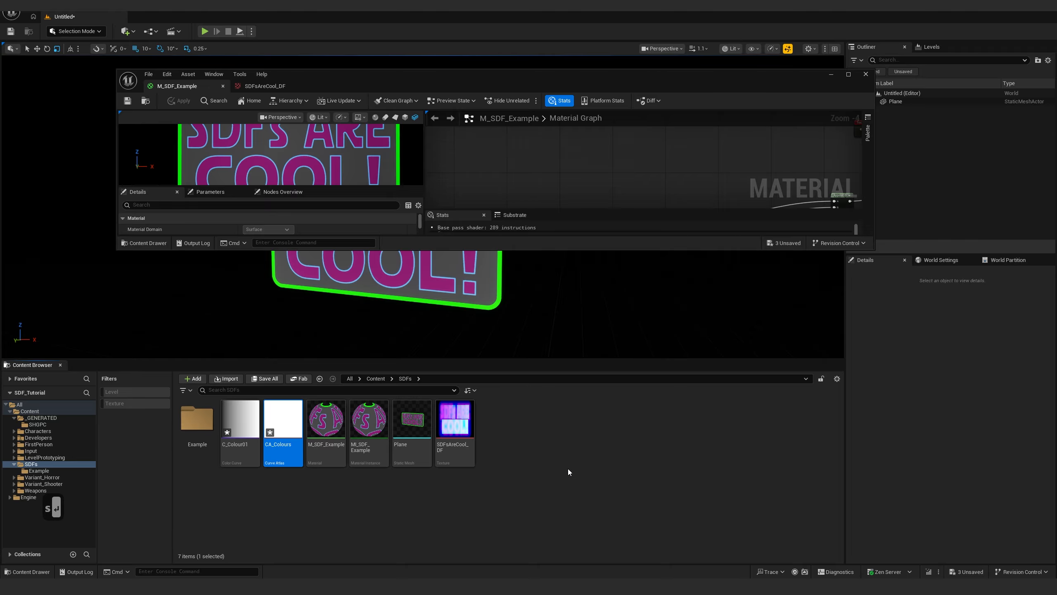
Open the CA_Colours curve atlas, enlarge its editor window and set the Texture Width to 2048
double_click(280, 424)
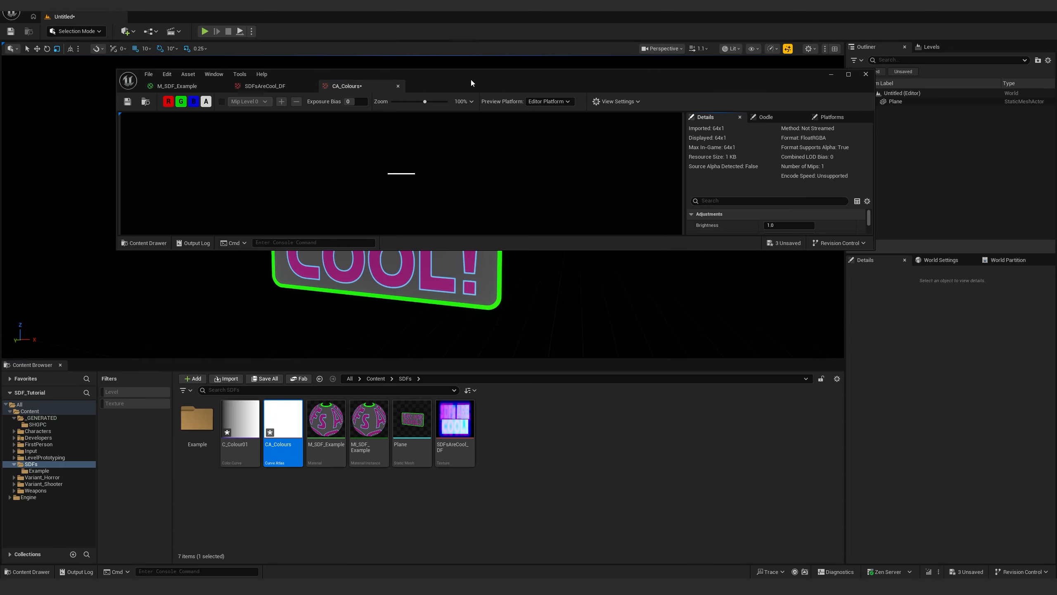
drag(467, 78, 402, 65)
click(240, 420)
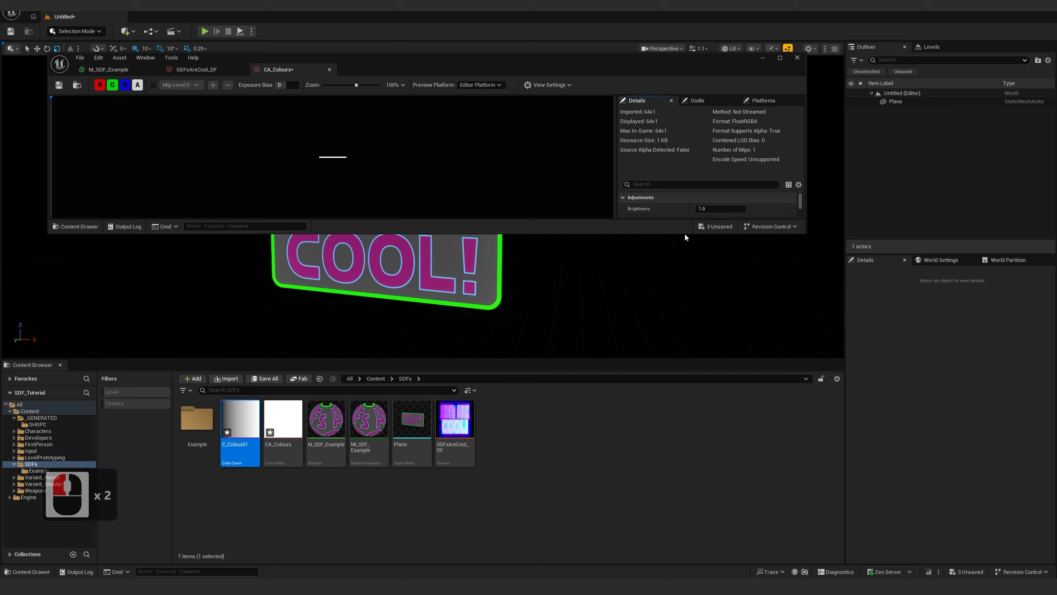
drag(656, 232, 671, 377)
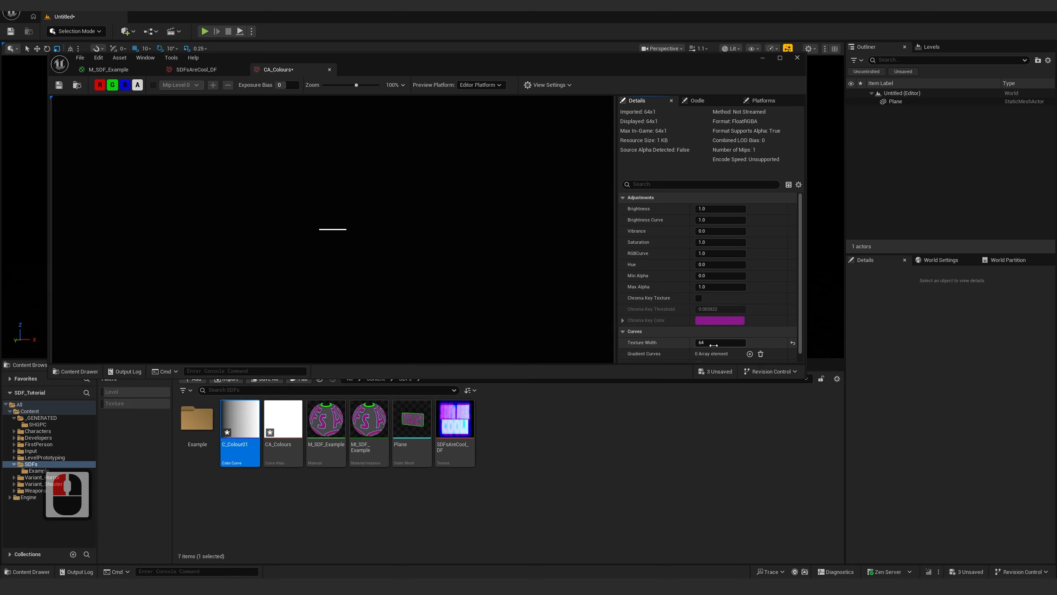
scroll(713, 345, down, 1)
click(708, 334)
text(20)
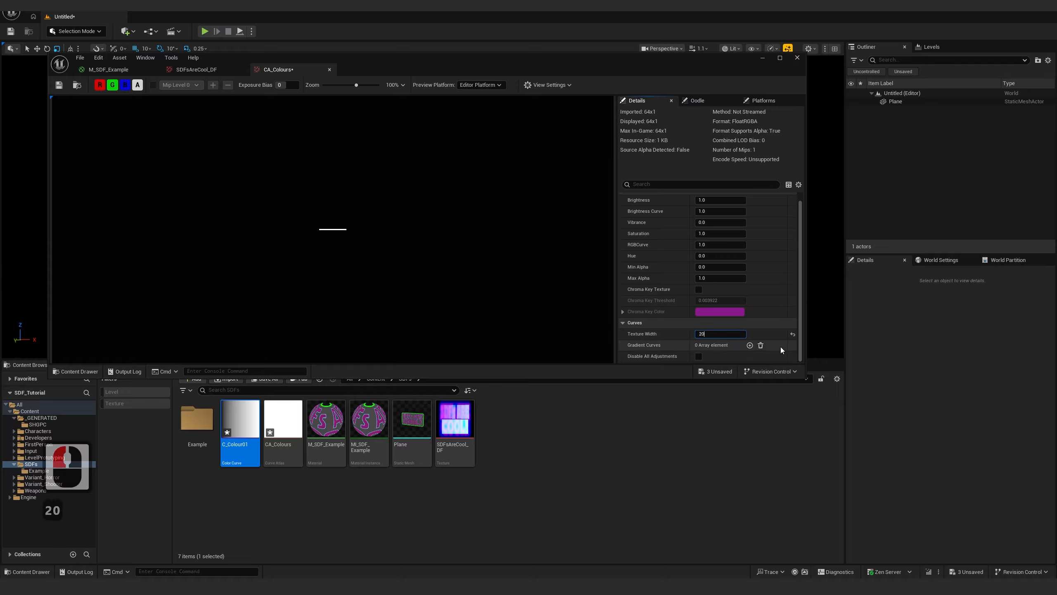
text(48)
key(Return)
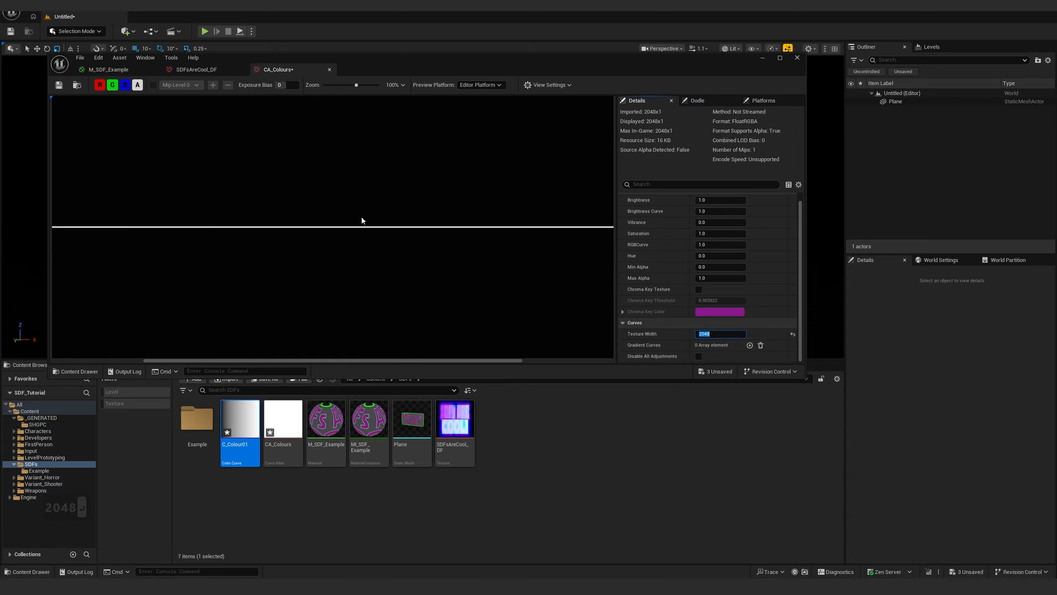
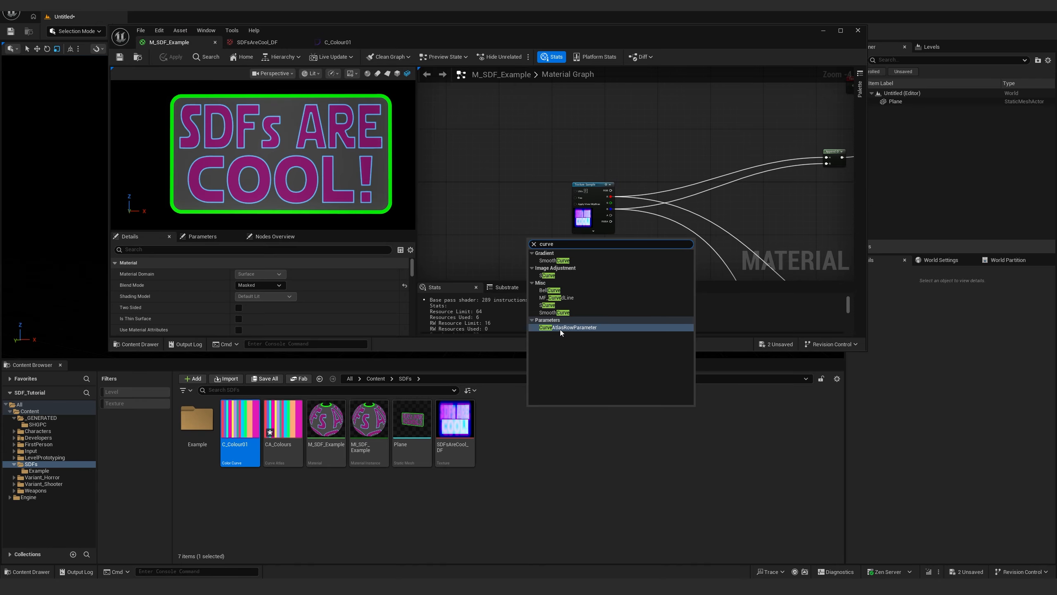
Add a CurveAtlasRowParameter node named Atlas and place it below the SDF texture sample
click(561, 327)
right_drag(509, 232, 543, 154)
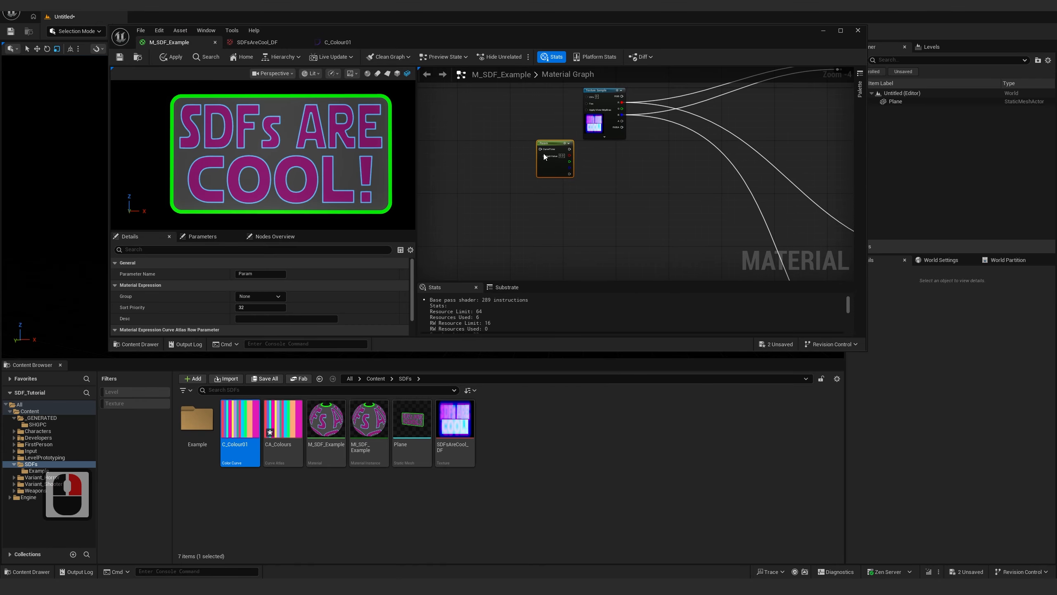
scroll(543, 153, up, 3)
double_click(540, 137)
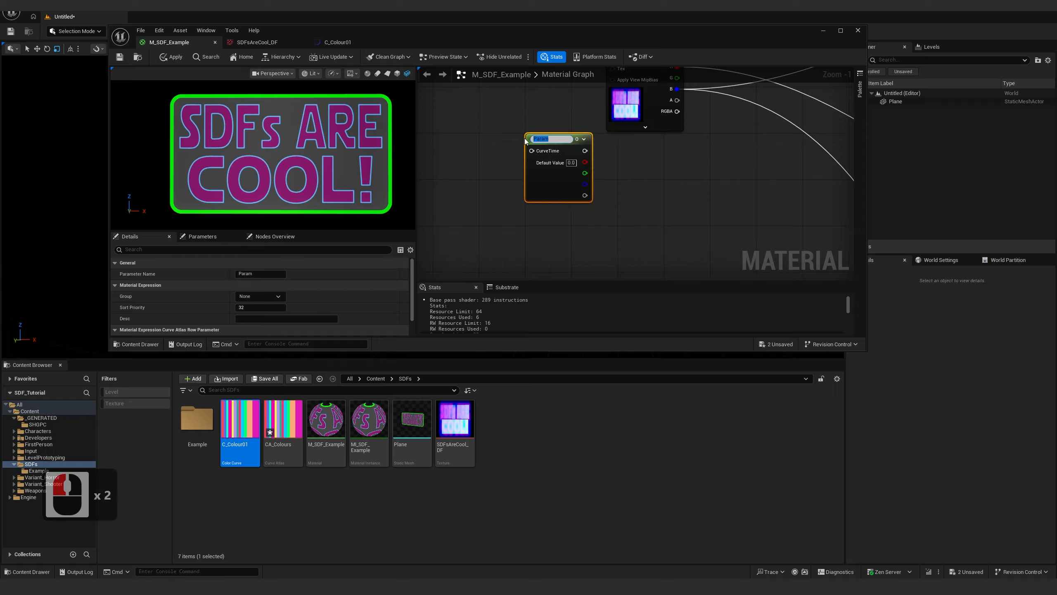
text(Atlas)
drag(556, 175, 649, 205)
right_drag(579, 209, 505, 172)
click(567, 175)
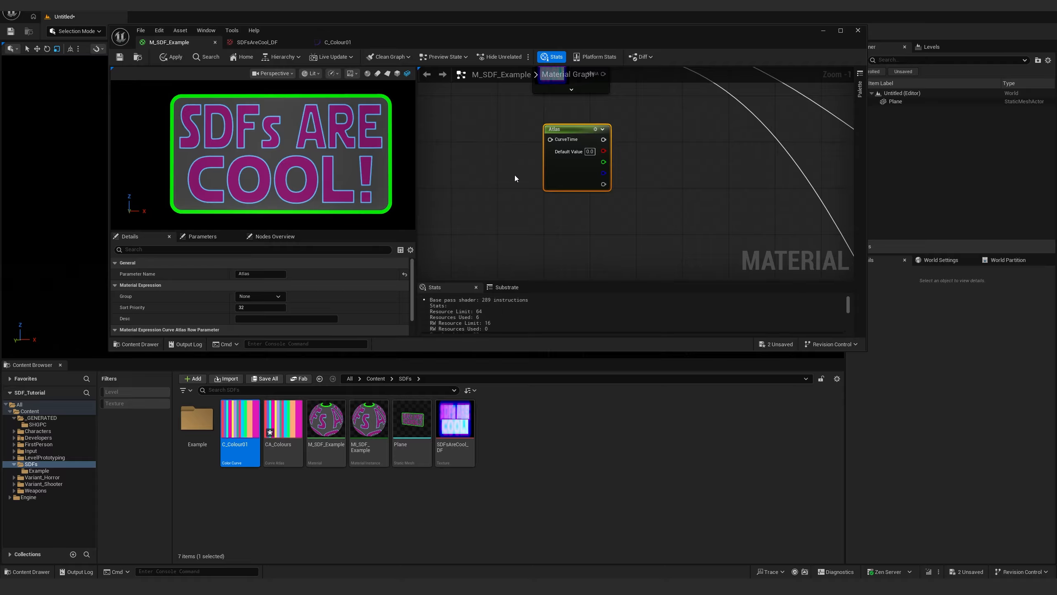
Place CA_Colours in the material graph as a texture sample beside the Atlas node
click(275, 414)
drag(286, 428, 476, 195)
double_click(487, 249)
drag(486, 249, 491, 218)
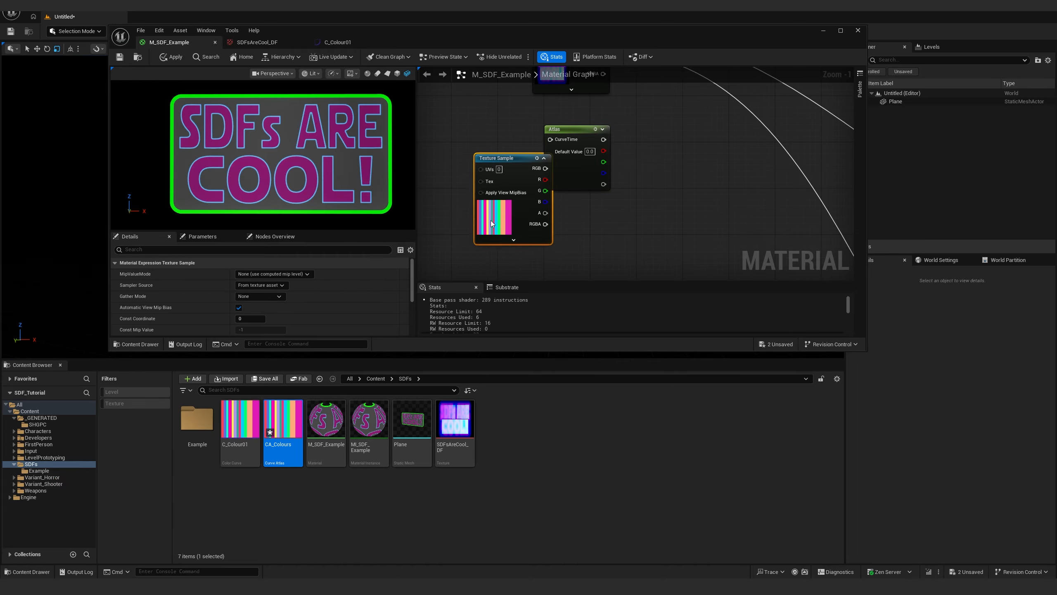
right_drag(436, 238, 548, 238)
drag(629, 228, 599, 225)
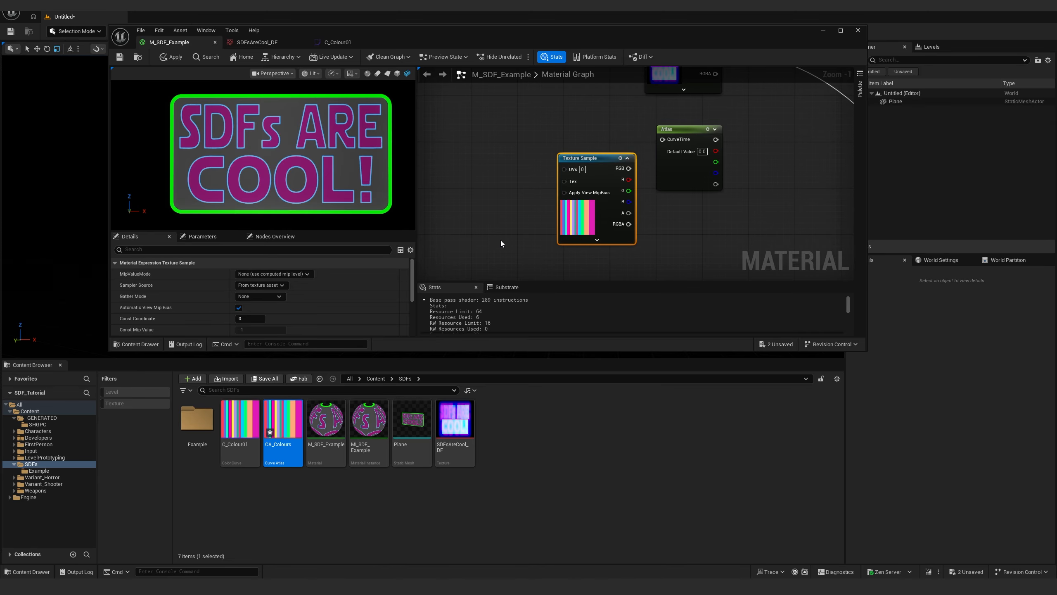
Open the CA_Colours atlas and add two empty elements to its Gradient Curves array
double_click(241, 429)
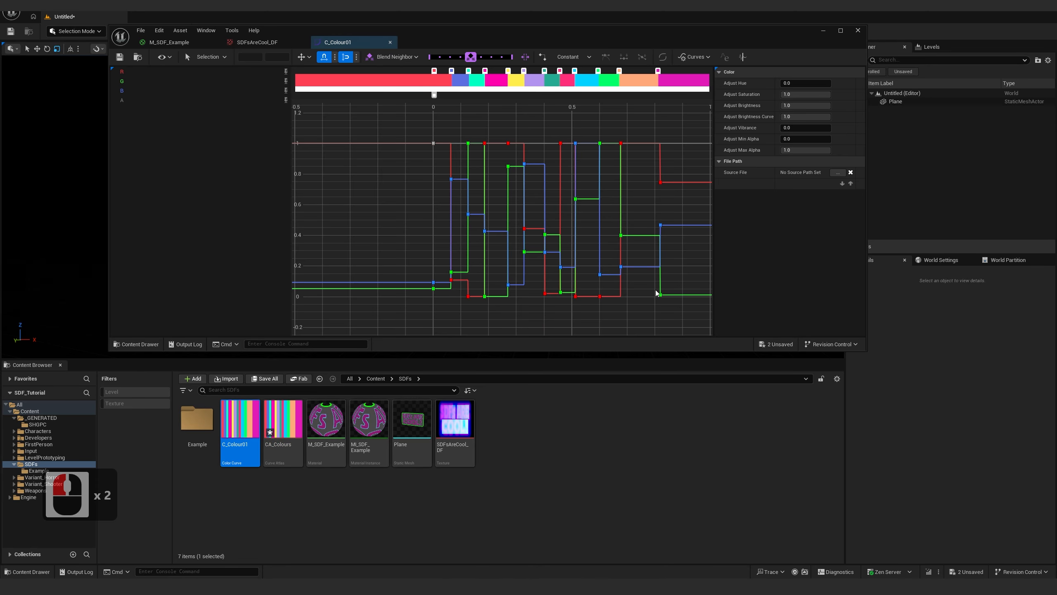
double_click(288, 434)
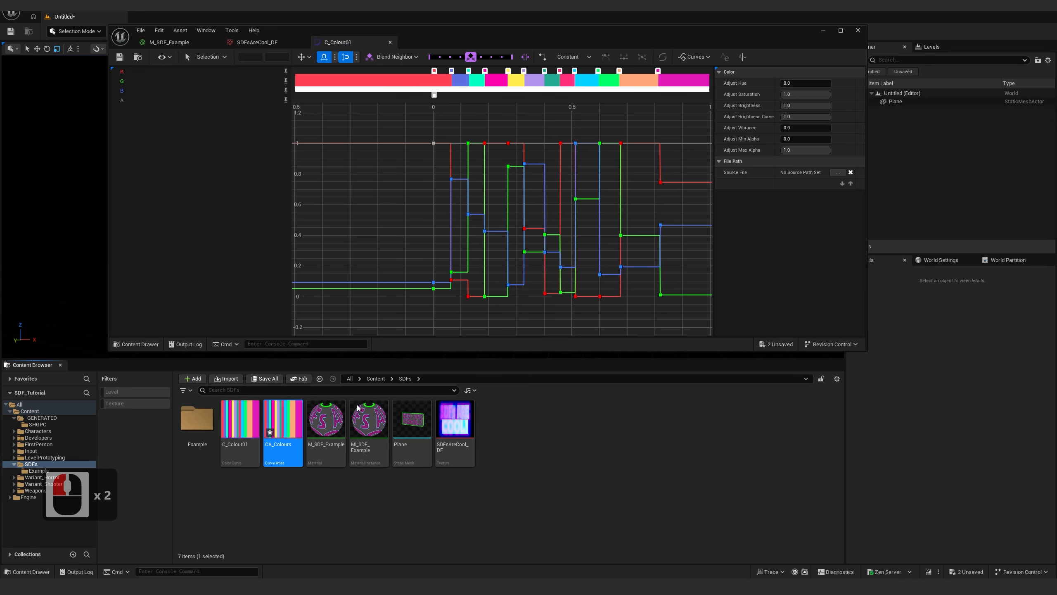
scroll(749, 262, down, 8)
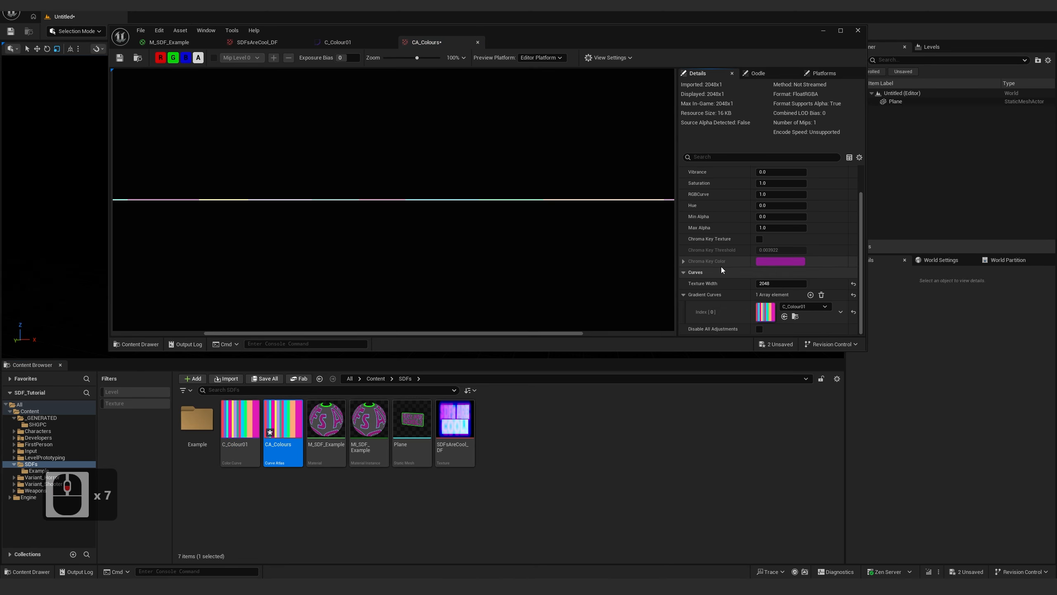
click(810, 295)
scroll(770, 303, down, 5)
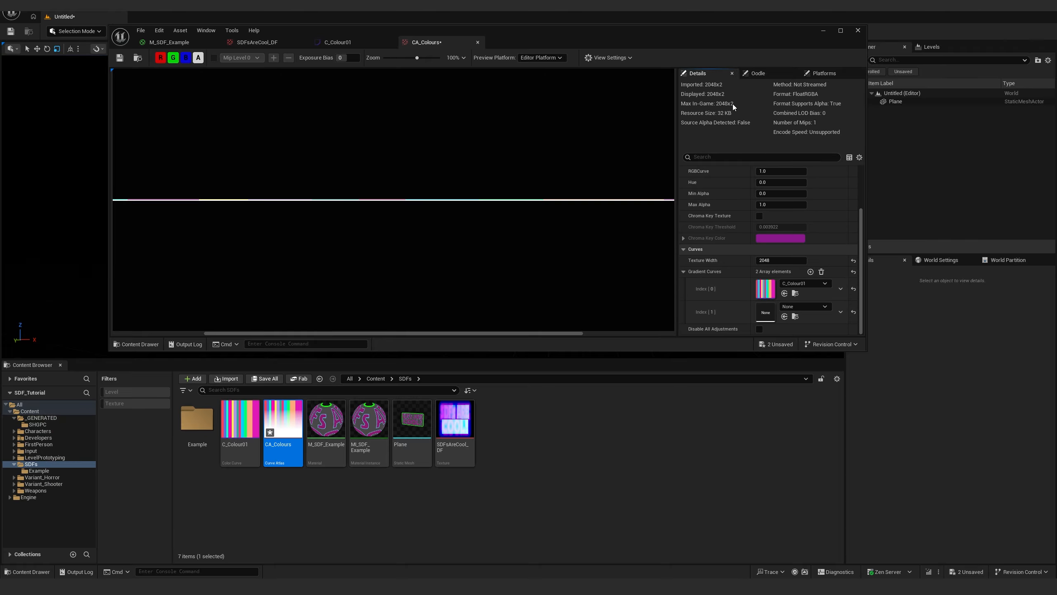
click(810, 272)
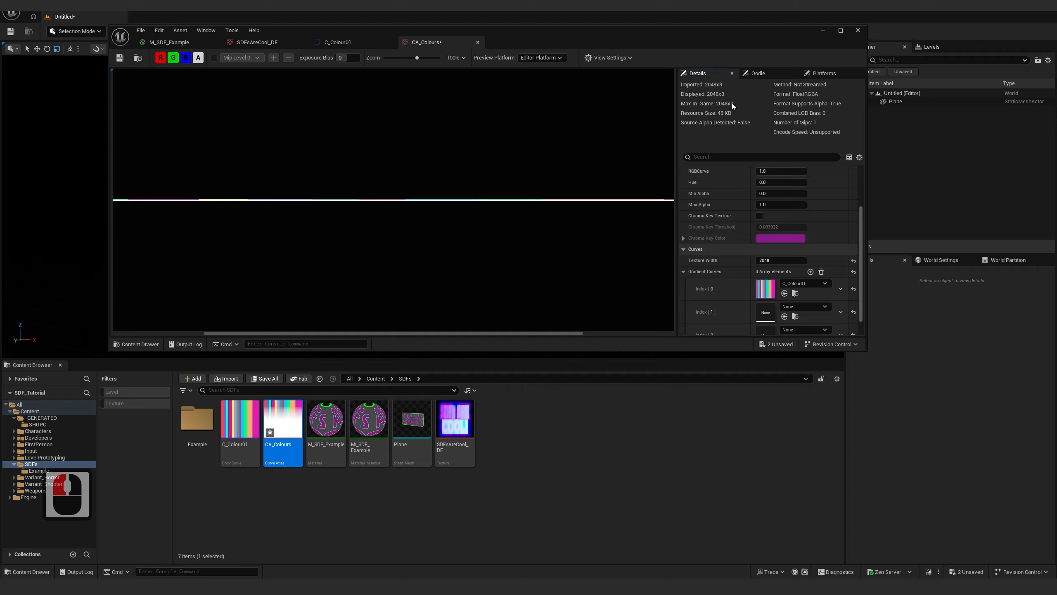
scroll(733, 310, down, 3)
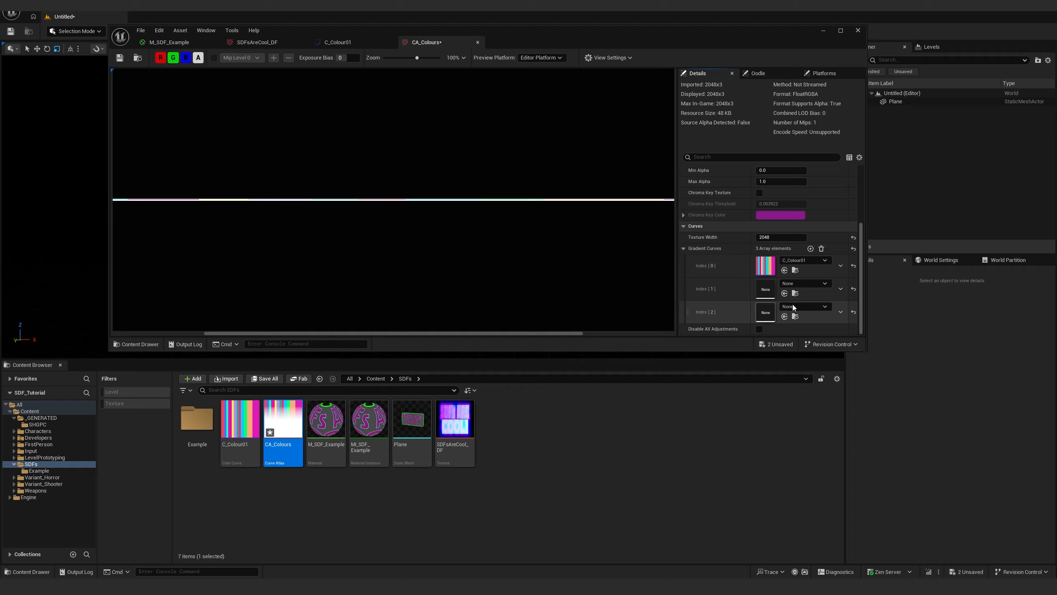
Delete the two empty elements from the Gradient Curves array of CA_Colours
click(841, 289)
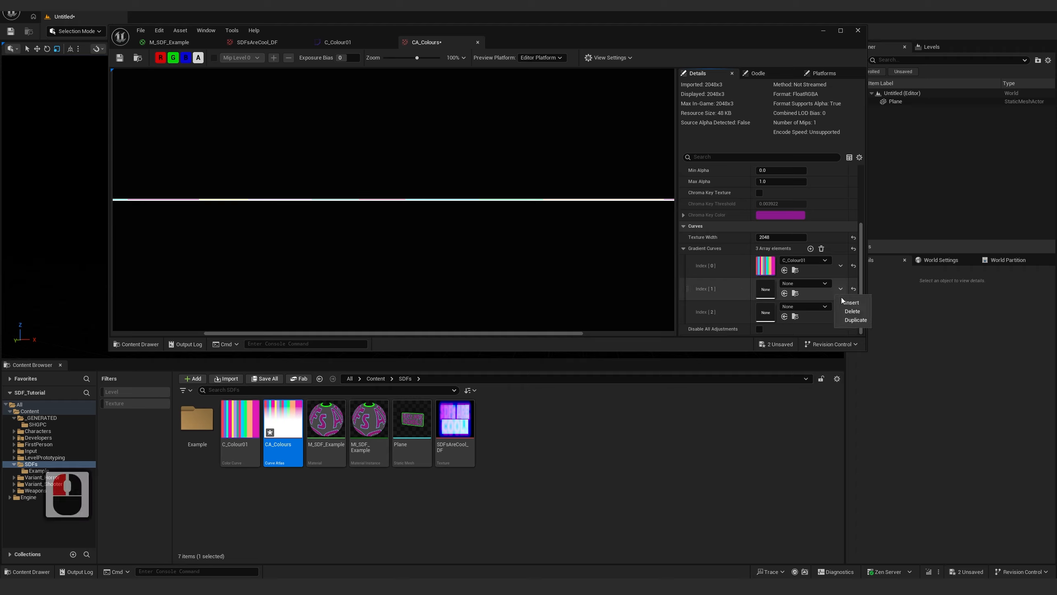
click(852, 311)
click(840, 312)
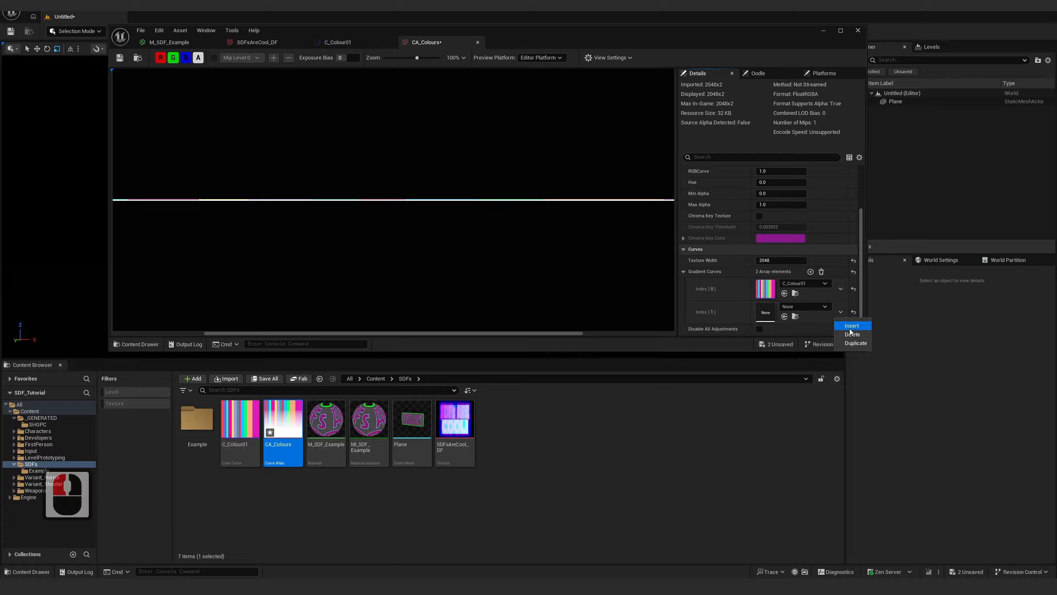
click(851, 334)
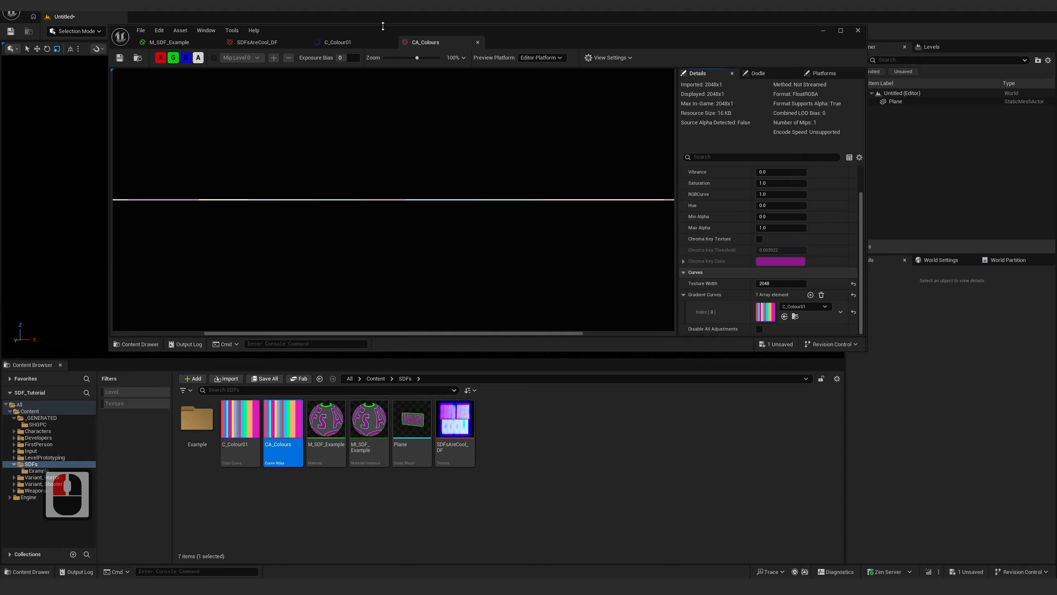
Return to the M_SDF_Example material and delete the CA_Colours texture sample node
click(341, 43)
click(186, 42)
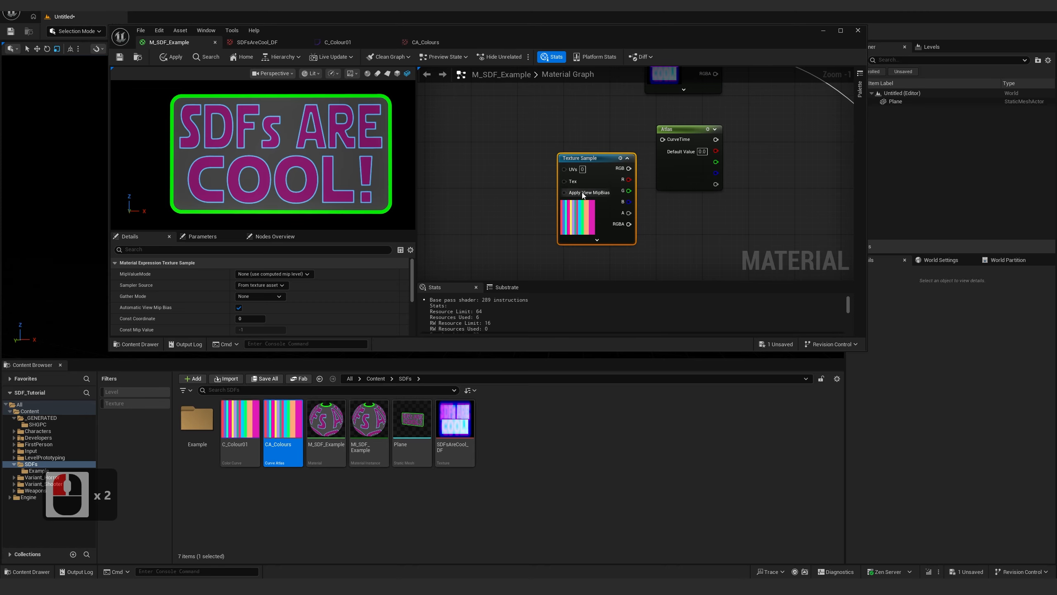
key(Delete)
Assign the CA_Colours atlas and the C_Colour01 curve to the Atlas node and reposition it below the SDF texture sample
click(682, 177)
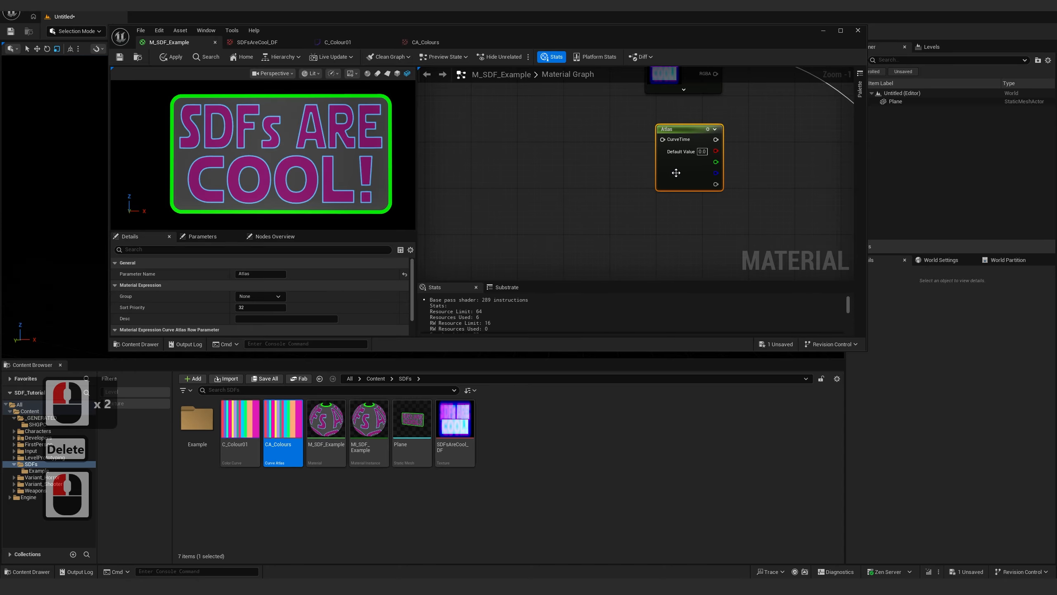
scroll(177, 307, down, 9)
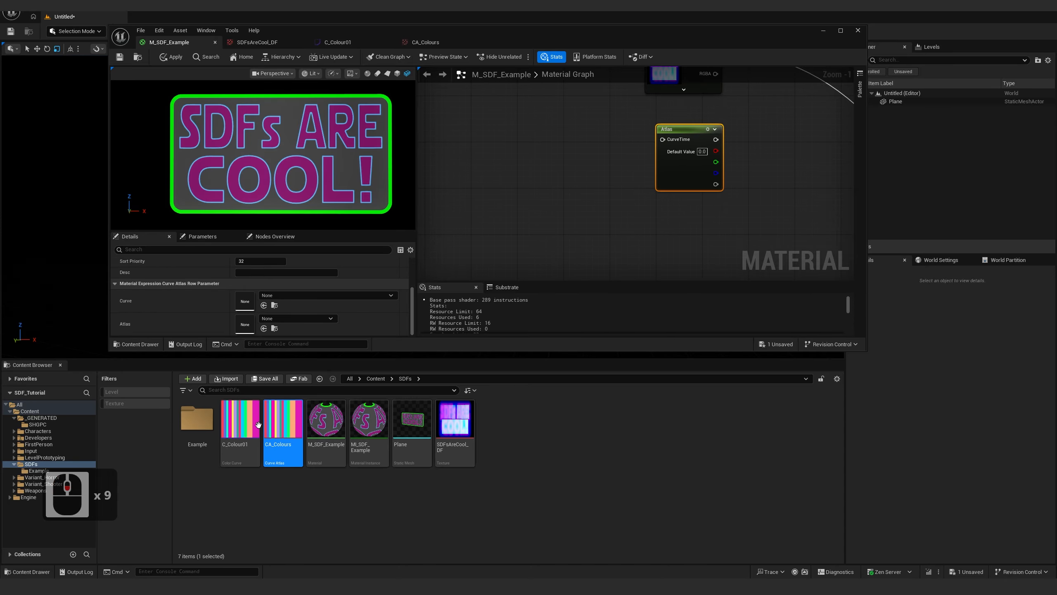
drag(285, 422, 253, 329)
click(281, 299)
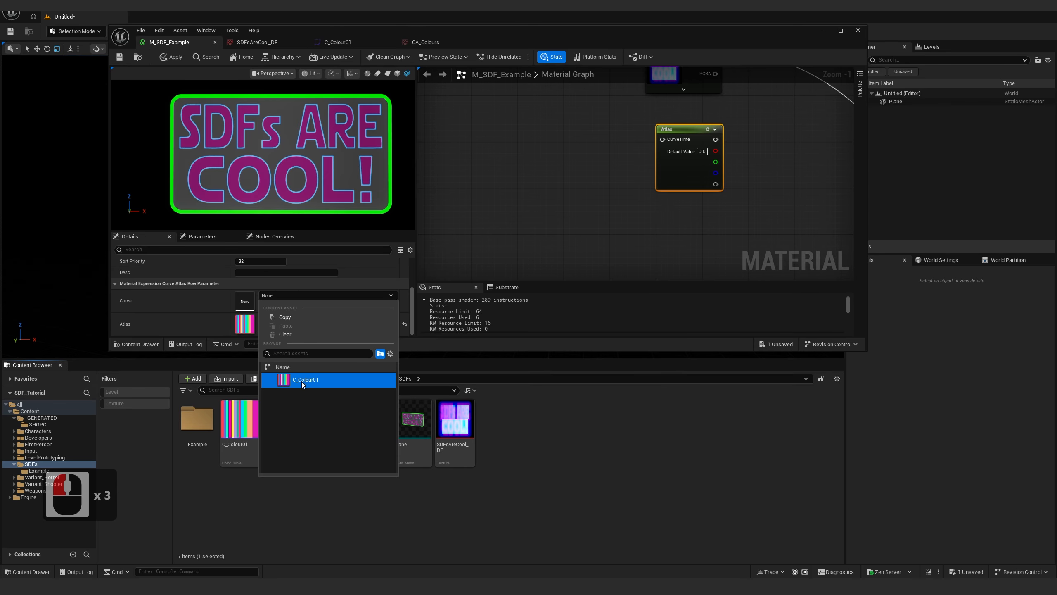
click(301, 382)
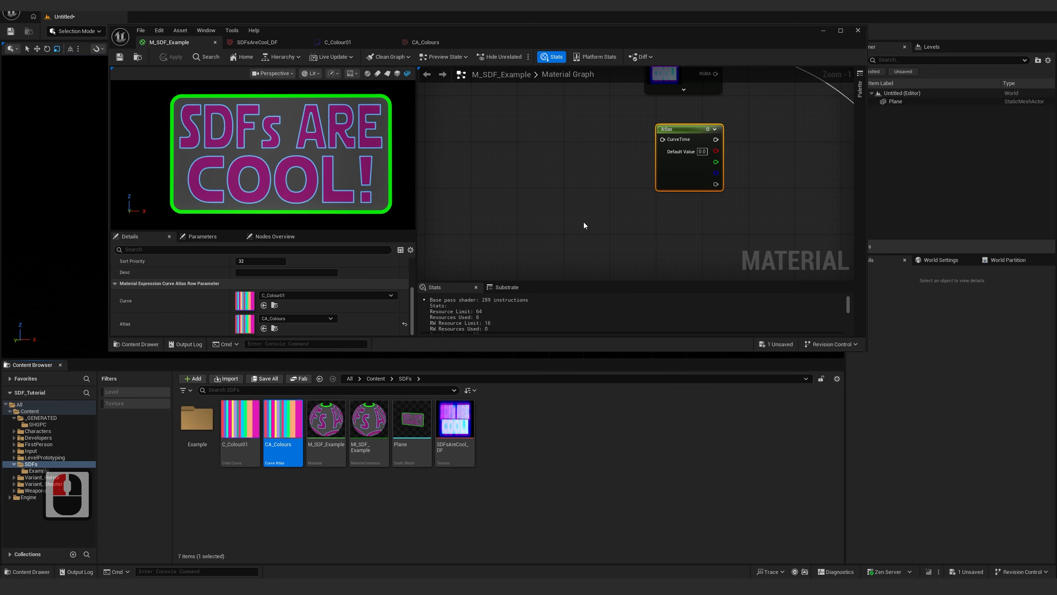
right_drag(608, 166, 489, 247)
drag(541, 253, 598, 258)
right_drag(552, 250, 554, 200)
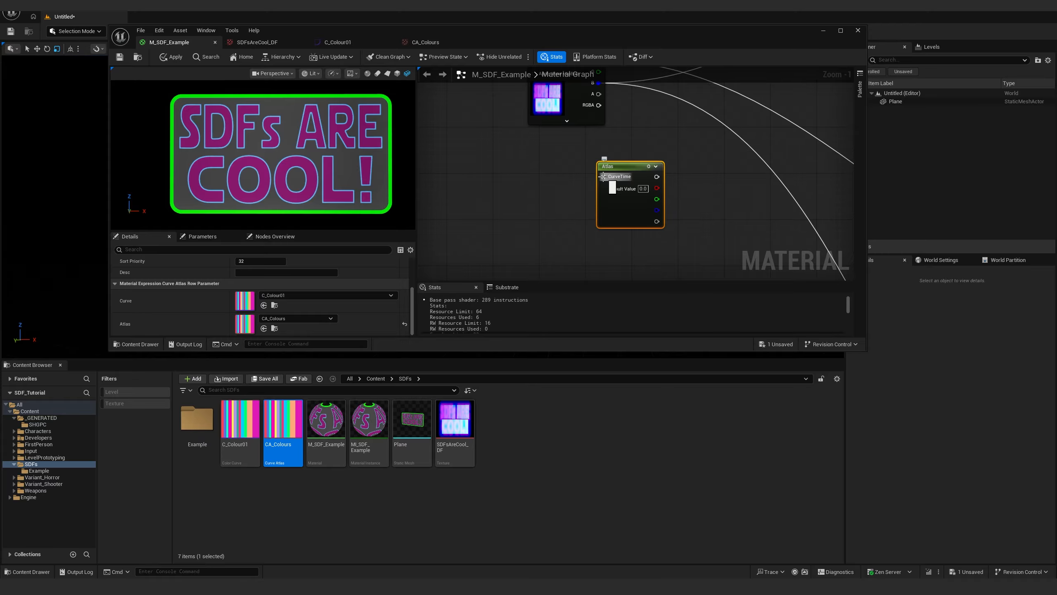
Spread the last three colour keys of C_Colour01 to about 0.69, 0.8 and 0.93, and save the CA_Colours atlas
click(359, 45)
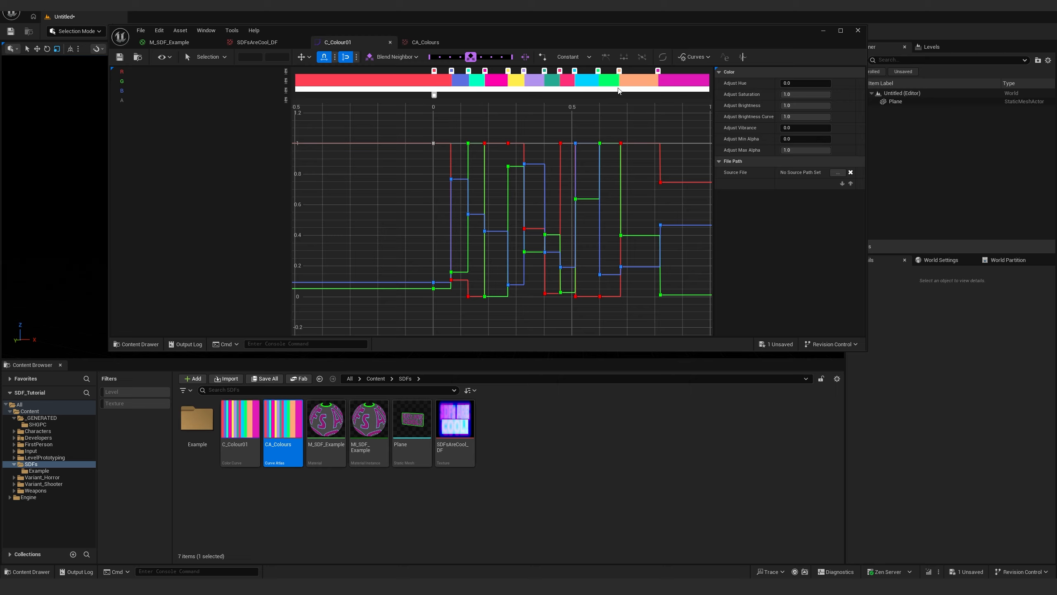
right_drag(643, 131, 579, 135)
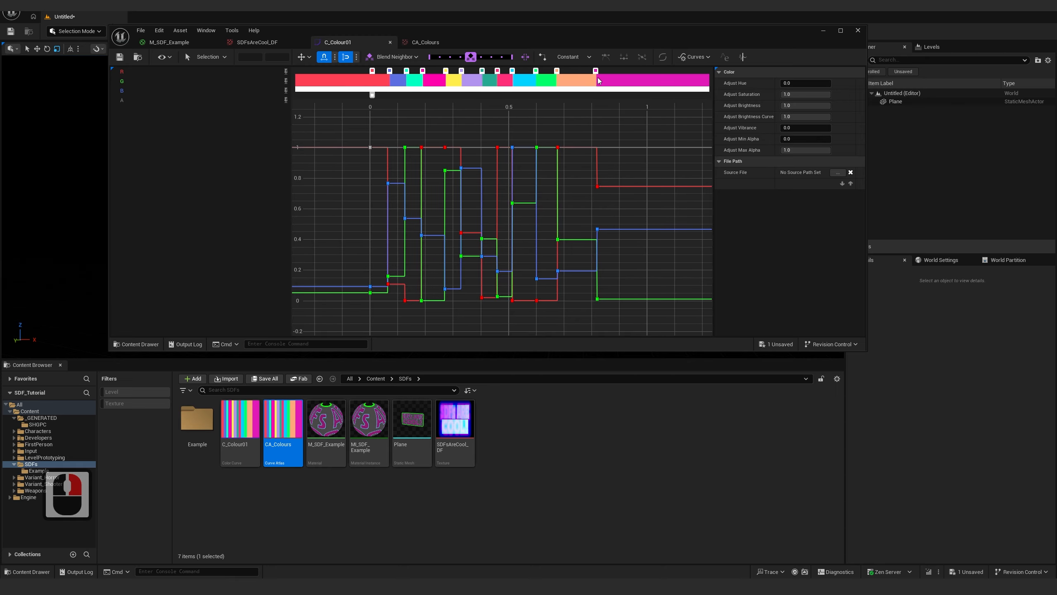
drag(596, 72, 628, 71)
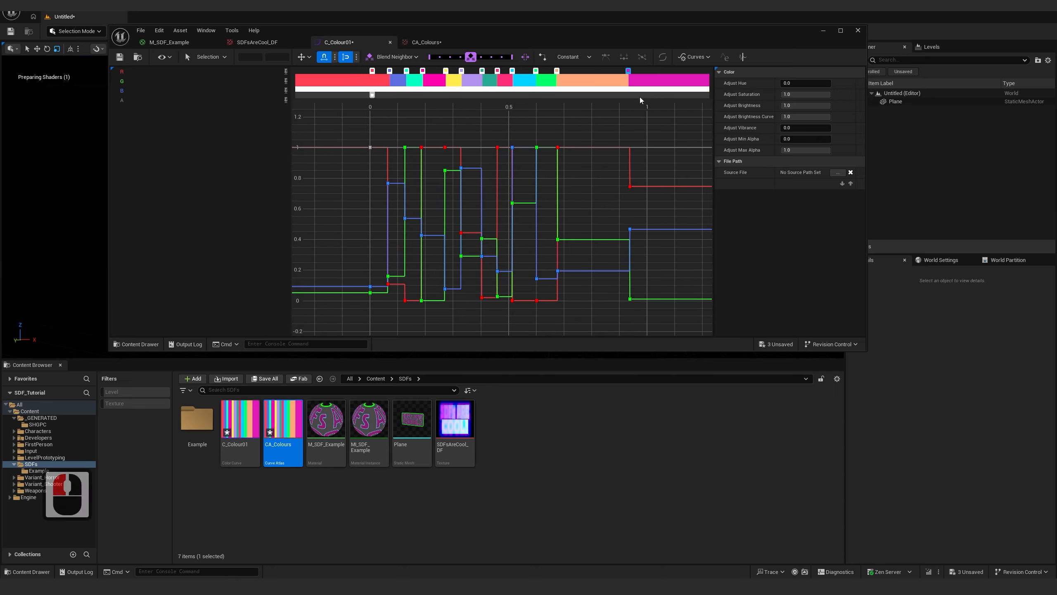
mouse_move(558, 70)
mouse_down()
mouse_move(590, 71)
mouse_move(560, 71)
mouse_up()
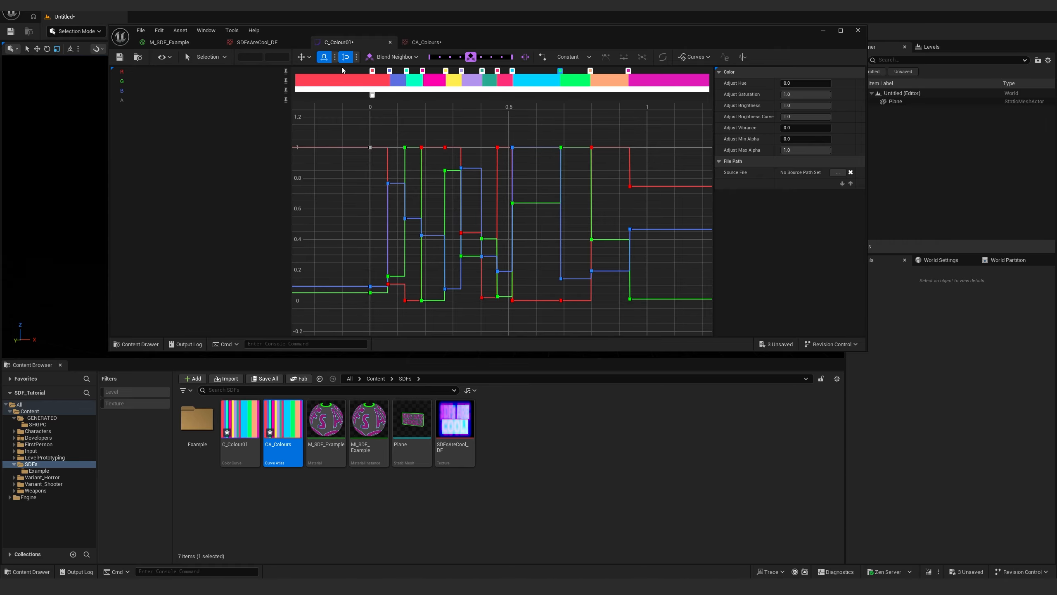
click(418, 41)
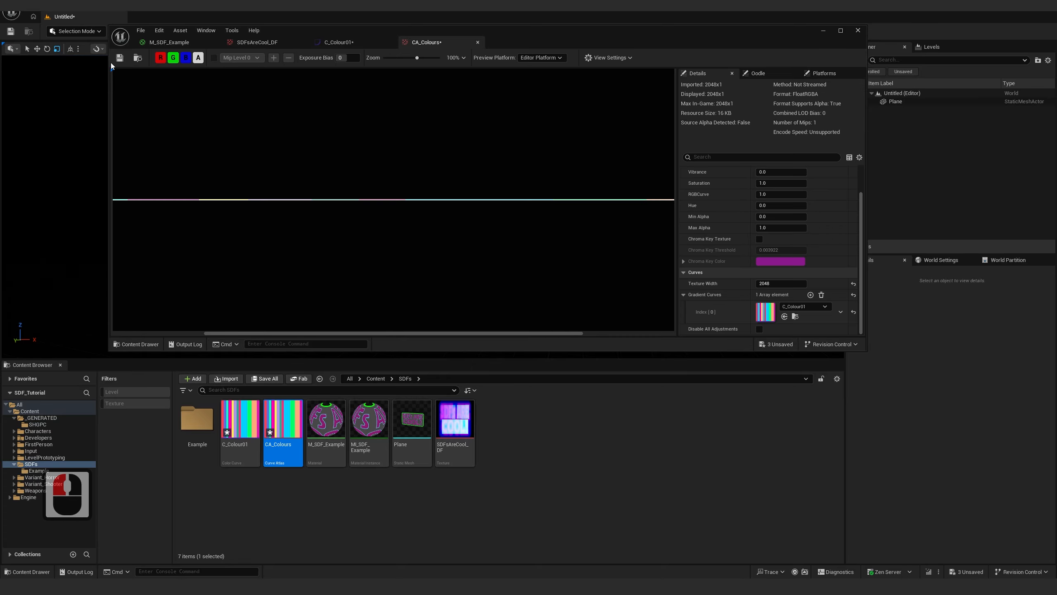
click(119, 57)
Preview the SDF texture's G channel in M_SDF_Example through a temporary Add node, and delete that node
click(177, 44)
right_drag(485, 145, 456, 186)
key(a)
click(666, 191)
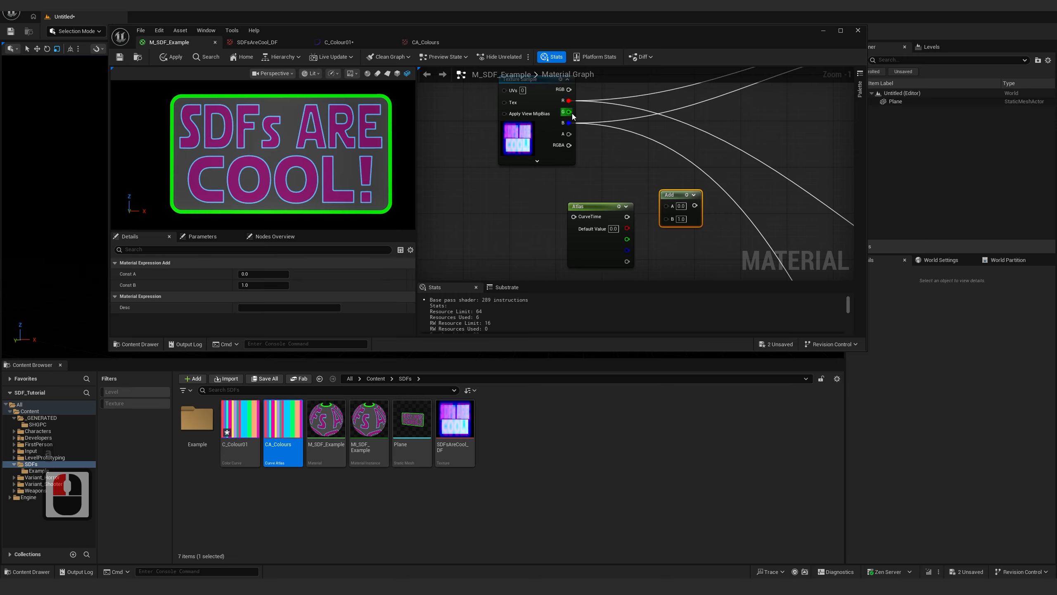
drag(572, 113, 667, 218)
drag(668, 180, 690, 235)
key(z)
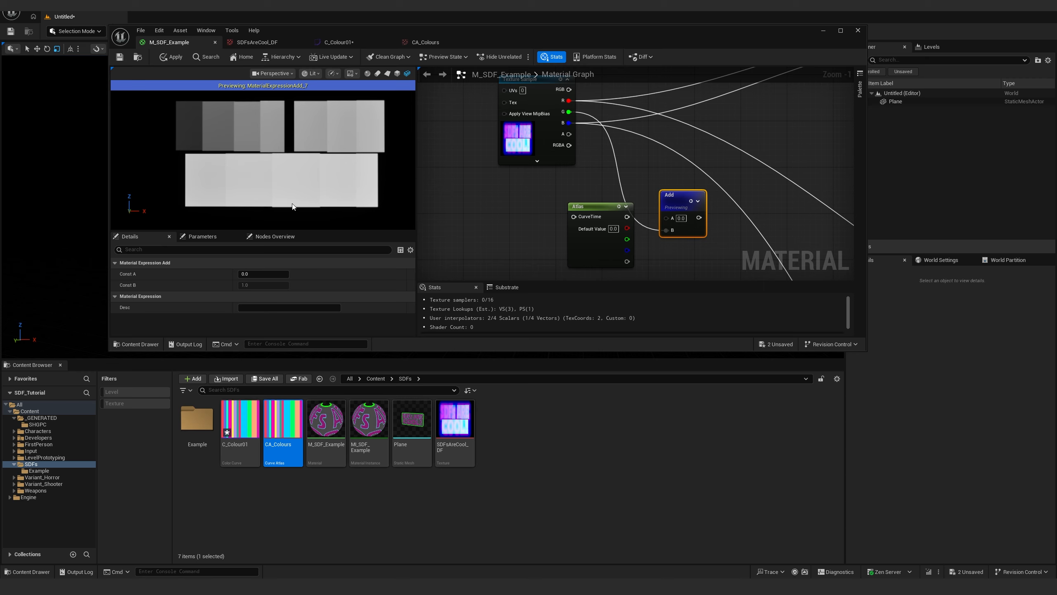
click(674, 210)
key(Delete)
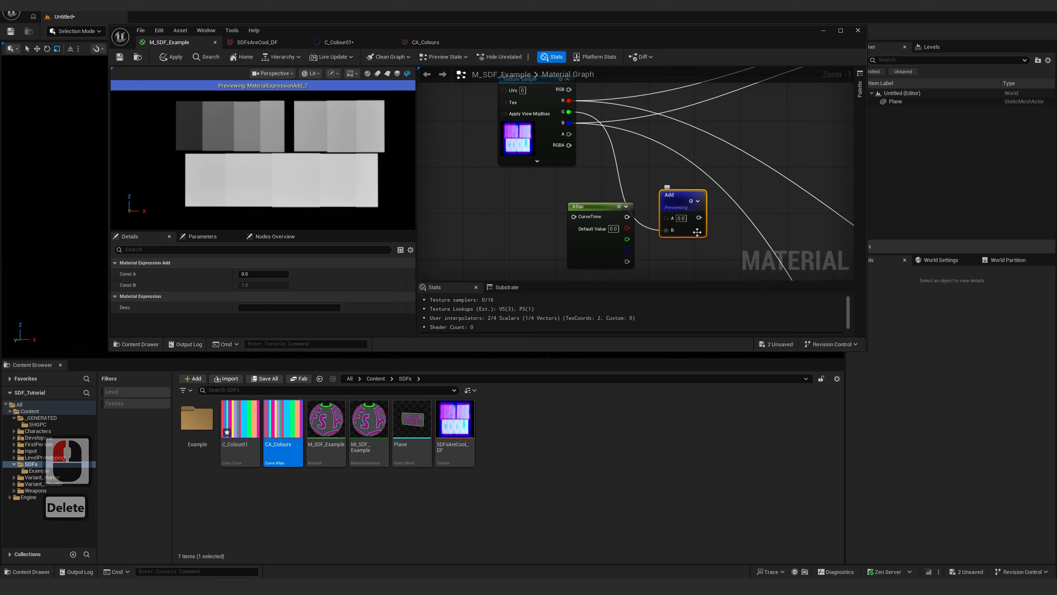
Shift the Atlas node clear of the texture sample and start previewing it
drag(604, 186, 622, 223)
key(z)
Add a Constant node, connect it to the Atlas node's CurveTime and set its value to 0.1
click(574, 210)
key(1)
click(494, 203)
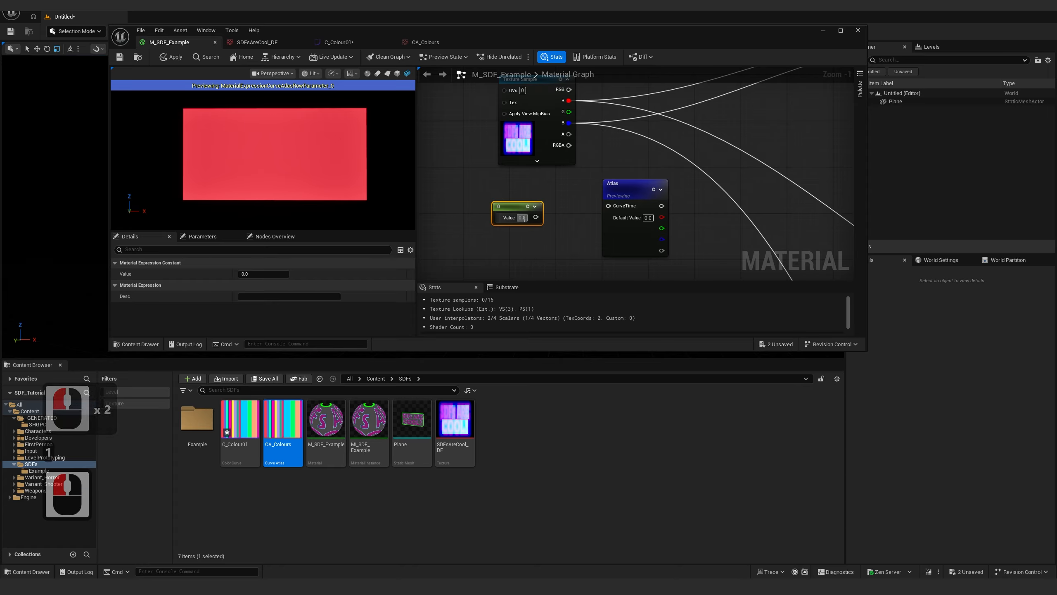
drag(536, 217, 609, 206)
double_click(522, 217)
text(0.1)
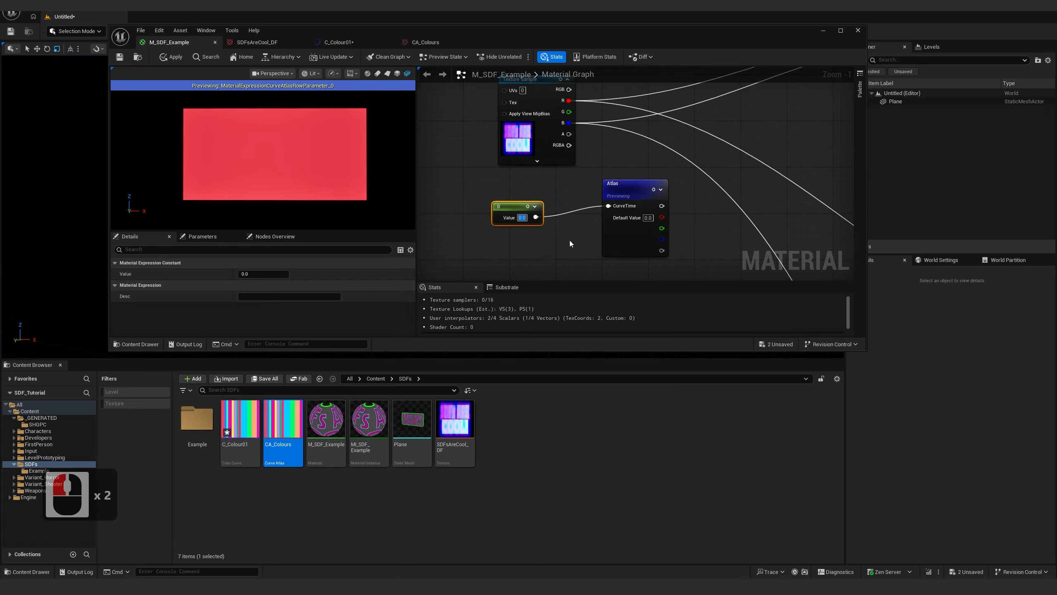
key(Return)
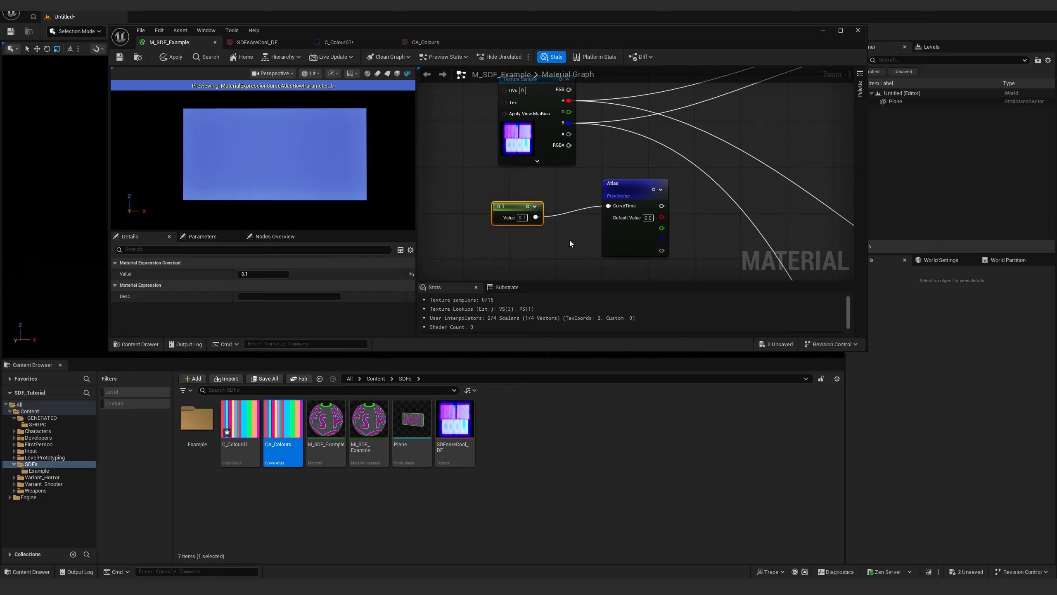
Set the constant feeding the Atlas node's CurveTime to 0.25
double_click(521, 217)
text(0.25)
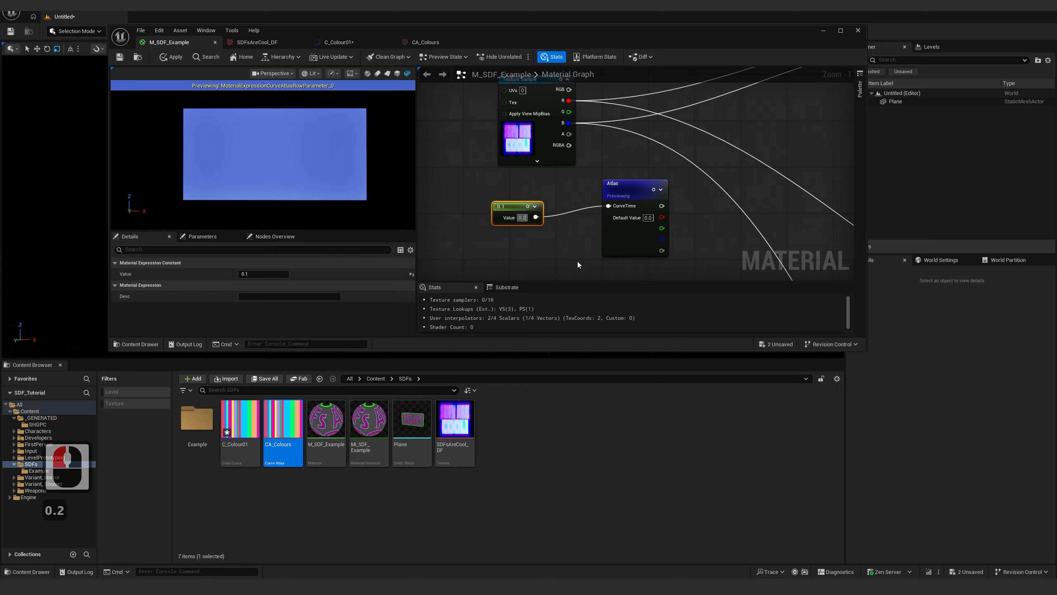
key(Return)
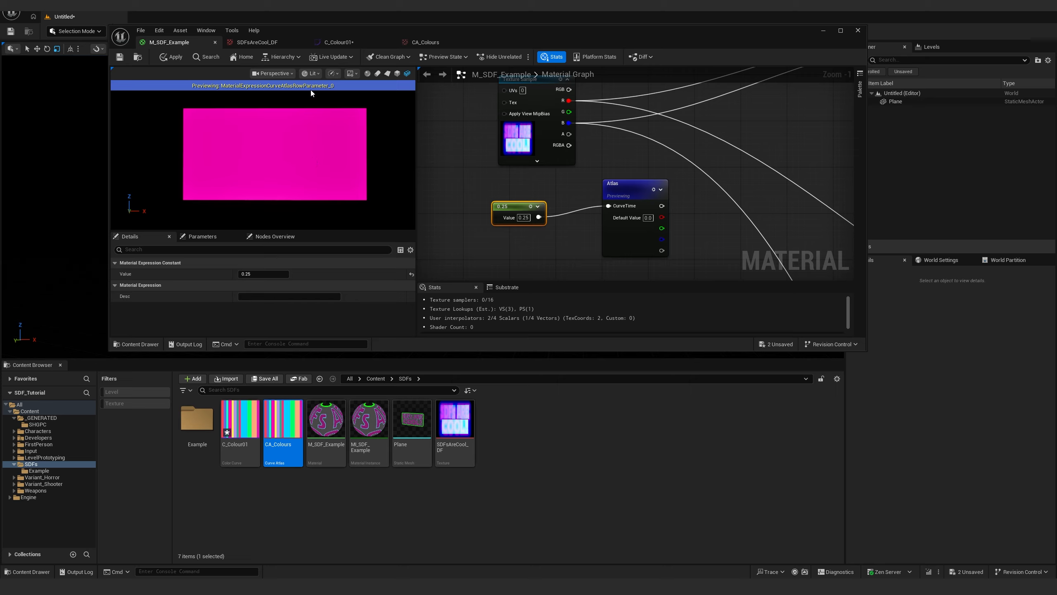
Delete the constant and connect the SDF texture's G output to the Atlas node's CurveTime
click(532, 233)
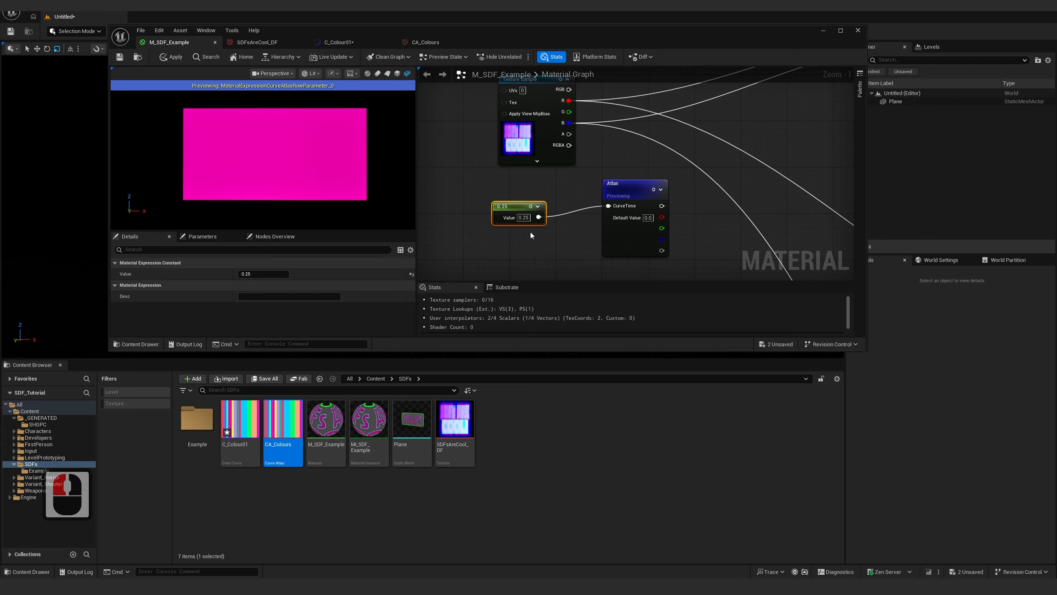
key(Delete)
drag(568, 112, 608, 206)
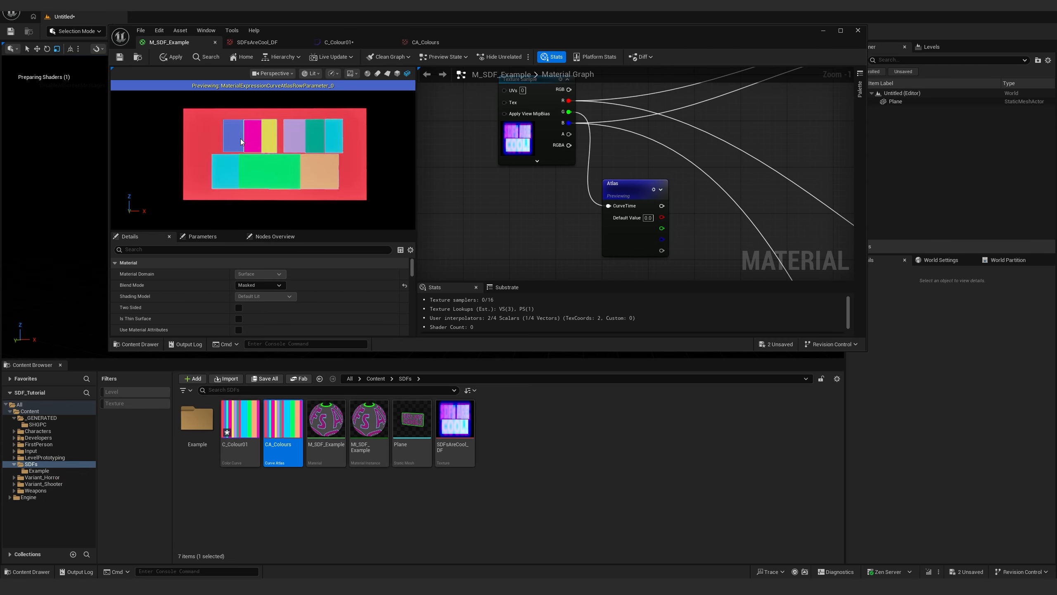
Compare the letter colours in the material preview with the colour keys of the C_Colour01 curve, closing the CA_Colours editor
right_drag(240, 139, 228, 160)
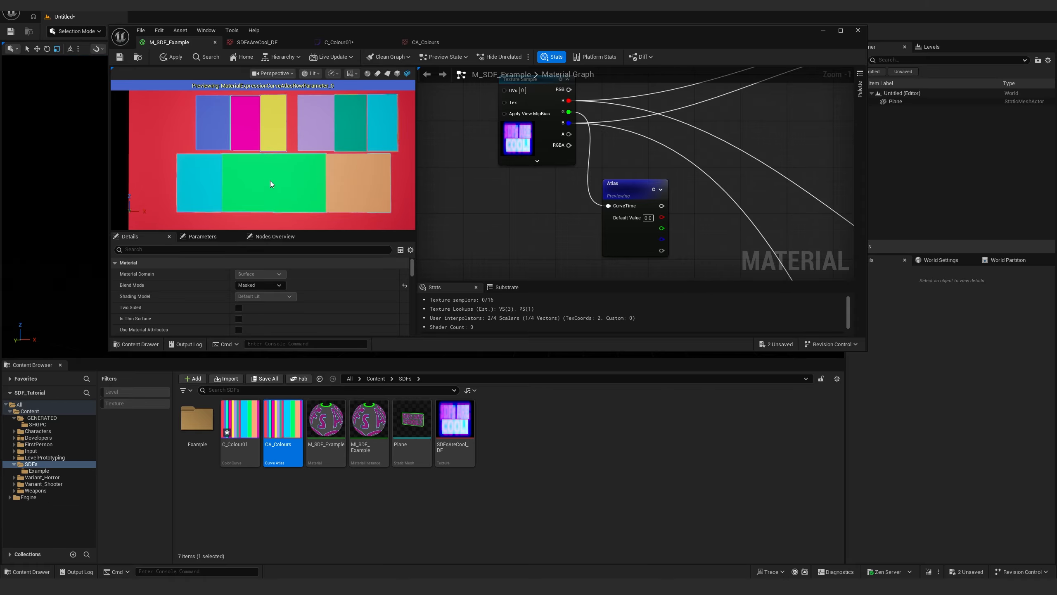
right_drag(272, 183, 276, 184)
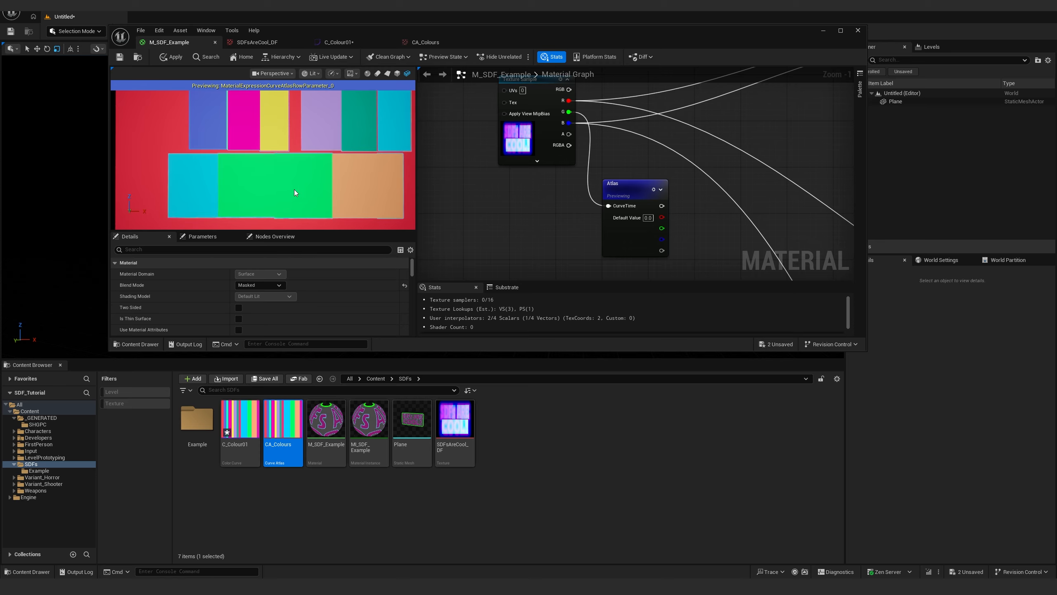
click(437, 43)
middle_click(439, 48)
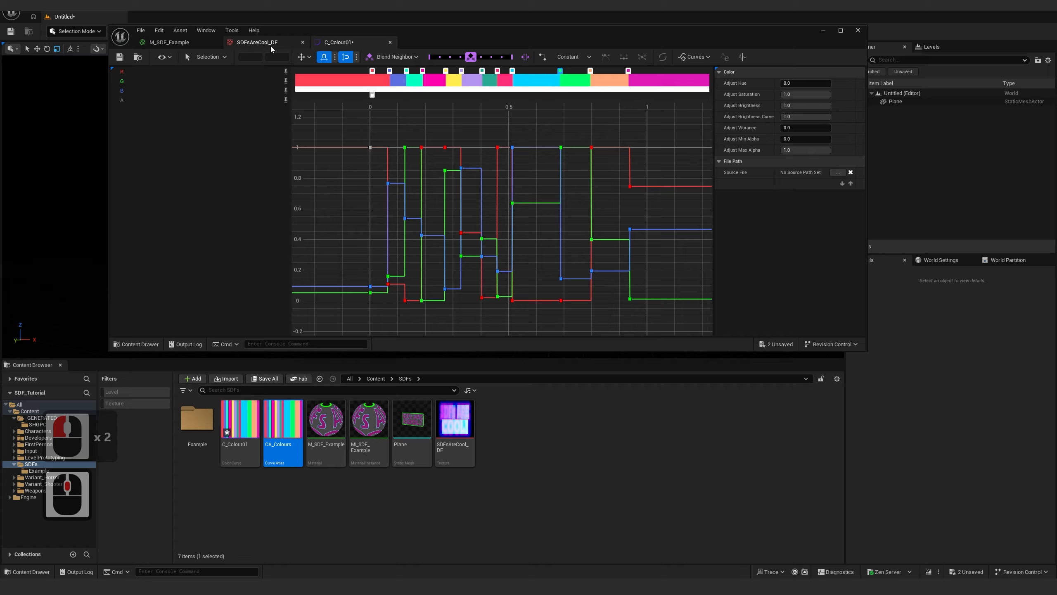
click(354, 44)
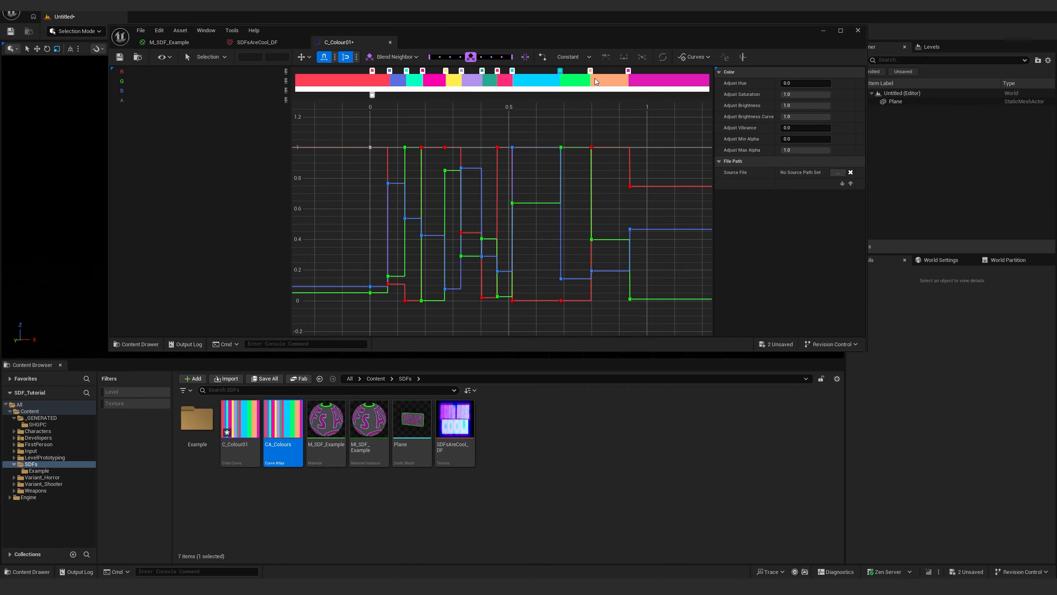
click(170, 42)
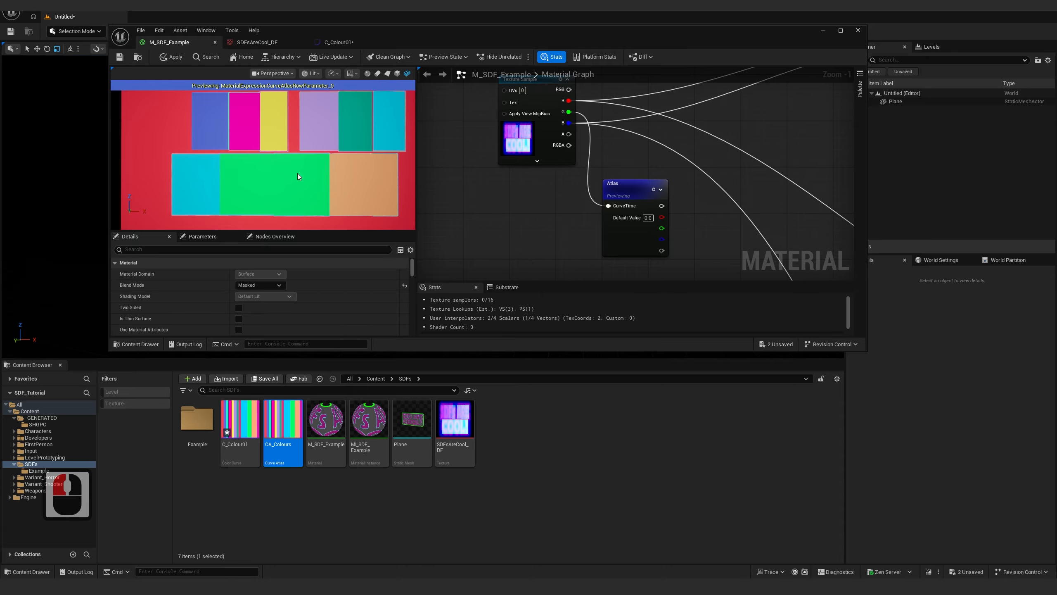
click(337, 43)
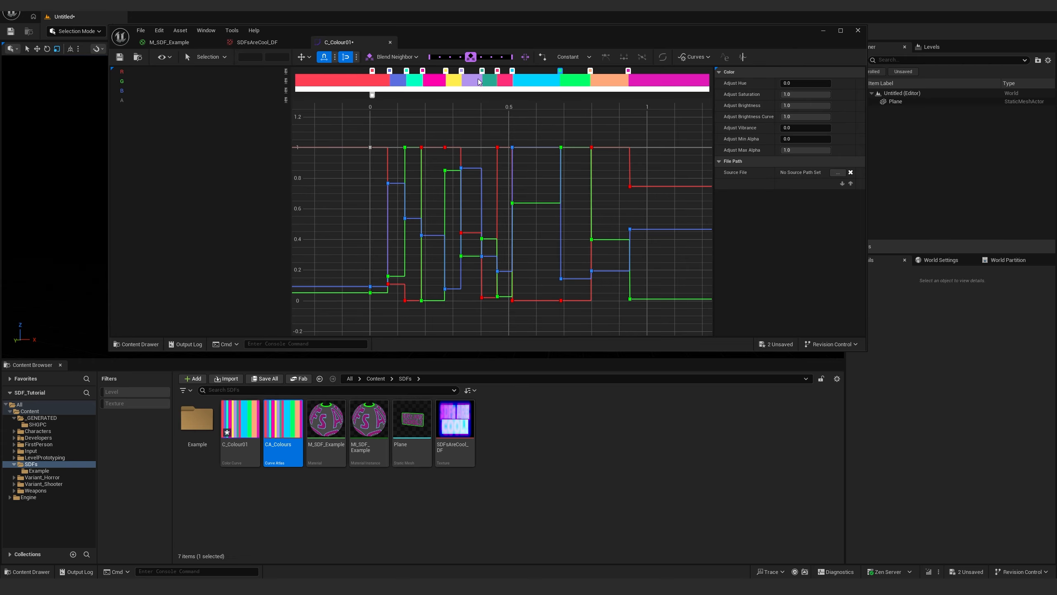
click(170, 42)
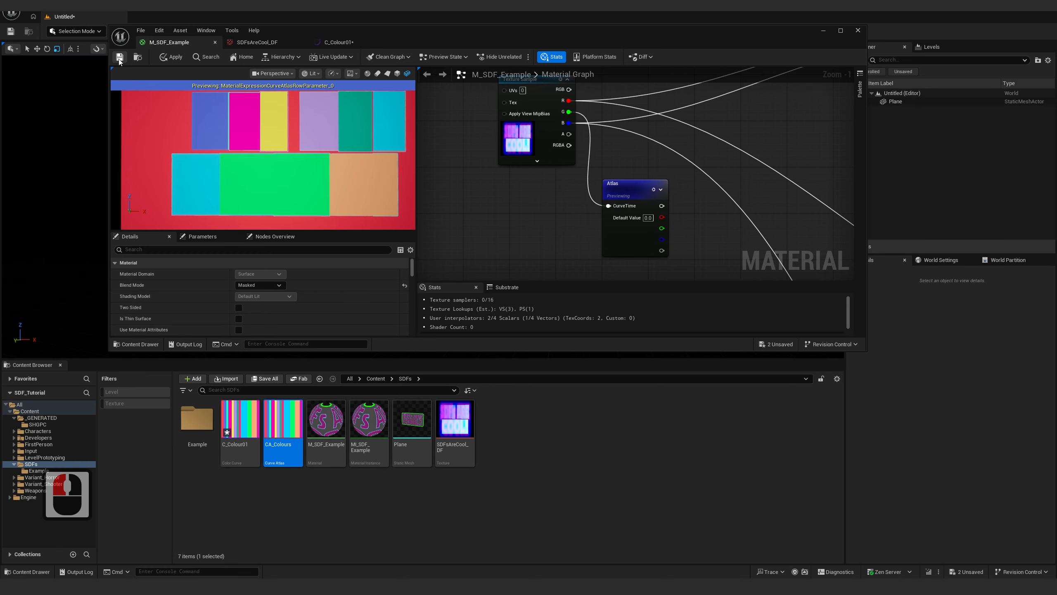
Apply the material changes and move the Atlas node to free space below the SDF texture sample
click(172, 57)
scroll(695, 189, down, 5)
right_drag(728, 167, 674, 177)
scroll(673, 177, up, 2)
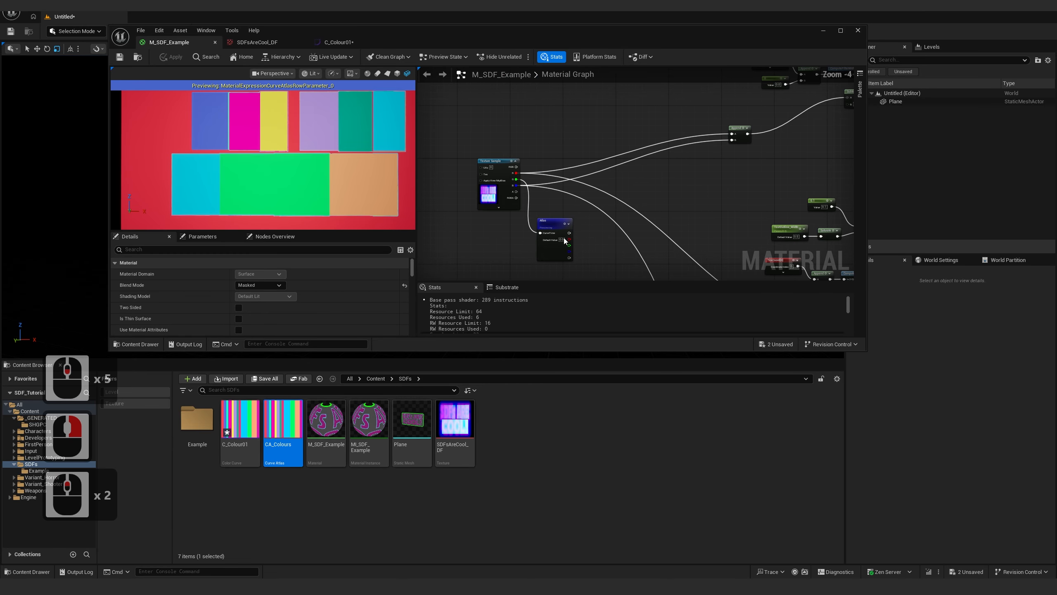
drag(547, 241, 744, 190)
scroll(745, 194, down, 2)
right_drag(745, 194, 674, 190)
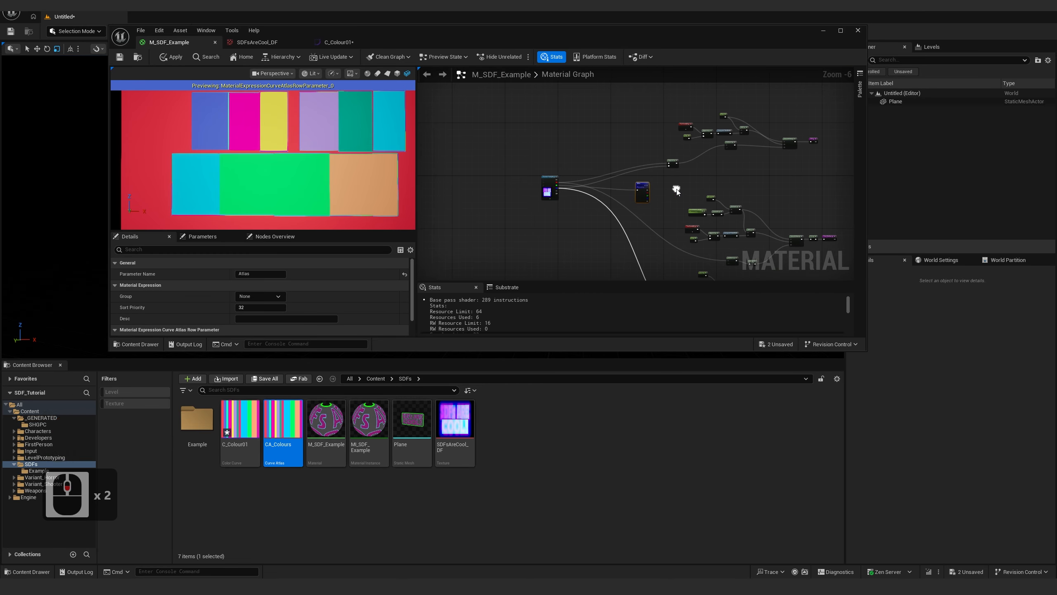
scroll(644, 183, up, 3)
drag(639, 180, 475, 229)
right_drag(511, 212, 675, 153)
drag(635, 164, 588, 215)
Add a named reroute declaration on the Atlas node's main output and name it Colour_Text
right_drag(652, 233, 559, 214)
scroll(559, 214, up, 2)
drag(500, 206, 549, 205)
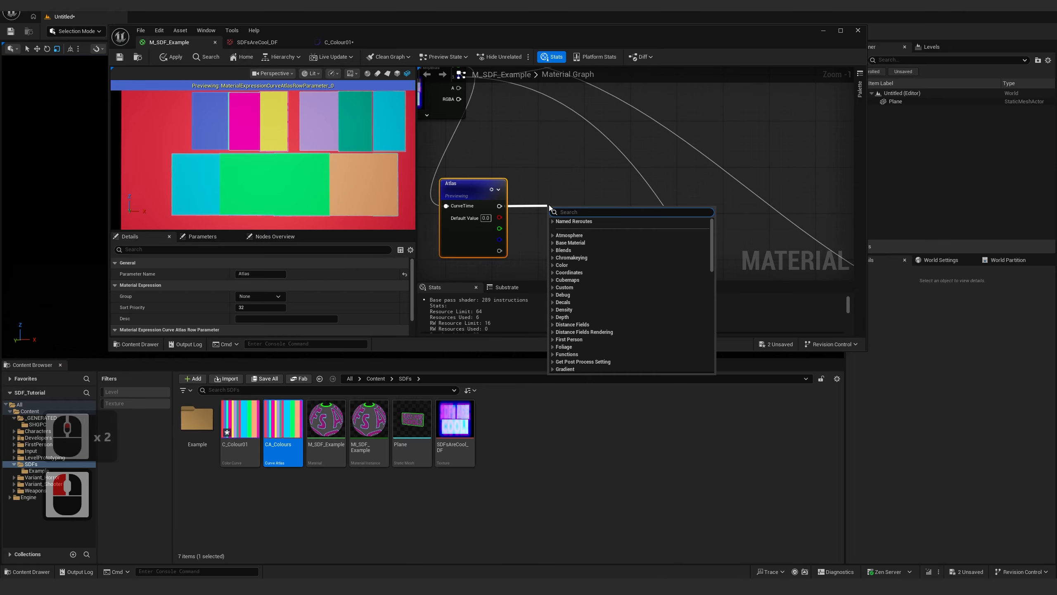
text(rer)
click(595, 310)
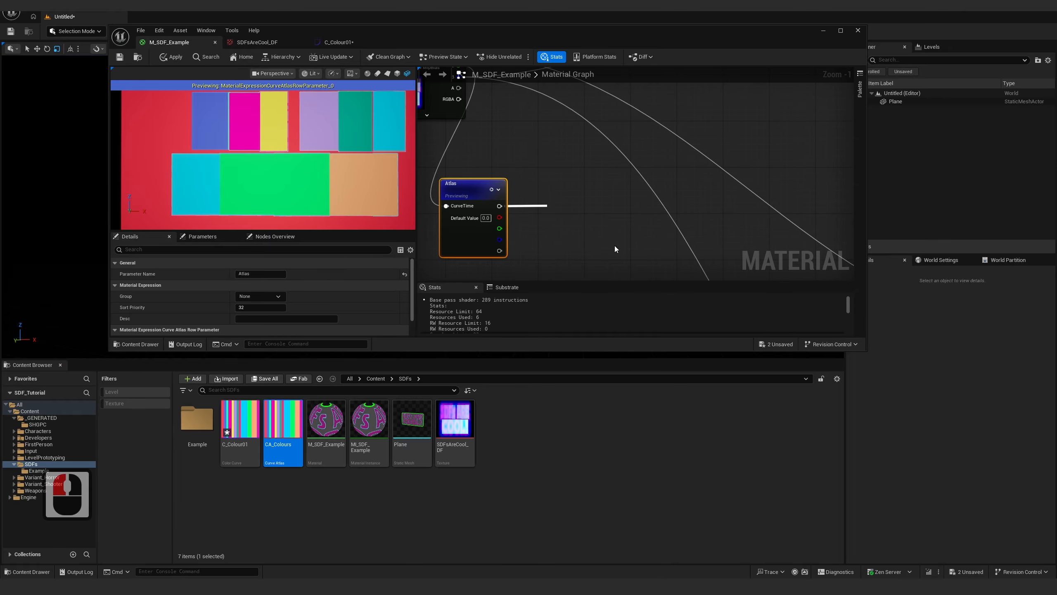
text(Text)
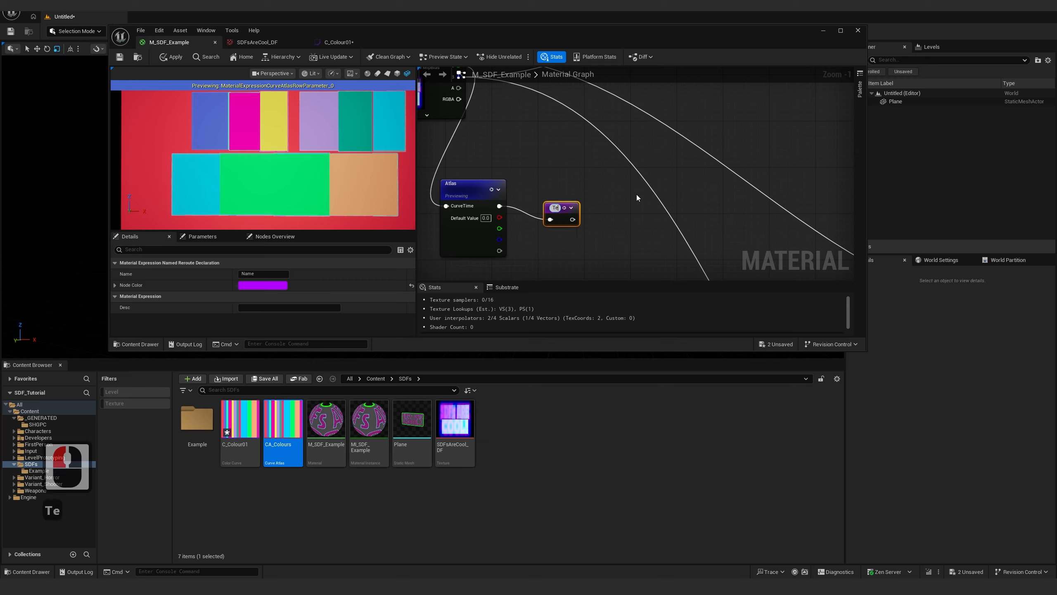
key(BackSpace)
key(BackSpace)
key(BackSpace)
key(BackSpace)
key(BackSpace)
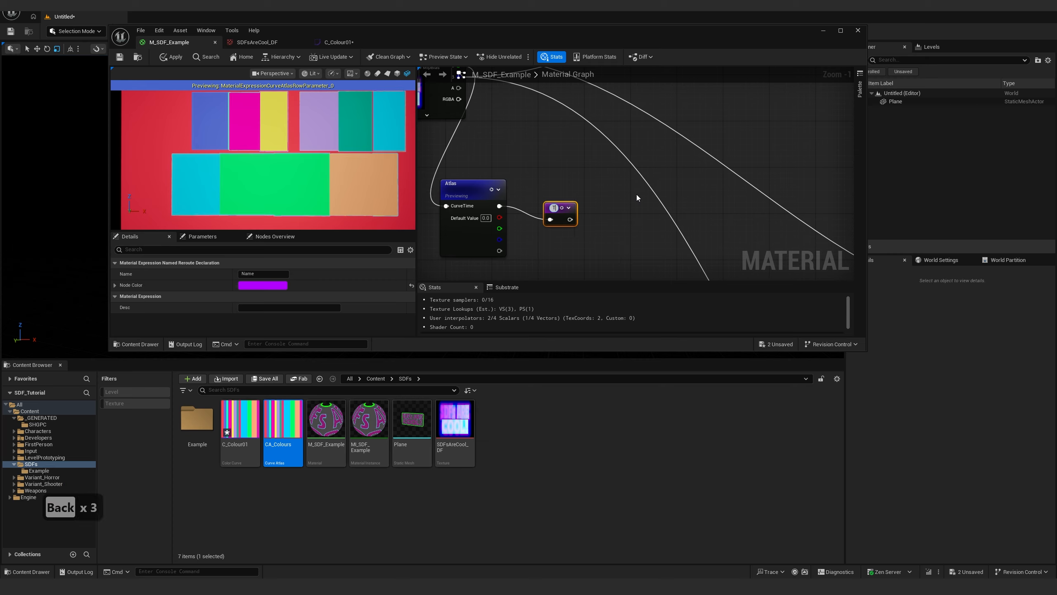
text(Co.)
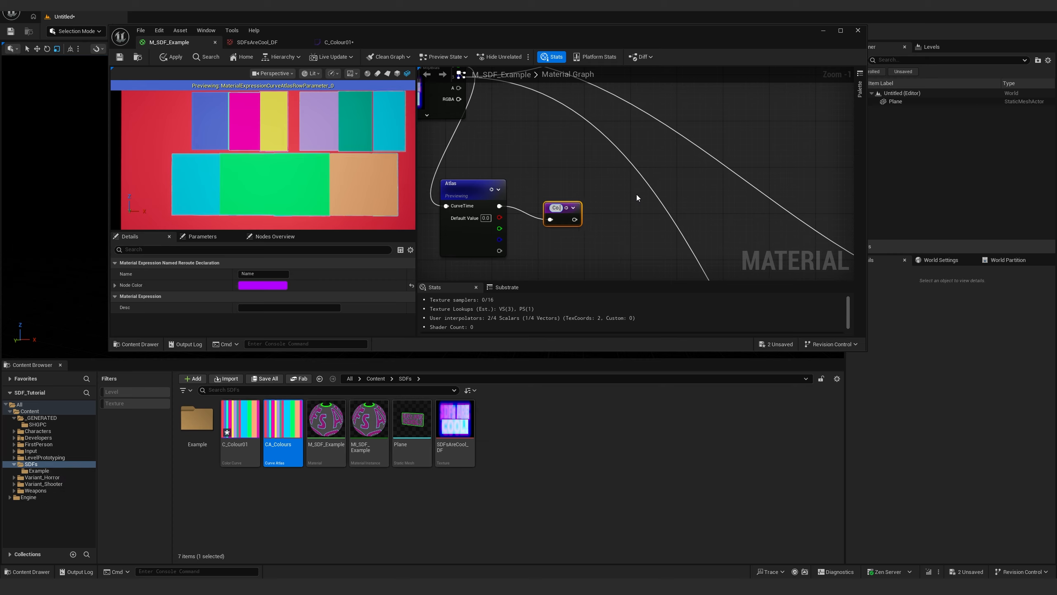
key(BackSpace)
text(lour)
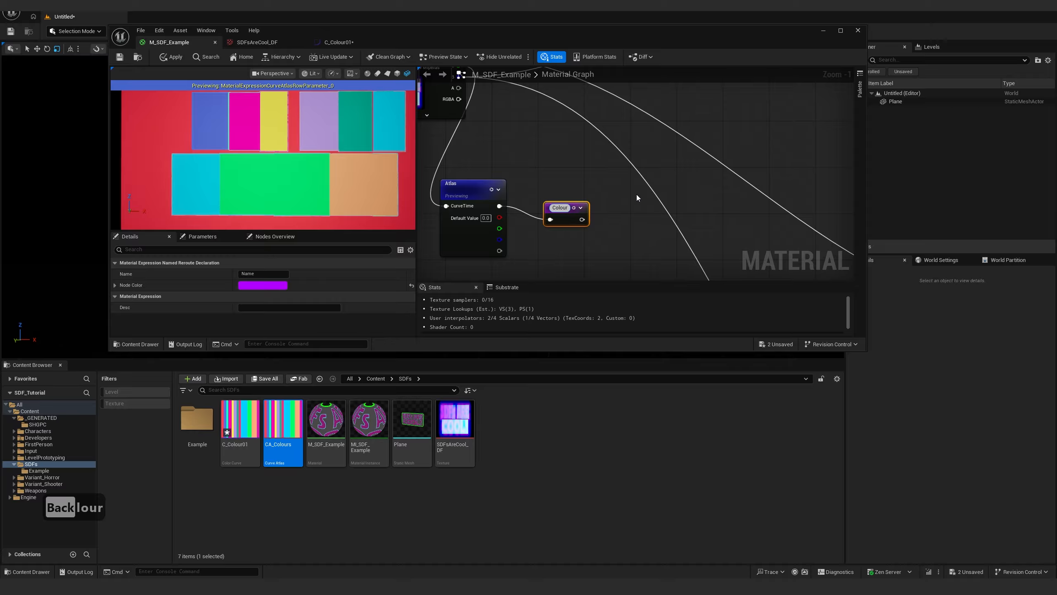
text(_Text)
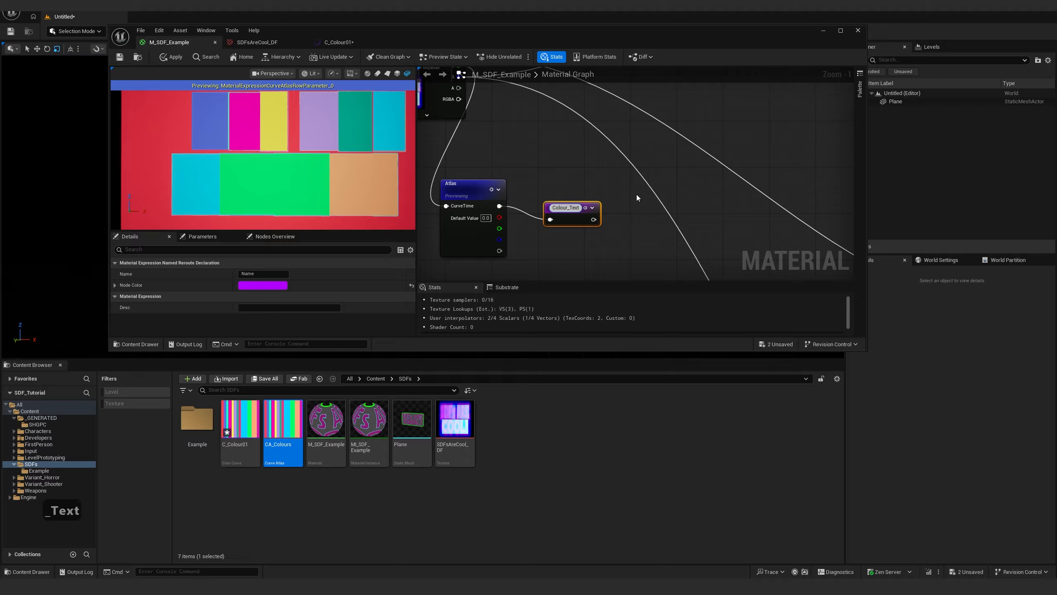
key(Return)
Align the Colour_Text reroute beside the Atlas node and shift both nodes further away from the SDF texture sample
drag(565, 206, 548, 194)
double_click(548, 194)
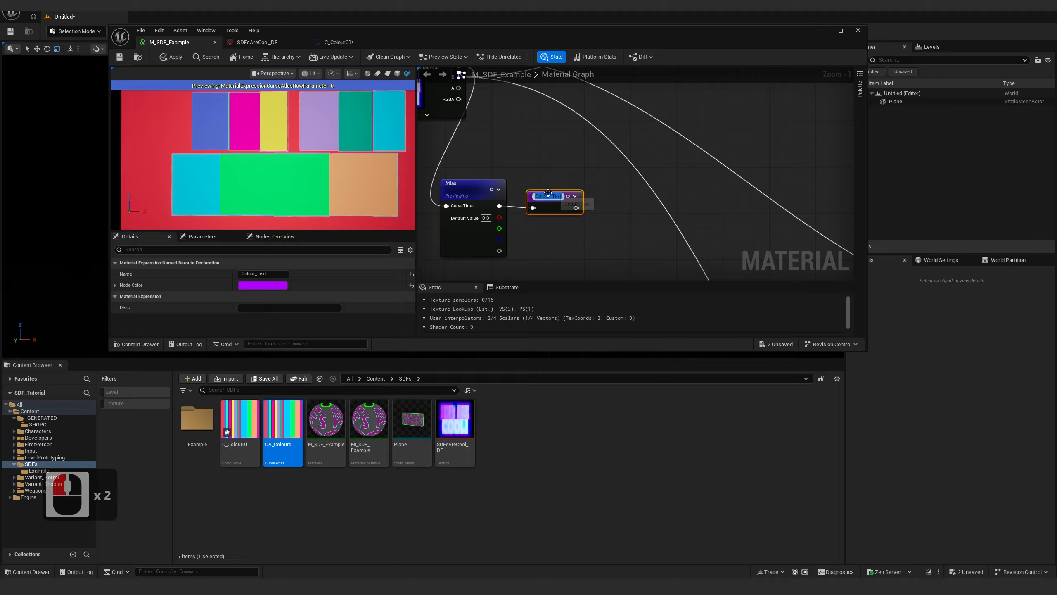
scroll(588, 174, down, 4)
scroll(598, 213, up, 3)
click(597, 212)
right_drag(598, 212, 508, 232)
scroll(508, 232, down, 4)
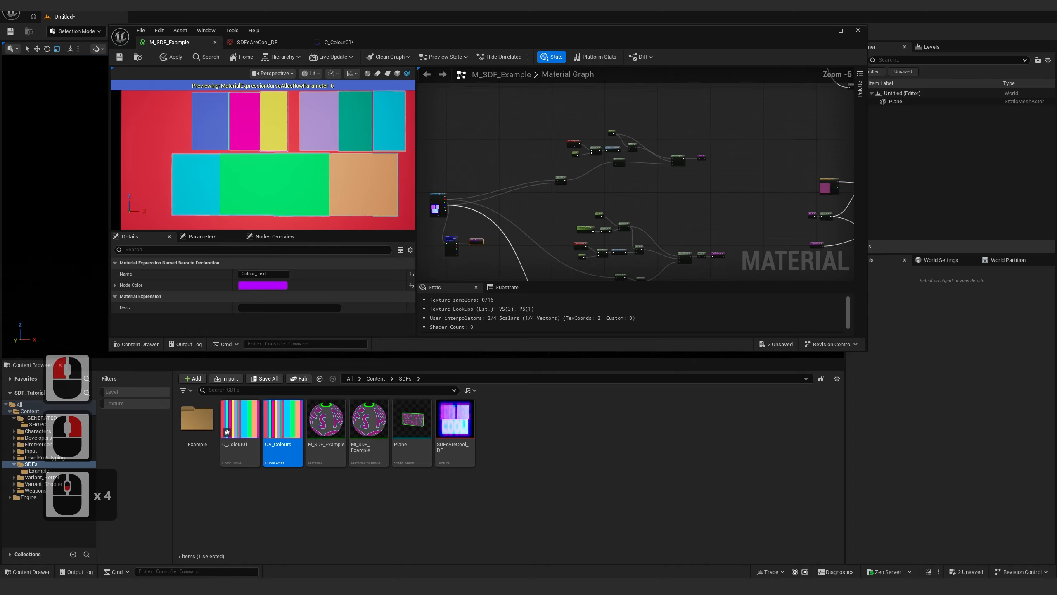
right_drag(395, 201, 550, 164)
scroll(598, 188, up, 2)
ctrl+click(627, 235)
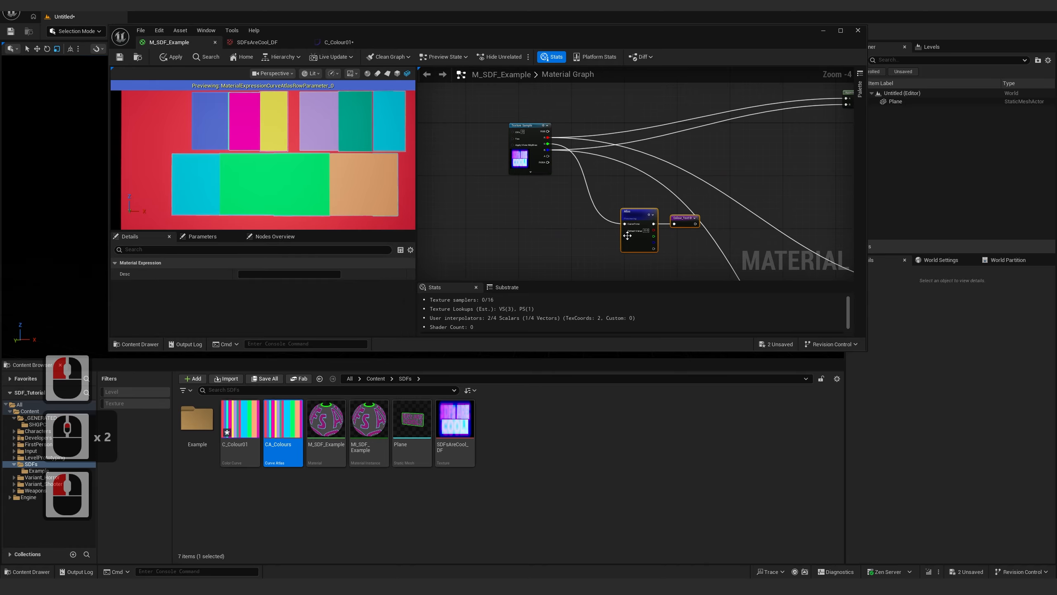
Preview the Fill reroute, followed by the Lerp node that combines the text and outline colours
scroll(627, 236, down, 3)
right_drag(495, 189, 555, 195)
scroll(615, 170, up, 3)
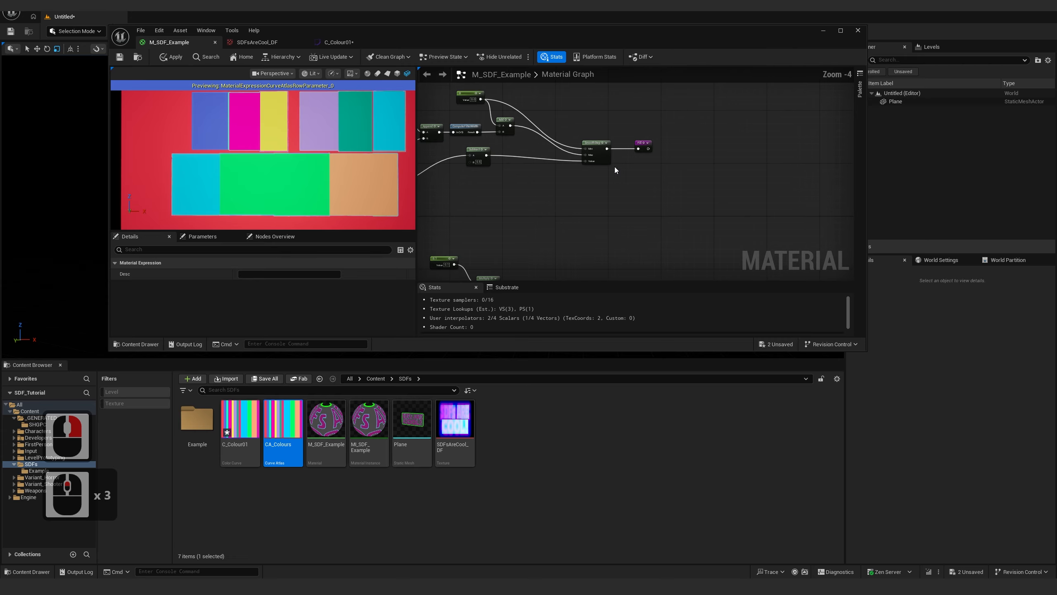
drag(632, 124, 660, 183)
key(space)
scroll(644, 189, down, 4)
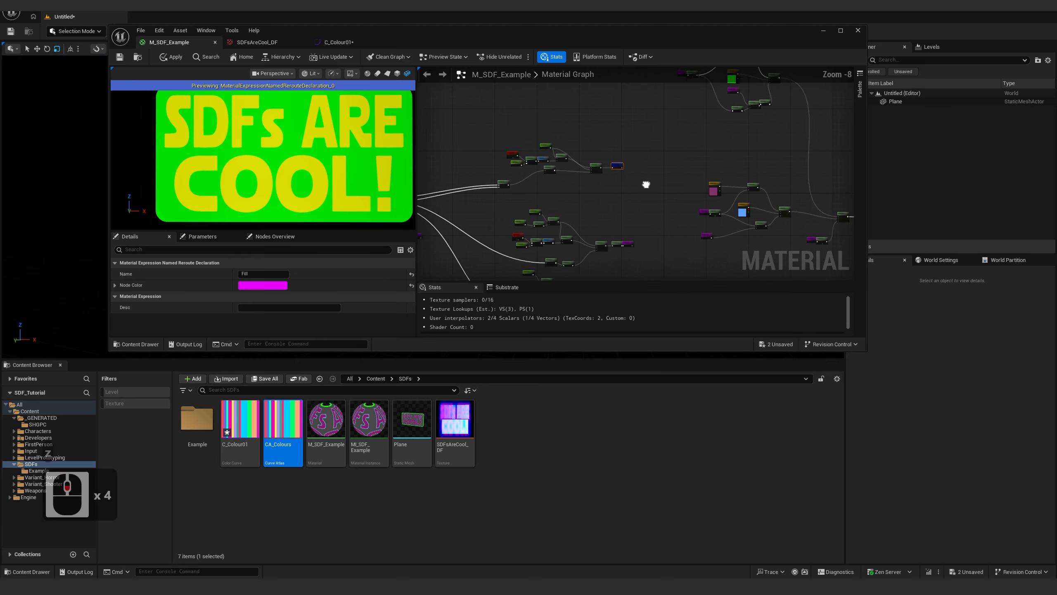
scroll(646, 185, up, 4)
click(724, 214)
key(space)
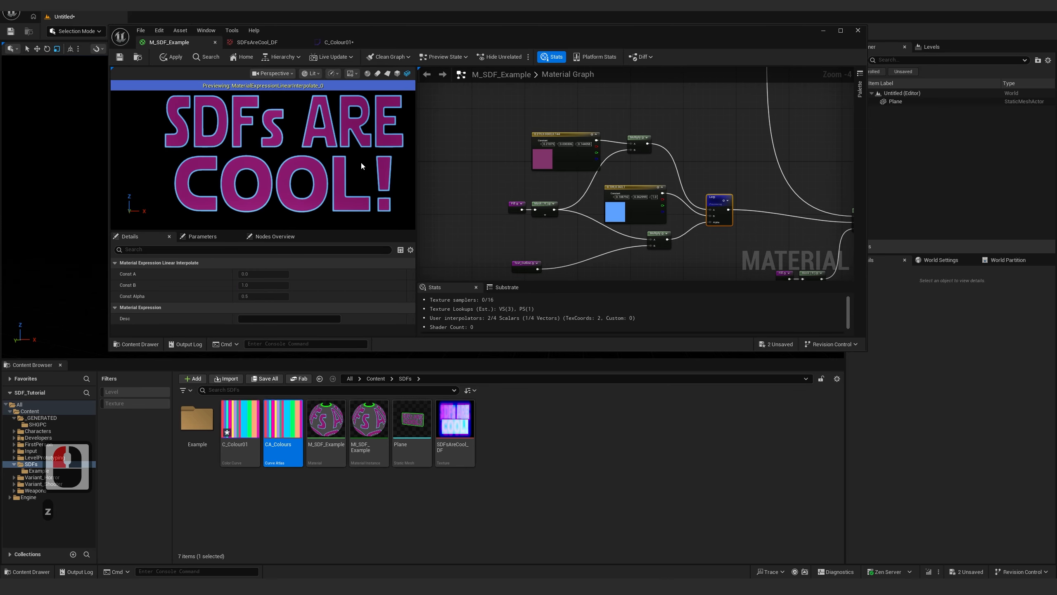
Add a Colour_Text reroute usage below the magenta constant and connect it to the Multiply node's A input
drag(550, 154, 503, 139)
scroll(533, 216, up, 2)
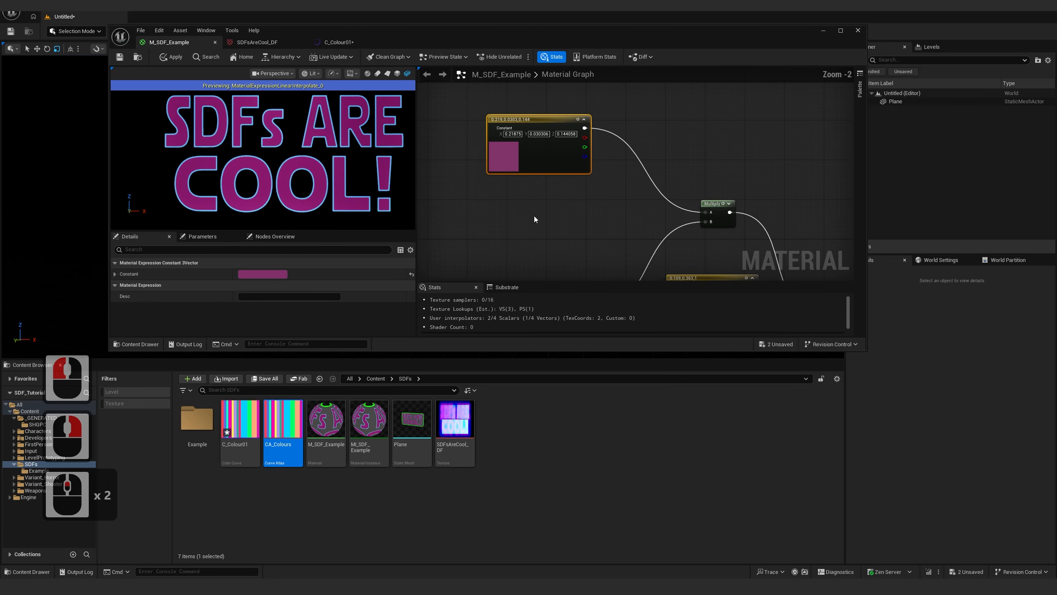
right_click(536, 216)
text(colou)
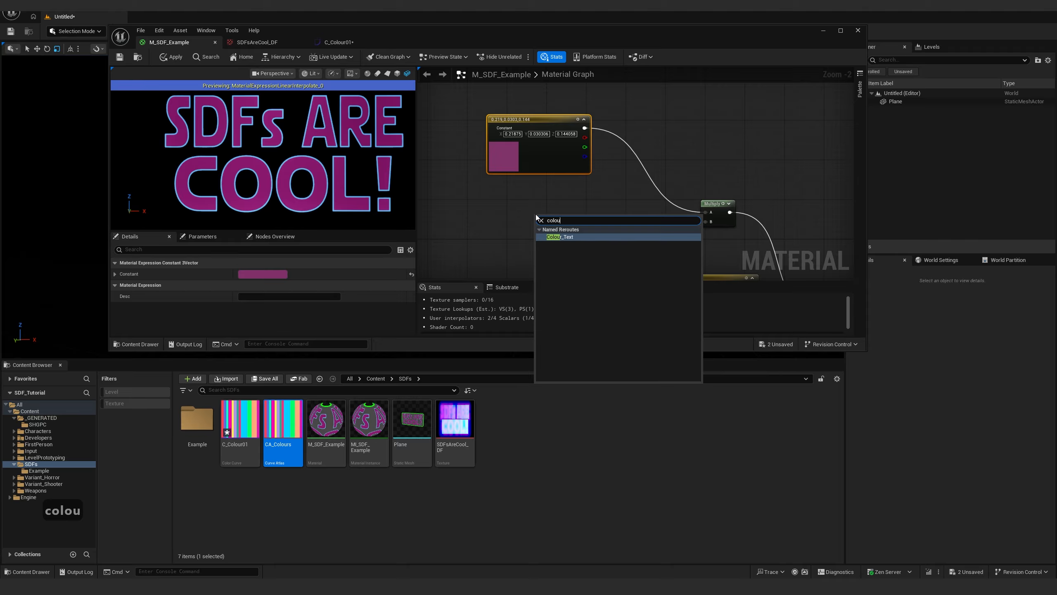
key(Return)
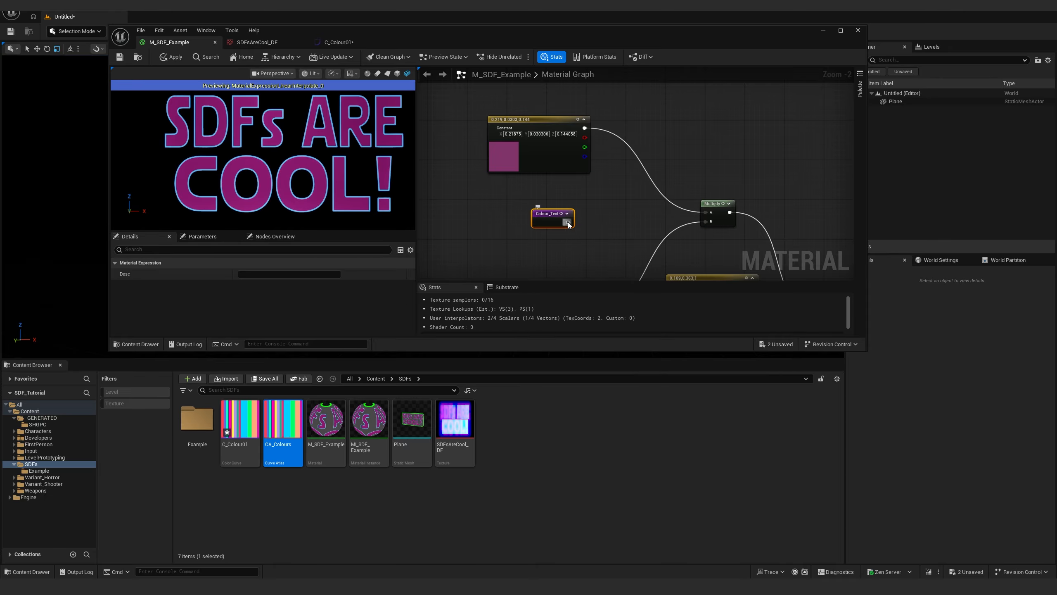
drag(567, 223, 707, 211)
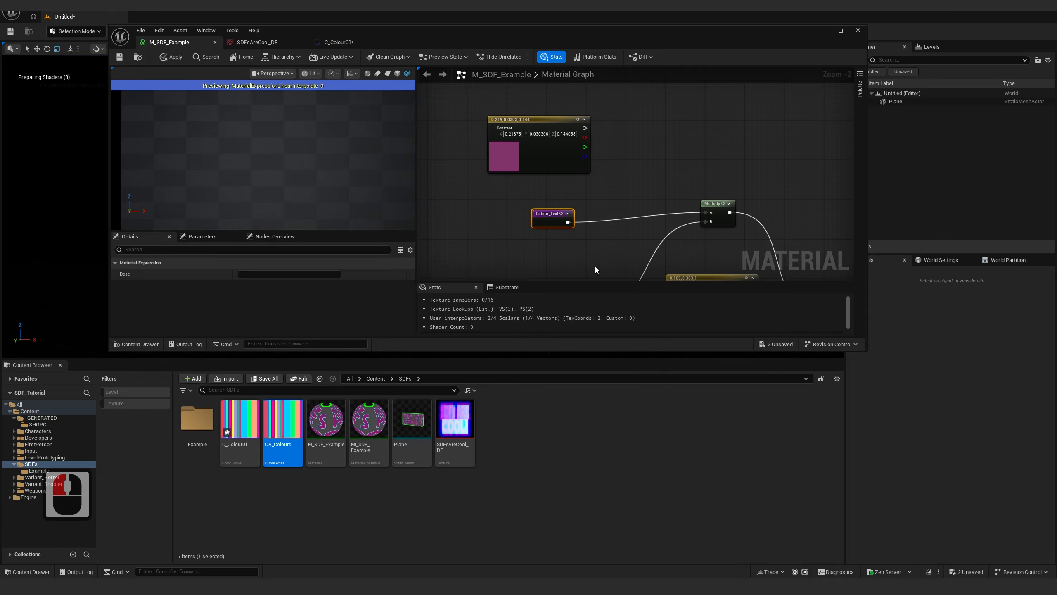
Delete the disconnected magenta colour constant and save the material
click(561, 173)
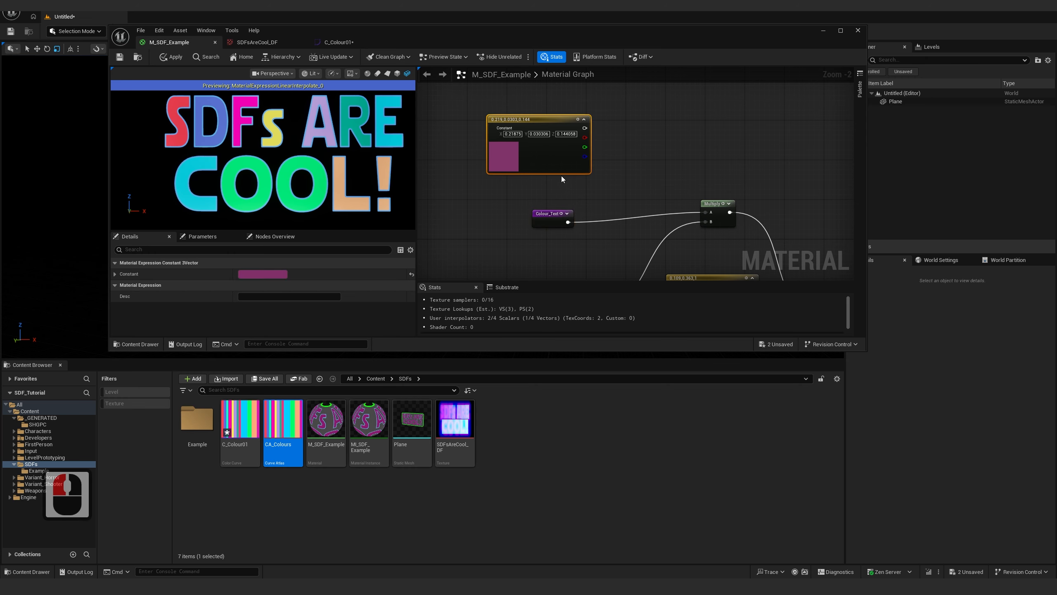
key(Delete)
click(120, 59)
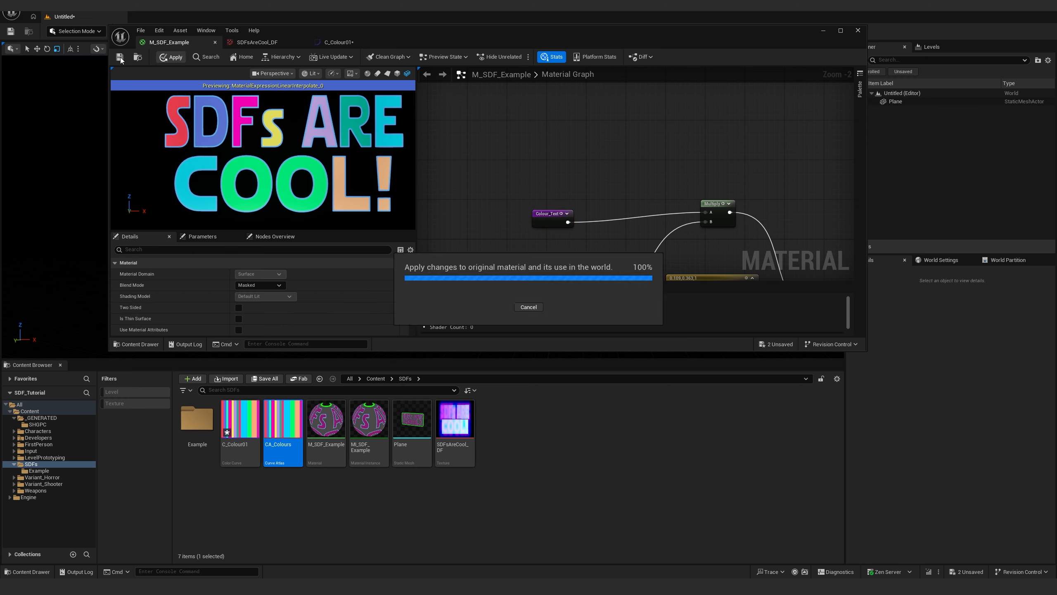
click(121, 57)
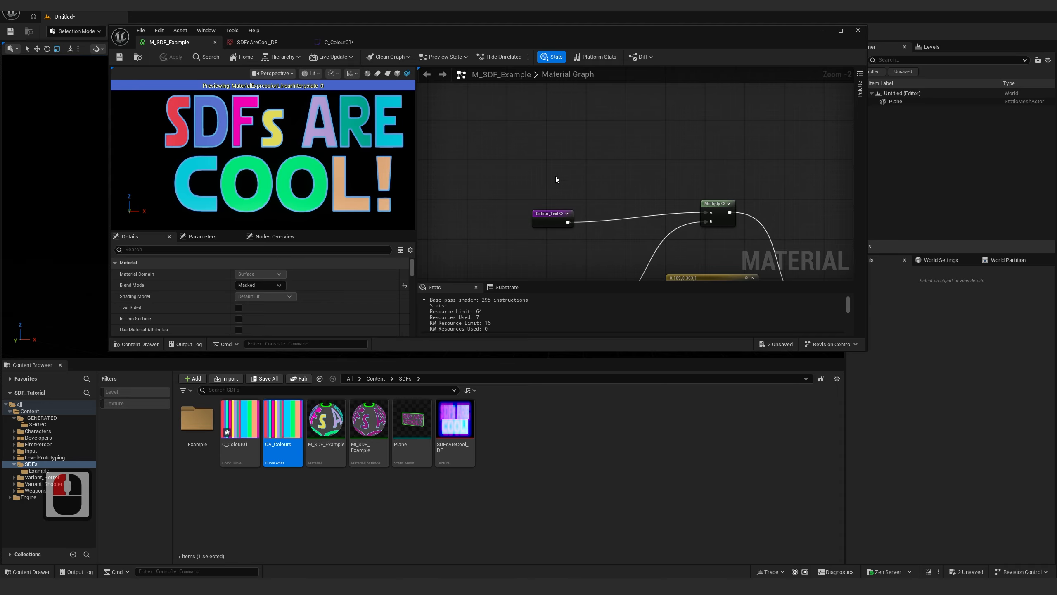
Spread out the Fill, Mask and blue colour constant nodes to make room beneath the Colour_Text reroute
right_drag(537, 232, 570, 182)
drag(578, 167, 630, 152)
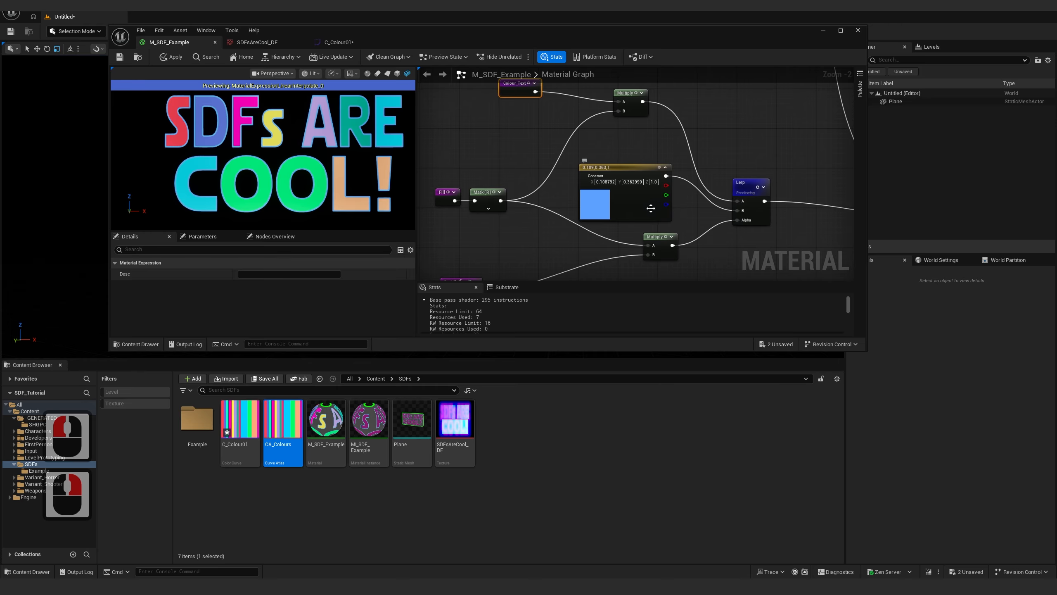
right_drag(513, 229, 593, 232)
drag(495, 163, 577, 216)
drag(551, 193, 501, 194)
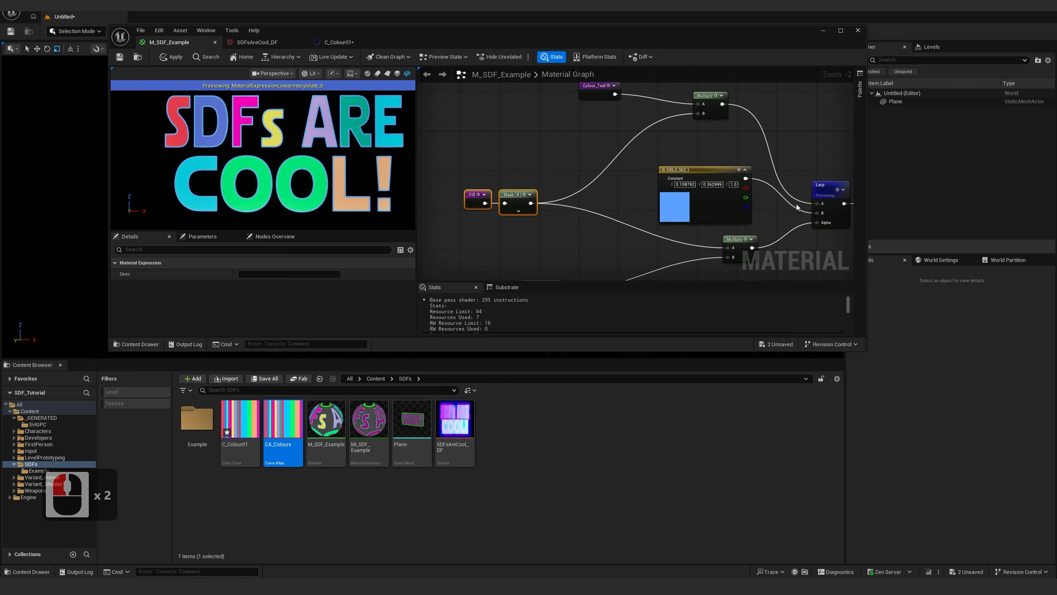
right_drag(608, 151, 552, 198)
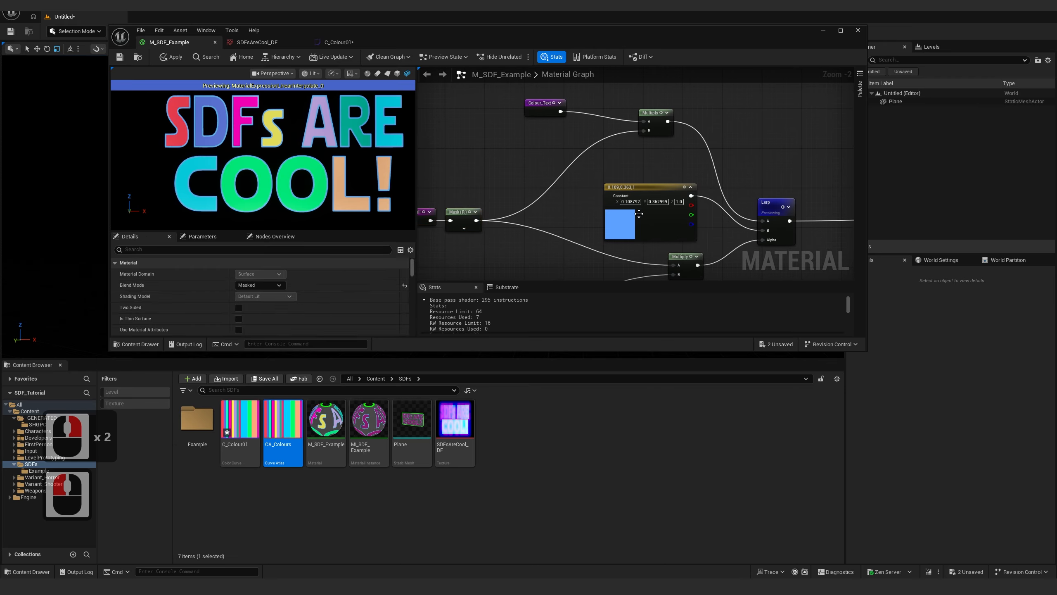
click(641, 195)
Add a second Multiply node below the first, with Colour_Text feeding its A input
drag(559, 112, 588, 152)
text(*)
key(Return)
right_drag(515, 152, 573, 153)
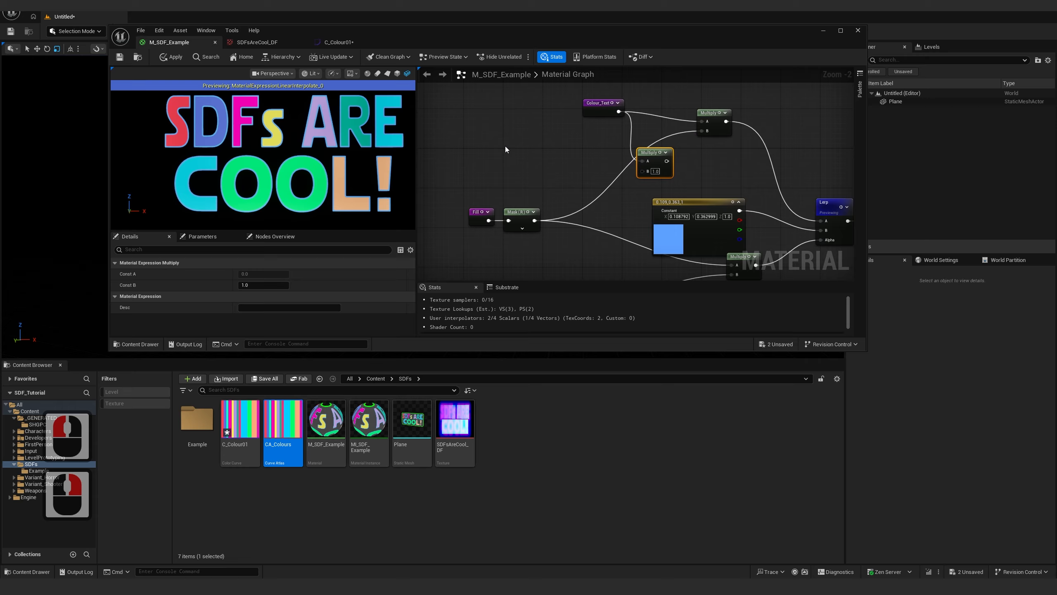
Add a scalar parameter named Outline_Brightness beside the second Multiply node with a default value of 5
click(466, 144)
text(0utline)
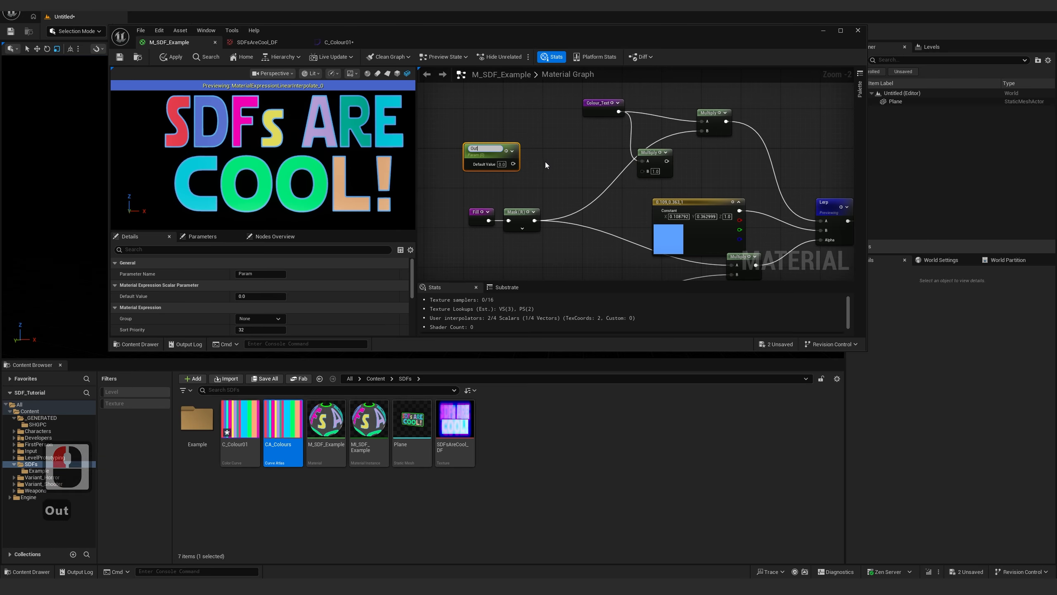
text(_)
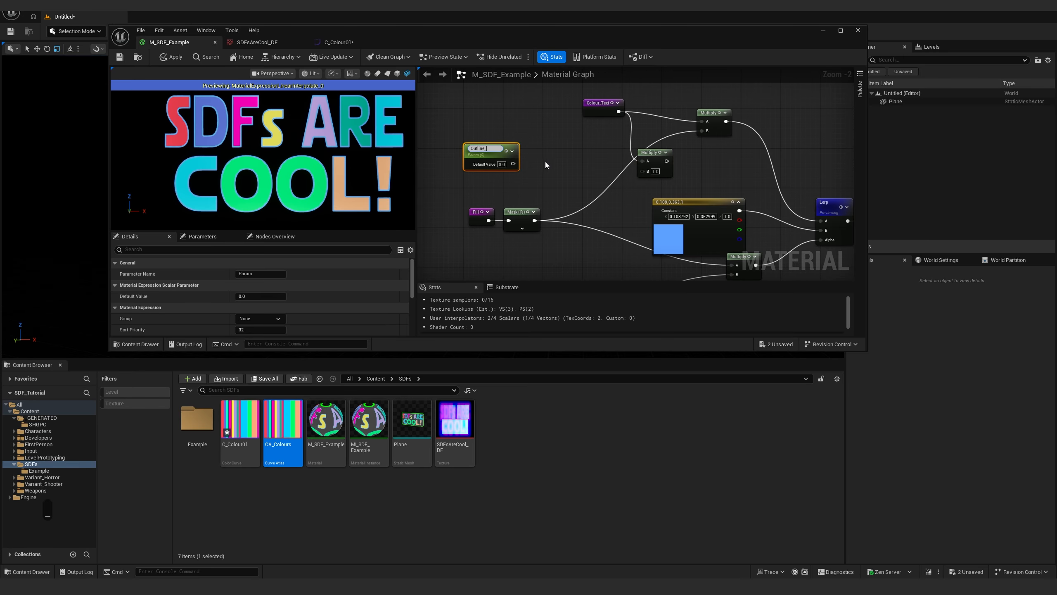
text(Brightness)
key(Return)
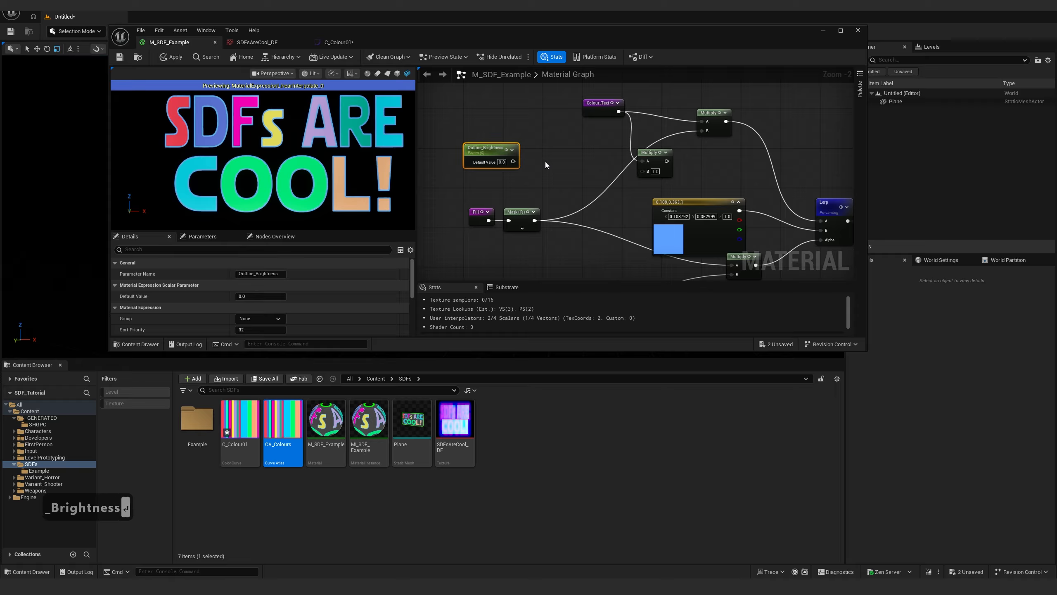
click(502, 162)
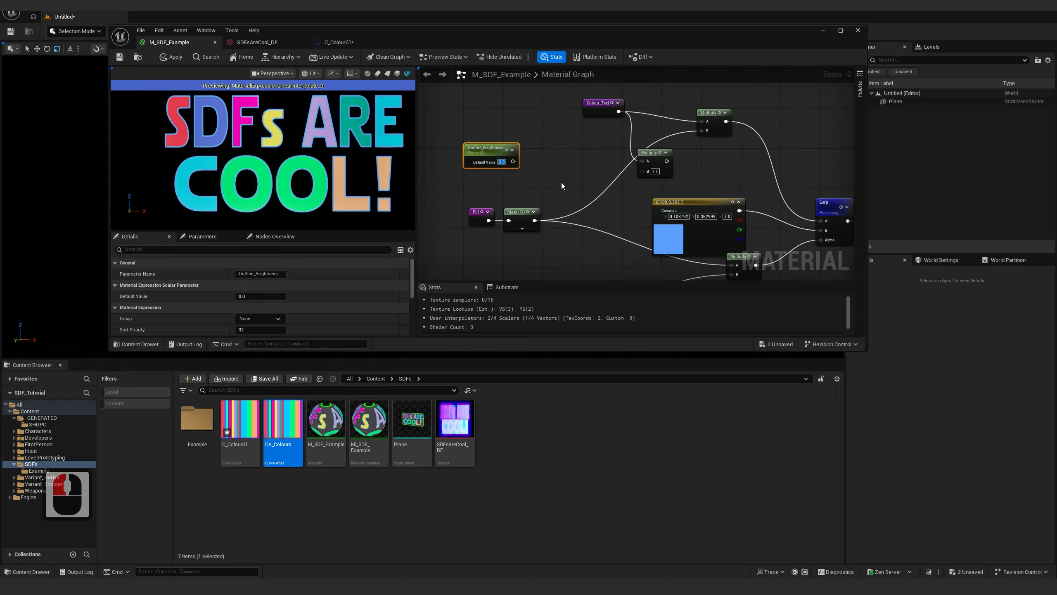
text(5)
key(Return)
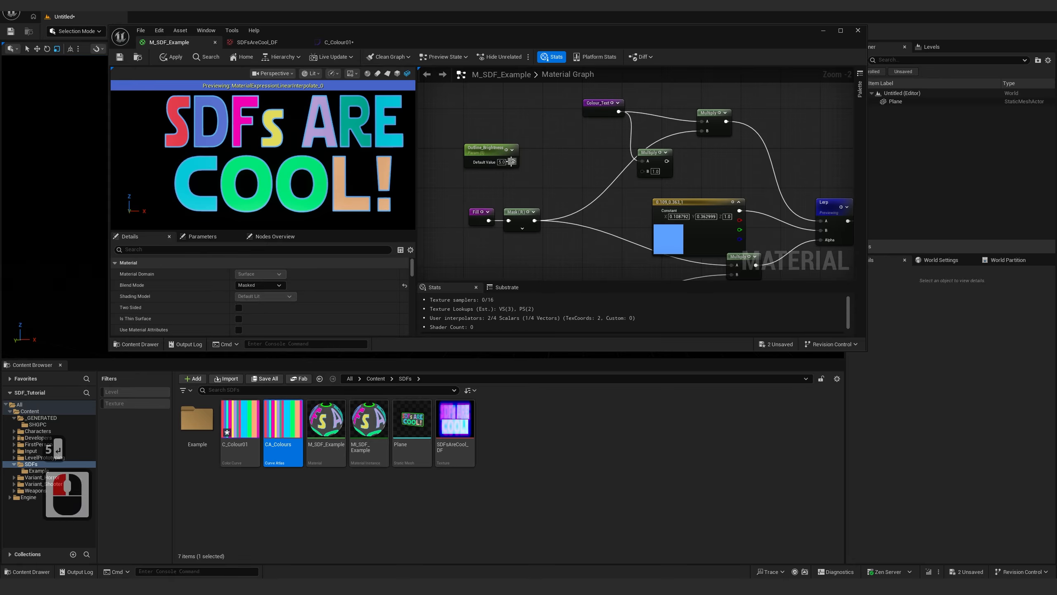
Connect the Outline_Brightness Multiply node to the Lerp's B input in place of the blue colour constant, and delete that constant
right_drag(678, 169, 578, 134)
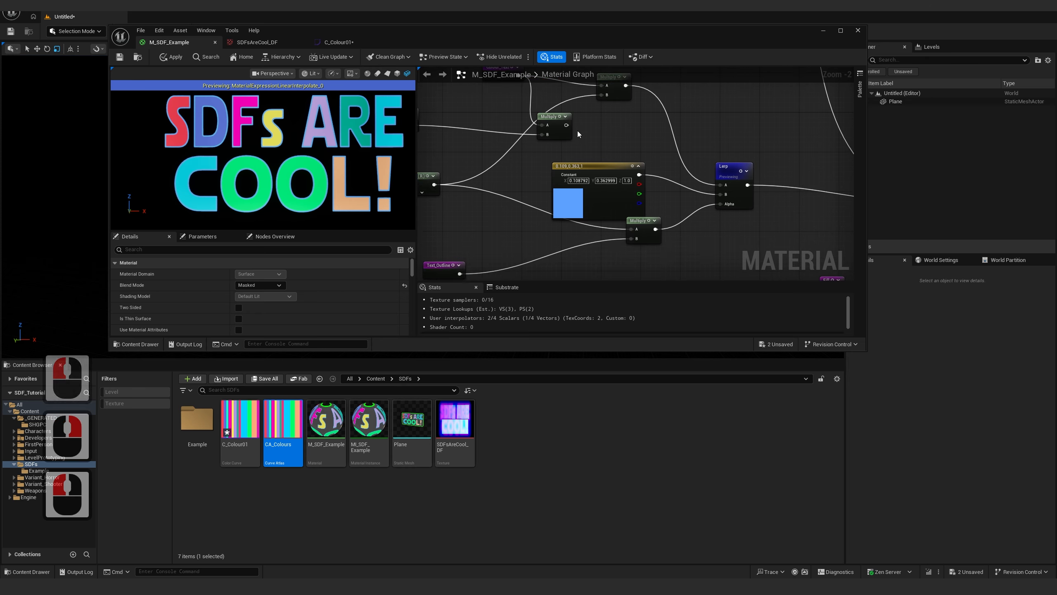
drag(567, 125, 721, 194)
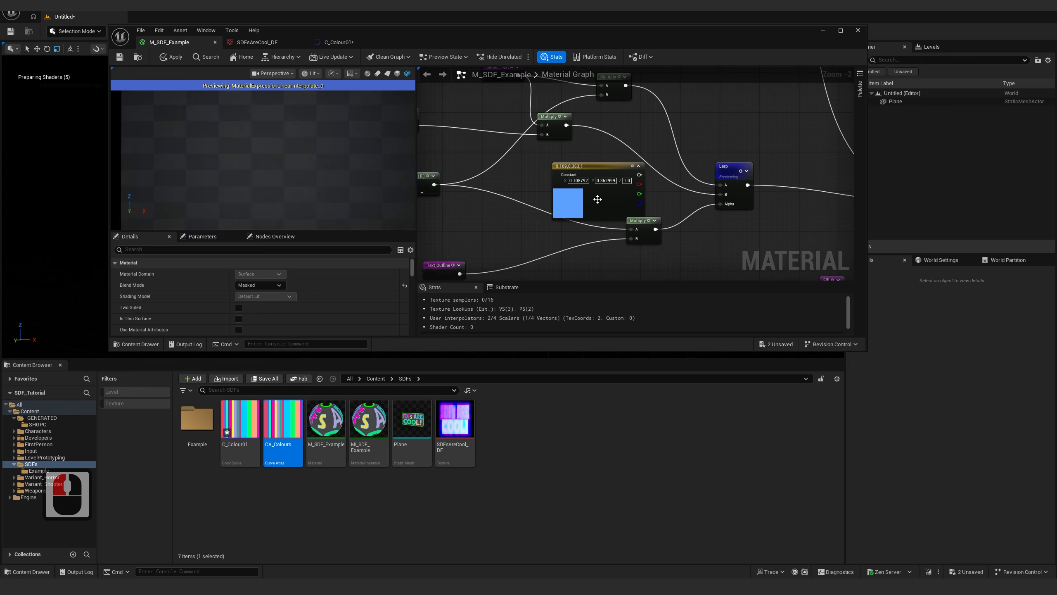
key(Delete)
Try default values of 50 and 500 for Outline_Brightness, checking the outline glow on the preview sign
right_drag(438, 170, 604, 193)
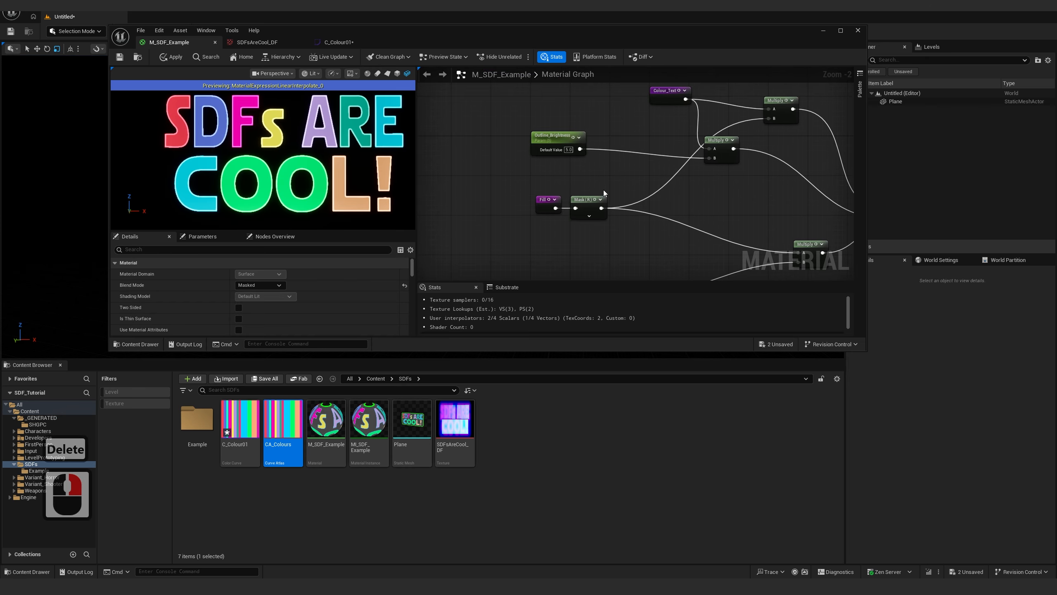
click(568, 150)
text(50)
key(Return)
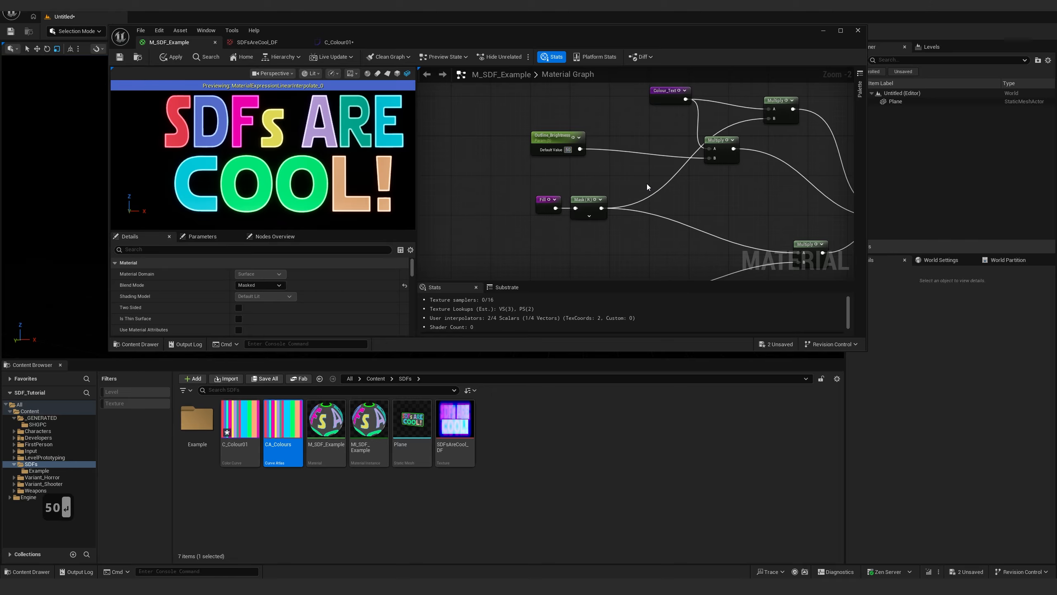
mouse_move(320, 156)
mouse_down()
mouse_move(283, 171)
mouse_move(308, 166)
mouse_up()
double_click(570, 150)
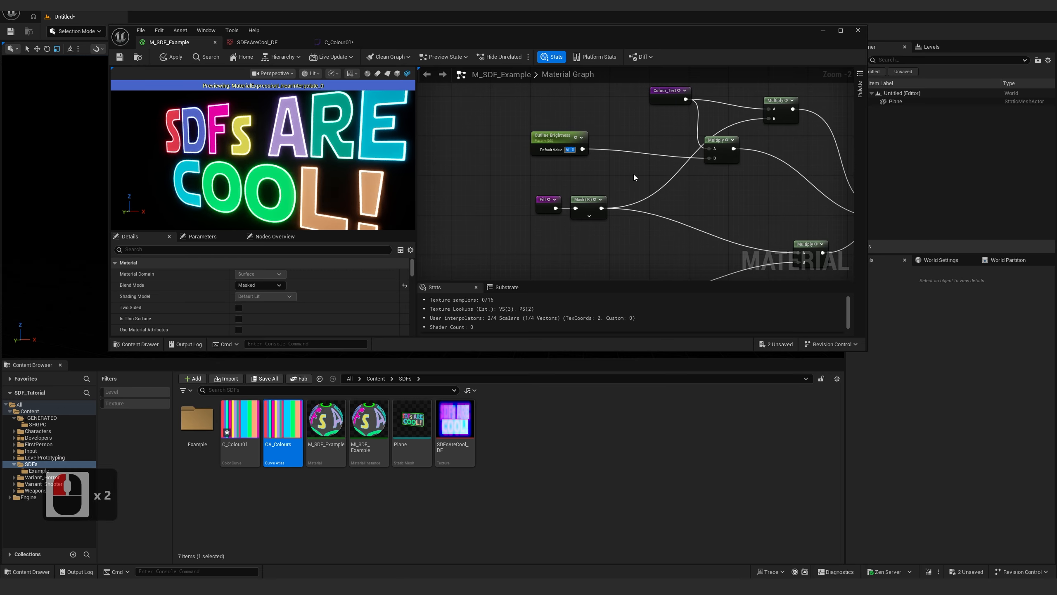
text(500)
key(Return)
mouse_move(320, 156)
mouse_down()
mouse_move(292, 163)
mouse_move(313, 166)
mouse_up()
Set the Outline_Brightness default value to 250 and save the material
double_click(571, 150)
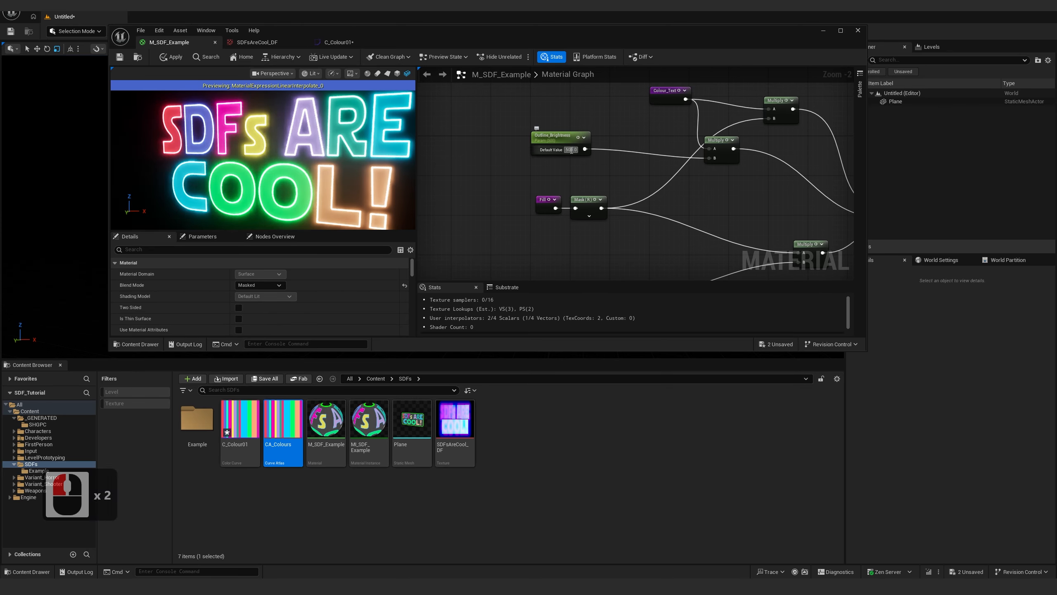
text(250)
key(Return)
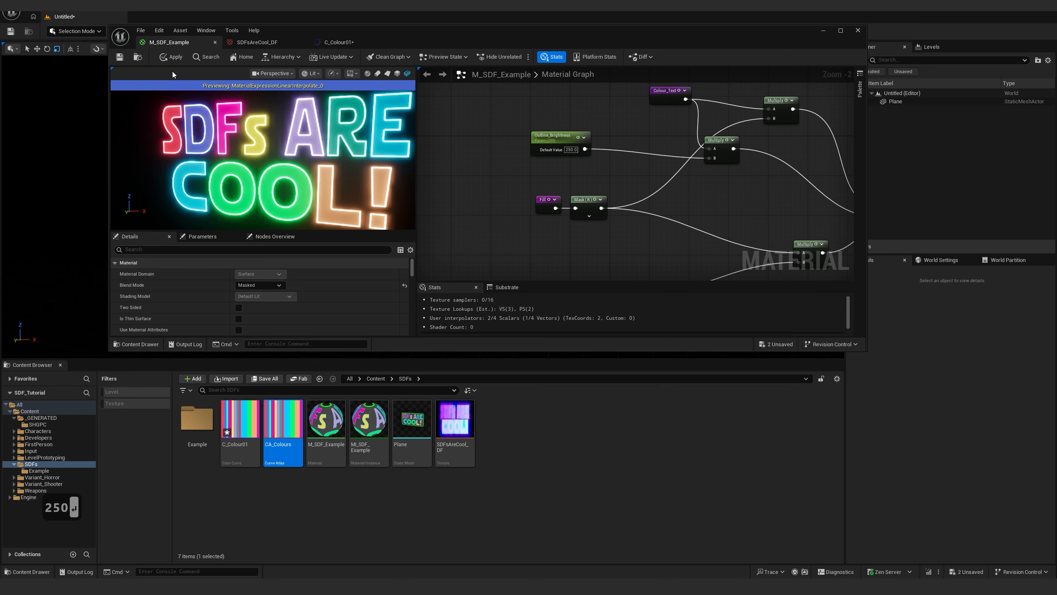
click(120, 56)
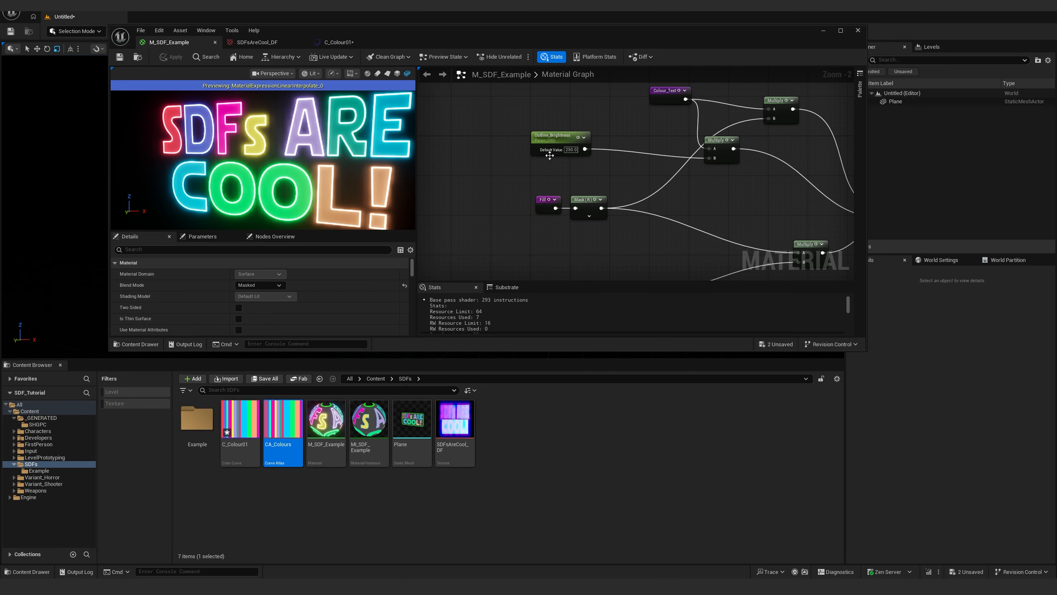
Undock the C_Colour01 curve editor and arrange it as an enlarged window below the material preview with the whole gradient in view
drag(346, 44, 365, 366)
click(188, 51)
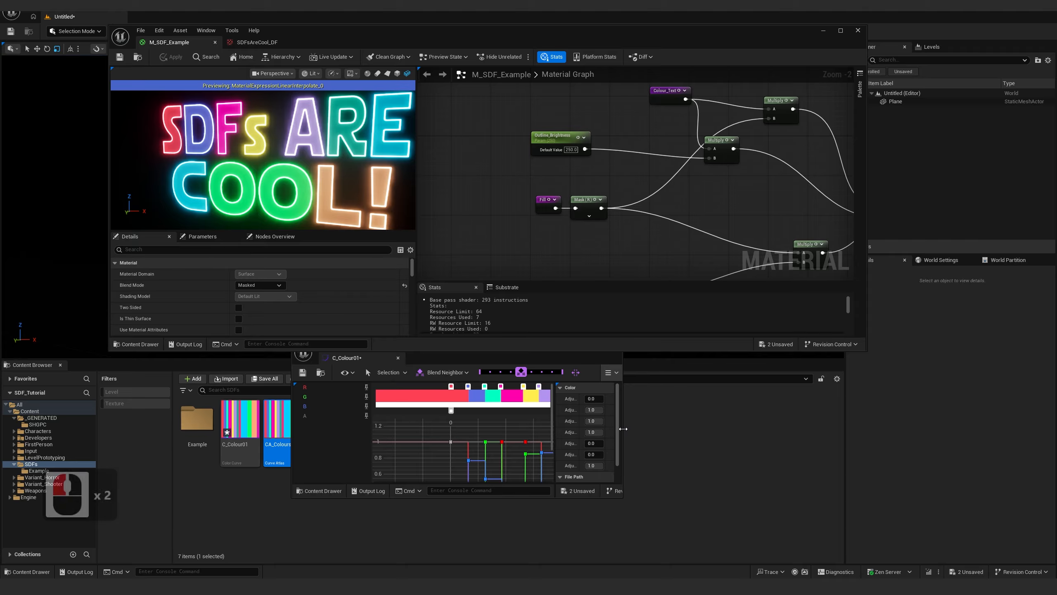
drag(623, 438, 810, 439)
drag(564, 351, 520, 301)
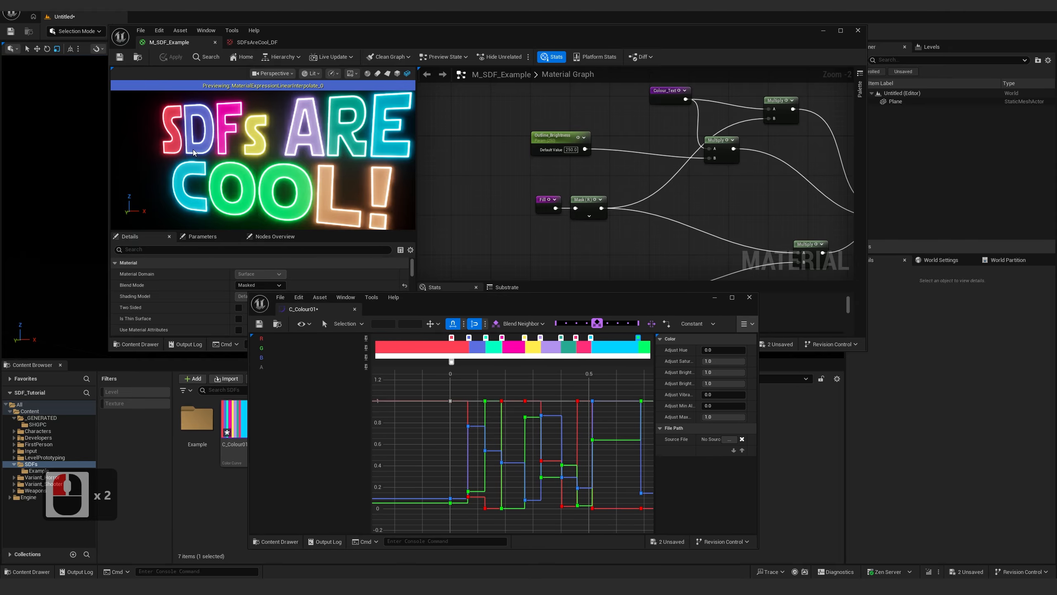
drag(193, 153, 218, 149)
click(349, 425)
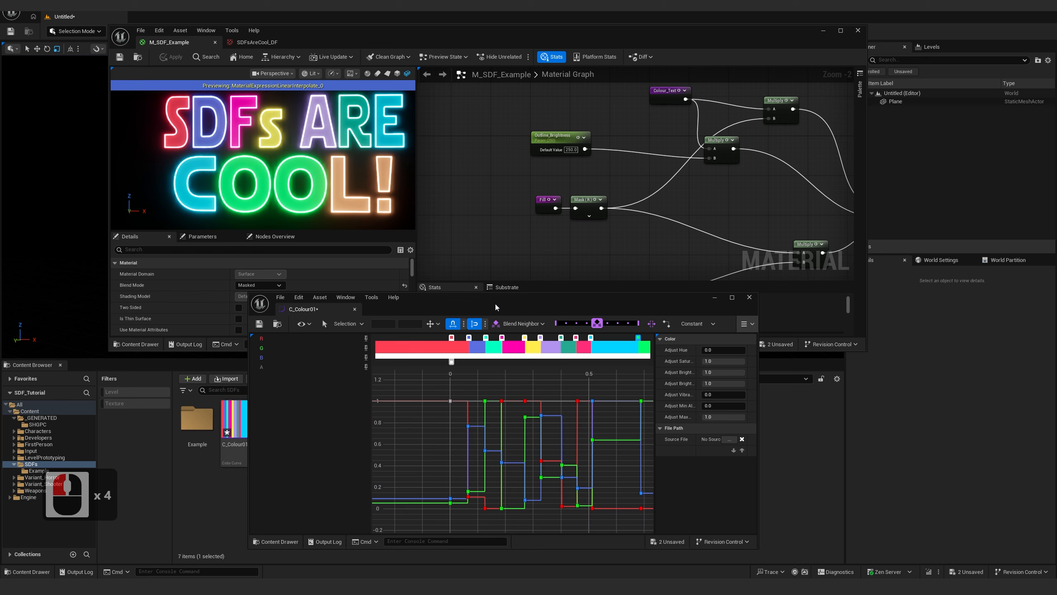
drag(495, 307, 484, 326)
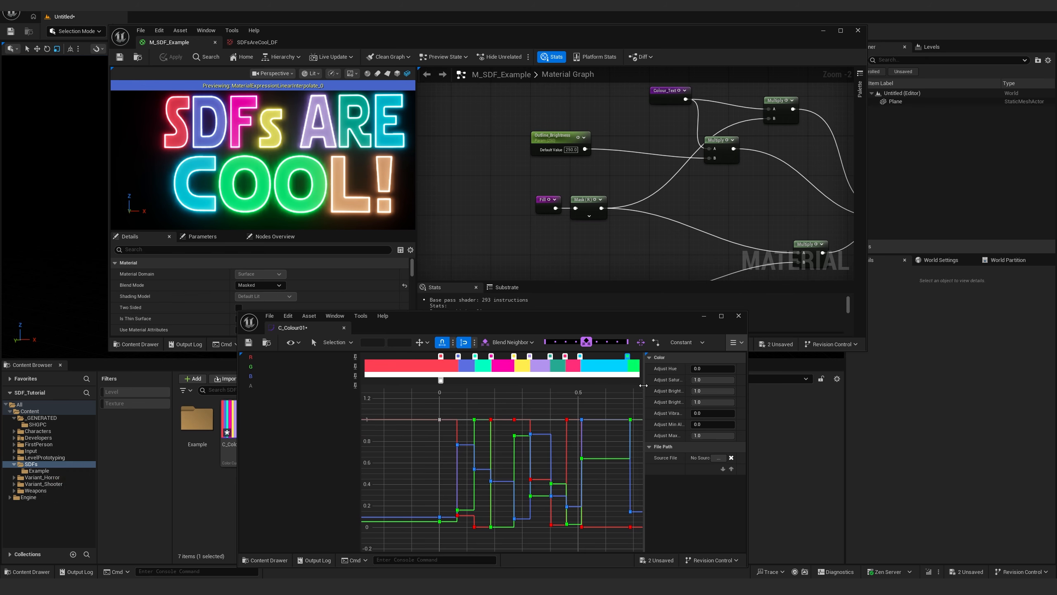
drag(643, 385, 674, 386)
right_drag(591, 393, 535, 403)
scroll(534, 395, down, 1)
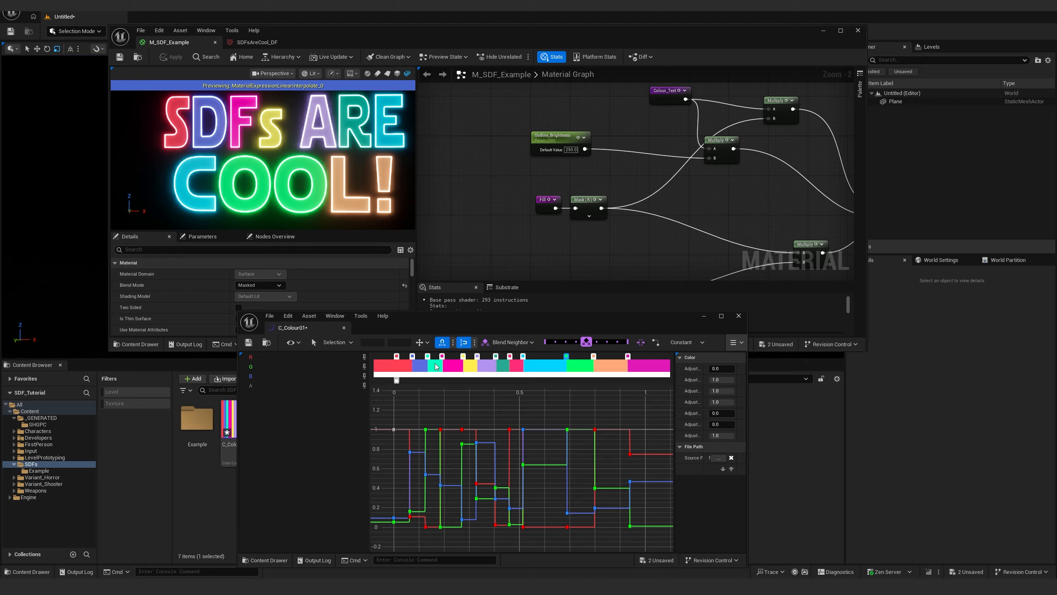
click(412, 356)
drag(409, 358, 422, 357)
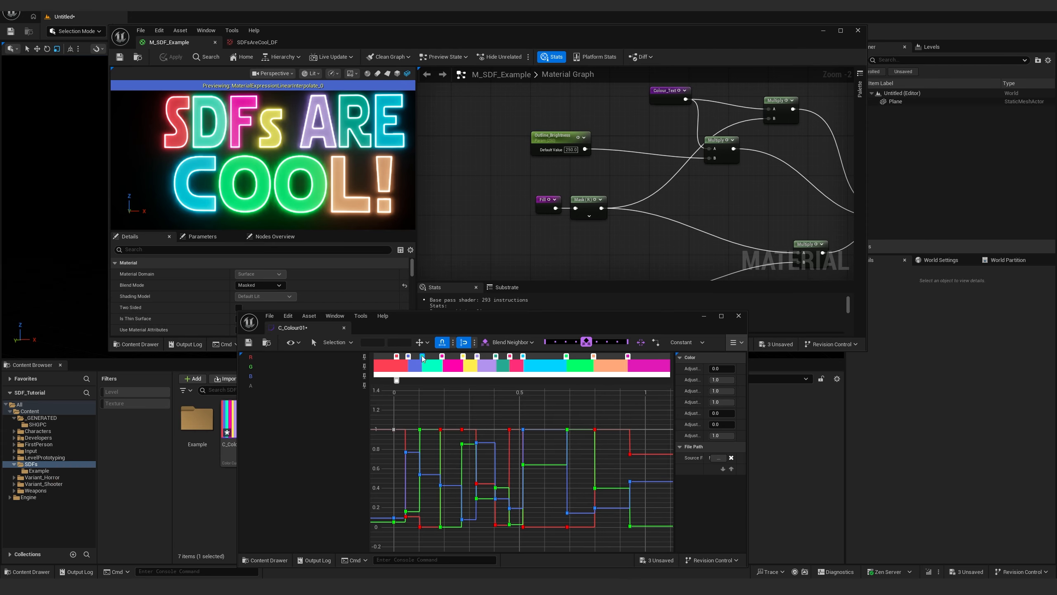
key(ctrl+z)
Space the blue, turquoise and first magenta gradient stops of C_Colour01 at about 0.07, 0.15 and 0.22
click(409, 356)
drag(410, 357, 450, 356)
click(429, 357)
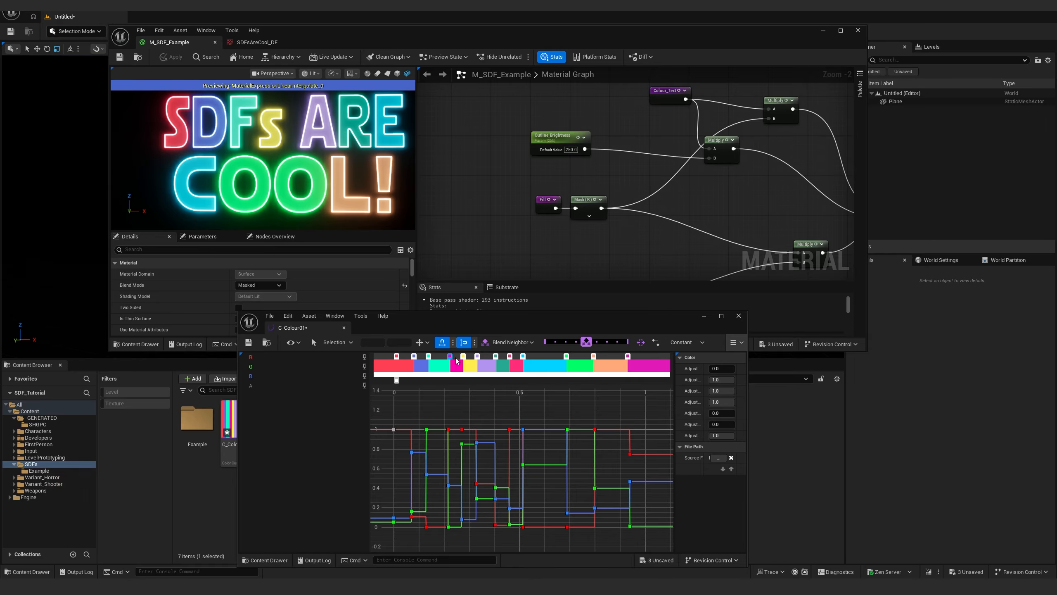
drag(430, 355, 432, 356)
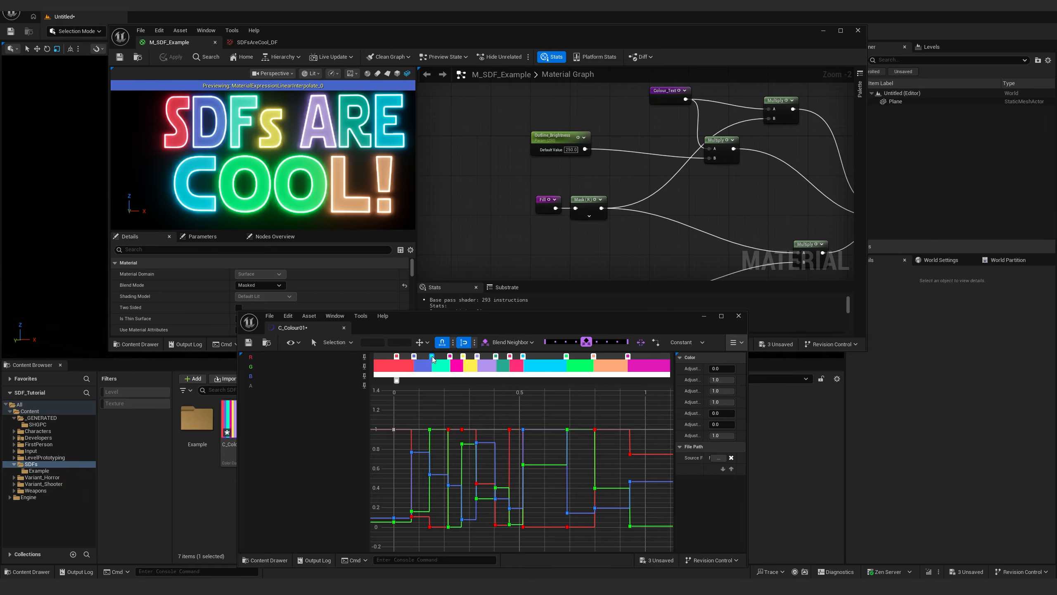
Move the cyan, red, dark teal, purple and yellow gradient stops to about 0.61, 0.55, 0.48, 0.39 and 0.31
drag(523, 356, 545, 357)
drag(509, 356, 531, 357)
drag(495, 356, 516, 357)
drag(477, 356, 506, 357)
drag(463, 357, 493, 357)
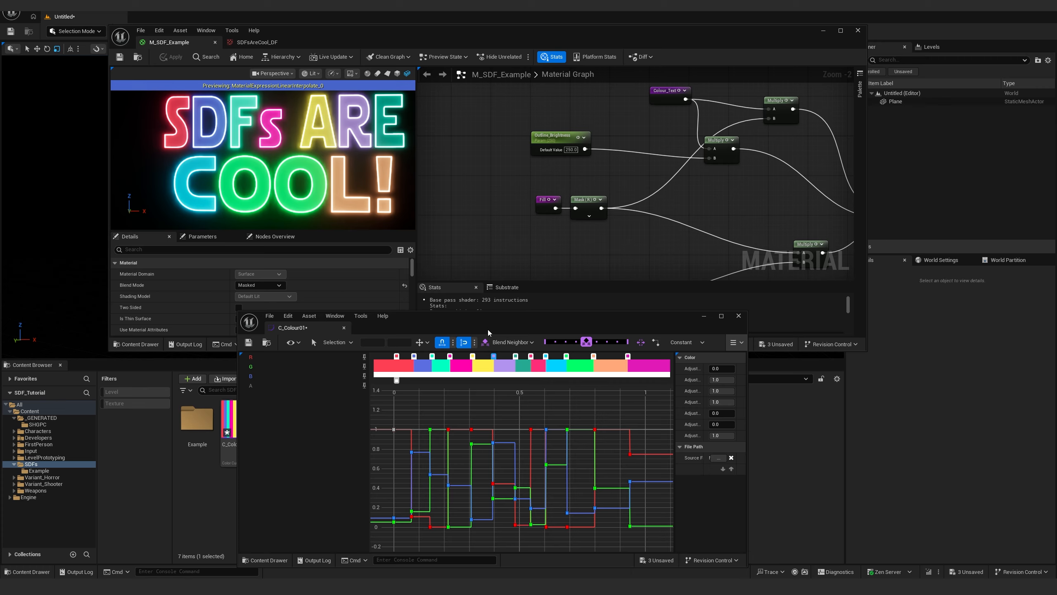
Even out the remaining spacing from the dark teal stop onward, placing the green, peach and last magenta stops at about 0.73, 0.82 and 0.9
drag(516, 357, 513, 358)
drag(546, 356, 577, 360)
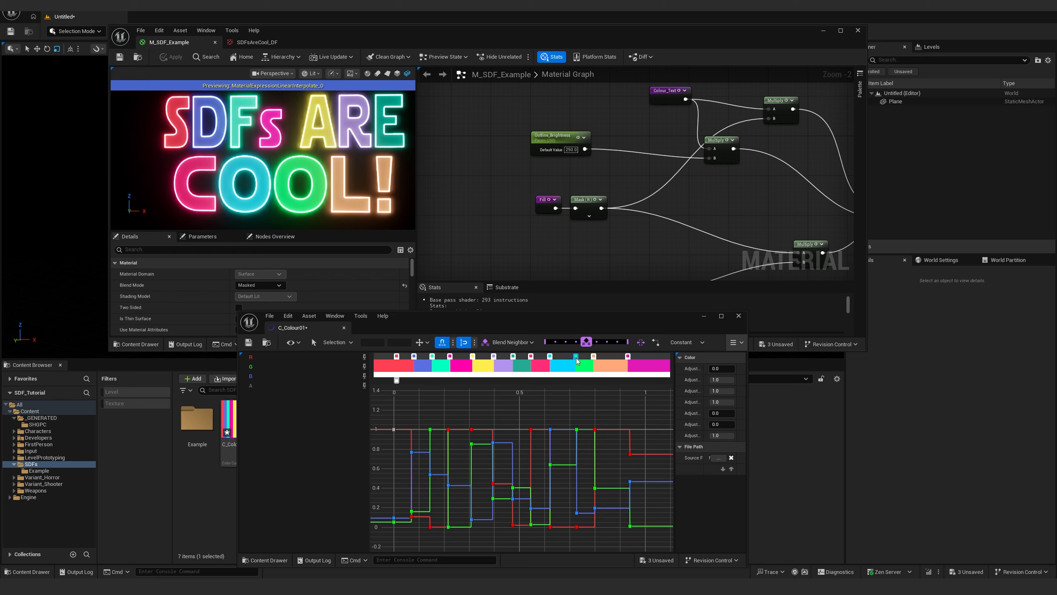
click(576, 358)
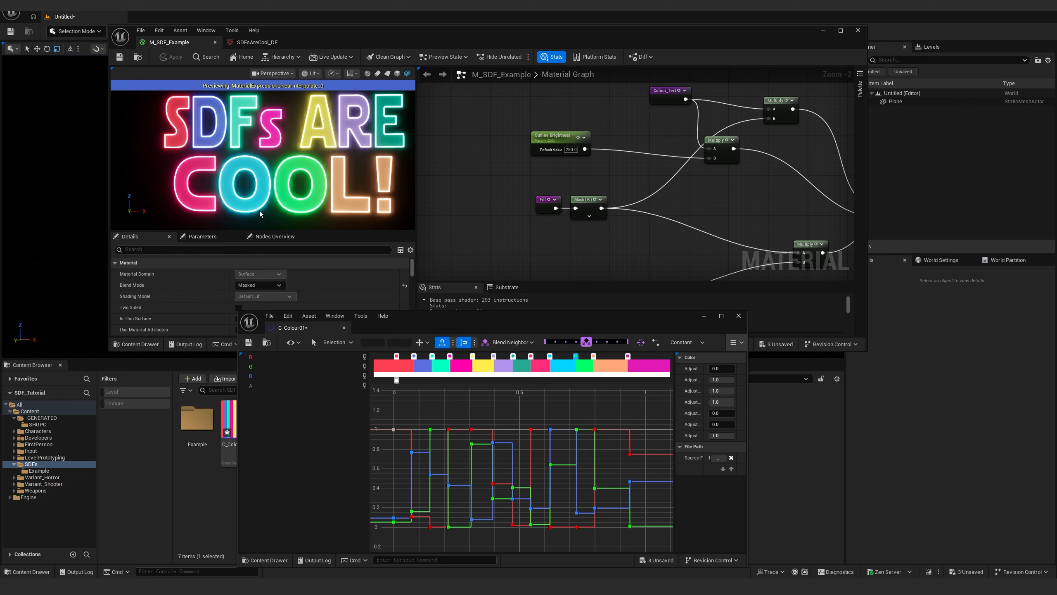
drag(594, 357, 619, 358)
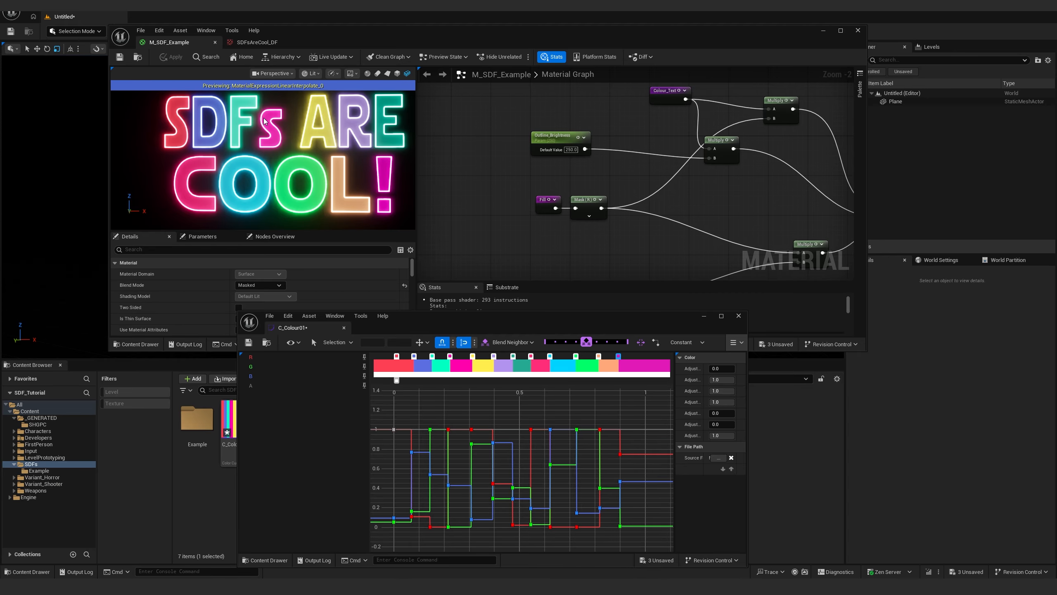
Save the C_Colour01 curve and close its editor
click(248, 342)
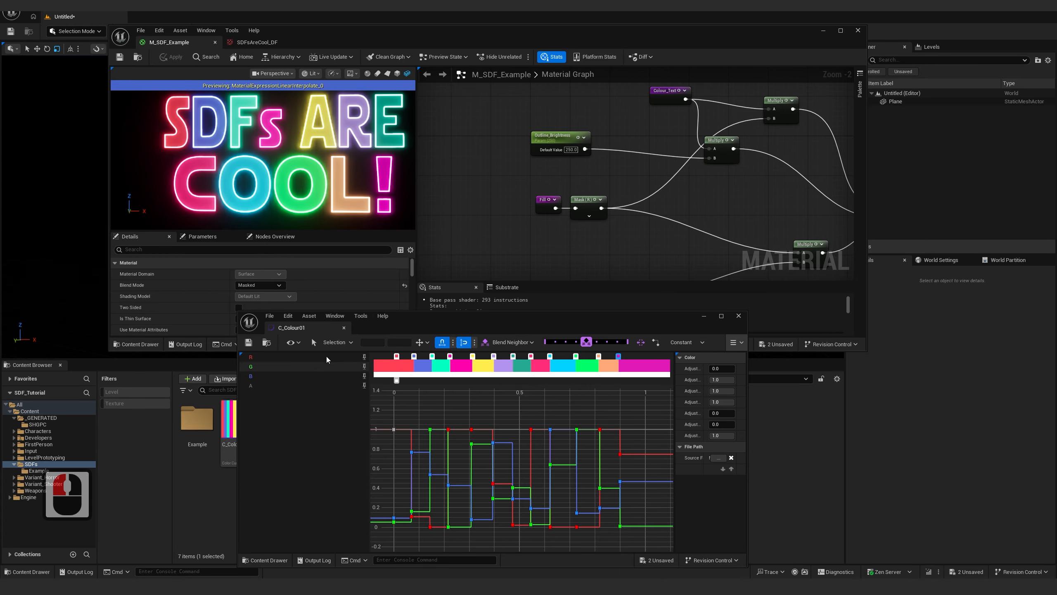
click(344, 327)
click(360, 482)
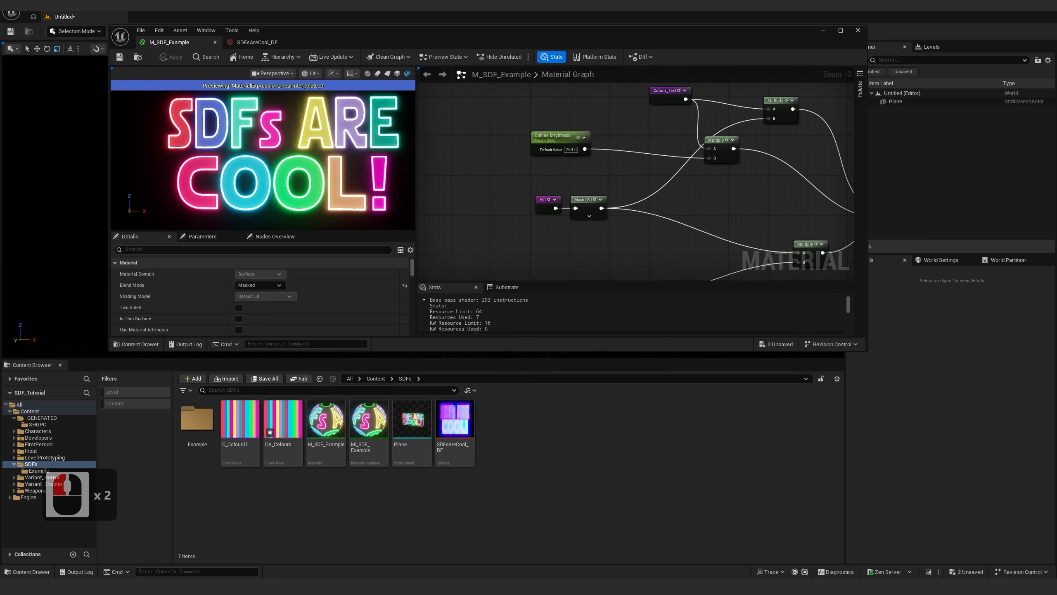
Preview the downstream Lerp whose Alpha comes from the Fill mask, and switch back to previewing the full material
scroll(296, 171, down, 2)
drag(296, 170, 313, 166)
scroll(585, 169, down, 2)
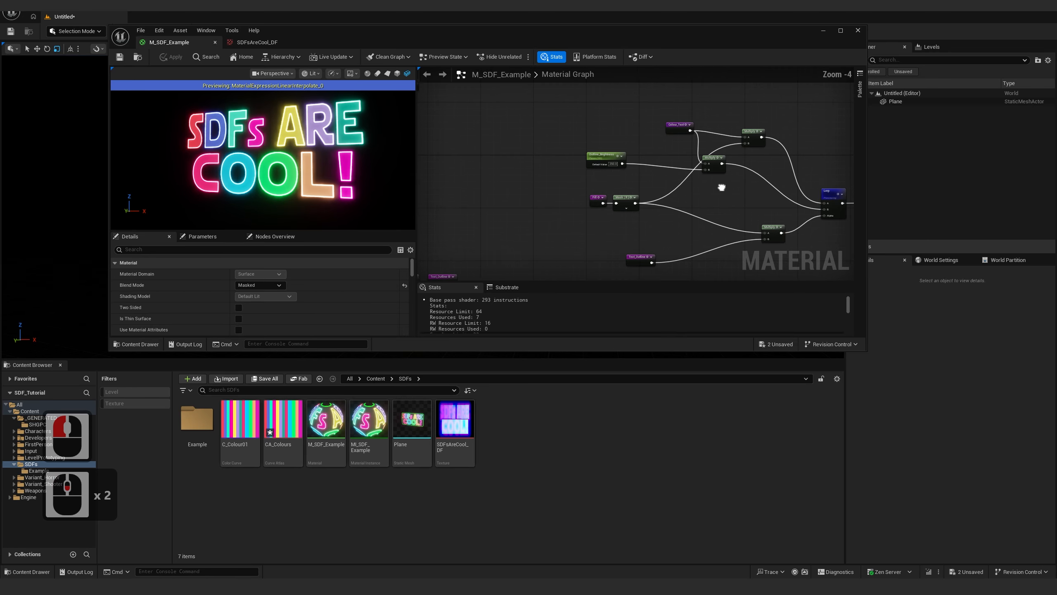
right_drag(585, 169, 522, 160)
click(777, 186)
right_drag(777, 185, 672, 173)
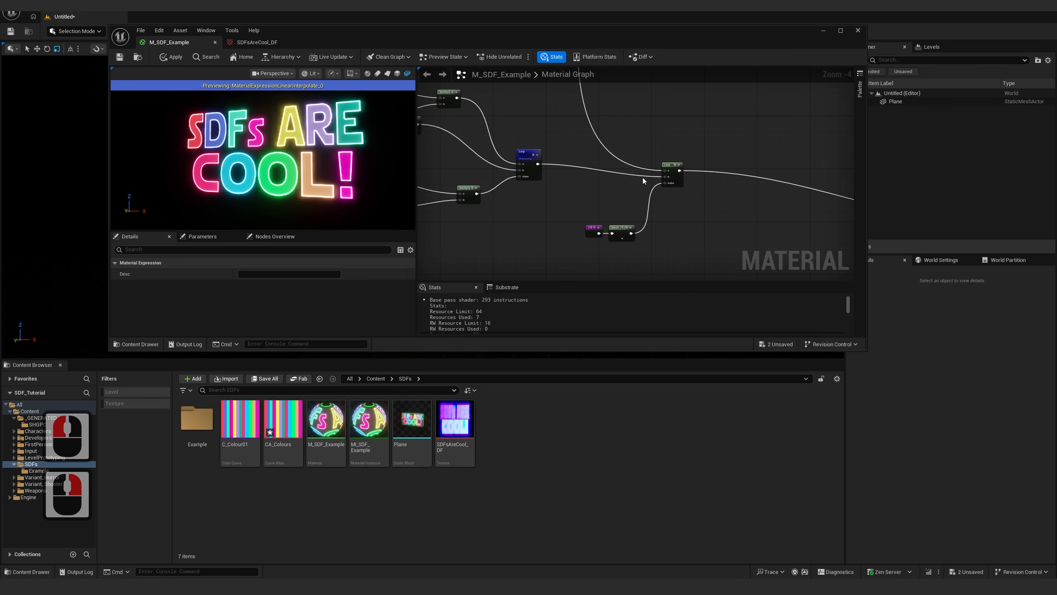
key(space)
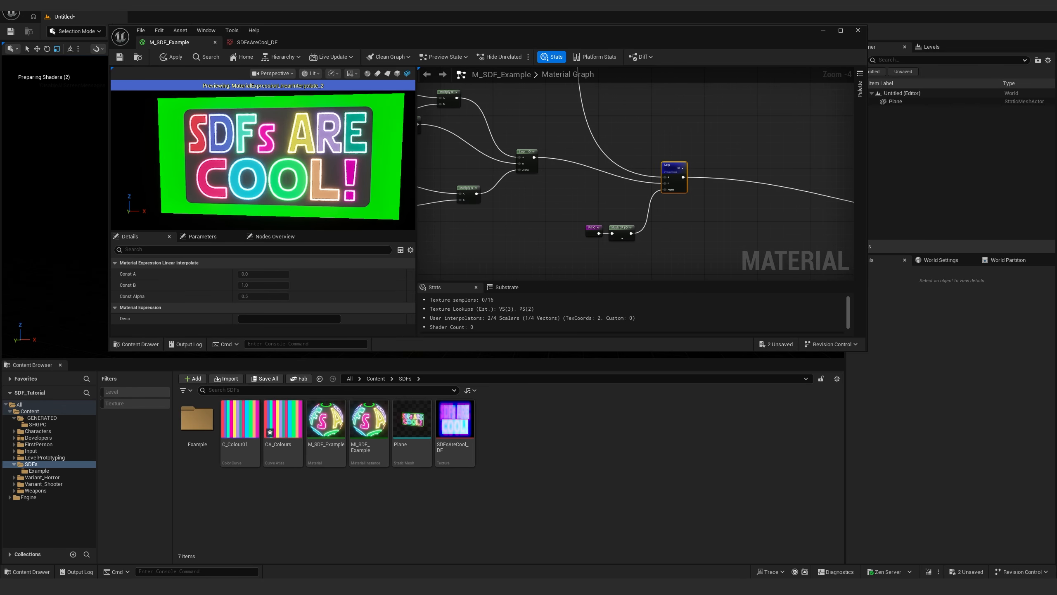
drag(343, 83, 346, 82)
key(space)
Reposition the Colour_Text and Outline_Brightness nodes to tidy the graph and save the material
scroll(703, 200, up, 2)
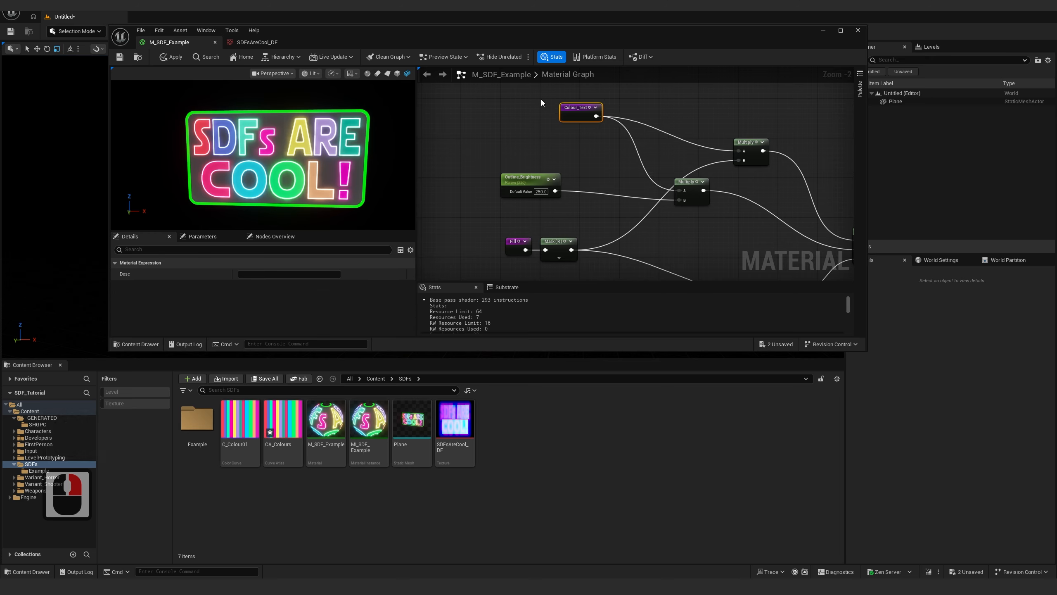
click(564, 177)
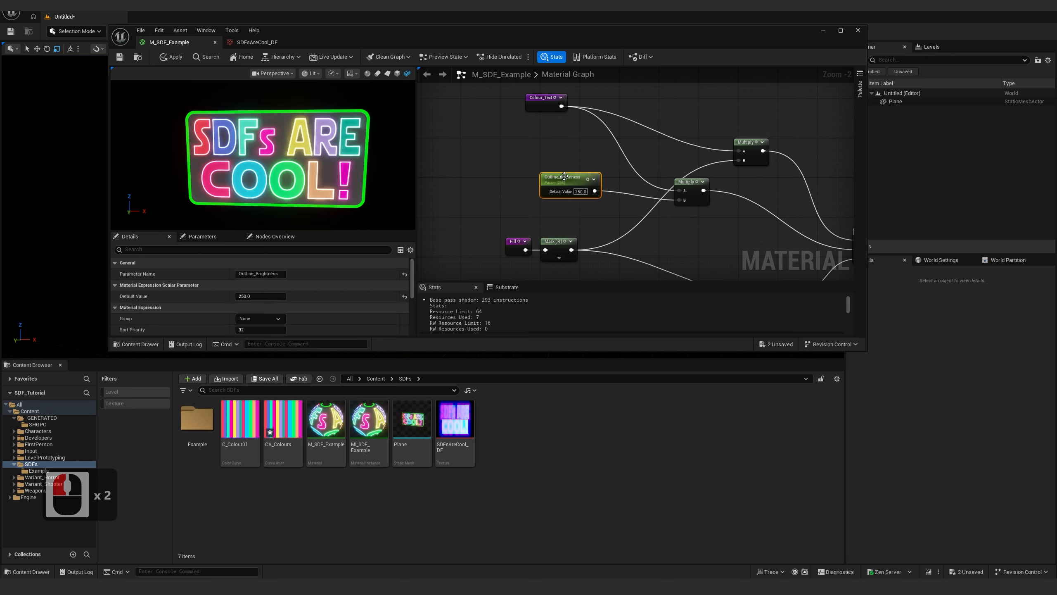
click(120, 57)
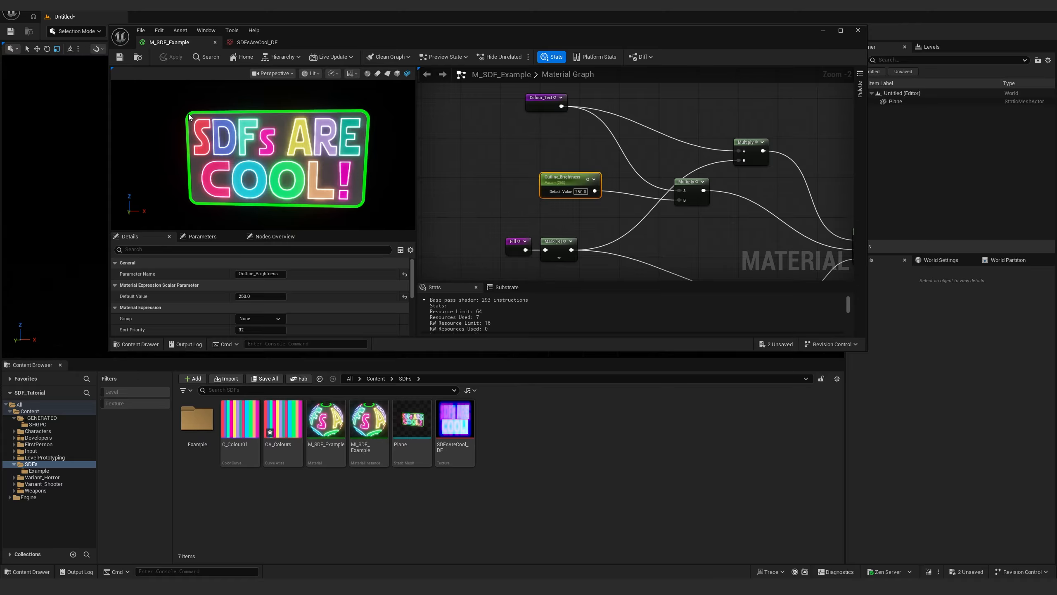
Maximise the material editor window and widen its preview viewport
double_click(412, 35)
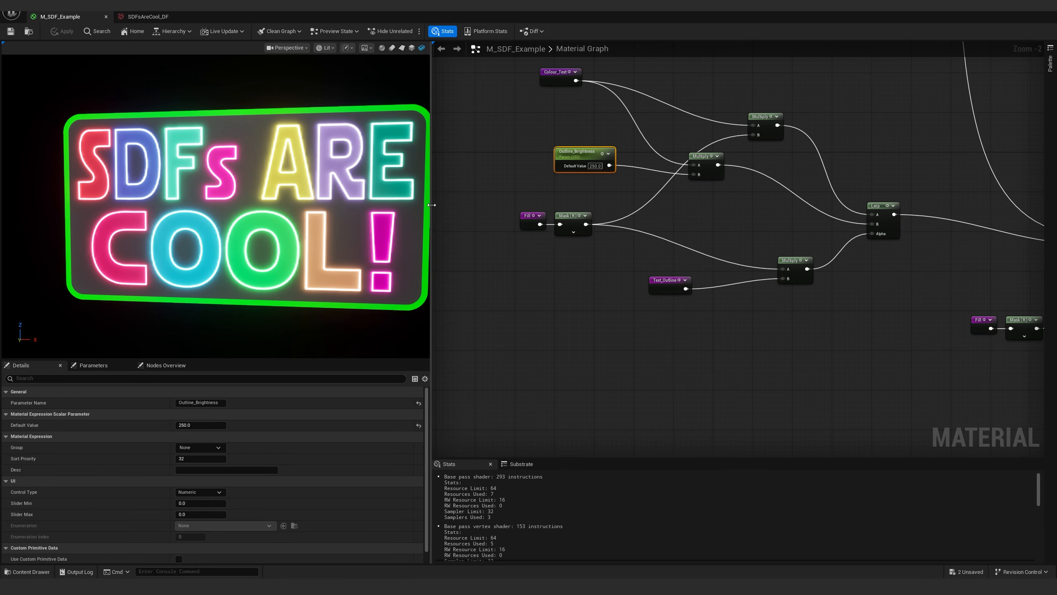
drag(431, 204, 489, 218)
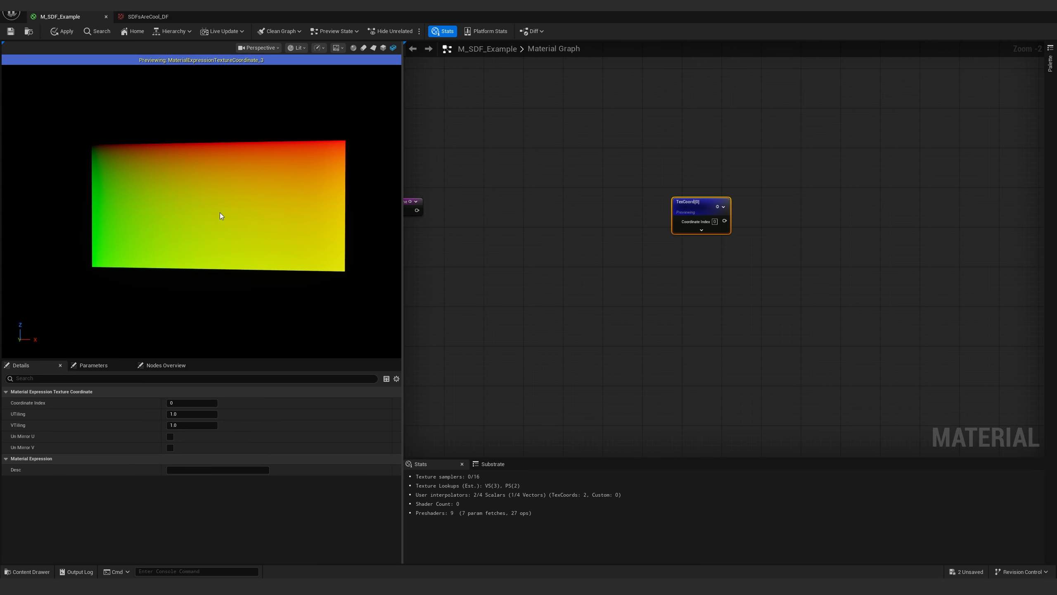
right_drag(768, 273, 653, 285)
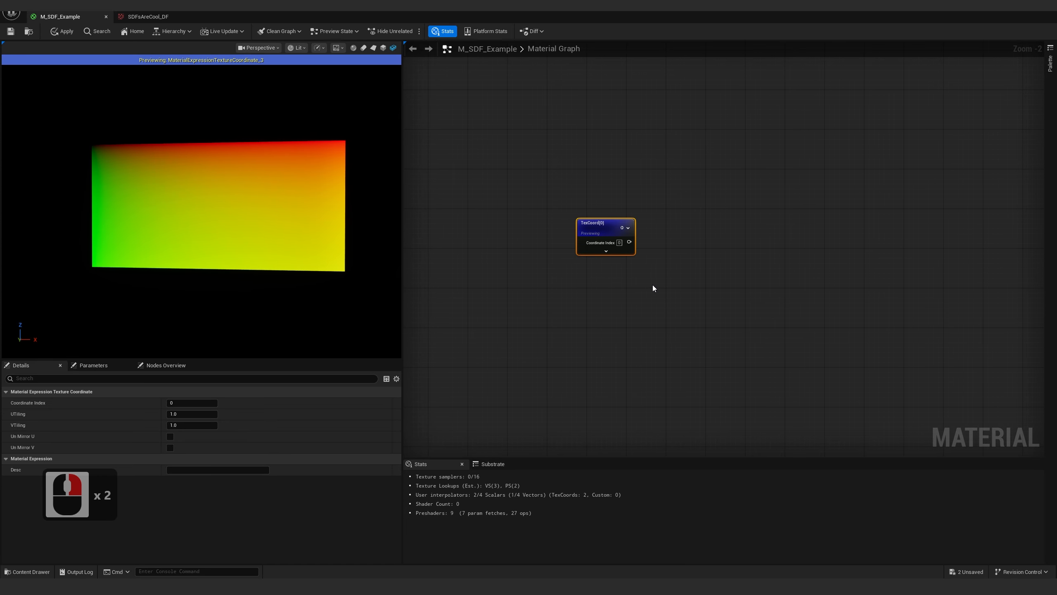
right_click(653, 285)
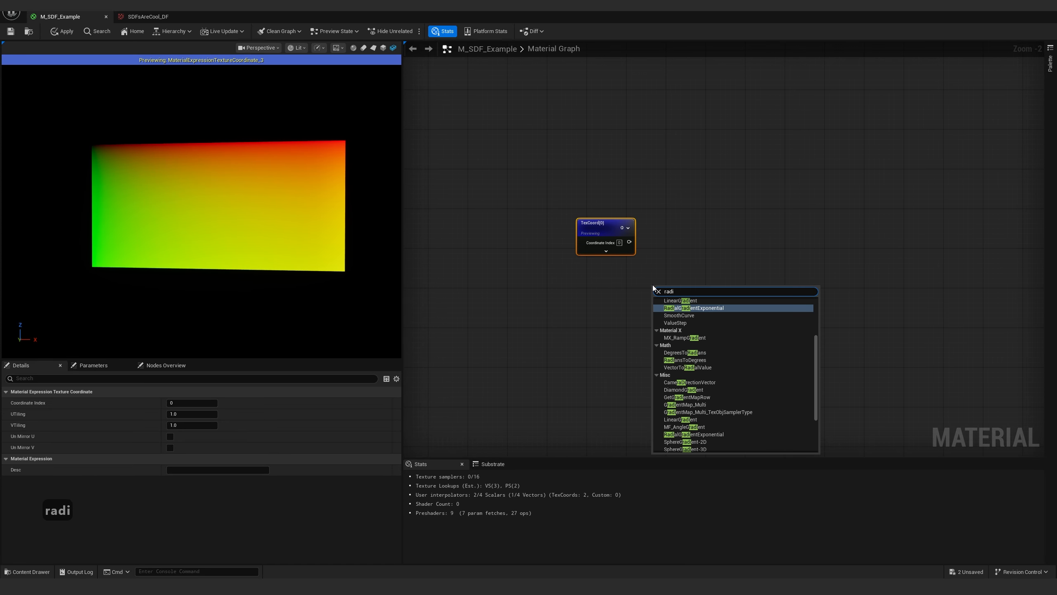
scroll(711, 330, up, 3)
click(712, 347)
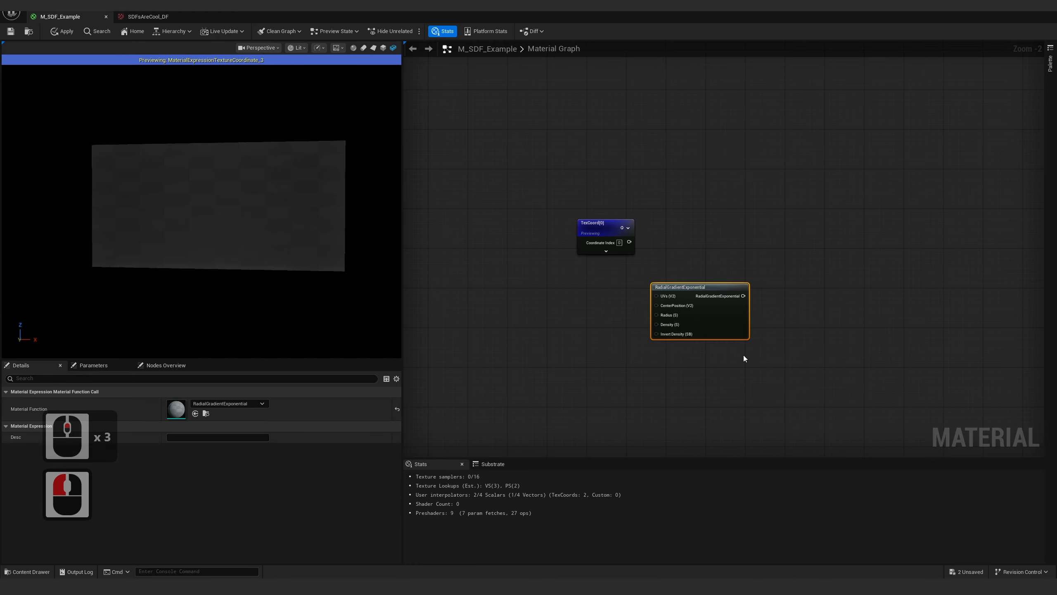
key(Delete)
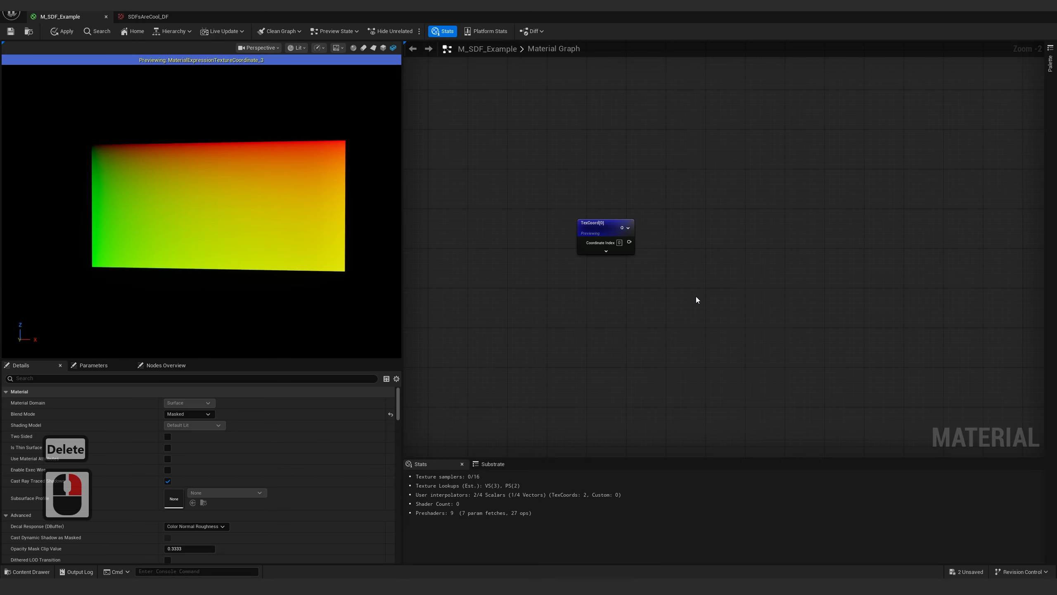
Add a VectorToRadialValue node, feed its Vector or UVs input from TexCoord, preview it and line it up with TexCoord
right_click(695, 296)
text(radia)
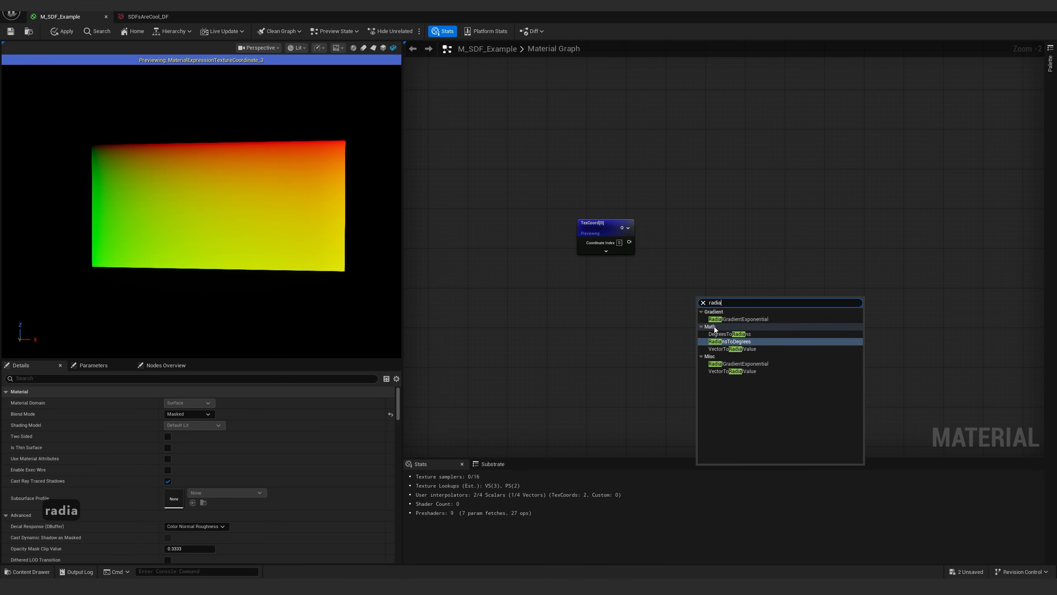
click(733, 371)
drag(704, 296, 740, 256)
drag(629, 242, 734, 266)
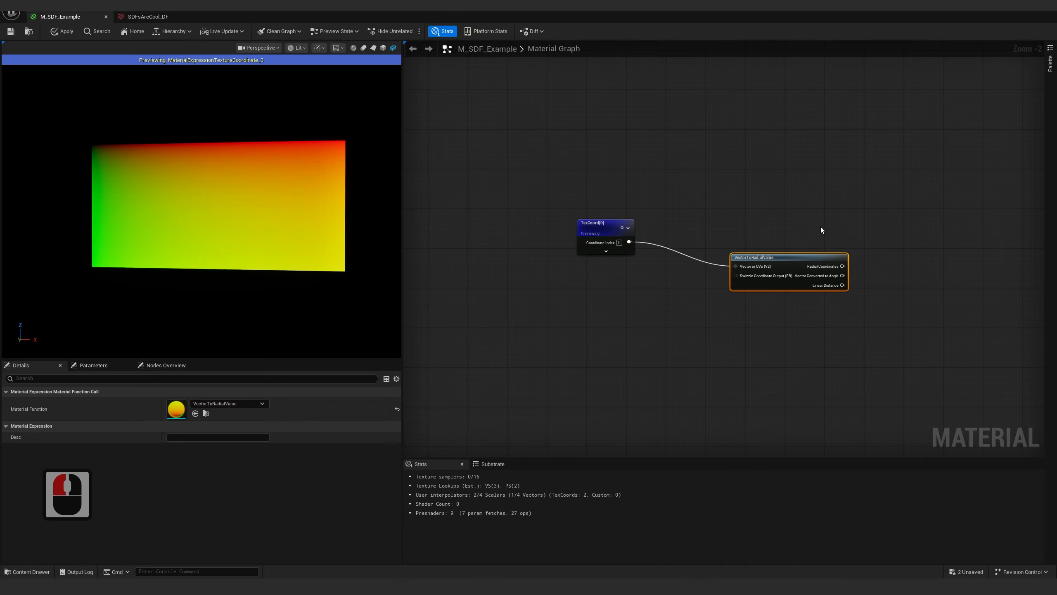
key(z)
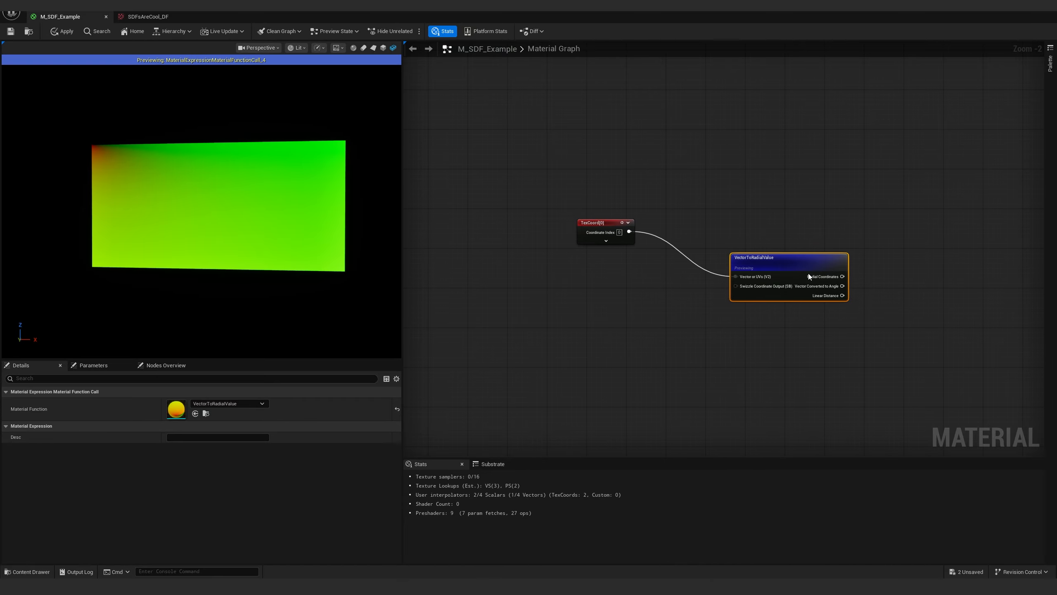
drag(807, 273, 795, 225)
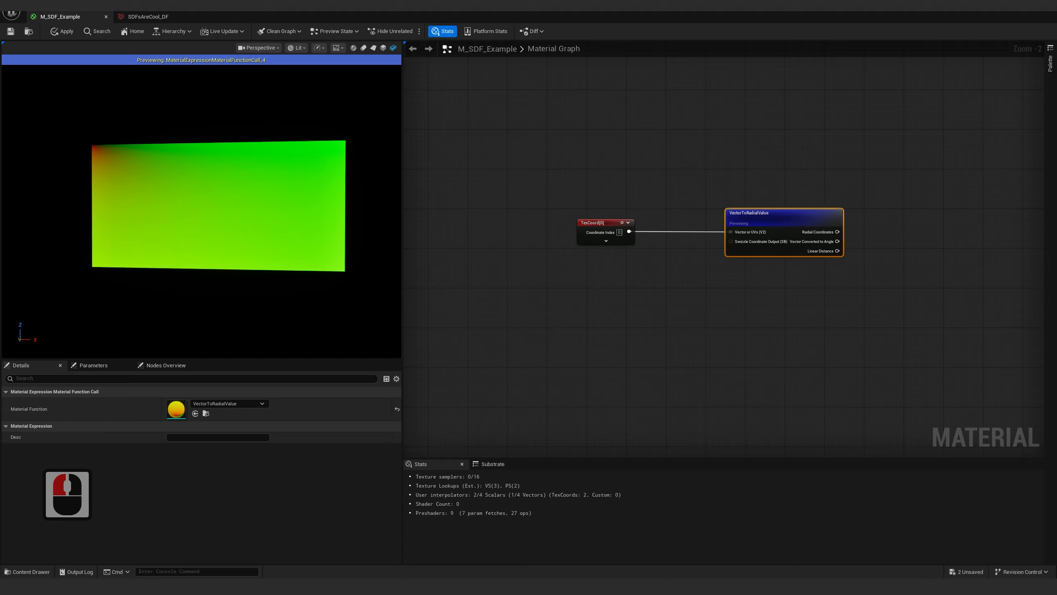
right_drag(795, 224, 642, 250)
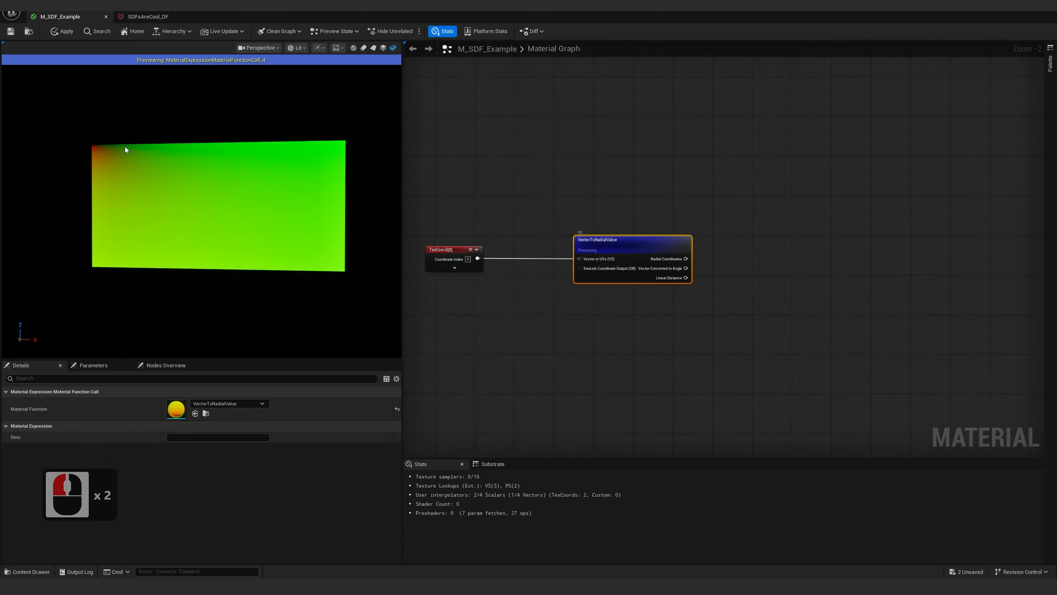
Connect an Add node to the Radial Coordinates output of VectorToRadialValue and preview it
click(718, 258)
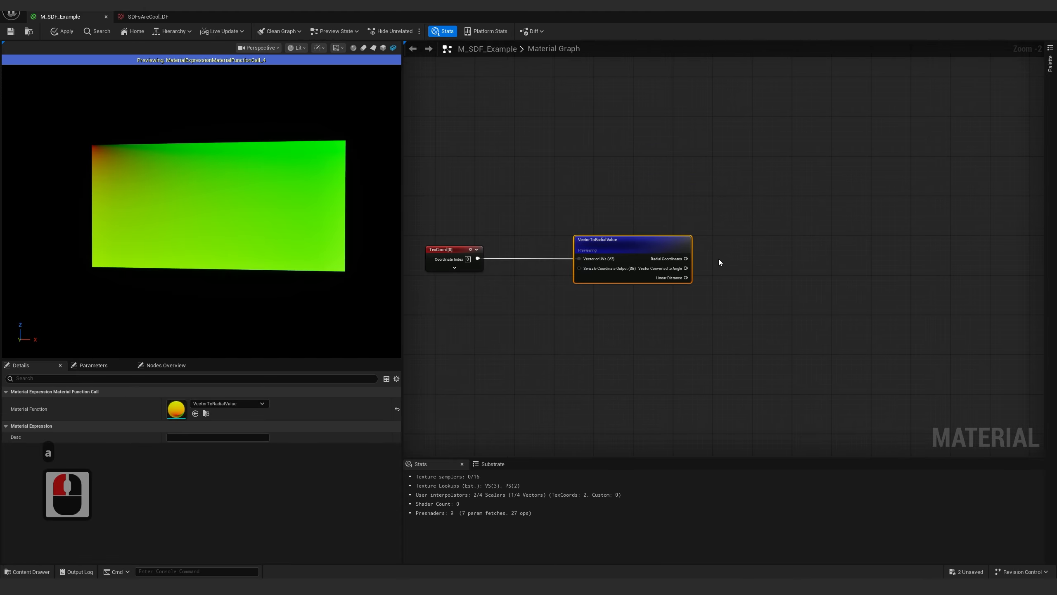
drag(685, 259, 725, 279)
drag(723, 229, 768, 314)
key(z)
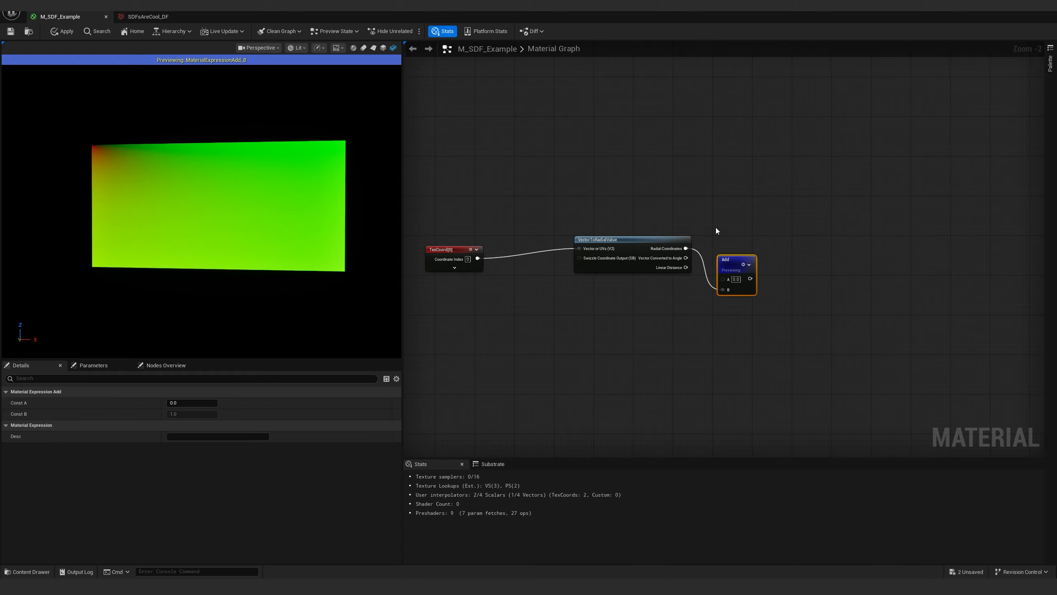
Branch a Subtract node off the TexCoord output
drag(477, 258, 518, 292)
text(s)
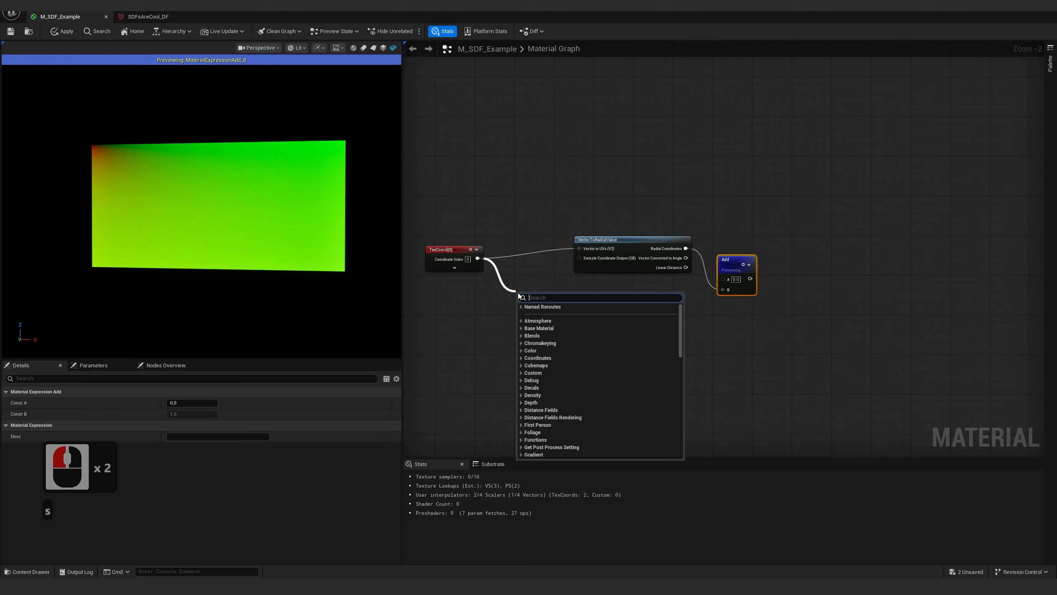
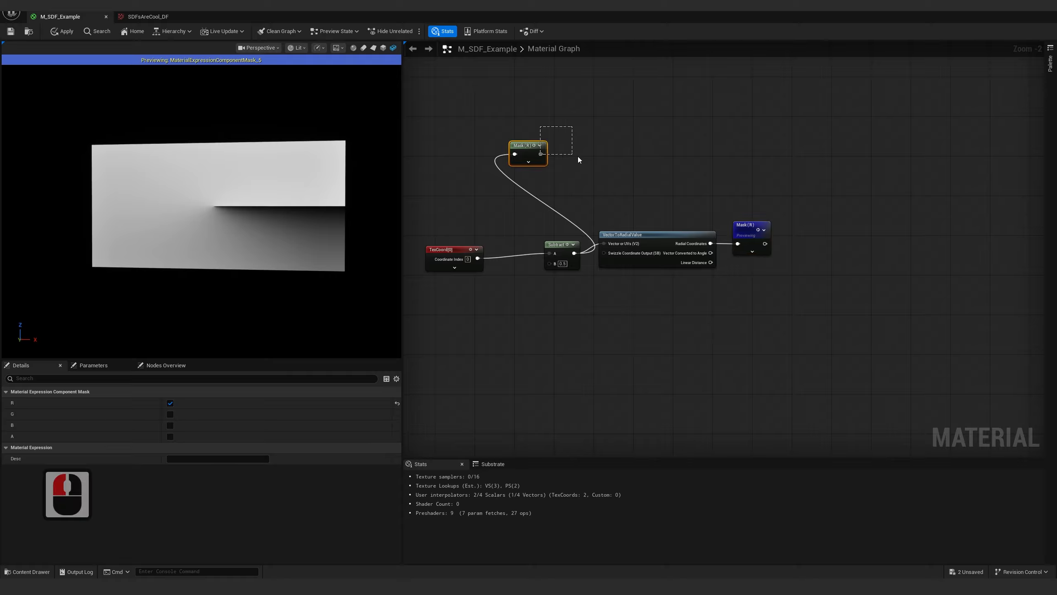
Delete the extra Mask (R) node branching off Subtract and realign the TexCoord and Subtract nodes
key(Delete)
click(459, 250)
drag(458, 251, 494, 244)
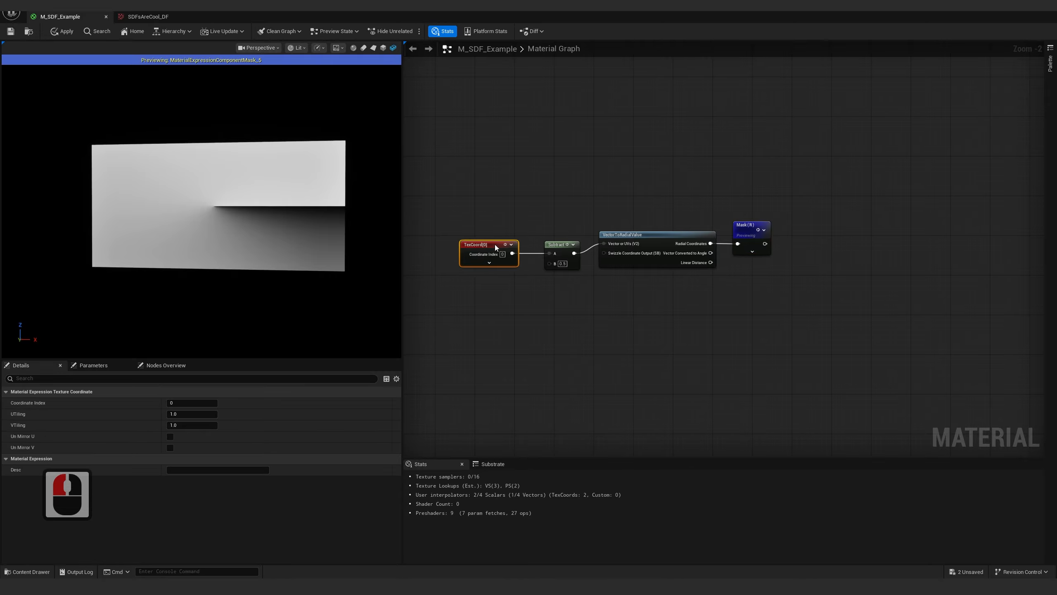
click(558, 243)
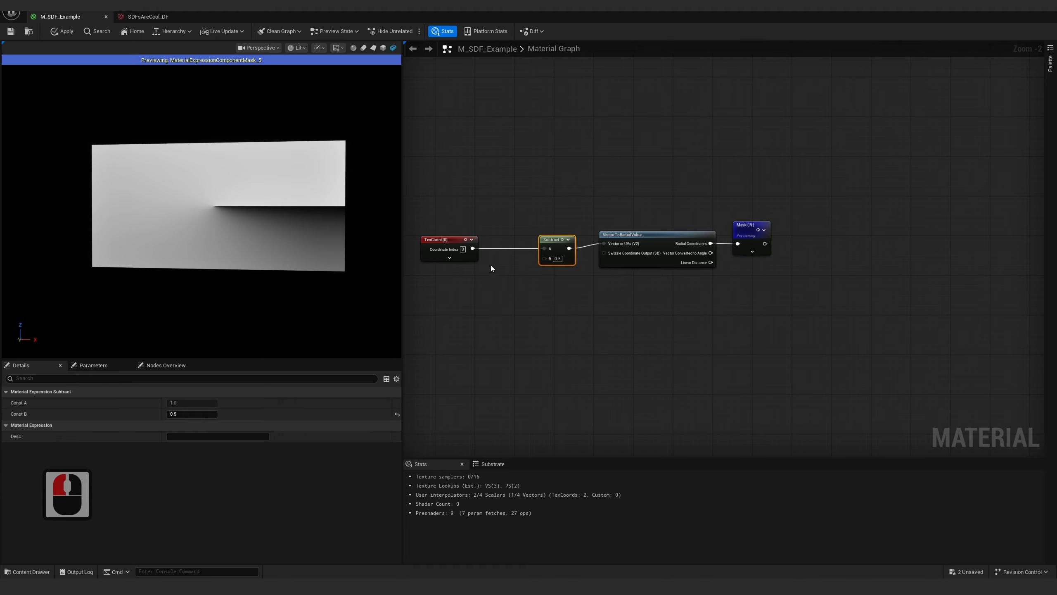
right_drag(491, 264, 577, 258)
click(509, 235)
right_drag(509, 235, 366, 220)
Add a Multiply node after the Mask (R) output, set its B value to 12 and preview it
drag(708, 223, 758, 275)
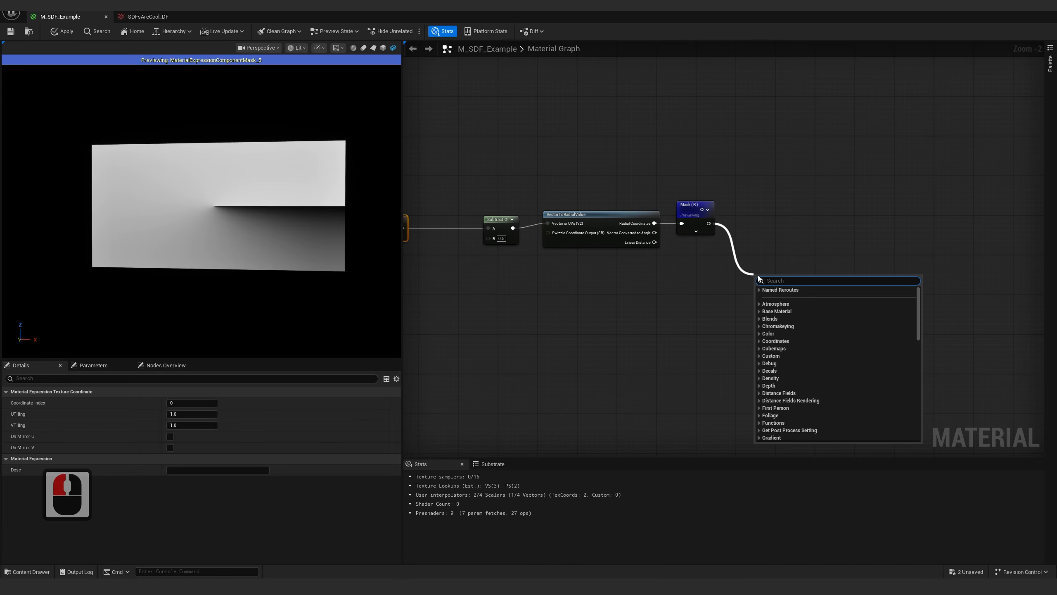
text(*)
key(Return)
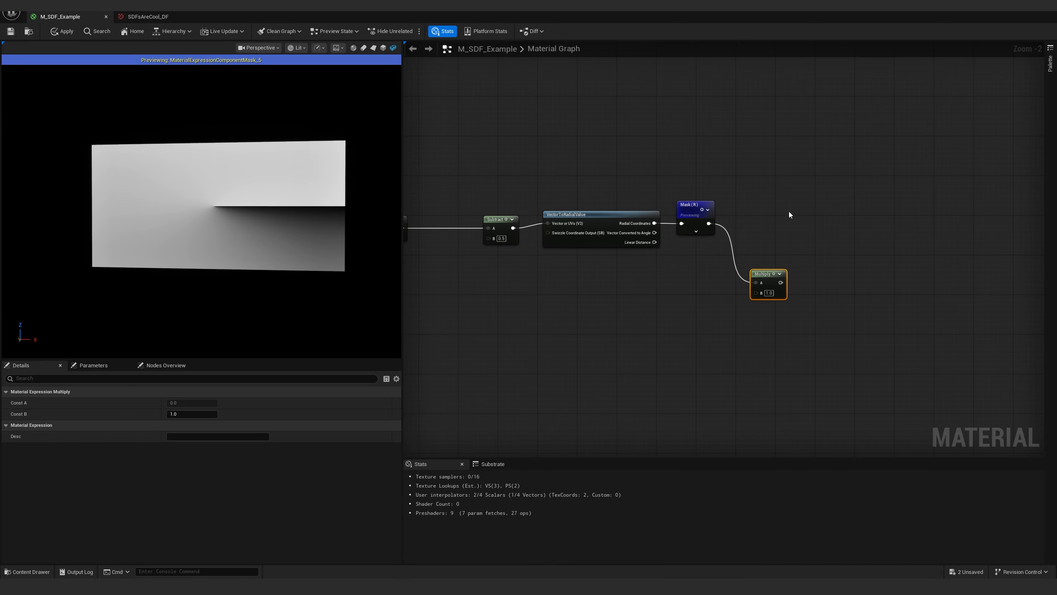
drag(763, 249, 804, 333)
double_click(769, 294)
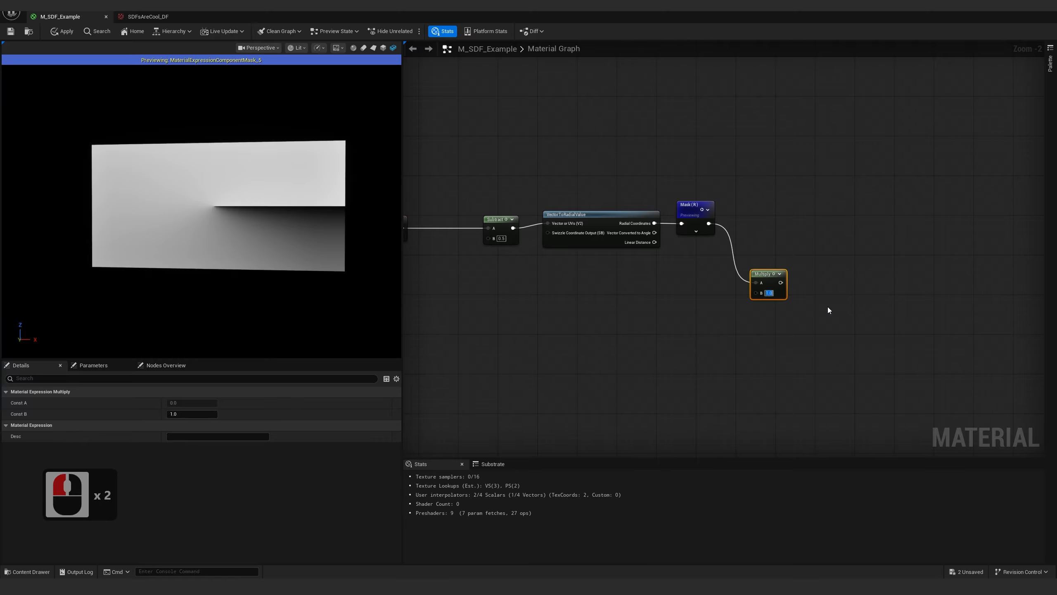
text(12)
key(Return)
drag(758, 258, 818, 329)
key(z)
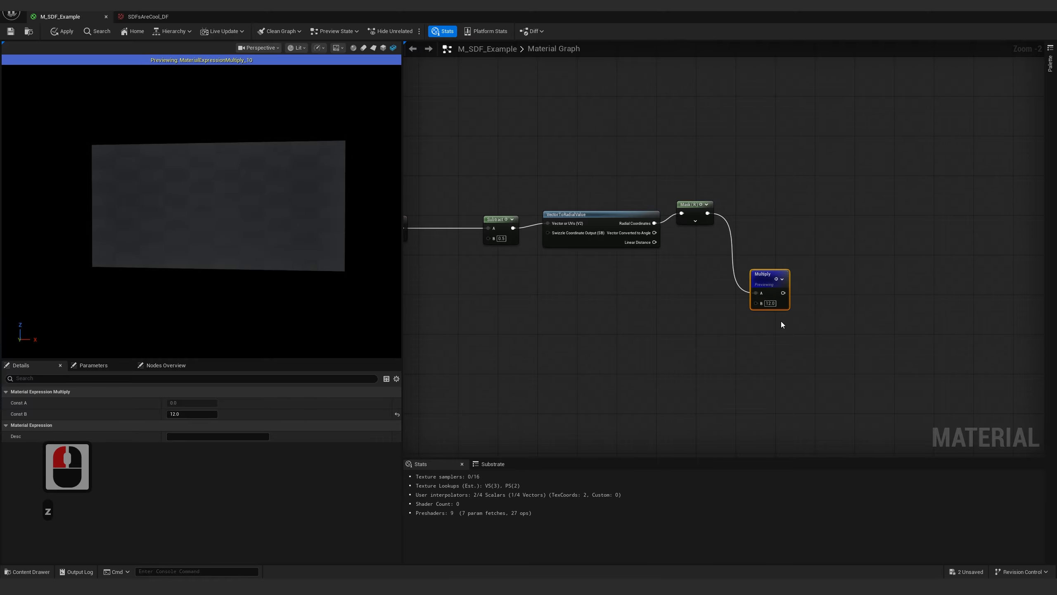
Add a Floor node fed by the Multiply output
right_click(787, 295)
scroll(703, 313, down, 2)
scroll(616, 293, down, 1)
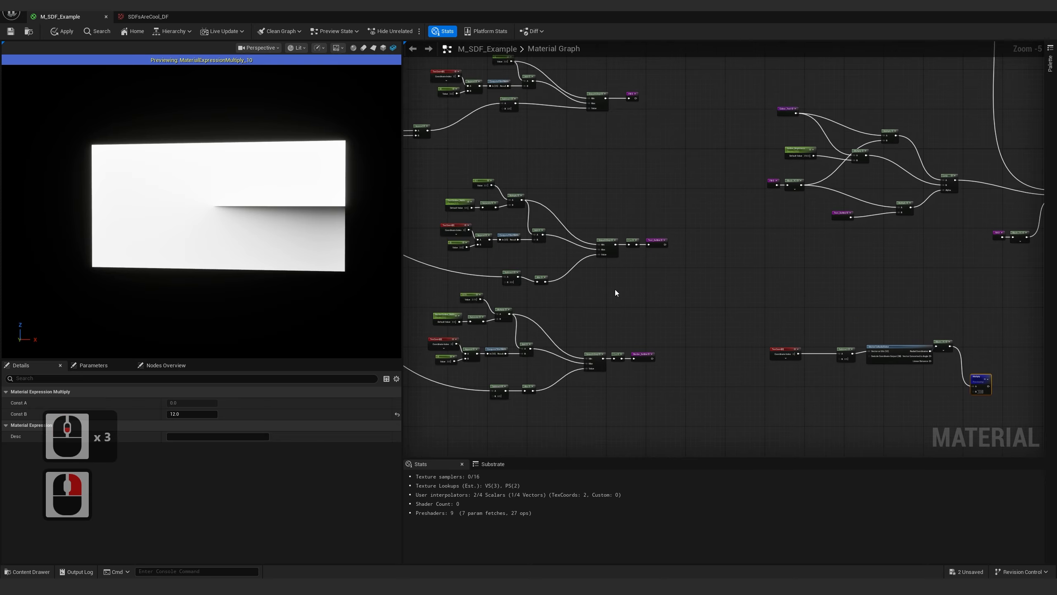
right_drag(616, 293, 842, 345)
scroll(796, 352, up, 3)
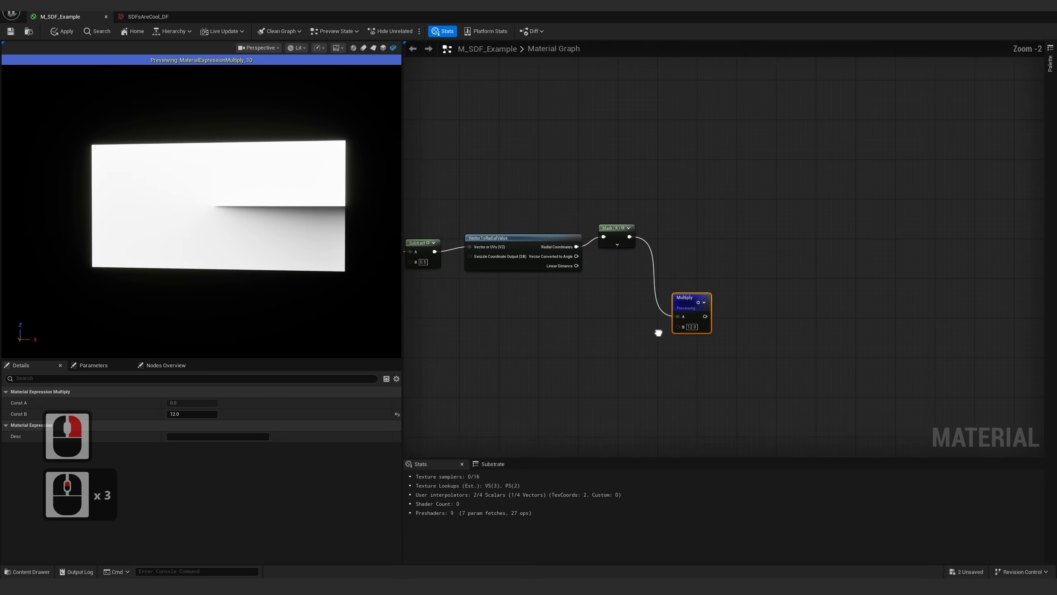
scroll(658, 331, up, 2)
drag(601, 288, 688, 313)
text(floor)
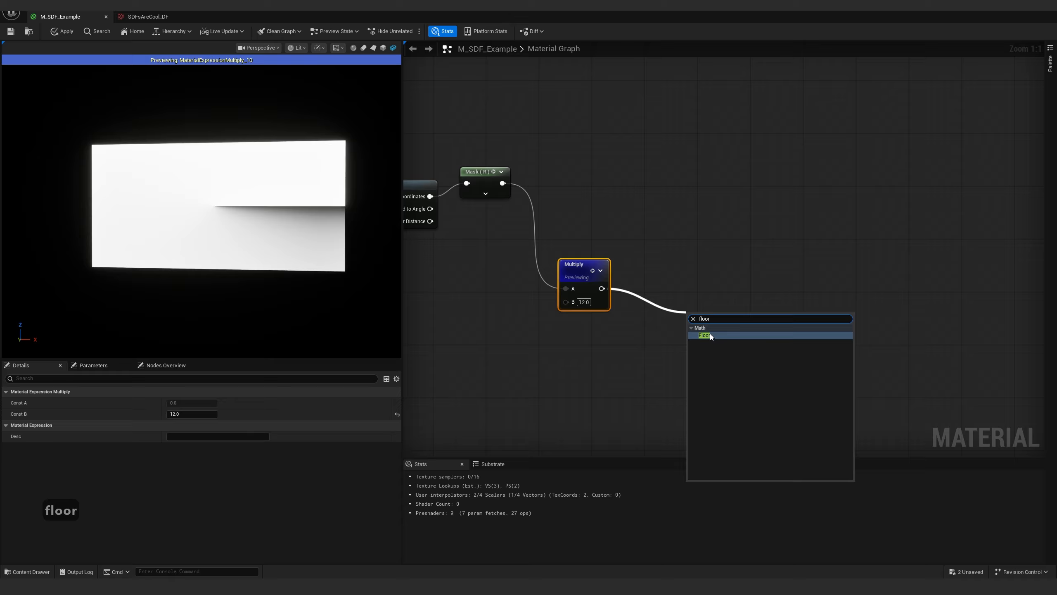
click(710, 334)
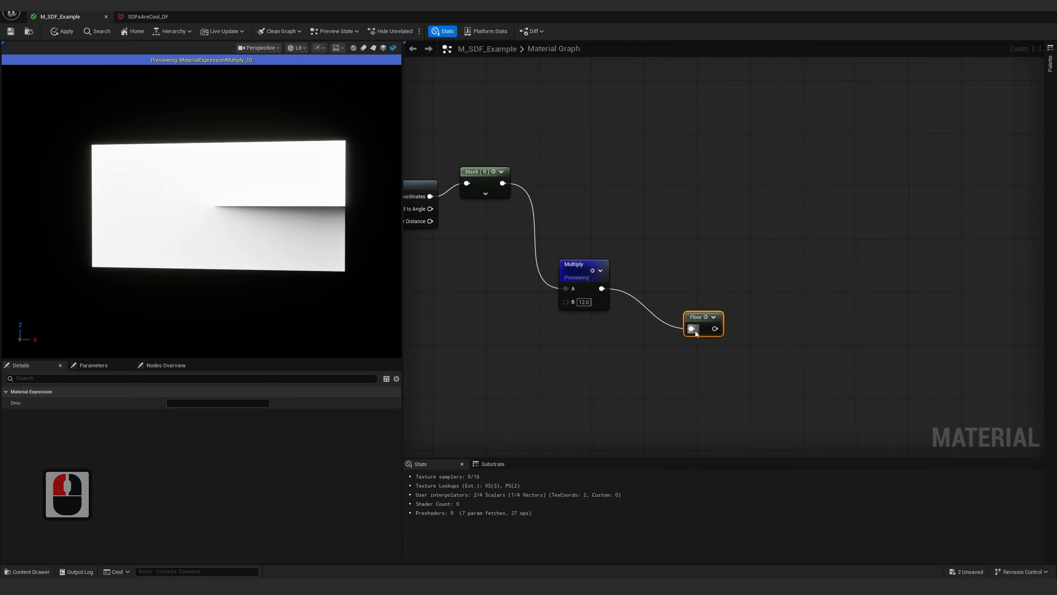
Move the radial-coordinates node chain, from TexCoord through Floor, beside the Atlas and Colour_Text nodes
scroll(695, 331, down, 5)
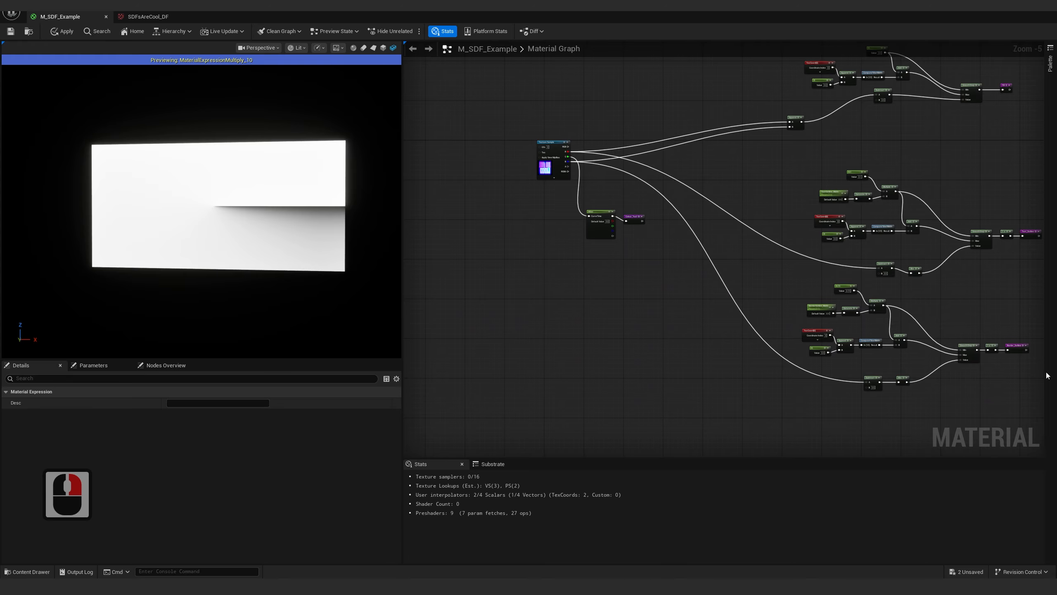
drag(586, 203, 638, 259)
right_drag(648, 265, 538, 271)
click(507, 228)
scroll(500, 239, up, 3)
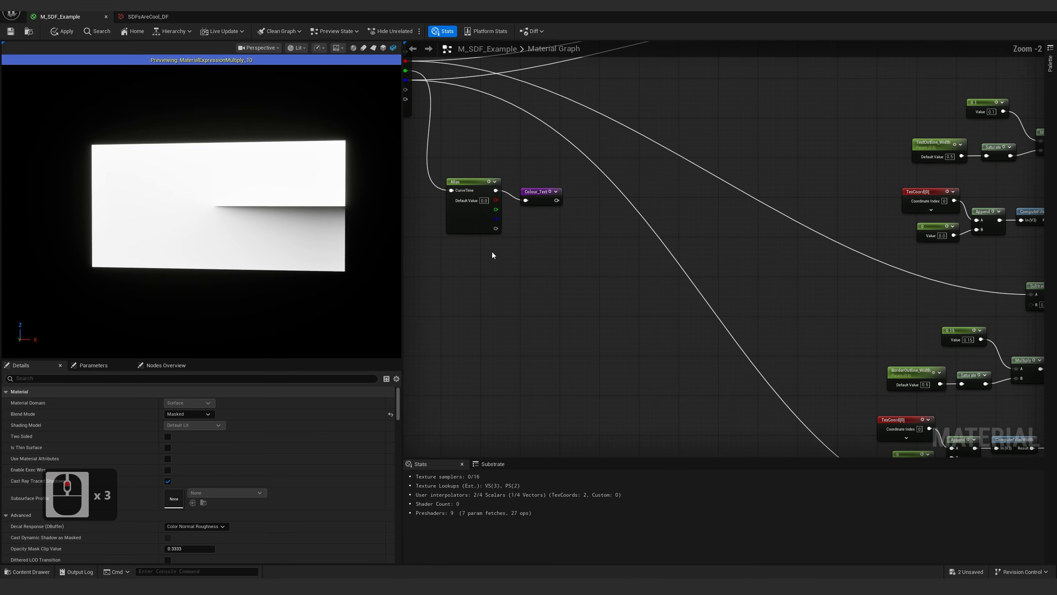
scroll(492, 251, down, 3)
drag(486, 199, 545, 262)
right_drag(949, 375, 647, 279)
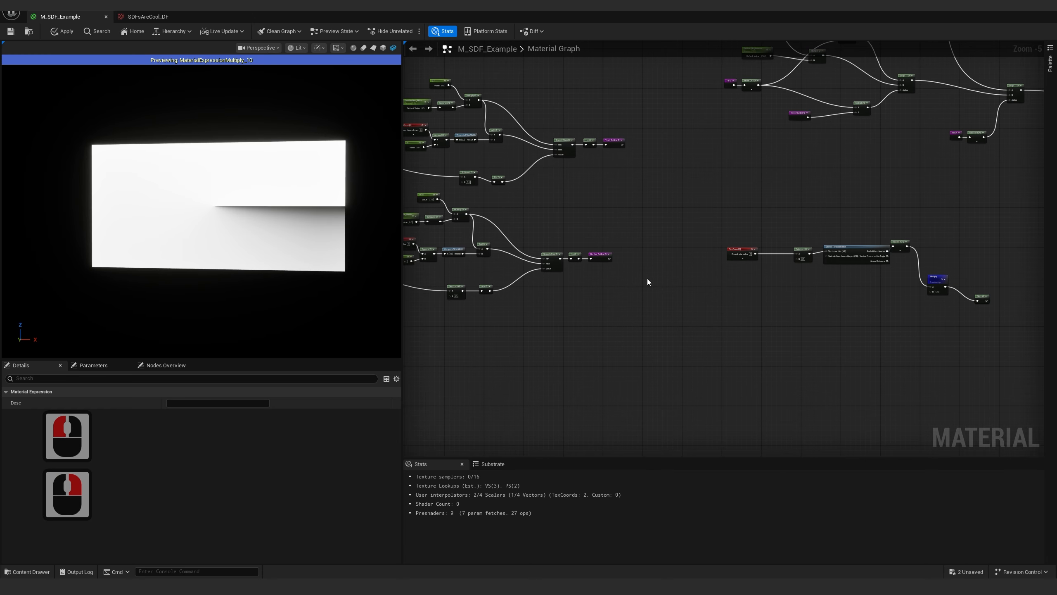
drag(725, 202, 1018, 348)
right_drag(762, 296, 849, 314)
drag(911, 272, 585, 361)
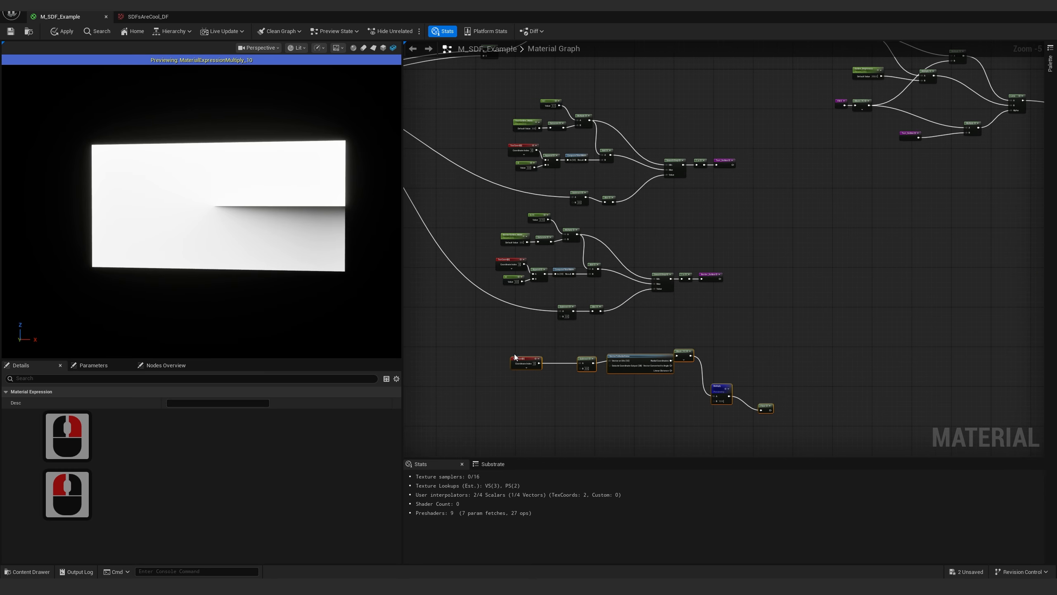
right_drag(585, 361, 825, 352)
drag(846, 348, 430, 276)
right_drag(452, 263, 631, 300)
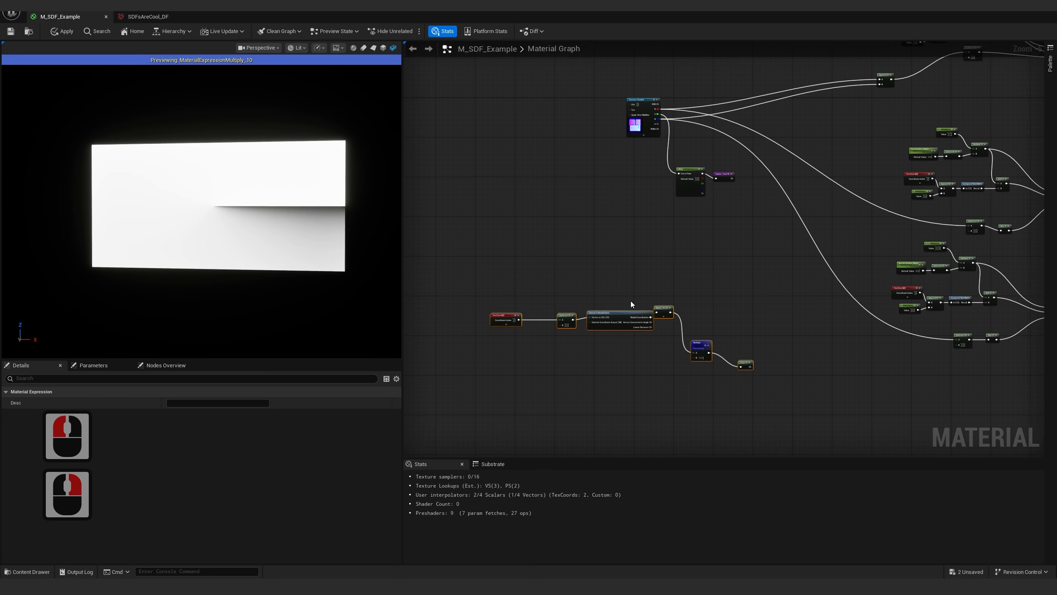
drag(664, 308, 648, 276)
drag(611, 210, 603, 199)
scroll(616, 208, up, 4)
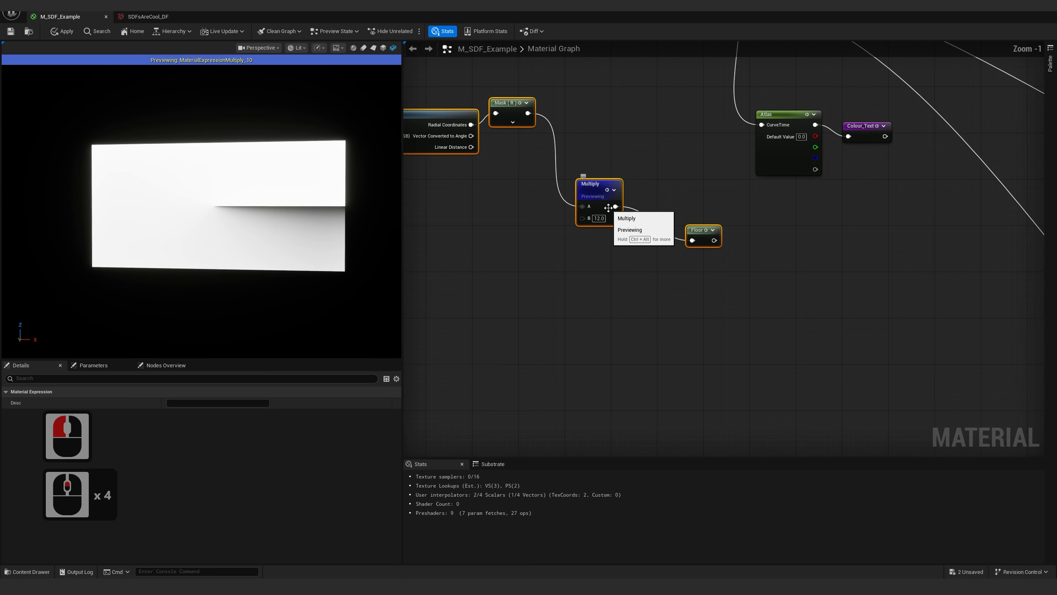
Delete the Multiply and Floor nodes, then preview the Mask (R) node and align it with the Radial Coordinates output
drag(597, 157, 712, 271)
key(Delete)
click(526, 117)
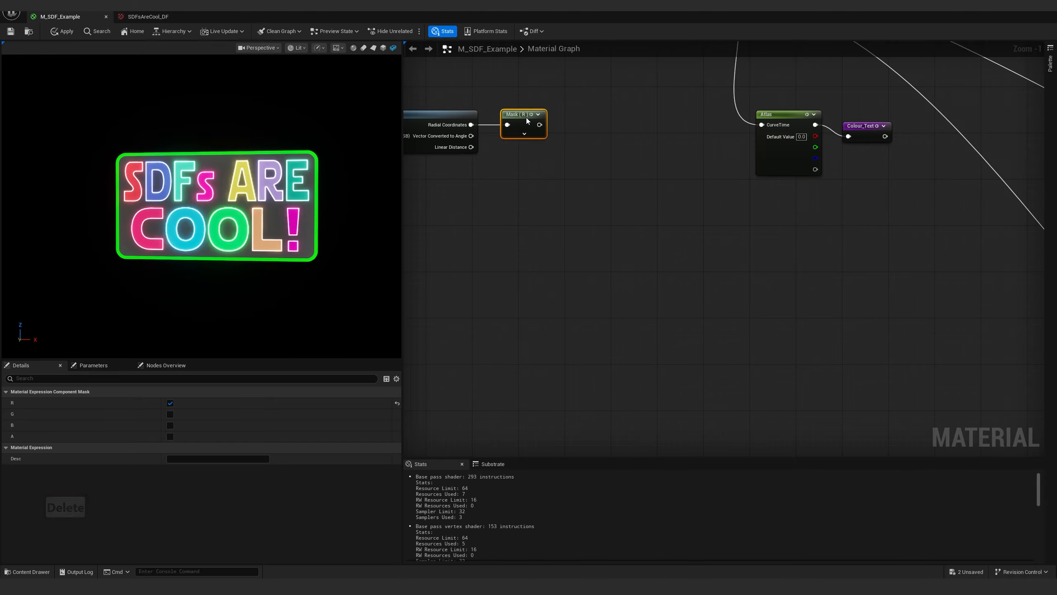
right_drag(526, 117, 588, 203)
key(z)
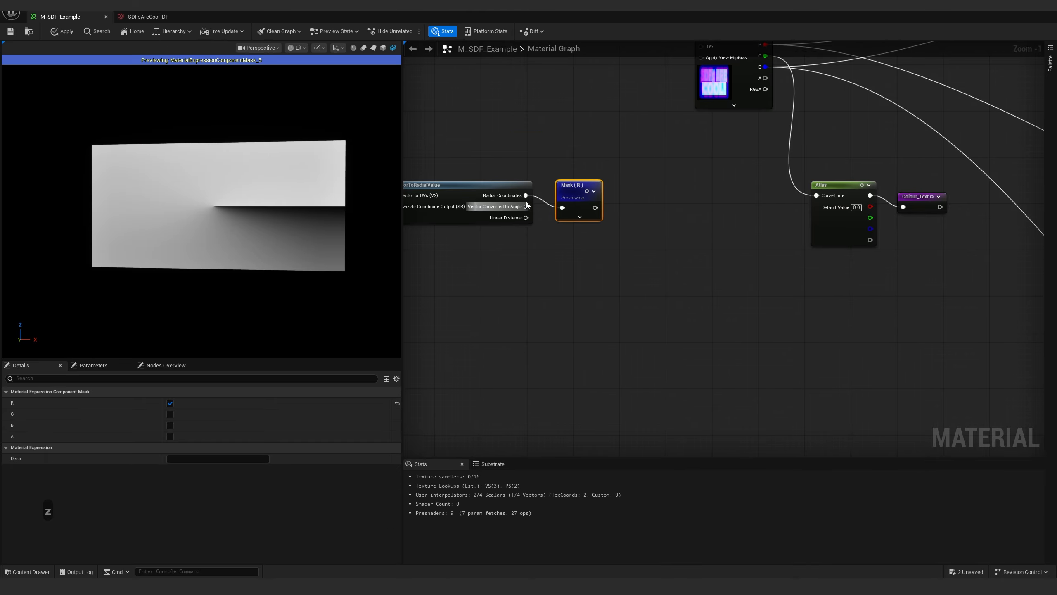
drag(579, 194, 579, 182)
click(921, 271)
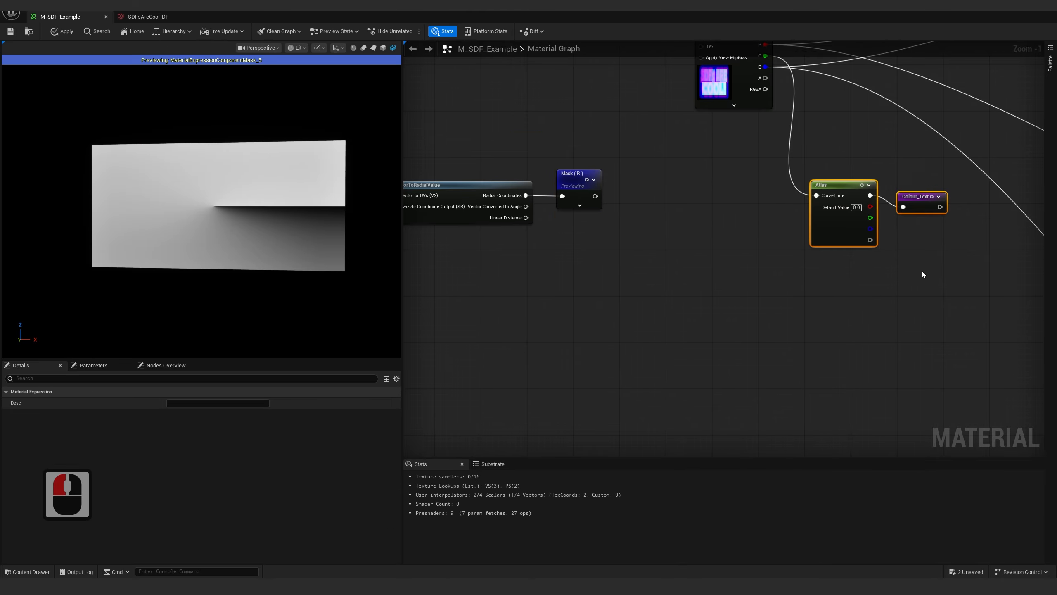
right_drag(922, 271, 756, 280)
drag(649, 146, 772, 277)
click(725, 298)
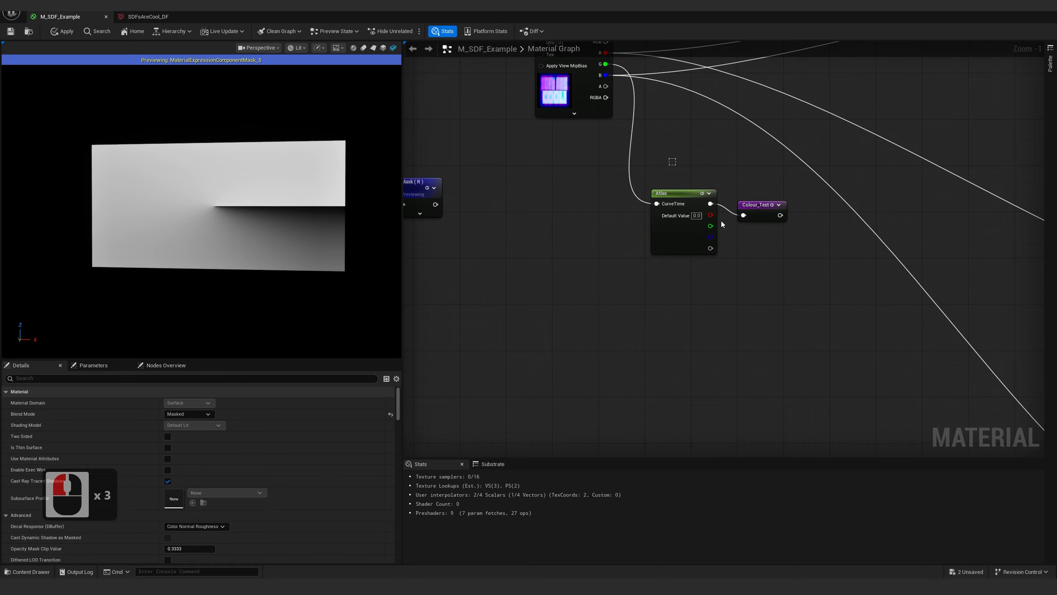
drag(669, 156, 738, 301)
click(738, 297)
click(645, 276)
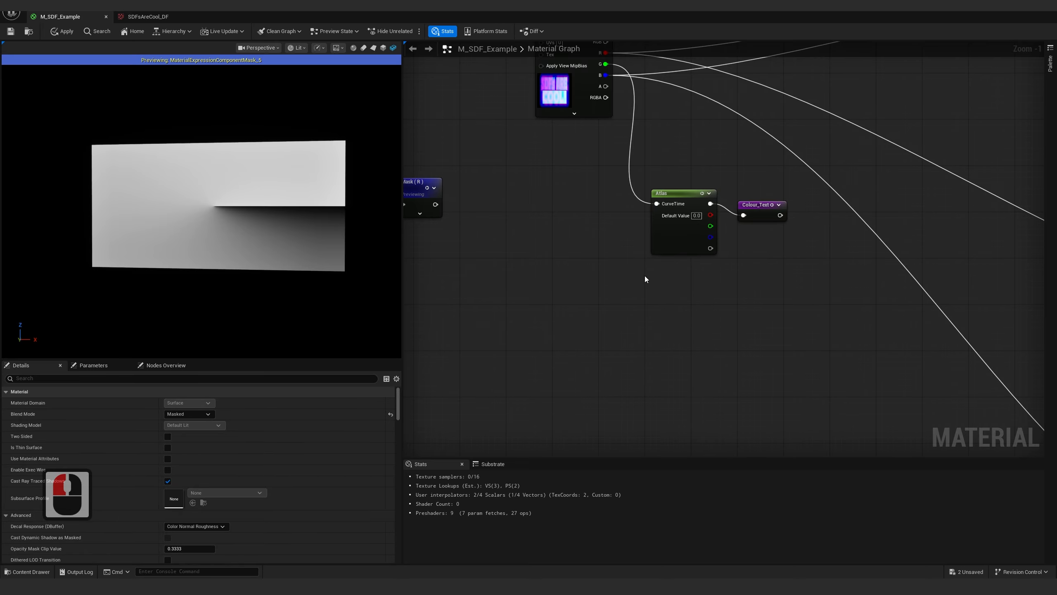
Uncover the Content Browser in the main editor and duplicate the C_Colour01 curve as C_Colour02
drag(268, 11, 532, 510)
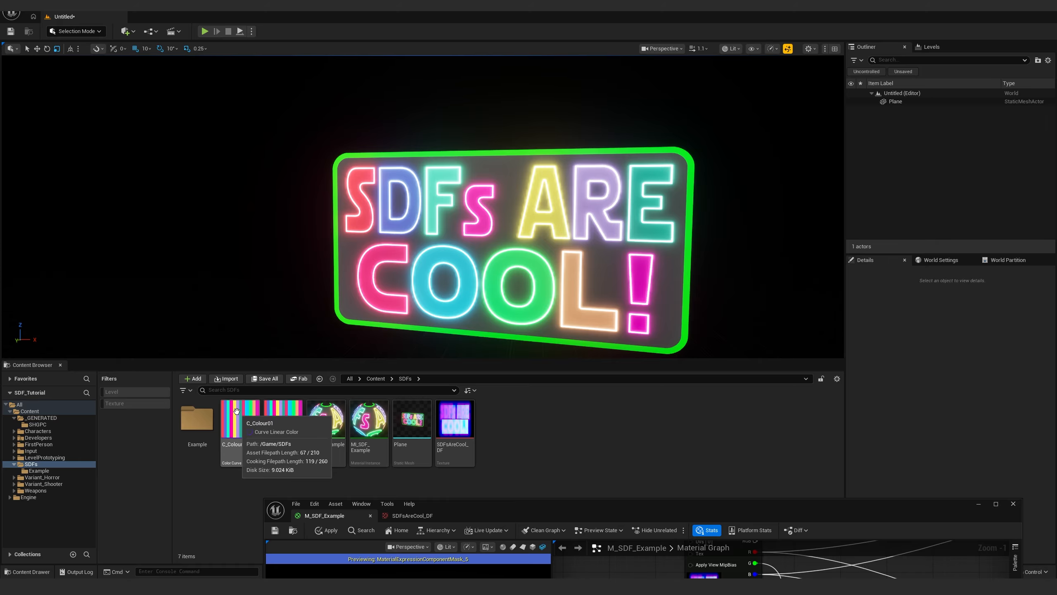
right_click(235, 461)
click(276, 231)
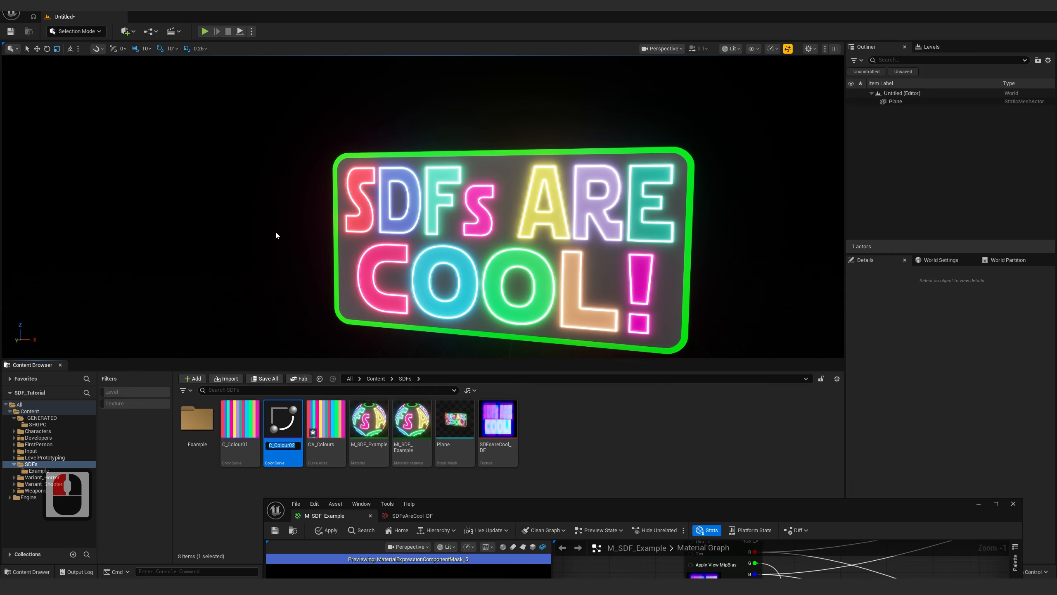
key(Return)
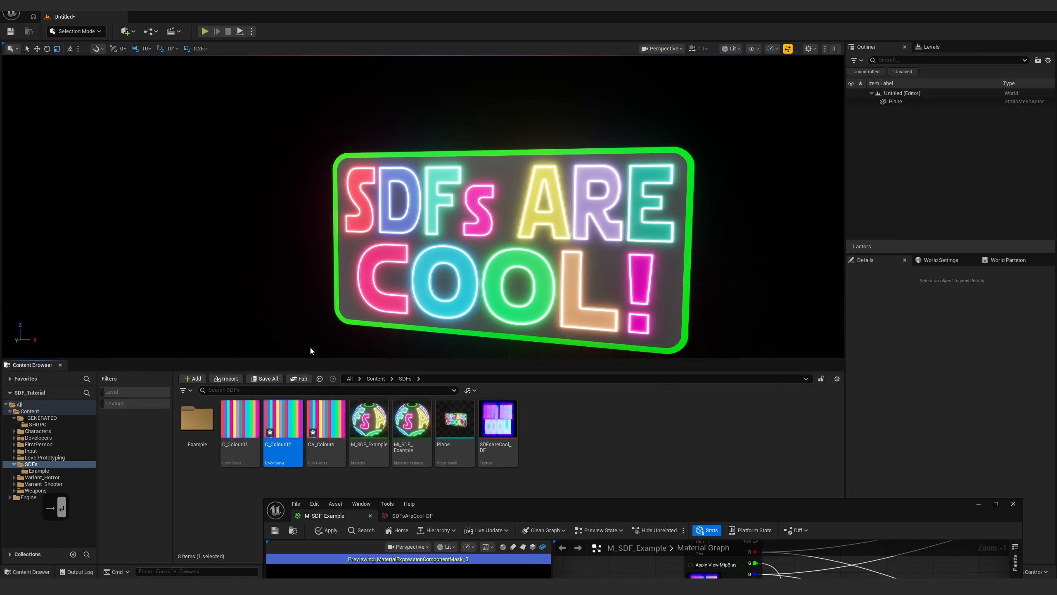
Add C_Colour02 as a second gradient curve in the CA_Colours atlas and save the atlas
double_click(331, 417)
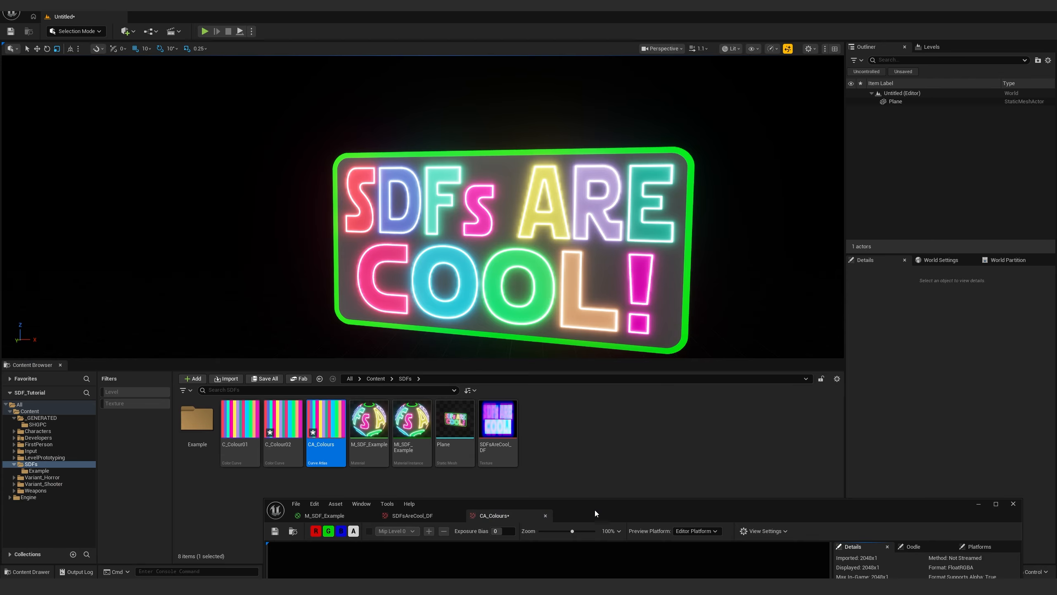
drag(595, 510, 538, 89)
scroll(814, 292, down, 7)
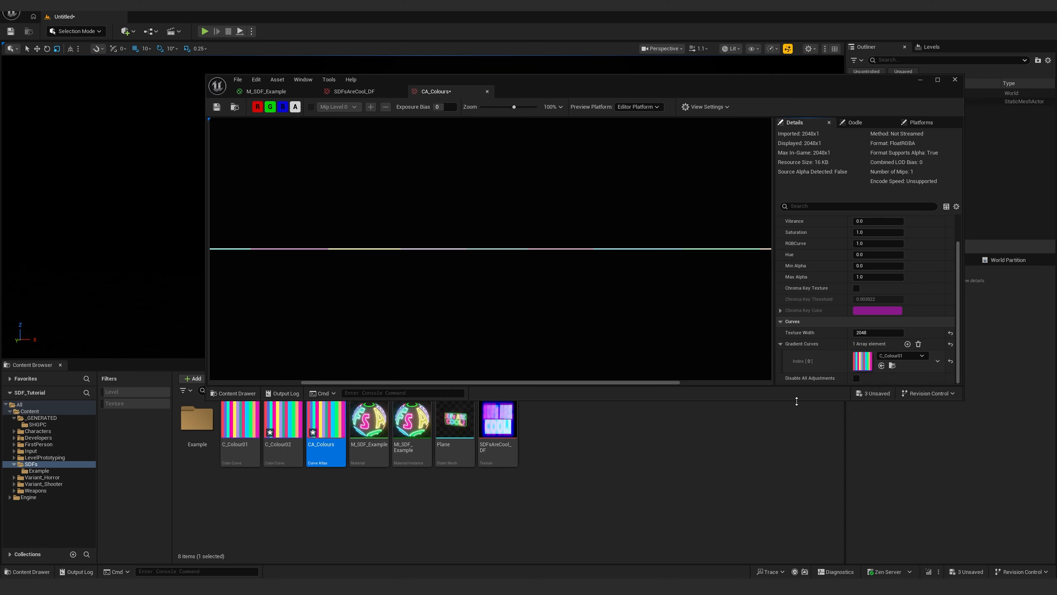
drag(796, 401, 797, 427)
click(907, 370)
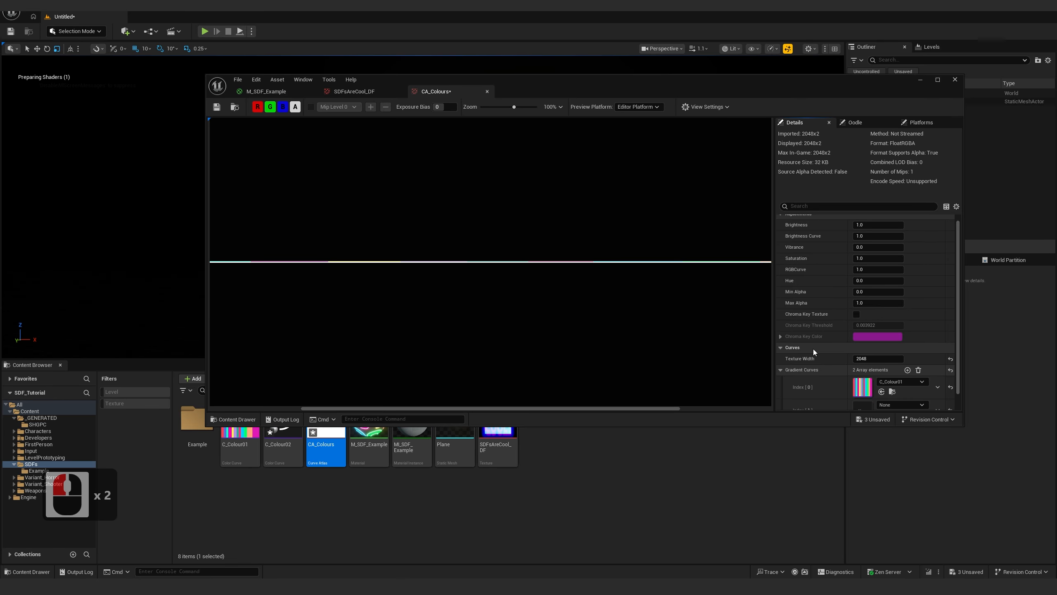
scroll(812, 349, down, 5)
drag(283, 445, 871, 479)
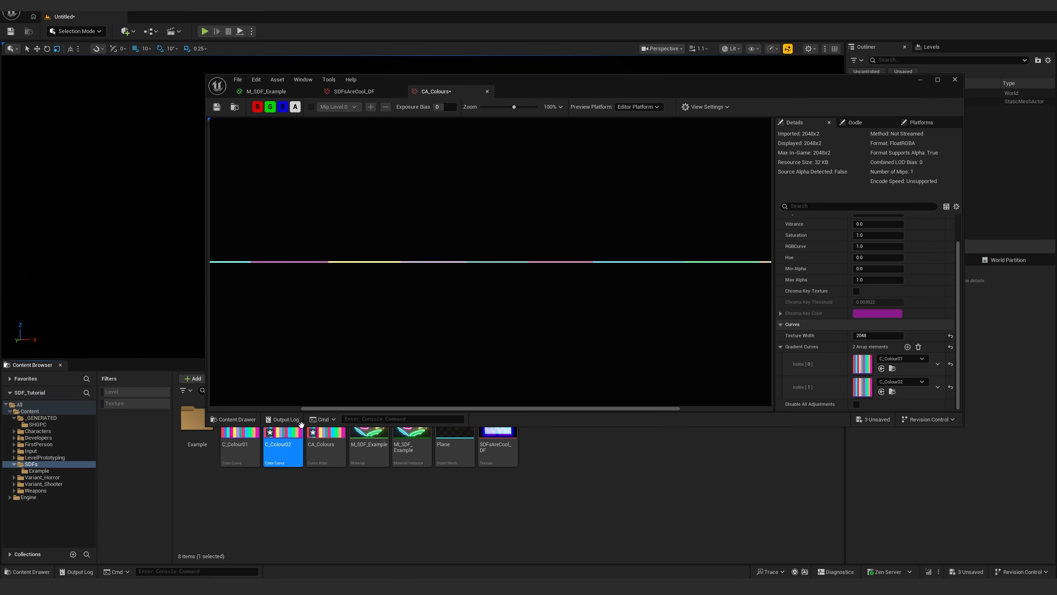
click(217, 108)
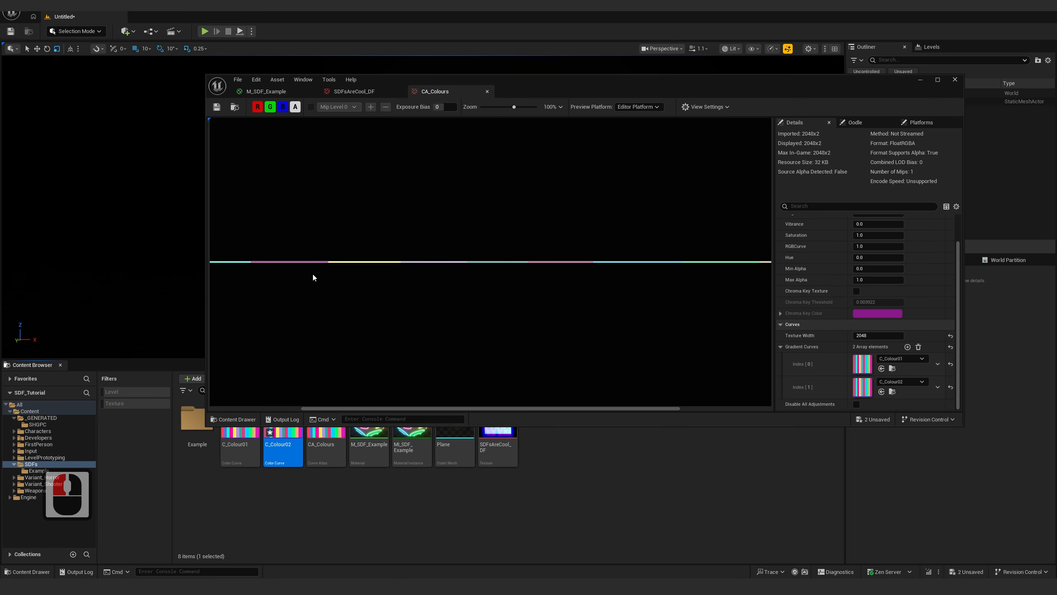
Set the hue adjustment of the C_Colour02 curve to about 56 and save the curve
click(288, 437)
click(215, 109)
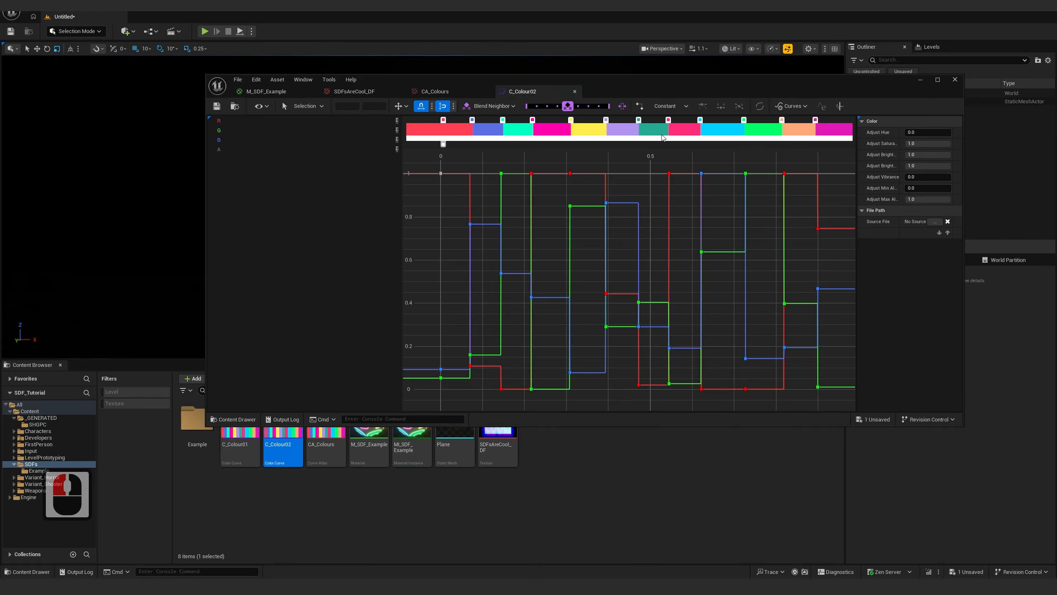
mouse_move(926, 132)
mouse_down()
mouse_move(944, 132)
mouse_move(908, 132)
mouse_up()
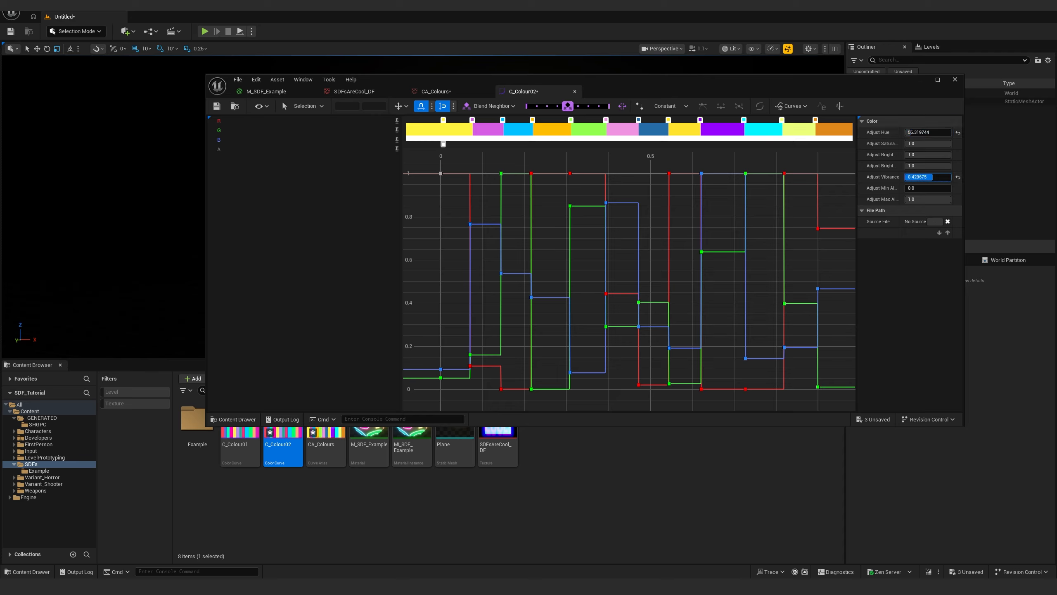
drag(929, 177, 976, 193)
click(958, 178)
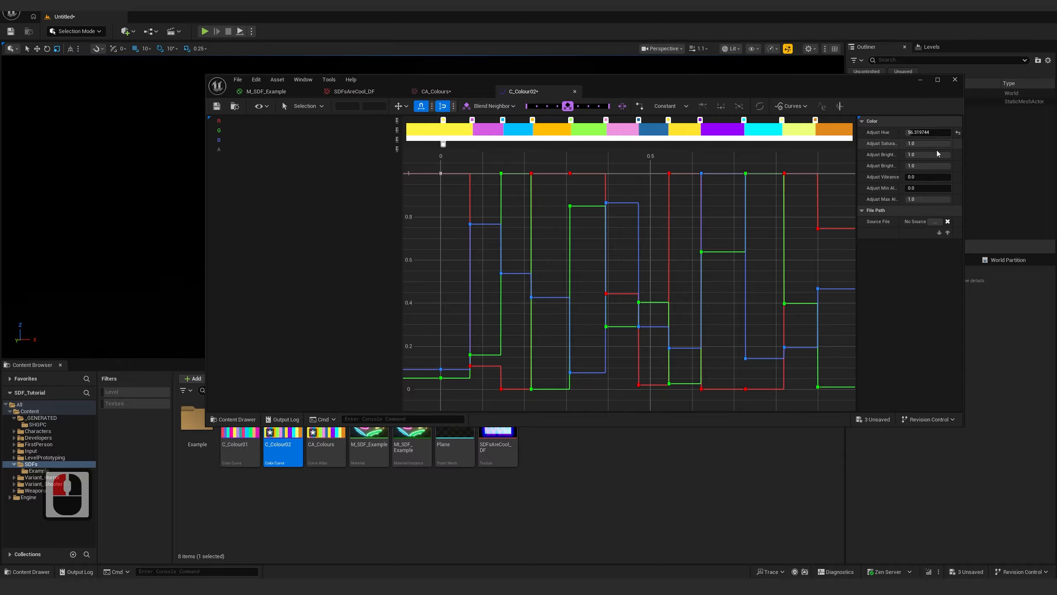
click(216, 106)
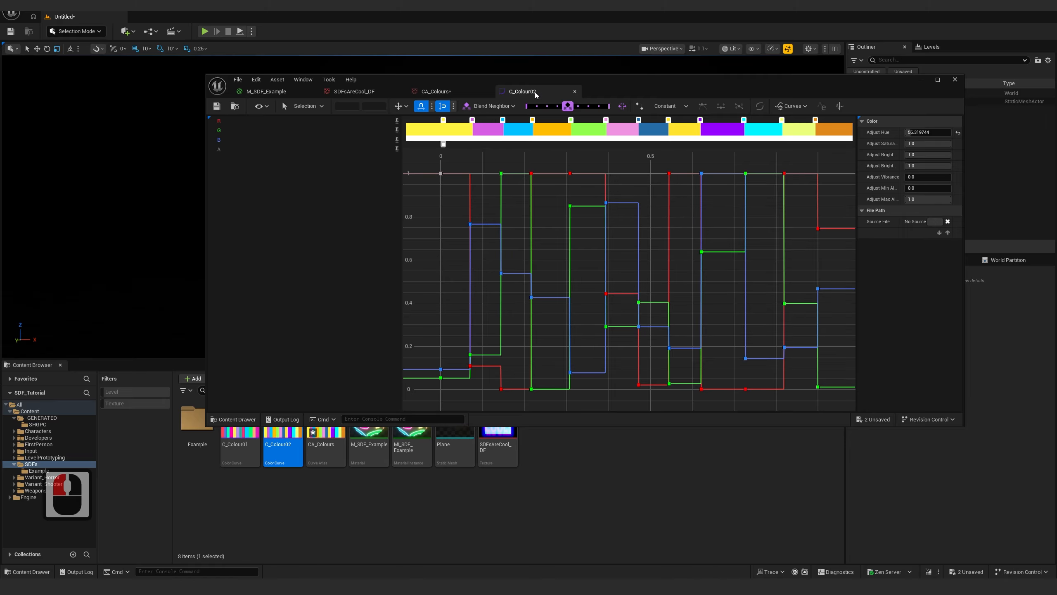
Return to the M_SDF_Example material graph and duplicate the Atlas curve parameter node below the original
click(270, 92)
double_click(639, 89)
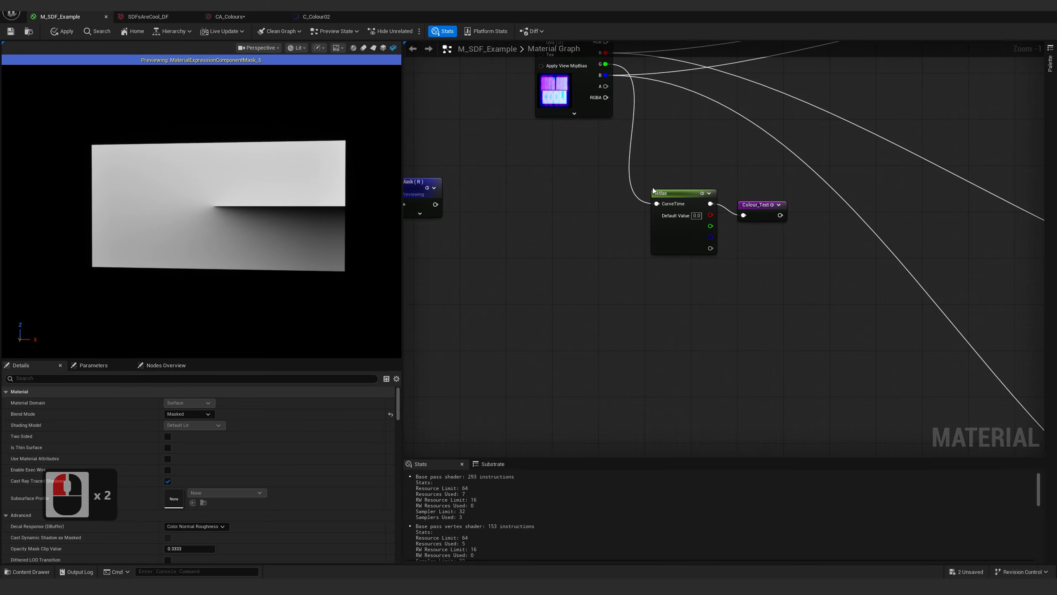
right_drag(653, 187, 780, 254)
click(822, 258)
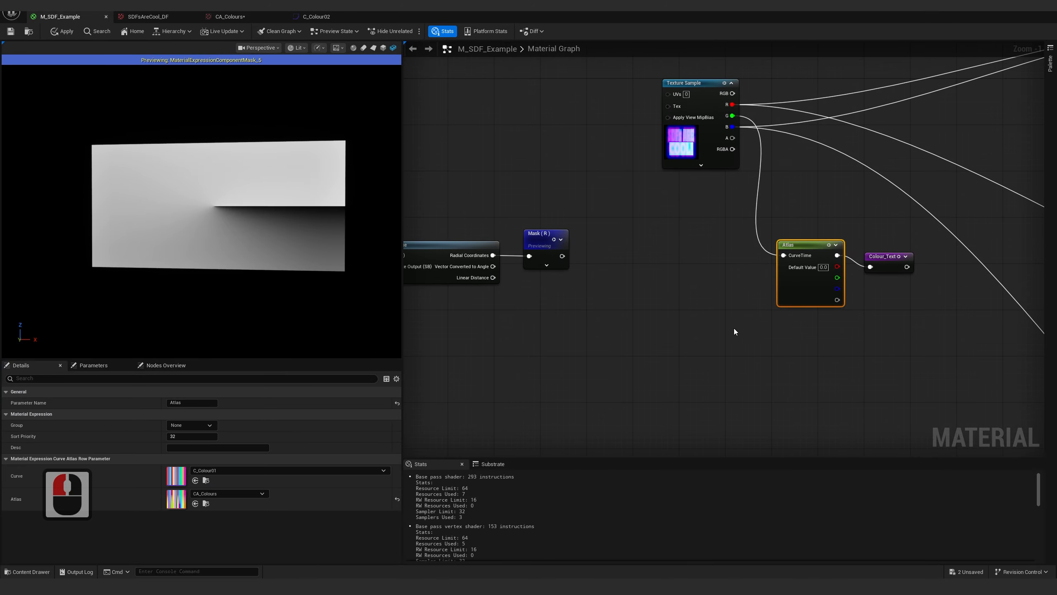
key(ctrl+c)
key(ctrl+v)
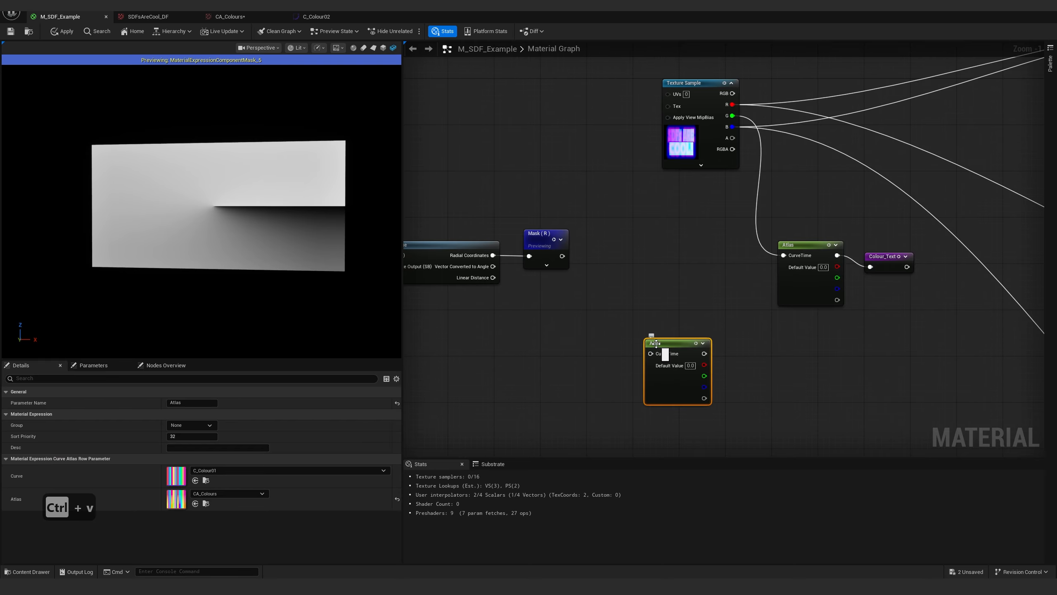
Rename the original Atlas parameter feeding Colour_Text to TextCurve
double_click(790, 247)
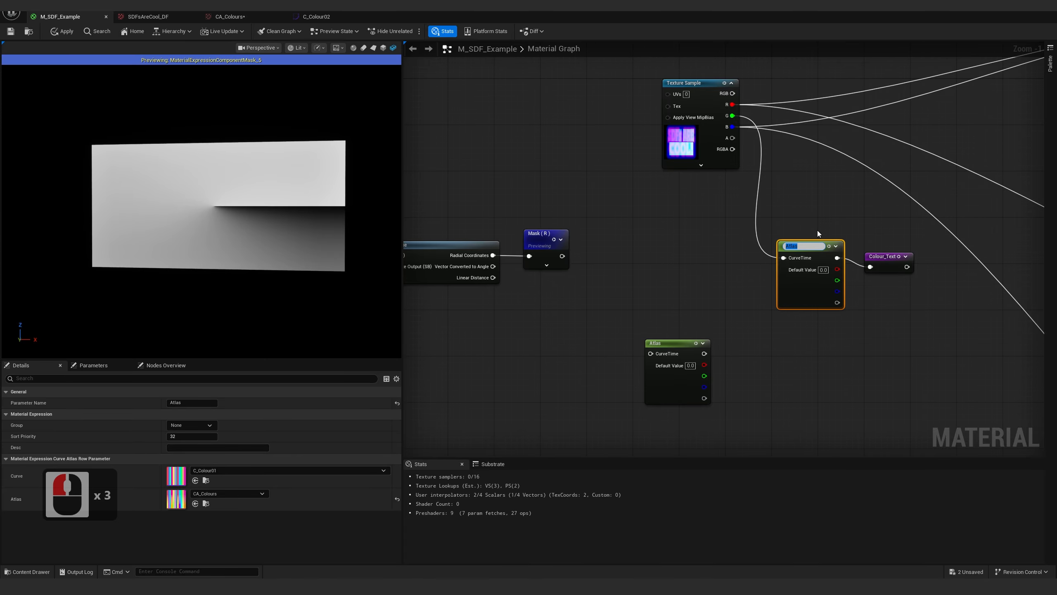
text(Text)
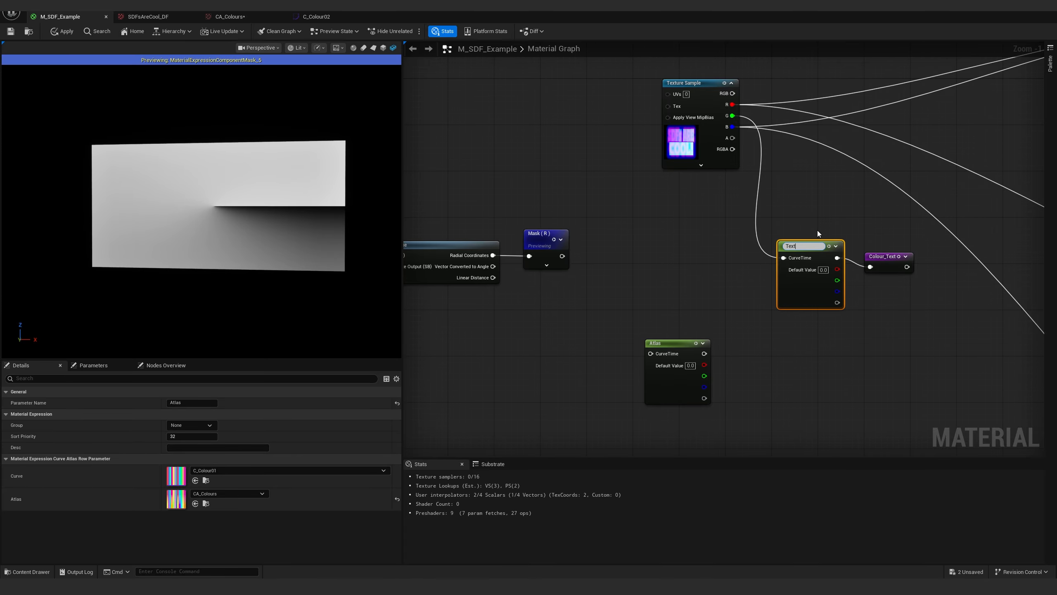
text(Curve)
key(Return)
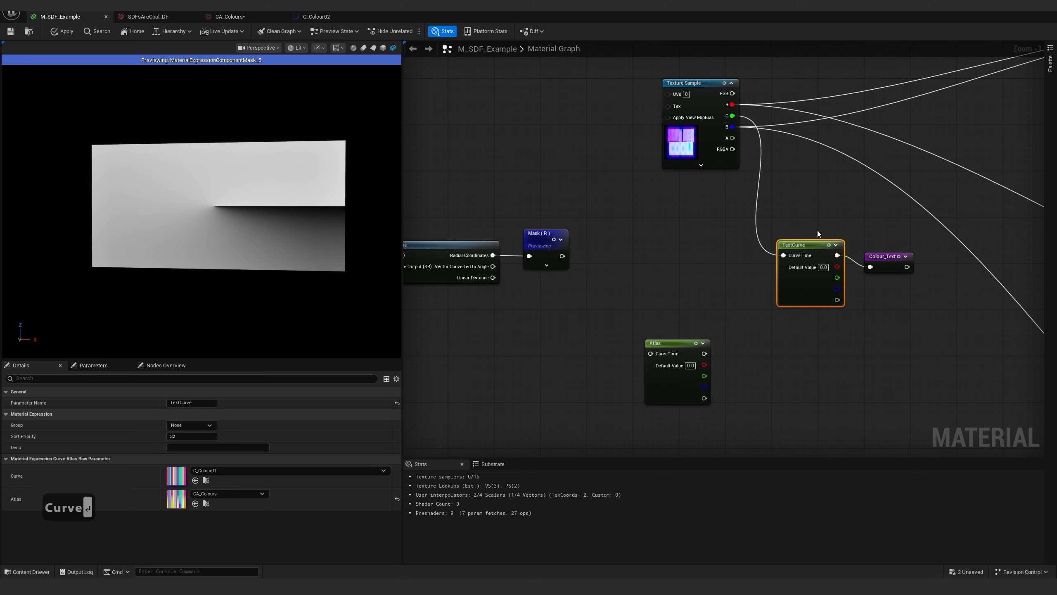
Rename the duplicated Atlas parameter node to BorderCurve
double_click(663, 343)
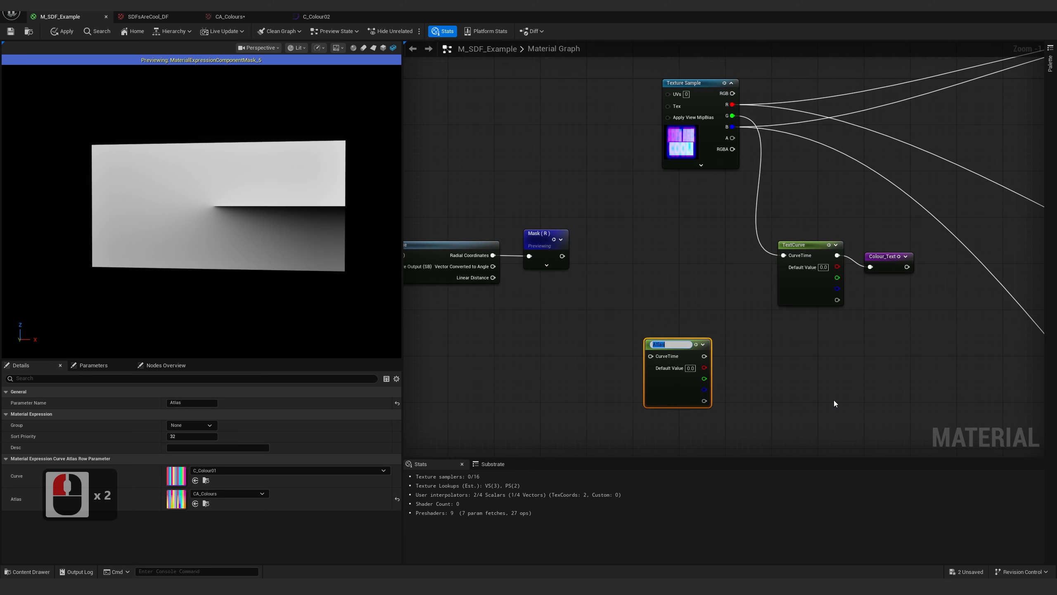
text(B)
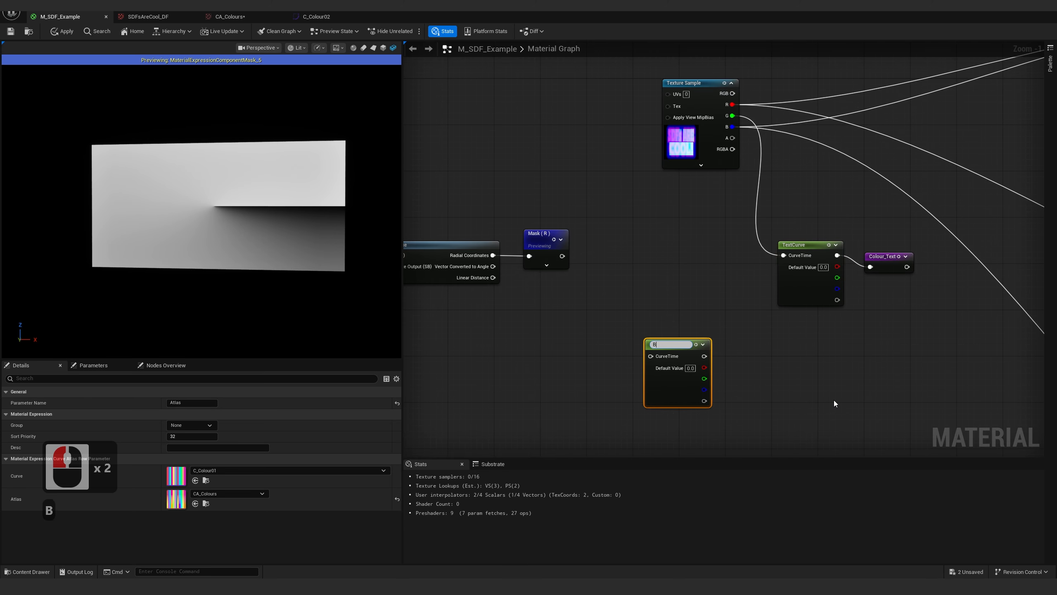
text(orderCurve)
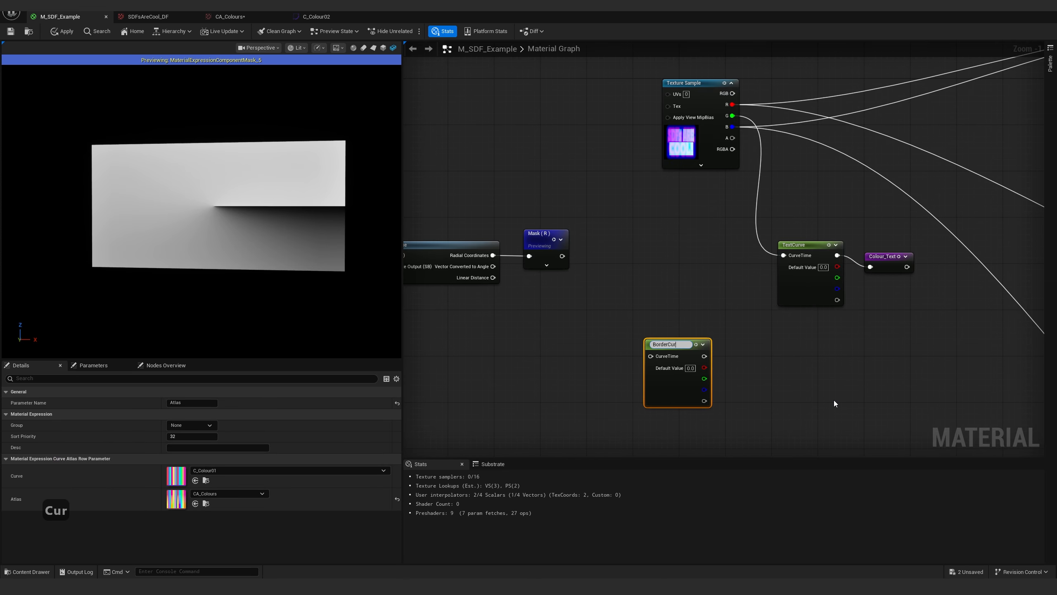
key(Return)
click(641, 395)
click(666, 399)
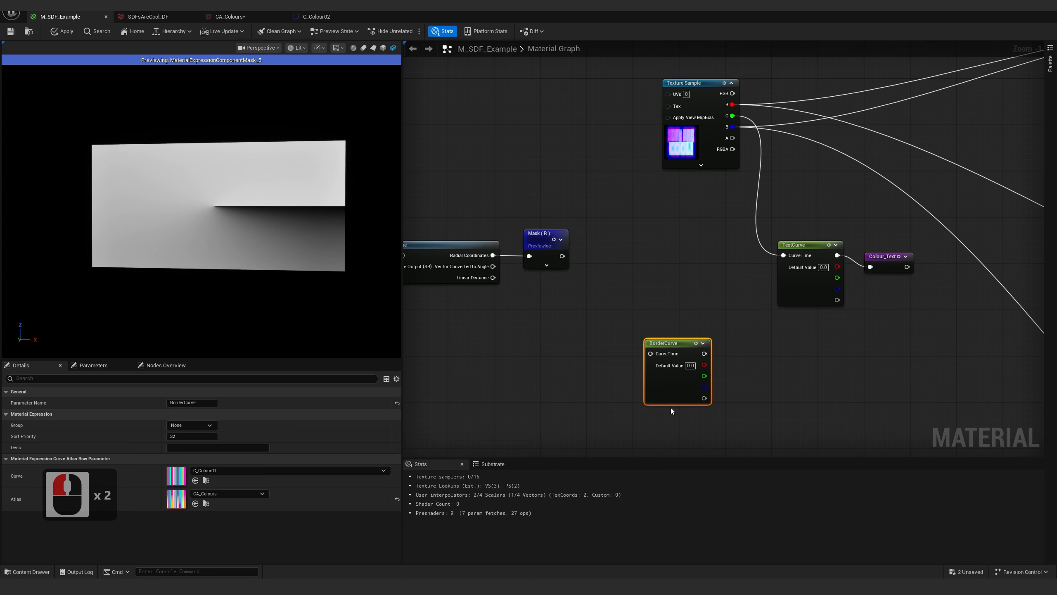
Assign C_Colour02 as the curve of the BorderCurve parameter
click(240, 469)
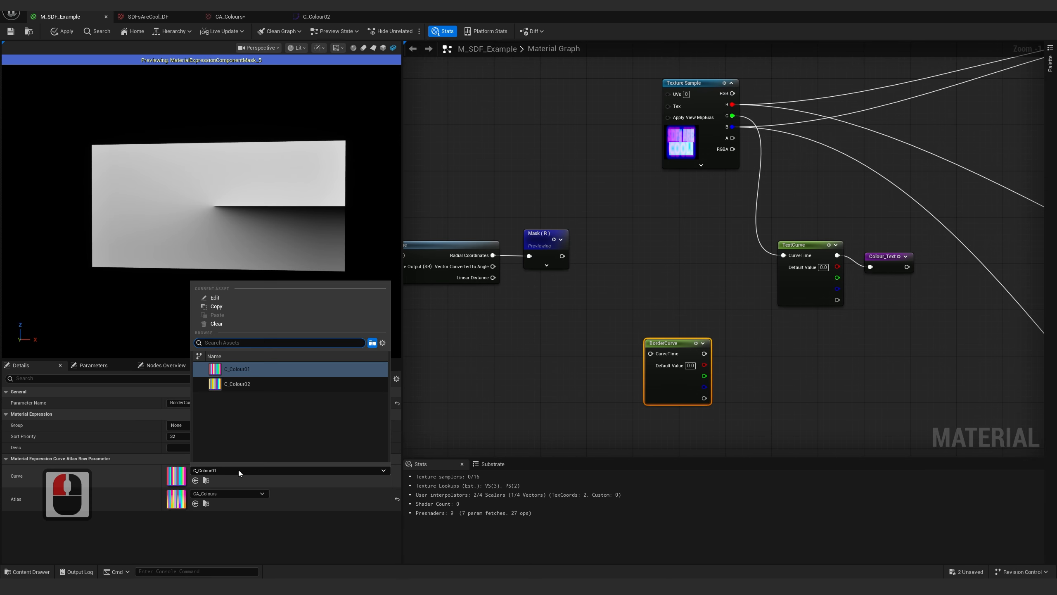
click(242, 384)
click(579, 301)
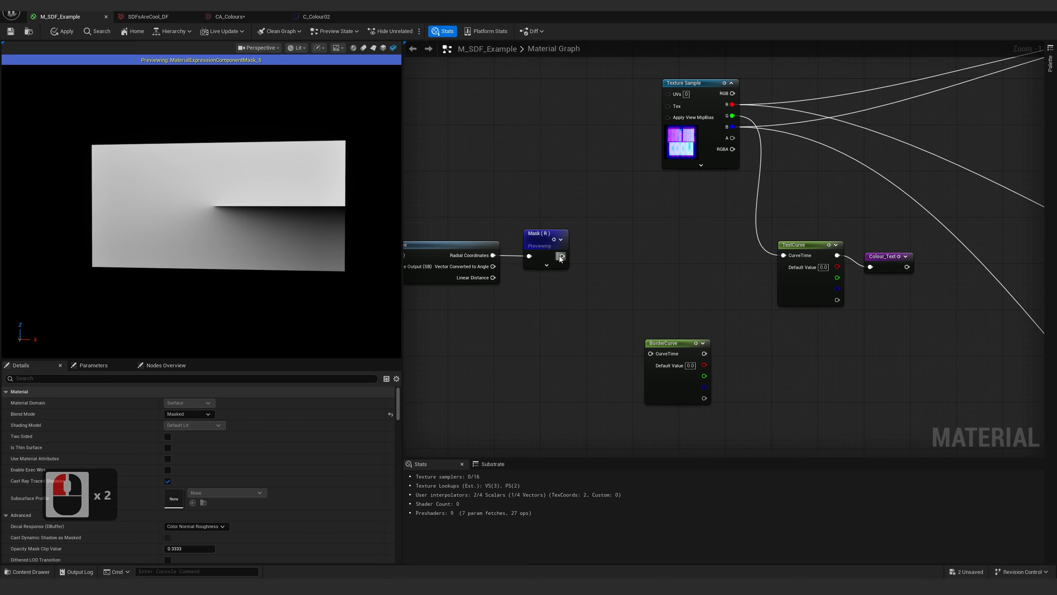
Connect the Mask (R) output to BorderCurve's CurveTime input and preview the BorderCurve node
drag(563, 256, 656, 357)
click(674, 389)
key(z)
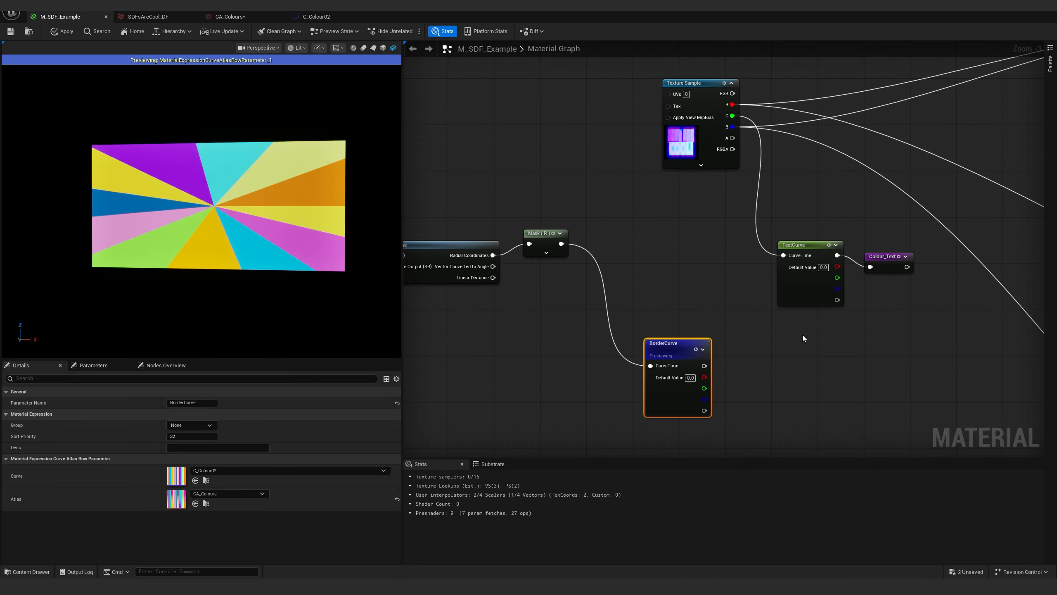
Duplicate the Colour_Text named reroute node and feed it from BorderCurve's main output
right_drag(802, 334, 774, 298)
click(861, 229)
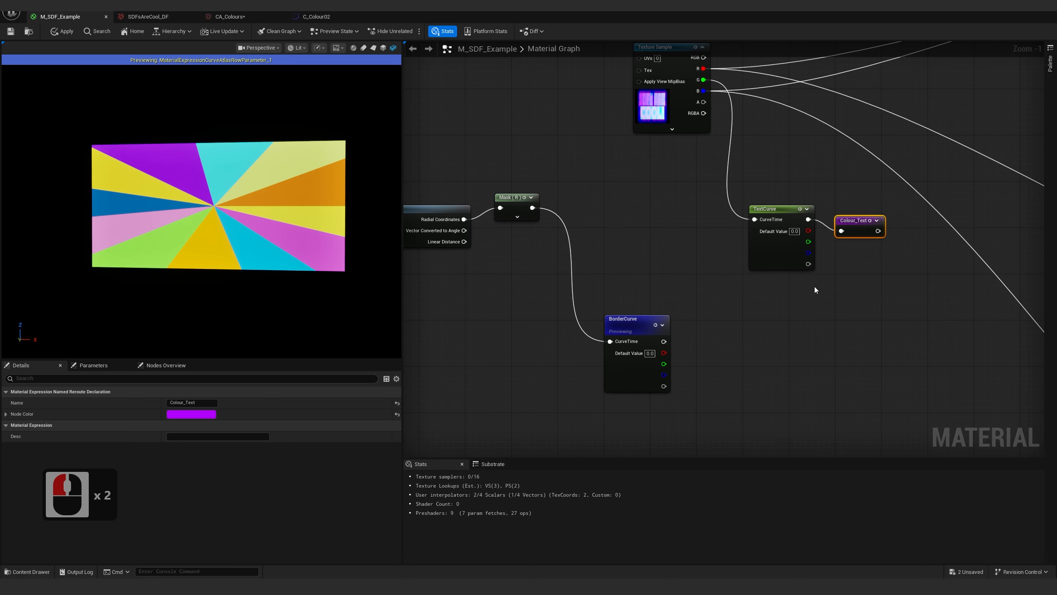
key(ctrl+c)
key(ctrl+v)
drag(664, 341, 759, 333)
Rename the duplicated reroute node to Colour_Border and preview it
double_click(759, 333)
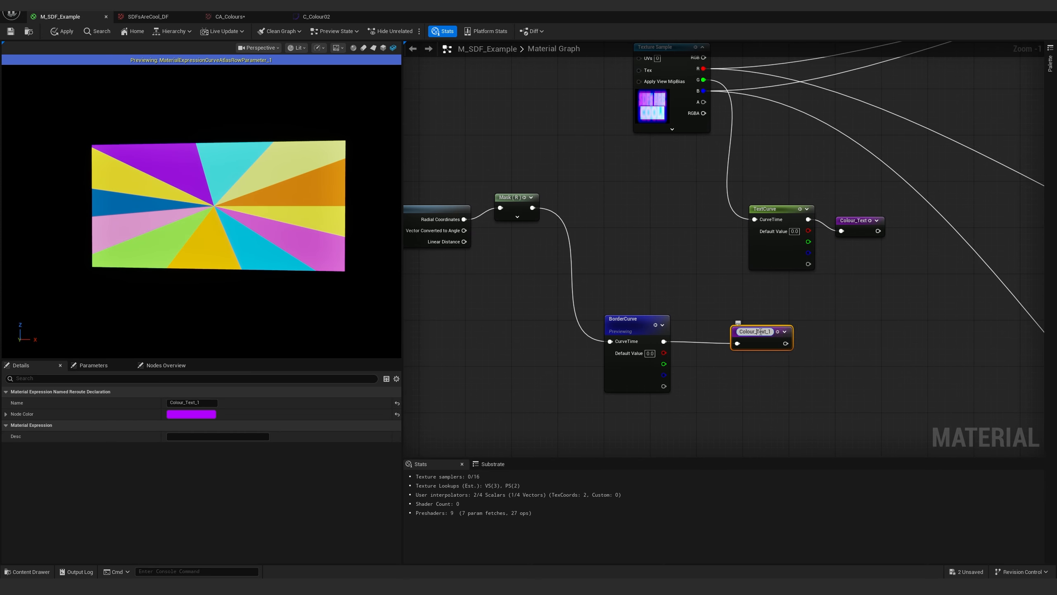
text(Border)
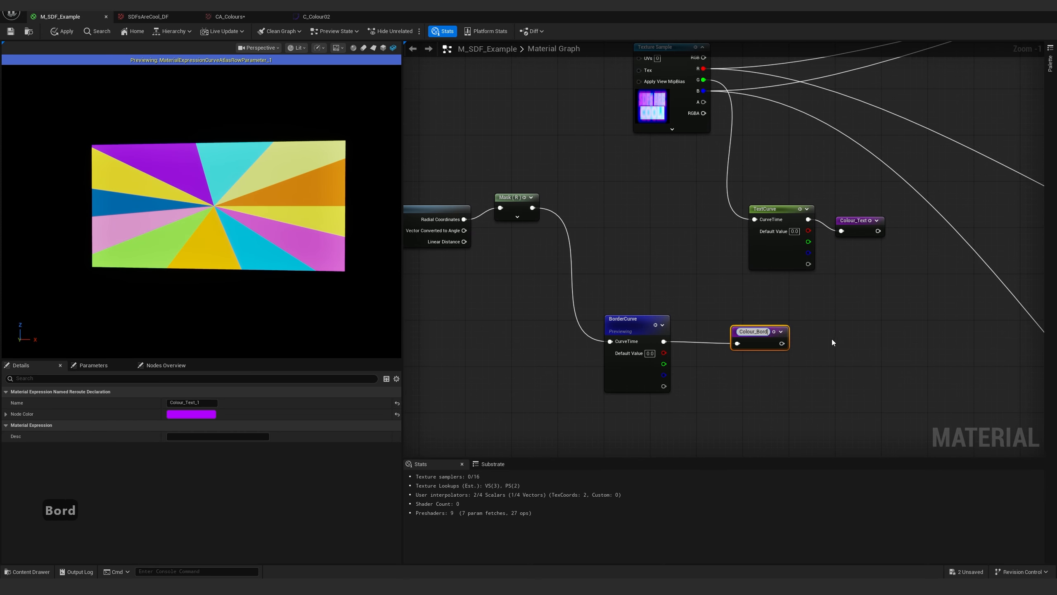
key(Return)
drag(730, 310, 821, 361)
key(z)
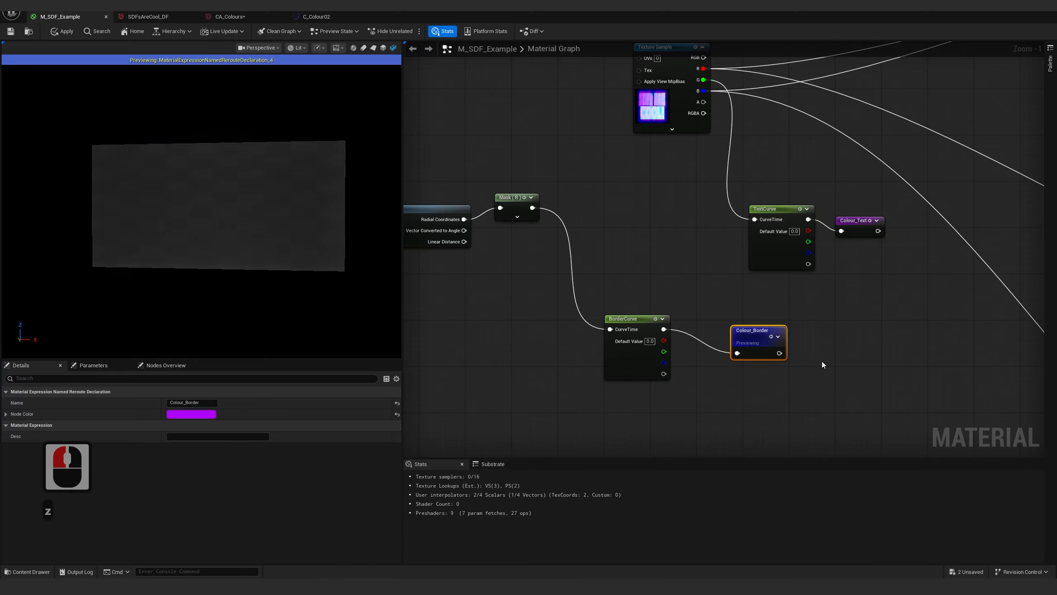
Preview the final Lerp node that combines the text and border branches
scroll(820, 359, down, 5)
right_drag(879, 354, 432, 266)
right_drag(779, 284, 545, 318)
scroll(601, 285, up, 4)
click(894, 198)
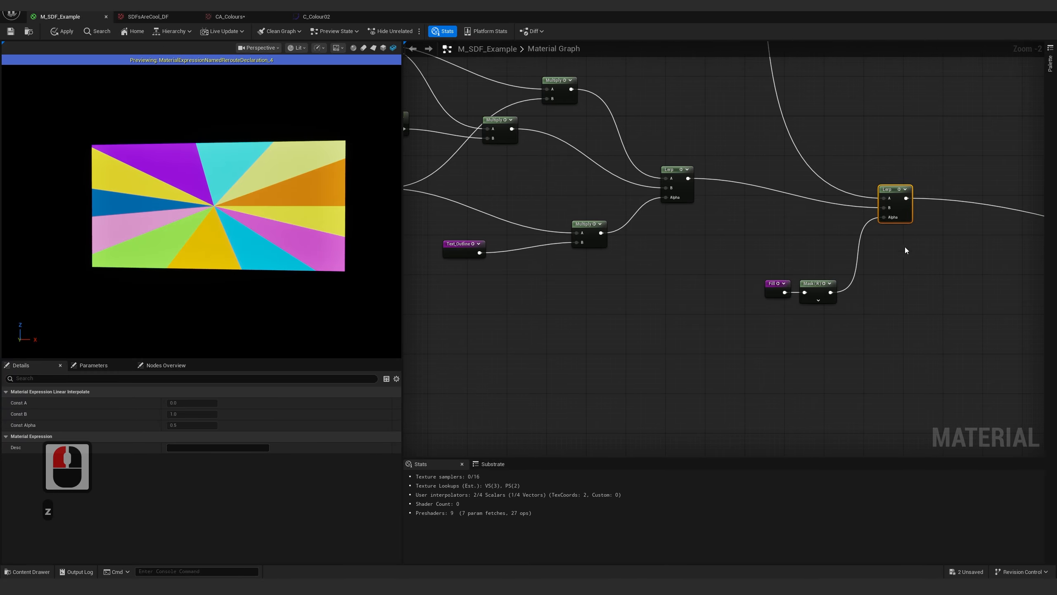
key(z)
Add a Colour_Border reroute in the border branch and connect it to the Lerp's B input, replacing the green constant
right_drag(695, 94, 812, 453)
right_drag(610, 73, 680, 263)
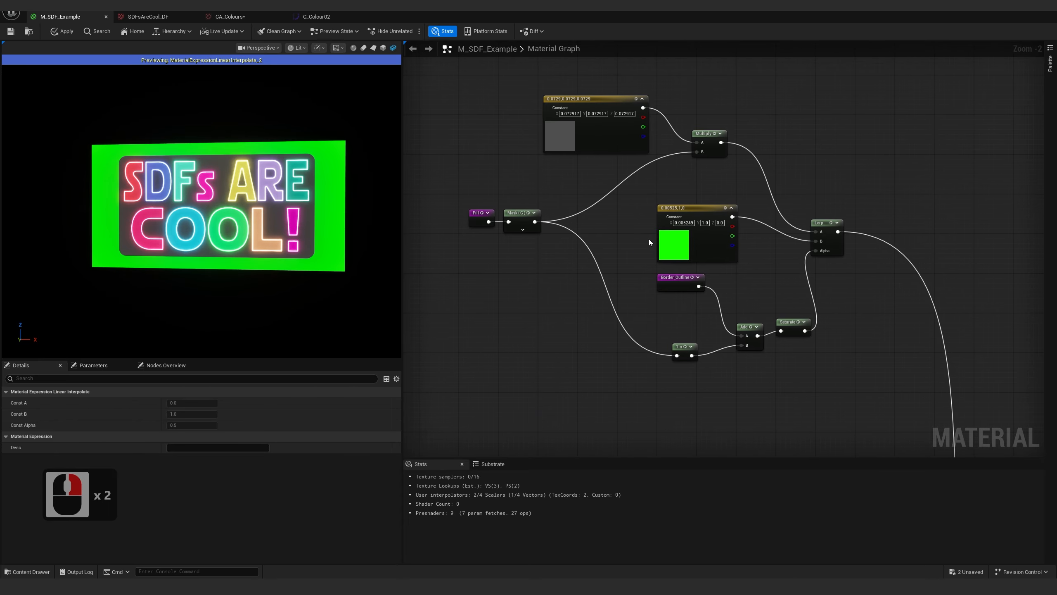
right_click(619, 240)
text(c)
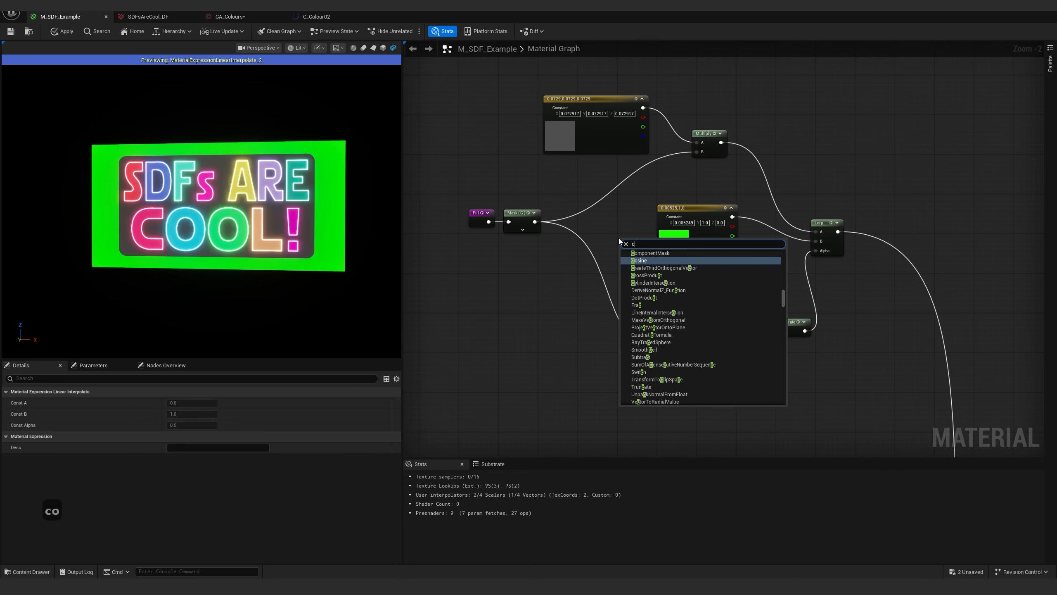
text(olour)
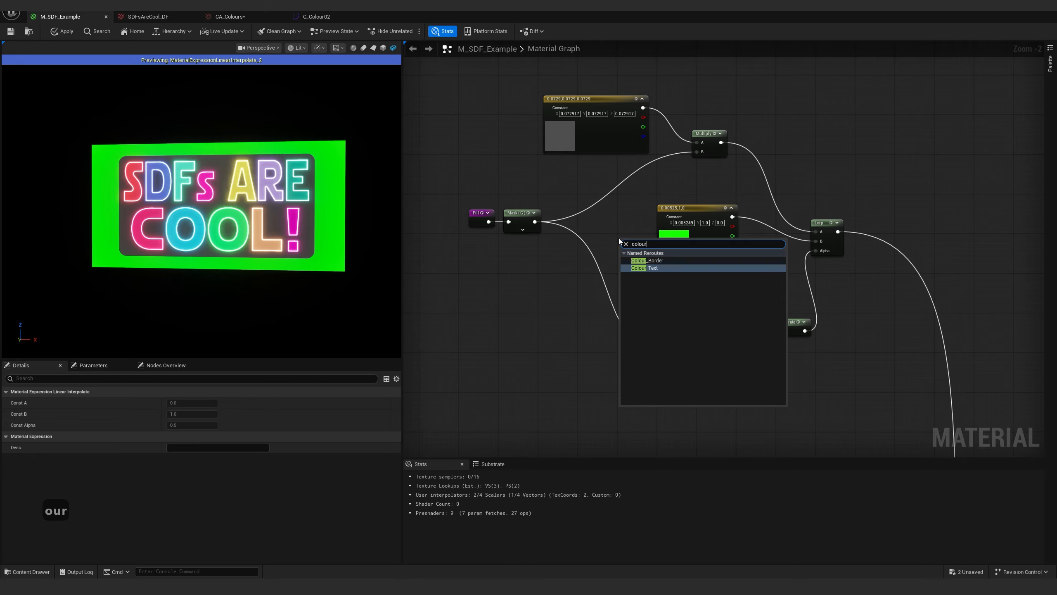
key(Up)
key(Return)
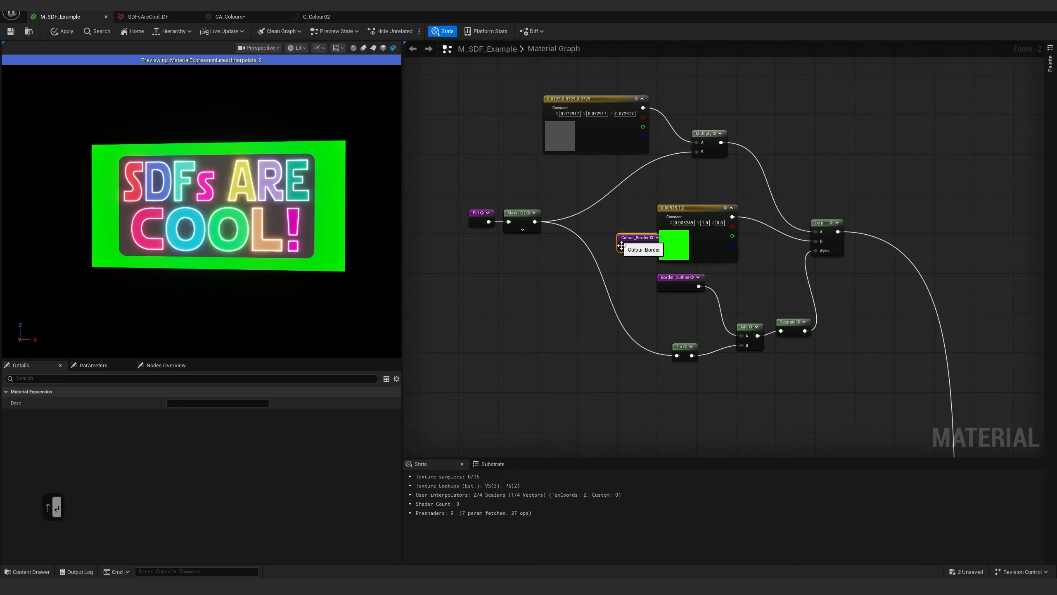
drag(620, 238, 818, 241)
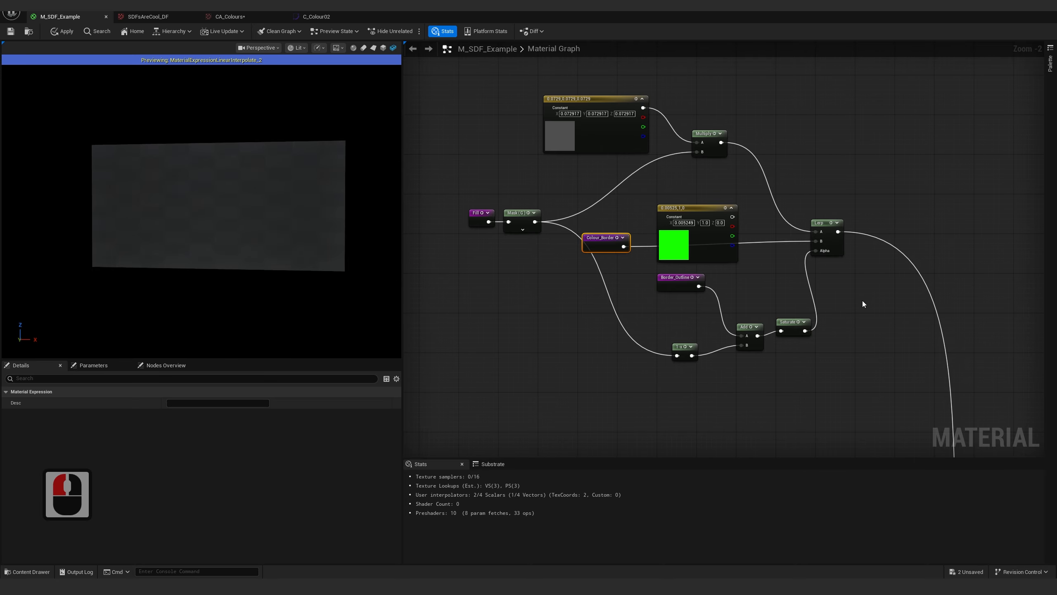
Stop previewing the final Lerp node and save the material
scroll(845, 297, down, 4)
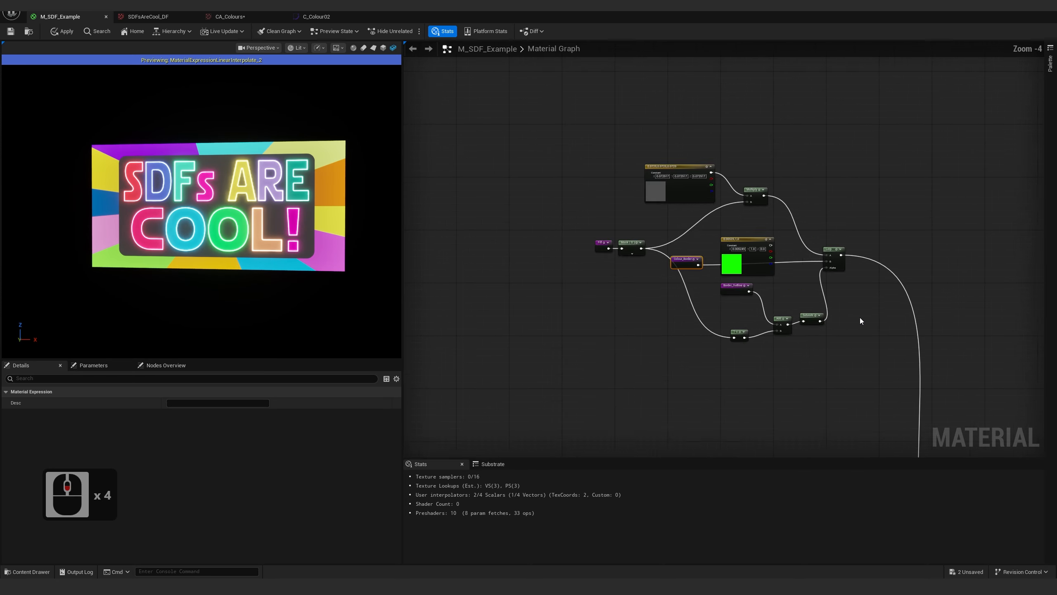
right_drag(859, 316, 715, 204)
scroll(707, 233, up, 3)
click(687, 299)
key(z)
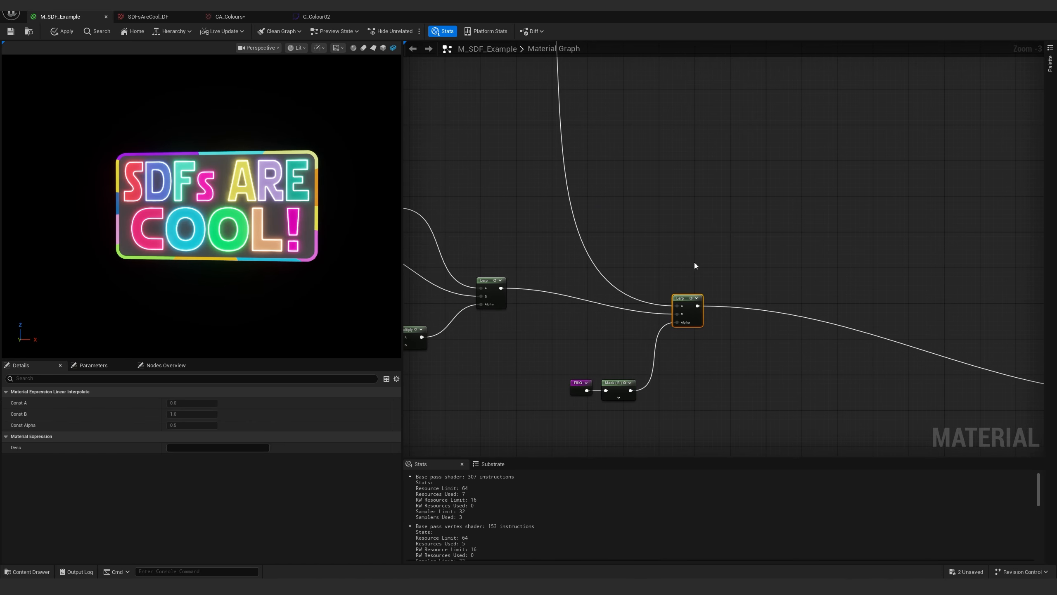
right_drag(694, 264, 889, 347)
click(11, 31)
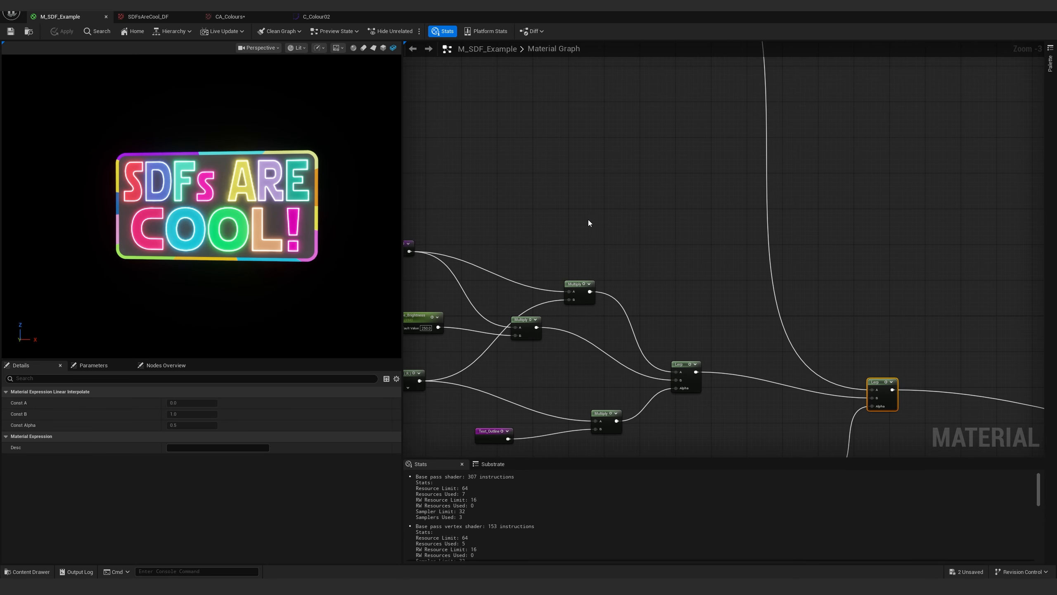
Duplicate the Multiply node that combines Colour_Text with Outline_Brightness
right_drag(587, 224, 745, 327)
click(783, 332)
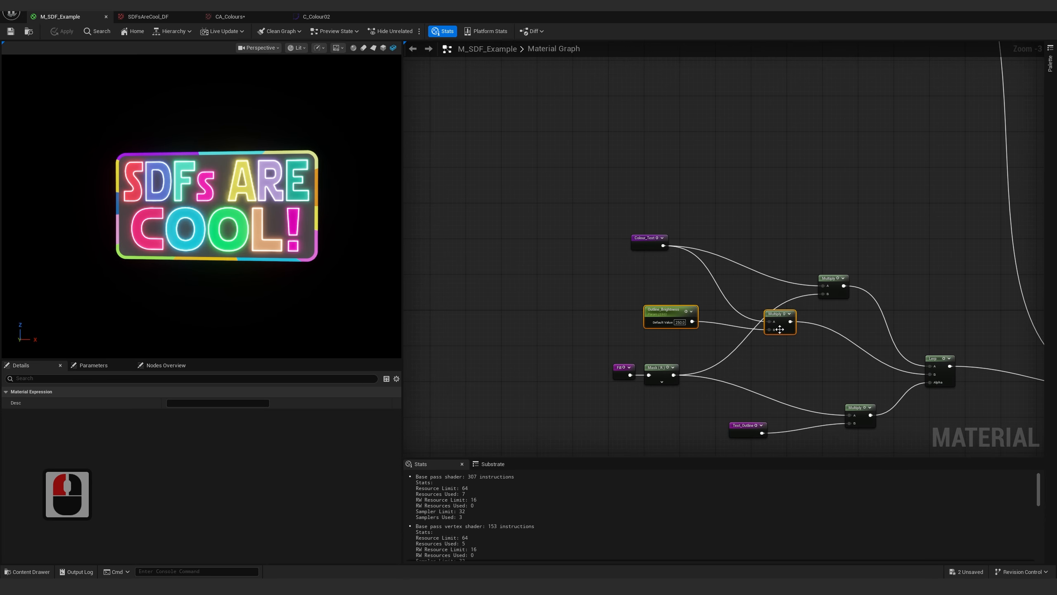
click(767, 312)
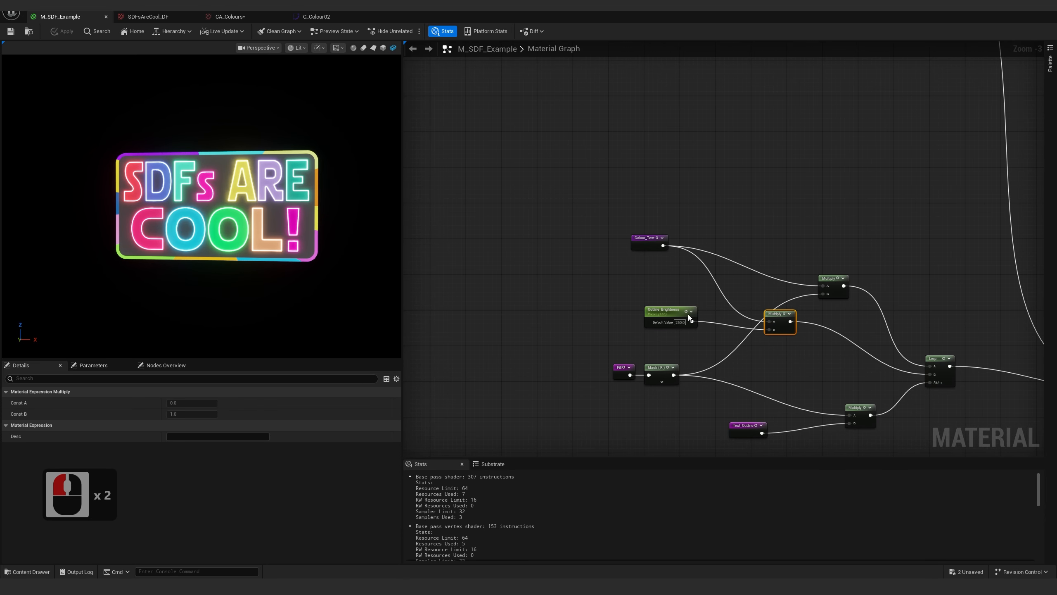
click(789, 331)
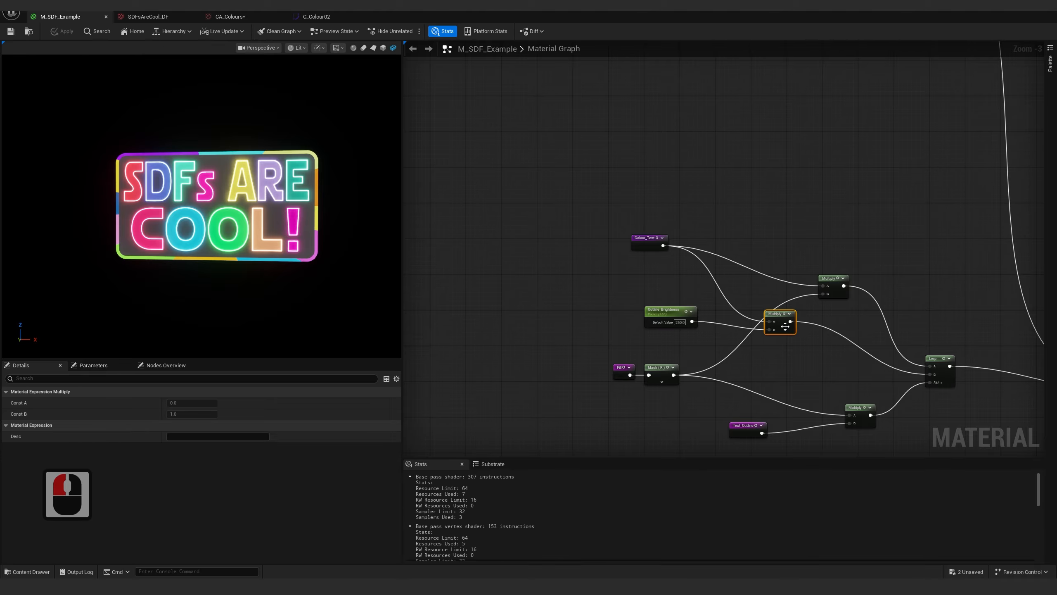
key(ctrl+c)
key(ctrl+v)
Delete the unused green constant node next to Colour_Border
right_drag(710, 314, 607, 525)
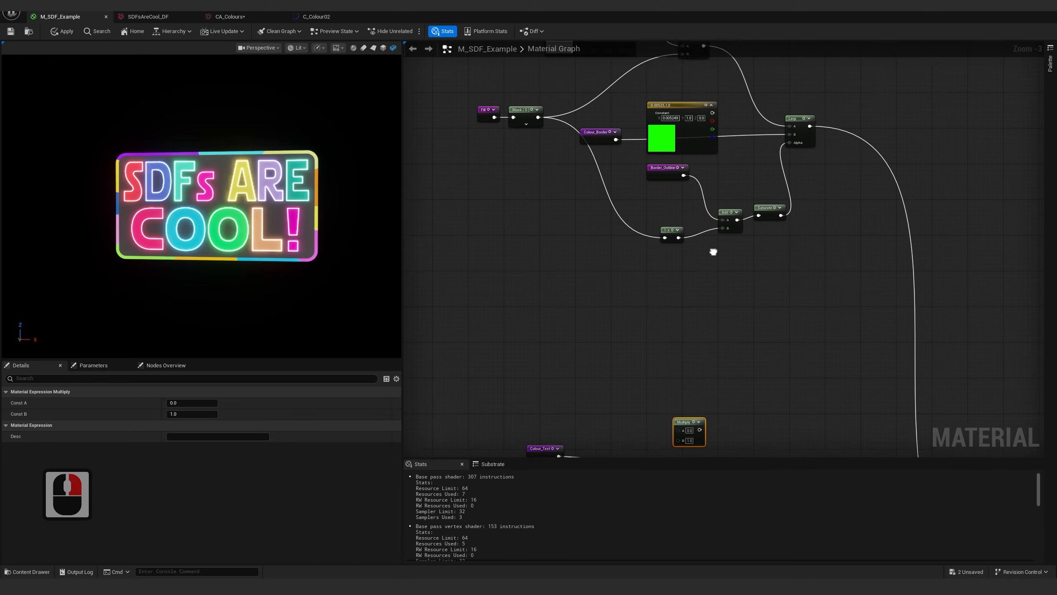
right_drag(678, 141, 703, 144)
click(703, 144)
key(Delete)
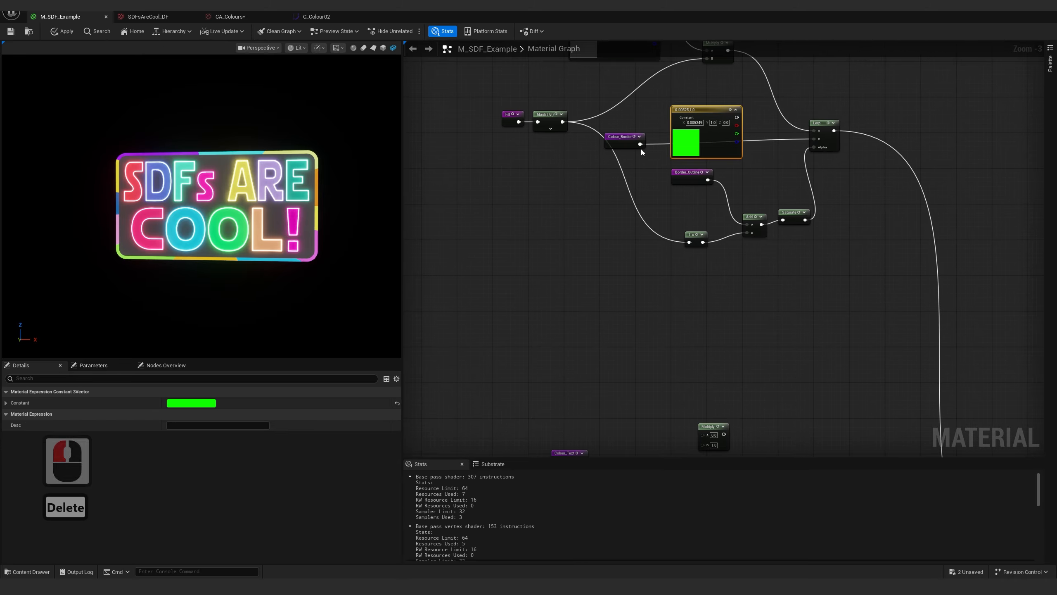
Multiply Colour_Border by Outline_Brightness with the copied node, feed the border Lerp's B input, and apply and save the material
drag(640, 144, 701, 140)
right_drag(701, 140, 648, 400)
right_drag(649, 362, 649, 544)
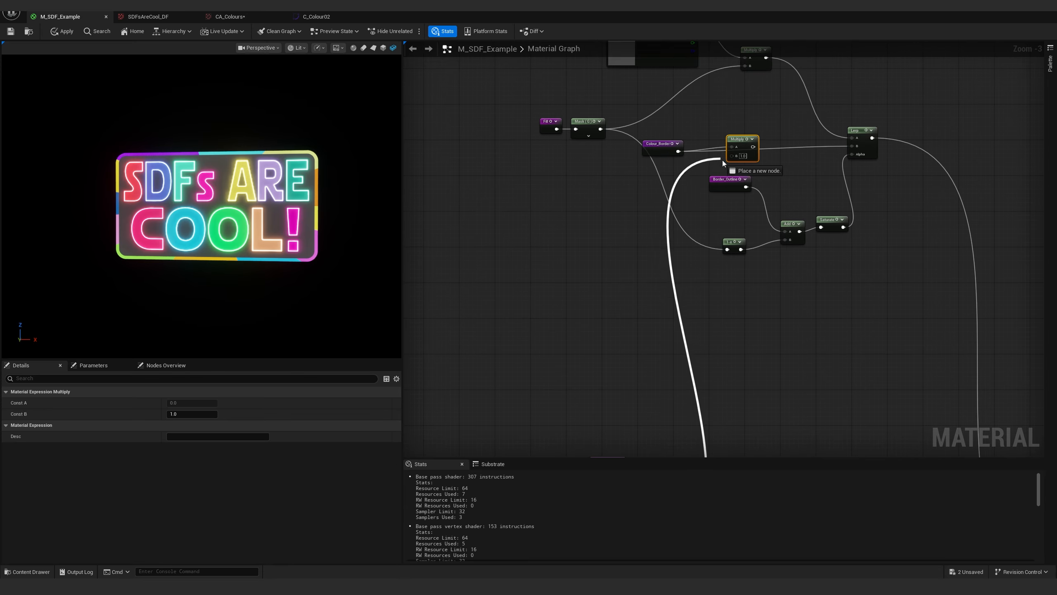
drag(738, 155, 853, 146)
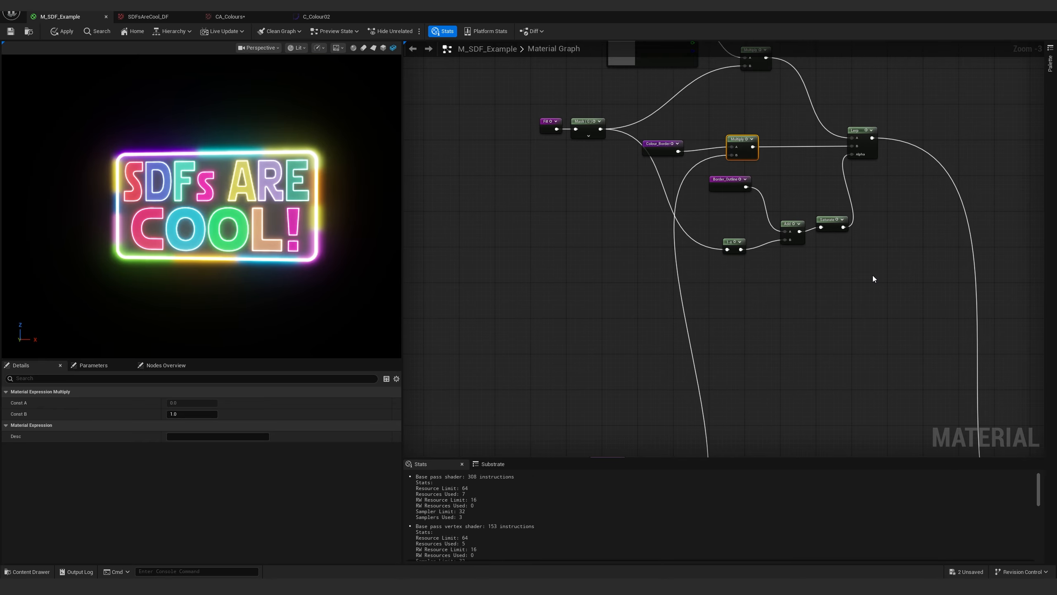
click(62, 32)
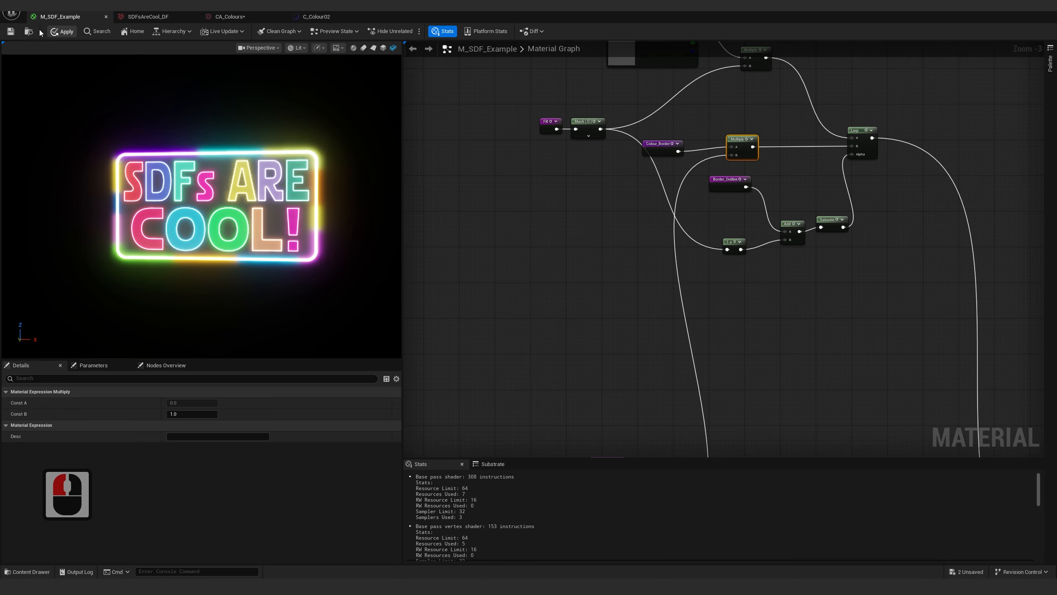
click(11, 31)
Open the MI_SDF_Example material instance, keeping the sign in the level visible, and widen its parameter area
drag(480, 15, 554, 487)
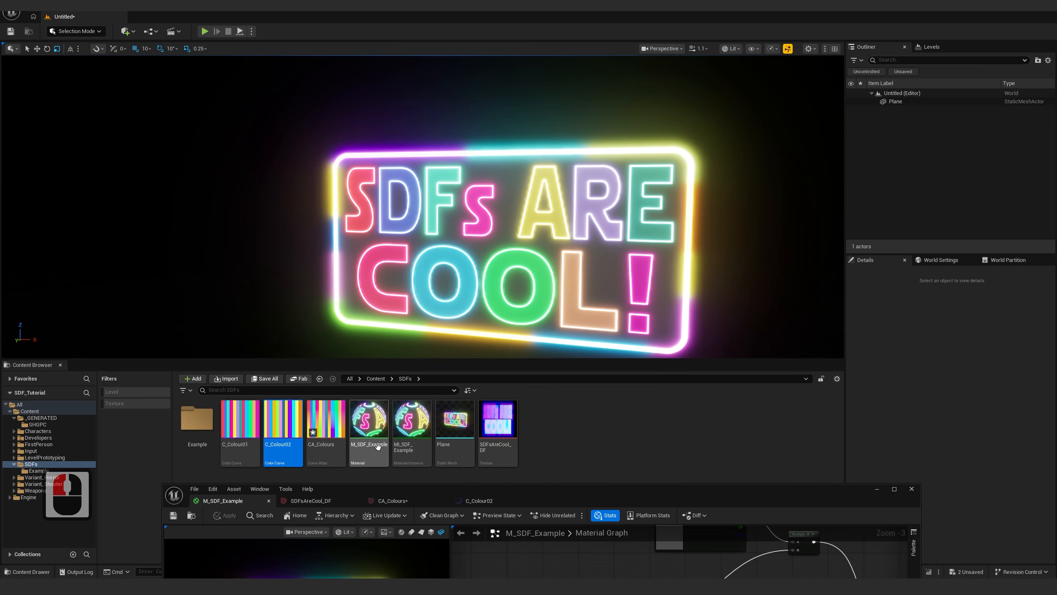
double_click(411, 432)
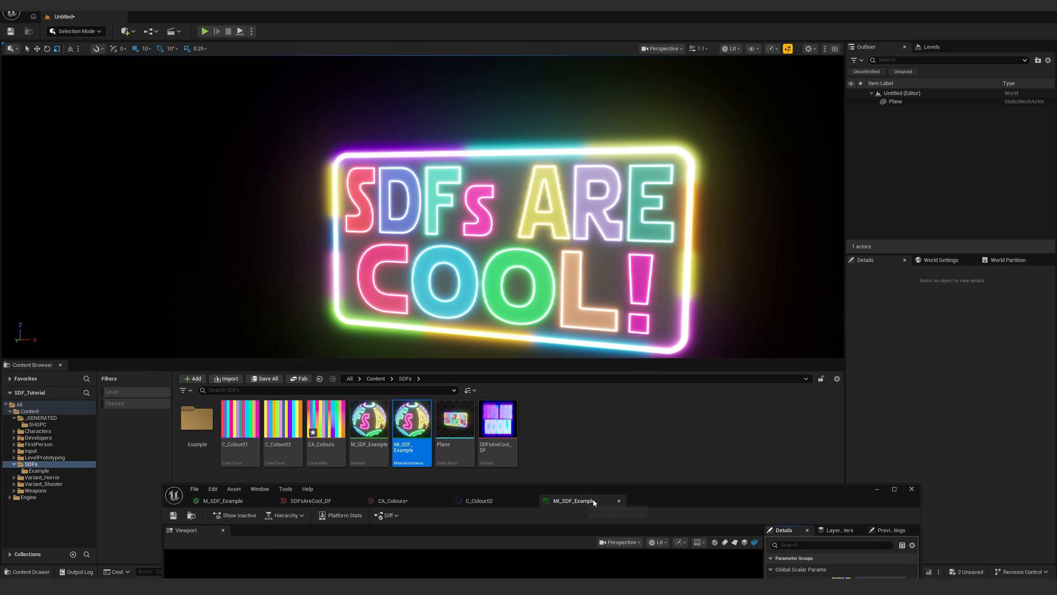
drag(674, 496, 703, 362)
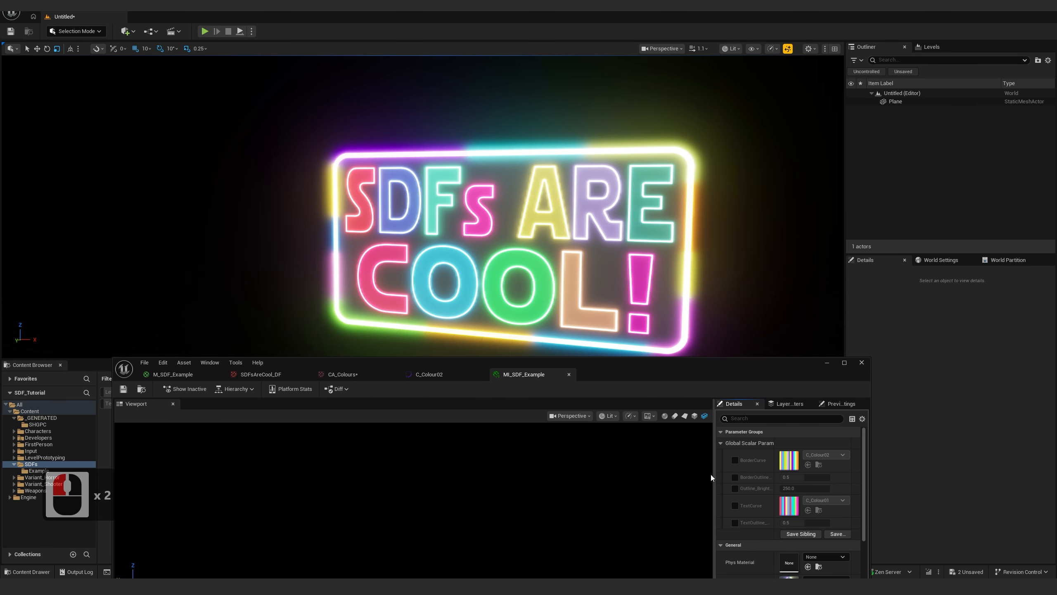
drag(712, 477, 611, 477)
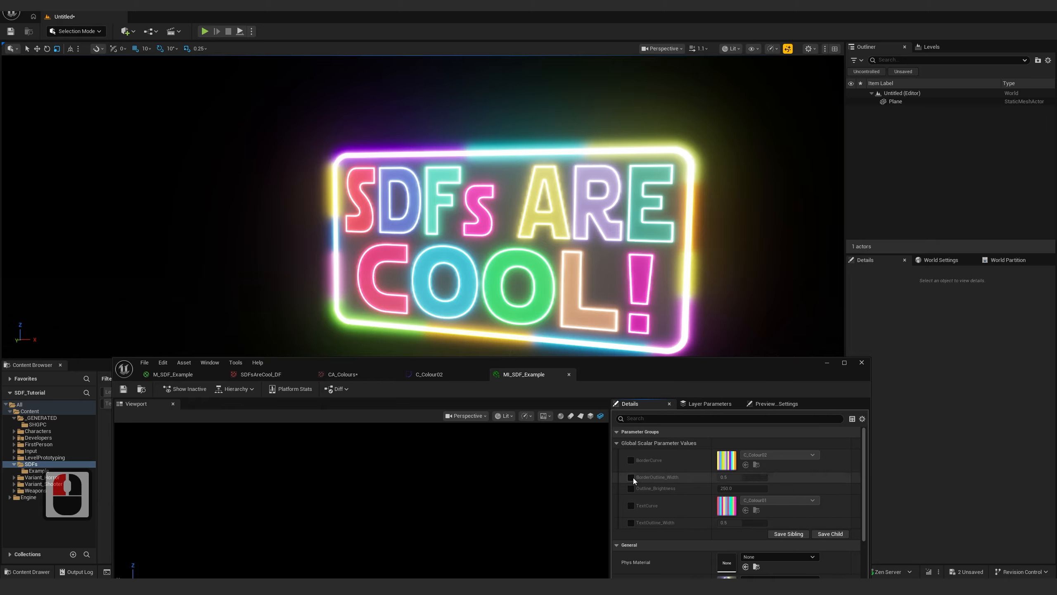
Override BorderOutline_Width with about 0.31 and Outline_Brightness with about 47.48
click(631, 477)
mouse_move(740, 477)
mouse_down()
mouse_move(722, 477)
mouse_move(754, 478)
mouse_move(716, 485)
mouse_move(726, 489)
mouse_up()
click(632, 488)
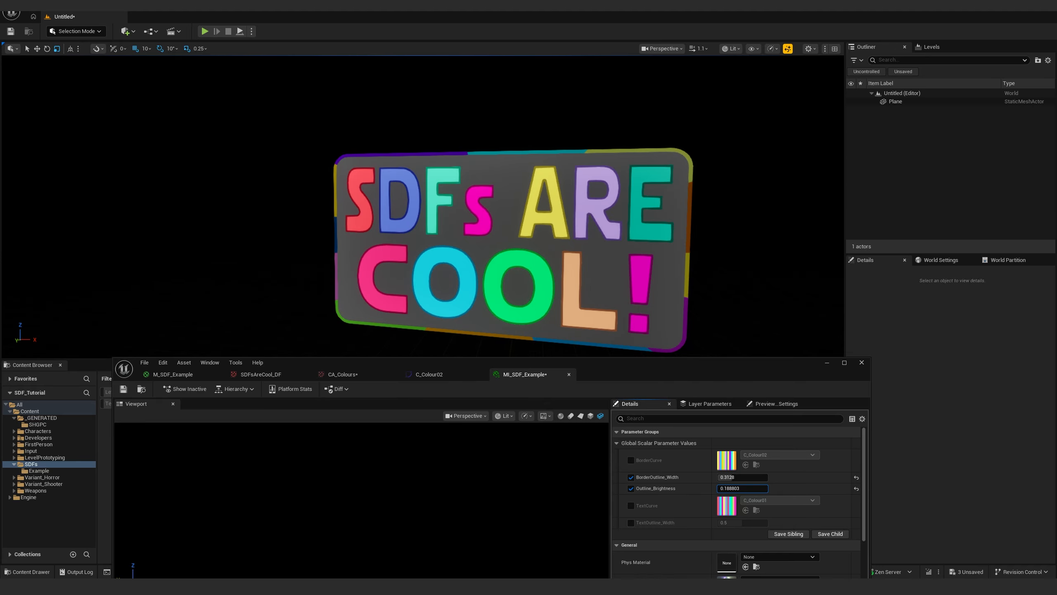
drag(727, 489, 754, 497)
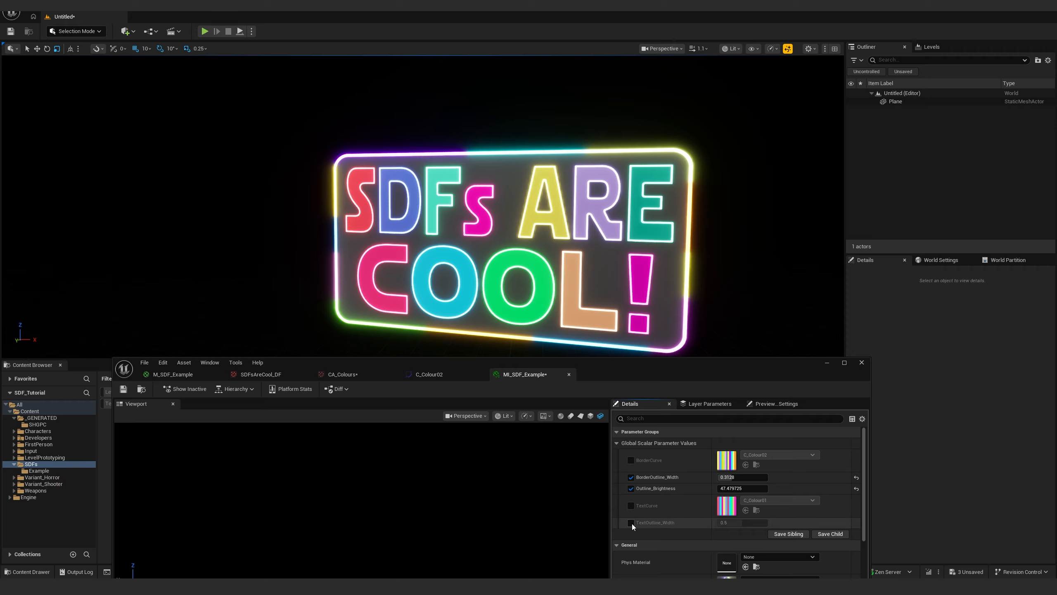
Enable the TextOutline_Width override, try a different width, and reset it to 0.5
click(631, 524)
mouse_move(734, 523)
mouse_down()
mouse_move(724, 523)
mouse_move(761, 523)
mouse_move(725, 524)
mouse_up()
click(856, 523)
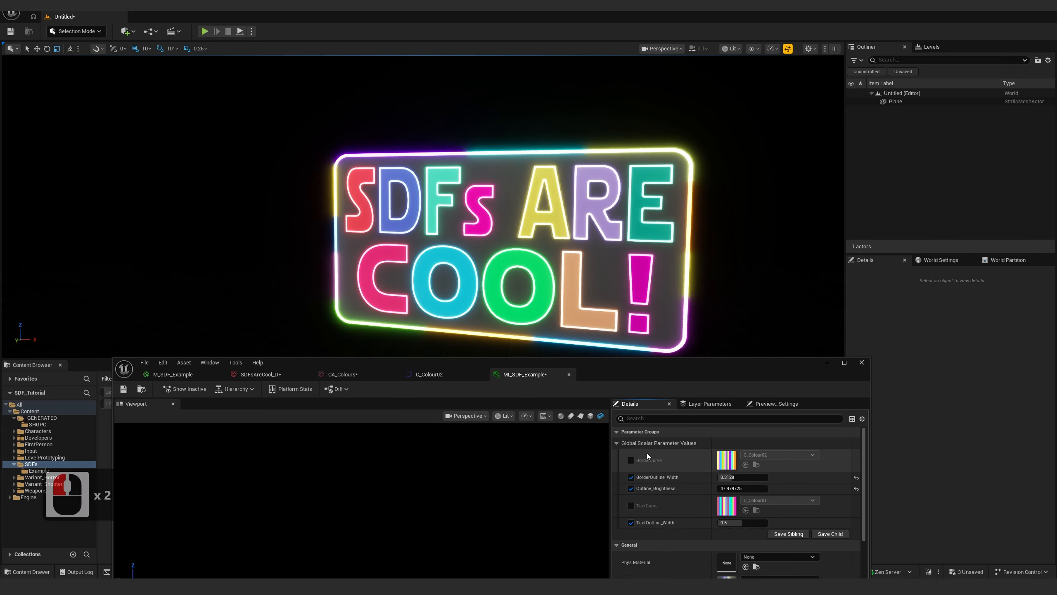
Try C_Colour01 as the BorderCurve override and switch it back to C_Colour02
click(631, 505)
click(631, 505)
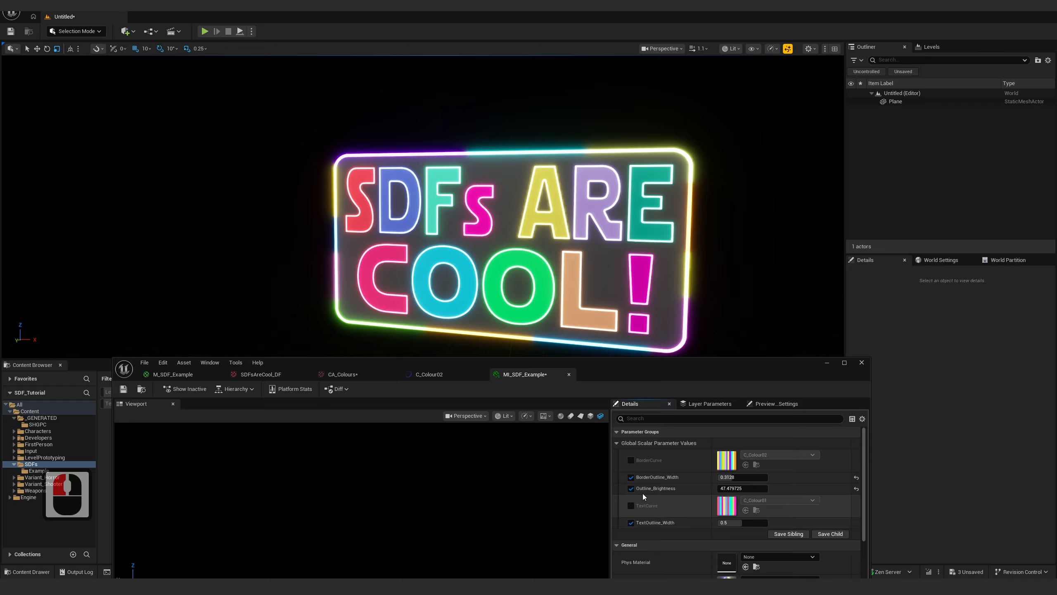
click(631, 460)
click(773, 457)
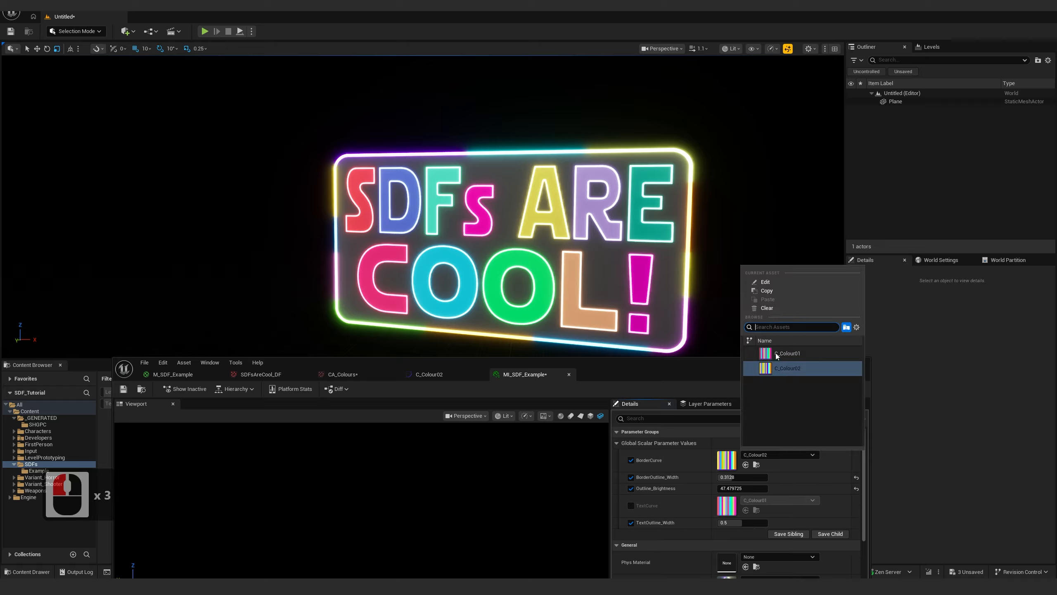
click(775, 352)
click(763, 453)
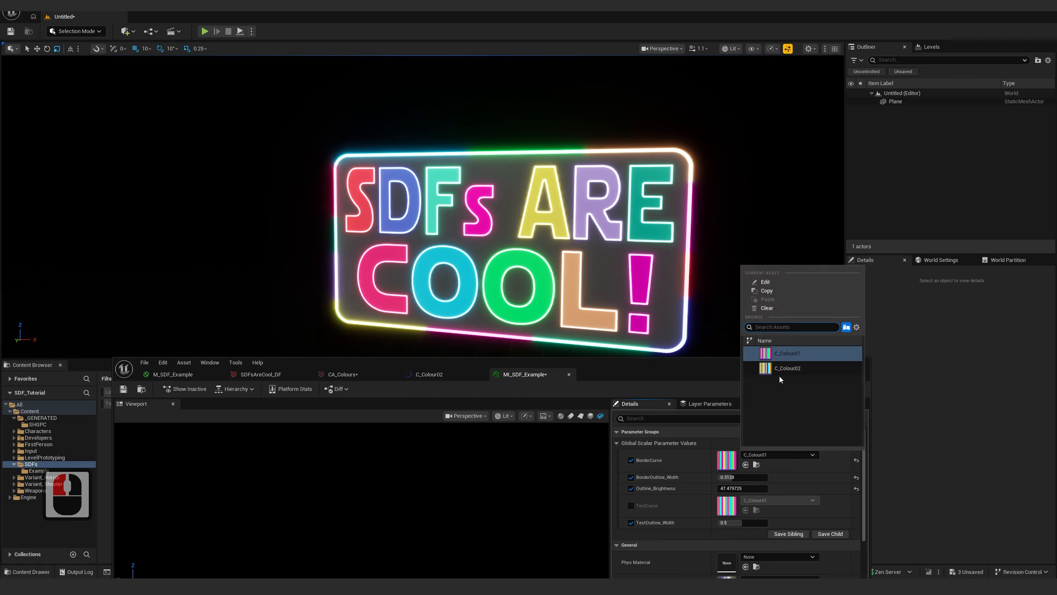
click(785, 368)
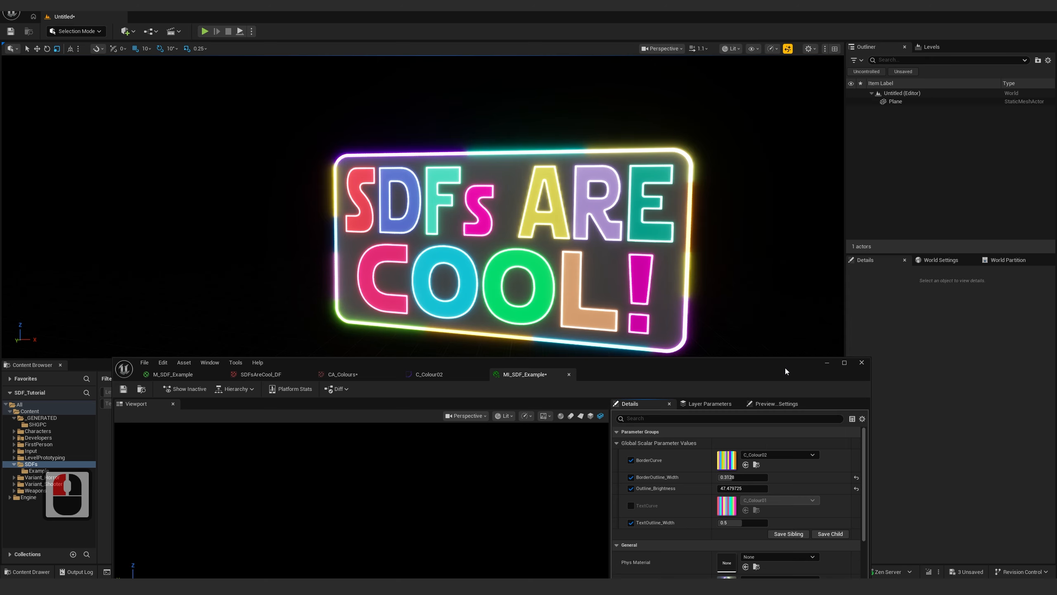
Save the material instance and disable its BorderCurve override
click(123, 388)
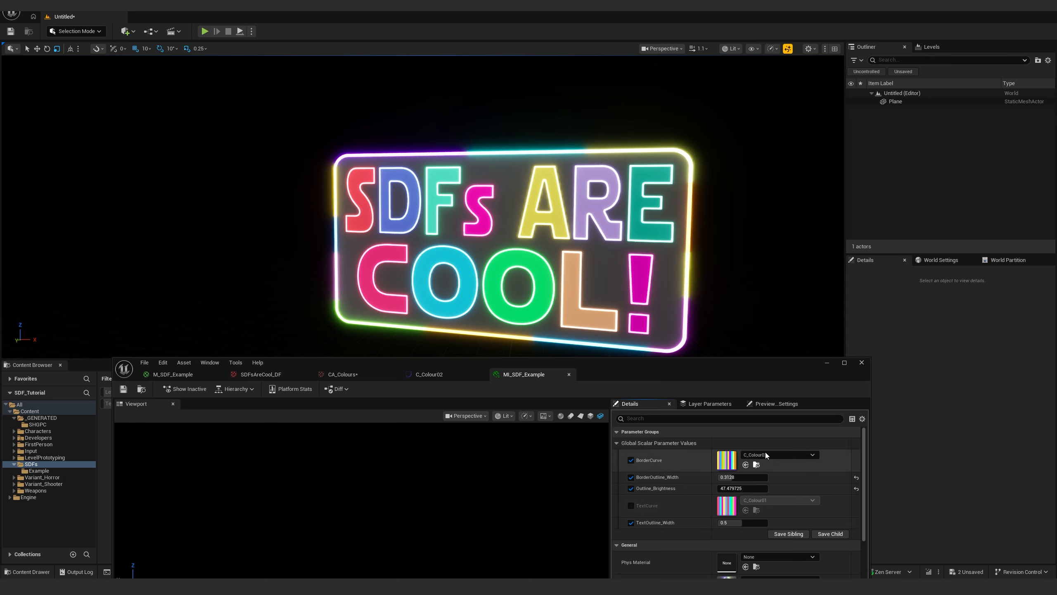
click(631, 459)
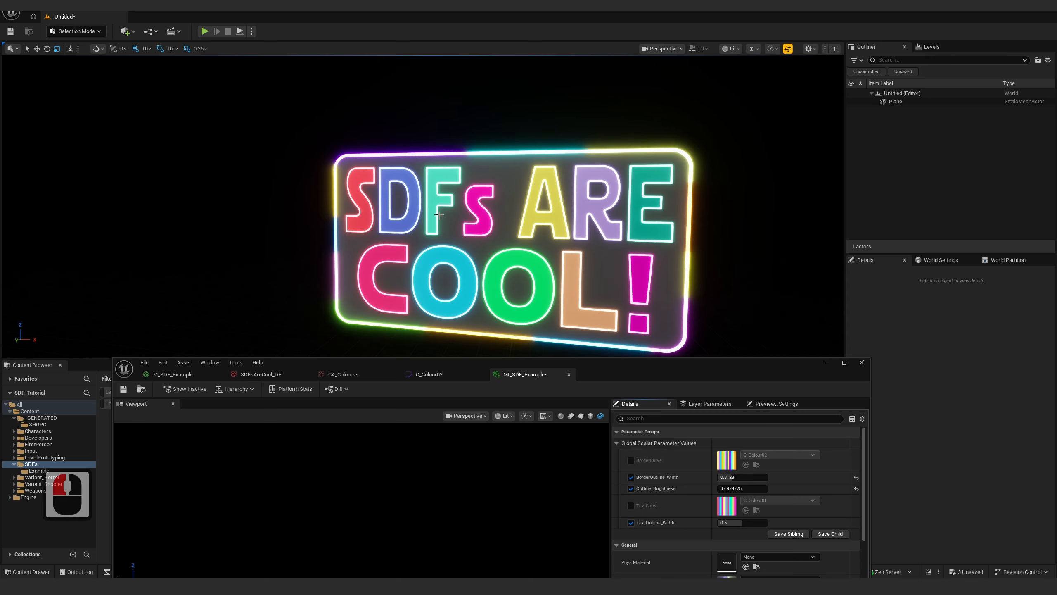
Open the M_SDF_Example material graph and move the dark grey constant colour node farther from its Multiply node
drag(642, 380, 728, 303)
click(419, 301)
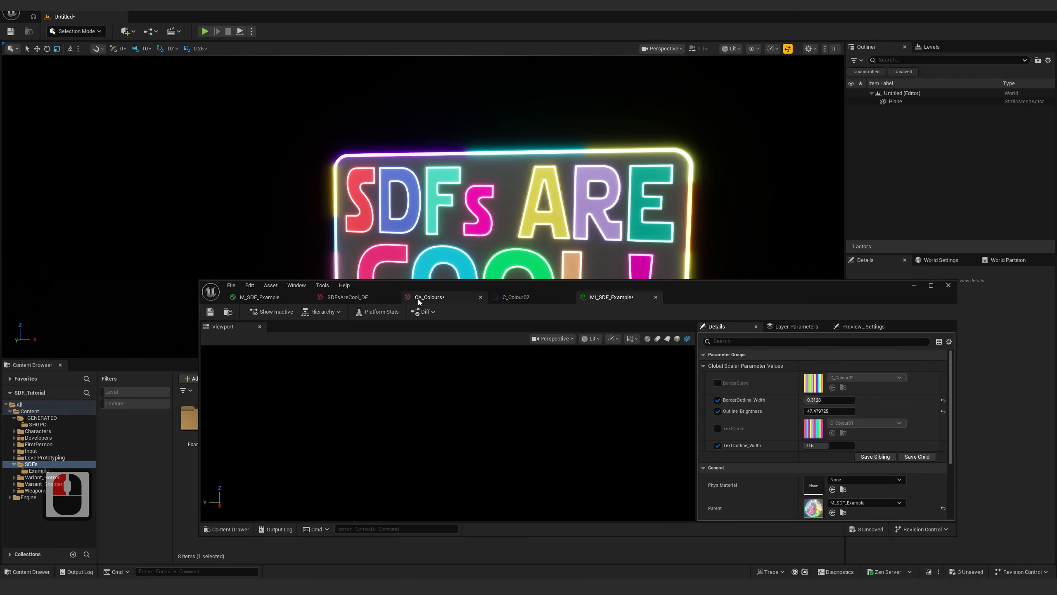
double_click(264, 297)
right_drag(583, 291, 644, 445)
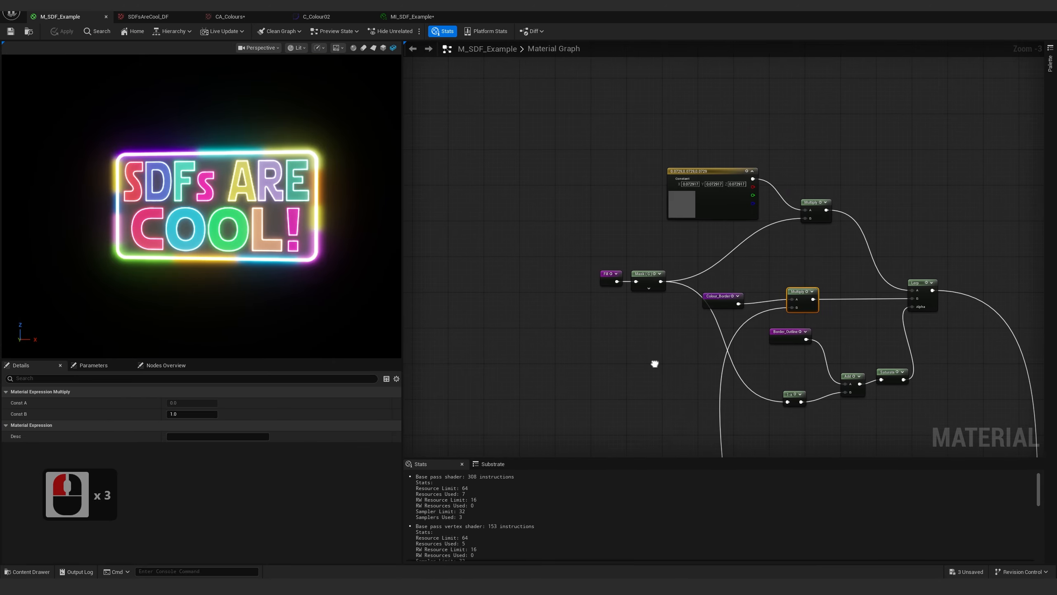
drag(708, 202, 691, 180)
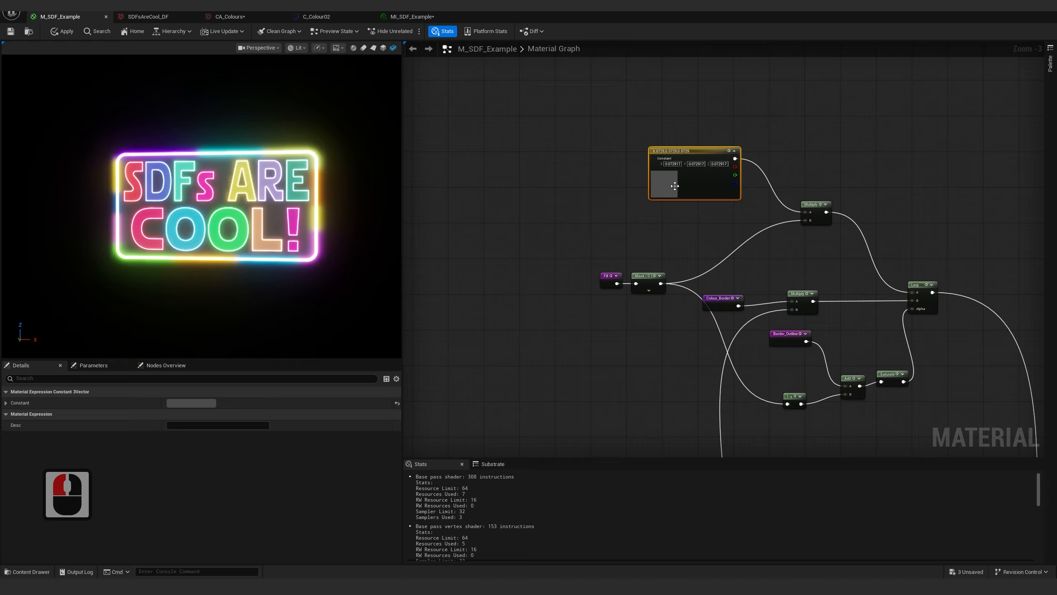
Move the Colour_Border reroute usage node away from the border Multiply node, out past the Fill and Mask nodes
right_drag(567, 179, 657, 217)
scroll(657, 216, down, 4)
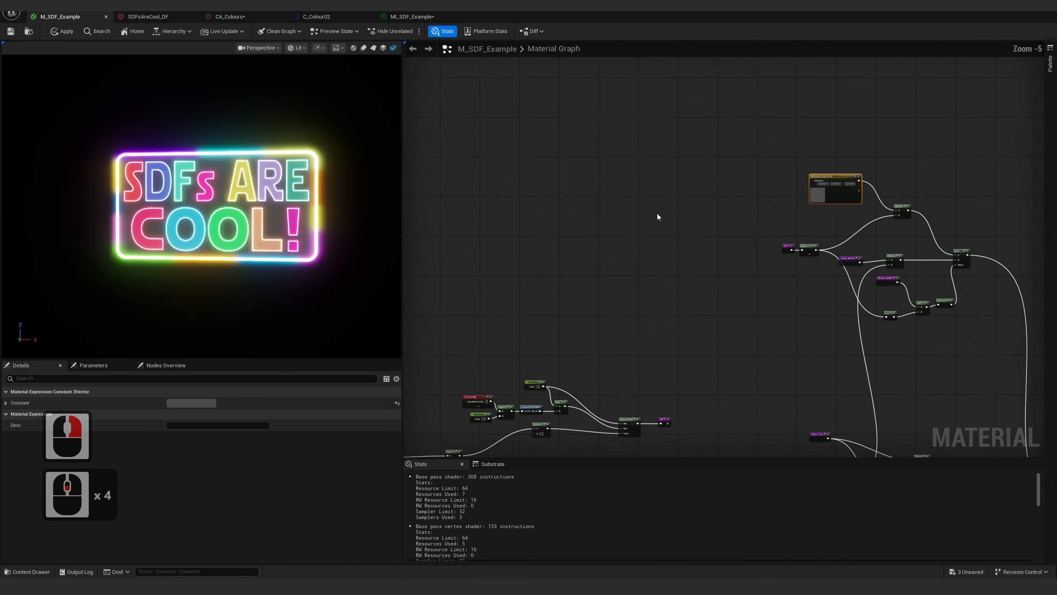
right_drag(578, 245, 769, 135)
scroll(789, 219, up, 4)
right_drag(554, 289, 827, 207)
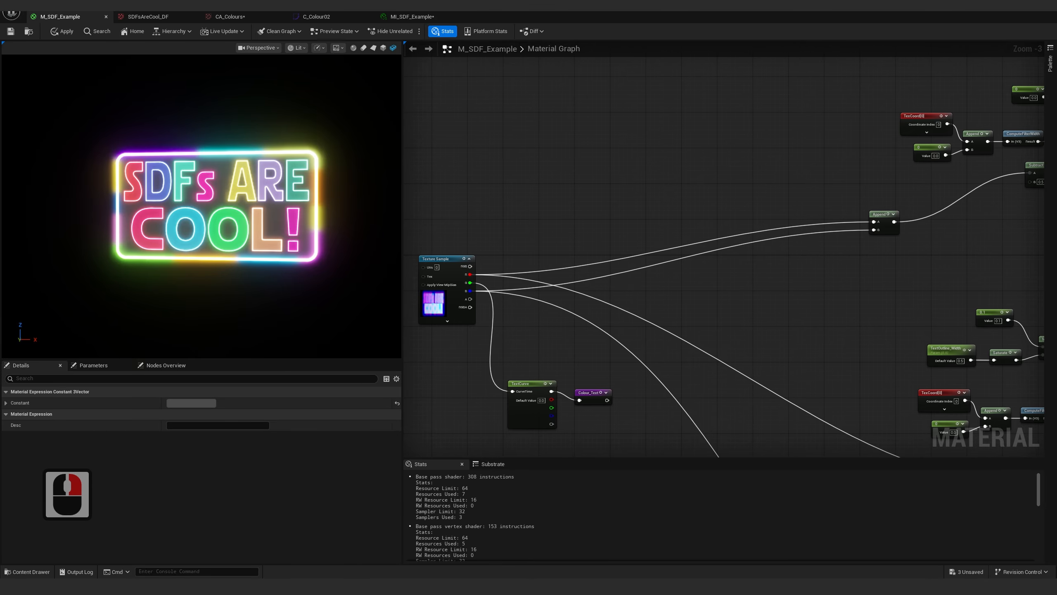
right_drag(1006, 71, 659, 126)
scroll(803, 278, down, 3)
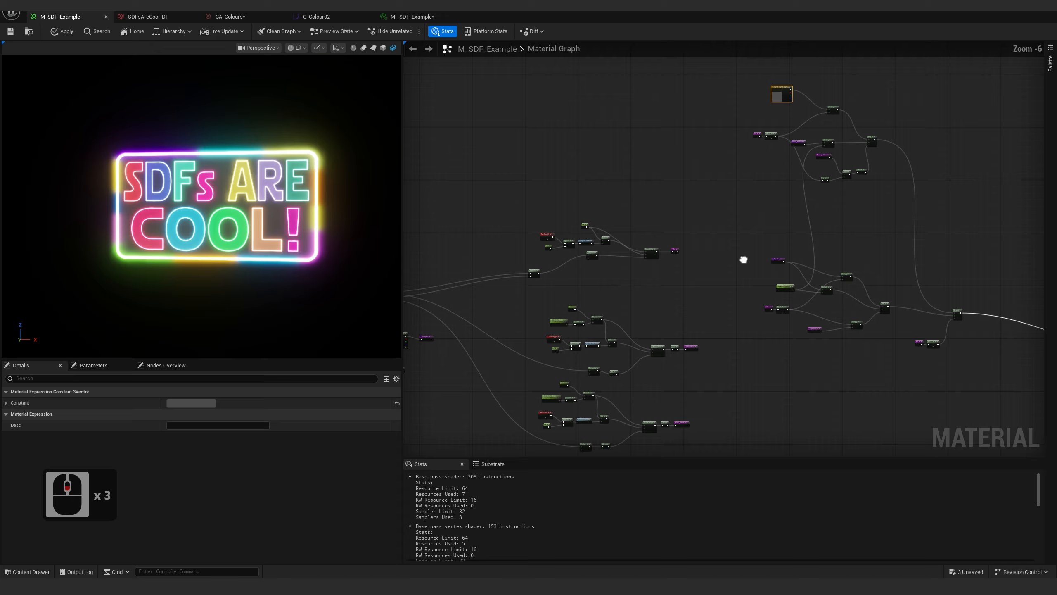
right_drag(743, 260, 547, 328)
scroll(623, 265, up, 5)
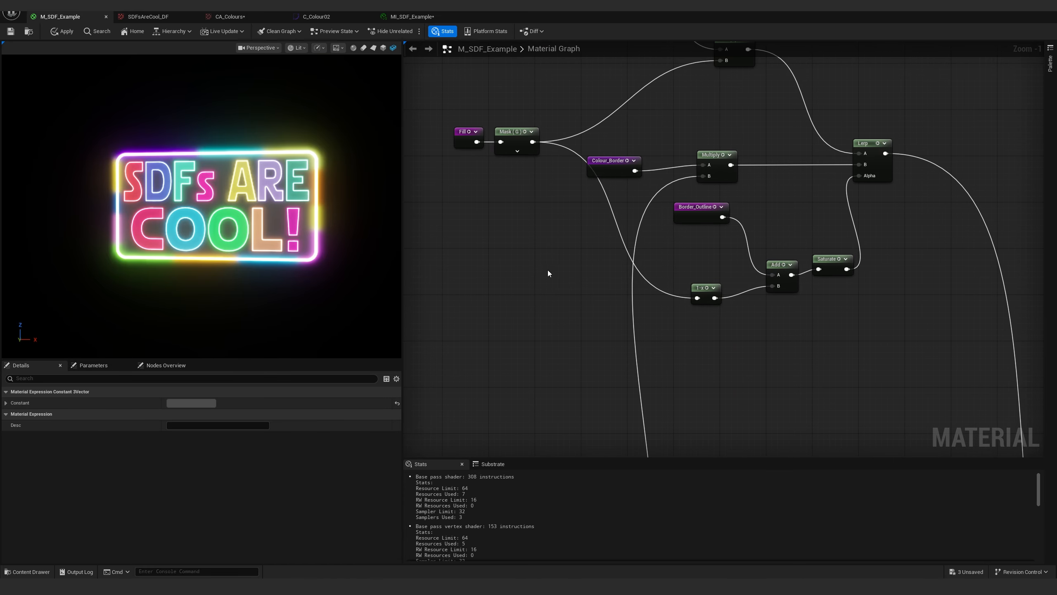
drag(610, 162, 466, 232)
right_drag(472, 285, 664, 222)
drag(656, 167, 576, 151)
Move the TexCoord, Subtract, VectorToRadialValue and Mask nodes together into line with the BorderCurve node
scroll(612, 300, down, 4)
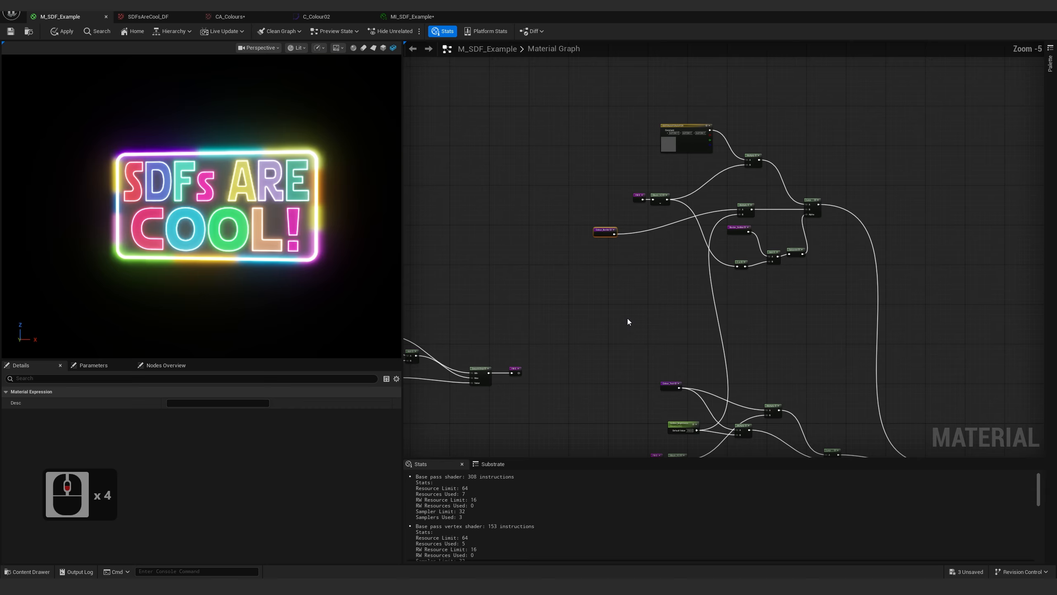
right_drag(628, 318, 566, 233)
right_drag(452, 269, 661, 265)
scroll(661, 265, up, 2)
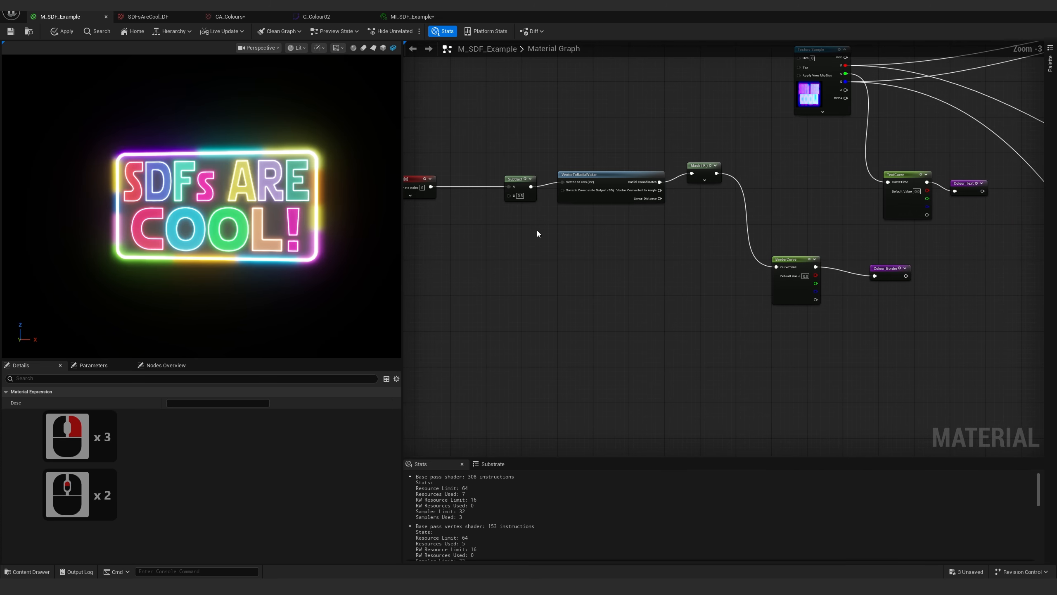
right_drag(535, 230, 622, 238)
drag(482, 144, 788, 219)
drag(783, 179, 826, 273)
right_drag(663, 336, 778, 333)
scroll(778, 333, up, 2)
click(778, 333)
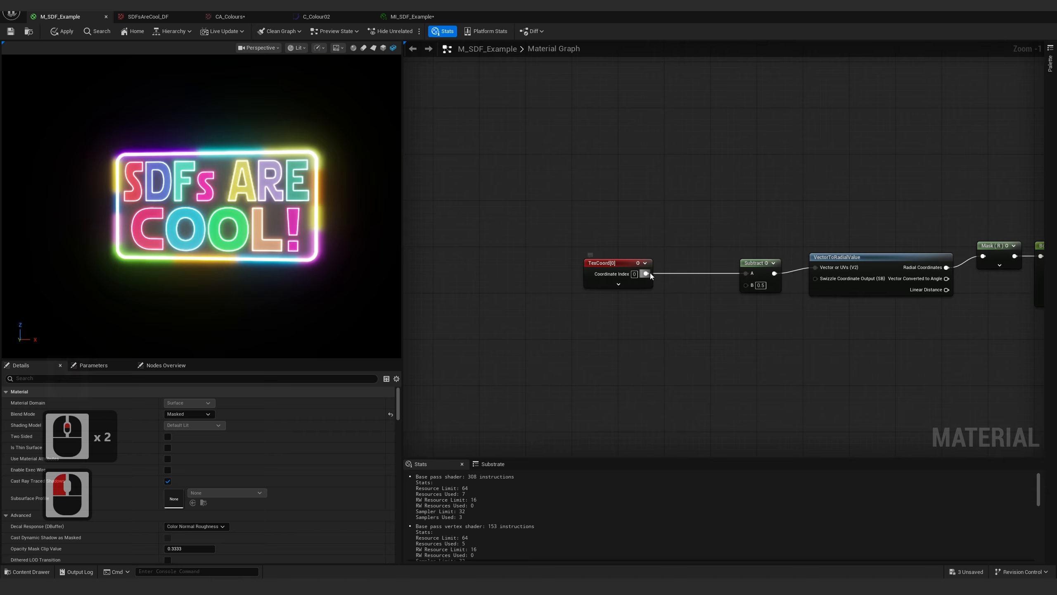
Add a CustomRotator node with its UVs input fed by the border gradient's TexCoord node
drag(649, 274, 664, 339)
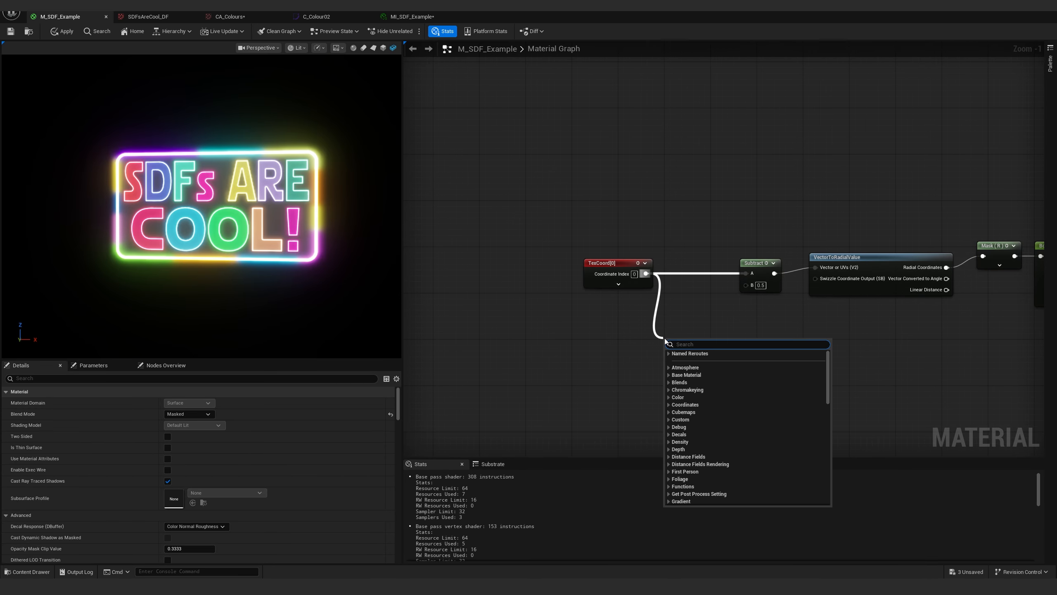
text(custom)
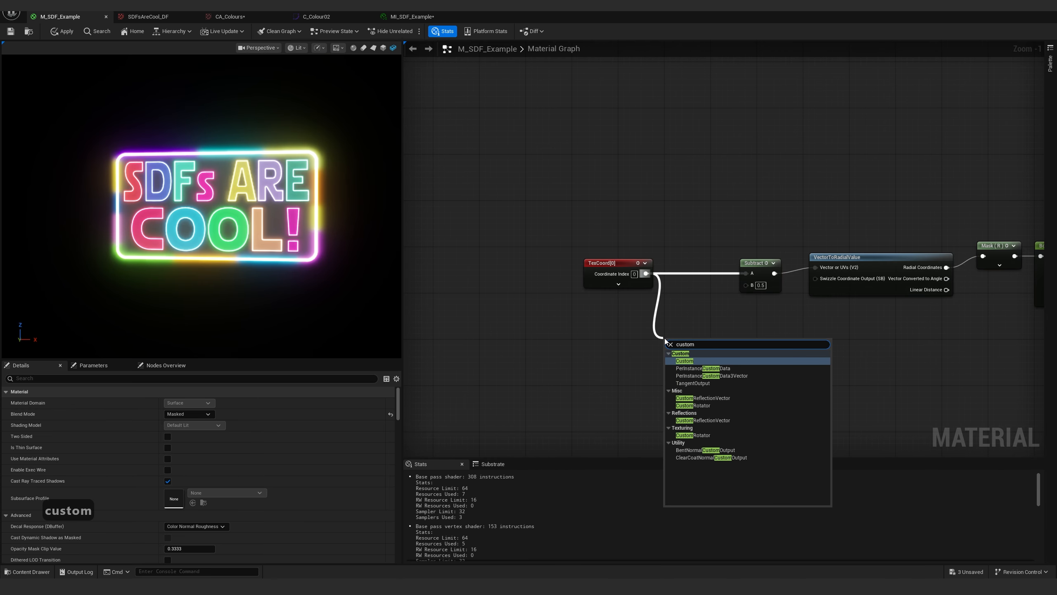
click(693, 405)
right_drag(614, 395, 647, 383)
click(567, 380)
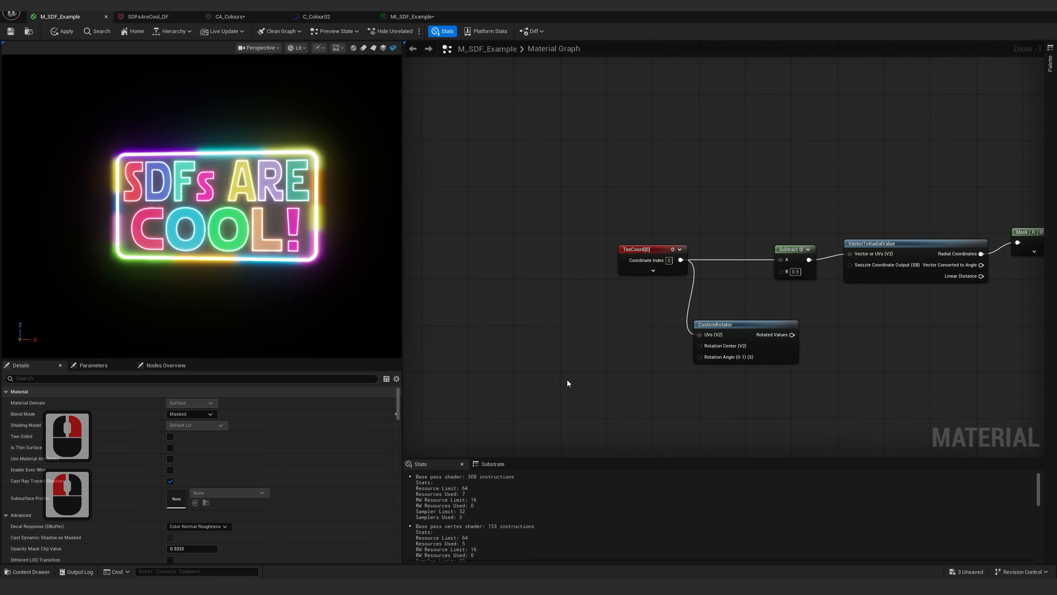
Add a Time node near the CustomRotator and connect its output to input A of a new Divide node
right_click(515, 378)
text(time)
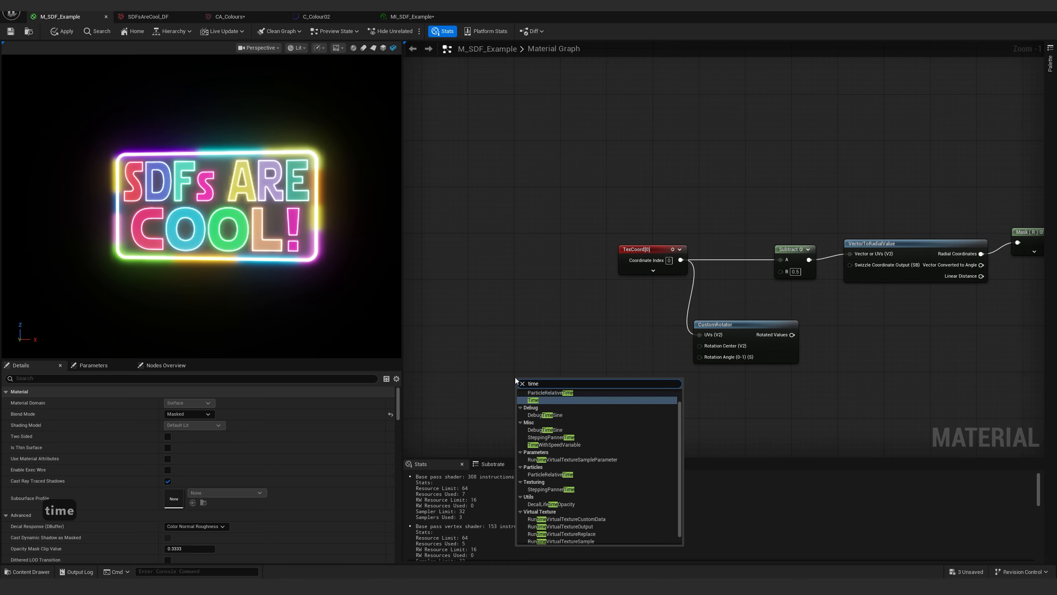
key(Return)
drag(519, 391, 517, 343)
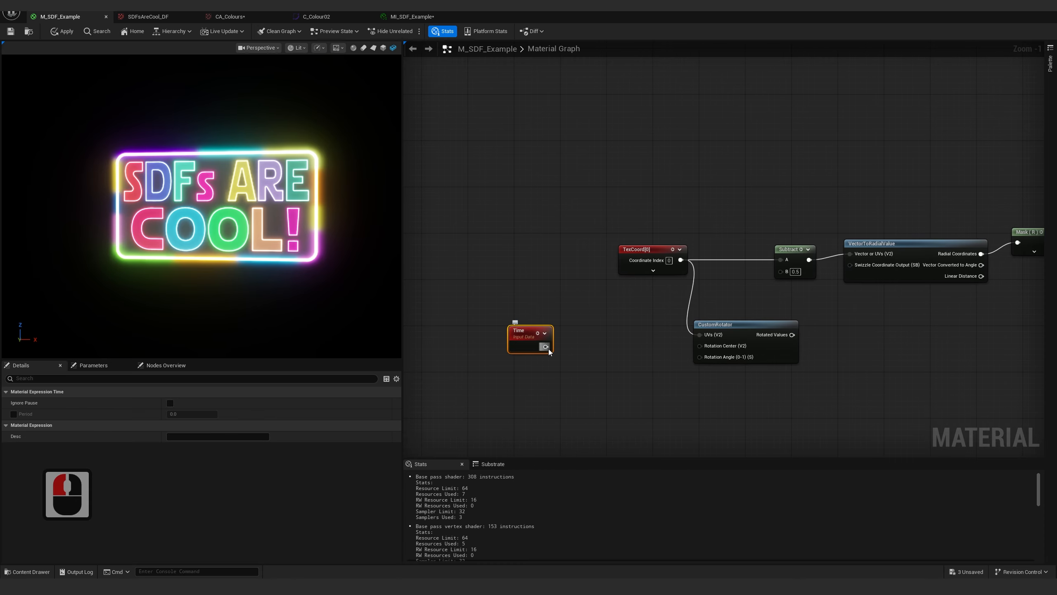
drag(586, 389, 585, 388)
text(/)
key(Return)
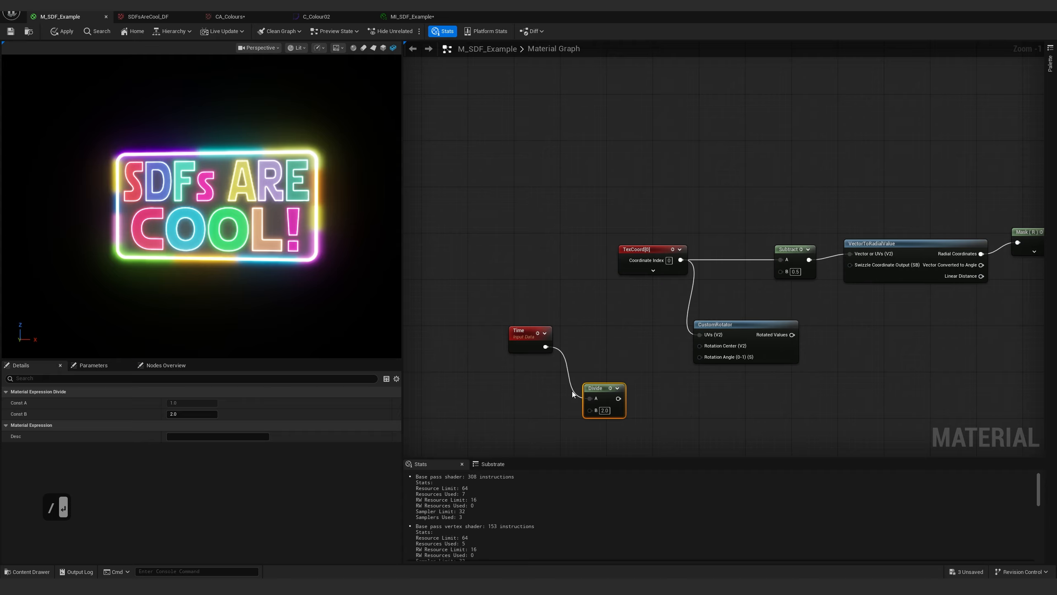
click(512, 402)
right_drag(512, 401, 554, 360)
click(646, 369)
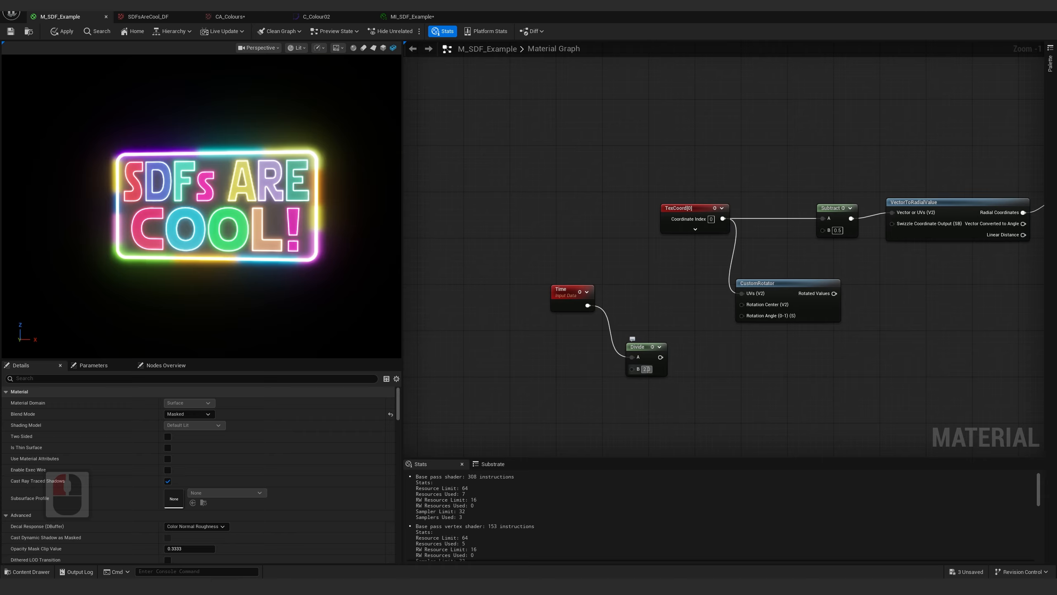
Add a scalar parameter named Border_Animation beside the Divide node
click(528, 369)
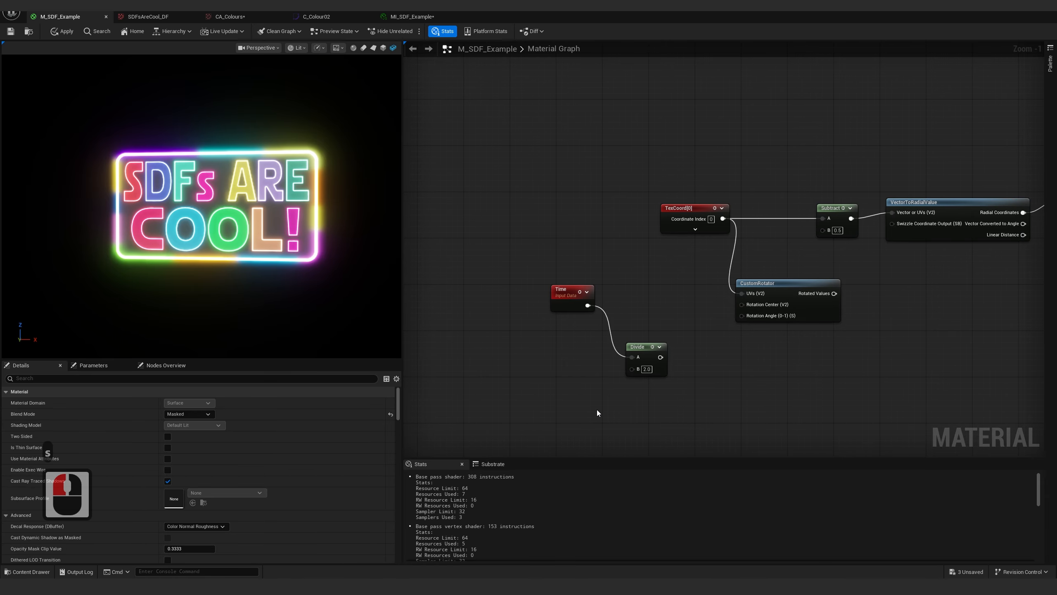
text(Border)
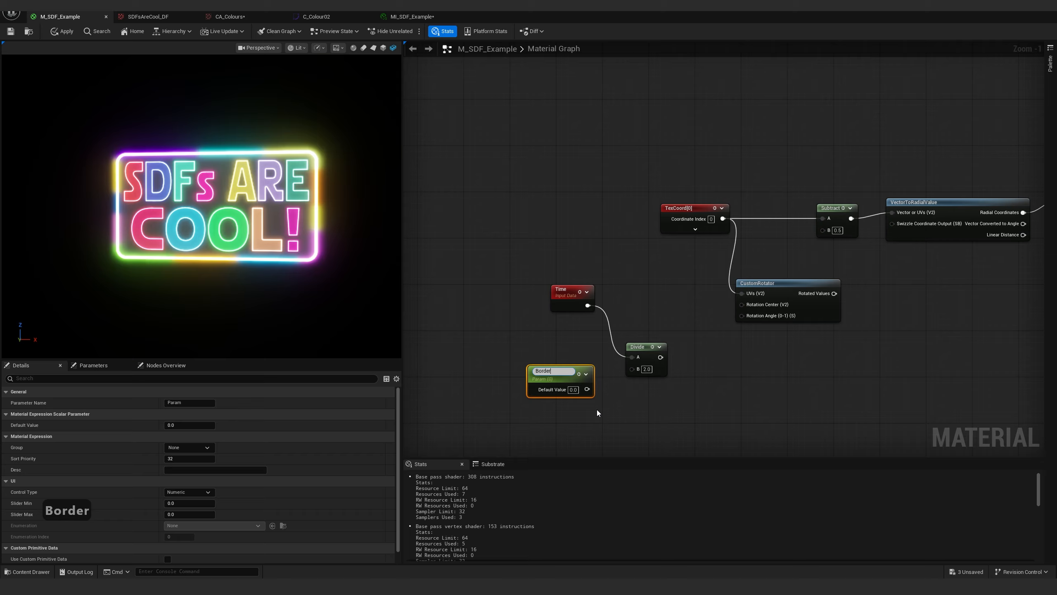
text(_Animation)
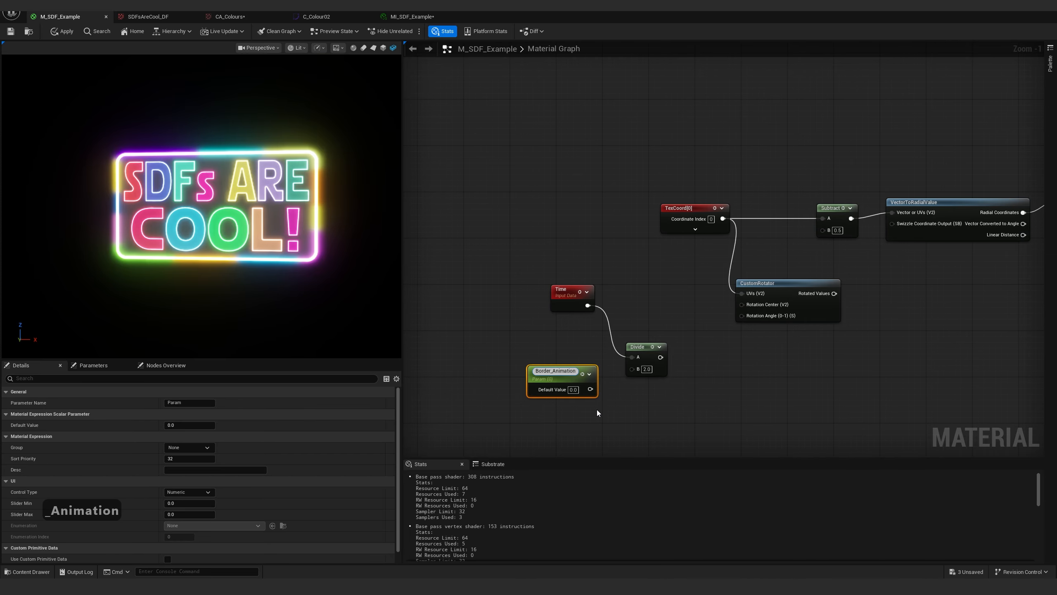
key(Return)
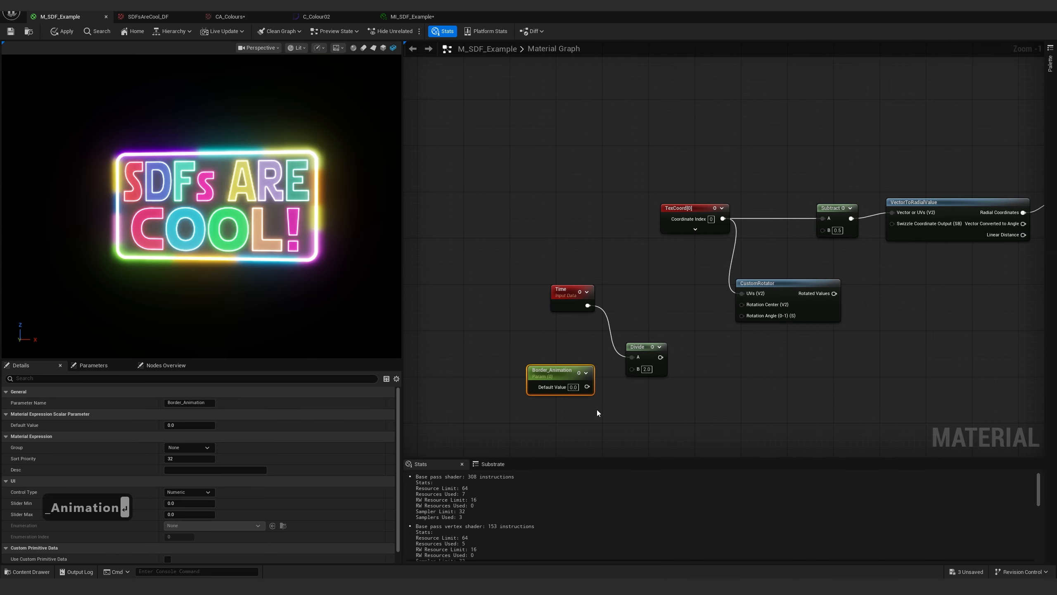
Rename the Border_Animation parameter to Border_Animation_Speed
click(565, 369)
click(566, 370)
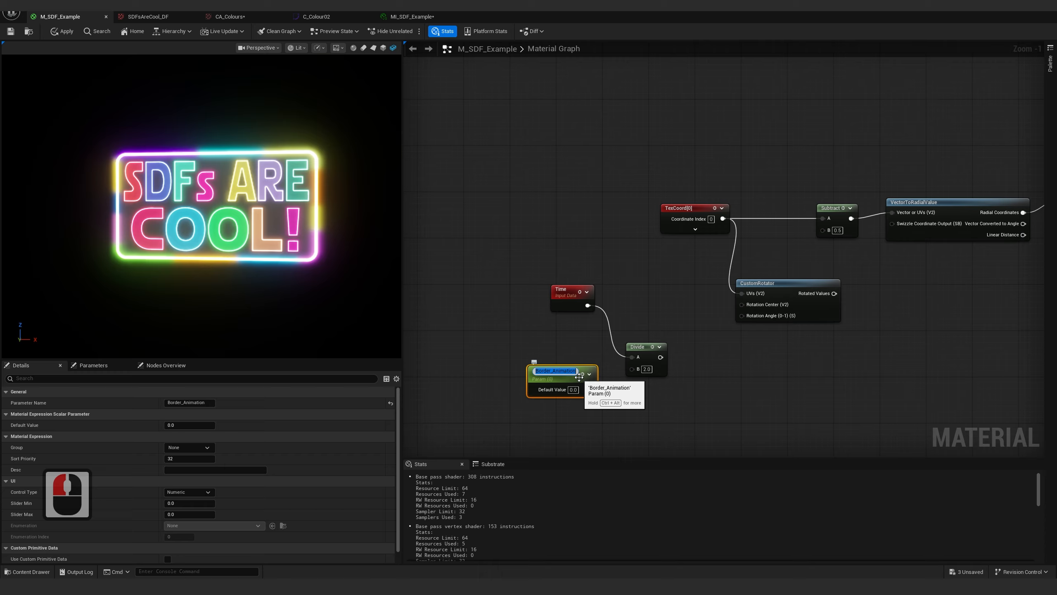
key(ctrl+Right)
text(_Sp)
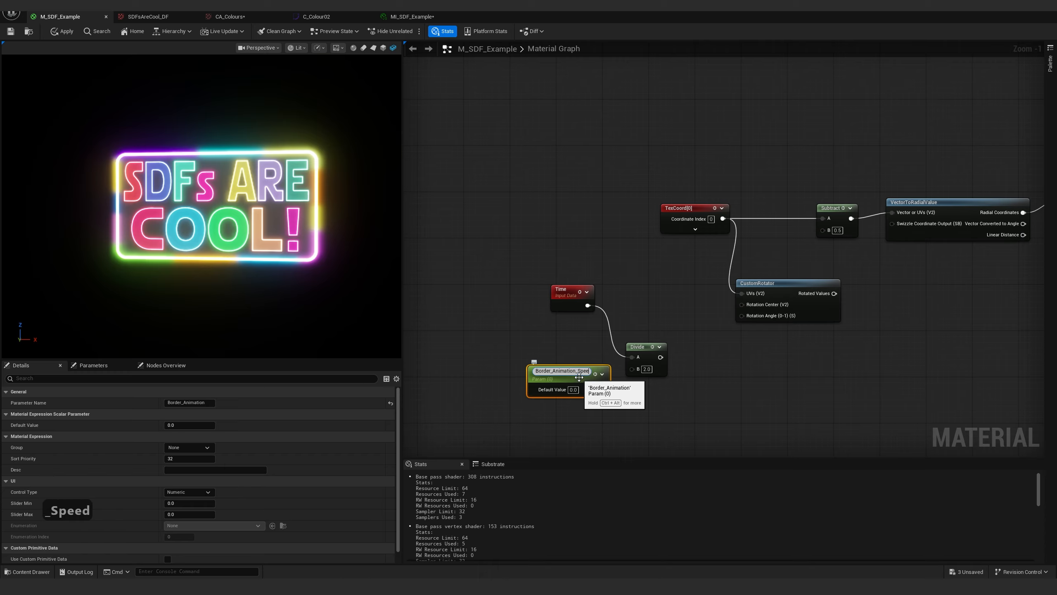
text(eed)
click(619, 409)
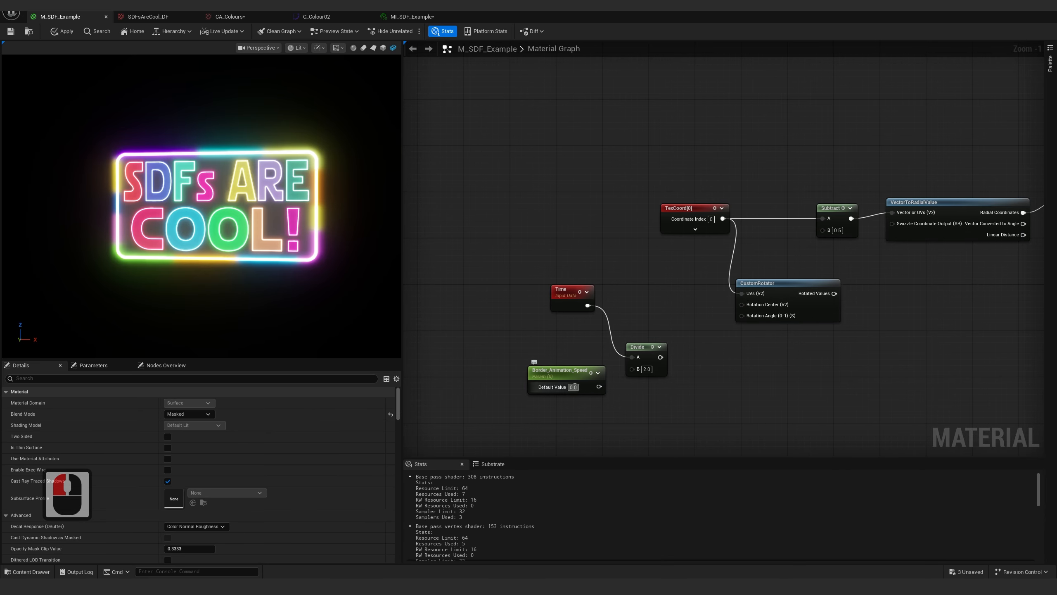
Set Border_Animation_Speed's default value to 4 and move the node farther from the Divide node
text(4)
key(Return)
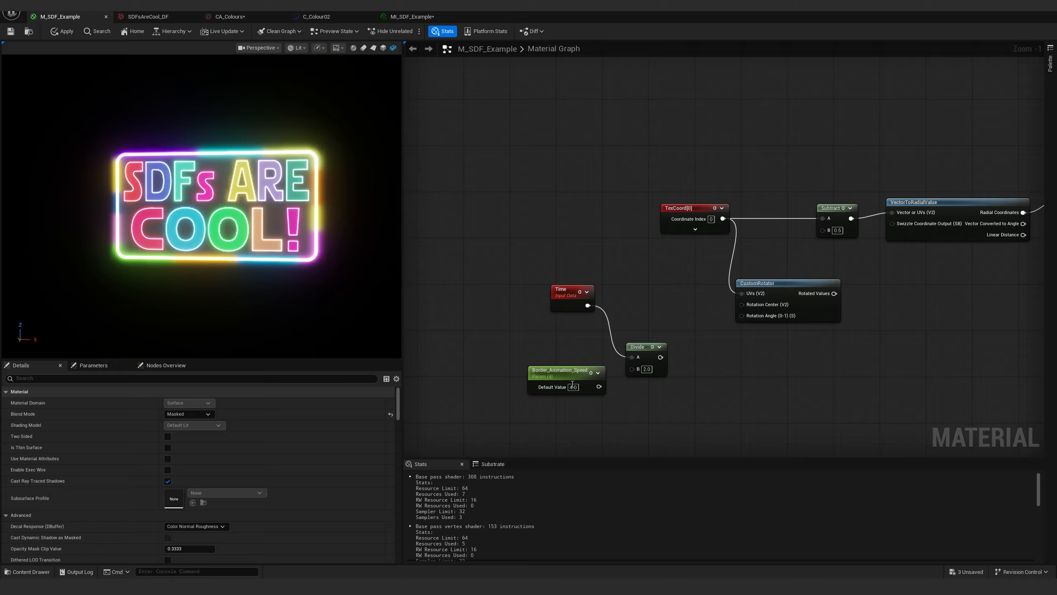
drag(571, 377, 547, 377)
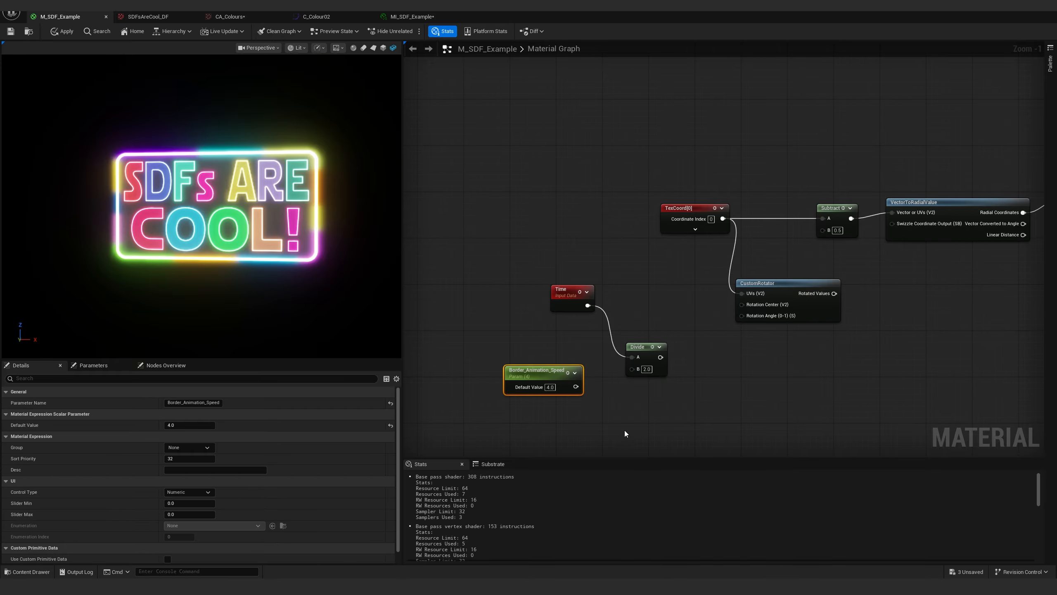
click(625, 433)
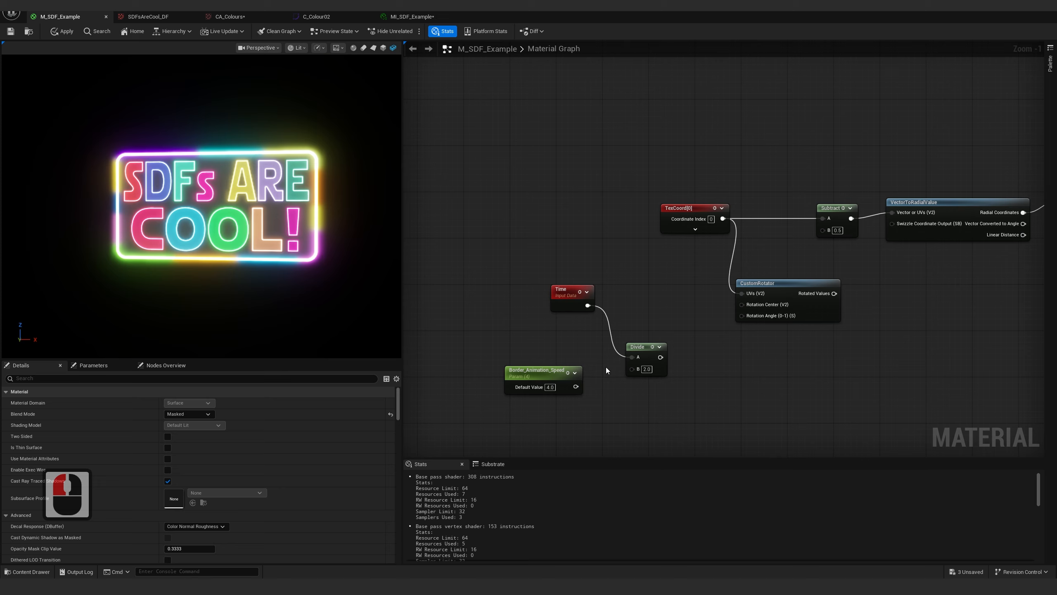
drag(621, 415, 621, 413)
text(*)
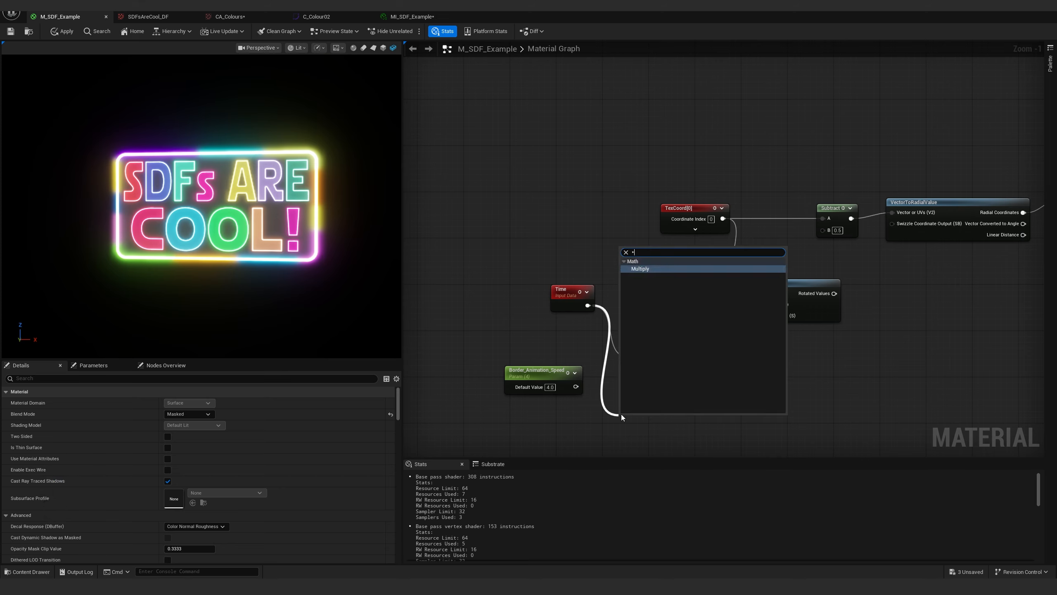
click(555, 357)
Feed Time divided by Border_Animation_Speed into the CustomRotator's Rotation Angle and preview the CustomRotator node
drag(643, 376, 636, 294)
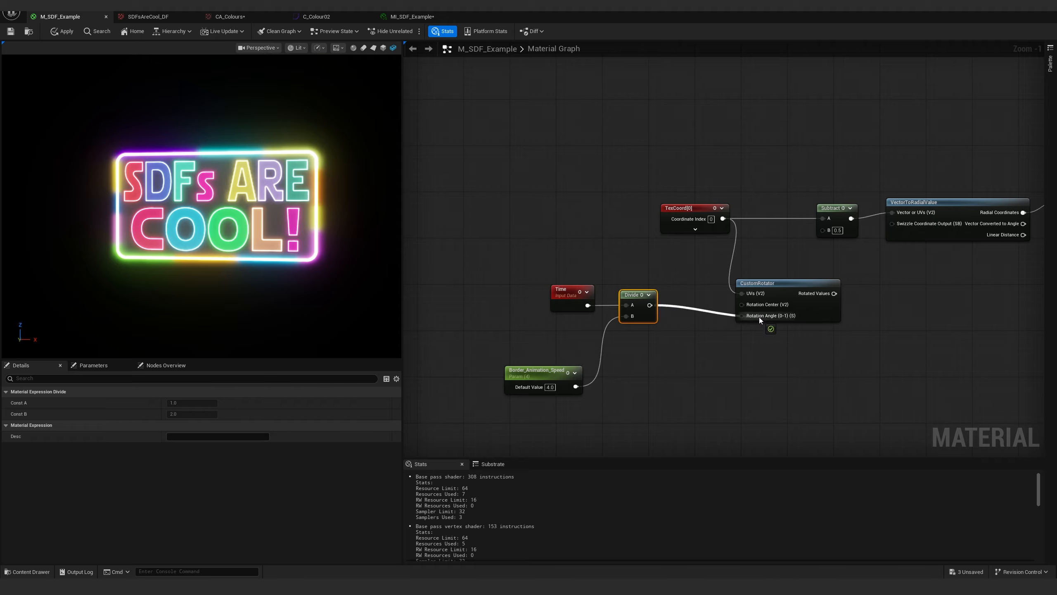
drag(758, 317, 759, 317)
click(817, 312)
key(z)
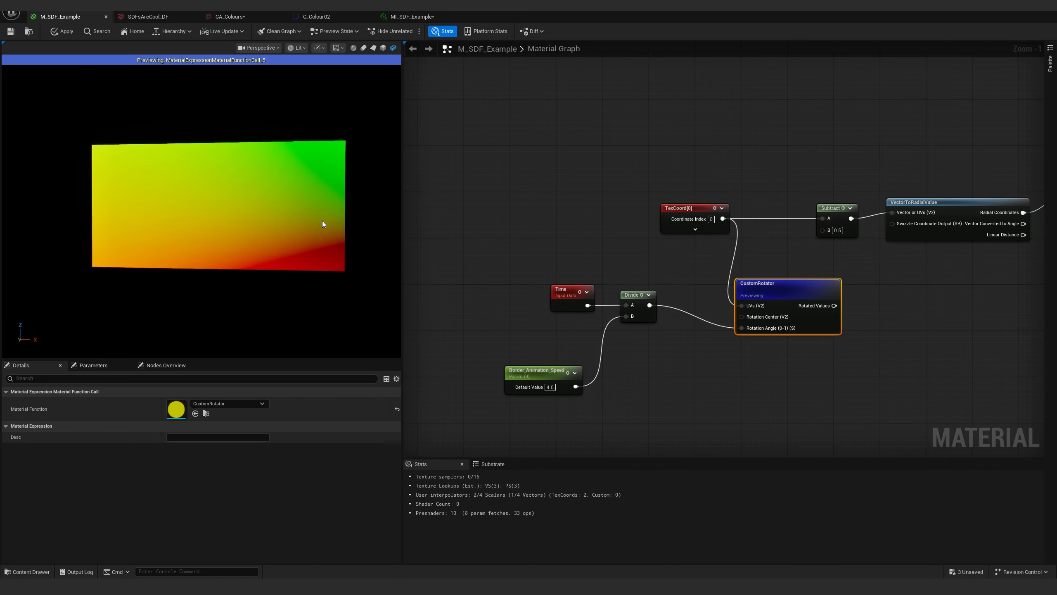
Connect the CustomRotator's Rotated Values to Subtract's A input and preview the Mask and Colour_Border nodes in turn
drag(834, 305, 824, 220)
right_drag(910, 294, 694, 271)
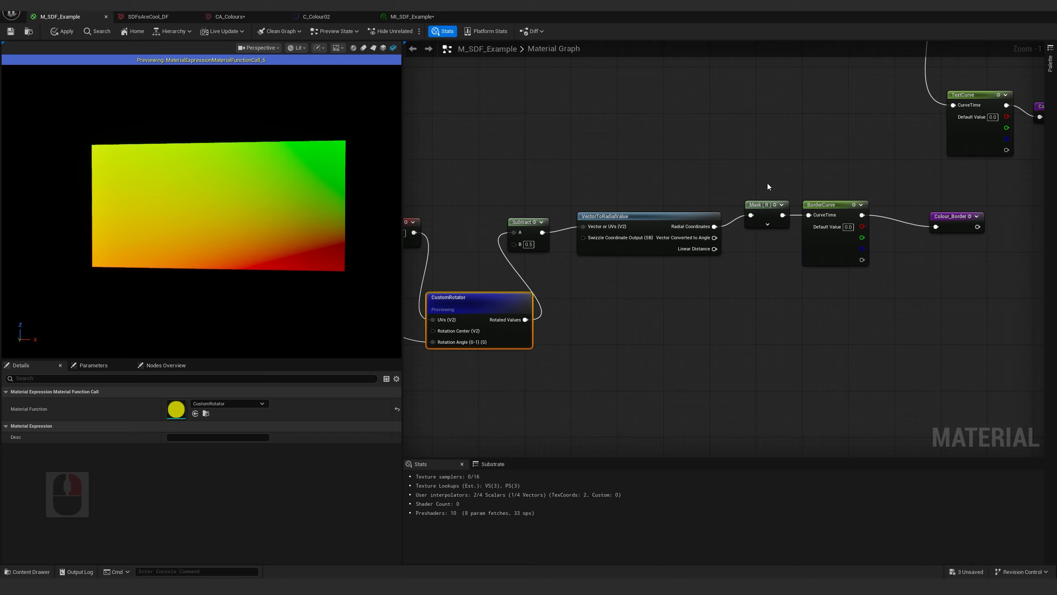
click(766, 214)
key(space)
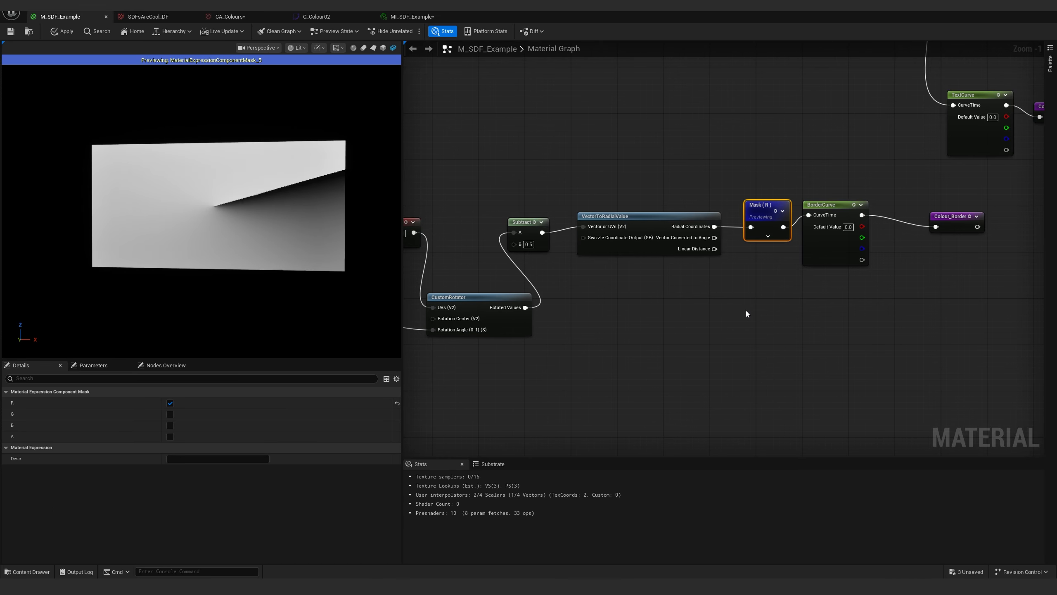
click(941, 216)
key(space)
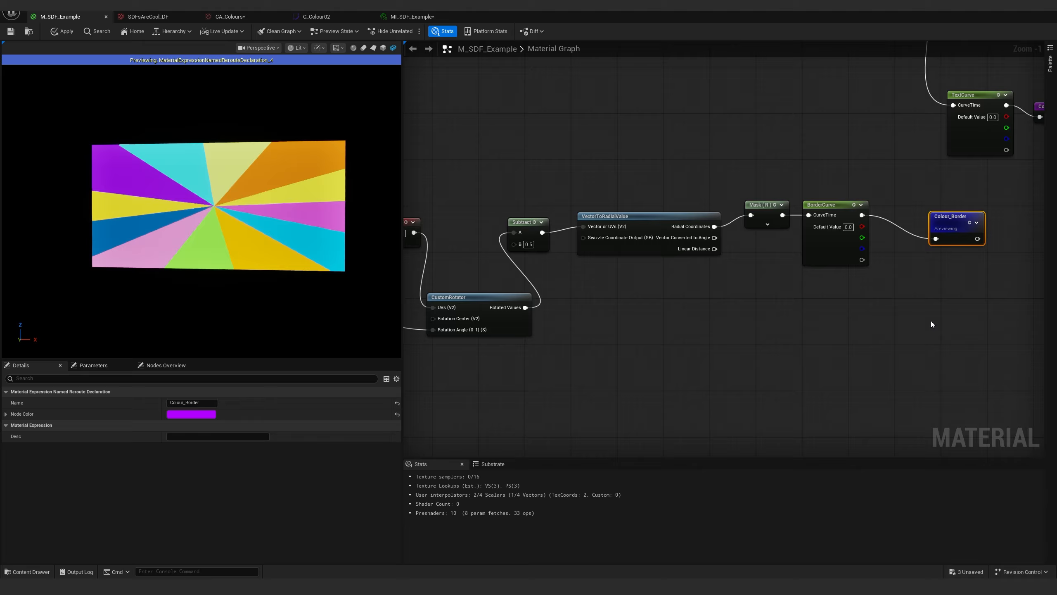
Line up the CustomRotator between TexCoord and Subtract, and place Border_Animation_Speed directly below the Time node
right_drag(421, 241, 605, 217)
drag(559, 199, 477, 193)
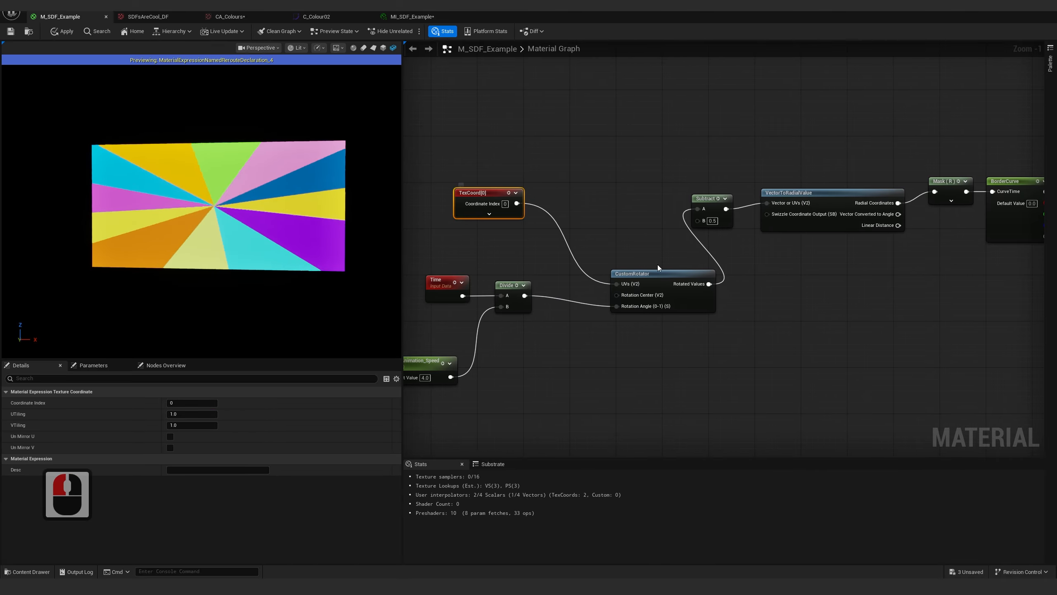
drag(656, 273, 621, 196)
right_drag(597, 284, 790, 251)
click(674, 345)
drag(591, 332, 603, 286)
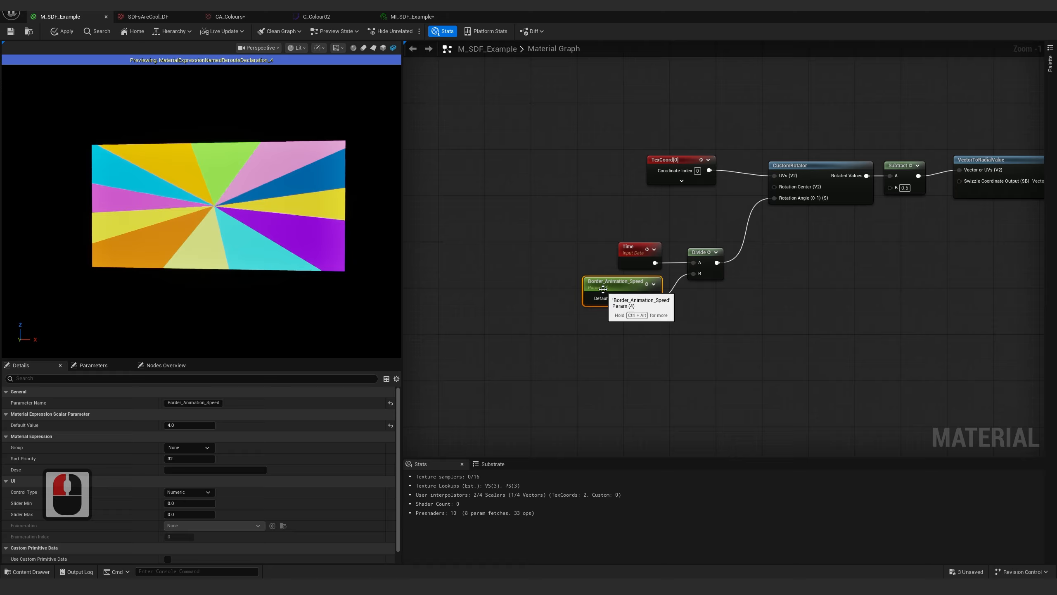
Try Border_Animation_Speed default values of 0 and 0.5
click(629, 298)
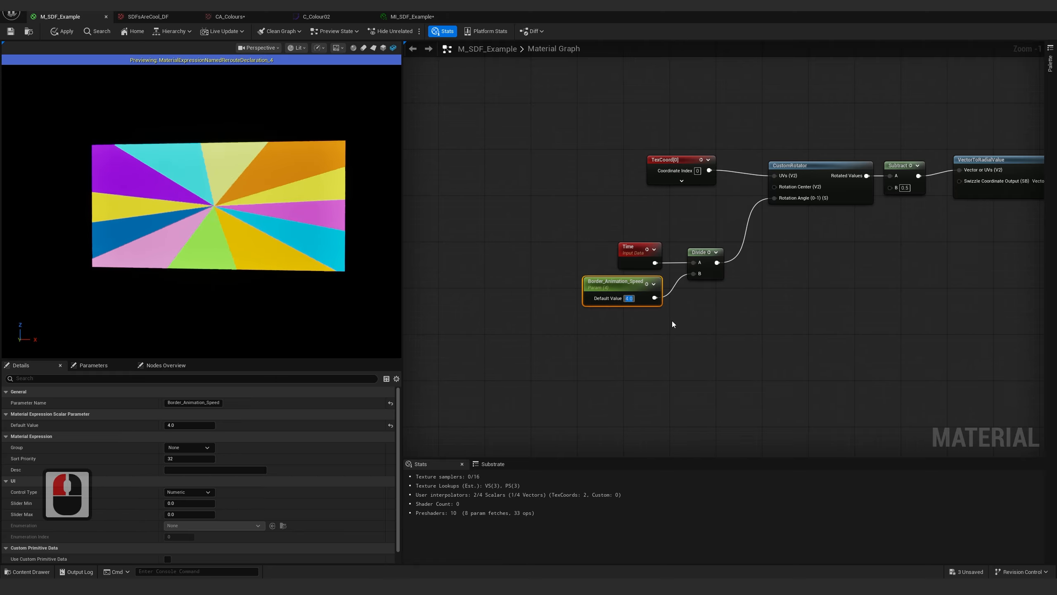
text(0)
key(Return)
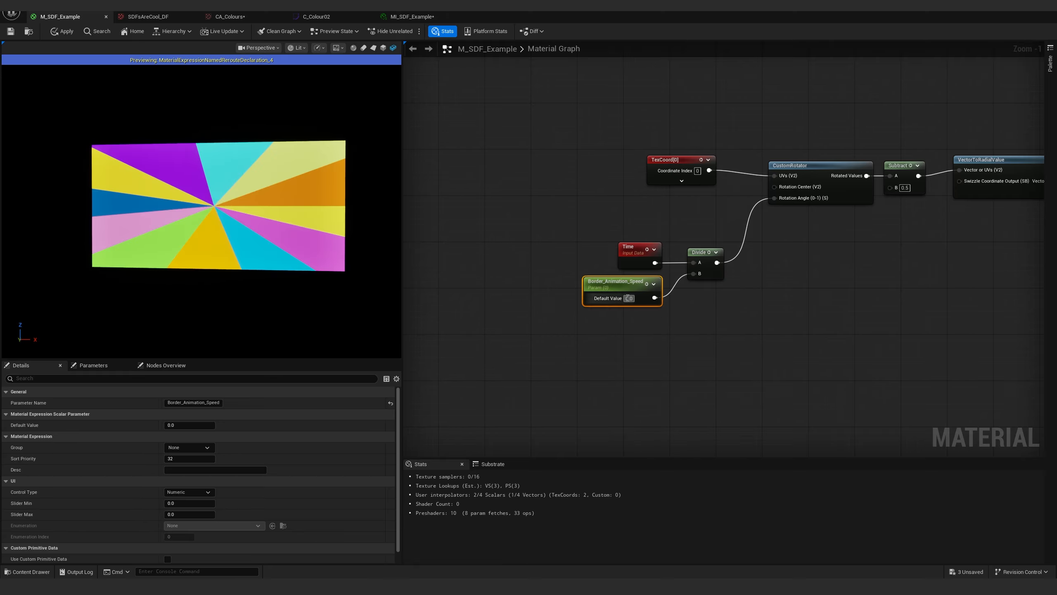
text(0.5)
key(Return)
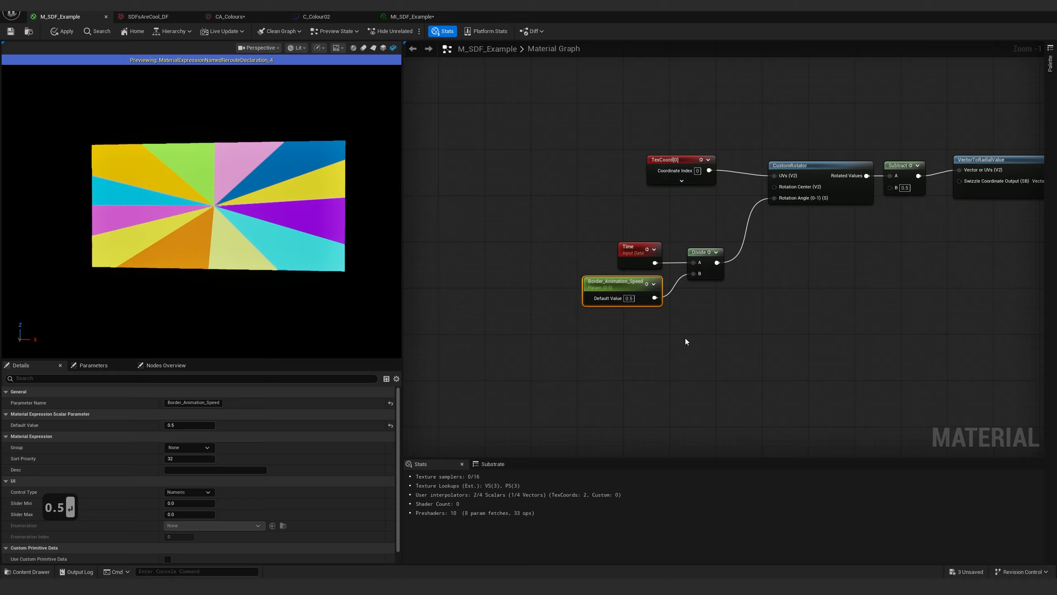
Set Border_Animation_Speed's default value to 6
click(629, 298)
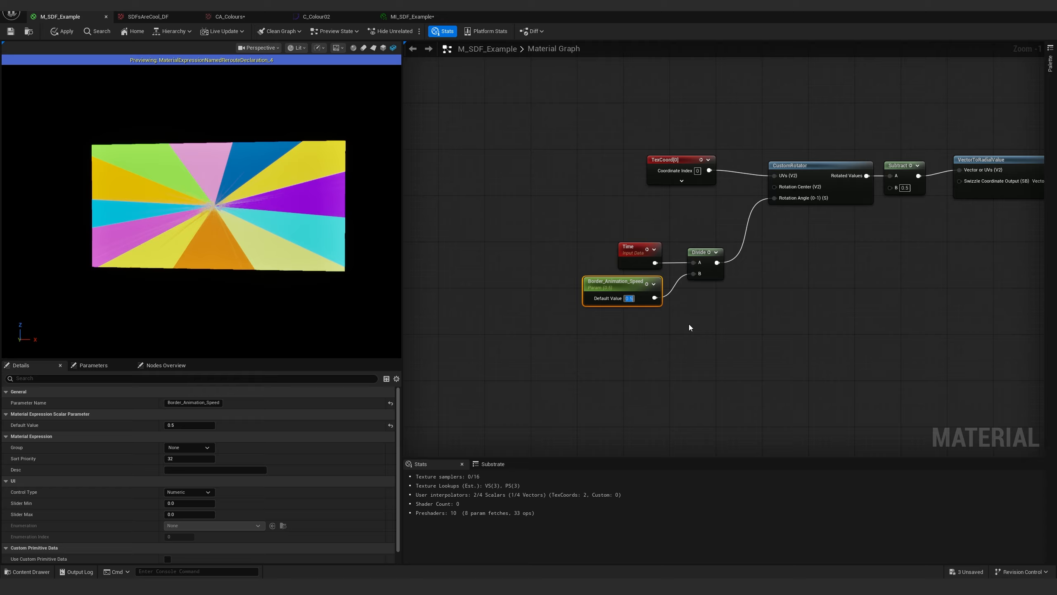
text(6)
key(Return)
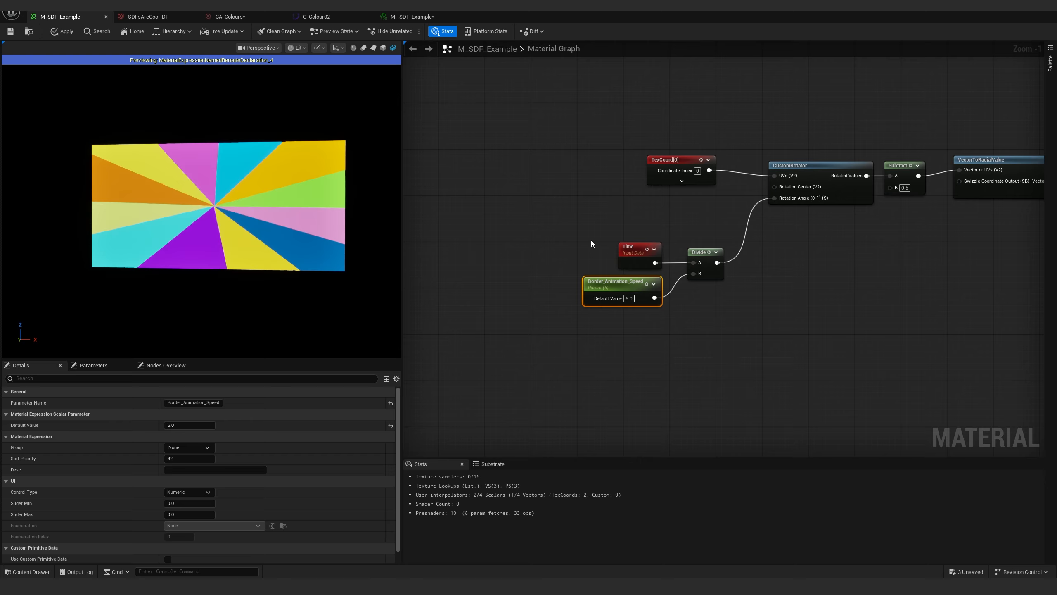
Space out the time nodes and add a Multiply node fed by Time, with its B value set to -1
drag(591, 241, 695, 300)
drag(639, 256, 543, 232)
click(621, 273)
text(*)
key(Return)
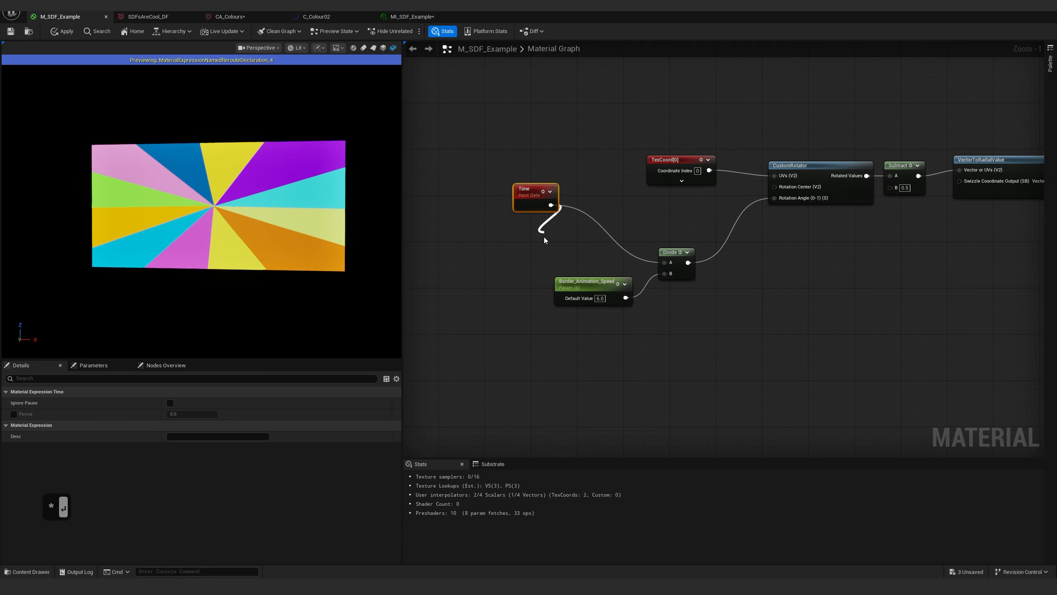
click(563, 257)
key(ctrl+a)
text(-1)
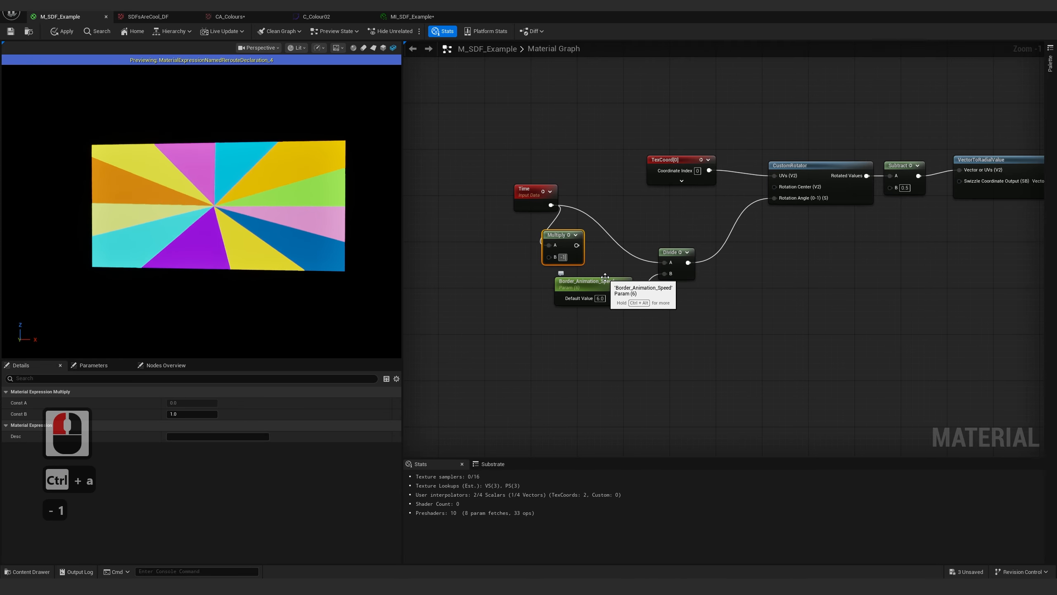
Connect the Multiply node to Divide's A input and line up Time and Multiply in front of Divide
drag(576, 245, 665, 263)
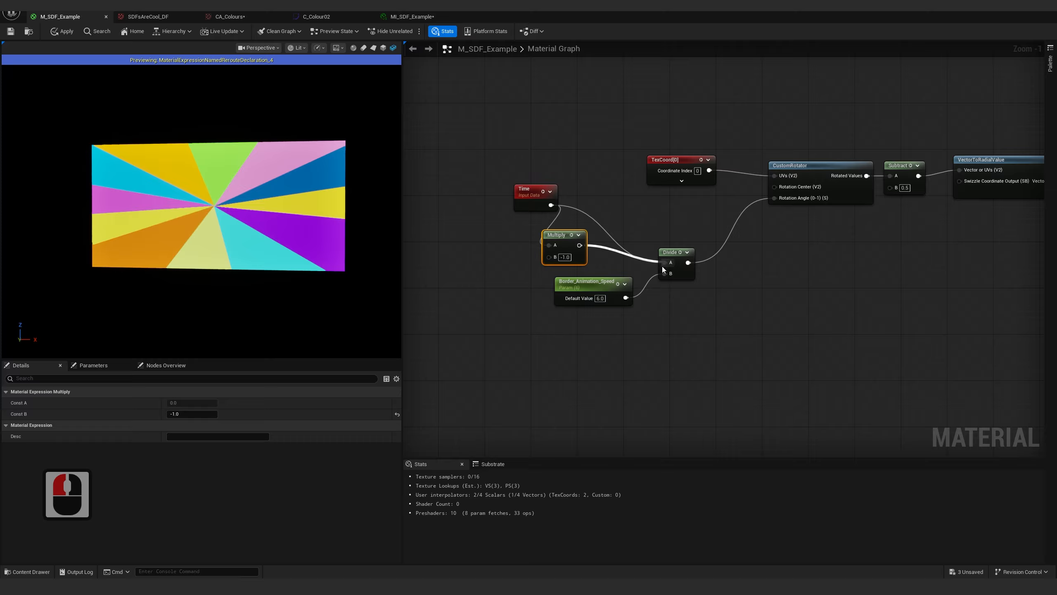
drag(558, 234, 593, 234)
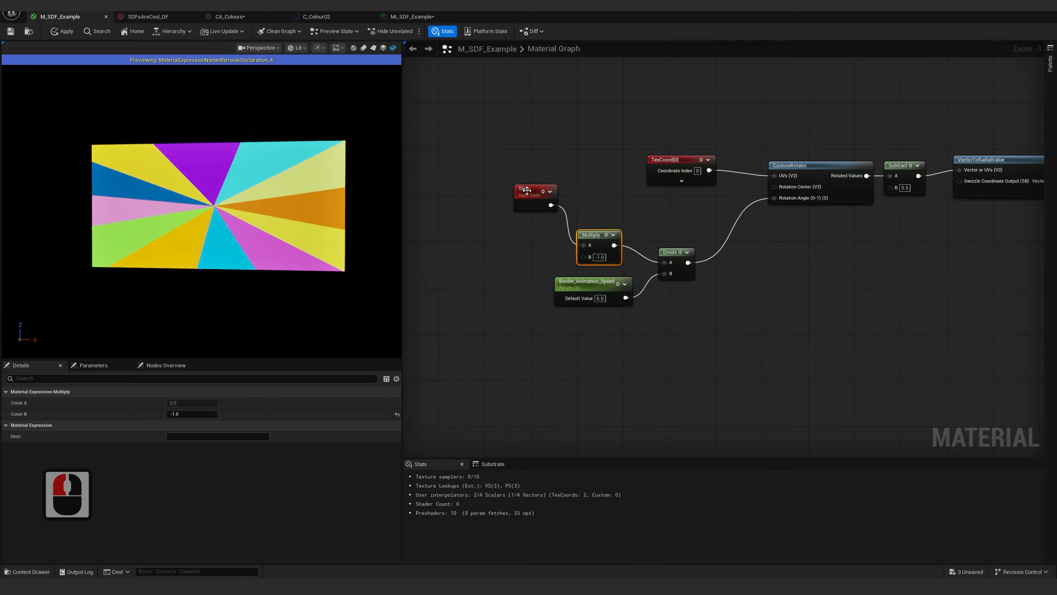
drag(527, 191, 531, 229)
Stop previewing the Colour_Border node, inspect the full sign in the preview and save the material
scroll(536, 237, down, 3)
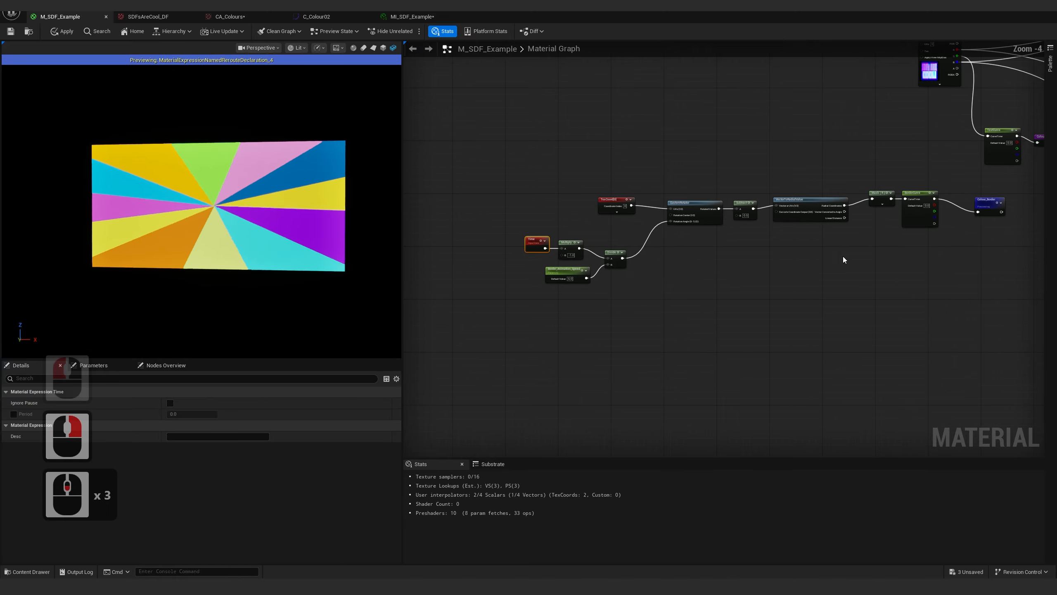
right_drag(843, 259, 623, 284)
click(644, 230)
key(z)
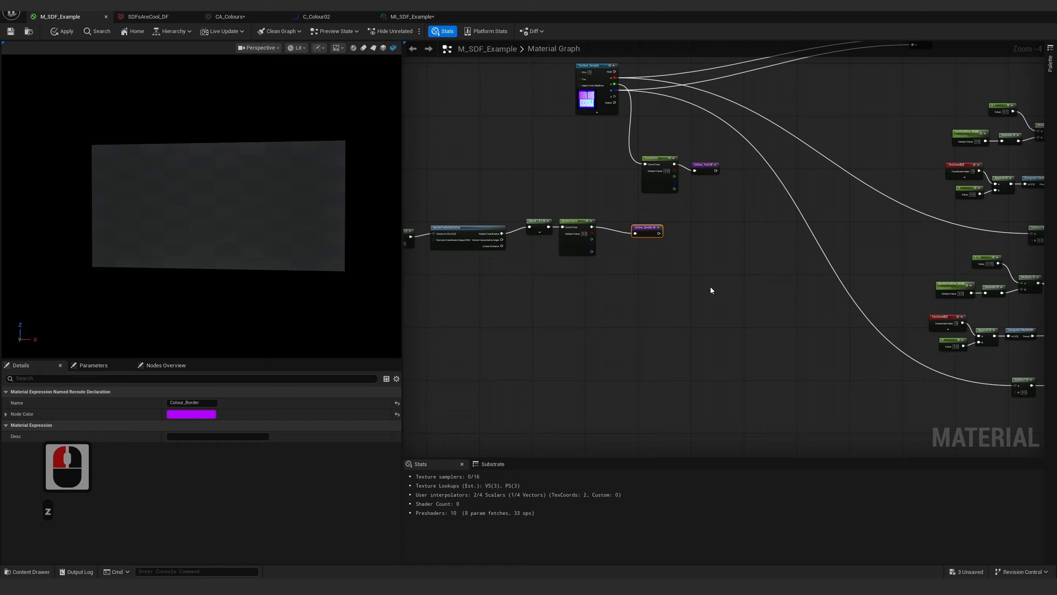
click(711, 288)
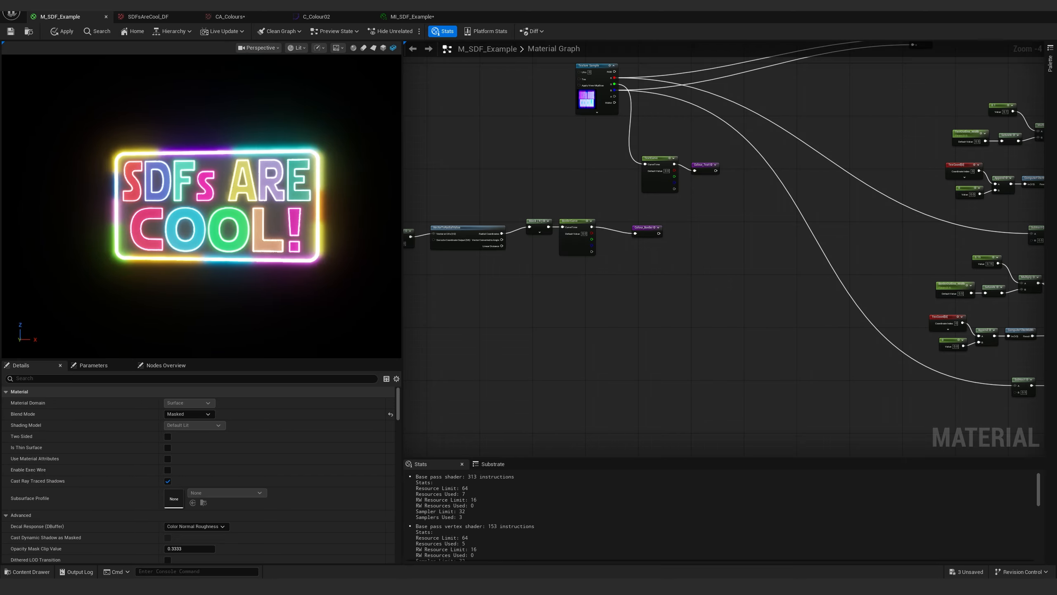
scroll(250, 208, up, 4)
drag(250, 208, 233, 243)
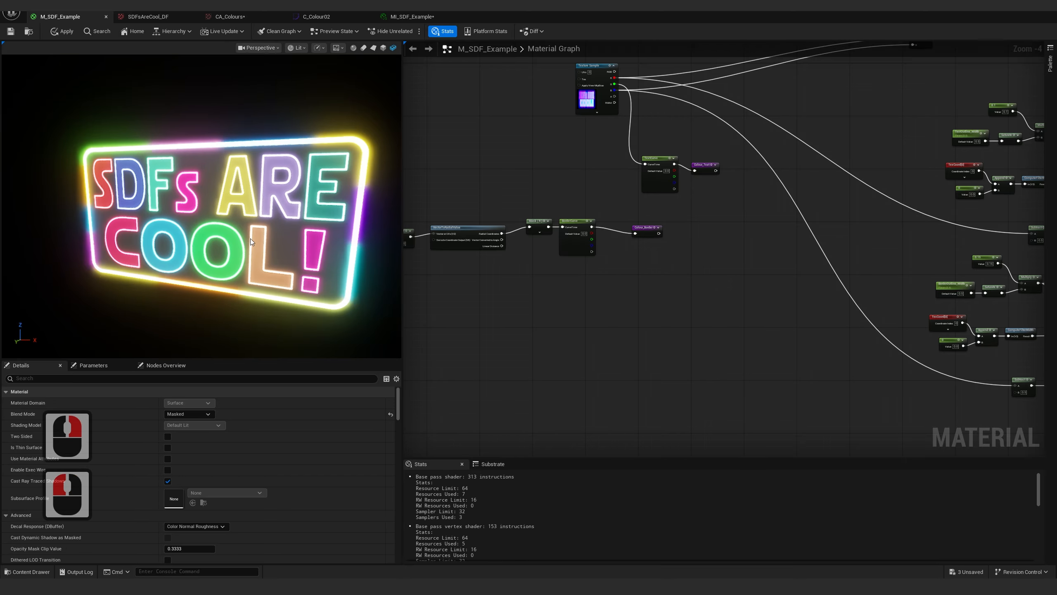
click(10, 32)
drag(107, 180, 119, 180)
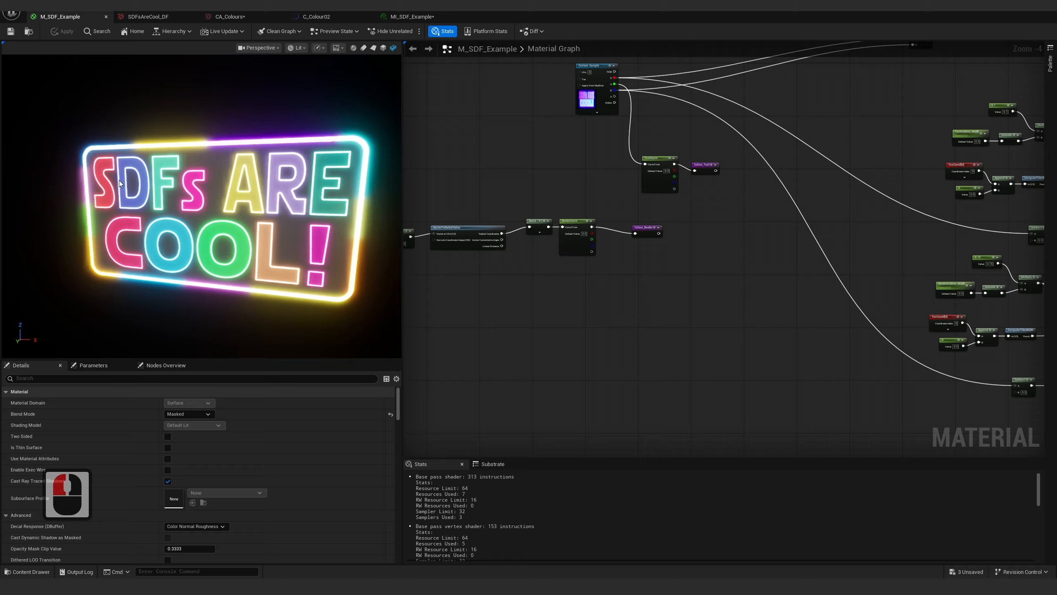
Move the Colour_Text node that feeds the text's Multiply nodes upward and preview it
scroll(853, 189, down, 4)
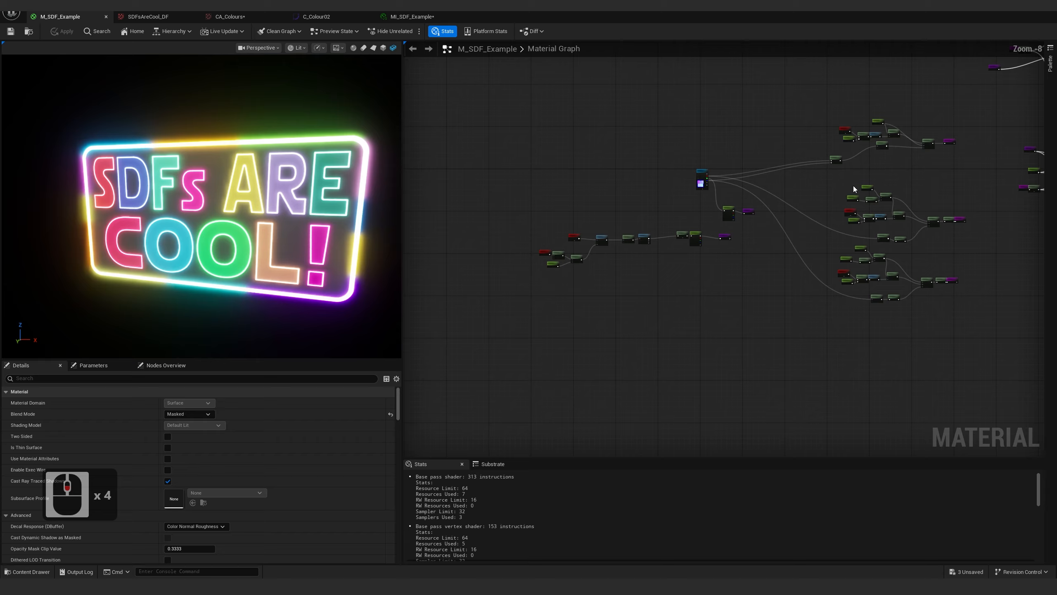
scroll(743, 216, up, 4)
right_drag(597, 307, 708, 317)
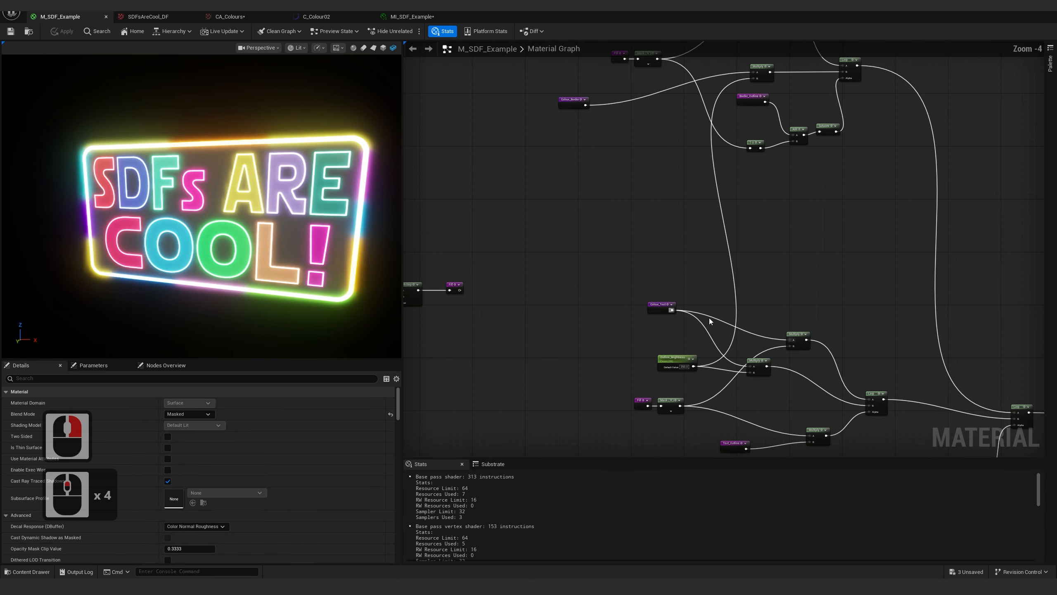
scroll(634, 323, up, 2)
drag(589, 219, 579, 158)
key(z)
Insert a HueShift node between Colour_Text and its two Multiply nodes, feeding Colour_Text into the Texture input
right_click(585, 206)
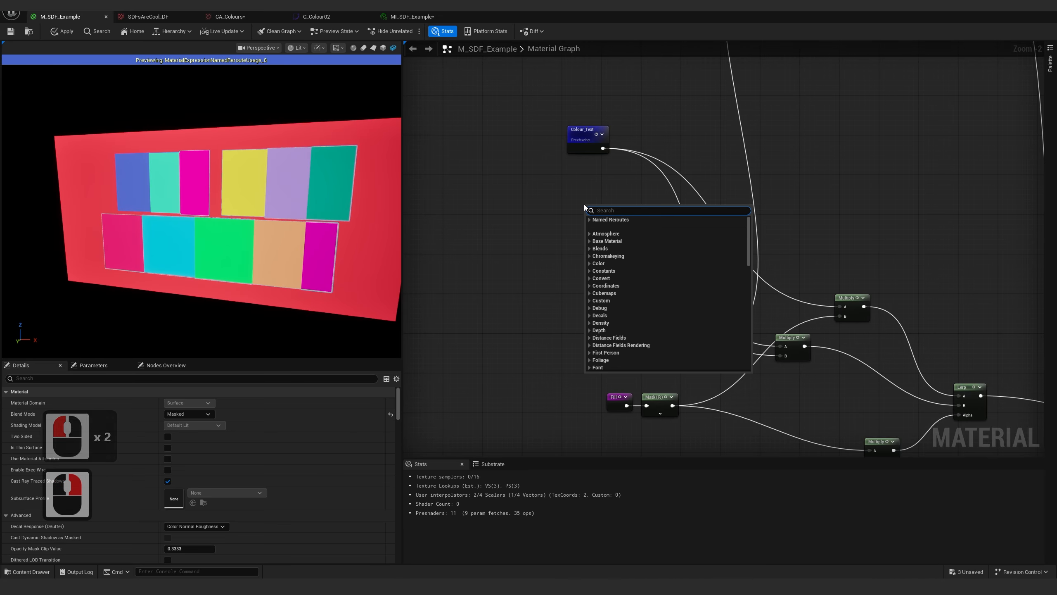
text(outline)
click(609, 227)
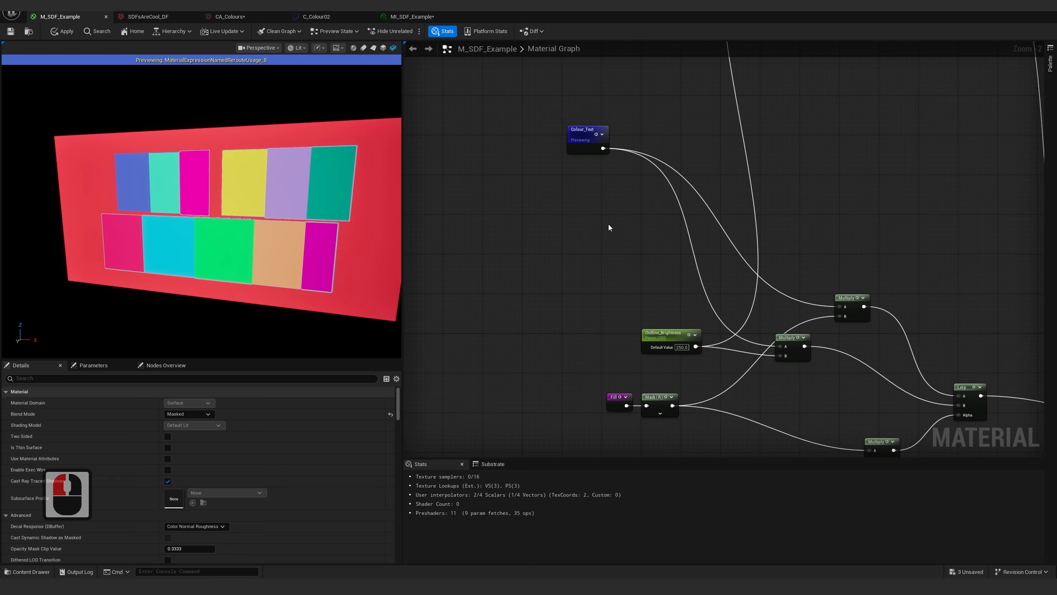
click(583, 186)
right_drag(613, 158, 657, 156)
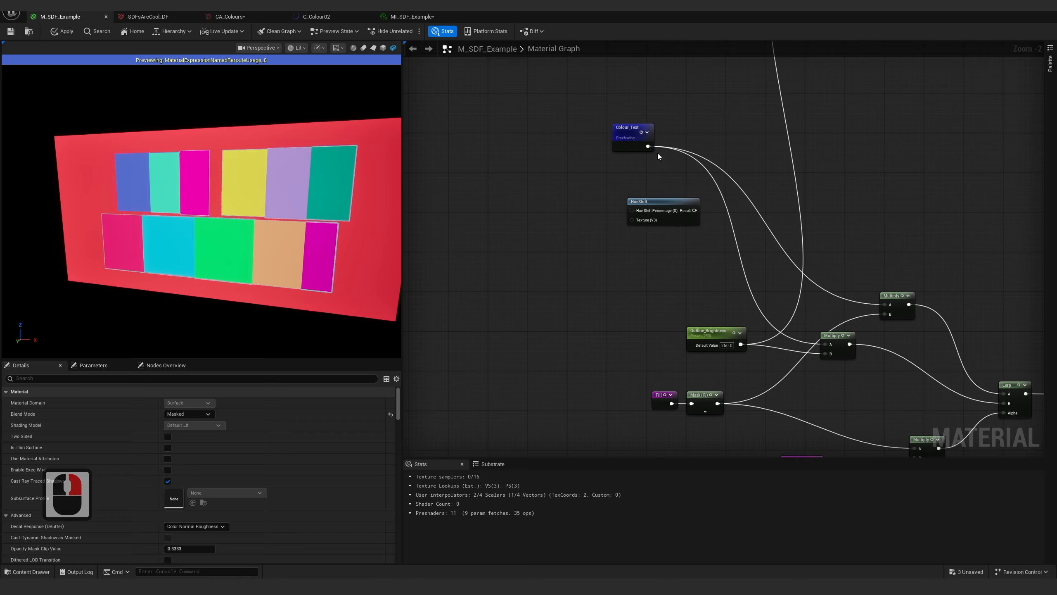
ctrl+drag(648, 147, 633, 221)
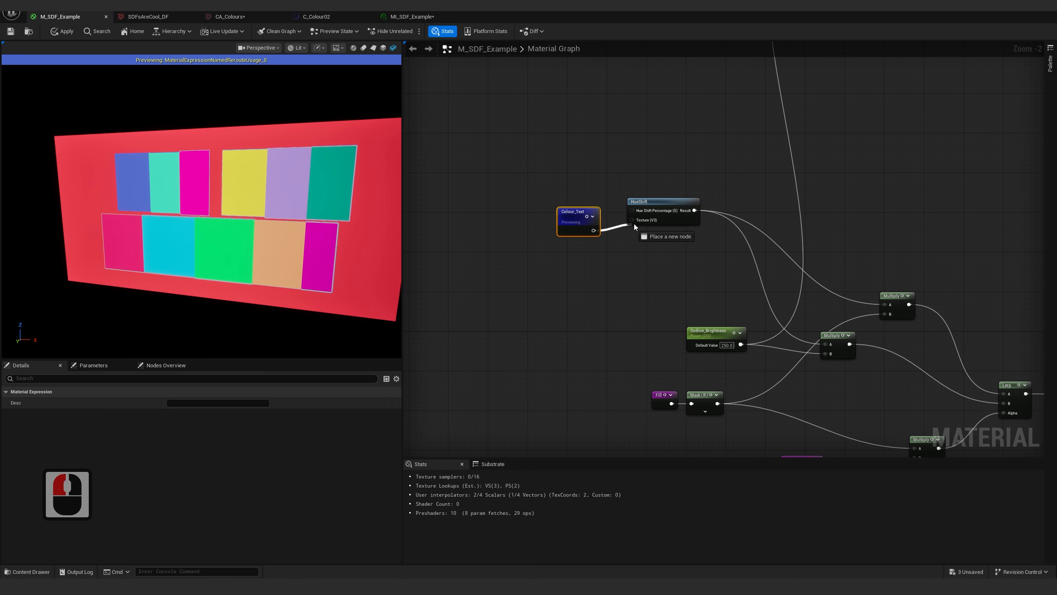
Stop previewing the Colour_Text node so the preview shows the full material
scroll(660, 252, down, 1)
scroll(661, 253, down, 2)
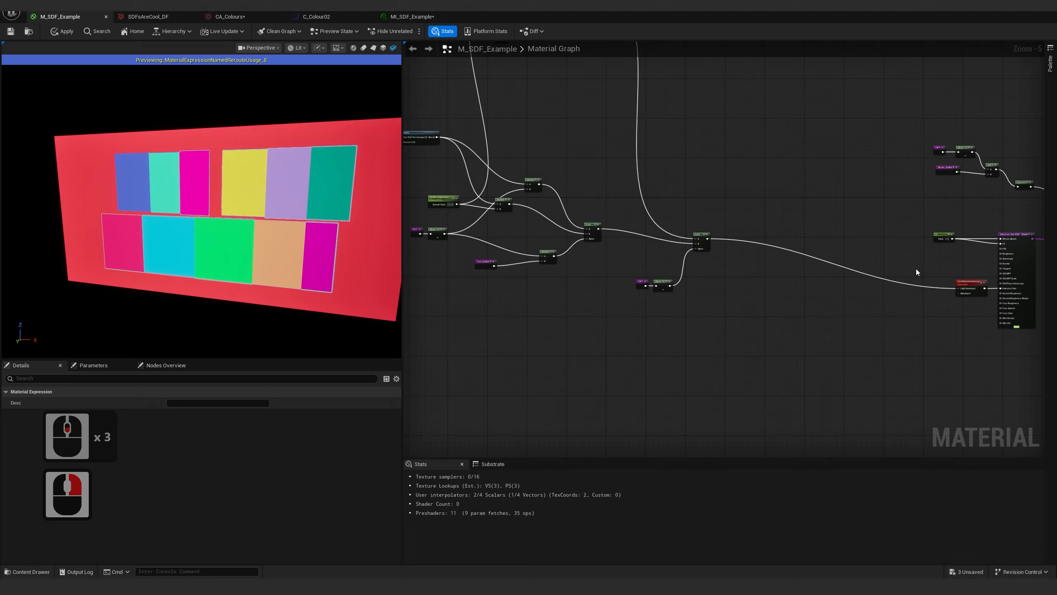
right_drag(627, 284, 712, 317)
drag(749, 134, 771, 193)
key(z)
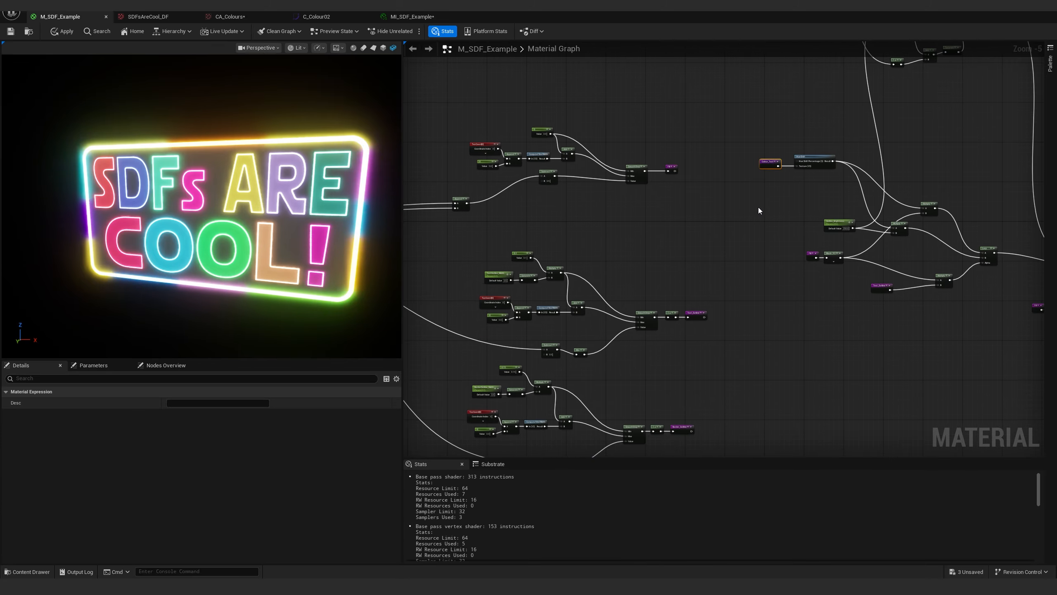
scroll(758, 206, up, 3)
right_drag(708, 252, 661, 234)
right_click(639, 206)
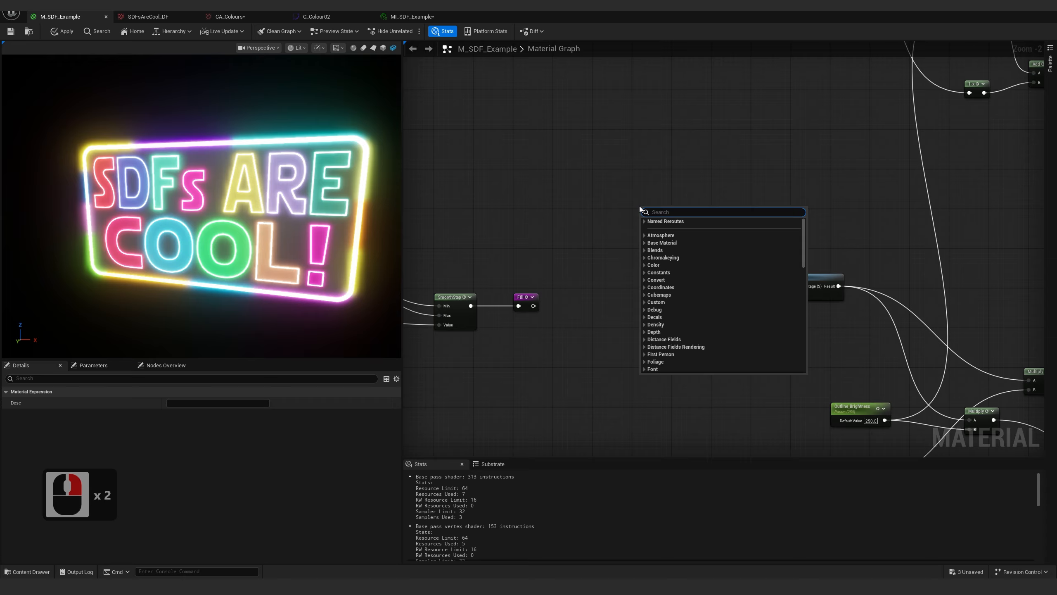
text(time)
click(572, 198)
Copy the Time, Multiply, Border_Animation_Speed and Divide nodes and paste them near the Colour_Text and HueShift nodes
scroll(571, 195, down, 3)
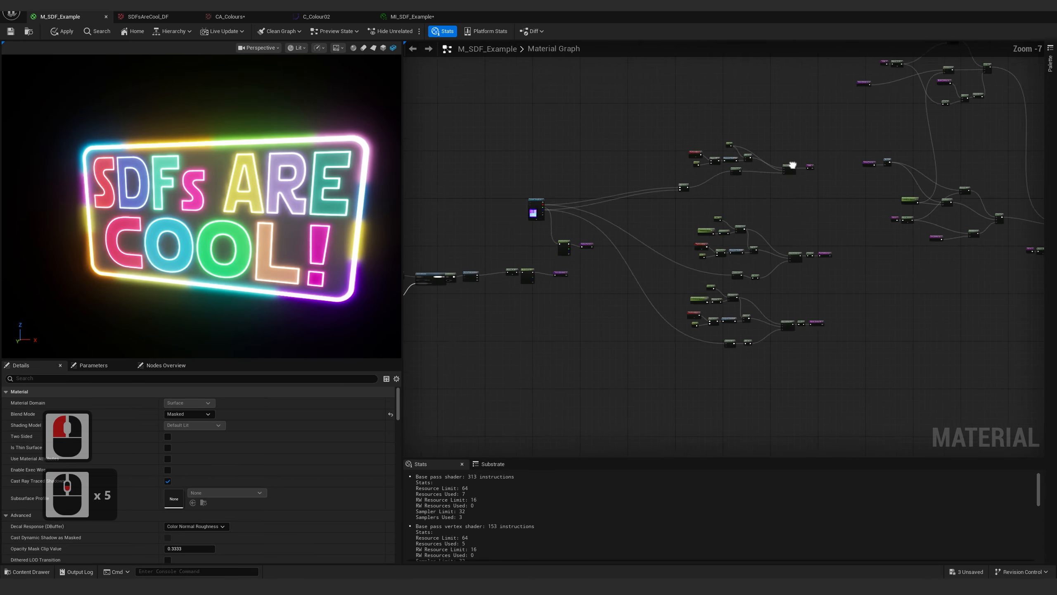
right_drag(412, 293, 556, 271)
scroll(555, 270, up, 4)
drag(436, 279, 604, 343)
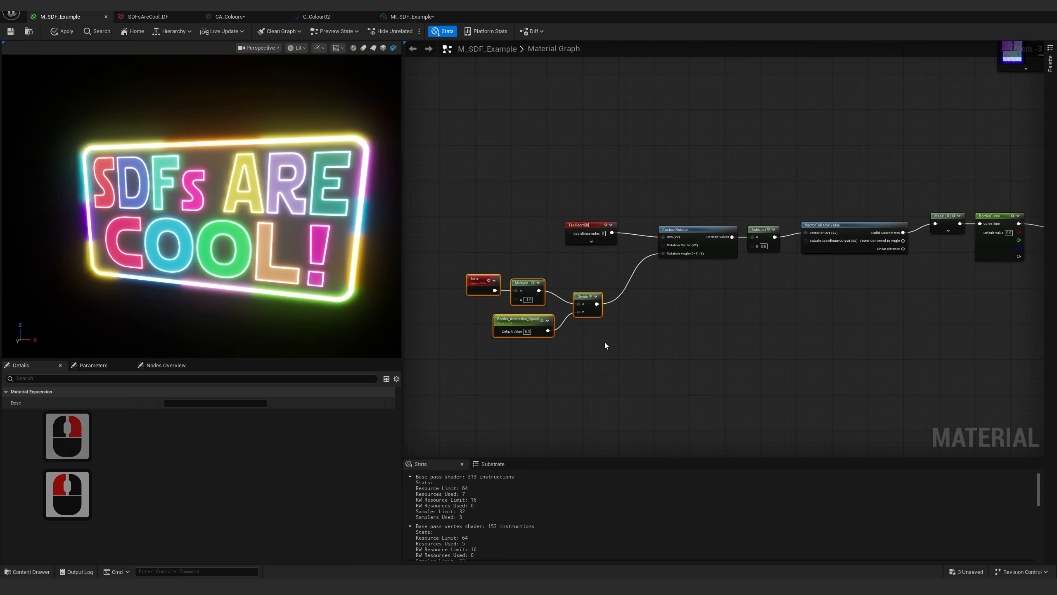
key(ctrl+c)
scroll(600, 340, down, 4)
right_drag(711, 334, 479, 303)
scroll(639, 247, up, 2)
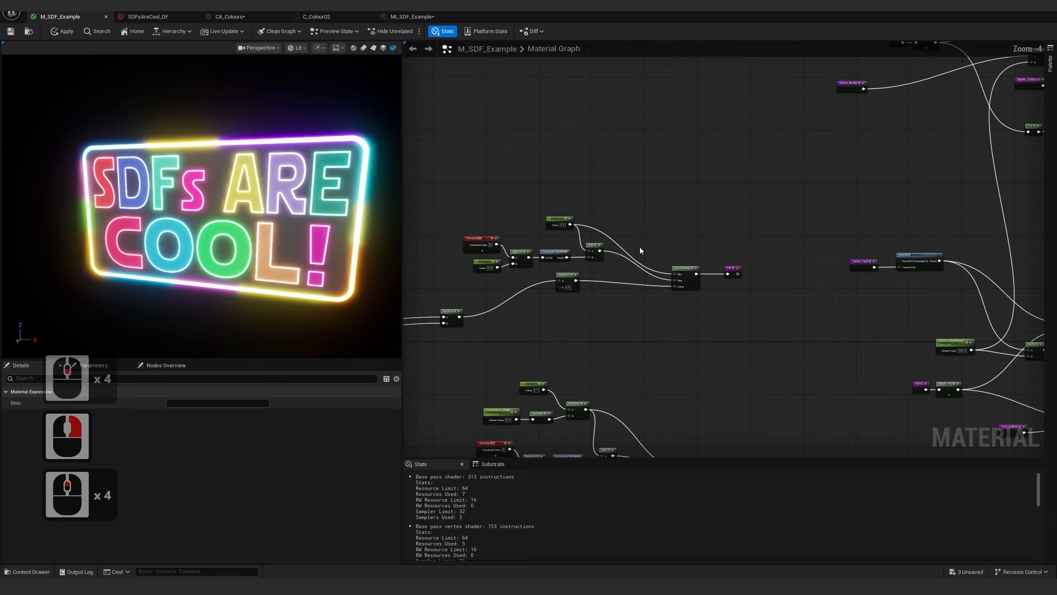
click(649, 189)
key(ctrl+v)
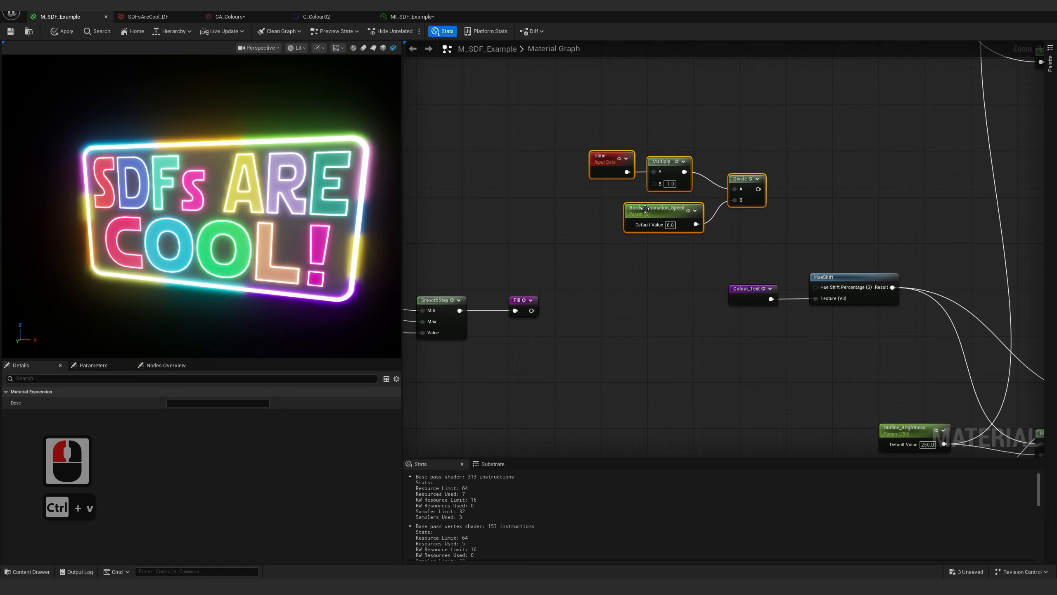
Rename the pasted speed parameter to Text_Animation_Speed
click(642, 207)
double_click(642, 207)
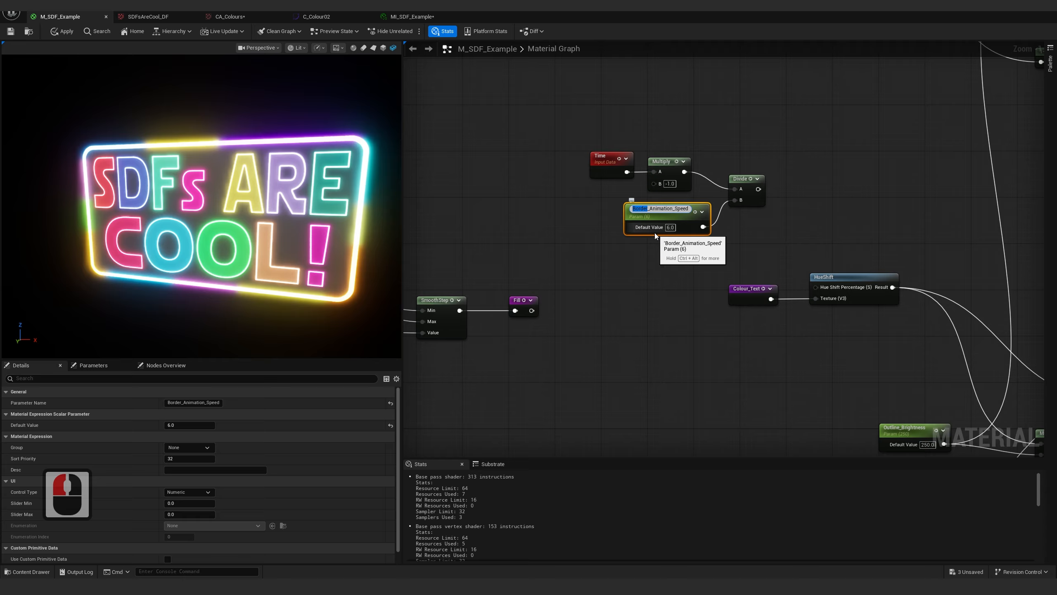
text(Texture)
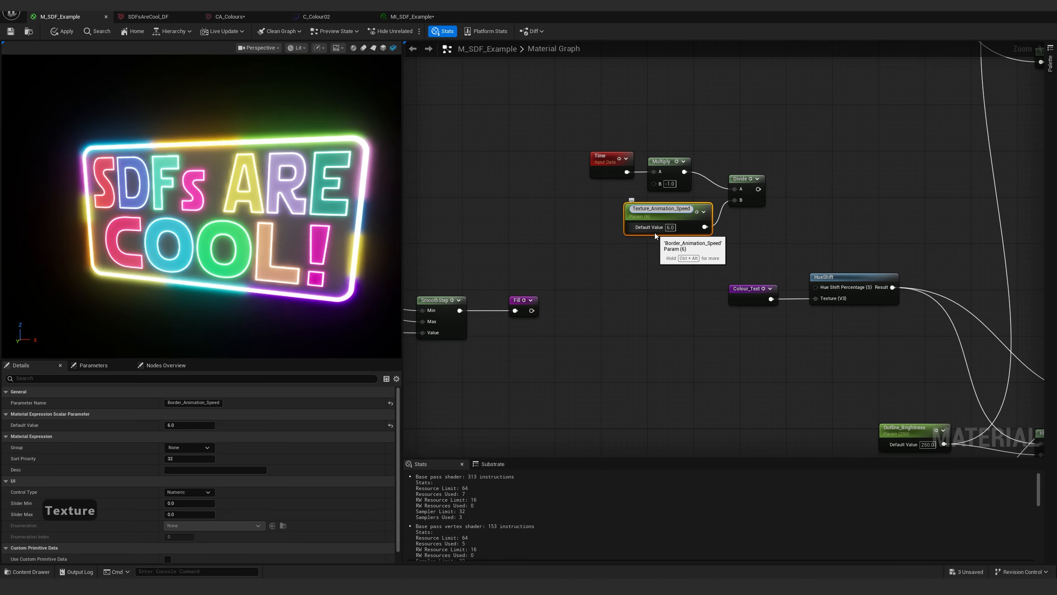
key(BackSpace)
key(BackSpace)
key(BackSpace)
key(Return)
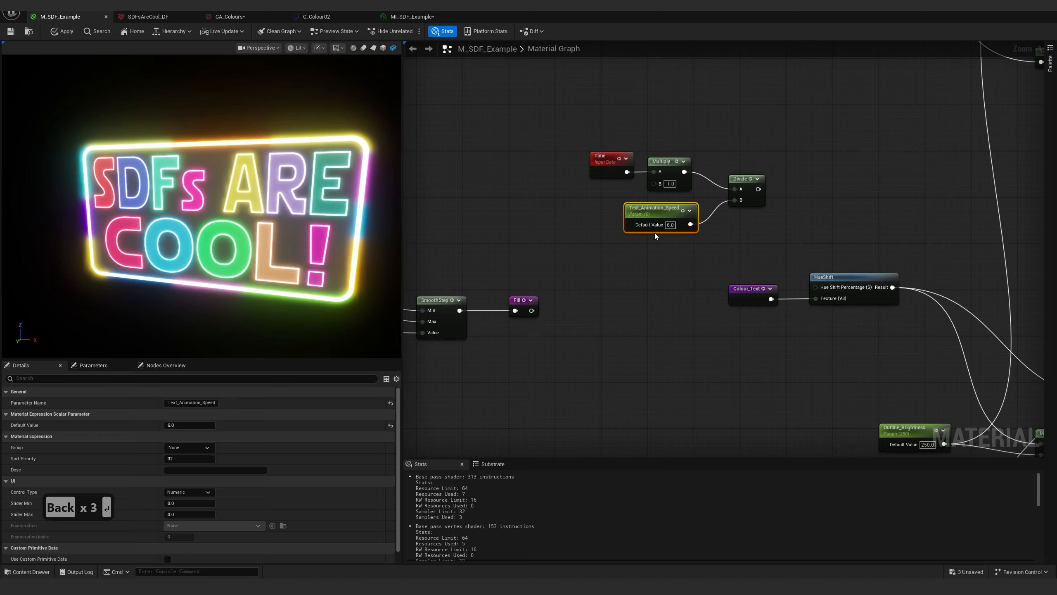
Move Text_Animation_Speed farther from Divide and connect Divide's output to HueShift's Hue Shift Percentage input
drag(656, 210, 638, 209)
click(689, 257)
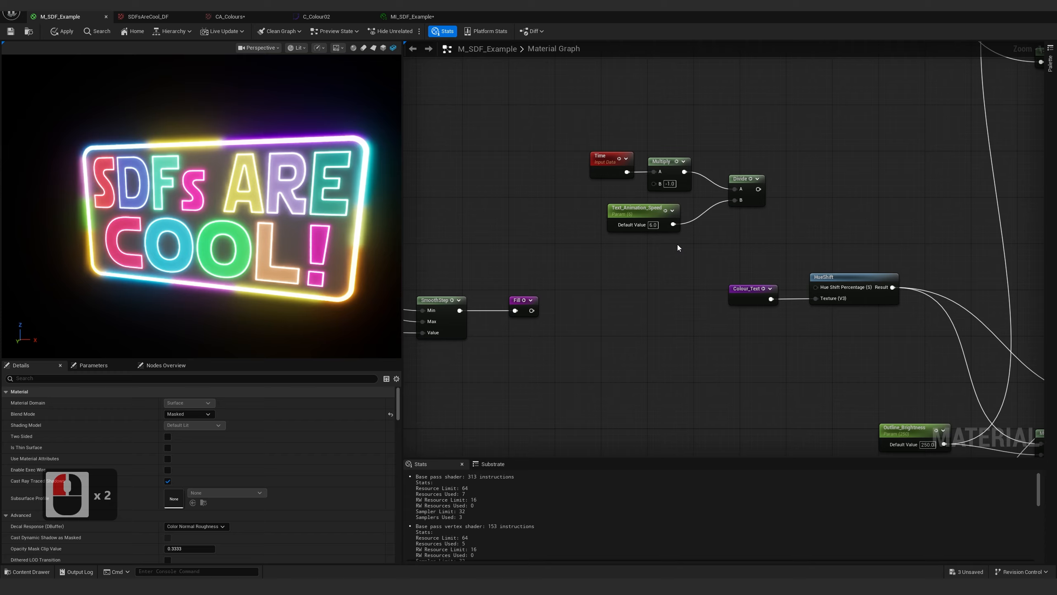
drag(758, 189, 811, 282)
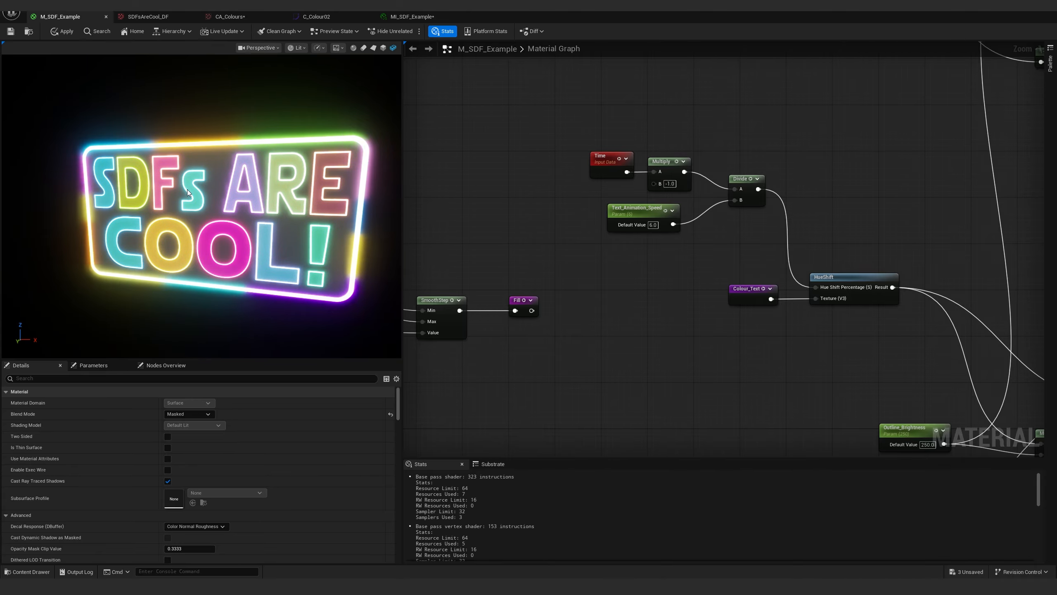
Try a default value of 2 for Text_Animation_Speed
right_drag(647, 233, 704, 229)
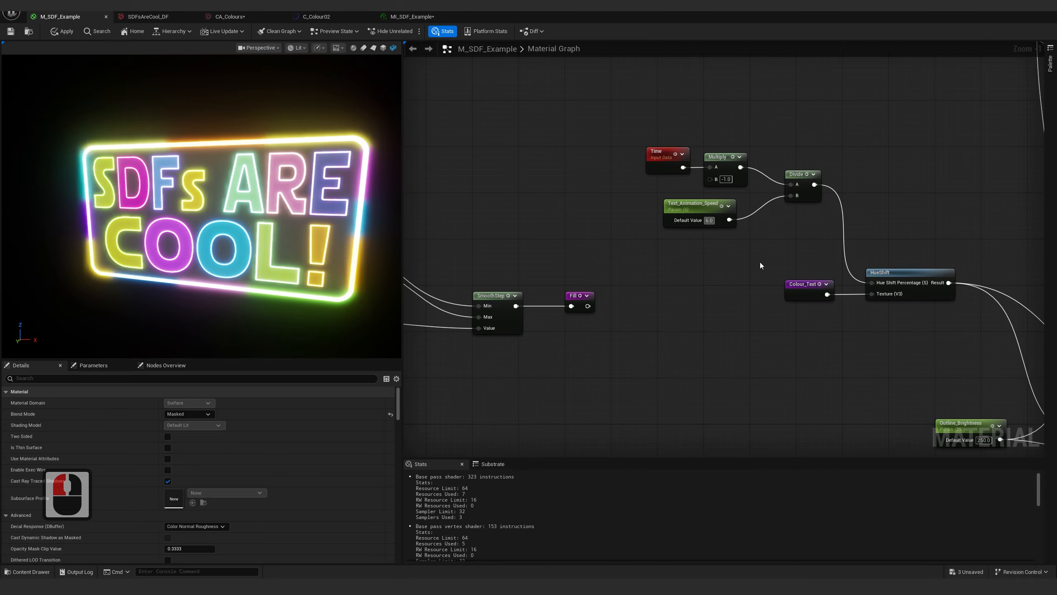
key(ctrl+a)
text(2)
key(Return)
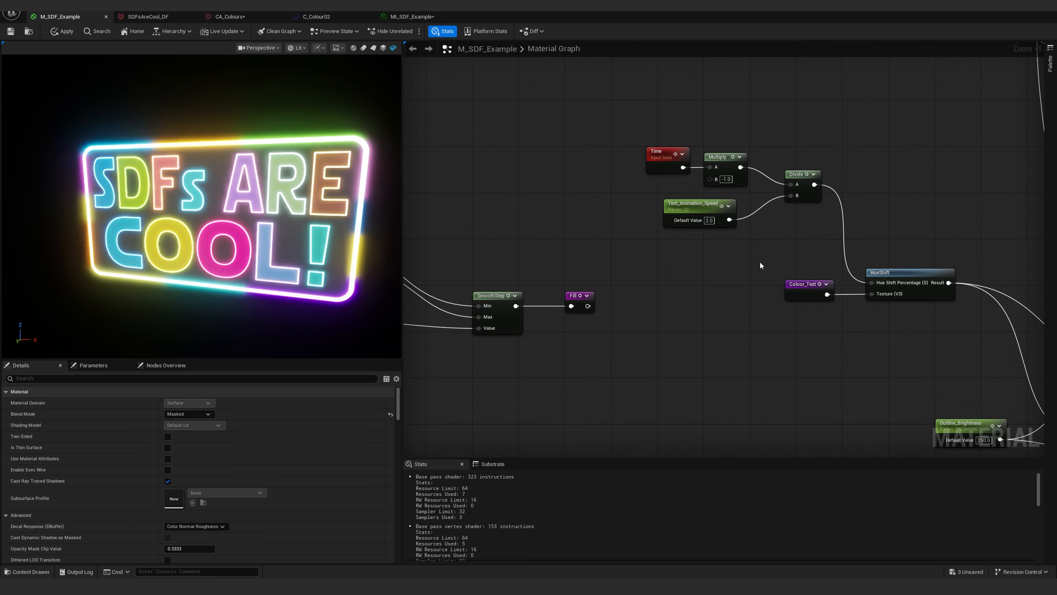
Set Text_Animation_Speed's default value to 1
double_click(709, 220)
text(1)
key(Return)
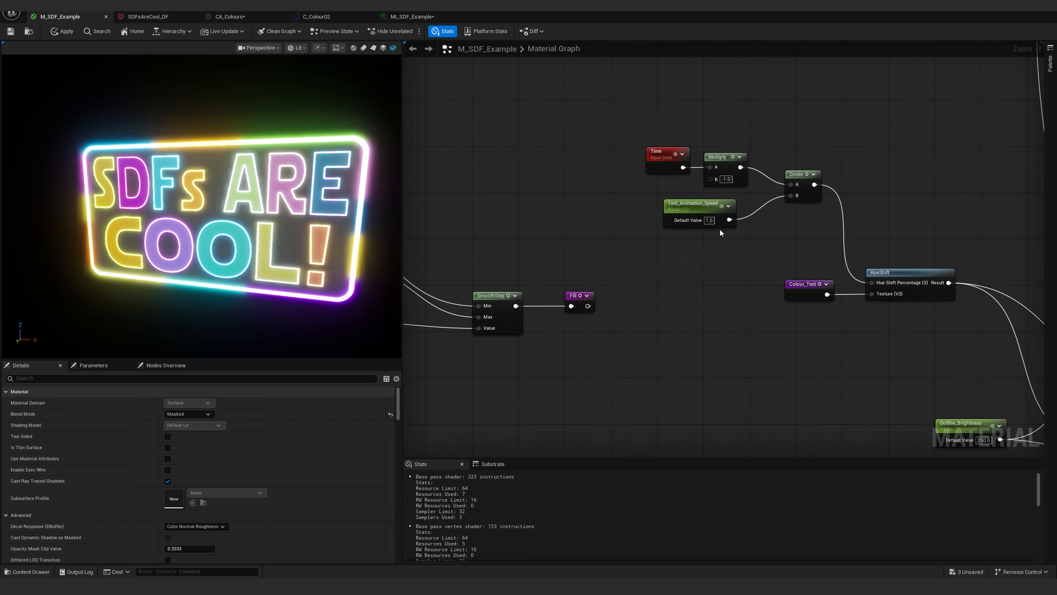
Set the default value of Text_Animation_Speed to 4 and of Border_Animation_Speed to 12
double_click(708, 220)
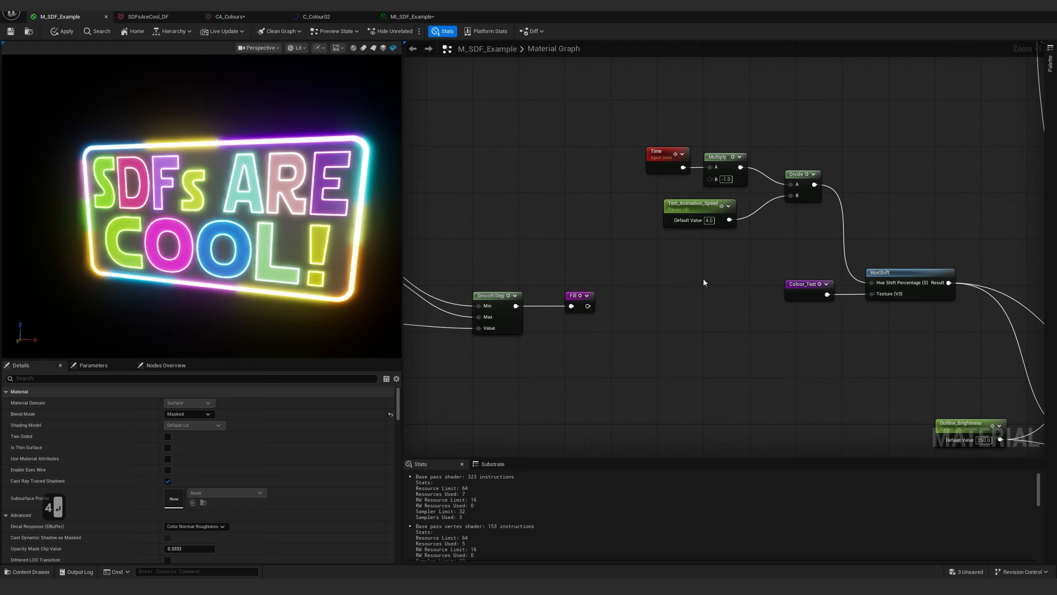
scroll(684, 327, down, 4)
right_drag(641, 356, 631, 268)
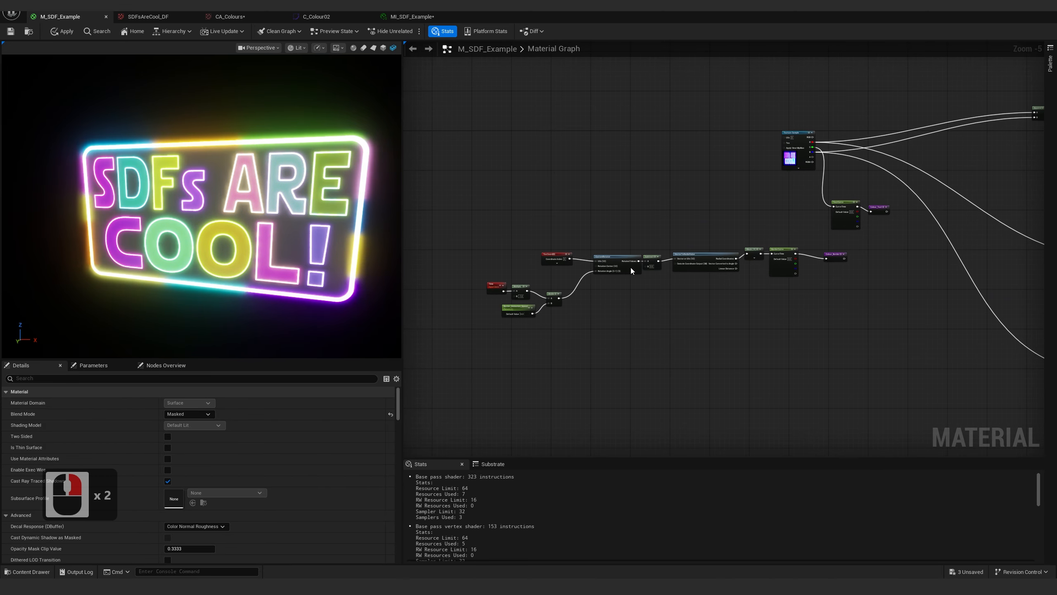
scroll(515, 301, up, 5)
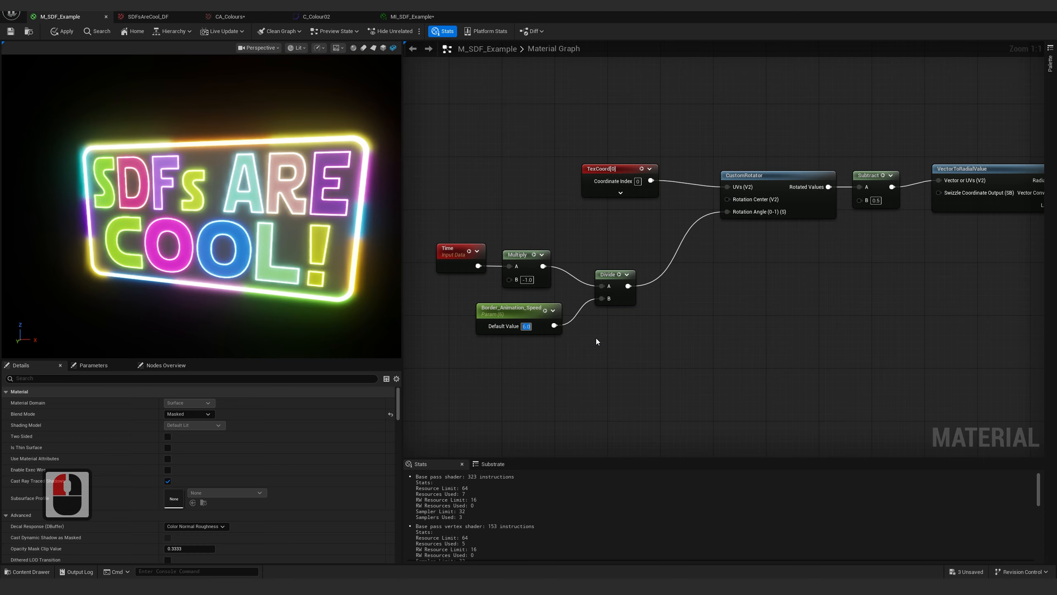
text(12)
key(Return)
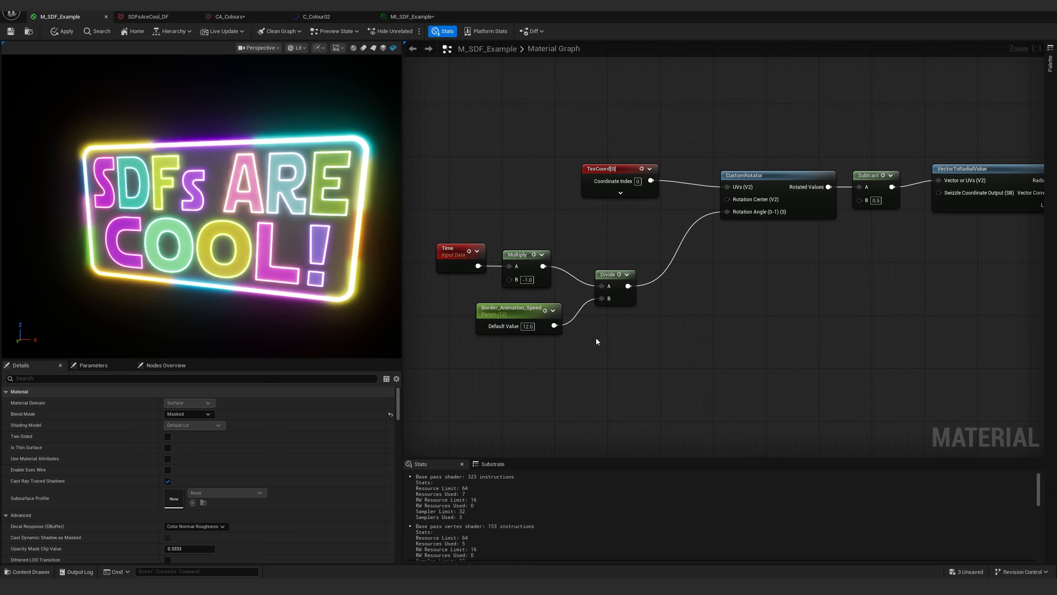
View the previewed sign from a steeper angle and set Text_Animation_Speed's default value to 2
scroll(599, 339, down, 5)
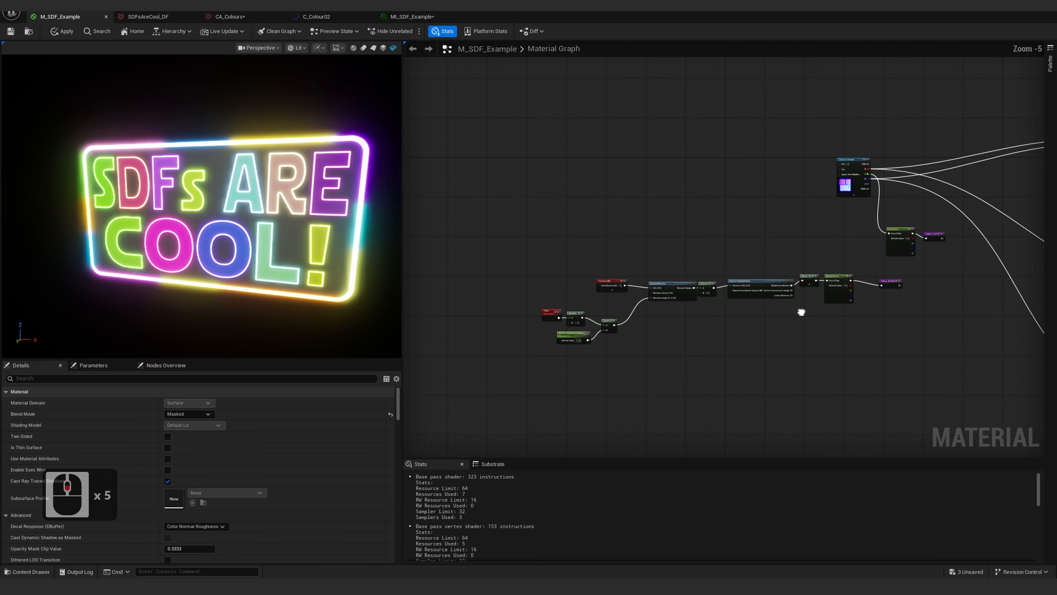
right_drag(802, 311, 500, 349)
right_drag(709, 265, 490, 374)
right_drag(729, 288, 533, 333)
drag(250, 249, 199, 244)
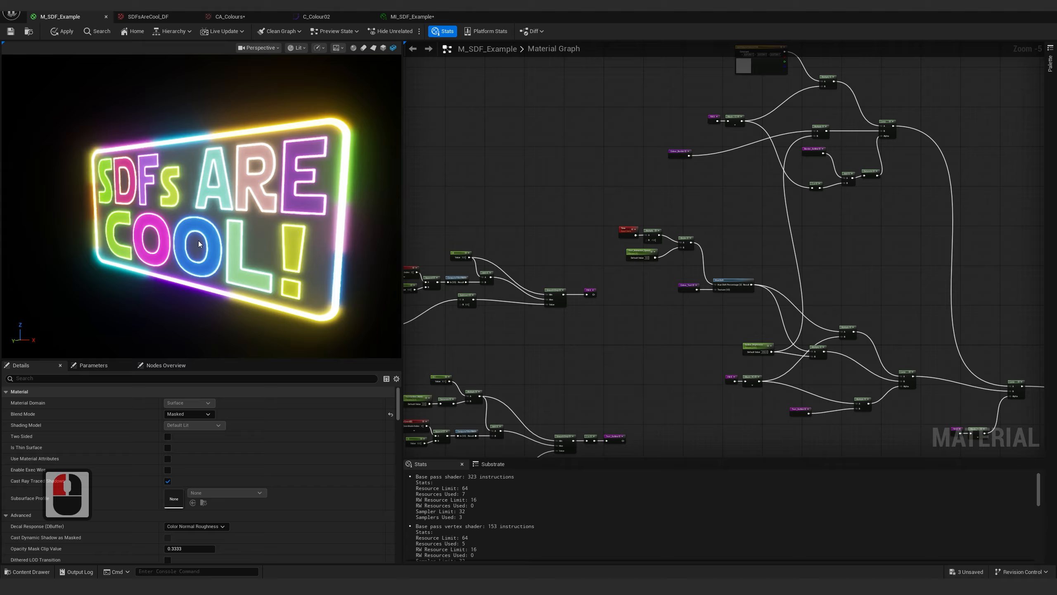
scroll(652, 266, up, 5)
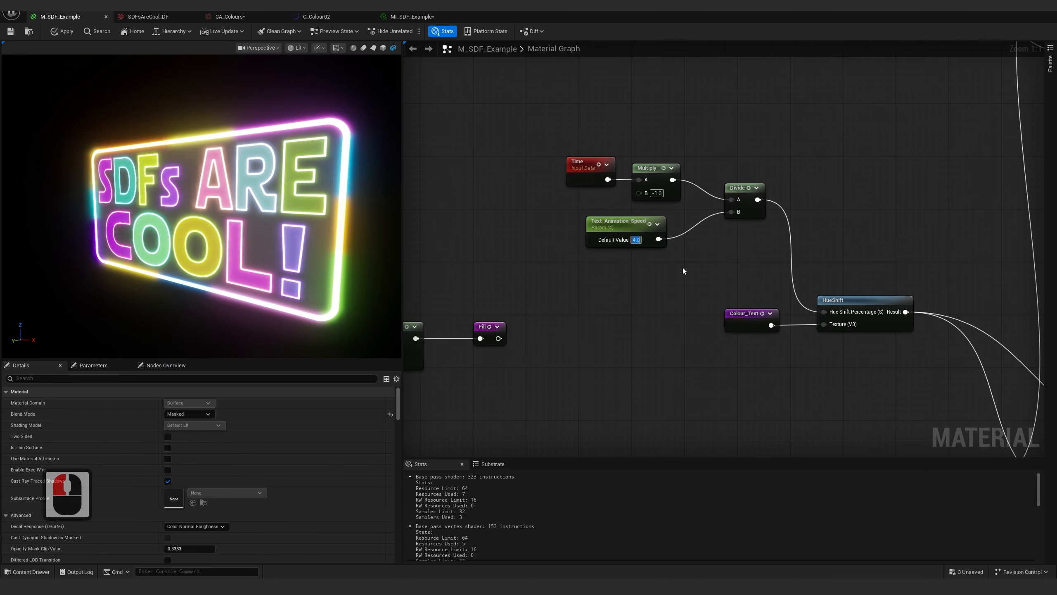
text(2)
key(Return)
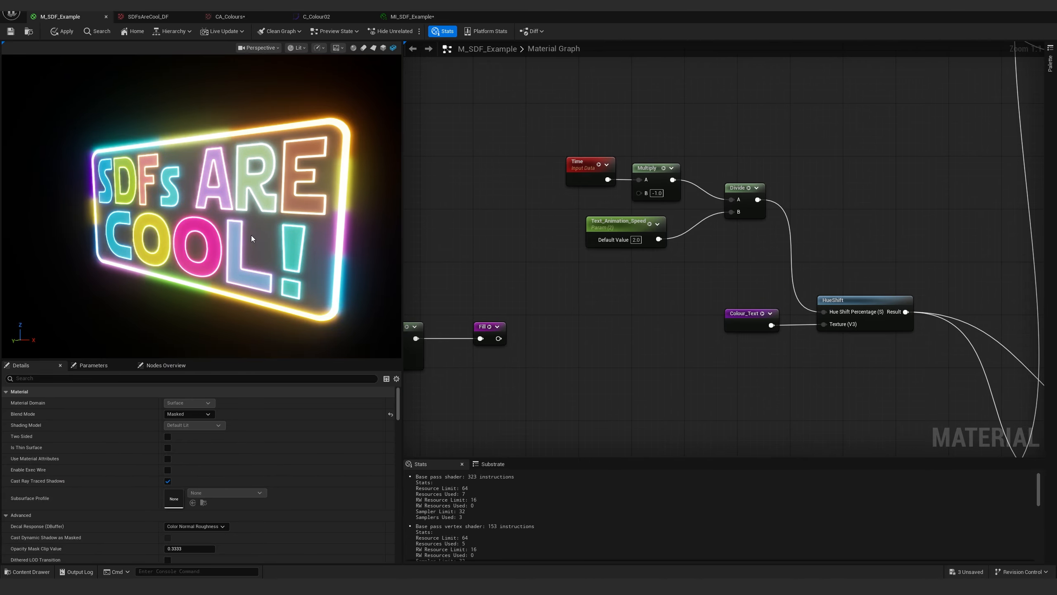
Apply the changes to M_SDF_Example and save the material
click(10, 33)
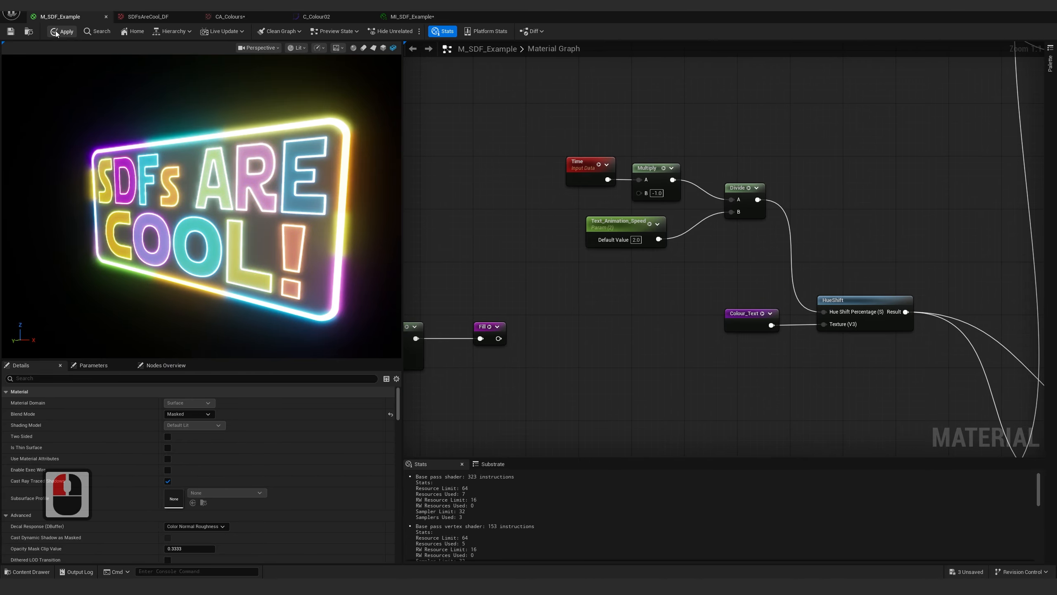
click(10, 35)
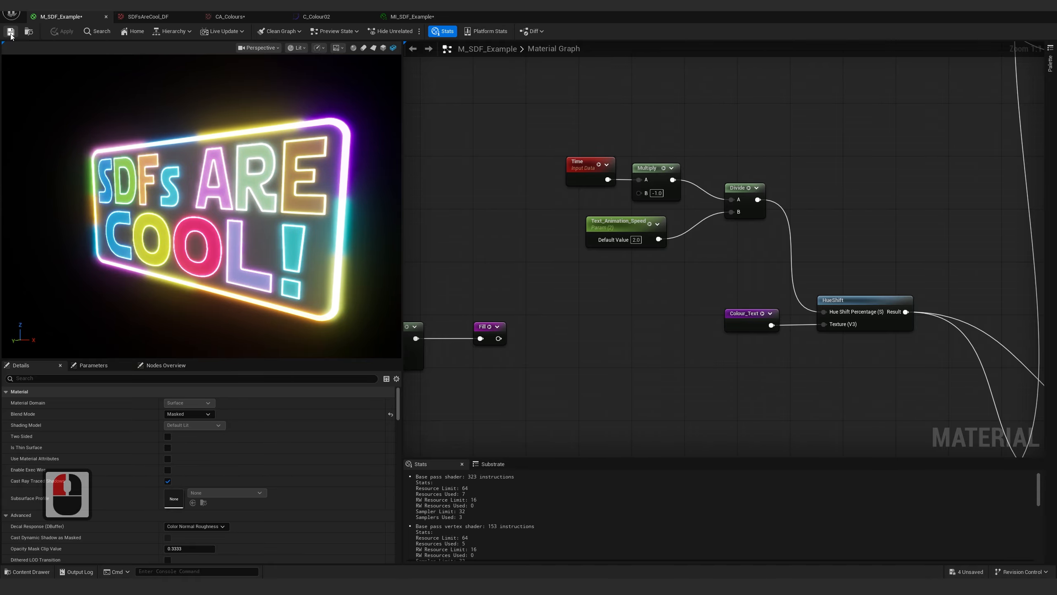
click(438, 209)
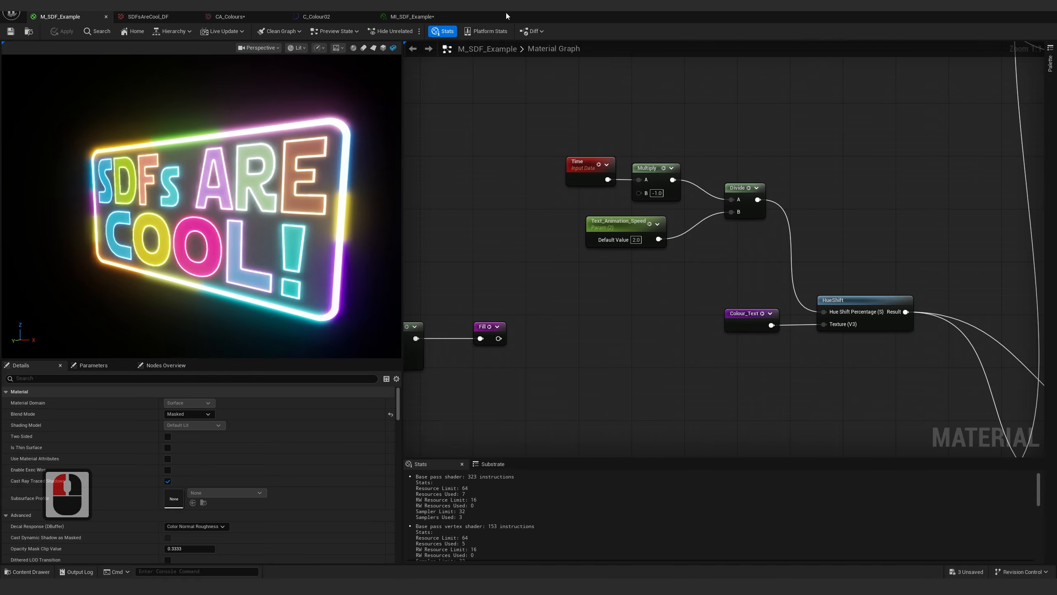
Move the material editor window off the level viewport and examine the animated sign there from far and near
drag(505, 12, 488, 467)
key(s)
key(s)
key(s)
key(s)
key(s)
key(s)
mouse_move(485, 270)
right_down()
mouse_move(495, 286)
mouse_move(475, 276)
mouse_move(481, 283)
right_up()
scroll(484, 269, up, 4)
key(d)
key(q)
key(s)
key(w)
key(w)
key(w)
key(w)
key(w)
key(w)
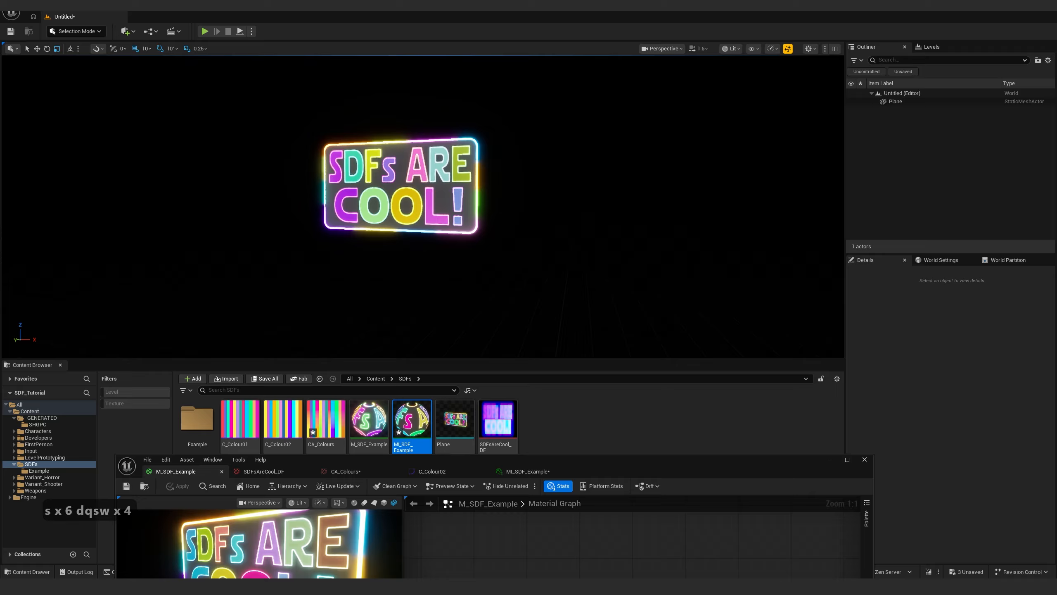
key(a)
key(d)
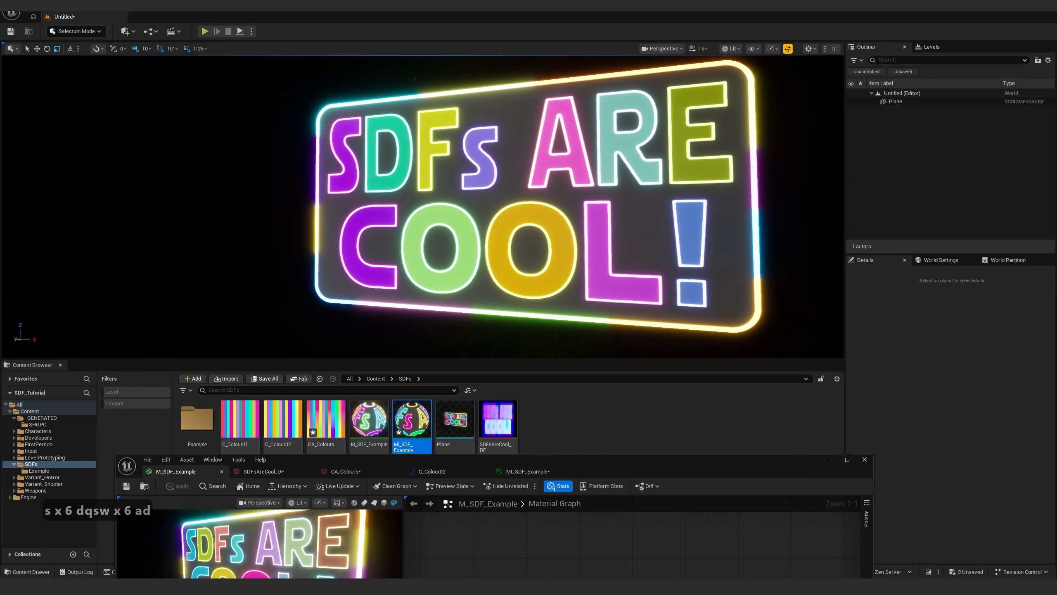
key(d)
key(s)
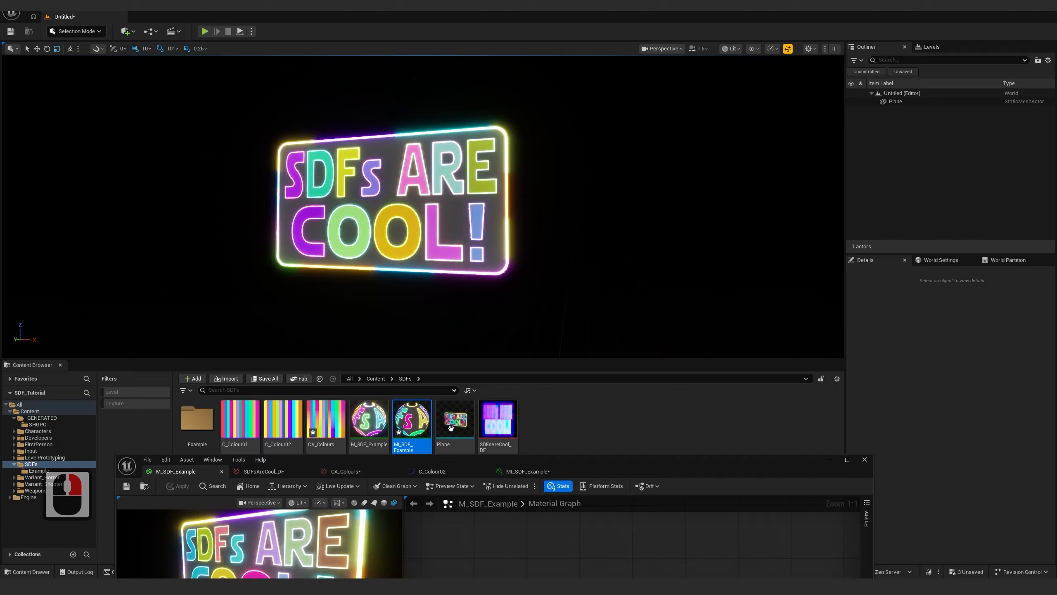
Open the SDFsAreCool_DF texture and place its editor window so the sign in the level remains visible
drag(555, 460, 602, 491)
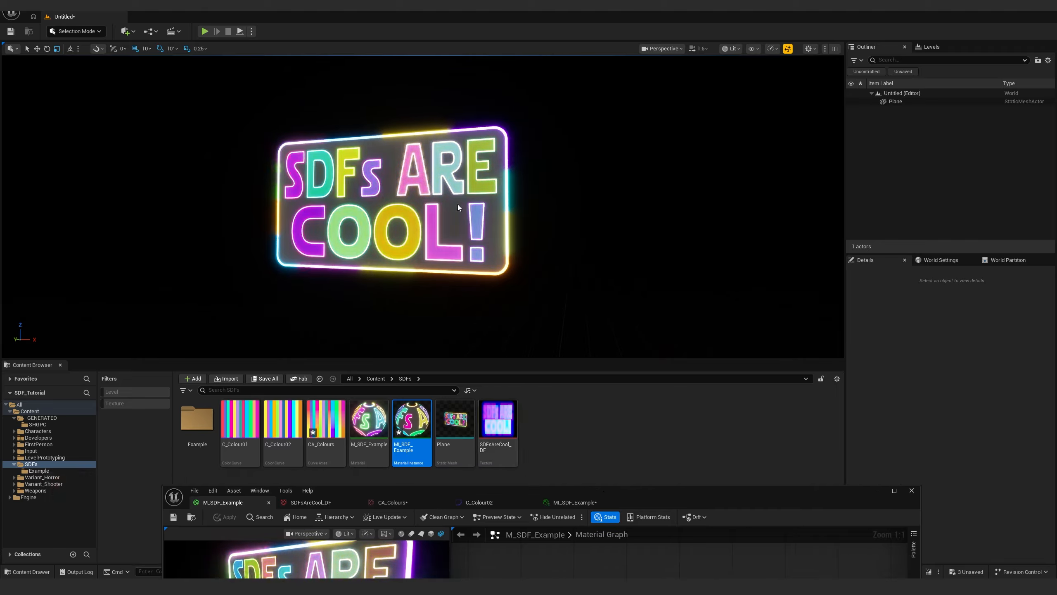
double_click(503, 416)
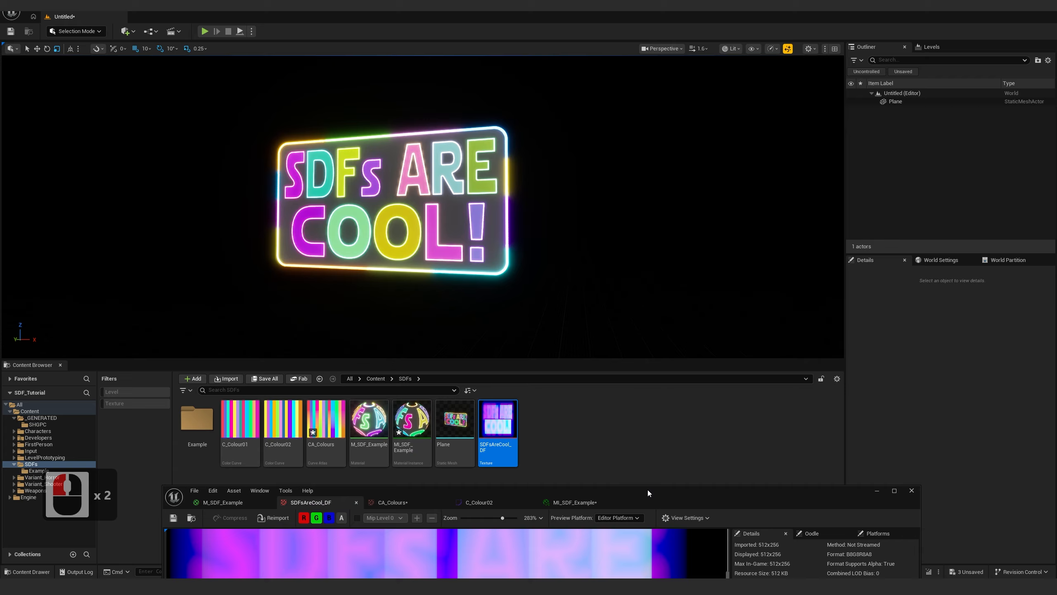
drag(647, 490, 678, 144)
scroll(523, 240, down, 9)
scroll(461, 292, down, 2)
scroll(461, 291, up, 3)
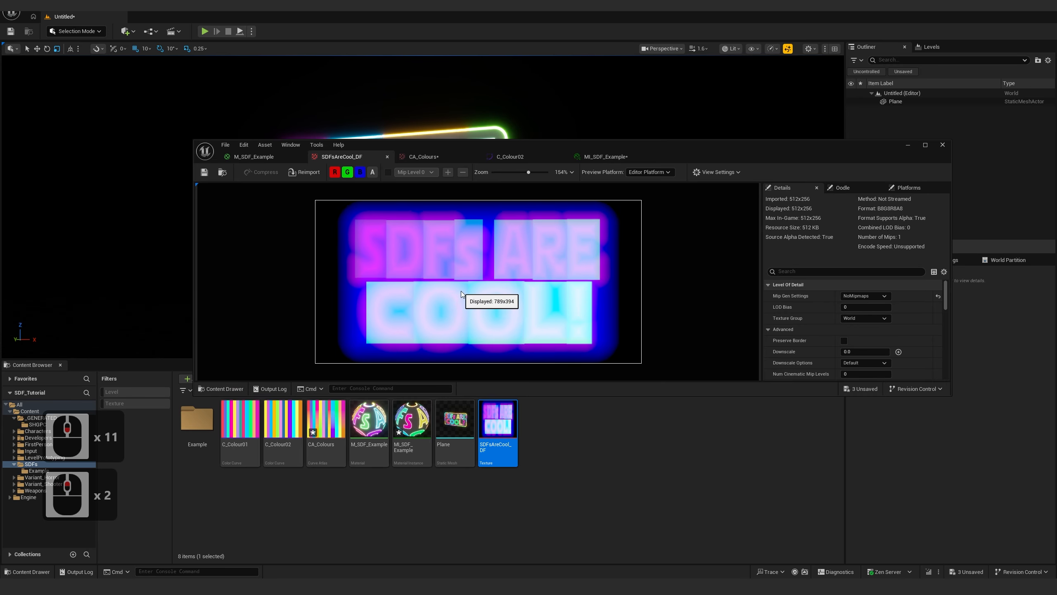
drag(674, 149, 564, 311)
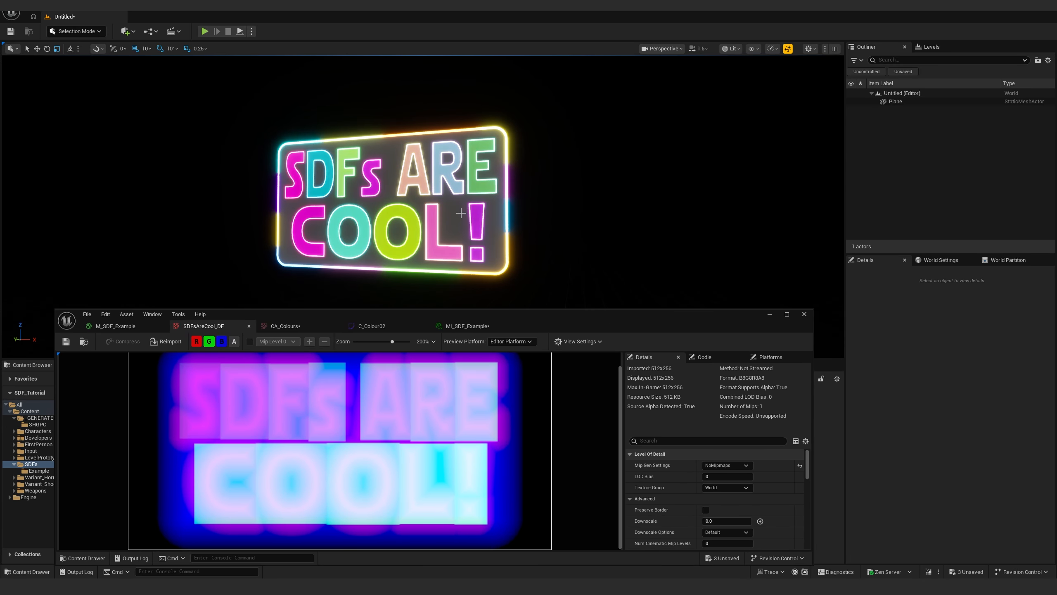
Examine the animated sign in the level from closer up, slowing the camera down
key(w)
key(w)
key(w)
mouse_move(461, 212)
right_down()
mouse_move(441, 216)
mouse_move(450, 220)
right_up()
scroll(441, 217, down, 4)
key(s)
key(e)
key(w)
scroll(447, 219, down, 3)
key(q)
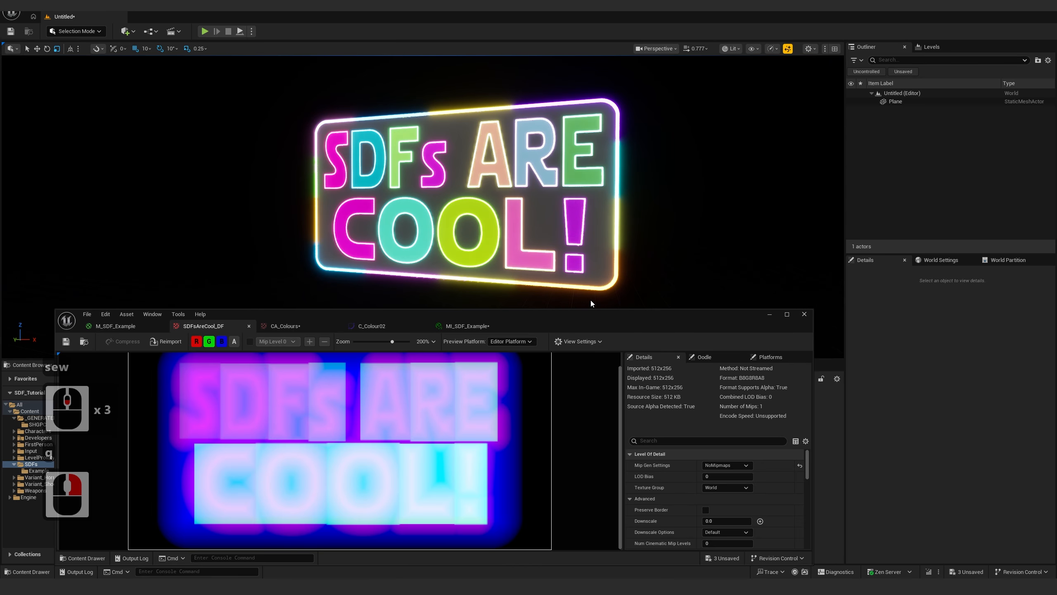
Try a Maximum Texture Size of 256 for the SDFsAreCool_DF texture
drag(614, 313, 610, 282)
scroll(658, 452, down, 7)
scroll(650, 443, up, 2)
scroll(651, 444, up, 3)
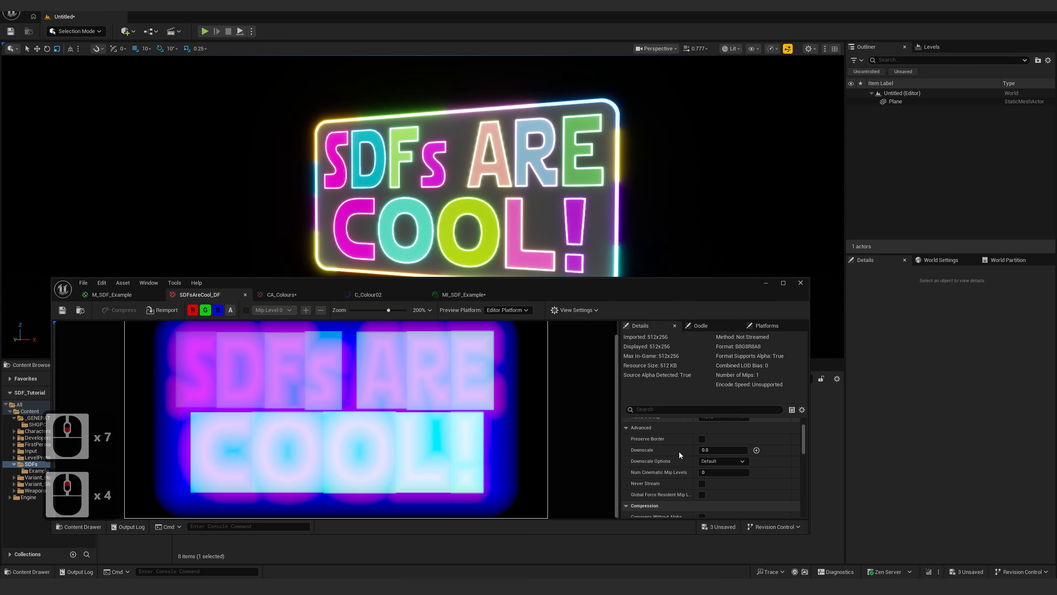
scroll(659, 457, down, 4)
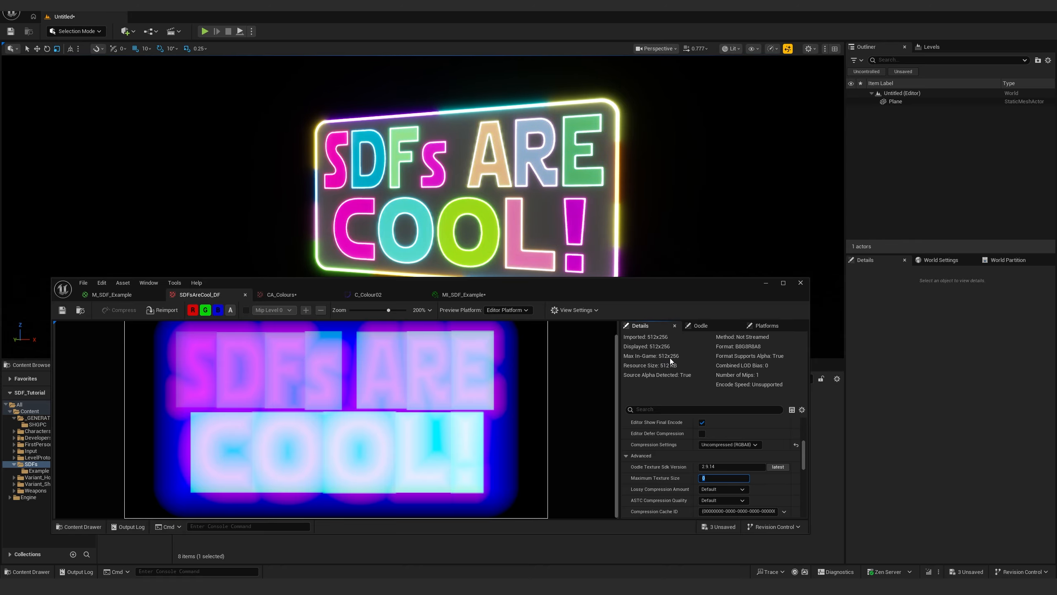
click(700, 479)
double_click(692, 477)
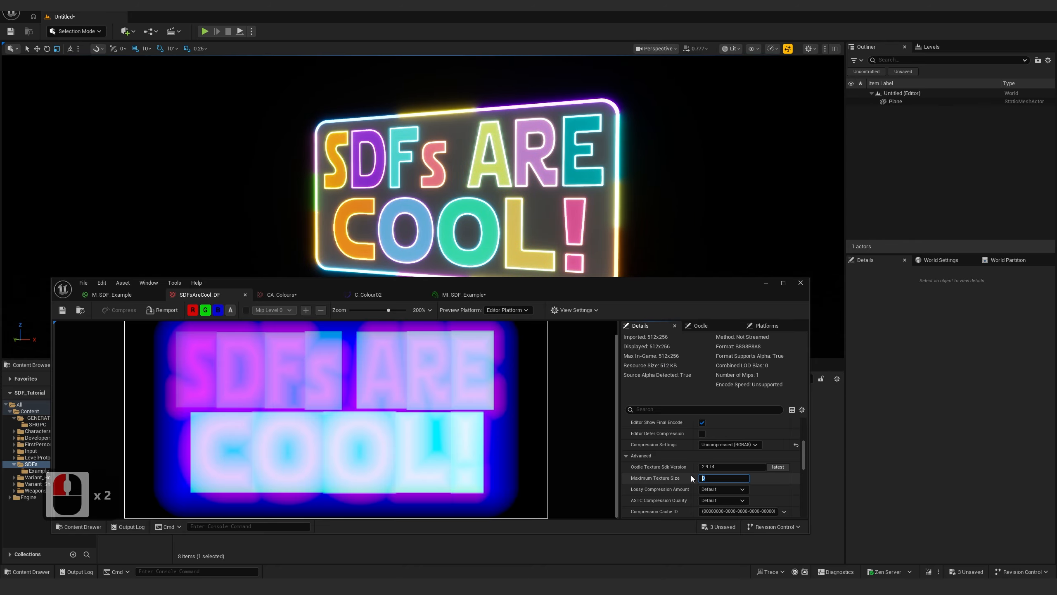
text(256)
key(Return)
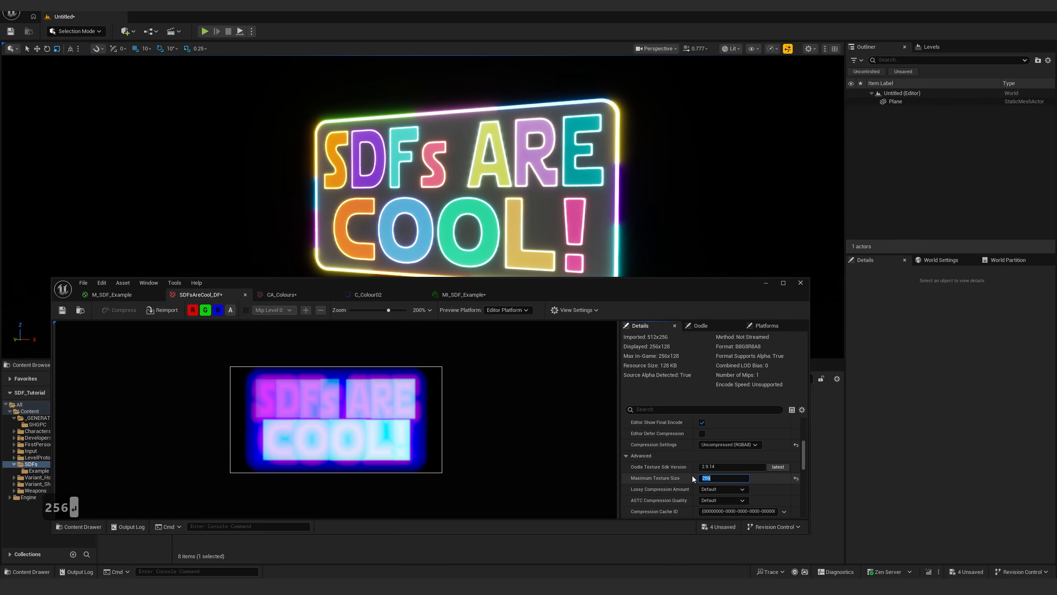
Try a Maximum Texture Size of 128 for the distance field texture and check the sign's edges up close
text(128)
key(Return)
right_drag(467, 183, 433, 183)
Raise the distance field texture's Maximum Texture Size to 256, then to 512
click(750, 481)
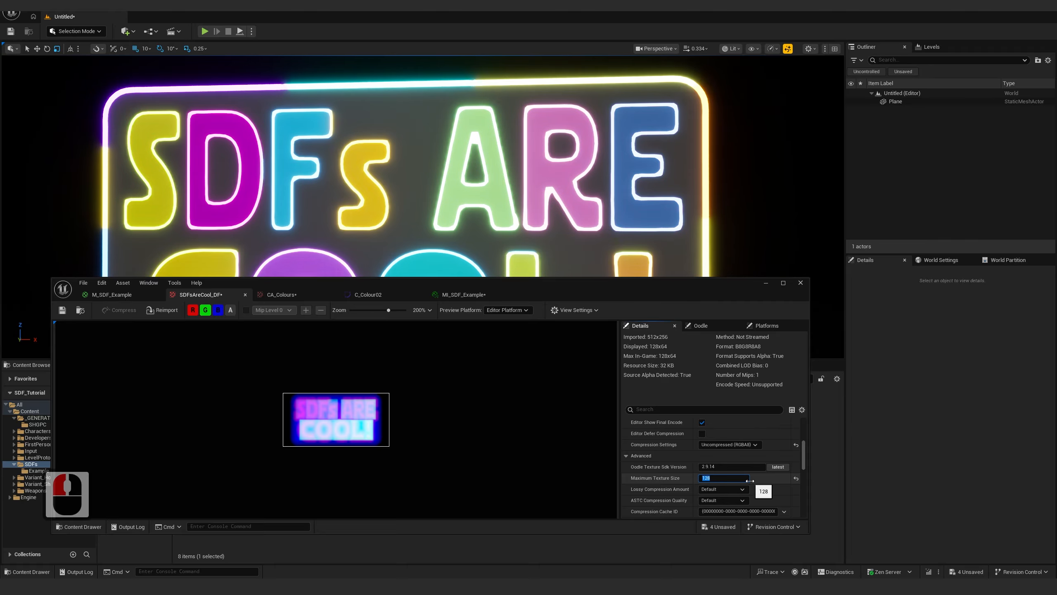
text(256)
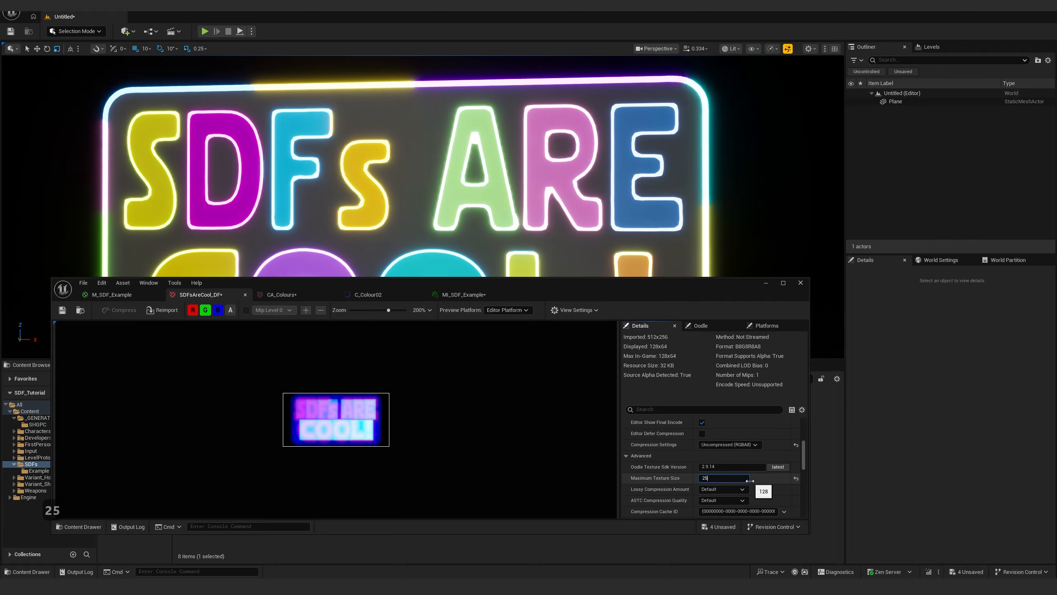
key(Return)
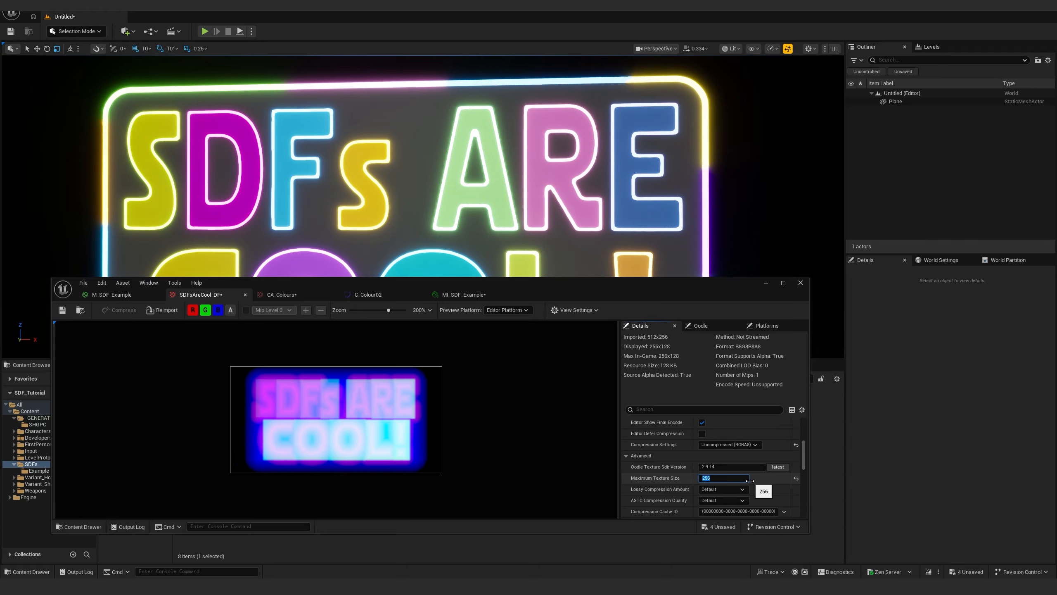
text(512)
key(Return)
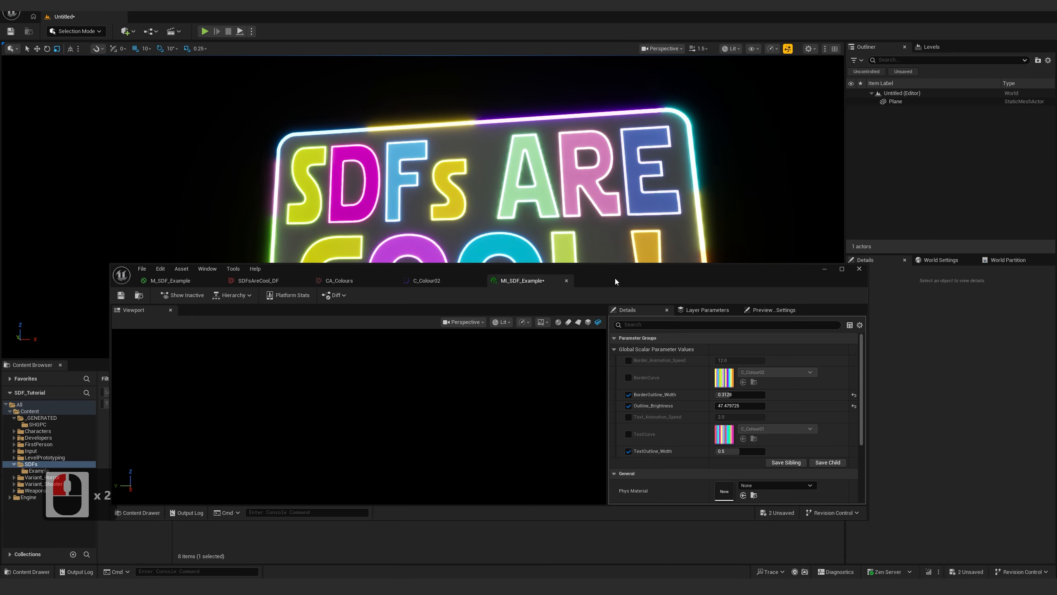
Switch to SDFsAreCool_Masks.psd in Photoshop, hide the SDFs ARE COOL! layer group and show the starburst and BLAM! group's layers
drag(614, 278, 642, 277)
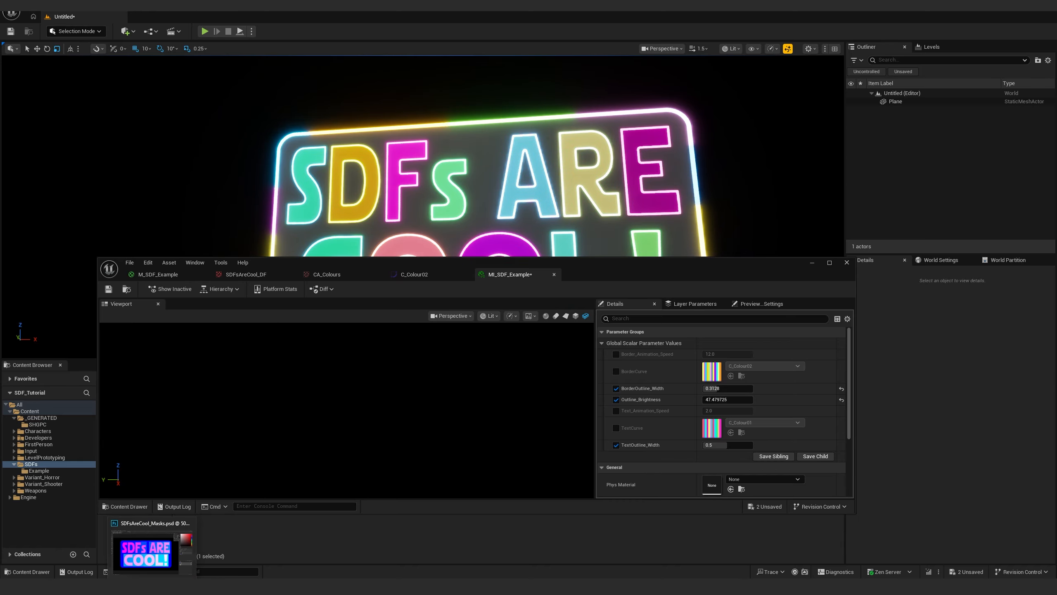
click(147, 560)
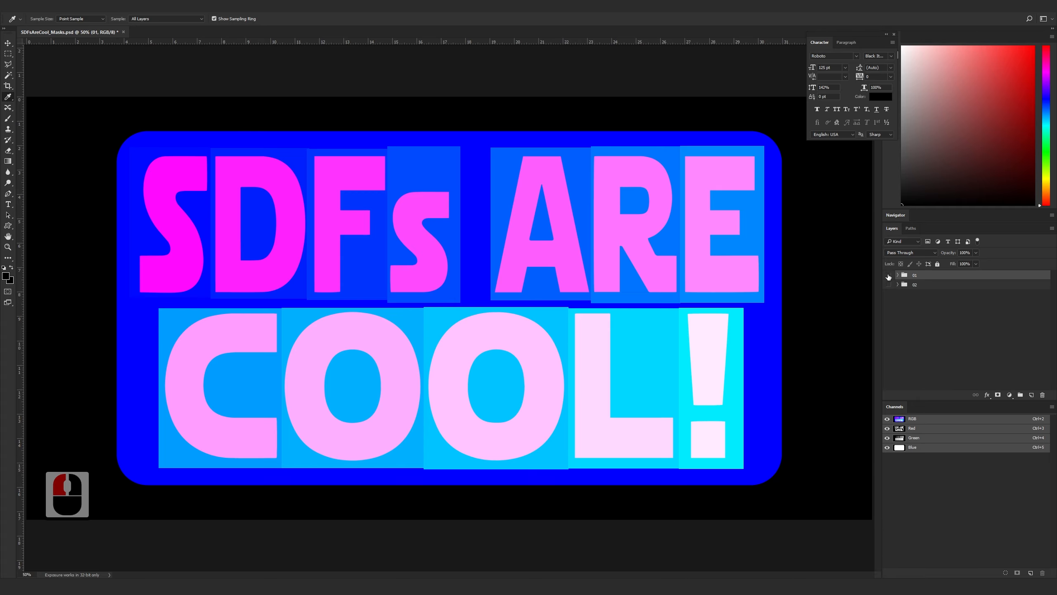
click(889, 275)
click(889, 285)
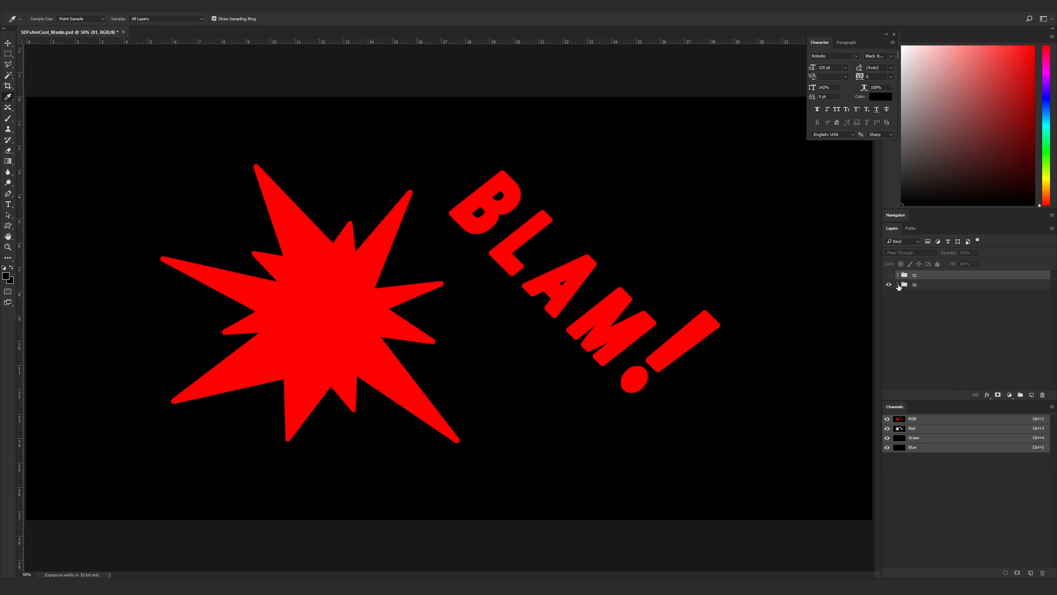
click(889, 303)
click(889, 314)
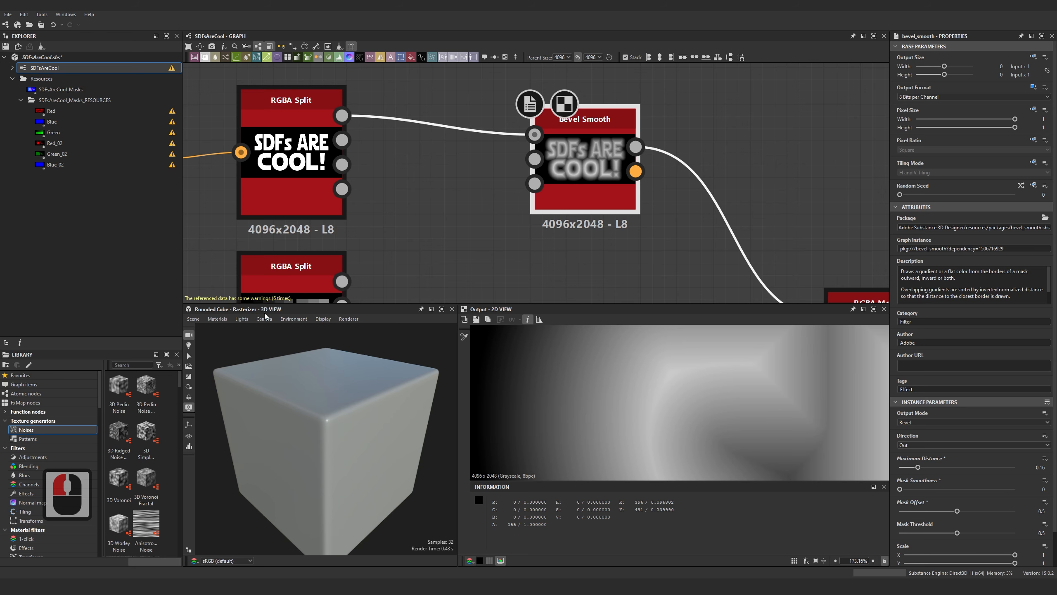
Switch to Substance 3D Designer, examine the second bitmap node network and view the Red_02 bitmap in the 2D view
scroll(362, 235, down, 5)
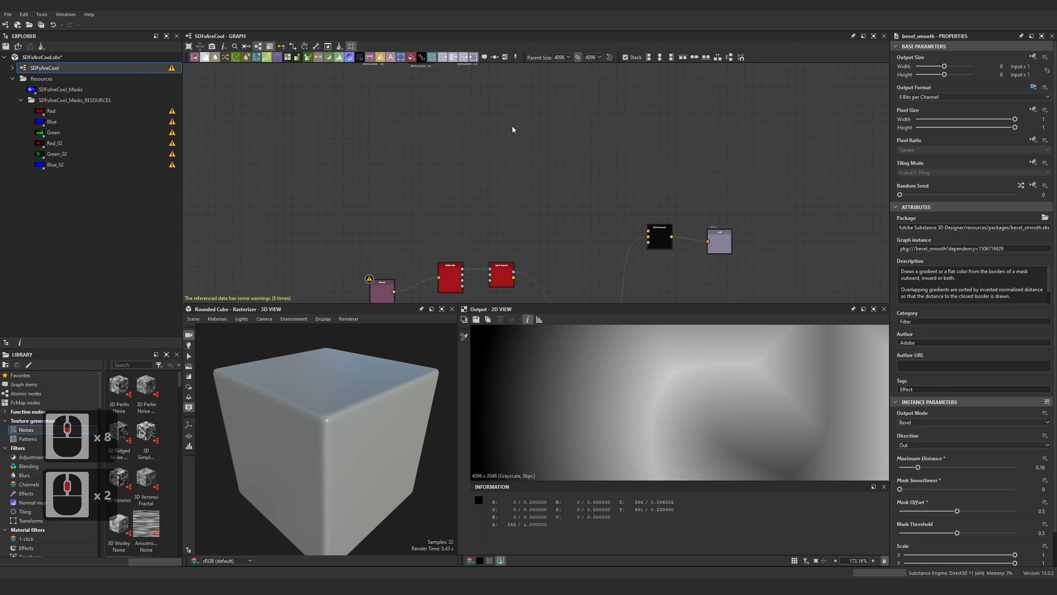
drag(407, 174, 627, 296)
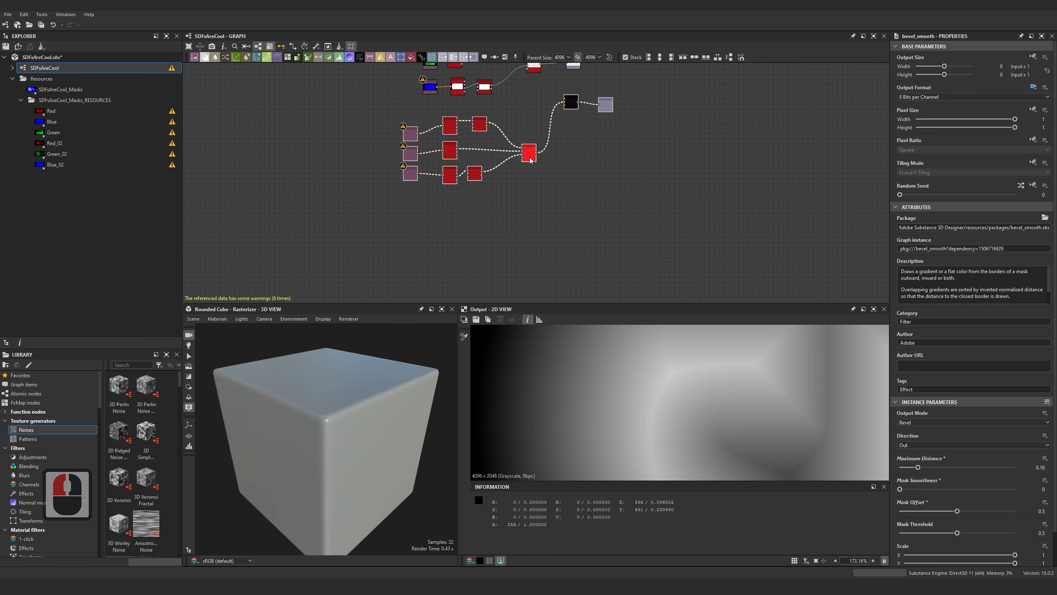
scroll(432, 212, up, 7)
middle_drag(464, 152, 472, 238)
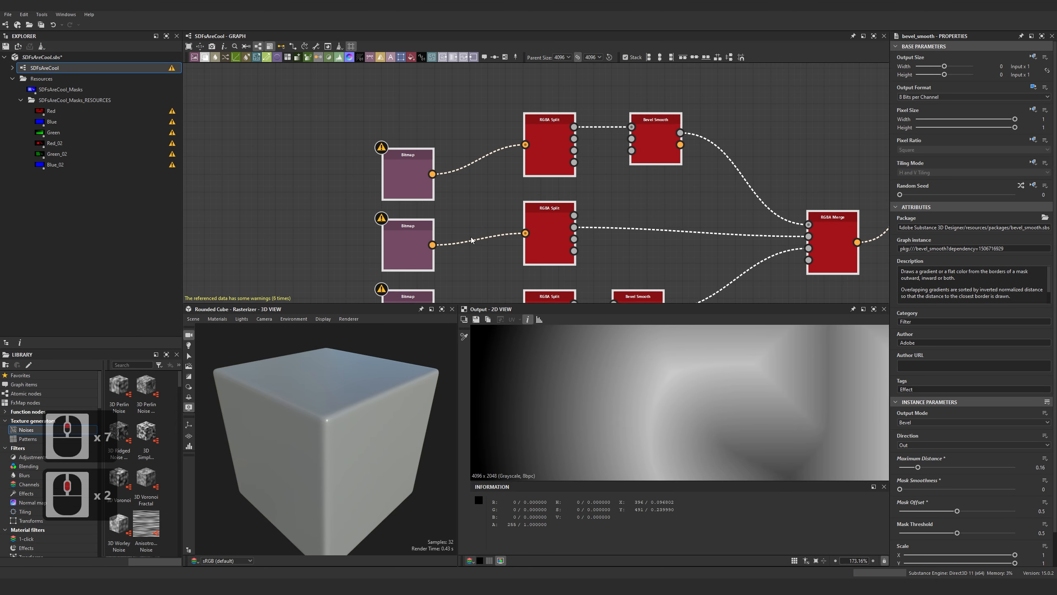
click(470, 227)
double_click(400, 179)
scroll(655, 399, down, 4)
scroll(675, 402, down, 6)
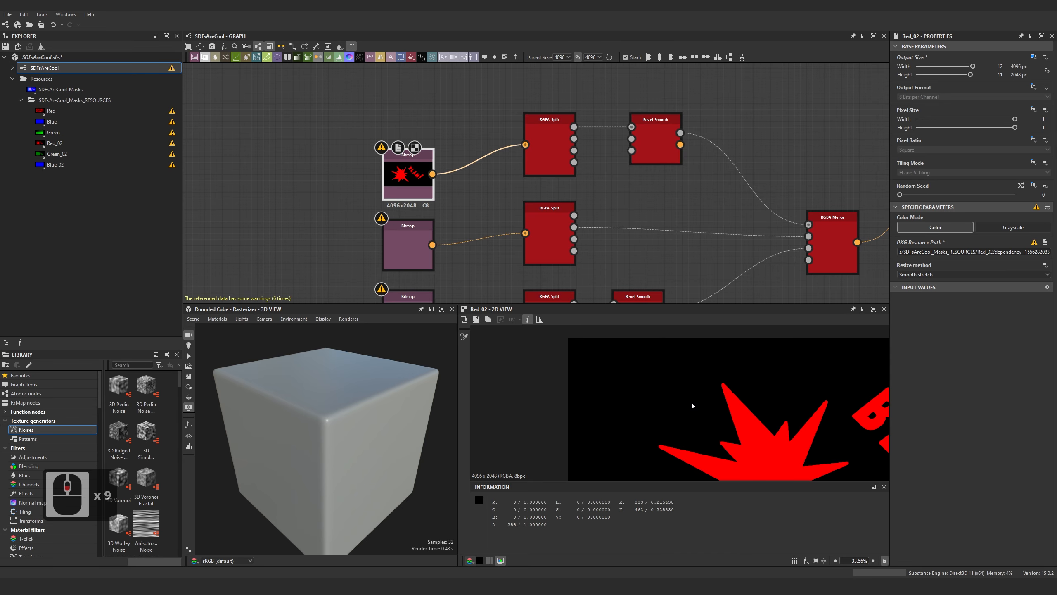
View the complete Red_02 bitmap, and preview the Green_02 and Blue_02 bitmaps in the 2D view
scroll(715, 416, up, 2)
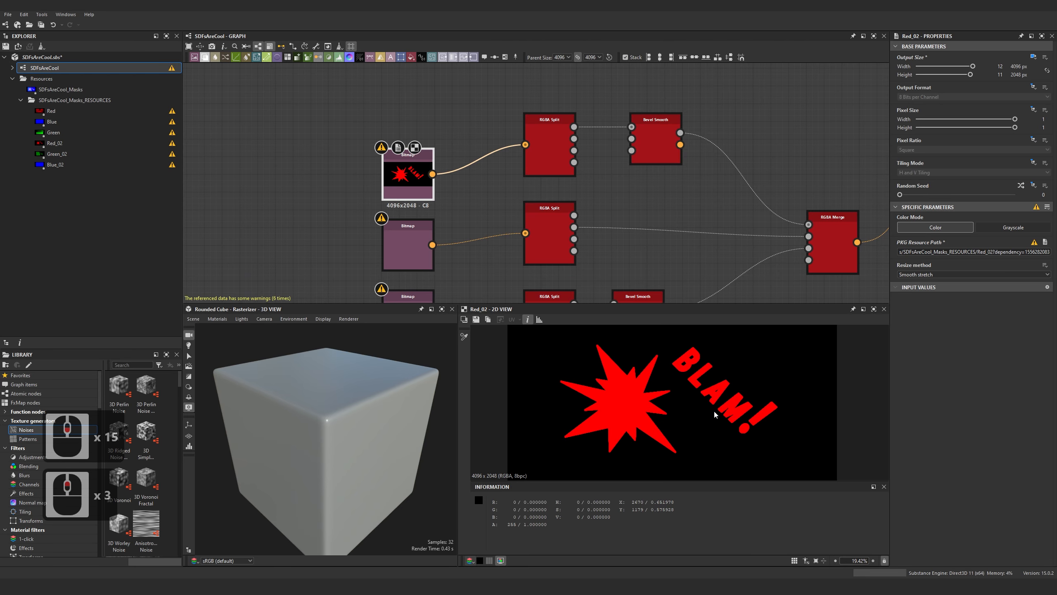
double_click(419, 244)
middle_drag(418, 249, 390, 167)
double_click(381, 247)
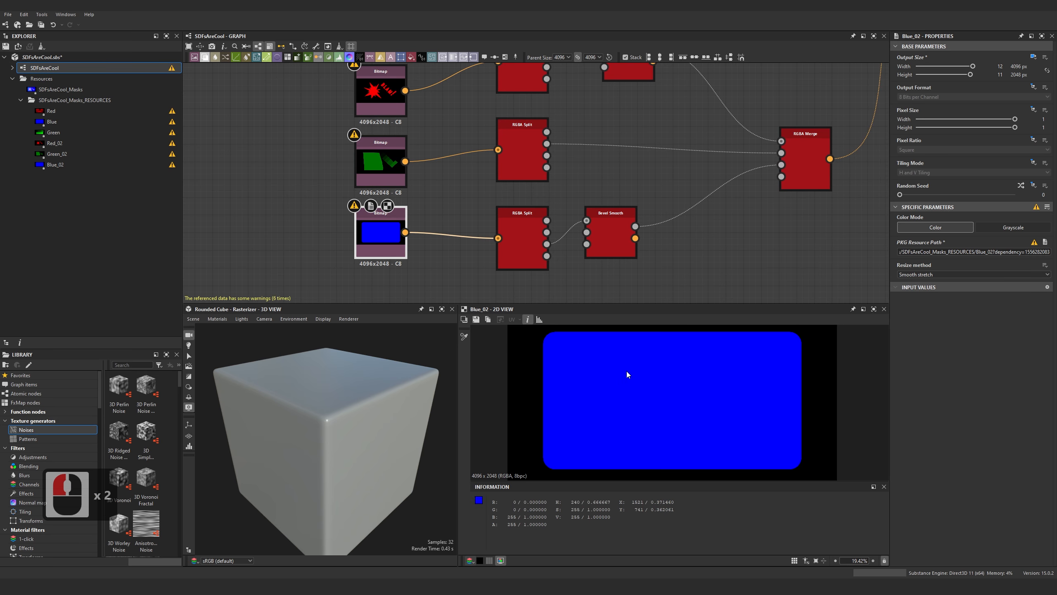
Preview the outputs of the second network's RGBA Split and Bevel Smooth nodes in the 2D view
middle_drag(617, 215, 552, 268)
double_click(452, 126)
double_click(467, 210)
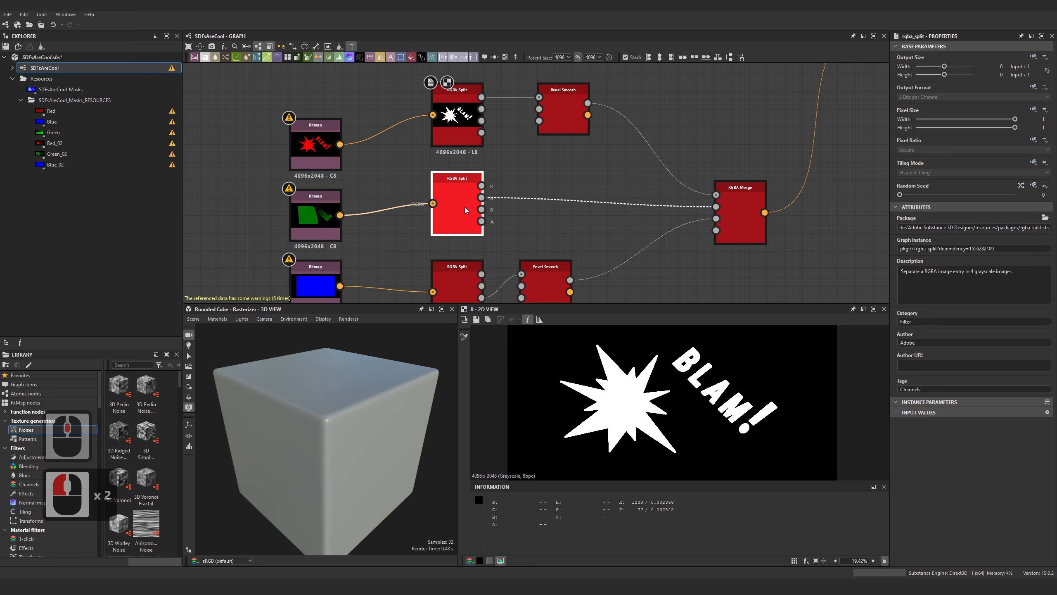
double_click(464, 276)
middle_drag(463, 276, 441, 281)
double_click(540, 116)
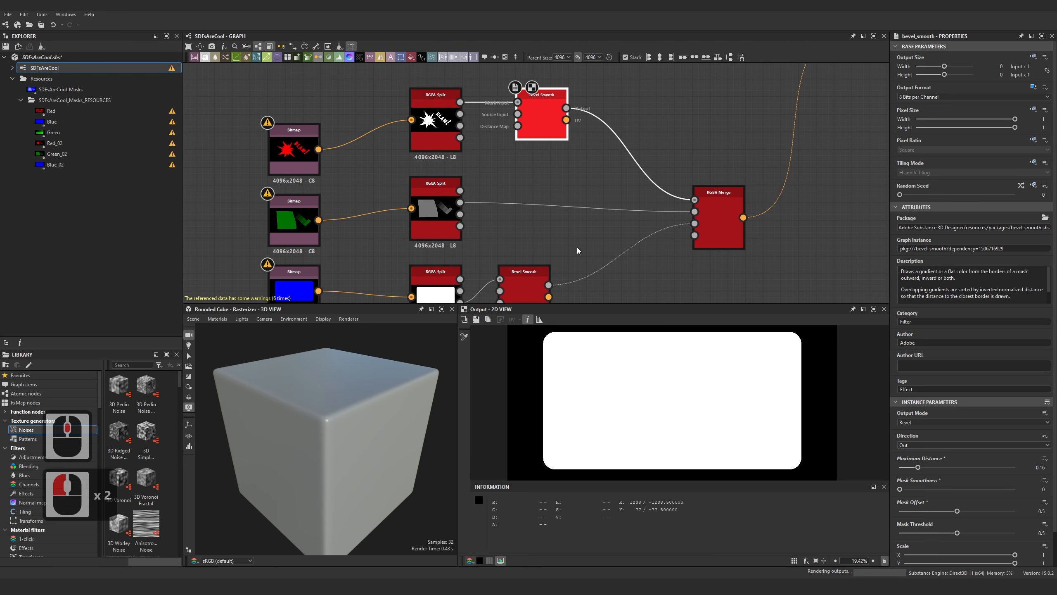
middle_drag(577, 250, 524, 219)
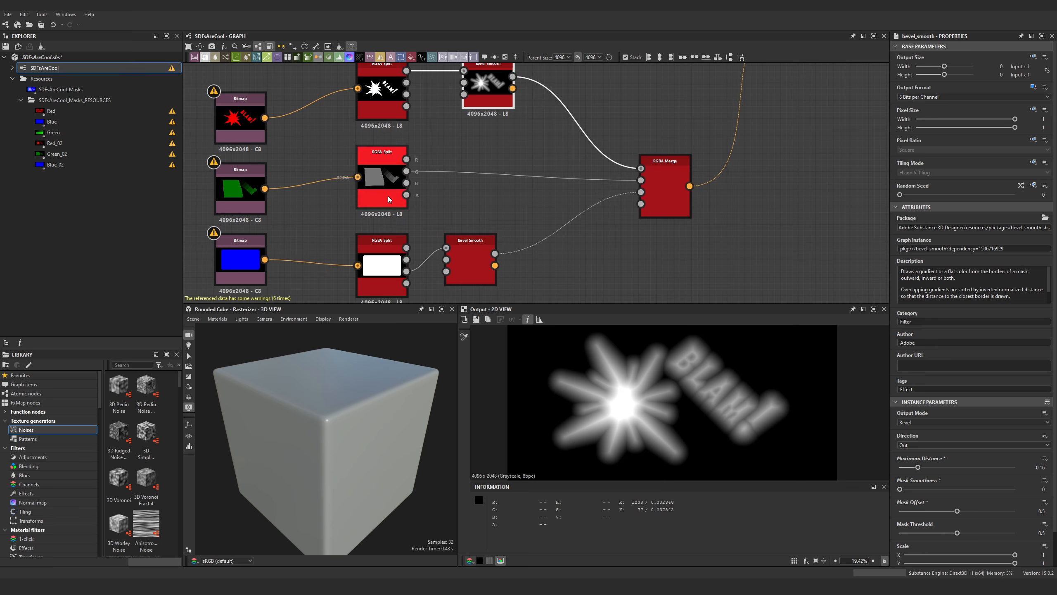
Preview the second network's RGBA Merge result and trace its connection to the Pixel Processor
double_click(667, 205)
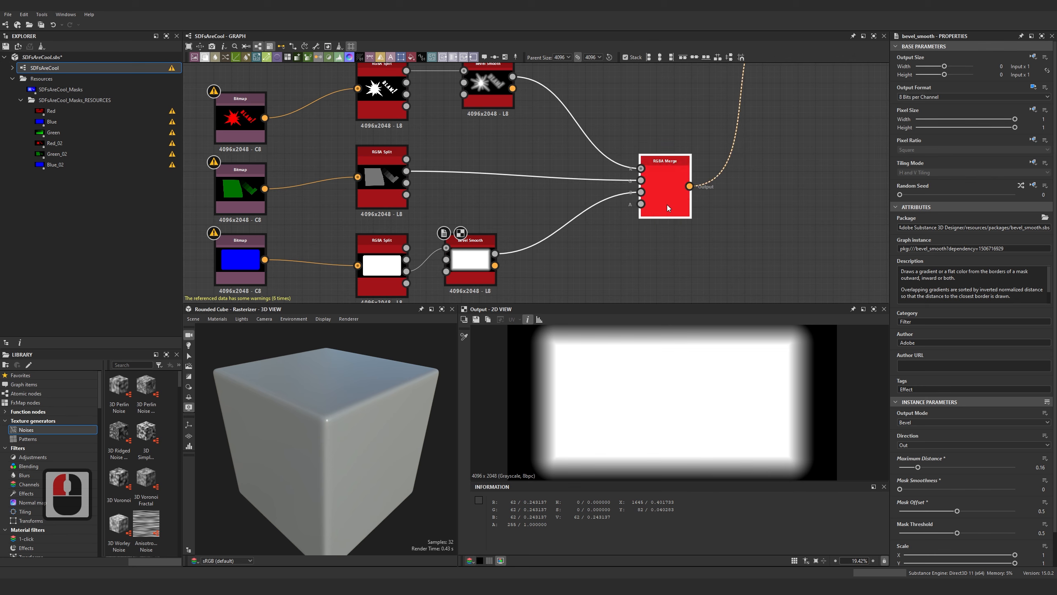
scroll(695, 412, up, 8)
scroll(695, 414, up, 2)
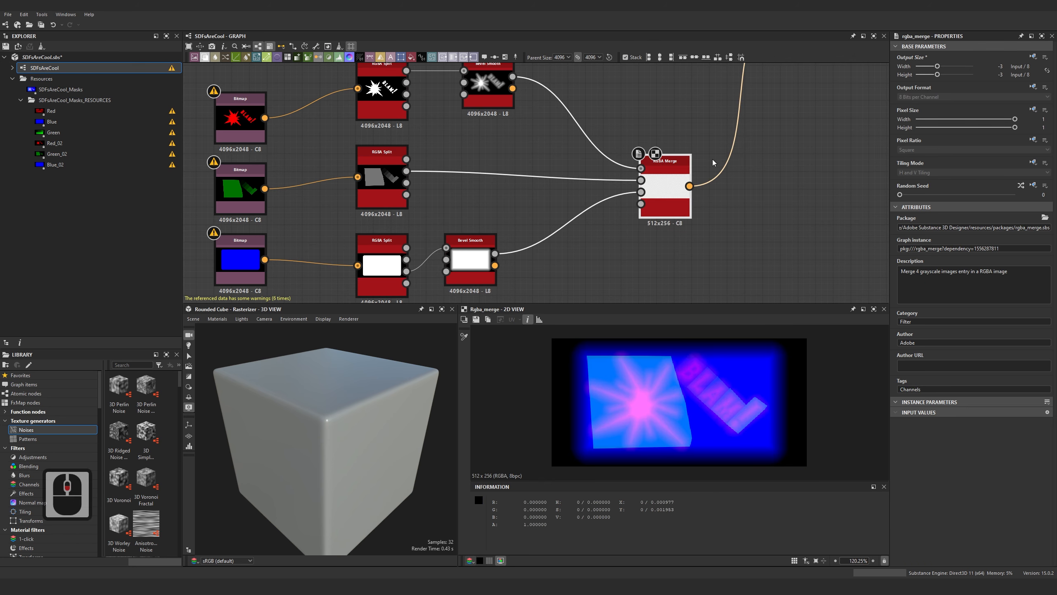
scroll(683, 188, down, 4)
scroll(712, 196, up, 4)
scroll(711, 183, up, 3)
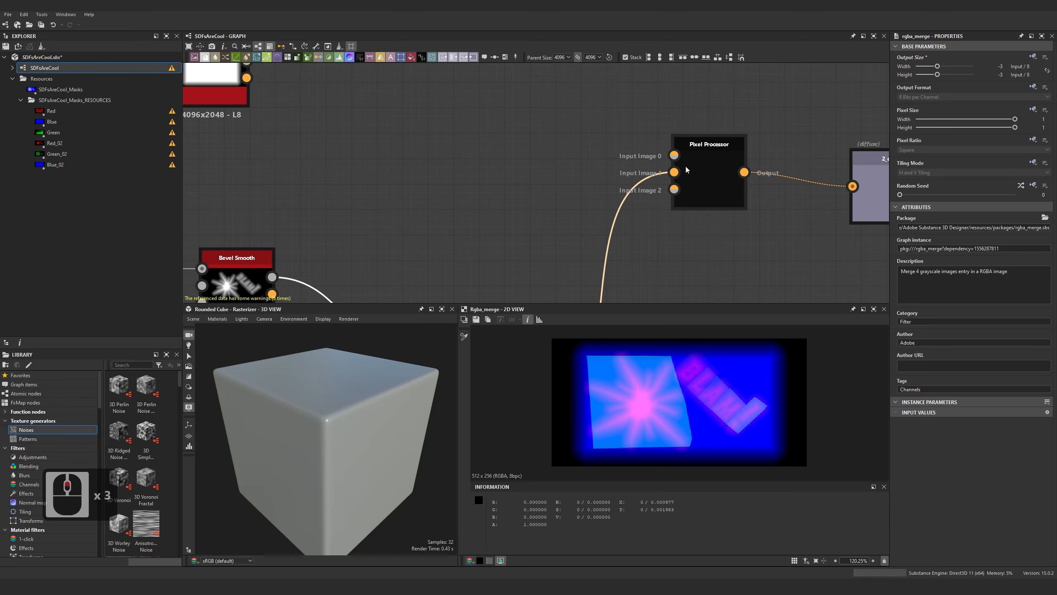
Preview the first network's RGBA Merge result and the output of the Pixel Processor that receives both merges
scroll(683, 179, down, 4)
double_click(560, 137)
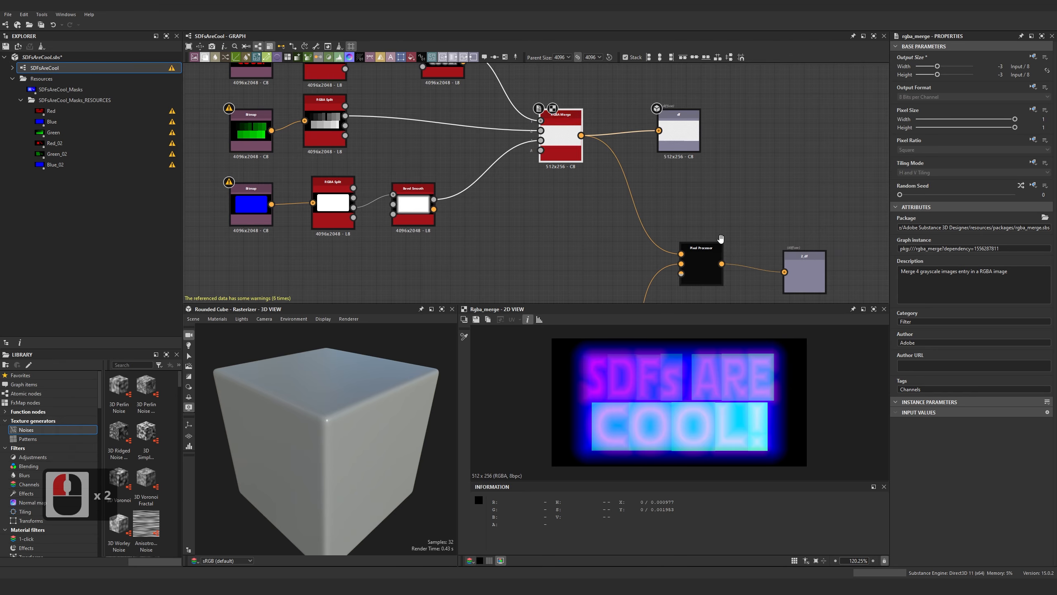
scroll(720, 238, up, 5)
double_click(672, 214)
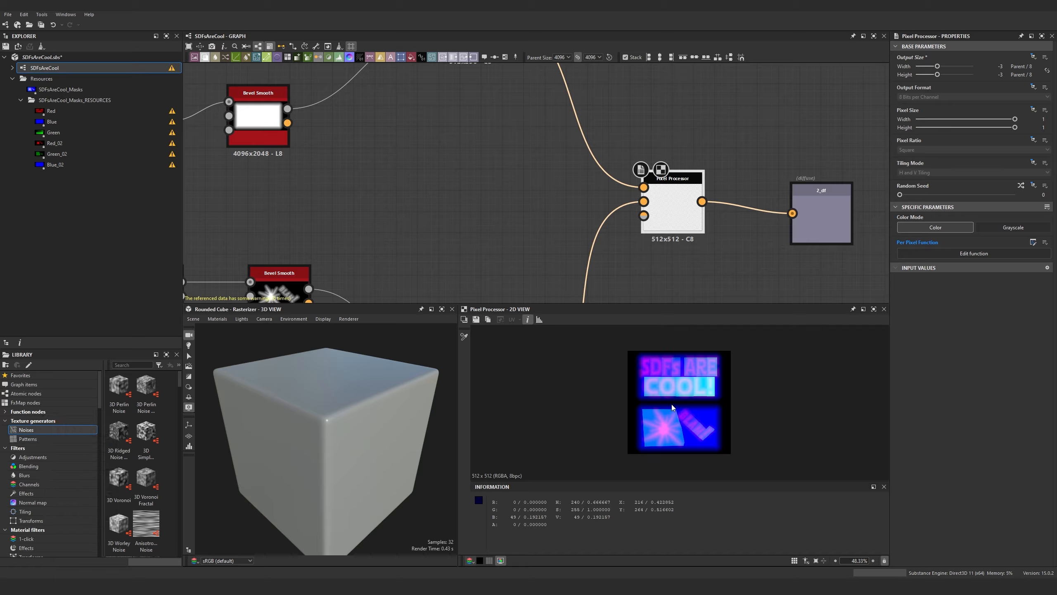
middle_drag(667, 229, 590, 202)
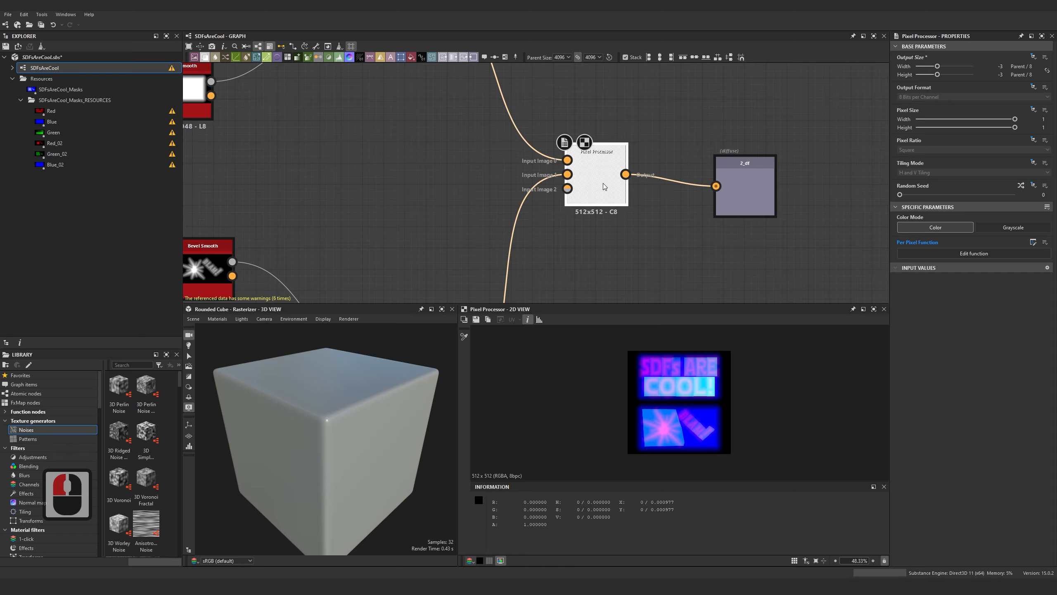
Open the Pixel Processor's per pixel function and align the $pos node directly above the Float2 node
click(961, 255)
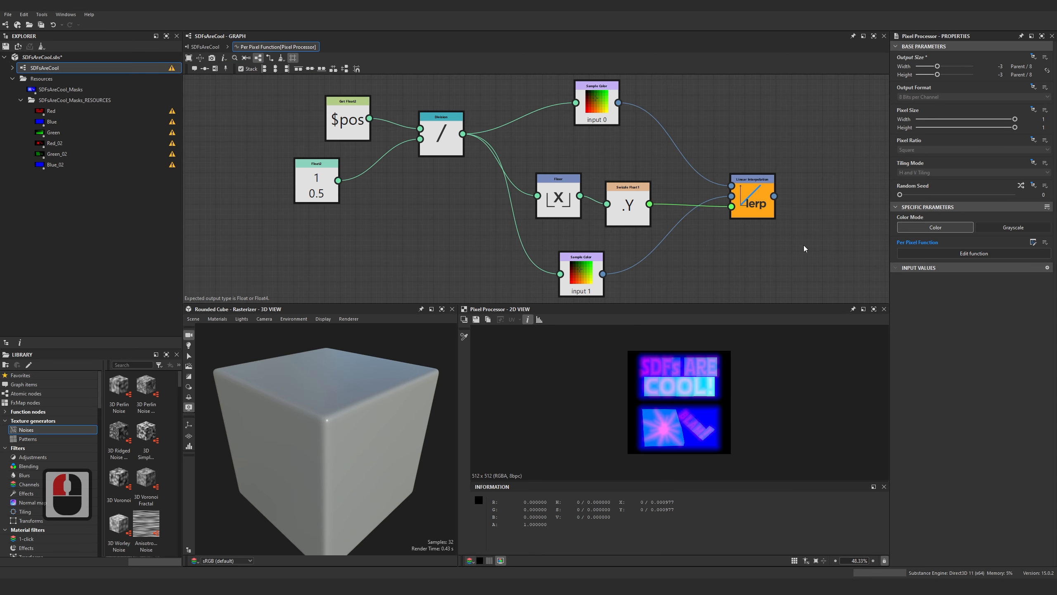
middle_drag(432, 179, 462, 217)
drag(376, 166, 329, 143)
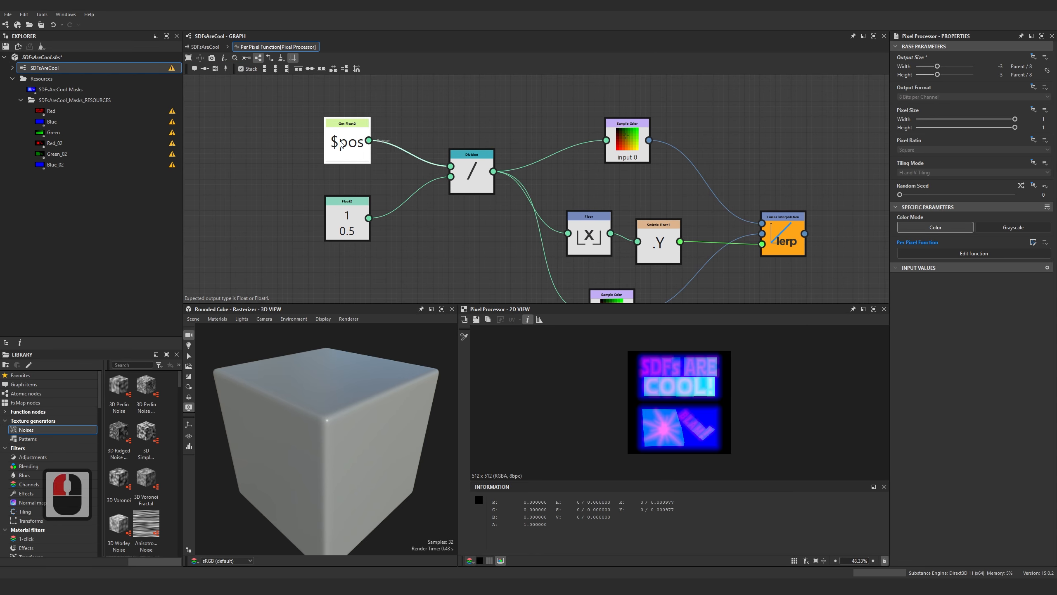
click(340, 144)
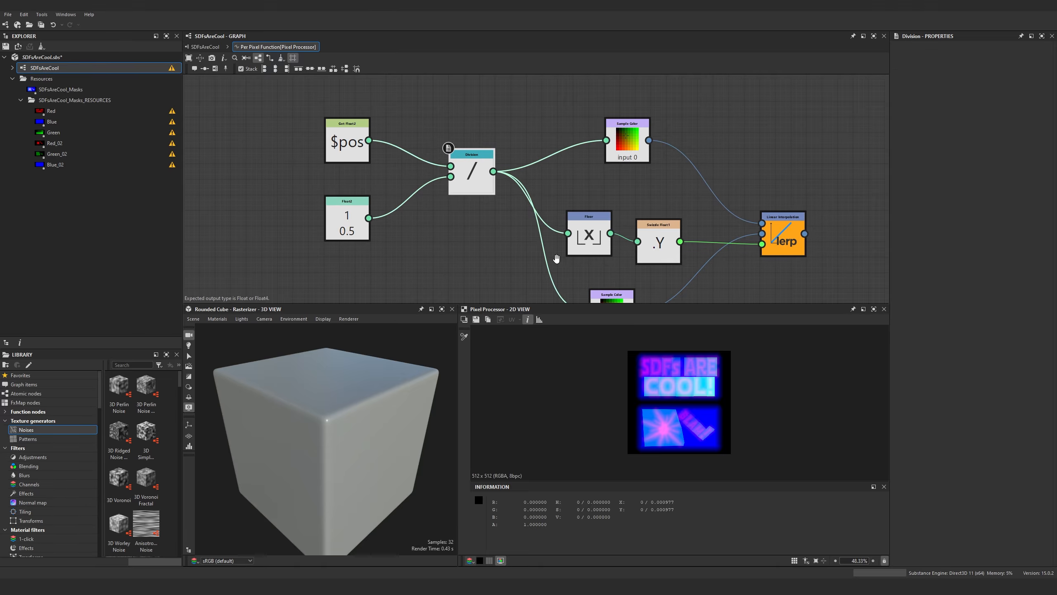
Rearrange the function so the Floor and Swizzle Float1 nodes sit below the input 1 Sample Color node
middle_drag(557, 258, 521, 228)
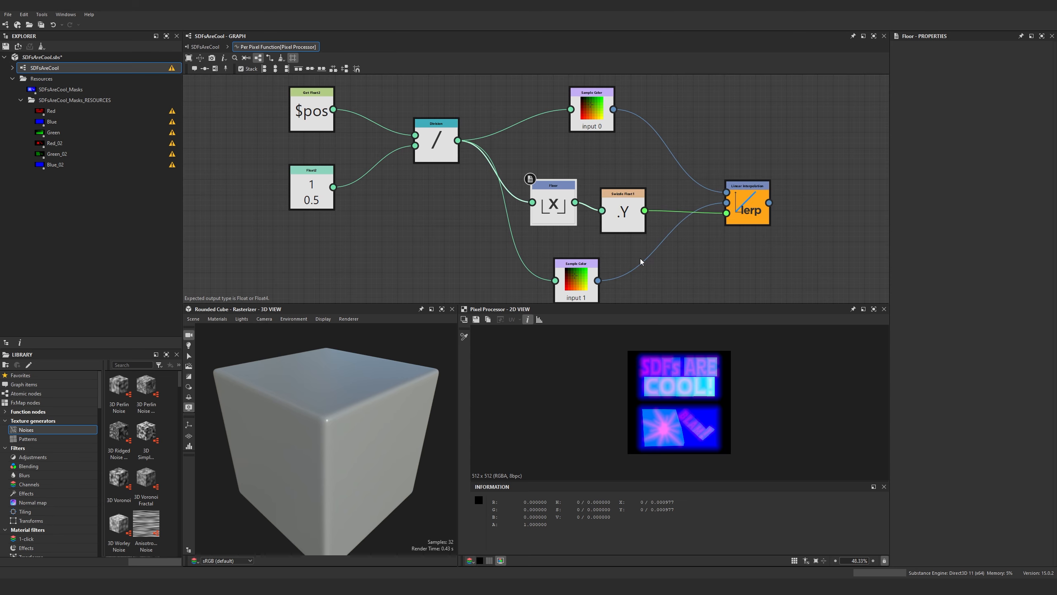
middle_drag(547, 176, 559, 131)
drag(641, 164, 647, 280)
drag(588, 246, 588, 184)
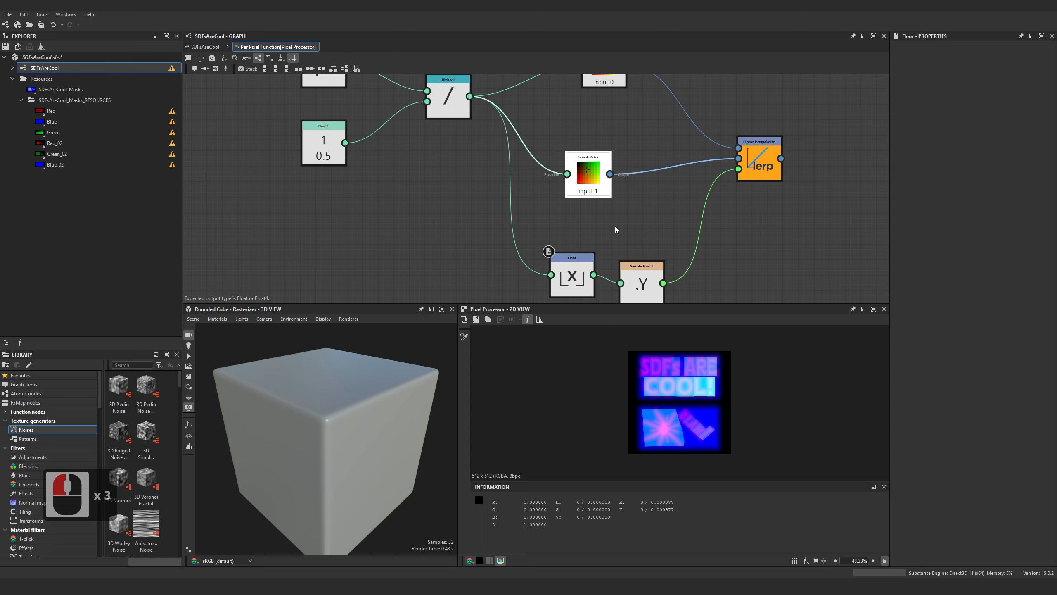
Set the Swizzle Float1 node as the function's output node and examine its mask in the 2D view
right_click(566, 266)
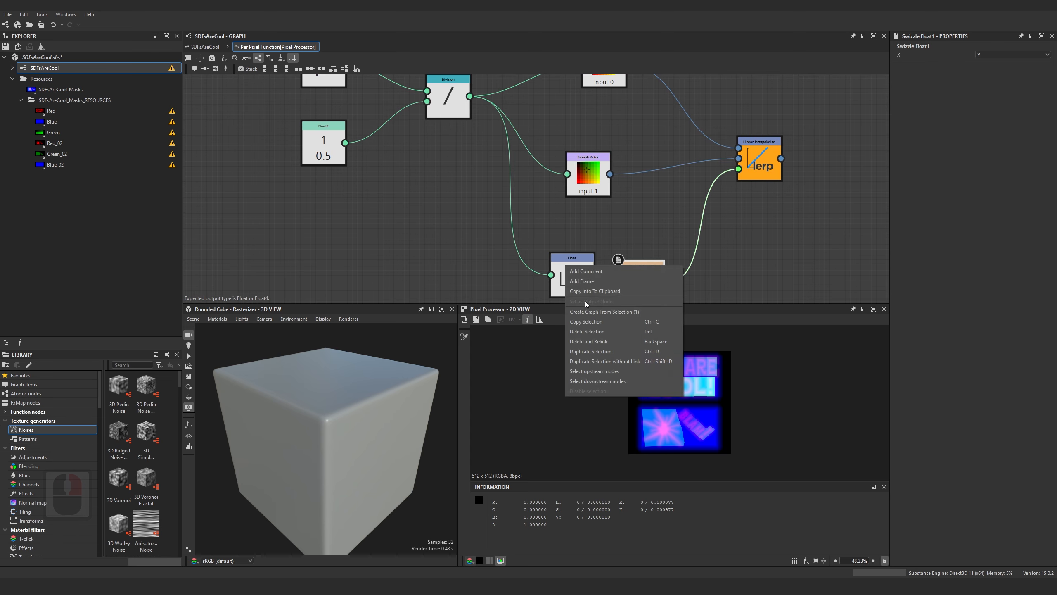
click(638, 278)
right_click(638, 278)
click(670, 314)
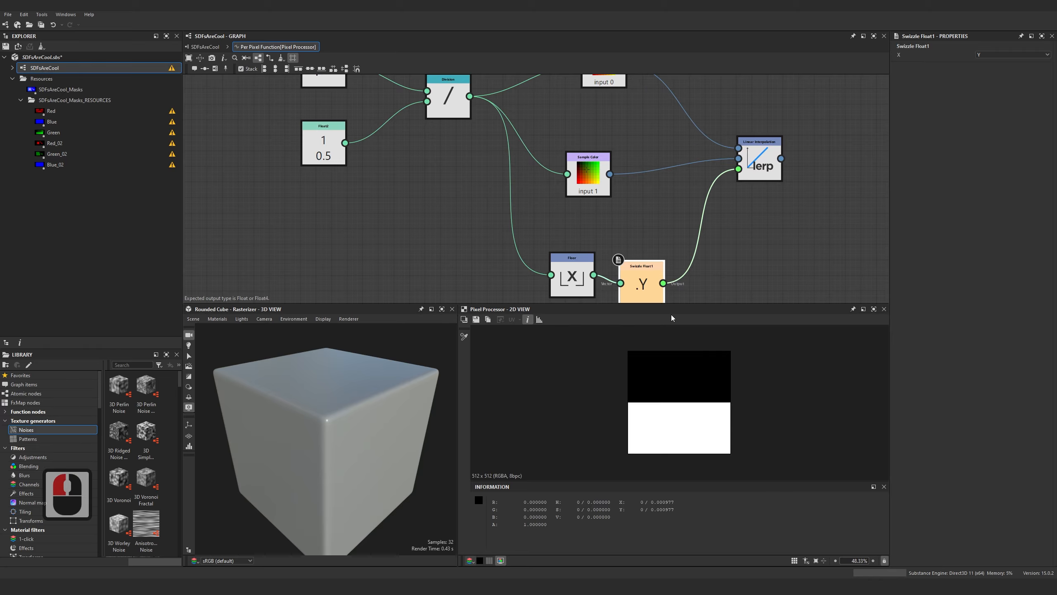
middle_drag(587, 245, 578, 212)
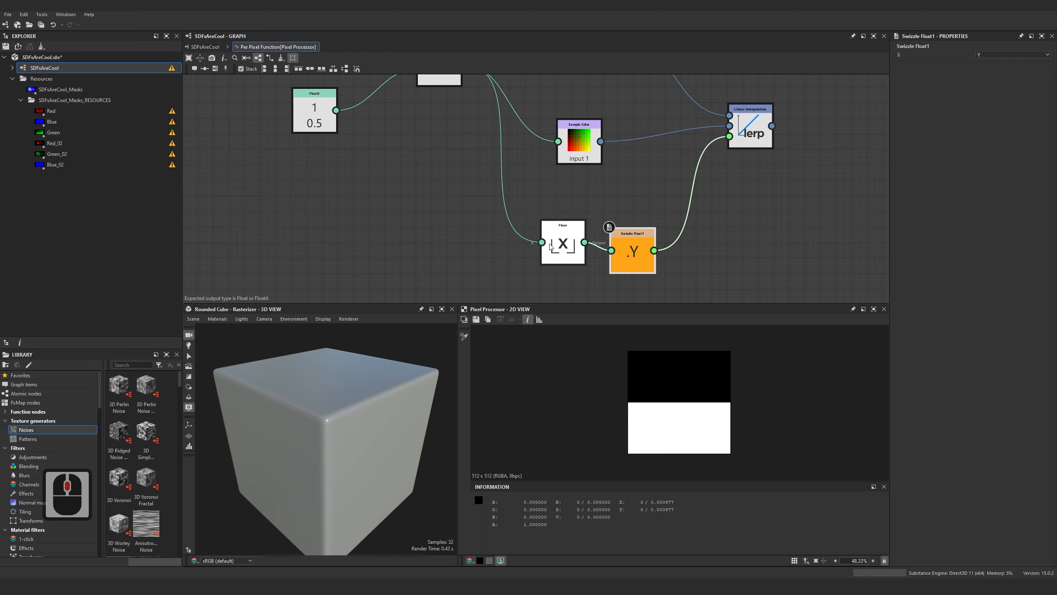
middle_drag(644, 218, 646, 236)
scroll(584, 223, down, 2)
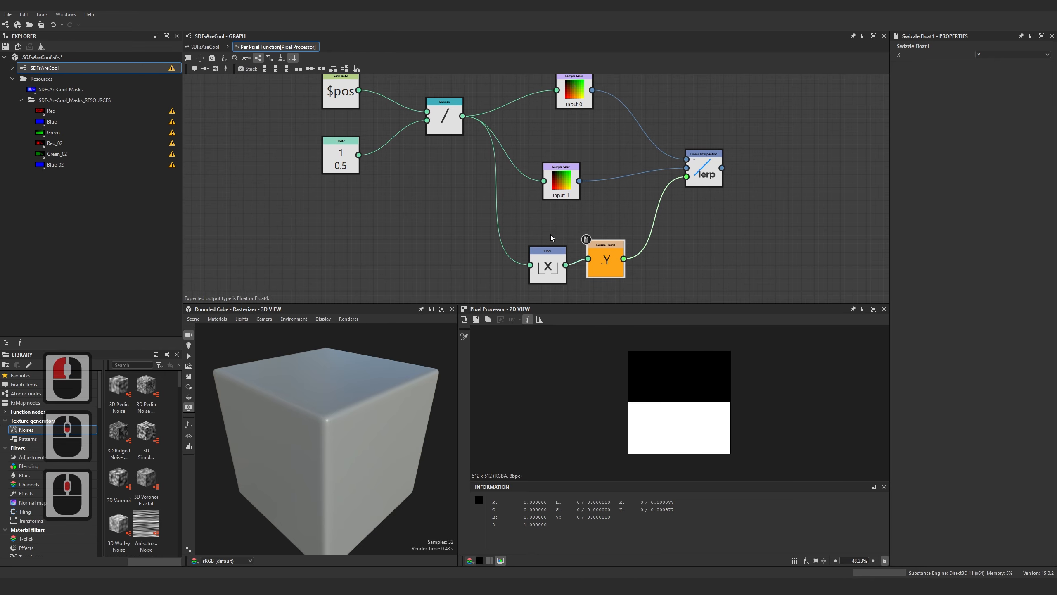
scroll(618, 262, up, 2)
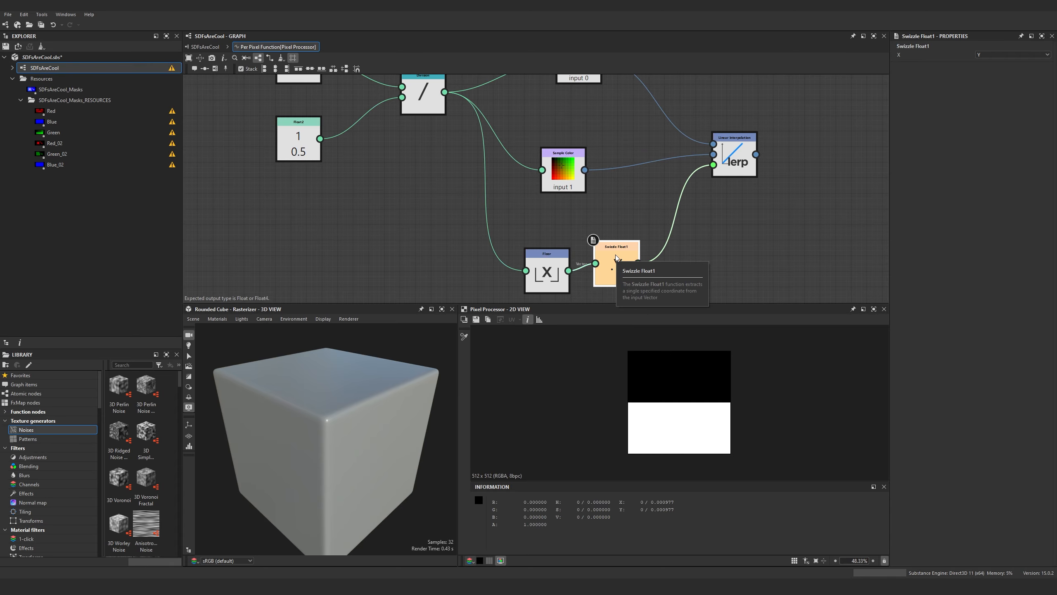
click(539, 285)
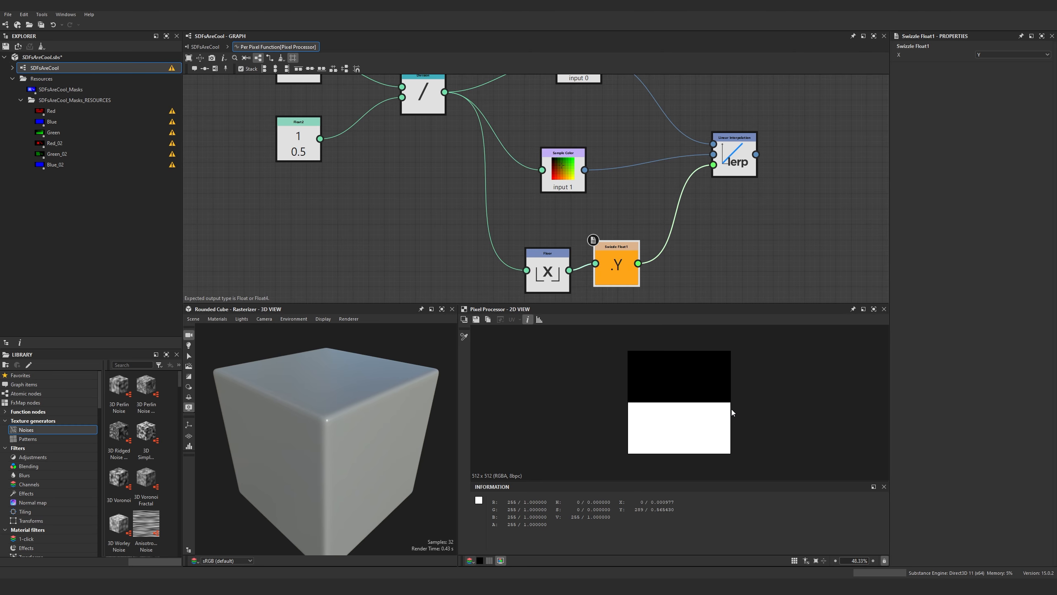
middle_drag(393, 118, 336, 169)
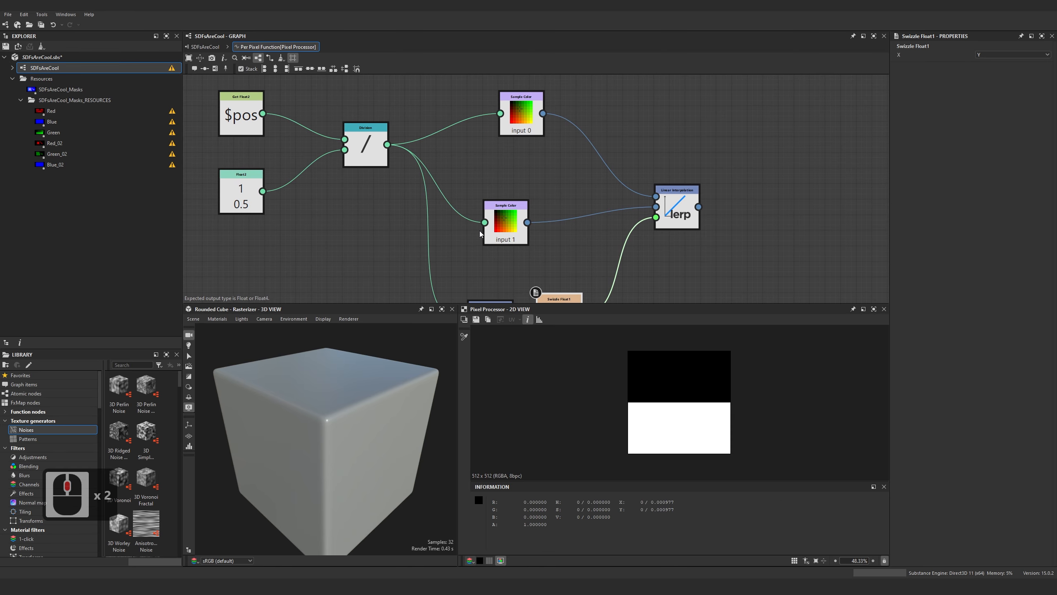
Preview both Sample Color nodes by setting input 0 and then input 1 as the function's output node
click(509, 208)
right_click(520, 116)
click(537, 142)
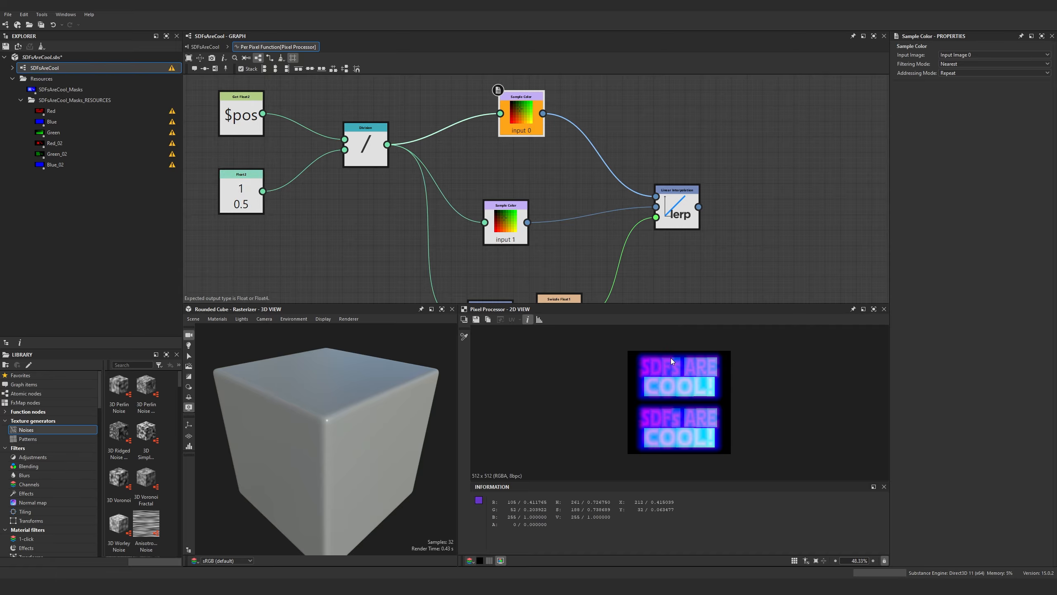
right_click(510, 225)
click(536, 257)
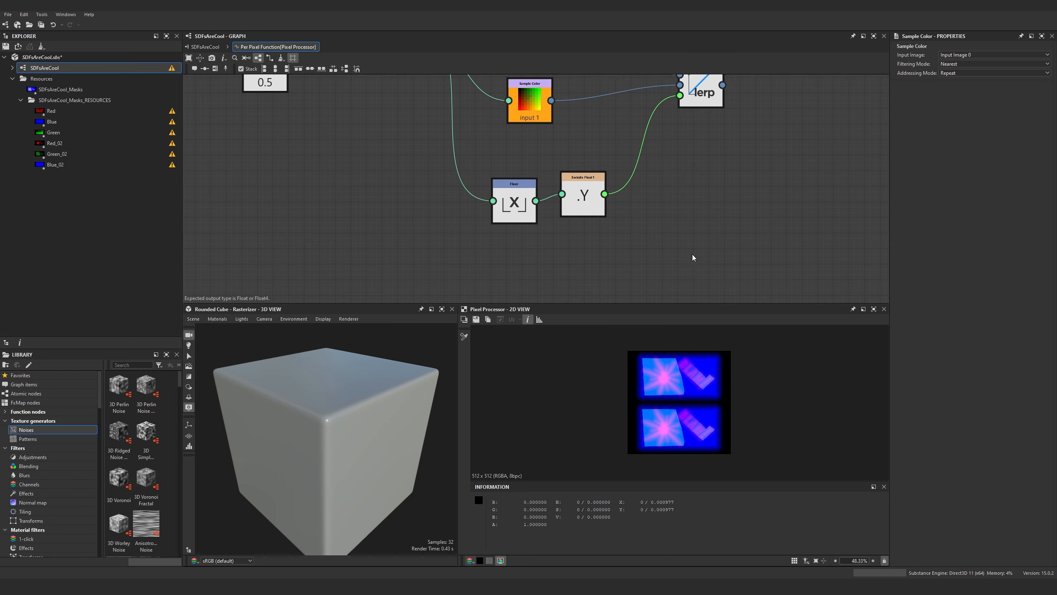
middle_drag(703, 187, 584, 279)
scroll(584, 279, down, 2)
Set the Swizzle Float1 node as output once more, then make the Linear Interpolation node the function's output again
right_click(485, 278)
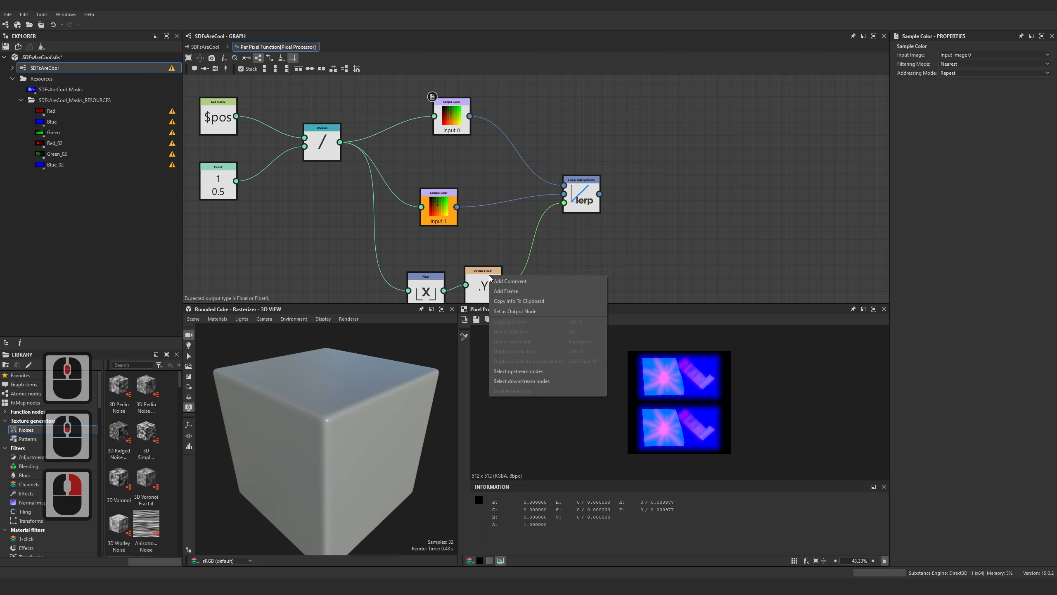
click(512, 311)
right_click(584, 199)
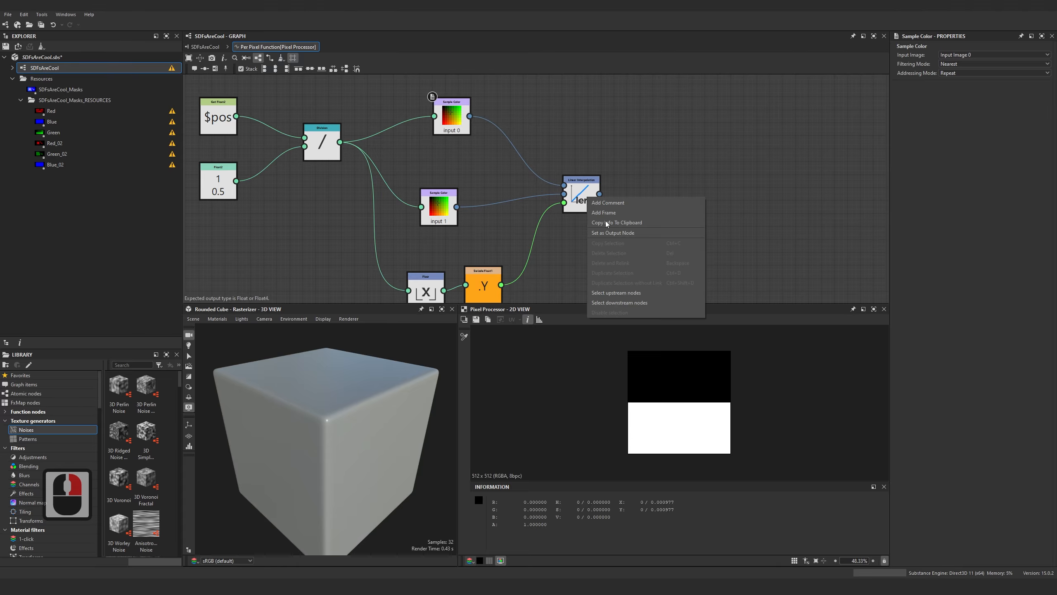
click(610, 231)
scroll(675, 390, up, 2)
scroll(686, 374, down, 2)
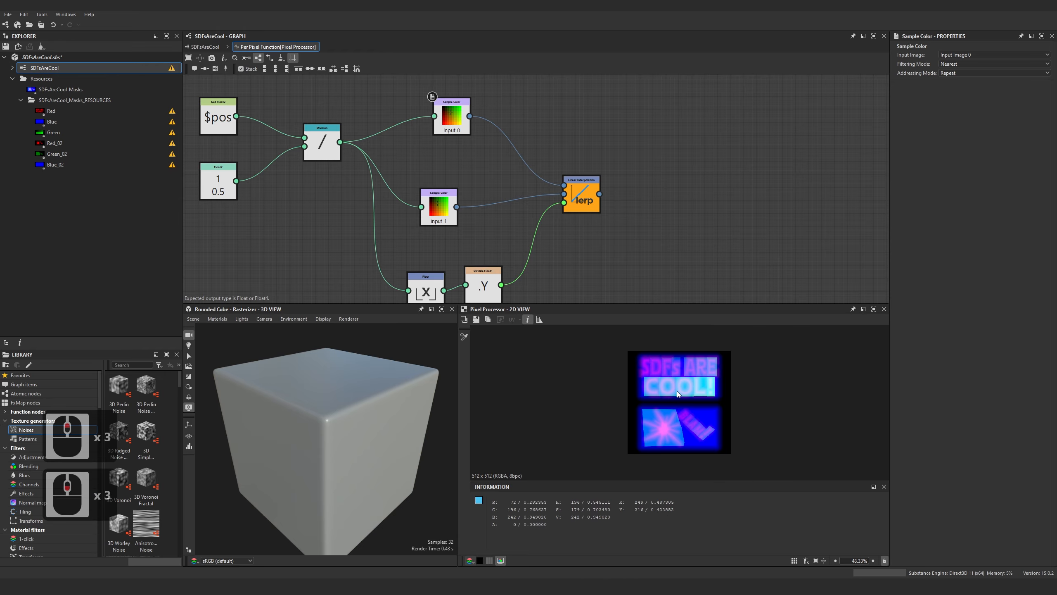
Return to the main SDFsAreCool graph and inspect the 2_df output node's properties and image
click(205, 47)
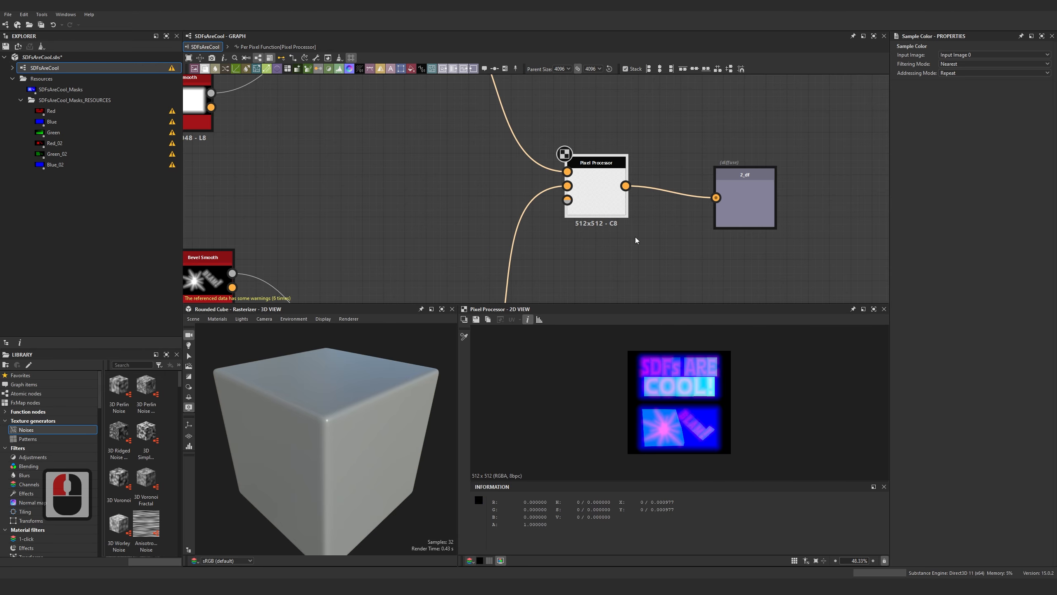
scroll(635, 241, down, 3)
click(723, 210)
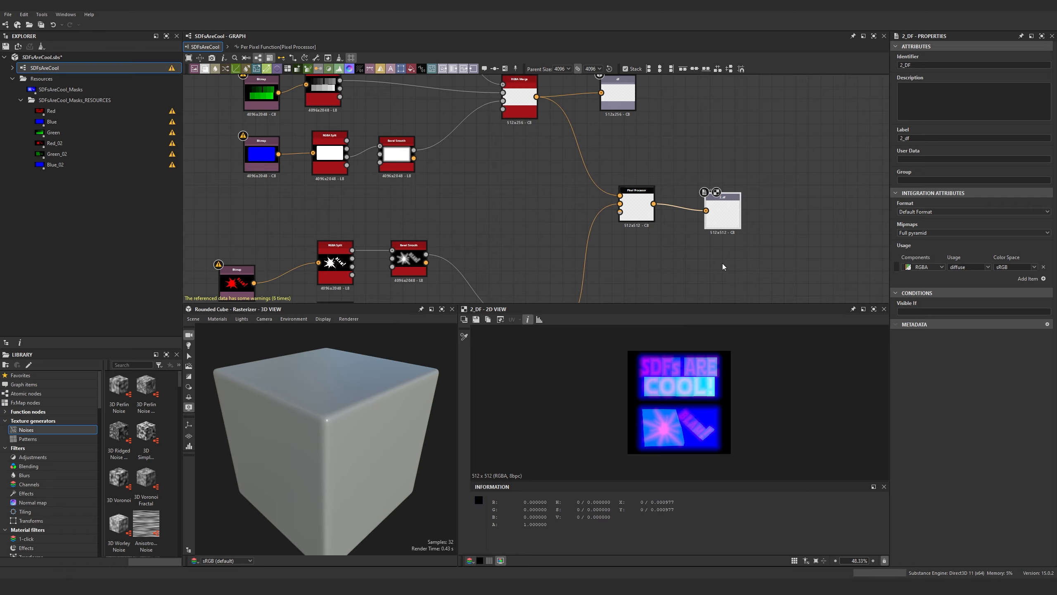
scroll(687, 235, up, 5)
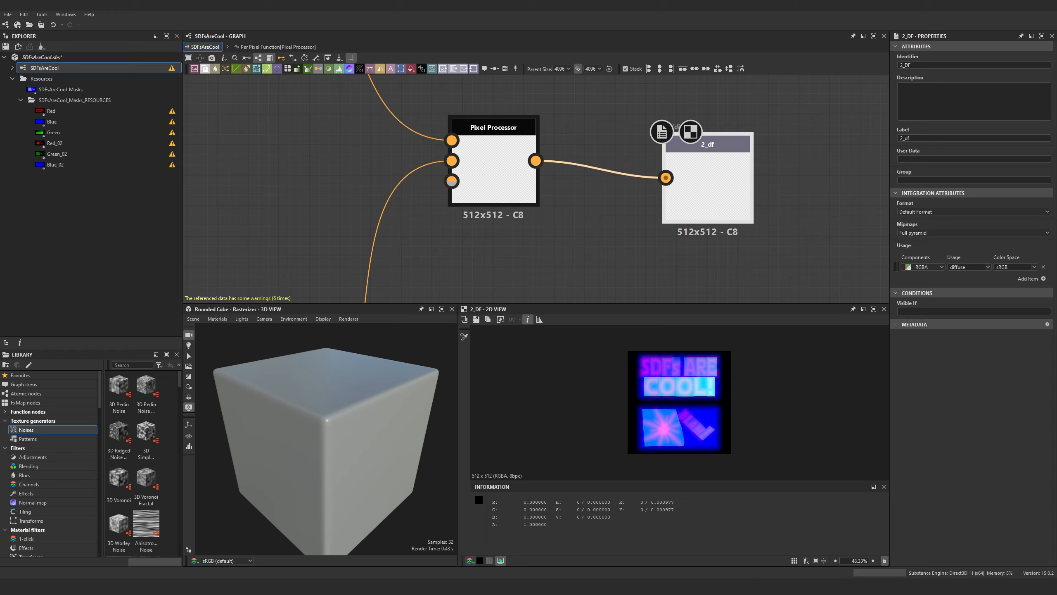
Switch to Unreal Editor, uncover the Content Browser and import SDFsAreCool_2_DF.tif from the SDF project folder into the SDFs content folder
click(212, 561)
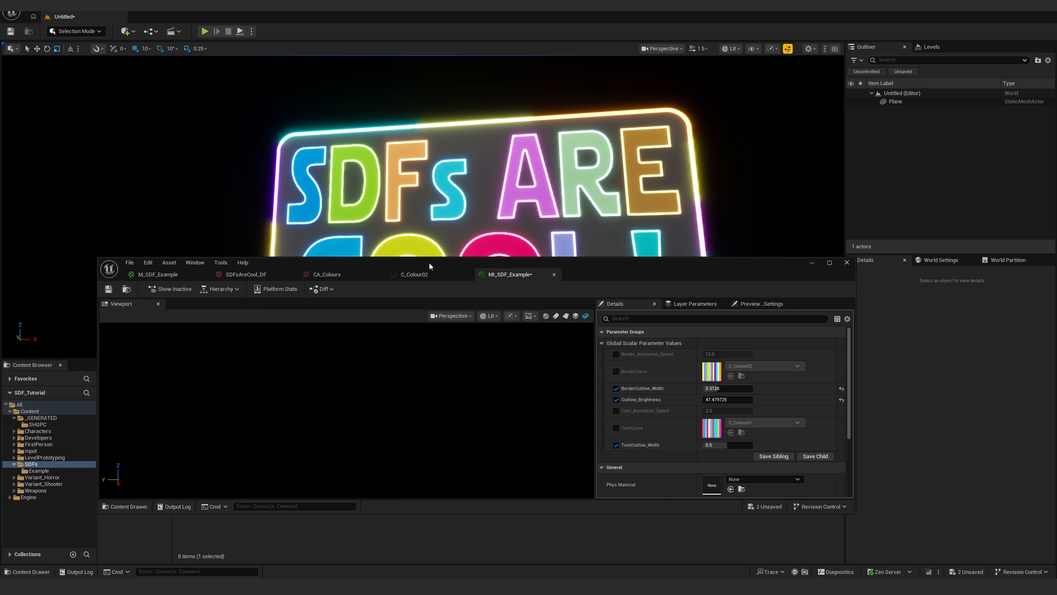
drag(430, 263, 544, 90)
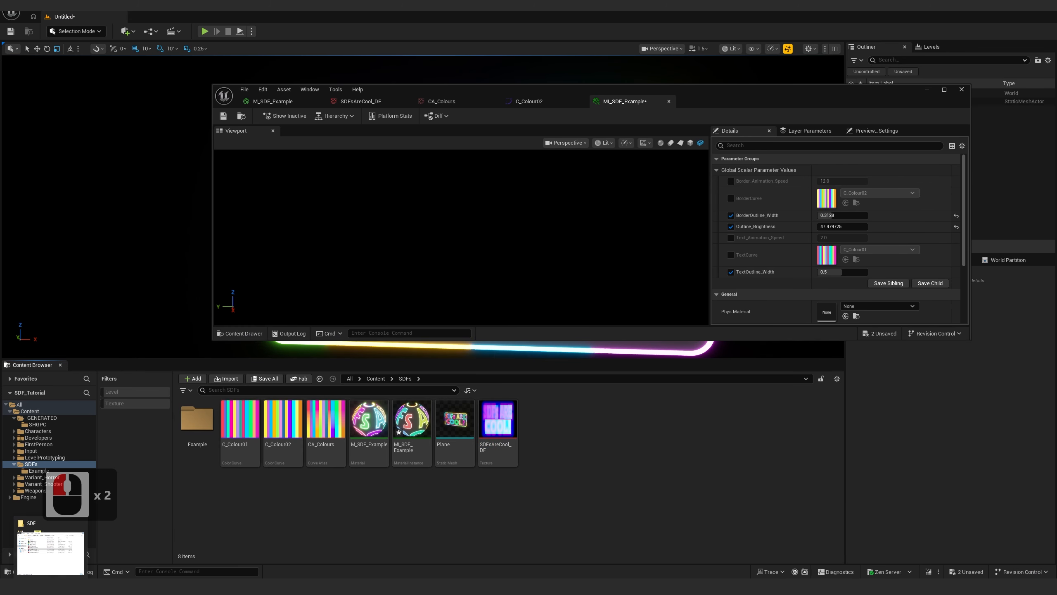
click(50, 554)
click(407, 305)
click(387, 253)
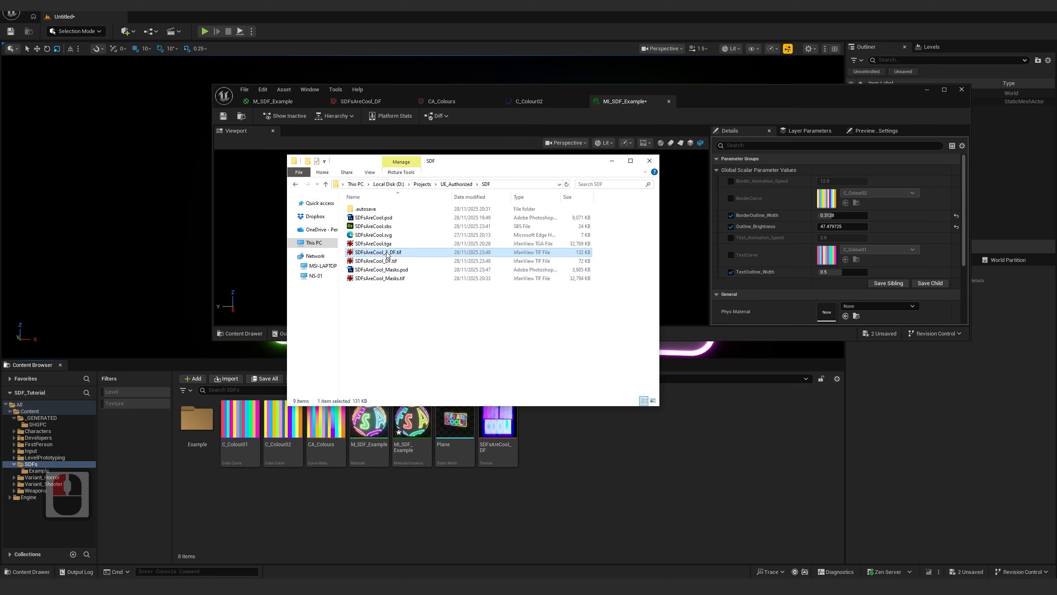
drag(387, 253, 607, 475)
drag(550, 439, 550, 440)
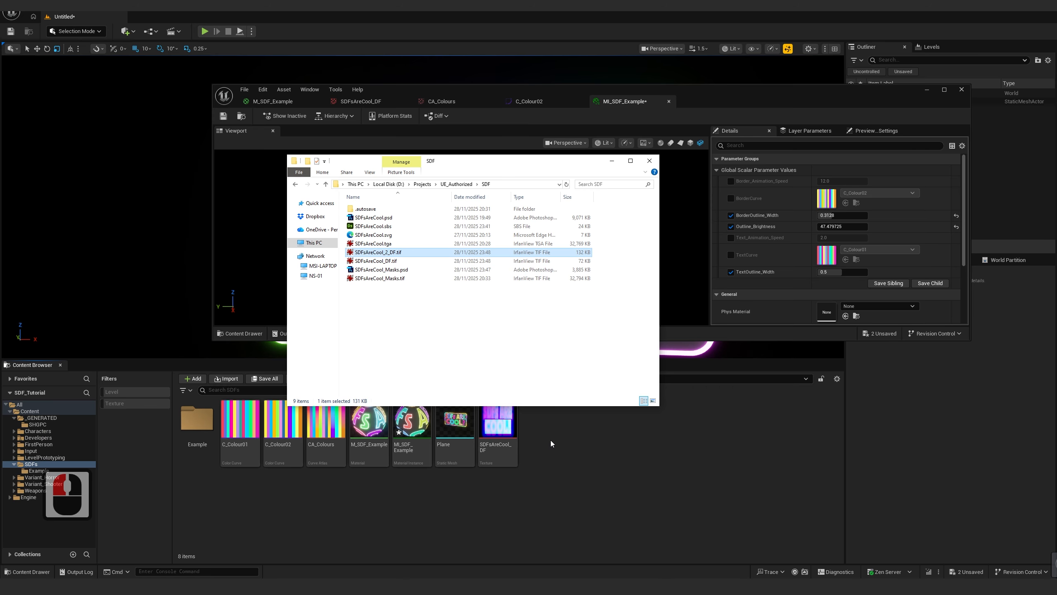
Bring the SDFsAreCool_2_DF texture into the SDFs content folder and open it in a maximized editor window
click(474, 522)
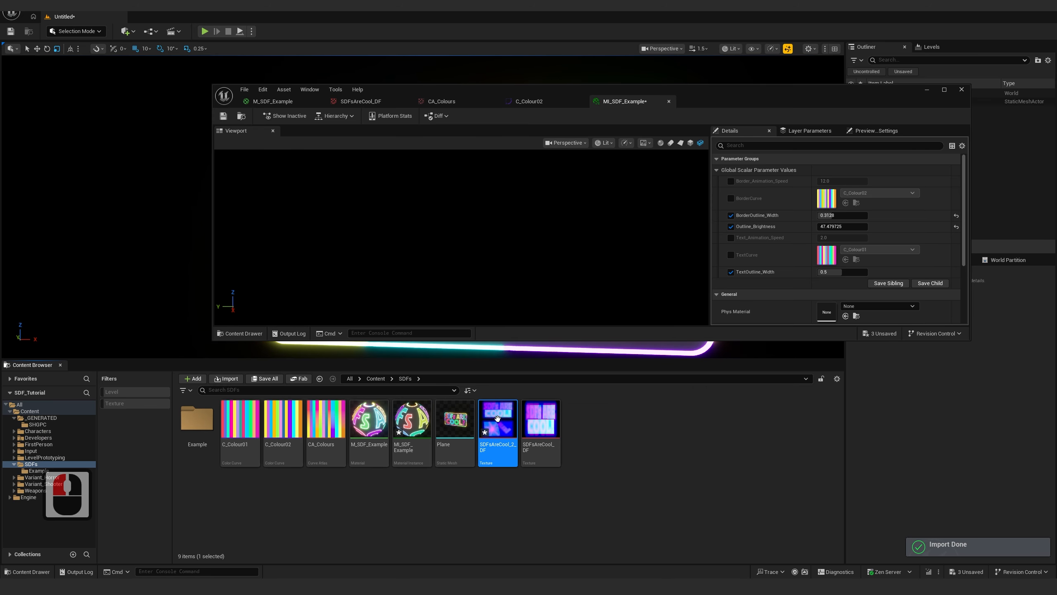
double_click(497, 417)
double_click(792, 100)
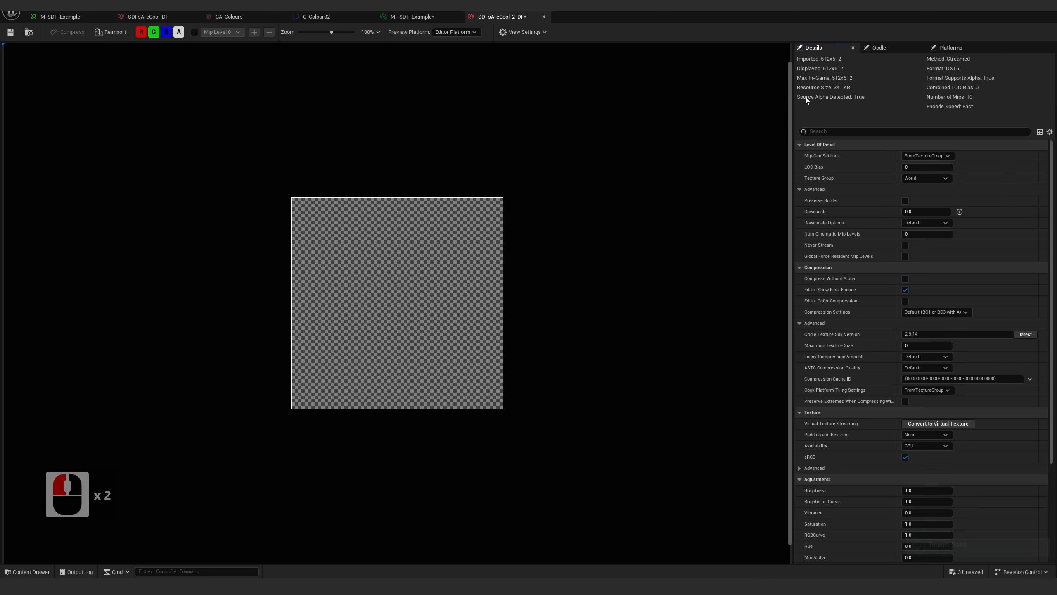
Set the SDFsAreCool_2_DF texture to NoMipmaps and Uncompressed (RGBA8) compression, with sRGB turned off
click(922, 157)
click(918, 278)
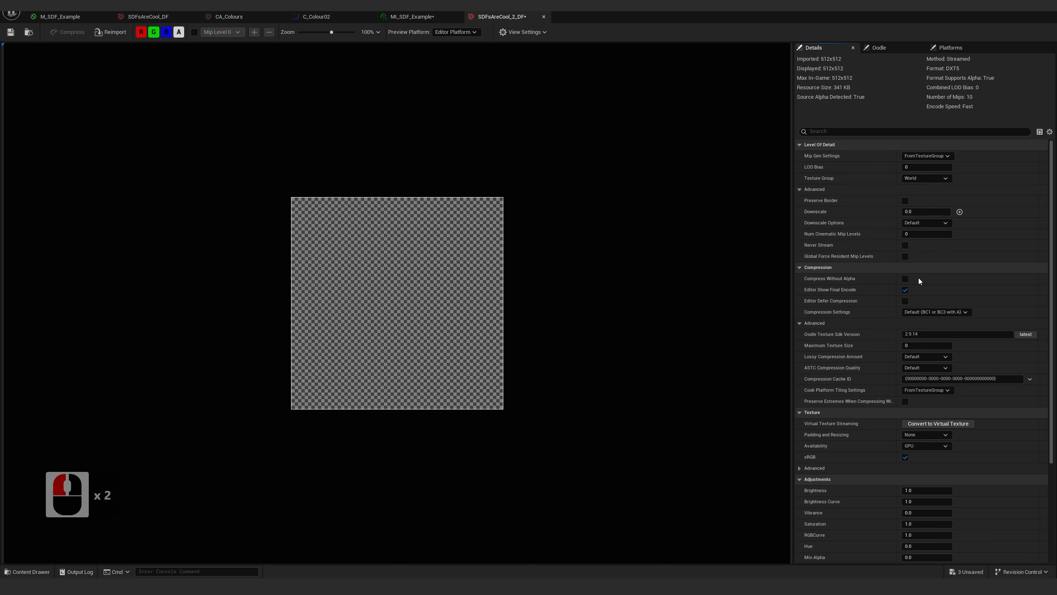
click(926, 312)
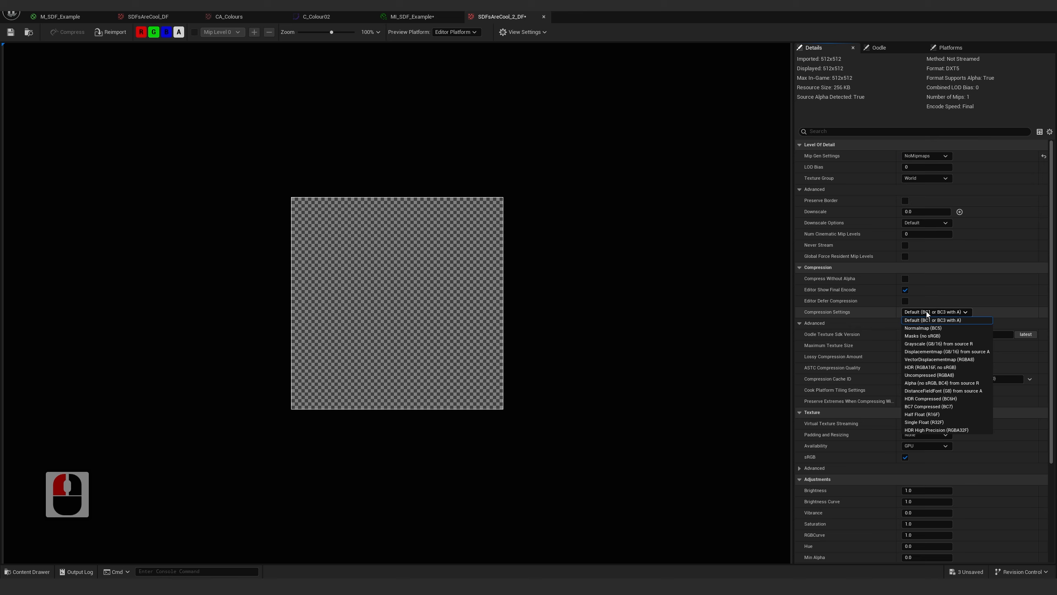
click(923, 374)
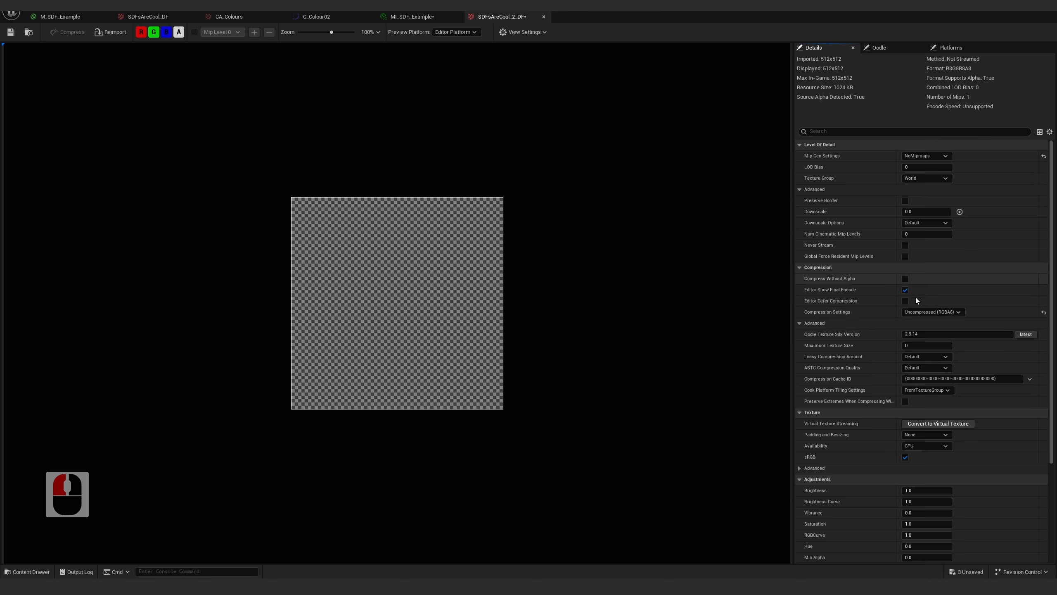
click(905, 457)
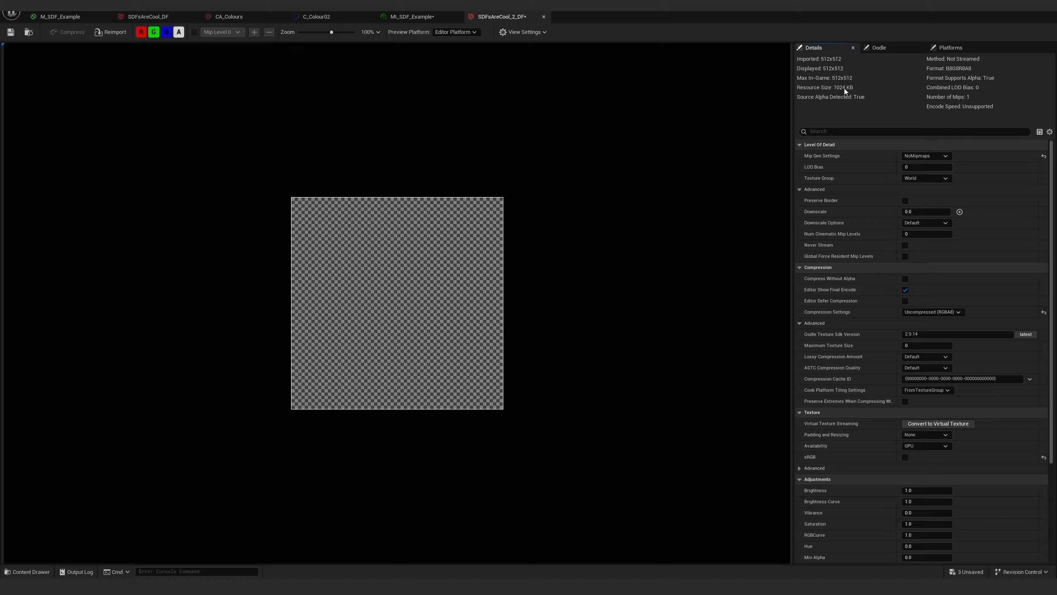
Reset the texture's Mip Gen Settings to the default to compare the resource size, and choose NoMipmaps again
click(909, 155)
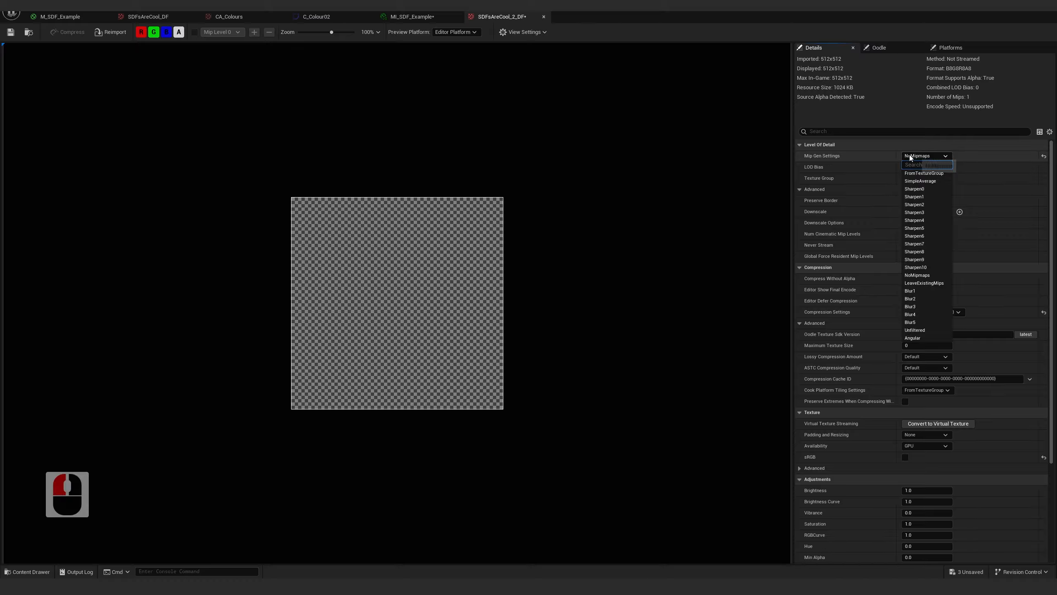
click(1044, 156)
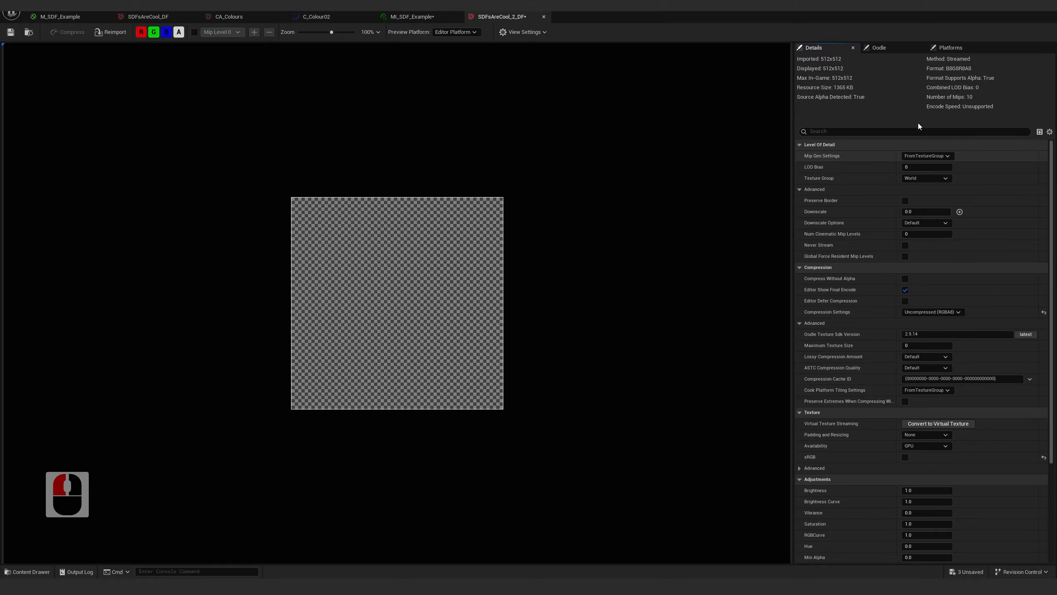
click(925, 157)
click(924, 275)
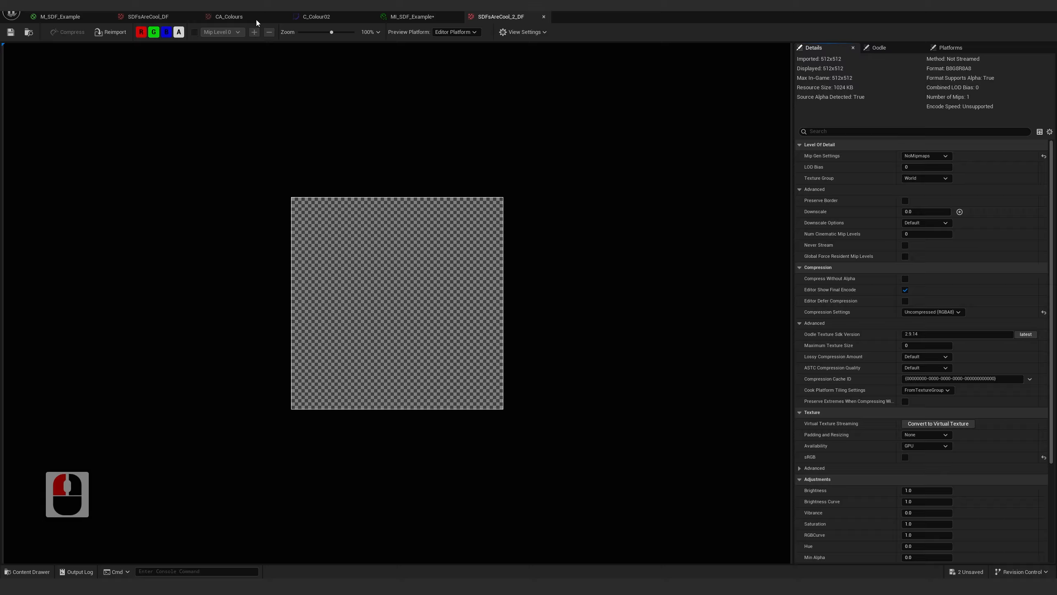
Inspect the texture's red, green and blue channels with alpha hidden, and save the texture
click(179, 33)
click(167, 34)
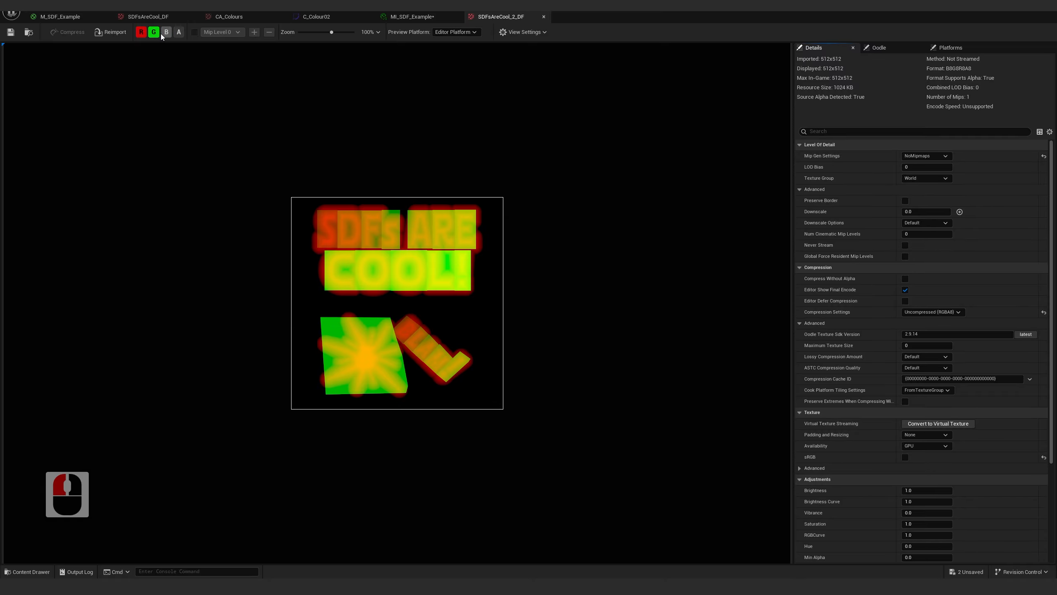
click(154, 32)
click(142, 32)
click(142, 31)
click(153, 32)
click(165, 33)
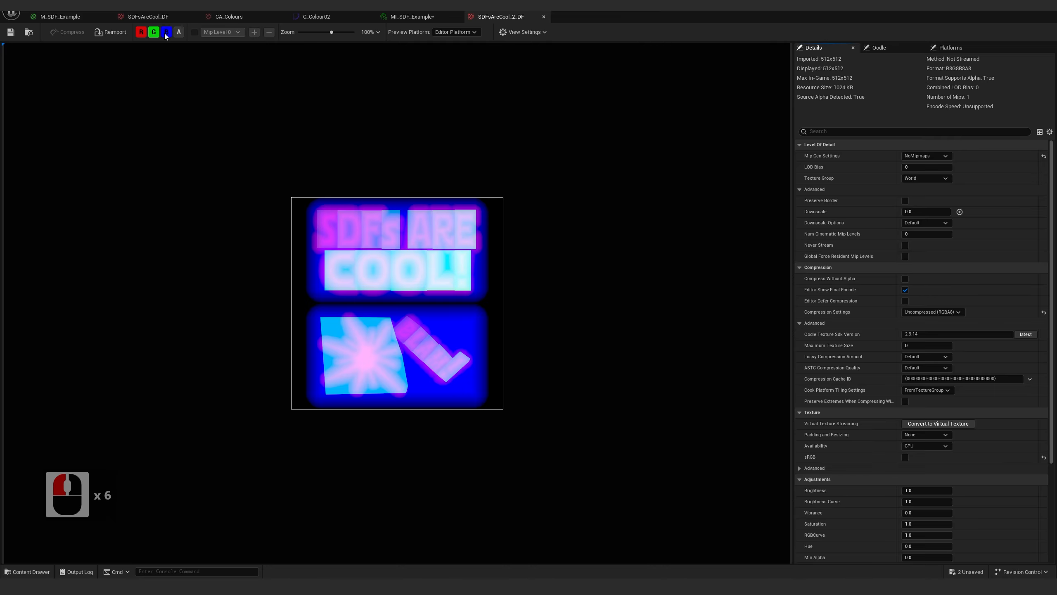
click(7, 36)
Assign SDFsAreCool_2_DF to the Texture Sample node in the M_SDF_Example material graph and inspect the preview
click(409, 19)
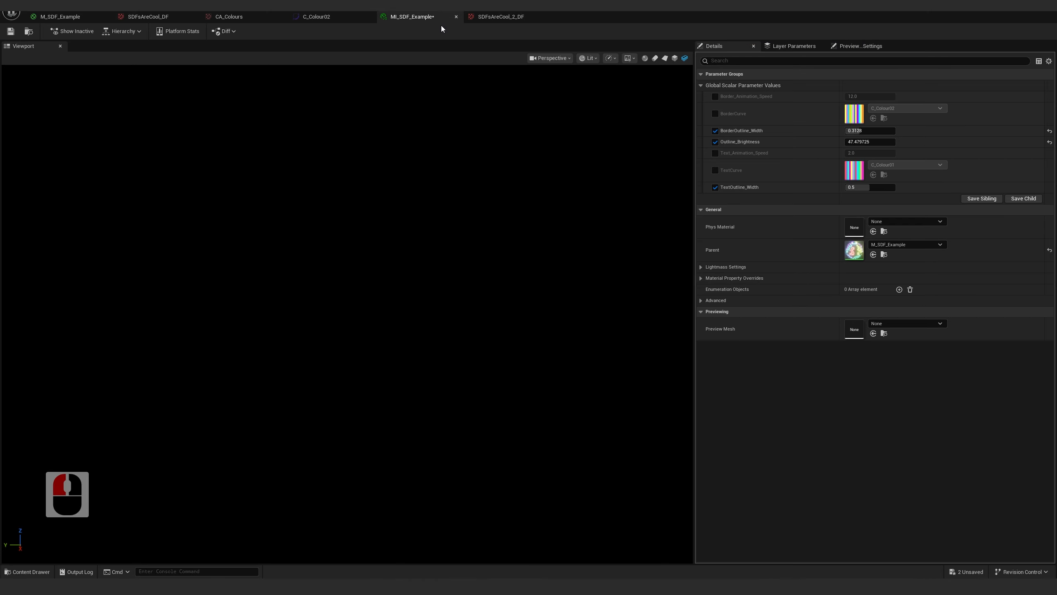
click(243, 18)
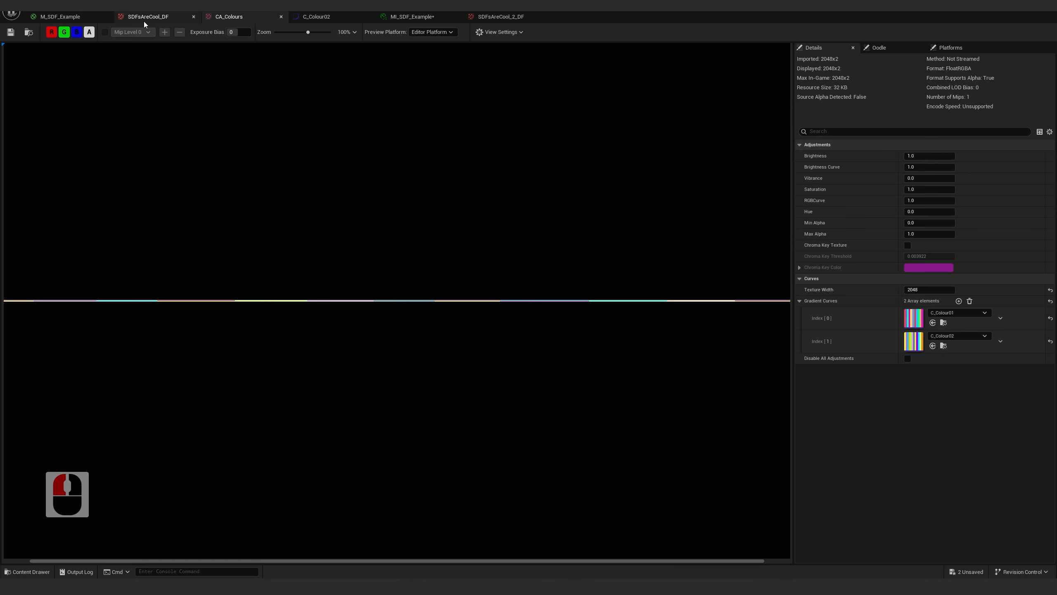
click(57, 18)
scroll(649, 217, down, 6)
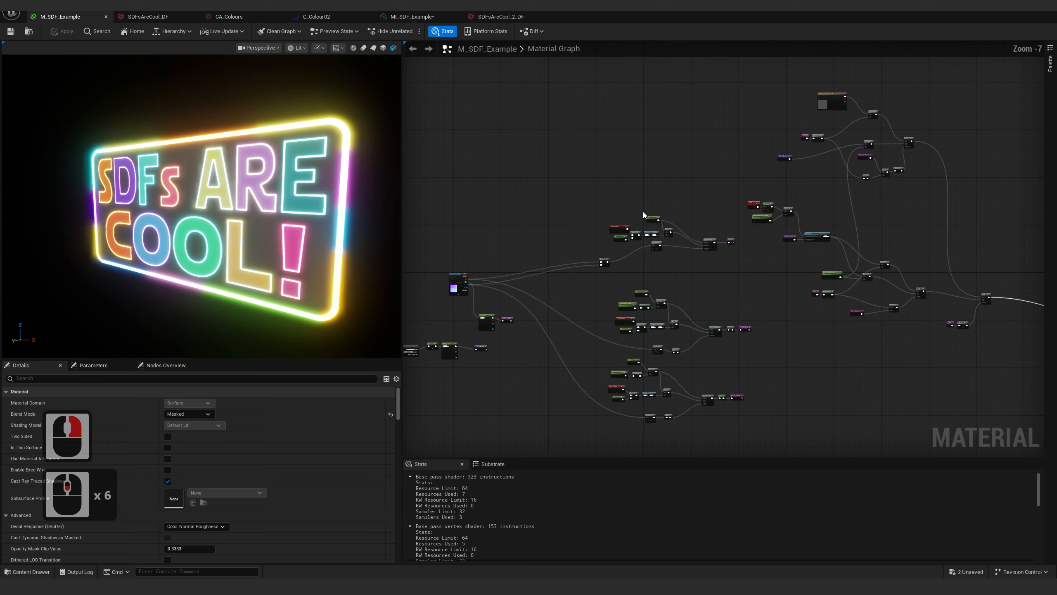
right_drag(552, 210, 795, 165)
scroll(691, 235, up, 3)
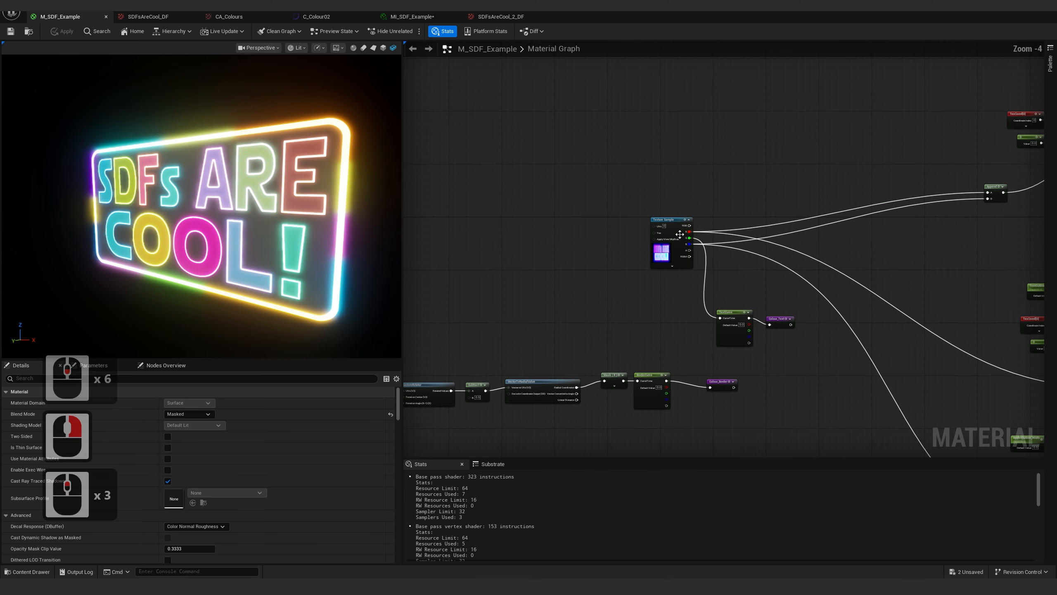
click(503, 17)
click(58, 17)
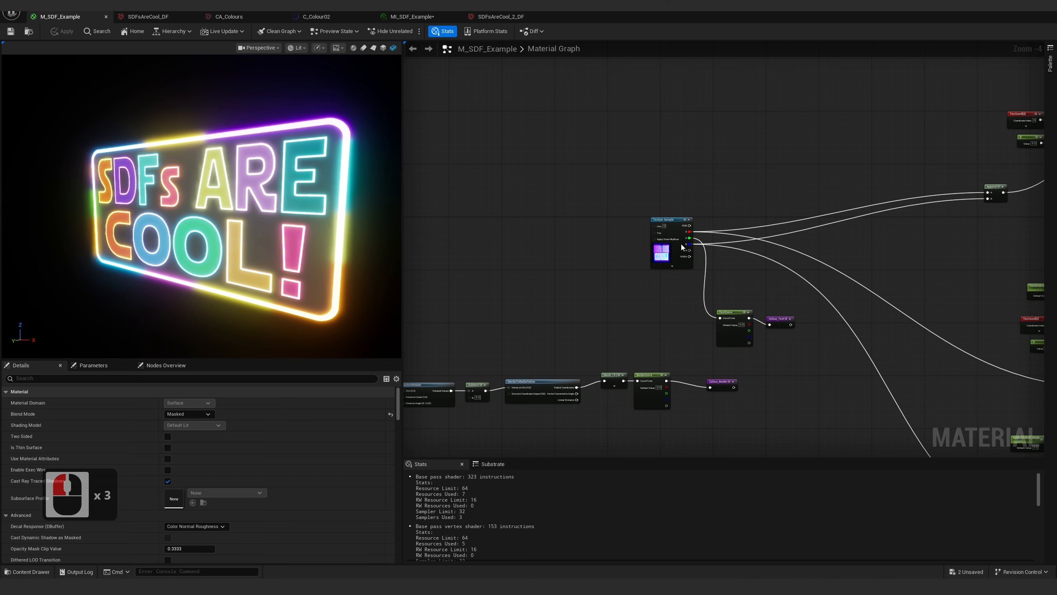
click(217, 504)
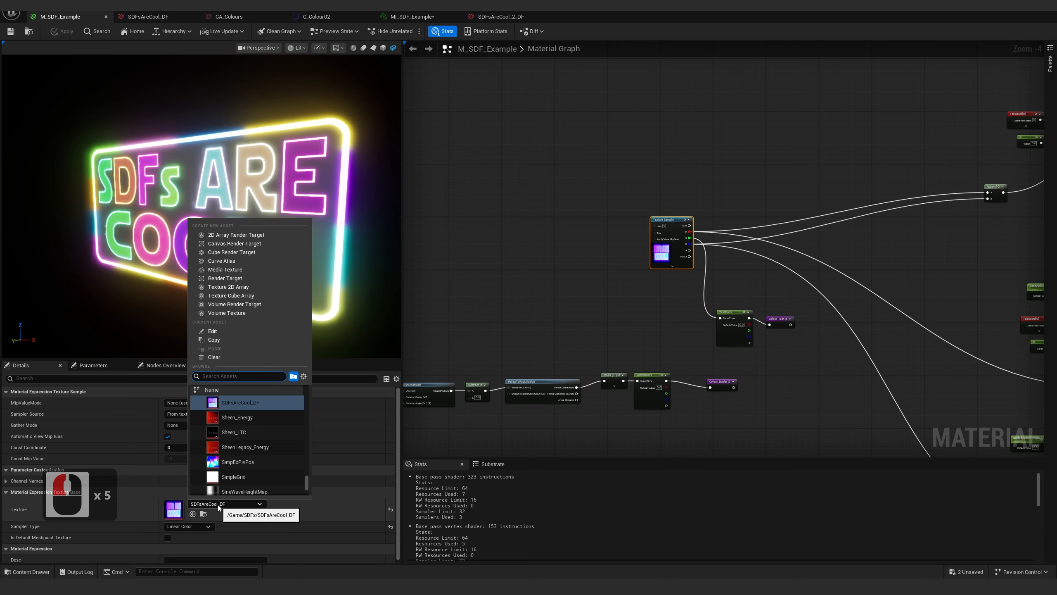
scroll(245, 456, up, 2)
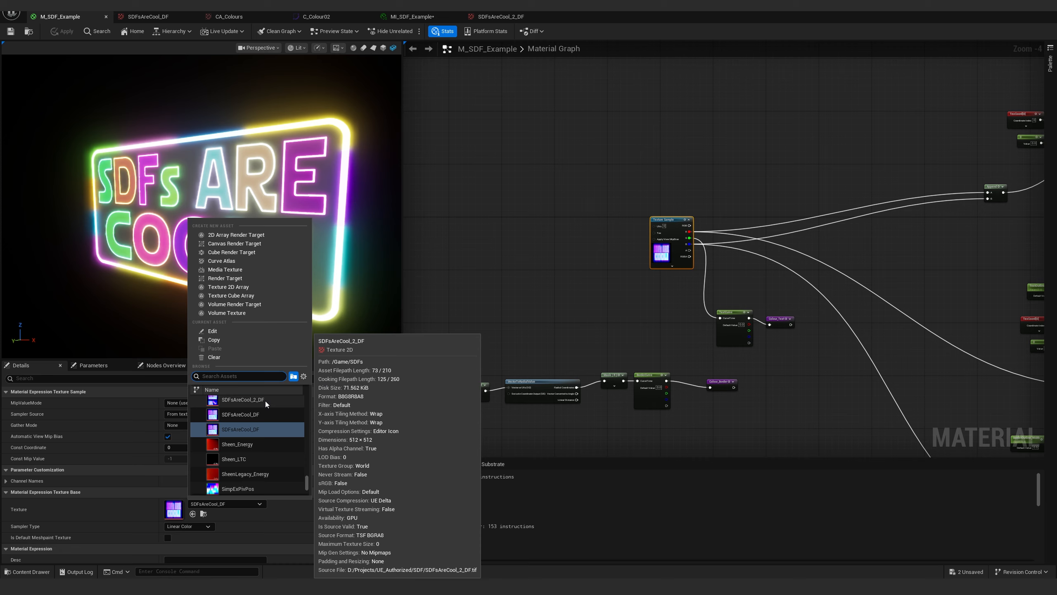
click(266, 400)
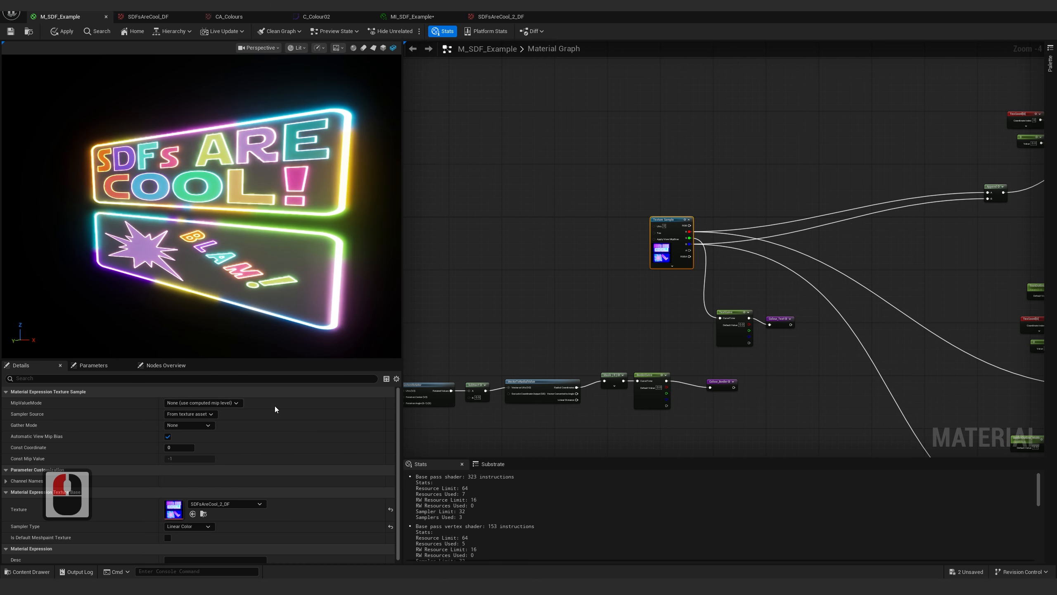
scroll(236, 246, up, 8)
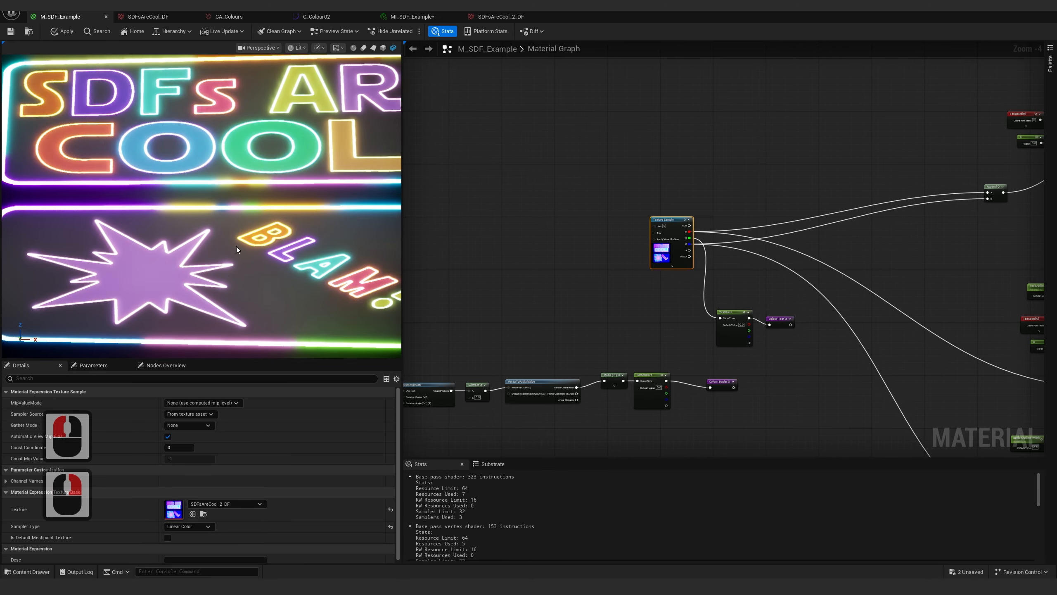
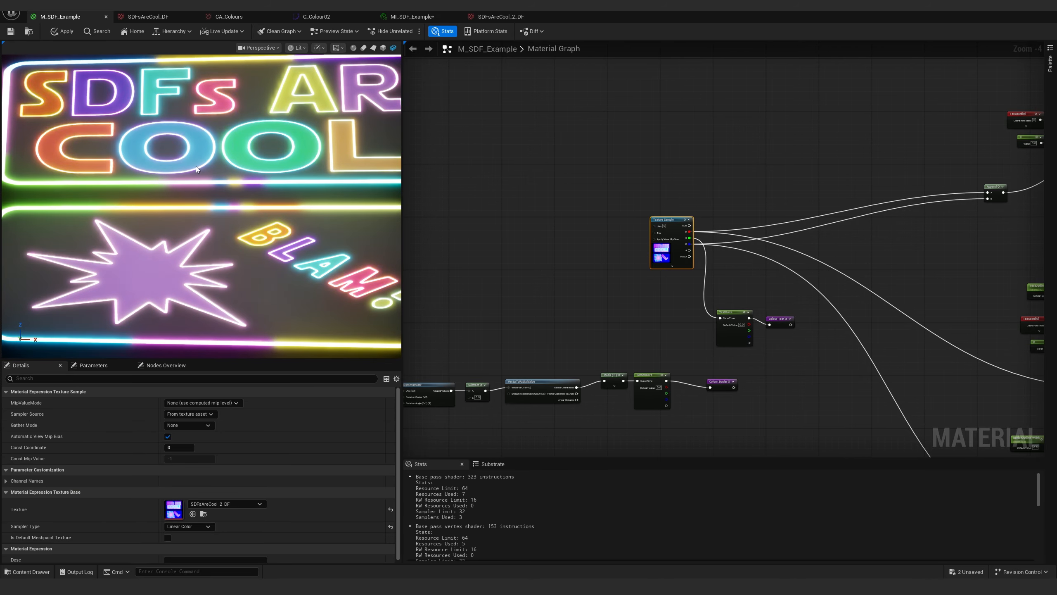
right_drag(191, 183, 191, 125)
right_drag(582, 249, 683, 255)
scroll(645, 240, up, 3)
right_click(518, 218)
text(coord)
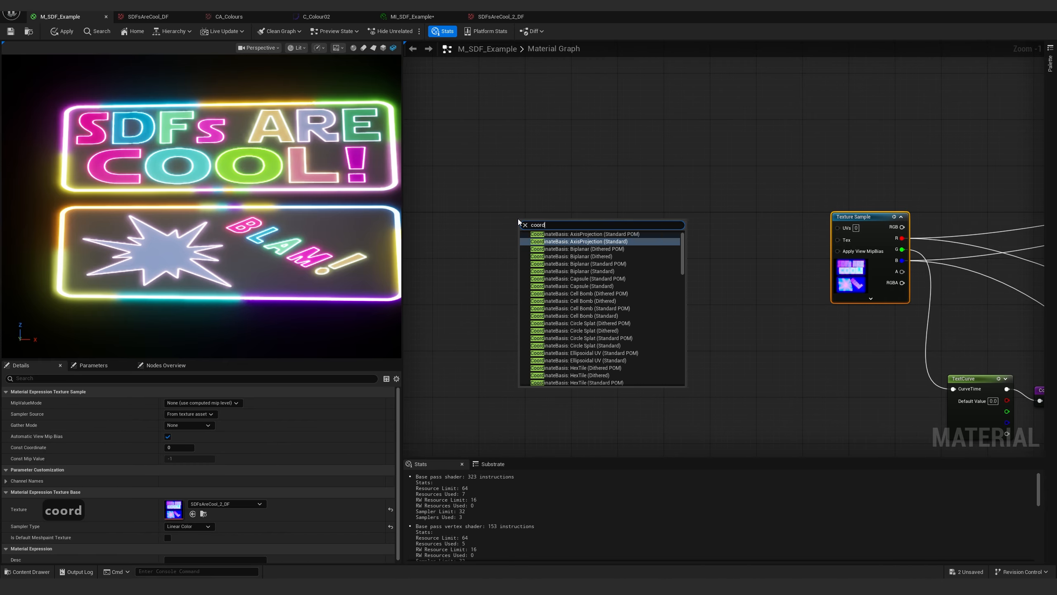
click(684, 177)
Duplicate the existing TexCoord node into the empty space before the Texture Sample and preview its UV gradient
scroll(686, 211, down, 4)
right_drag(628, 255, 698, 238)
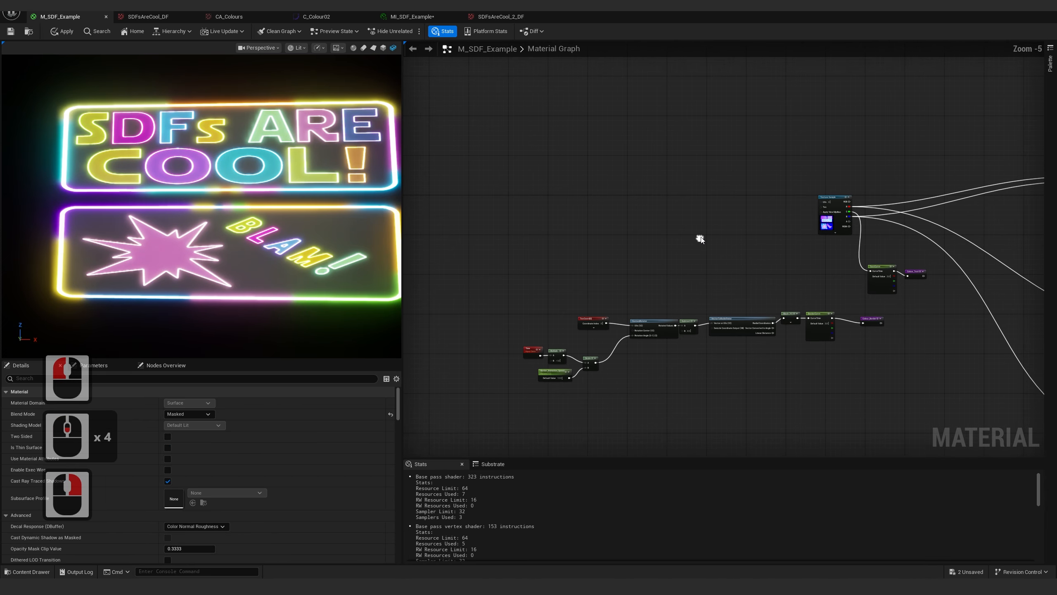
drag(581, 297, 594, 329)
key(ctrl+c)
key(ctrl+v)
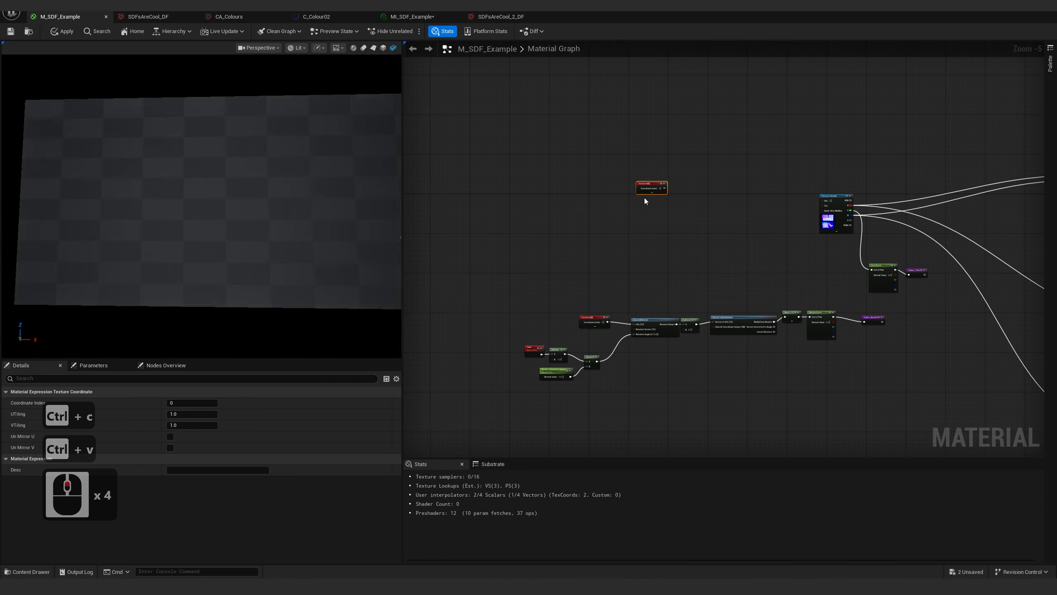
scroll(645, 192, up, 6)
click(662, 162)
key(space)
right_drag(250, 204, 239, 141)
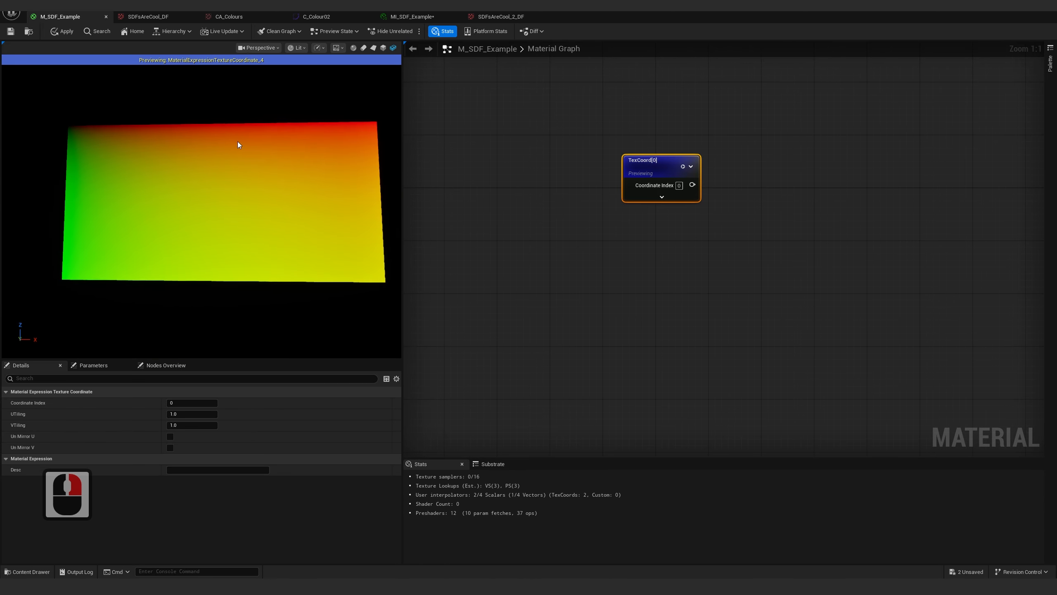
drag(238, 141, 245, 167)
Add a Component Mask node fed by the new TexCoord with only the R channel enabled, and preview it
right_drag(607, 242, 485, 239)
drag(629, 226, 633, 166)
text(mask)
key(Return)
click(170, 414)
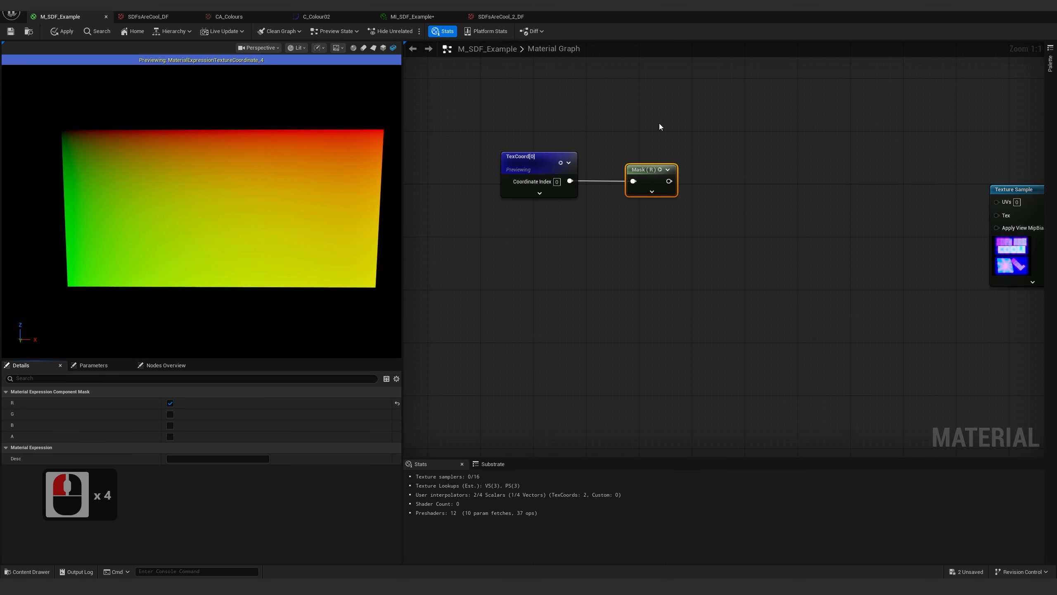
drag(690, 234, 691, 235)
key(z)
Duplicate the R mask below, feed it from the TexCoord, preview it and switch it to the G channel only
drag(642, 133, 657, 240)
key(ctrl+c)
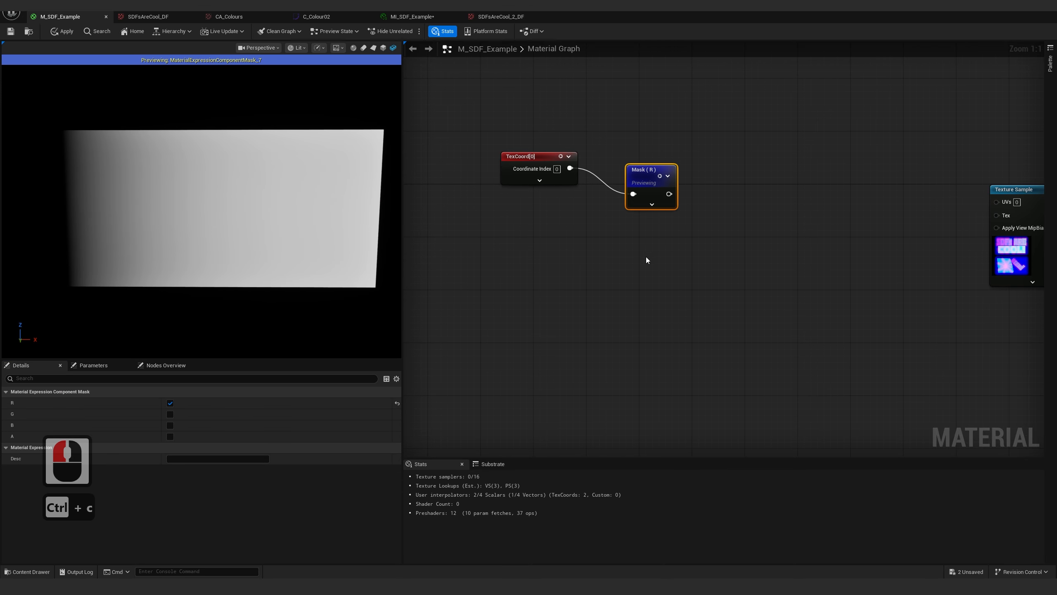
key(ctrl+v)
drag(570, 169, 643, 237)
key(z)
click(170, 403)
click(169, 413)
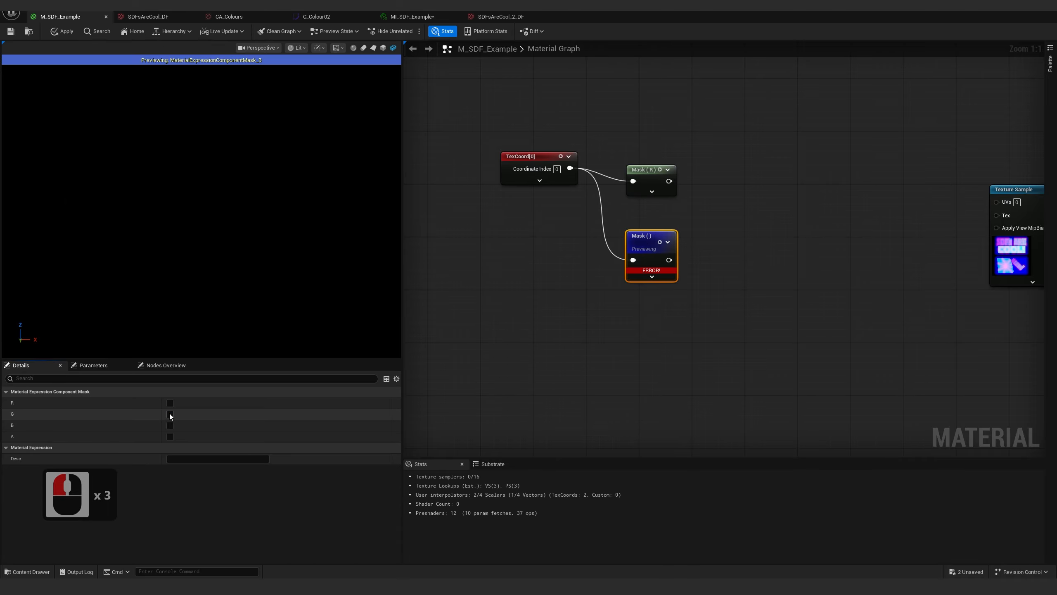
Tidy the R and G mask nodes by aligning them beside the TexCoord node
right_drag(758, 238, 661, 236)
click(622, 207)
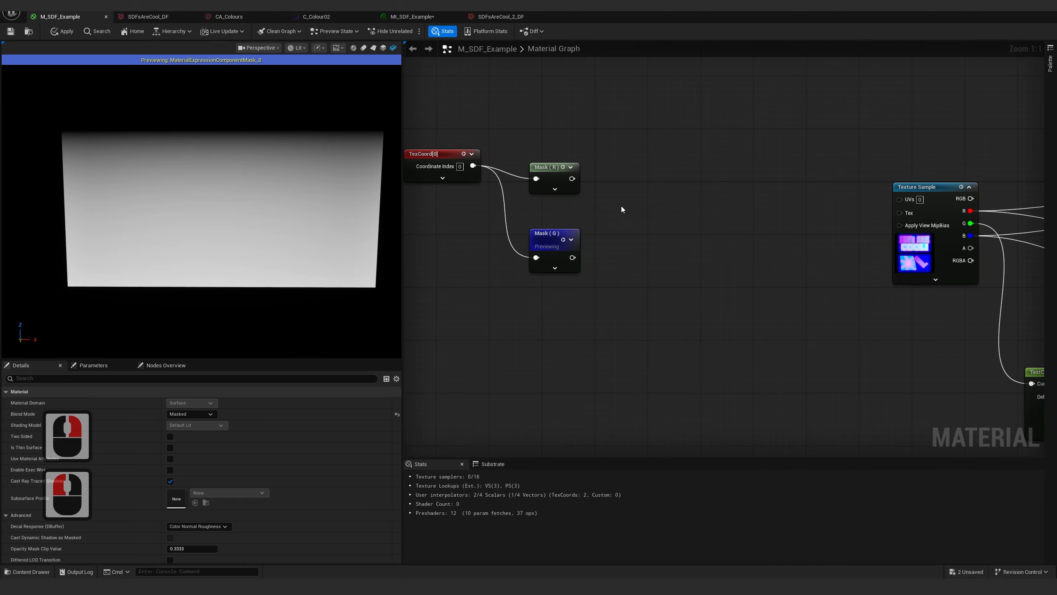
drag(554, 165, 570, 161)
drag(550, 236, 550, 229)
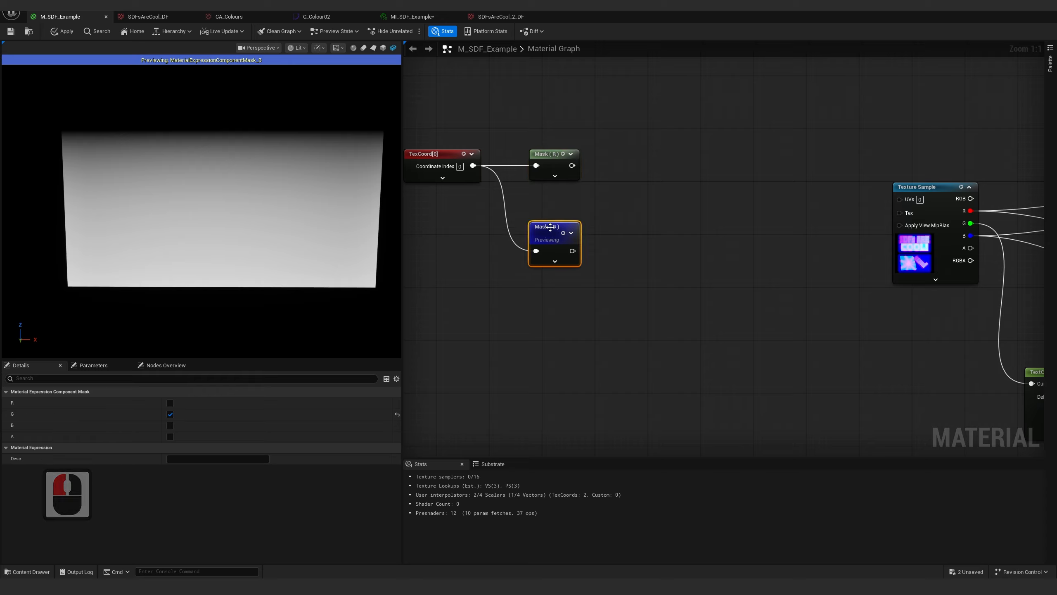
Add a Divide node by 2.0 after the G mask, preview it and place it next to the mask
click(572, 252)
drag(631, 298, 631, 298)
text(/)
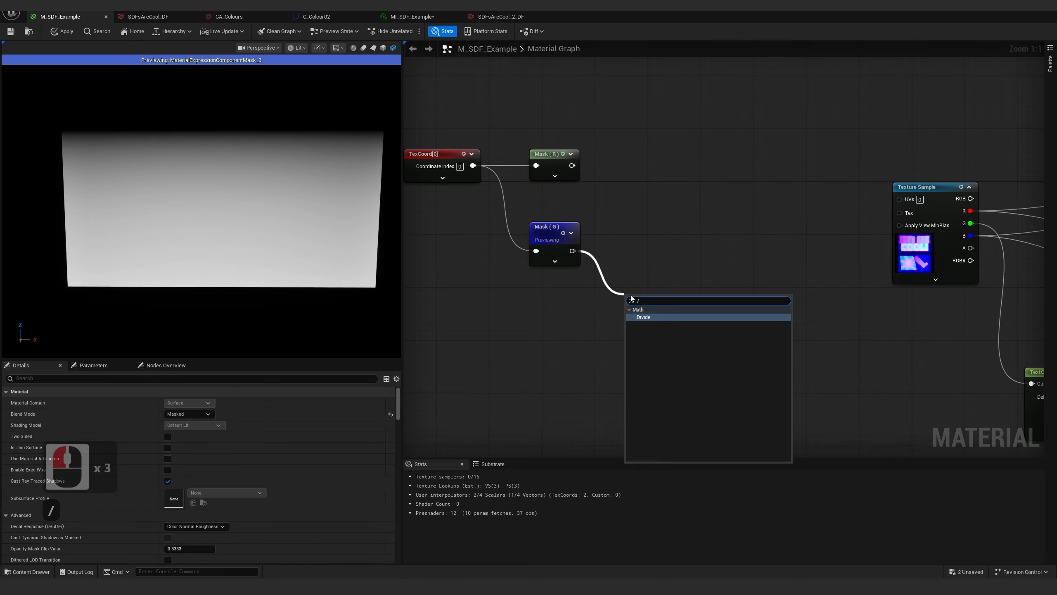
key(Return)
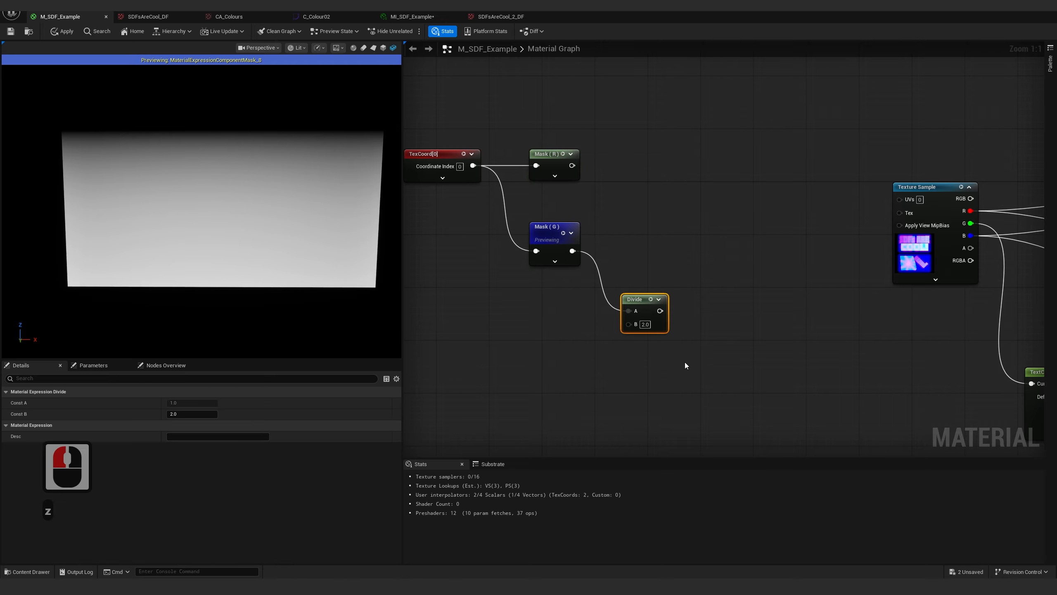
key(space)
drag(641, 312, 628, 220)
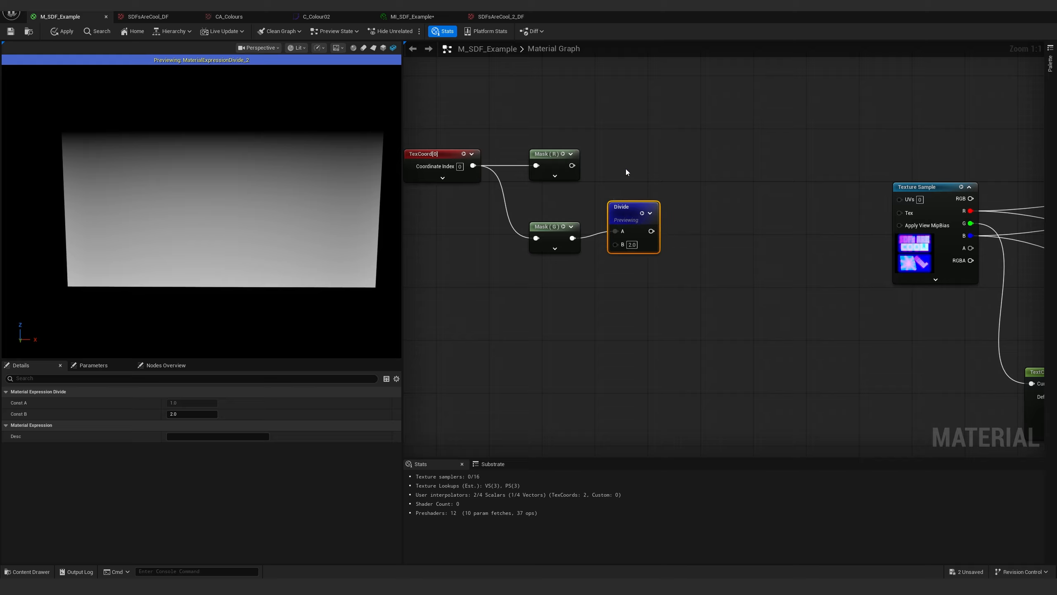
Add an Append node joining the R mask and the Divide result, and feed it into the Texture Sample's UVs
click(710, 170)
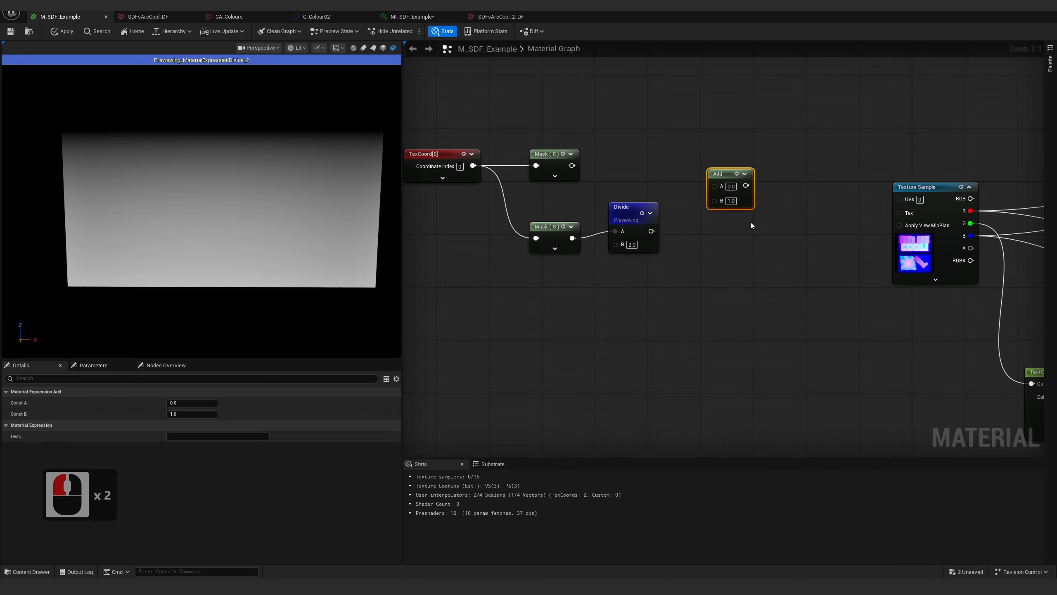
key(Delete)
right_click(710, 219)
text(append)
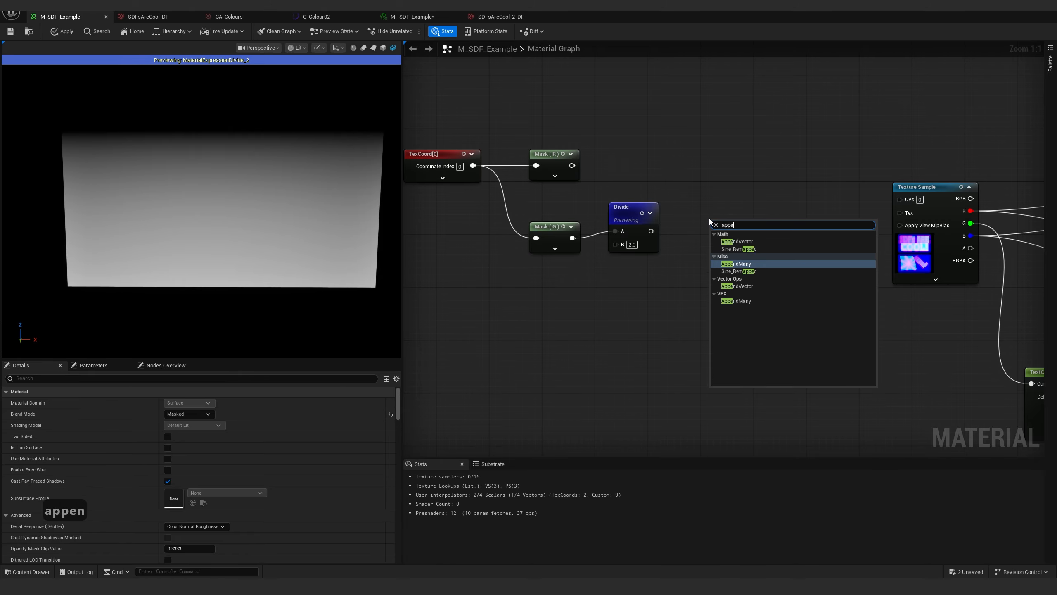
click(738, 243)
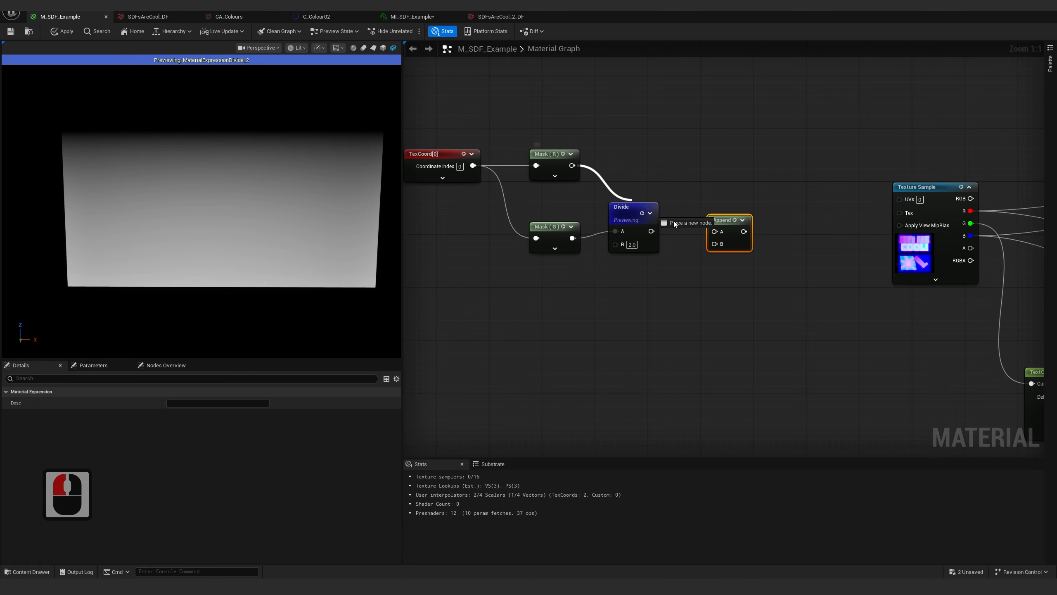
drag(674, 224, 898, 199)
Stop previewing the Divide node and tidy the positions of the G mask and Divide nodes
click(639, 225)
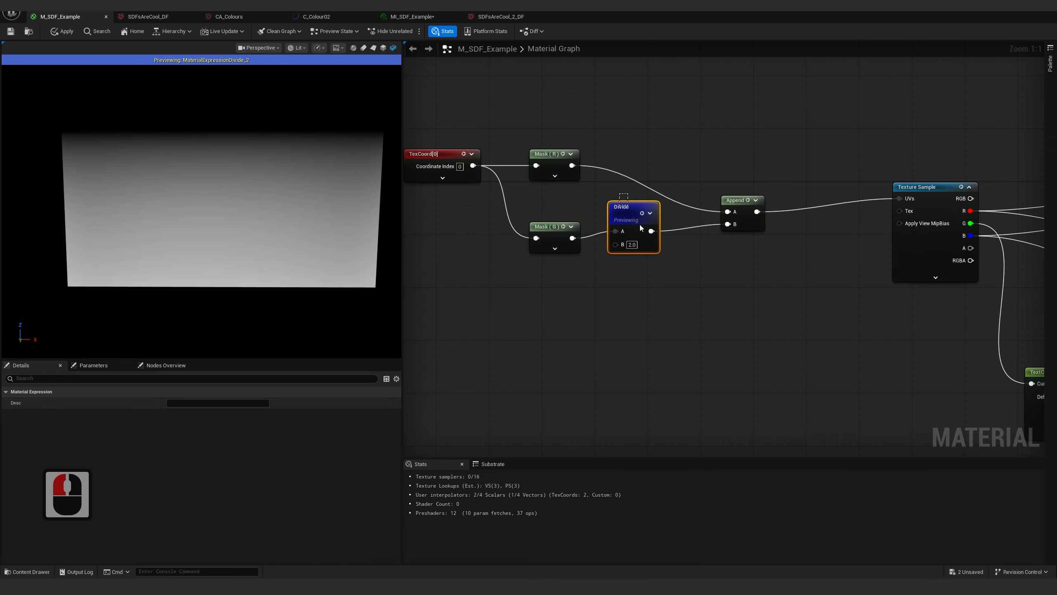
drag(639, 225, 653, 243)
key(2)
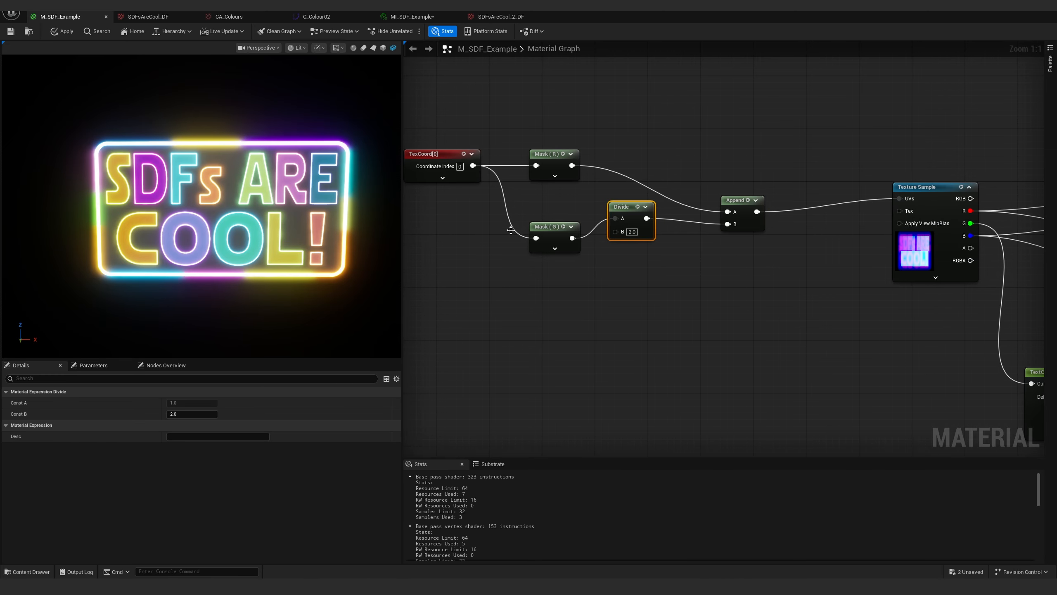
right_drag(659, 265, 715, 251)
drag(578, 199, 687, 213)
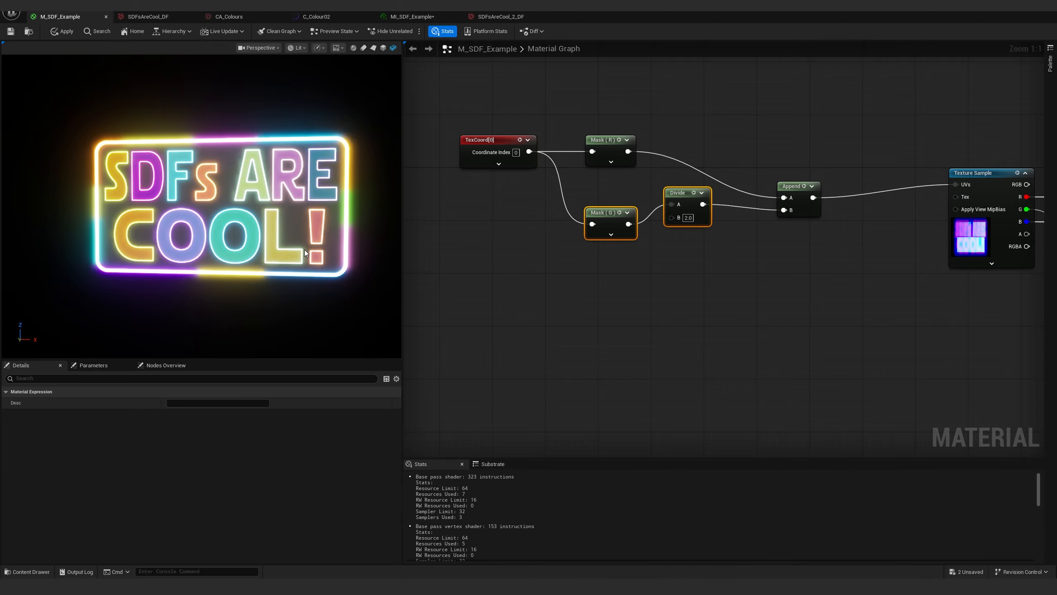
click(665, 285)
drag(597, 226, 598, 220)
click(680, 306)
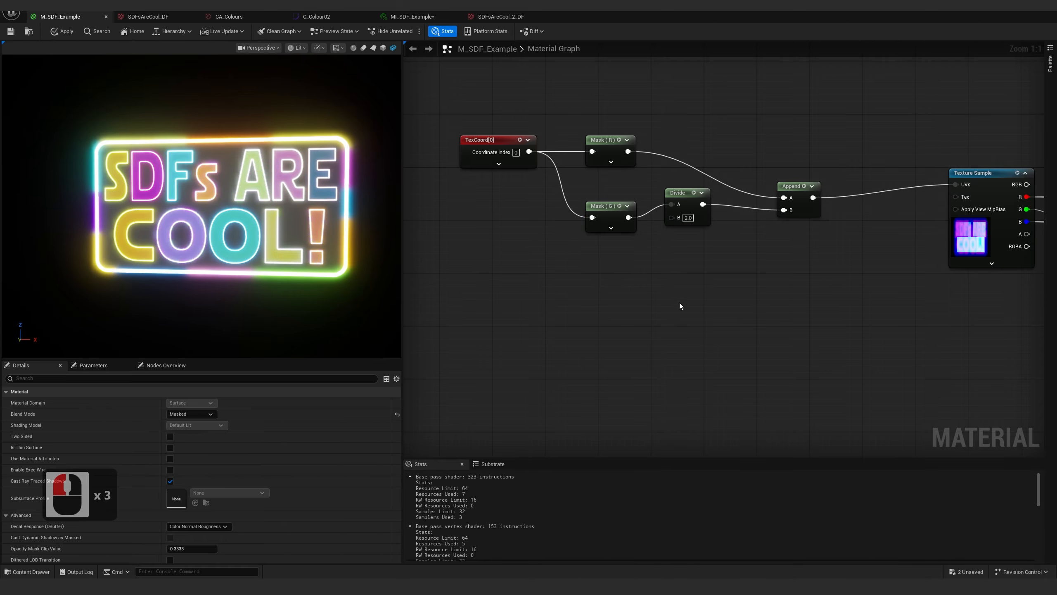
Insert an Add node with B set to 0.0 between the Divide node and the Append node's B input
drag(679, 191, 723, 282)
click(683, 246)
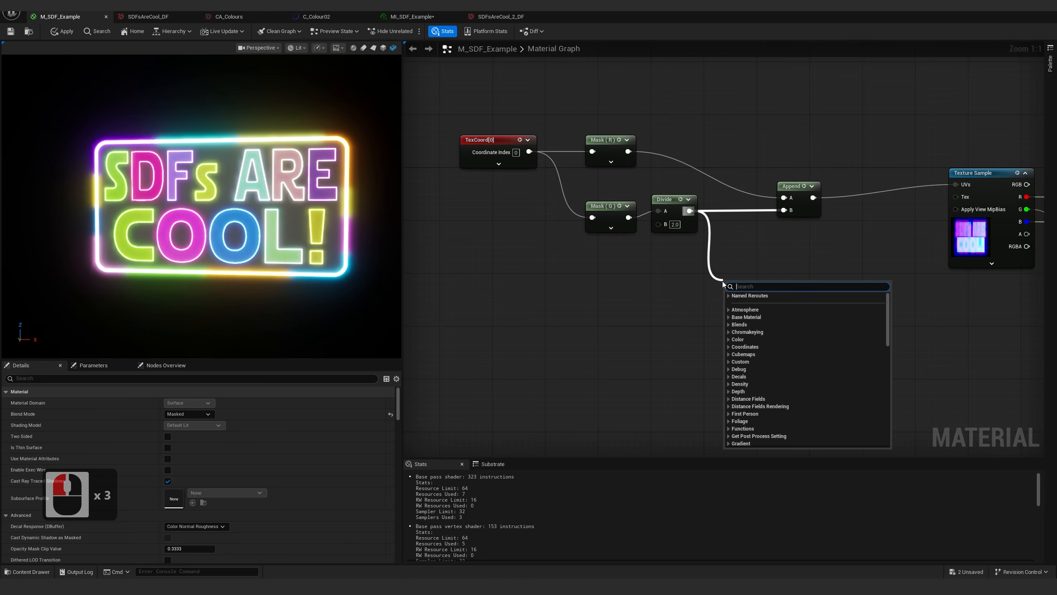
text(add)
double_click(746, 327)
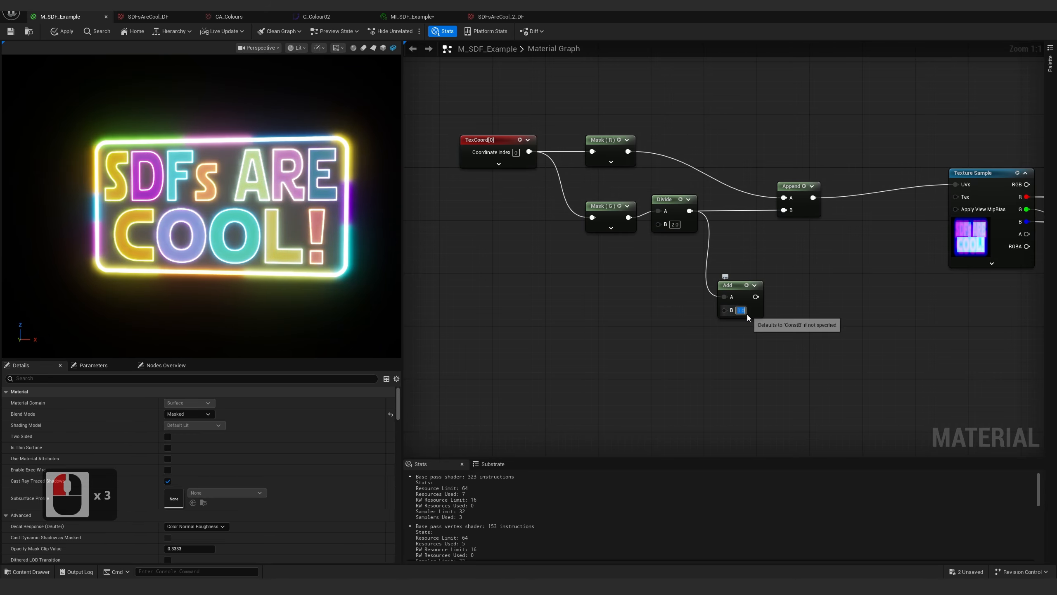
text(0)
key(Return)
drag(756, 297, 759, 279)
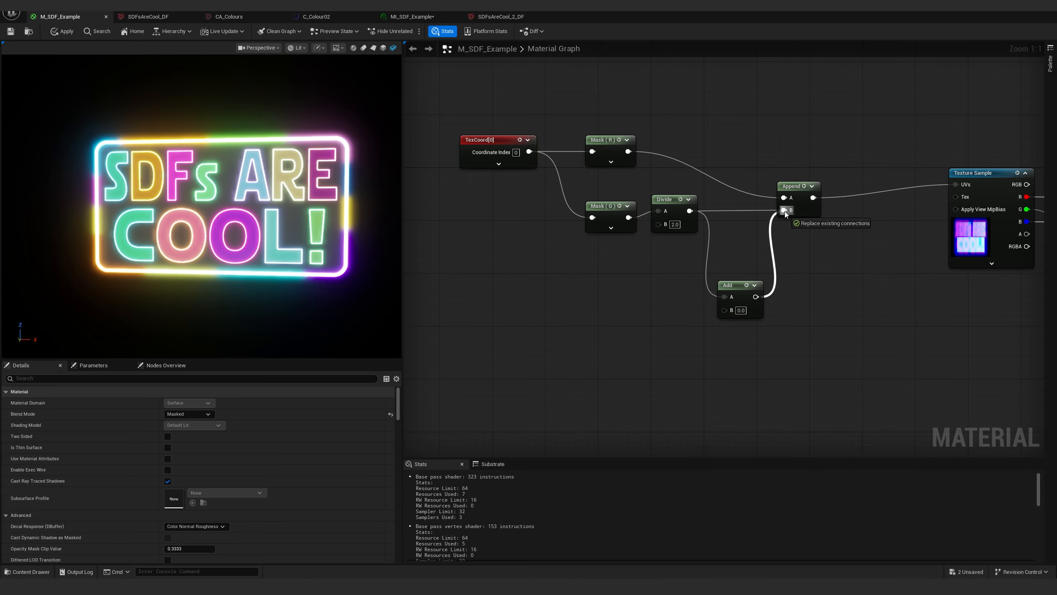
drag(785, 214, 784, 210)
Set the Add node's B value to 0.5 to offset the vertical UVs
double_click(739, 310)
text(0)
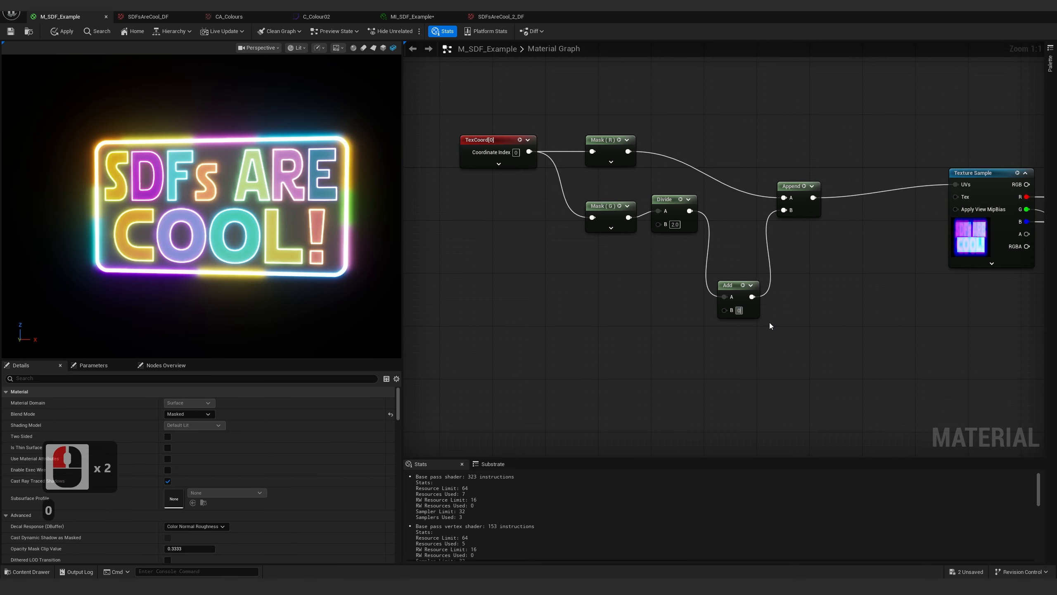
text(.5)
key(Return)
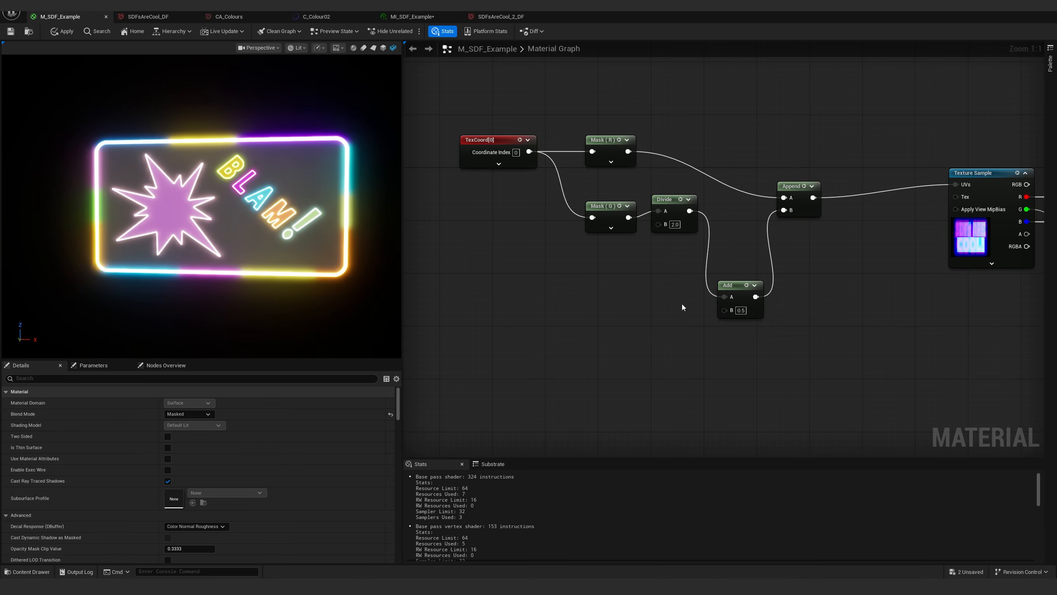
Add a Switch node in the empty area below the G mask and Divide nodes
right_drag(624, 329, 680, 315)
right_click(680, 315)
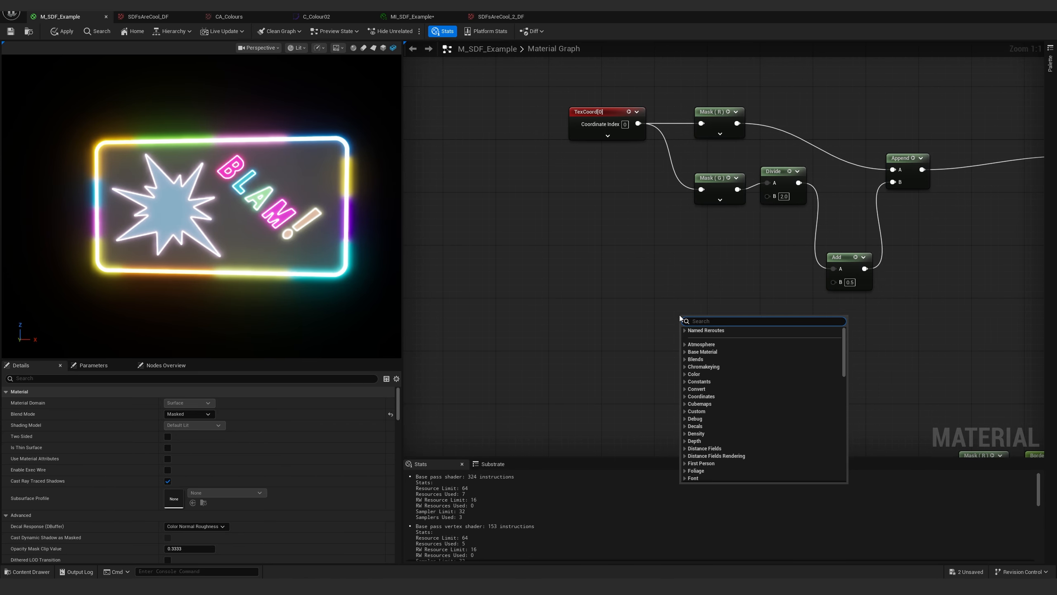
text(selec)
key(BackSpace)
key(BackSpace)
key(BackSpace)
key(BackSpace)
key(BackSpace)
key(BackSpace)
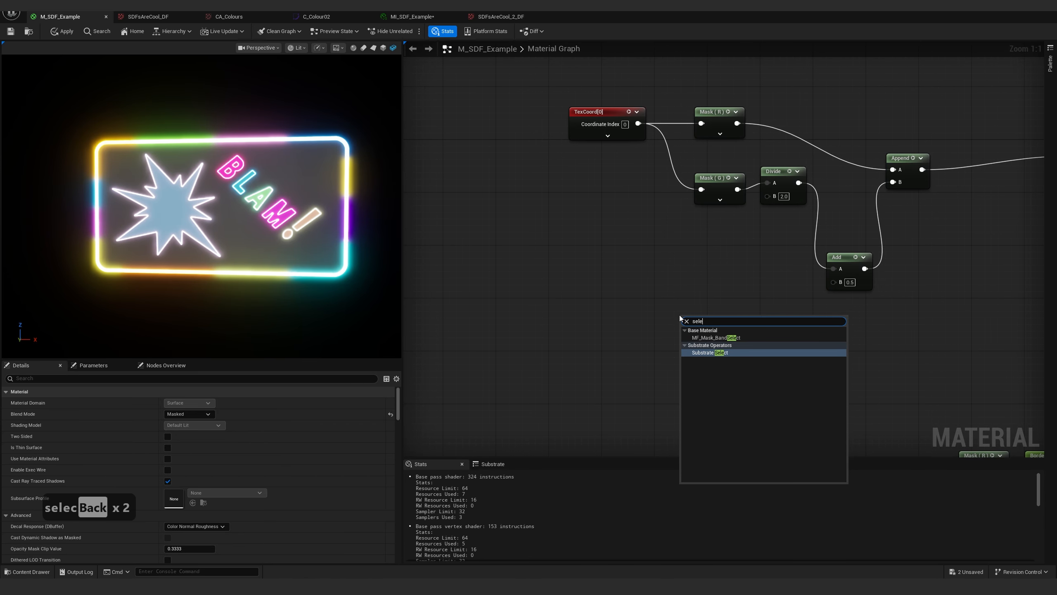
text(switch)
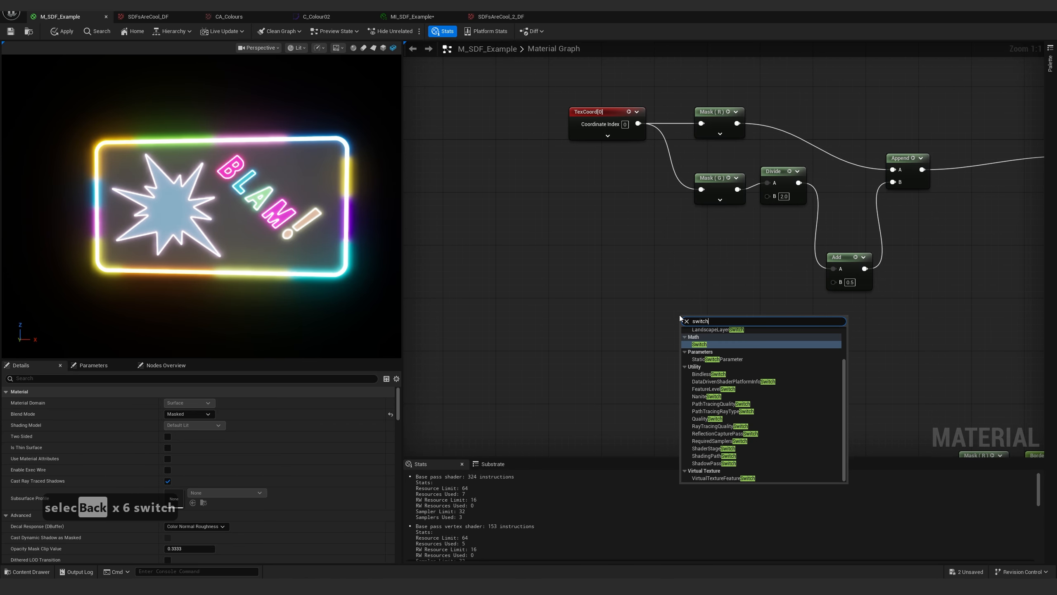
click(699, 337)
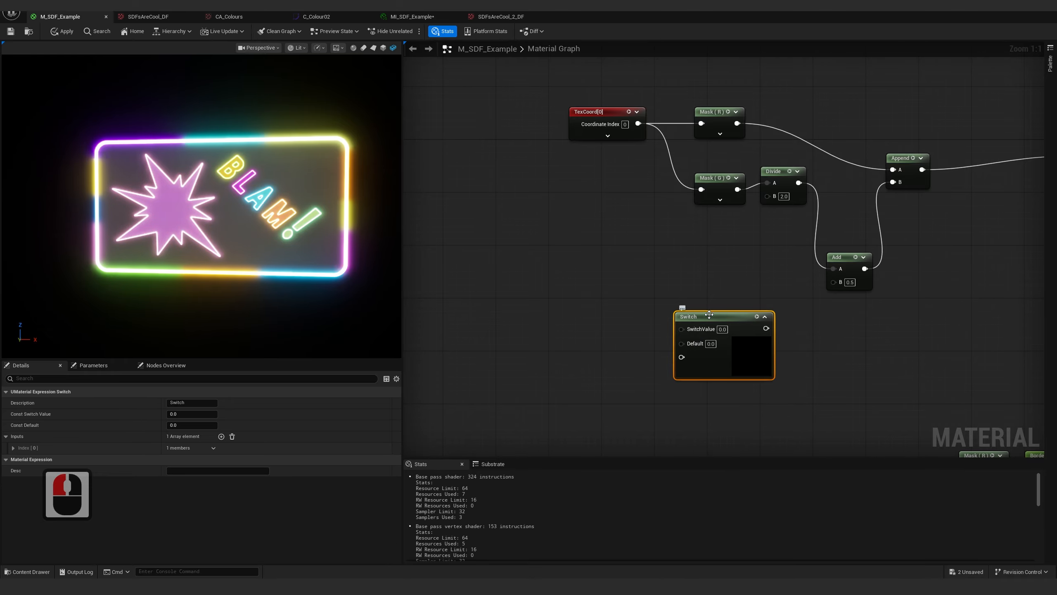
drag(709, 314, 650, 282)
Add a scalar parameter named Texture beside the Switch node
click(536, 283)
right_drag(536, 283, 619, 286)
key(s)
click(547, 270)
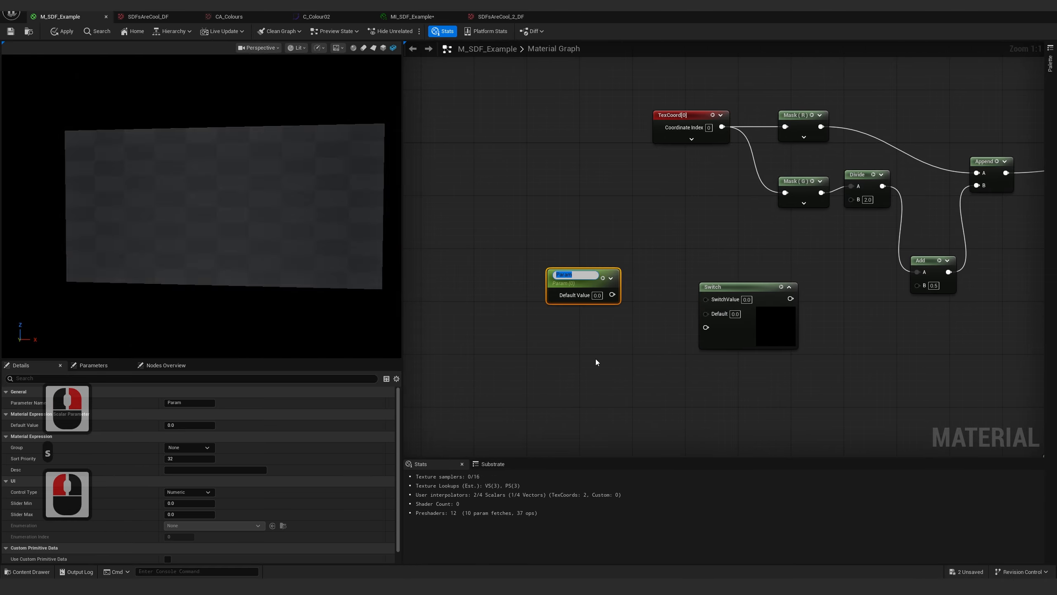
text(Texture)
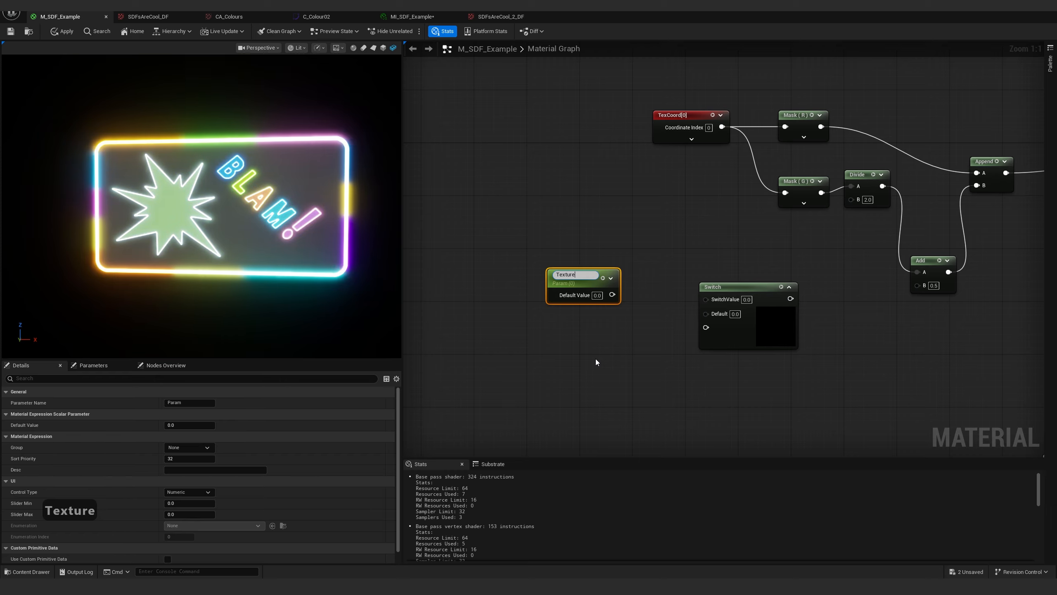
key(Return)
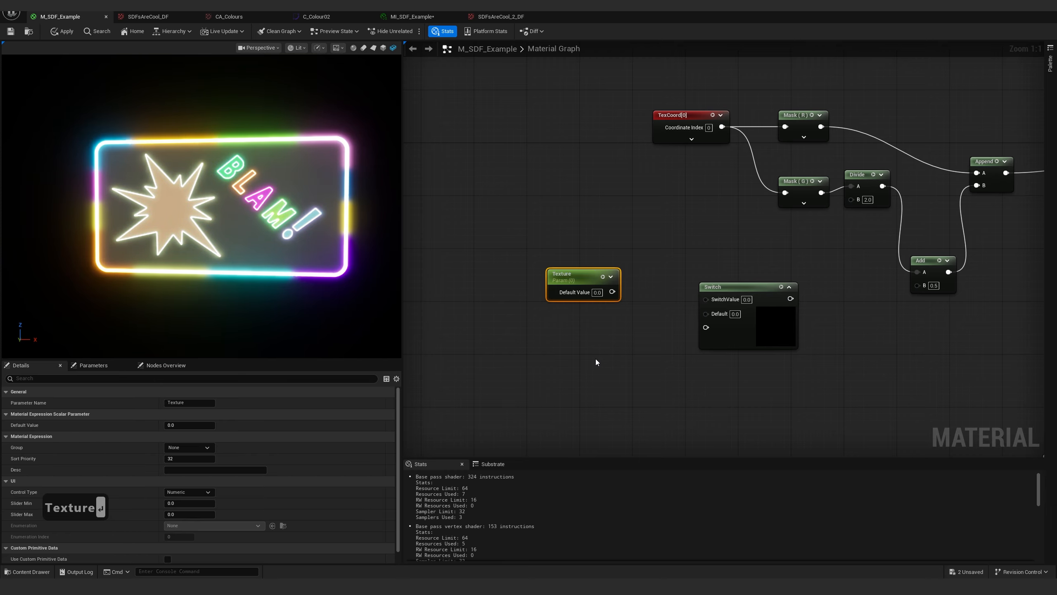
Rename the new scalar parameter to SelectImage
double_click(569, 273)
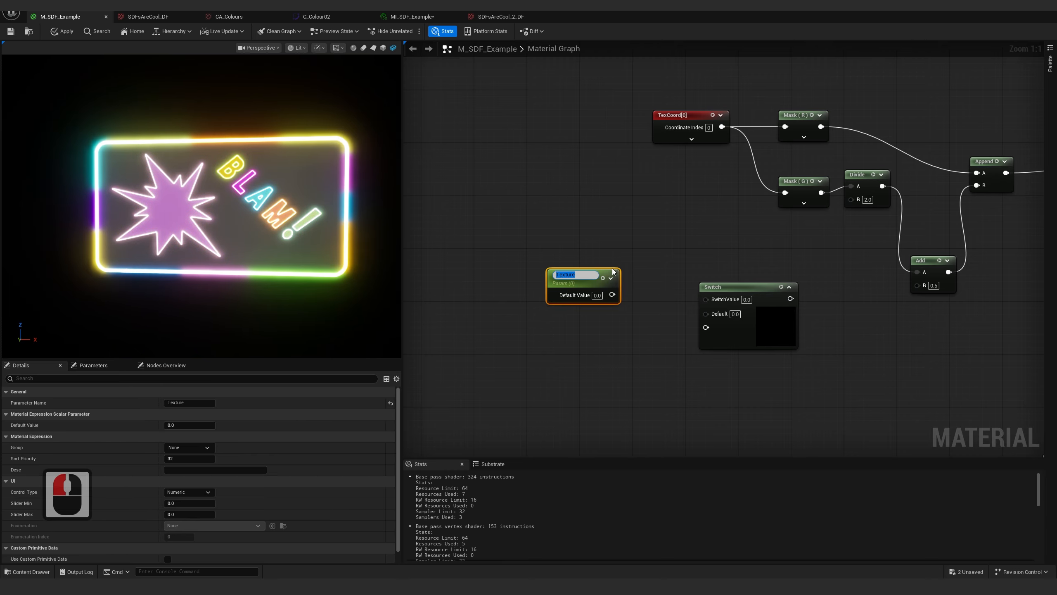
text(Image)
key(ctrl+Left)
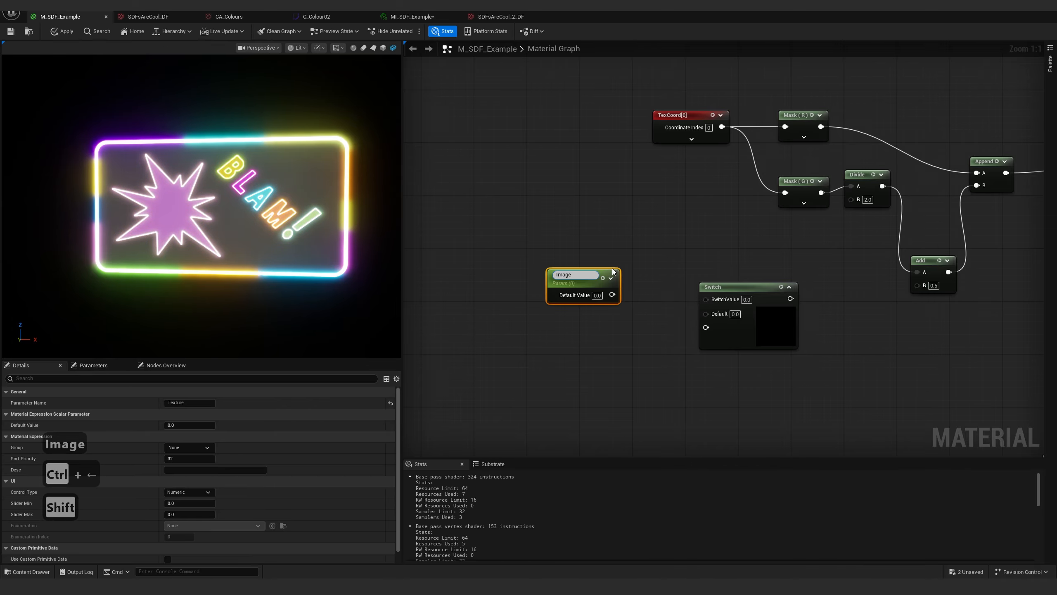
text(Select)
key(Return)
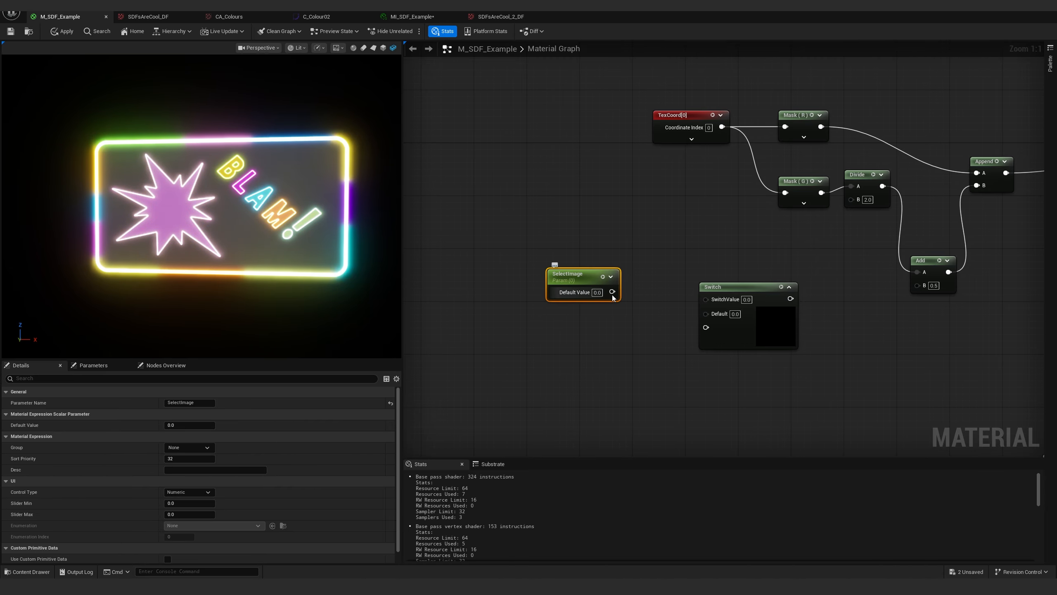
Add a Ceil node fed by the SelectImage parameter
drag(611, 291, 642, 262)
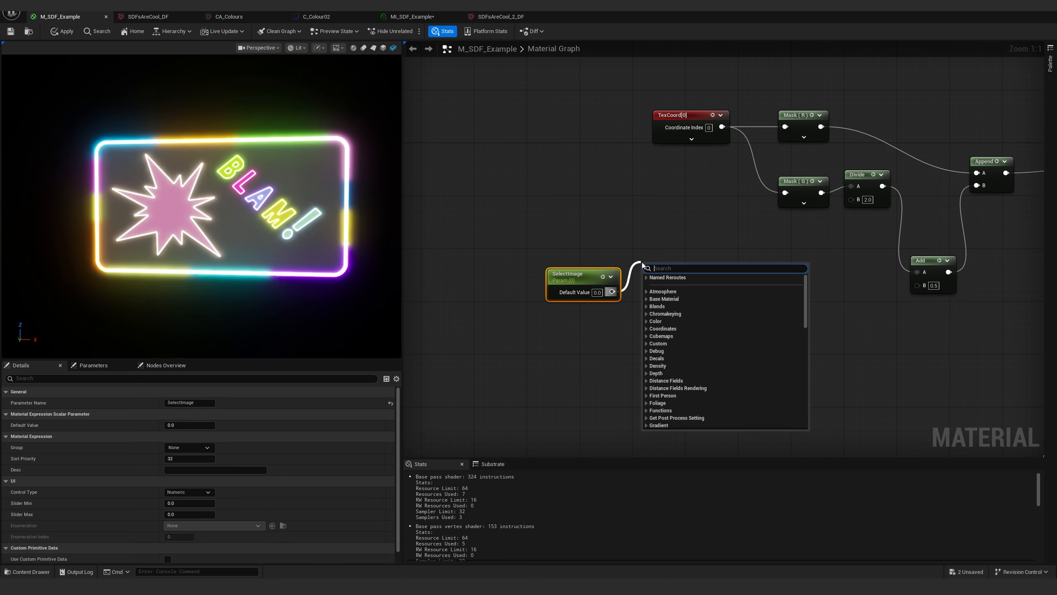
text(switch)
key(Return)
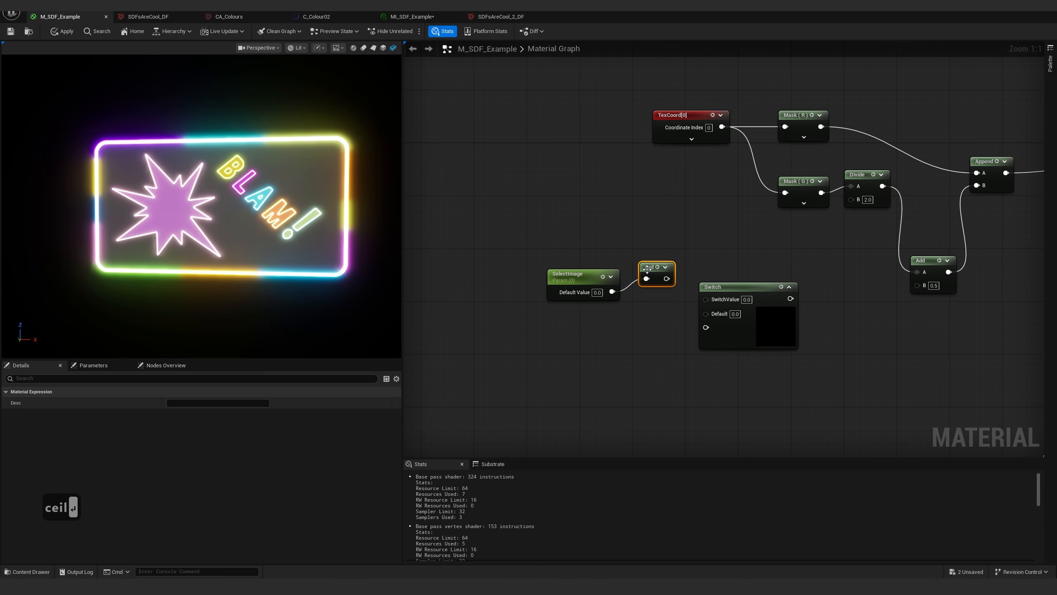
Route SelectImage through a new Floor node into the Switch's SwitchValue, and delete the Ceil node
drag(642, 262, 550, 318)
text(floor)
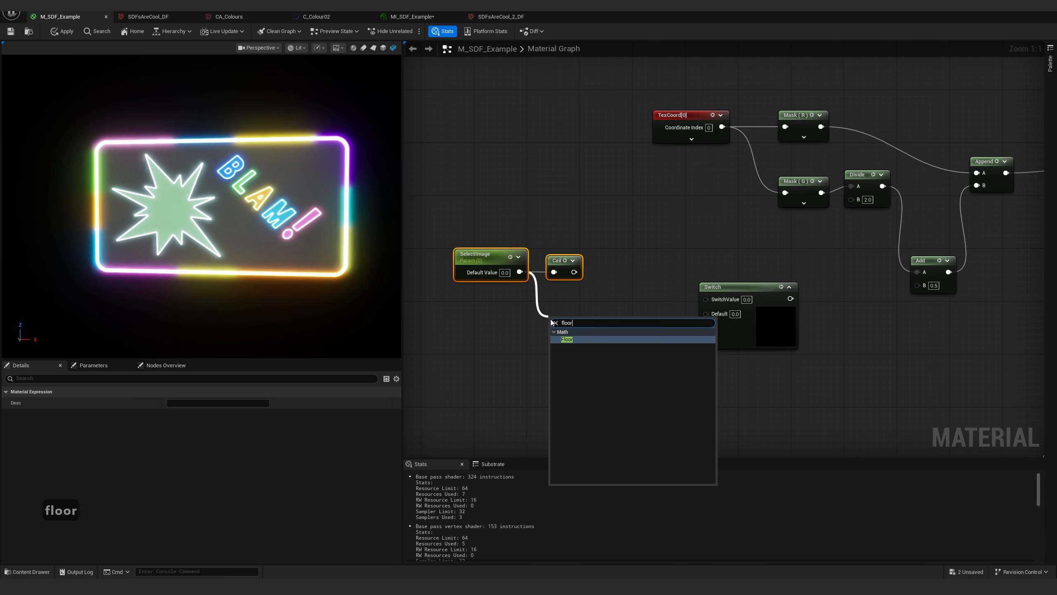
key(Return)
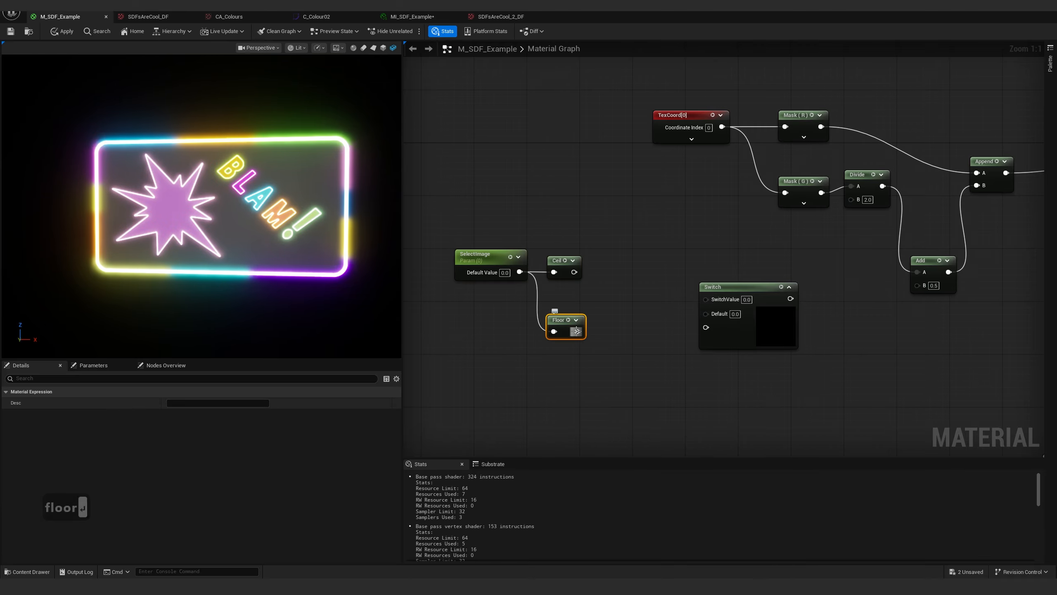
drag(577, 331, 705, 299)
click(564, 266)
key(Delete)
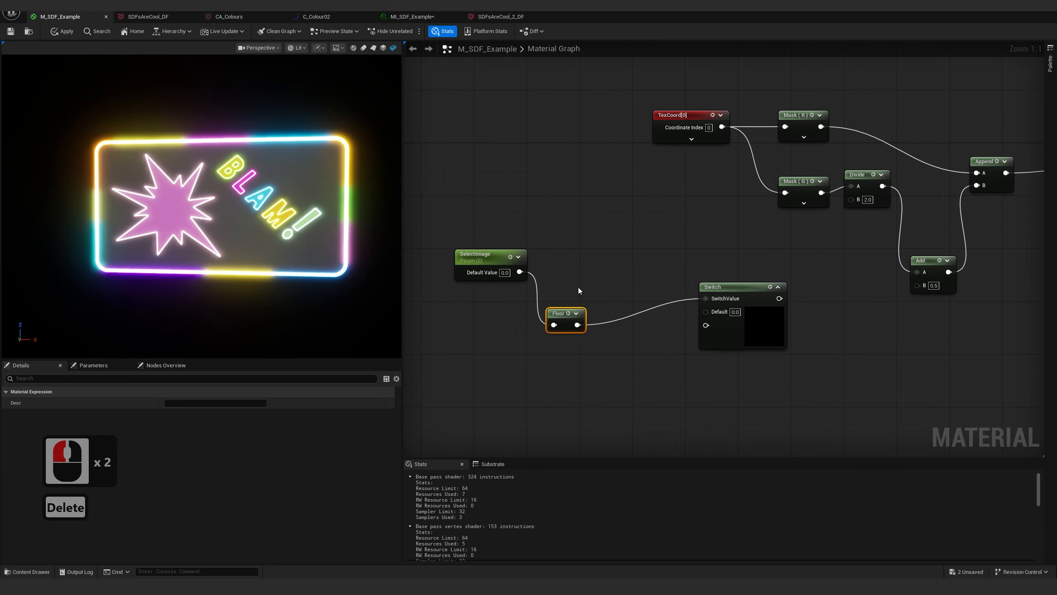
drag(572, 321, 598, 261)
Give the Switch node a second input and connect a new Constant of 0.0 to its first input
click(733, 292)
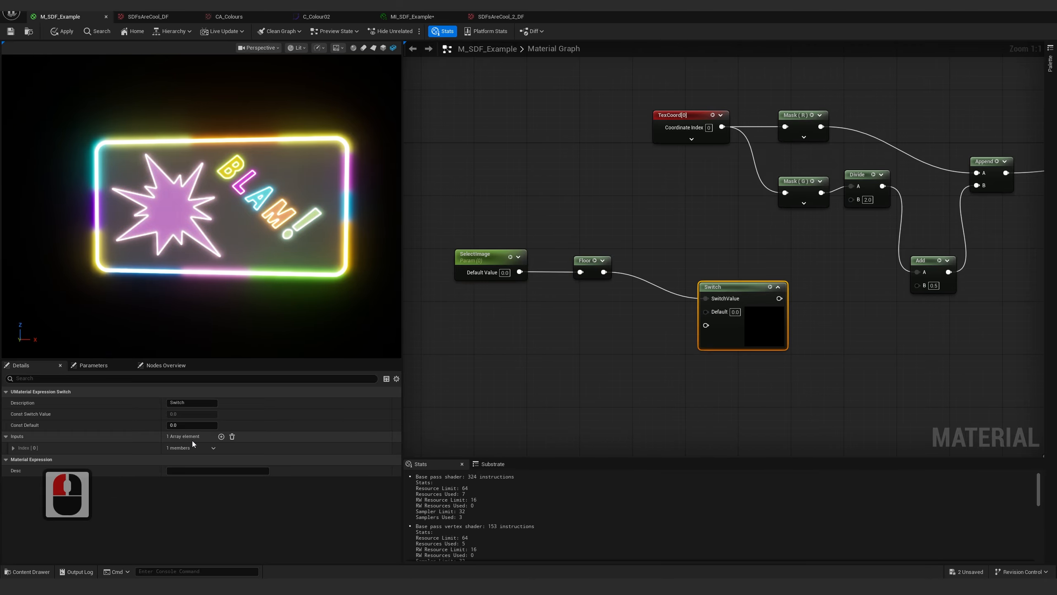
click(221, 436)
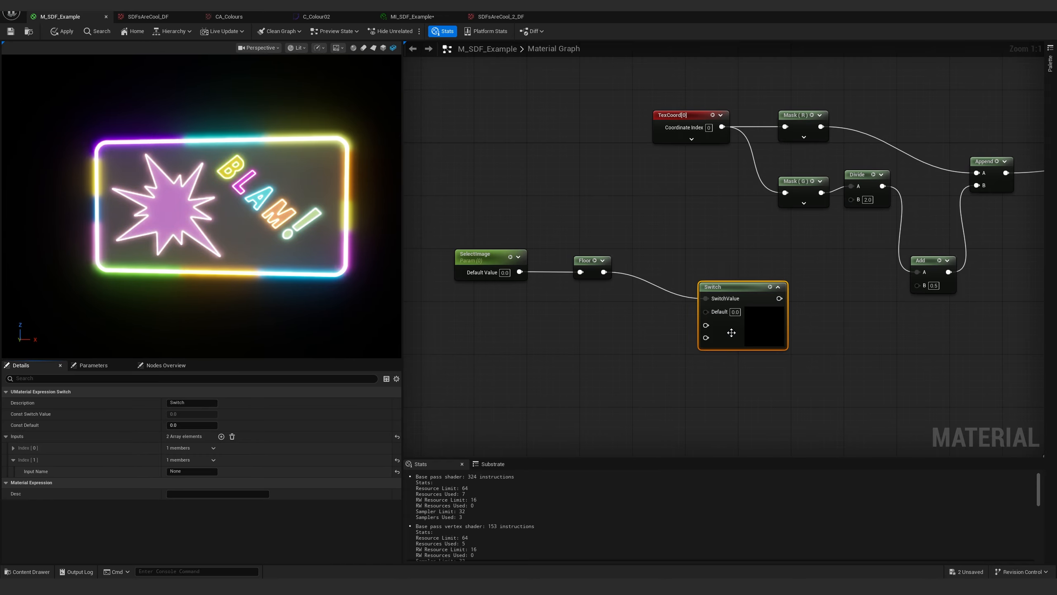
click(567, 316)
drag(614, 332, 706, 325)
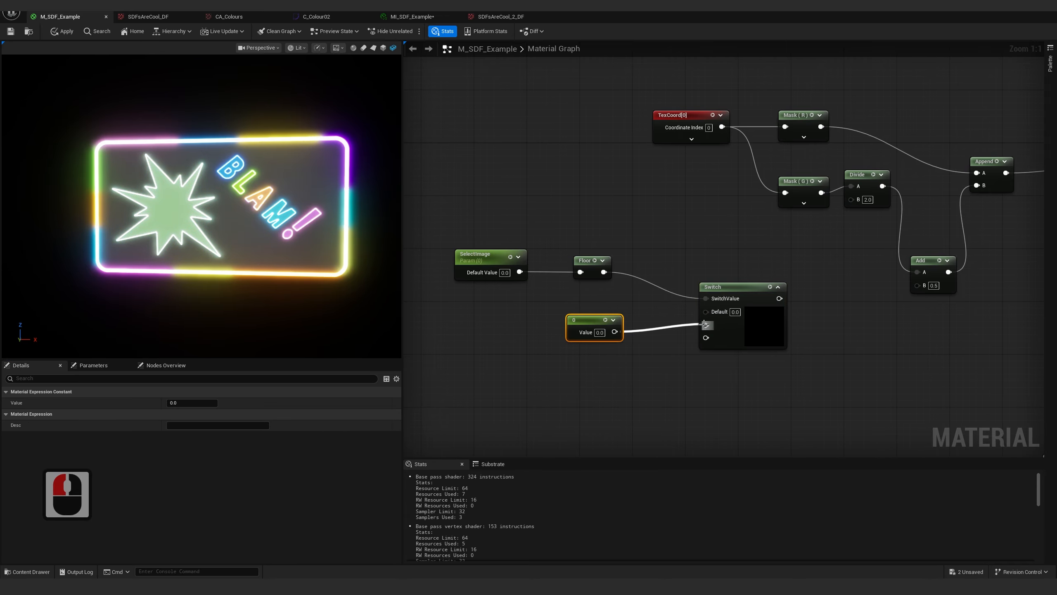
Add a second Constant of 0.5 below the first and connect it to the Switch's second input
click(570, 352)
click(570, 351)
double_click(599, 365)
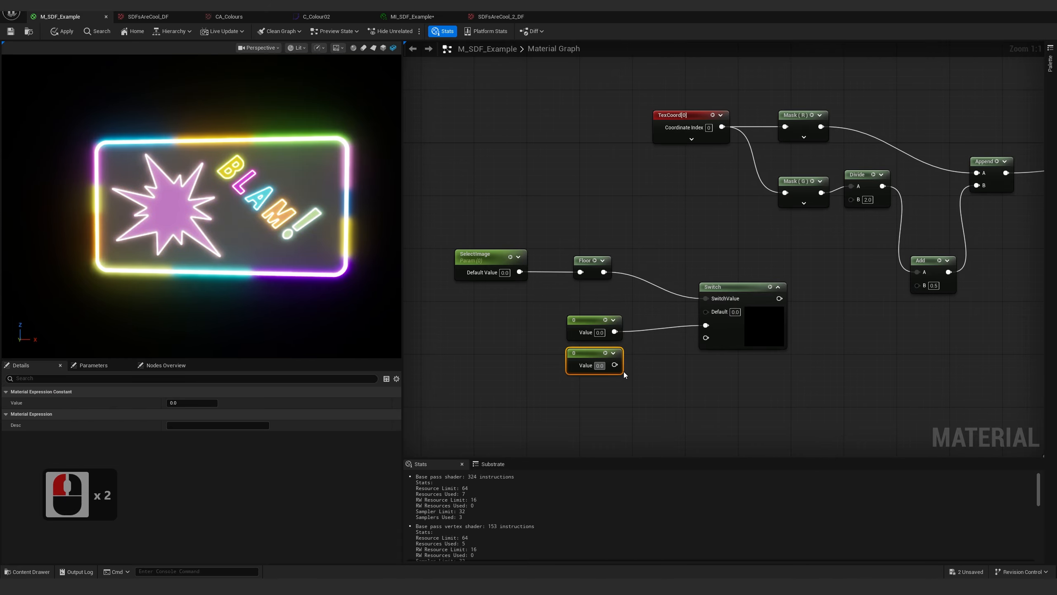
key(ctrl+a)
text(0.5)
key(Return)
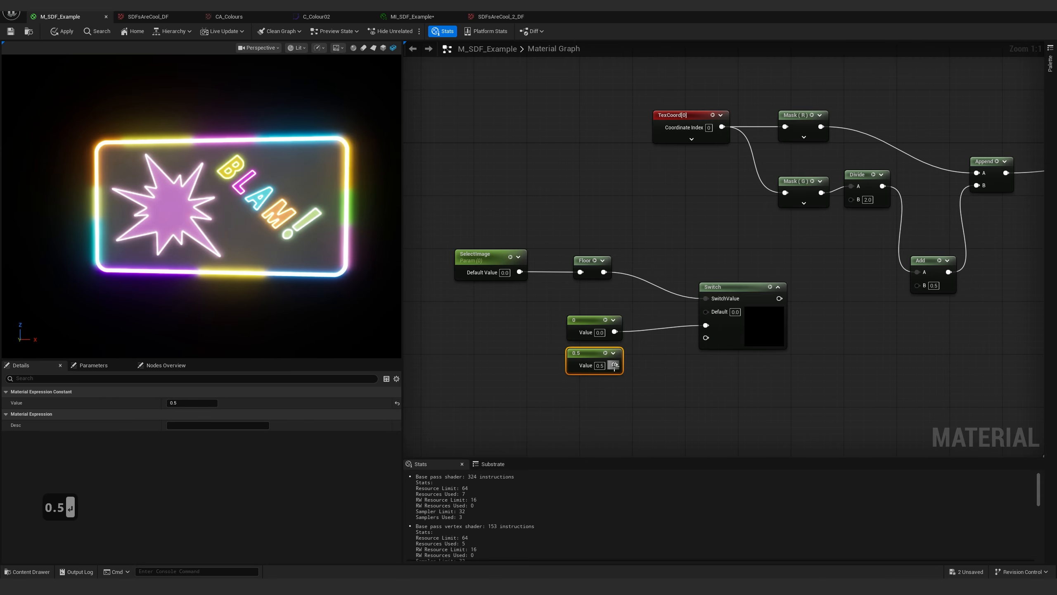
drag(615, 364, 706, 338)
Connect the Switch output to the Add node's B input and set SelectImage's default value to 1.0
right_drag(786, 374, 779, 335)
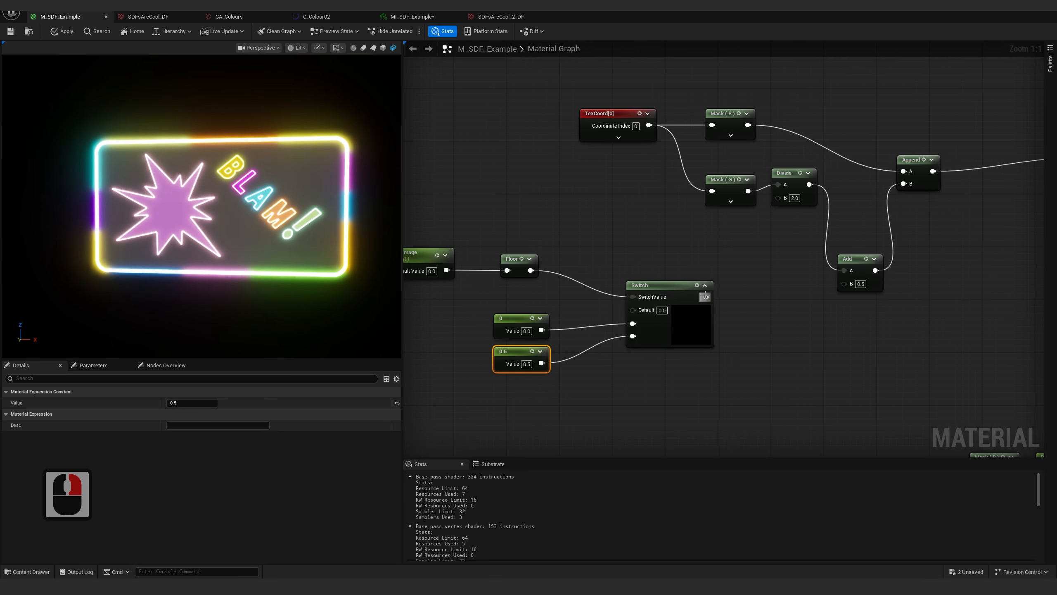
drag(716, 298, 854, 284)
right_drag(673, 273, 685, 236)
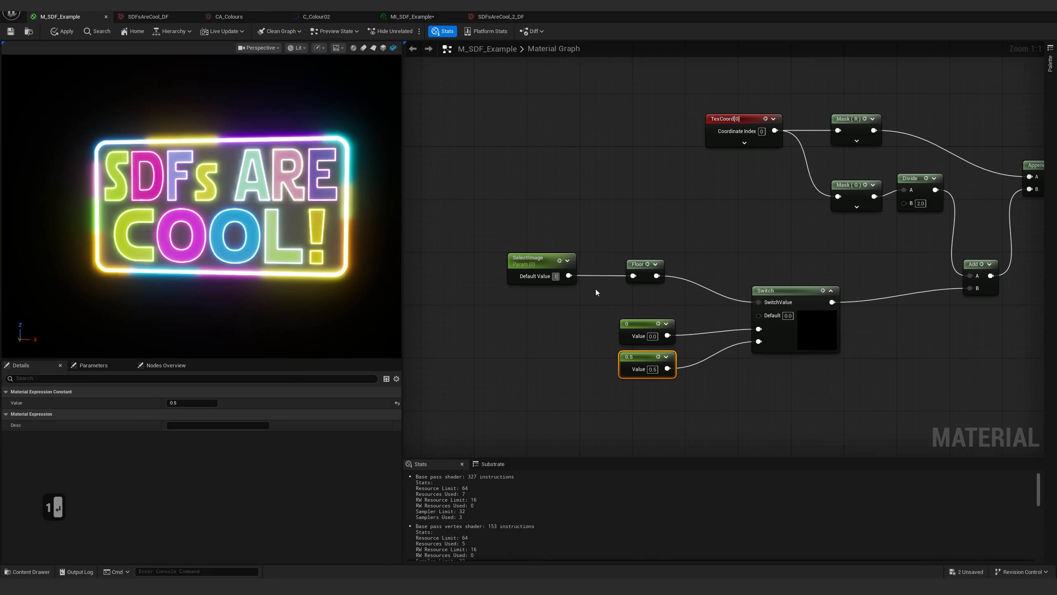
text(1)
key(Return)
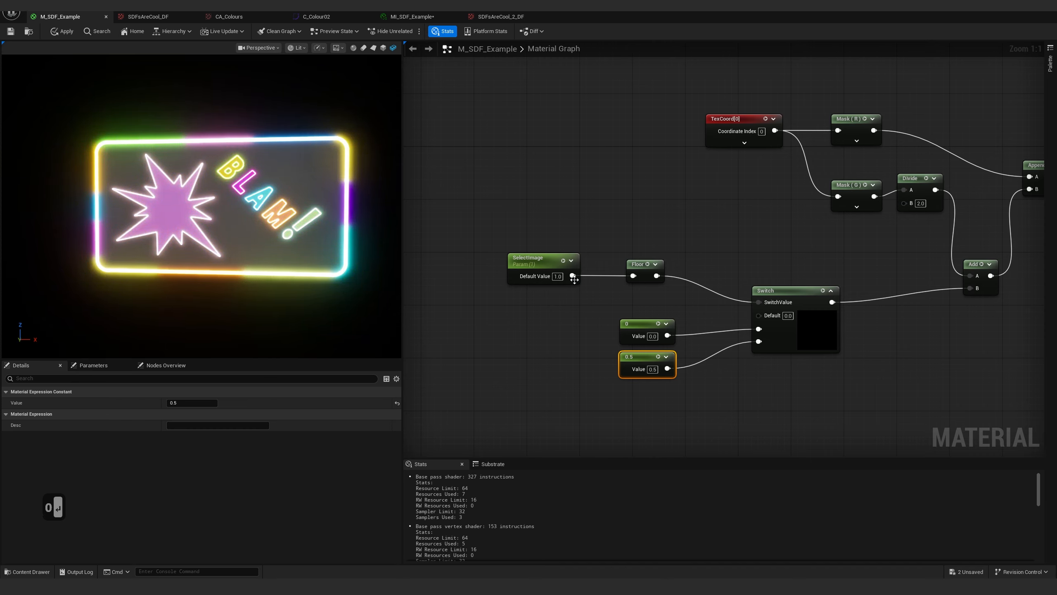
Set SelectImage's default value to 0.0 and its slider maximum to 1.0
click(558, 277)
text(0)
key(Return)
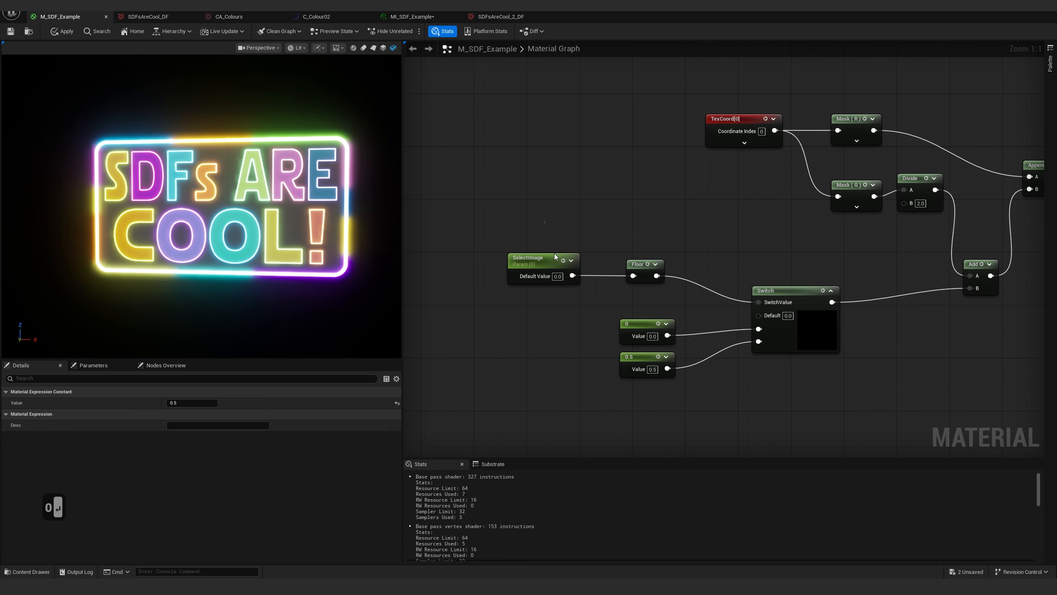
click(561, 284)
click(178, 513)
text(1)
key(Return)
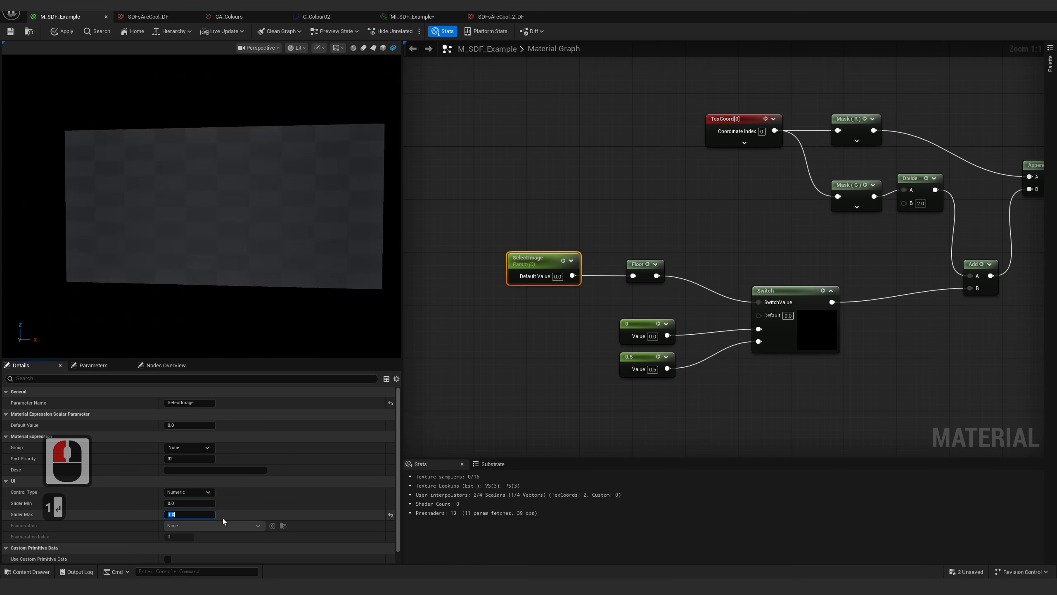
Insert a Saturate node between SelectImage and Floor, and space the three nodes out in a row
drag(571, 275, 523, 307)
text(sat)
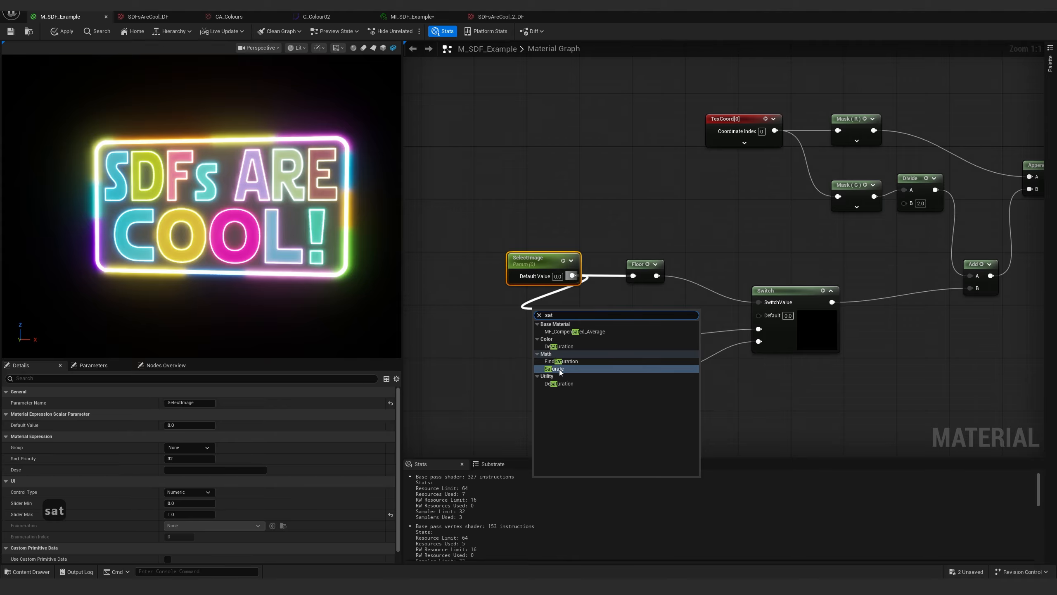
click(560, 369)
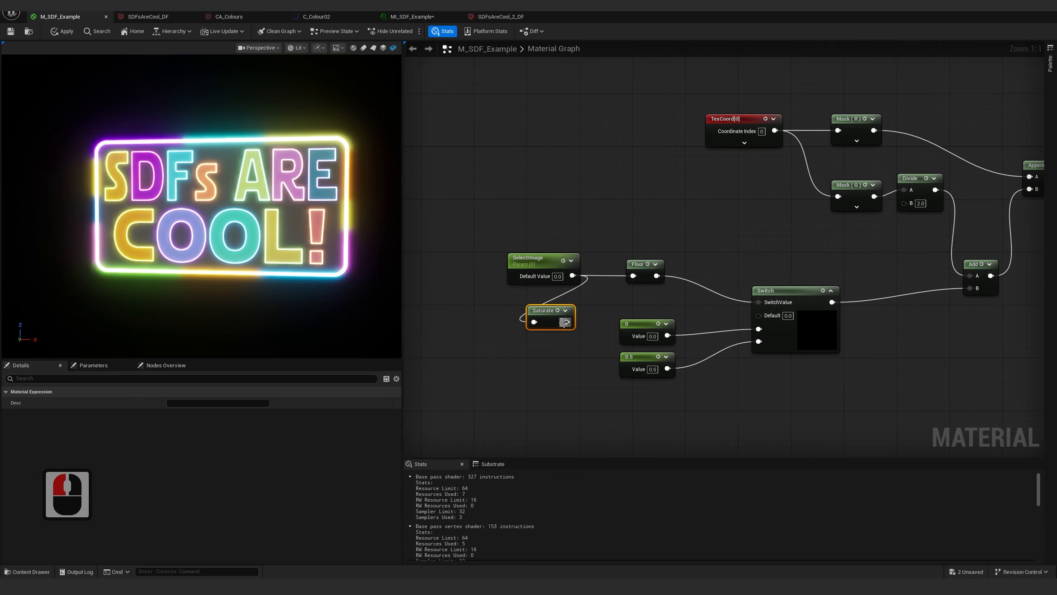
drag(566, 321, 633, 276)
drag(544, 263, 478, 264)
drag(543, 310, 590, 264)
click(489, 266)
Tidy the UV nodes by aligning Append and Add with their inputs and moving the SelectImage and Switch group closer to Add
scroll(796, 293, down, 4)
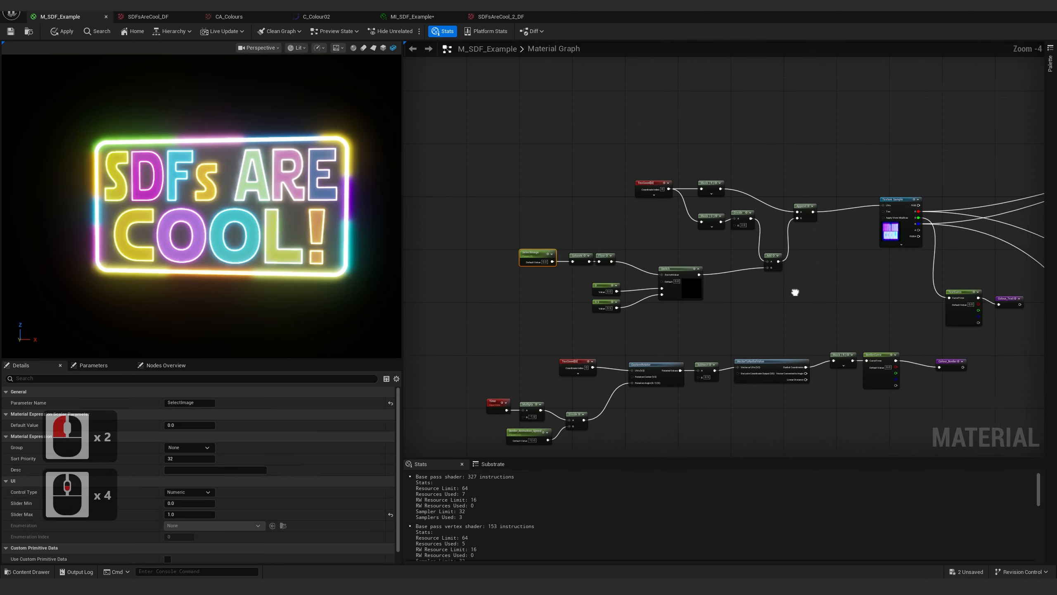
scroll(606, 277, up, 4)
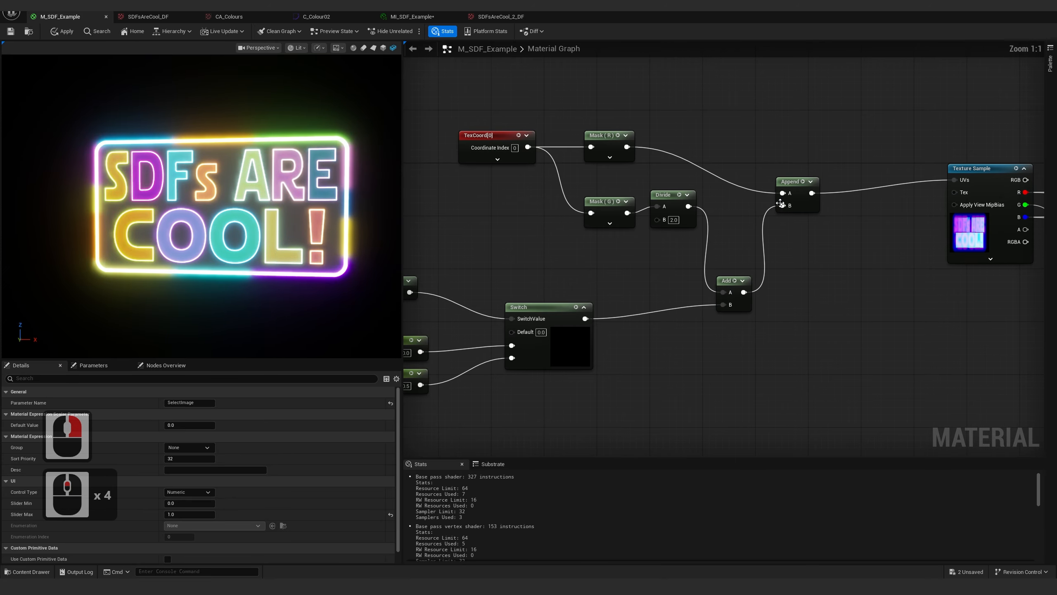
click(830, 149)
drag(726, 281, 752, 201)
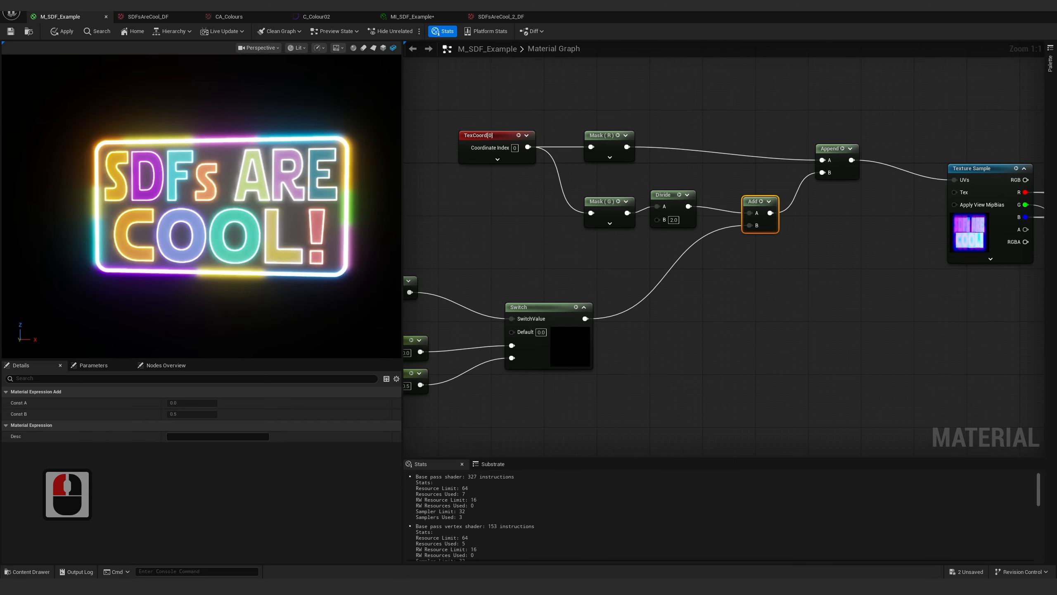
right_drag(616, 271, 843, 234)
drag(429, 223, 764, 345)
drag(802, 304, 903, 253)
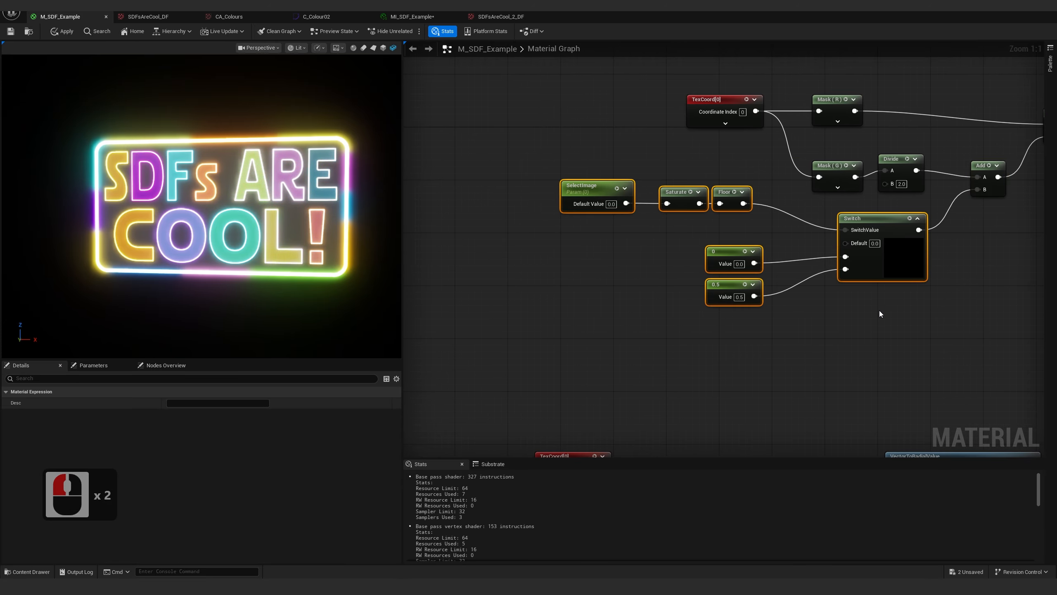
Align the Mask and BorderCurve nodes with VectorToRadialValue and move the Time and Border_Animation_Speed group closer to the CustomRotator
scroll(878, 311, down, 4)
right_drag(878, 310, 695, 243)
scroll(695, 243, down, 3)
scroll(694, 242, up, 7)
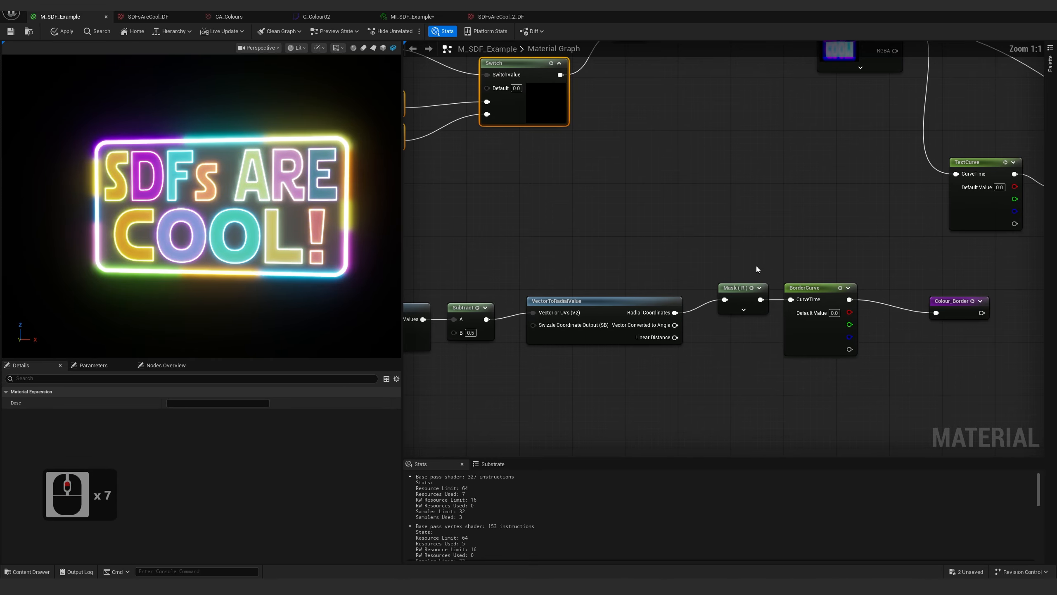
drag(756, 266, 847, 350)
right_drag(709, 335, 916, 297)
scroll(916, 297, down, 2)
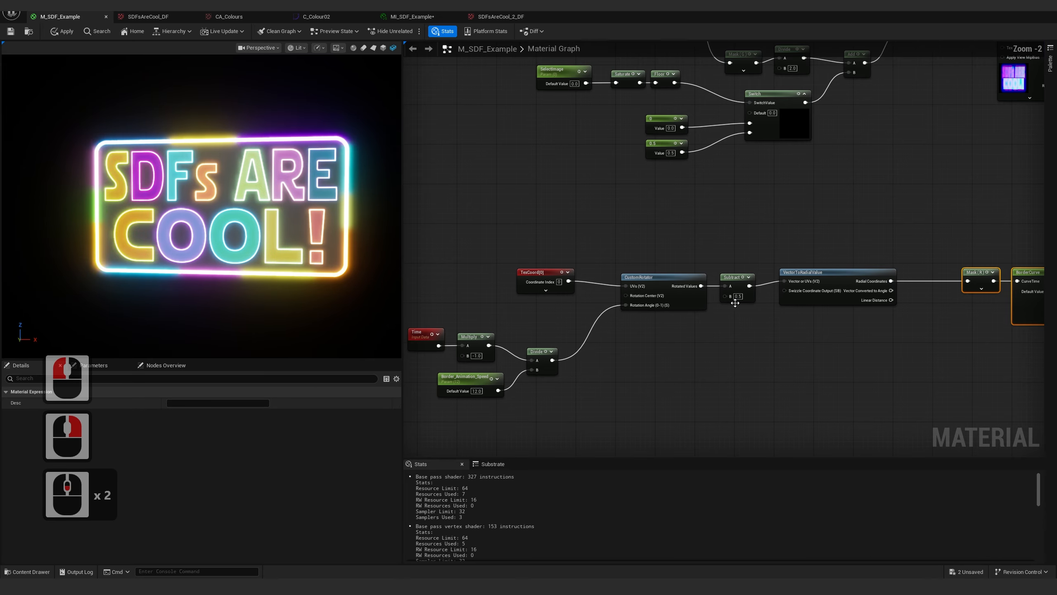
right_drag(542, 329, 684, 310)
drag(497, 305, 699, 383)
drag(678, 330, 702, 290)
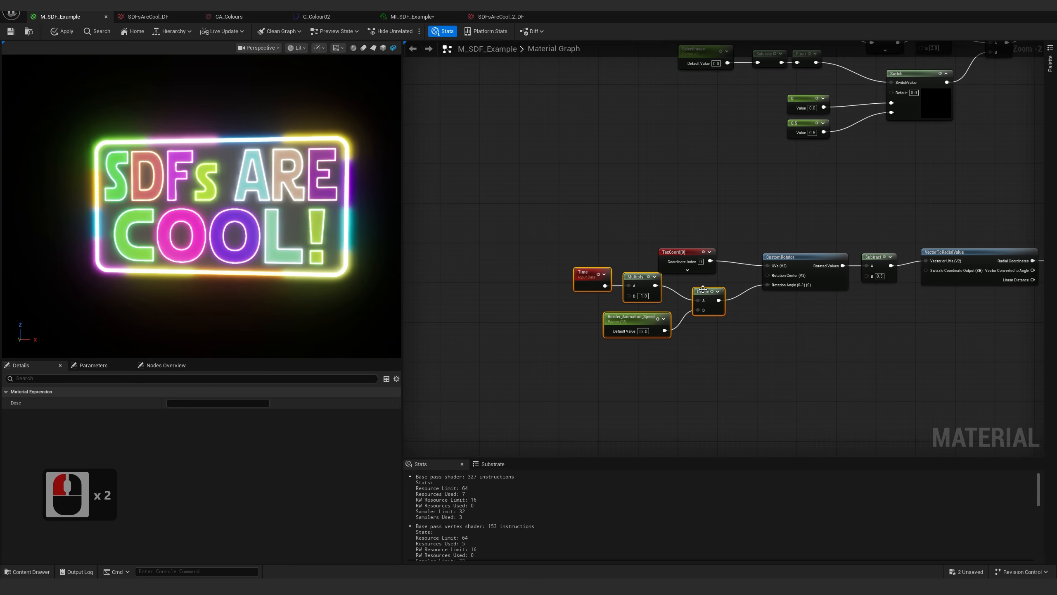
Close the gaps in the border colour chain and shift the whole row beneath the UV nodes
right_drag(836, 318, 424, 302)
scroll(662, 316, down, 3)
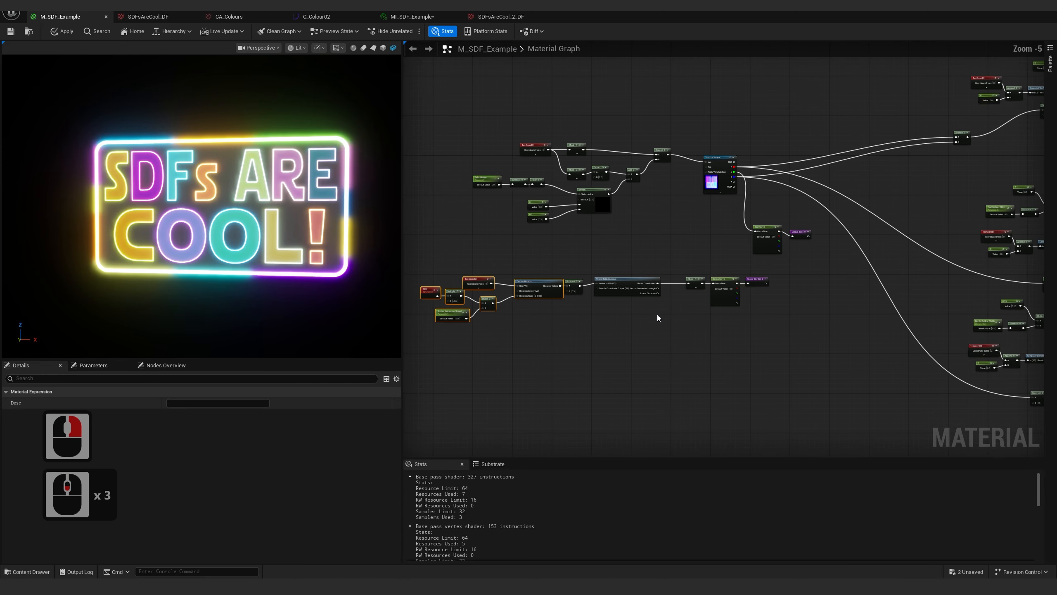
drag(435, 269, 663, 325)
scroll(663, 325, up, 3)
drag(601, 256, 651, 259)
scroll(651, 259, down, 3)
right_drag(643, 292, 710, 316)
drag(592, 270, 824, 303)
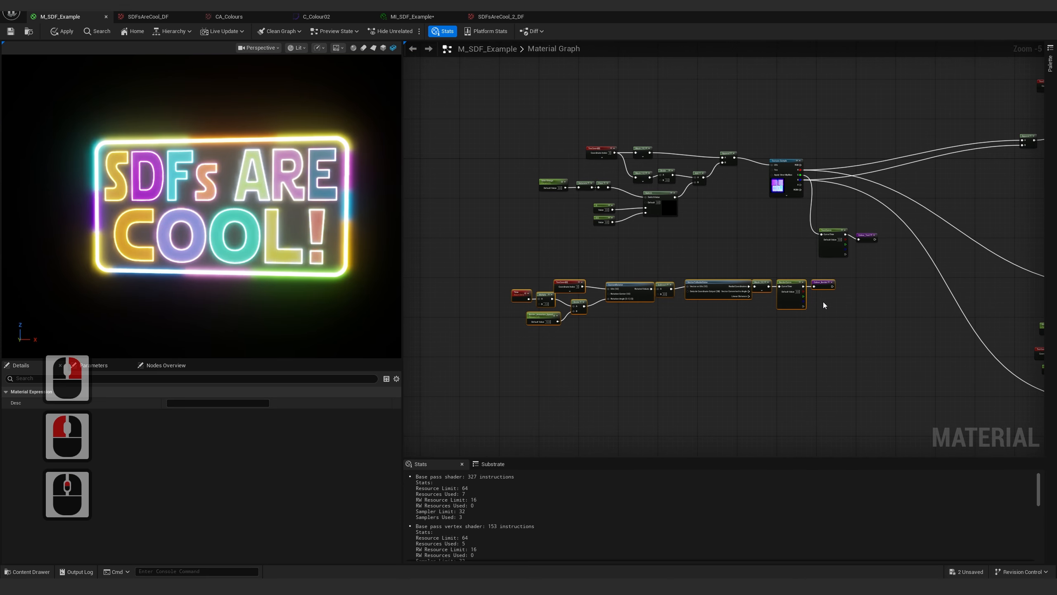
scroll(823, 303, up, 2)
drag(821, 264, 758, 257)
Apply the changes to M_SDF_Example and save the material
scroll(842, 342, down, 4)
right_drag(887, 346, 493, 224)
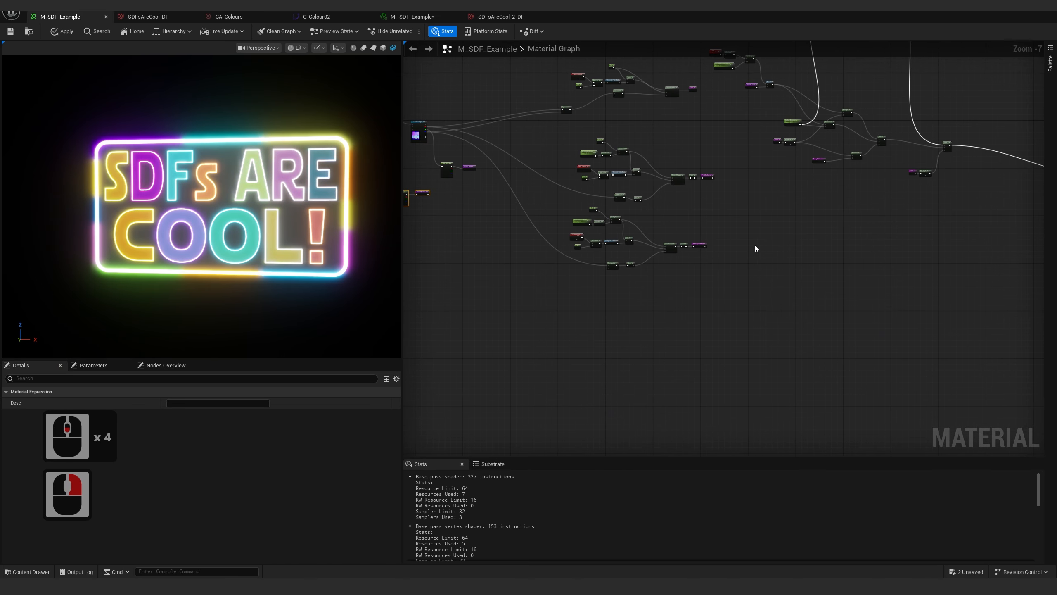
right_drag(755, 244, 613, 402)
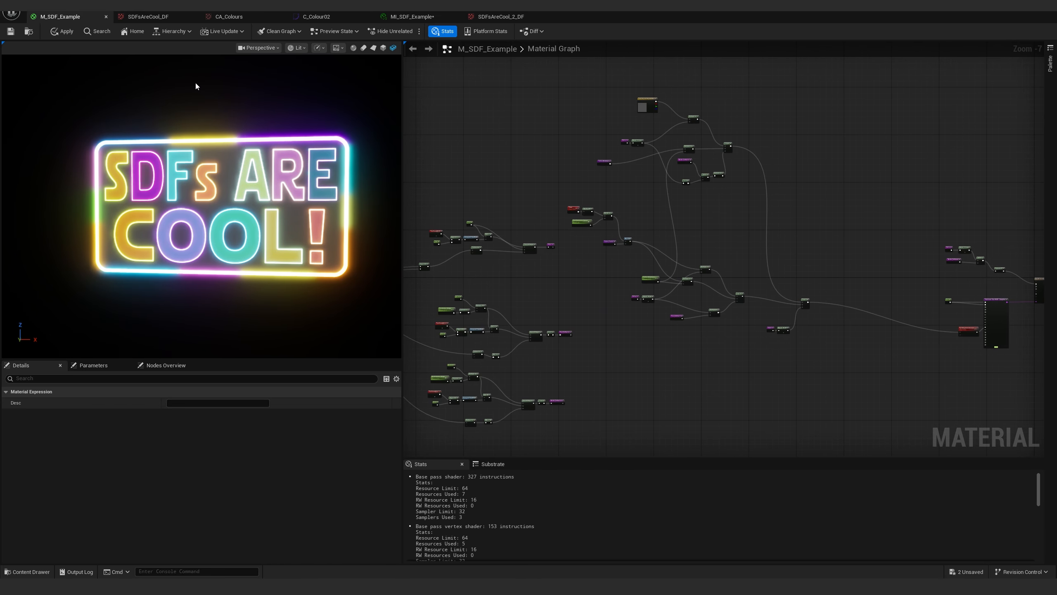
click(62, 32)
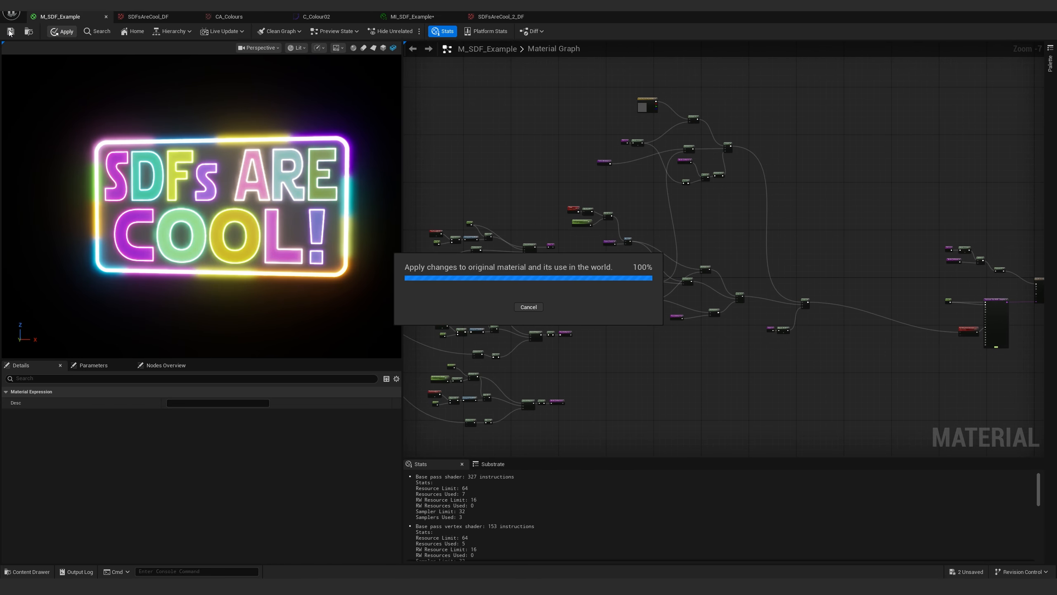
click(10, 32)
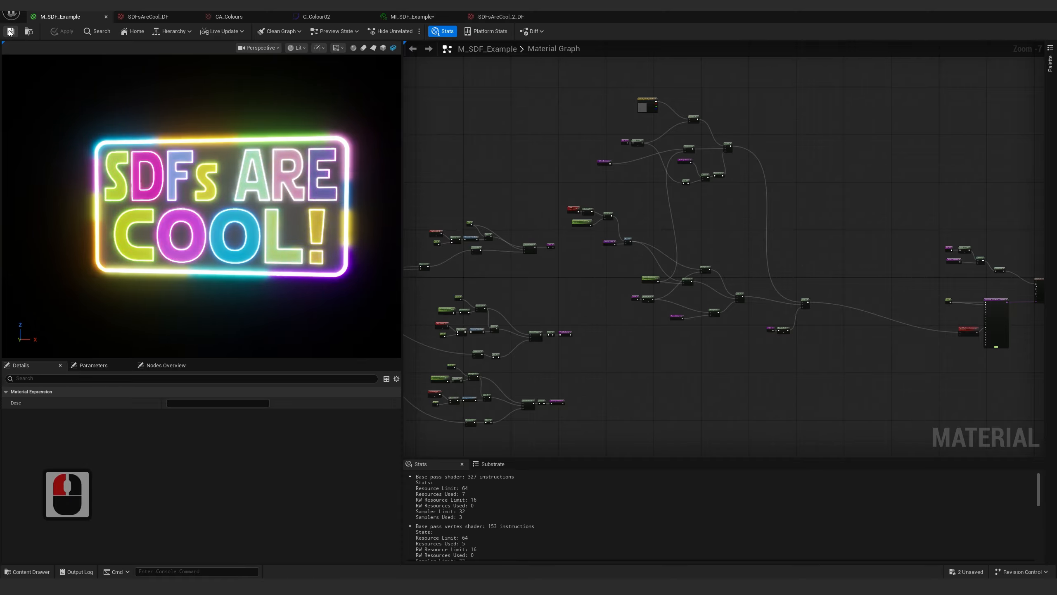
Bring up and save MI_SDF_Example, and place its editor window below the sign in the level viewport
click(433, 16)
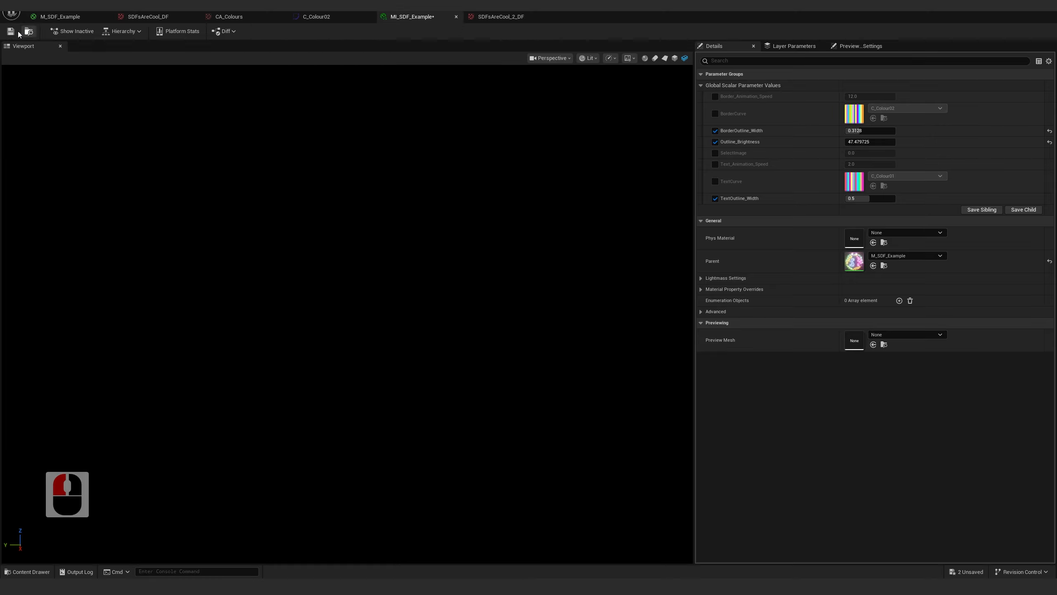
drag(628, 15, 524, 374)
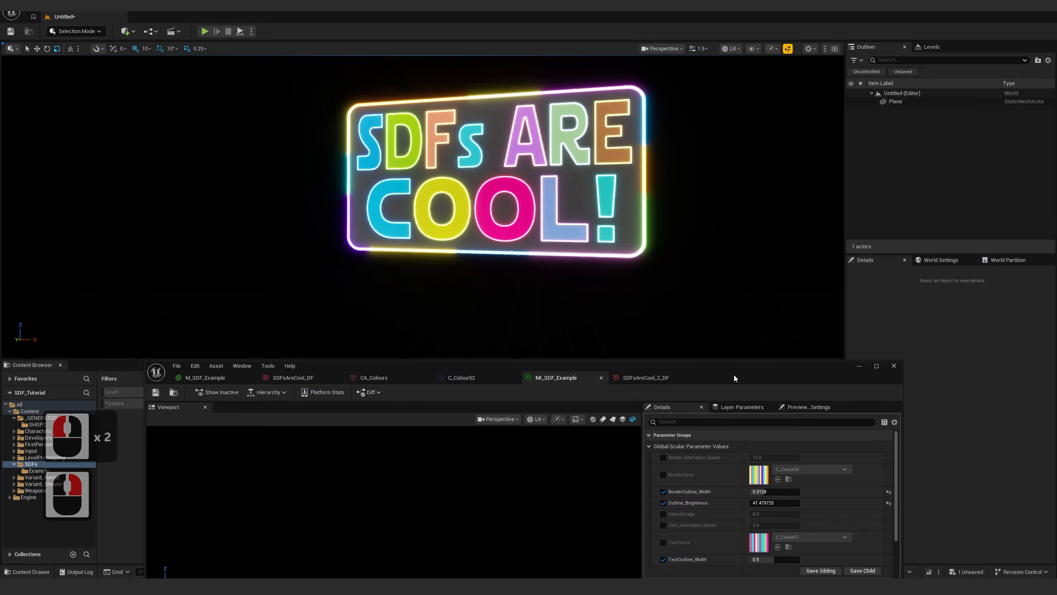
drag(733, 375, 630, 297)
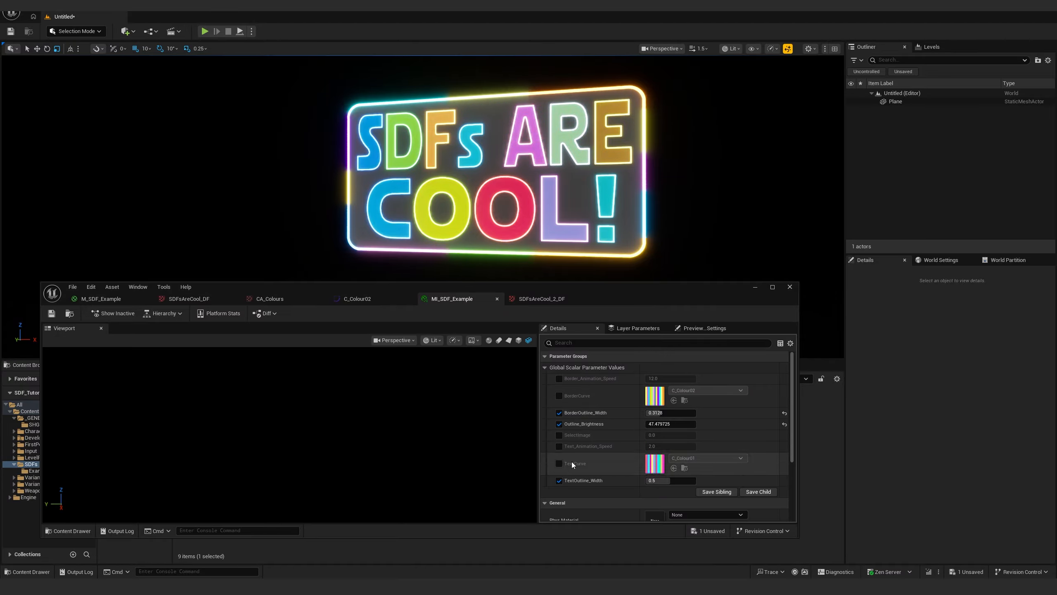
Enable the SelectImage override in MI_SDF_Example and set it to 1.0
scroll(569, 485, down, 2)
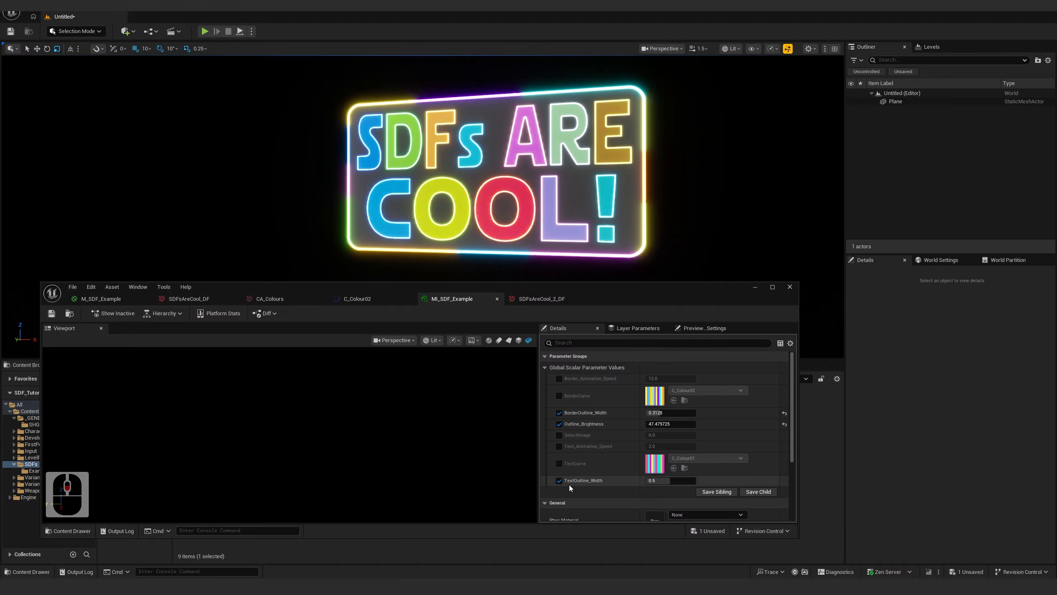
scroll(571, 484, up, 2)
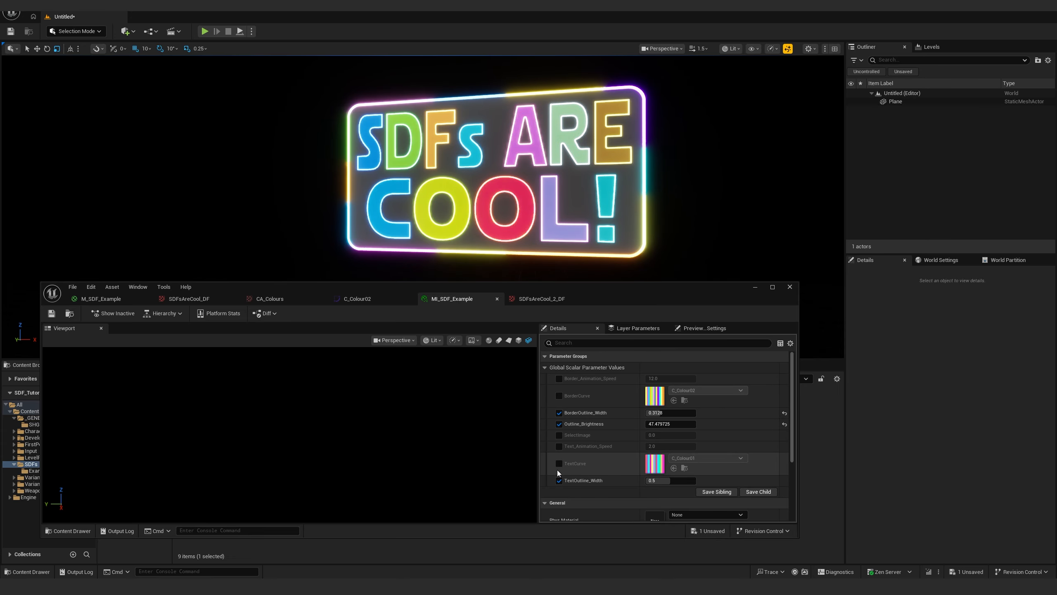
click(560, 434)
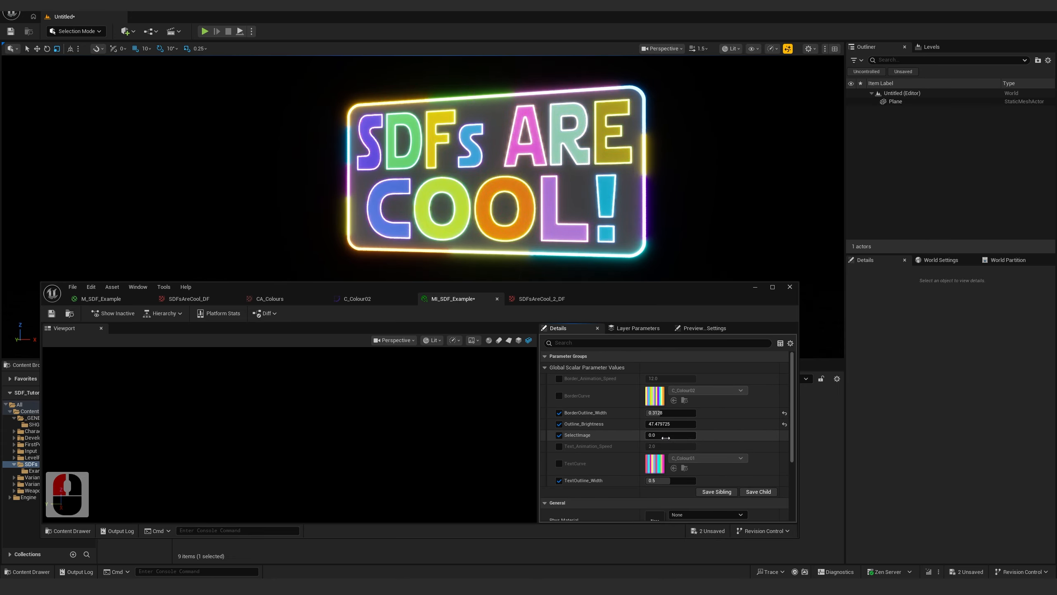
drag(662, 436, 694, 436)
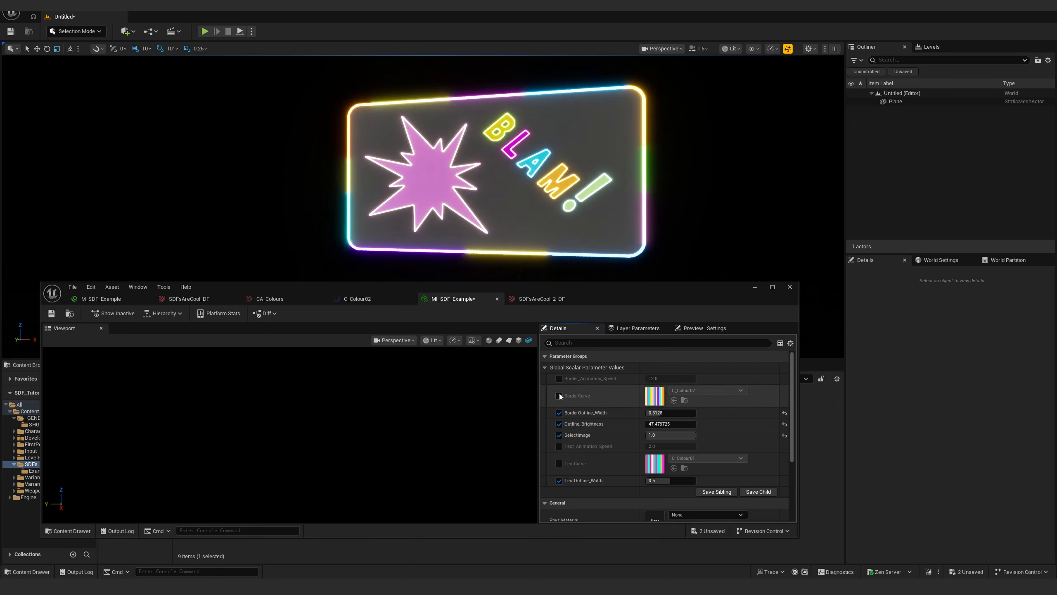
Try C_Colour02 as the TextCurve override, switch back to C_Colour01, and turn the override off
click(559, 463)
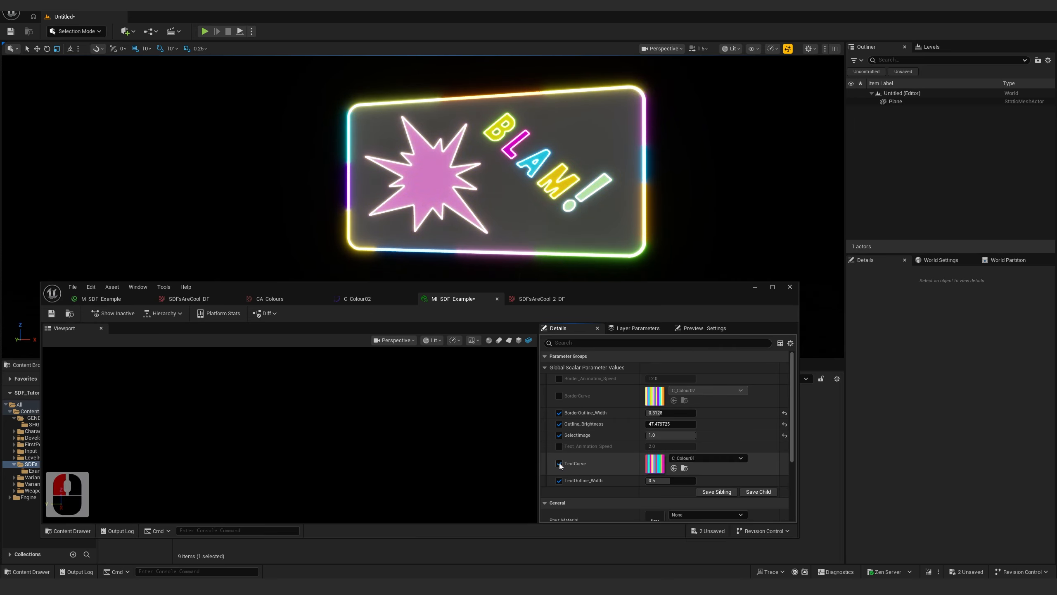
click(696, 458)
click(718, 376)
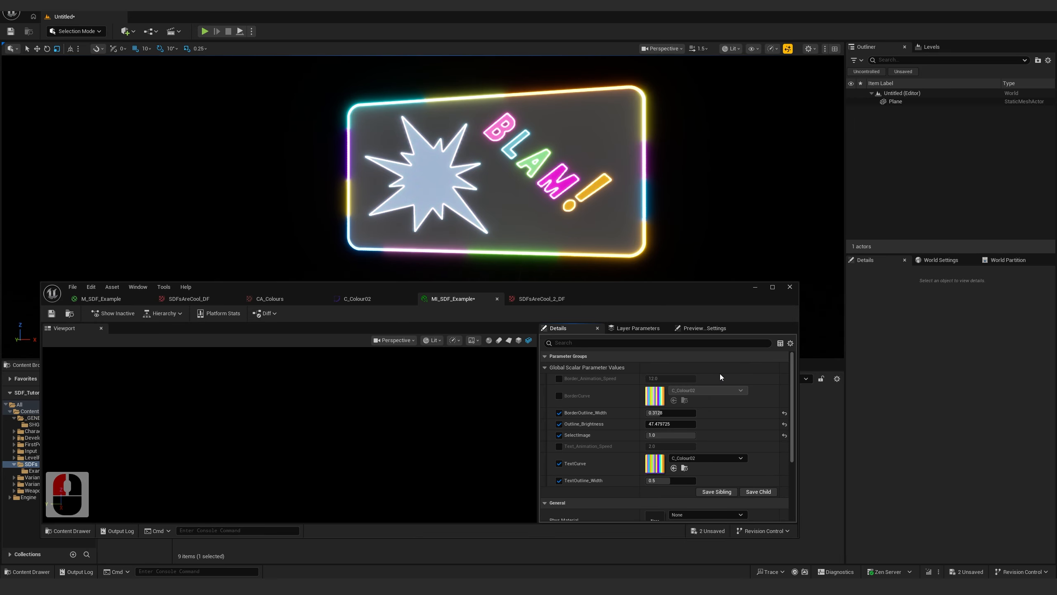
click(714, 457)
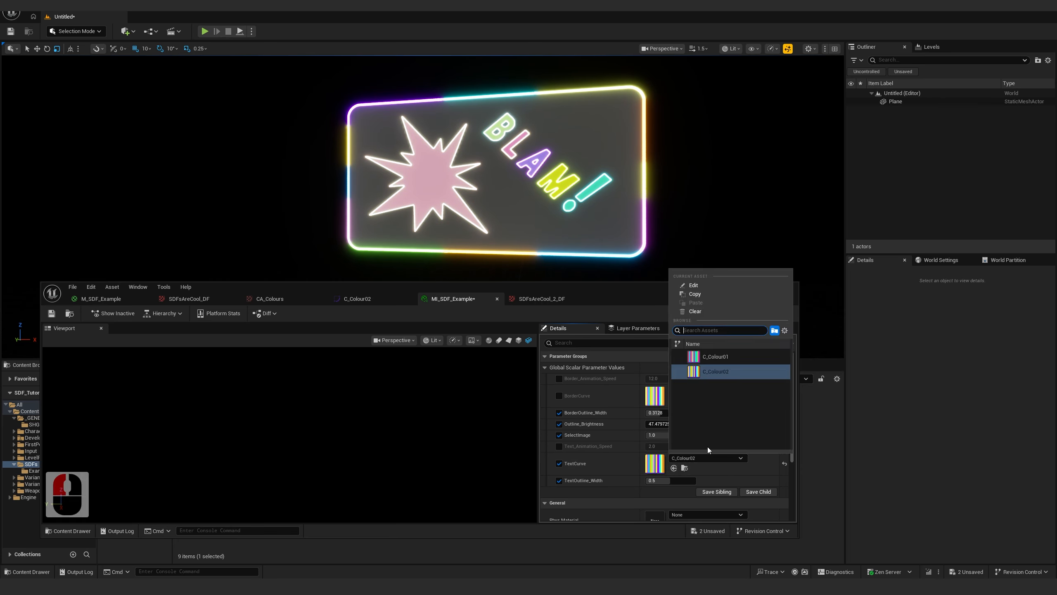
click(714, 360)
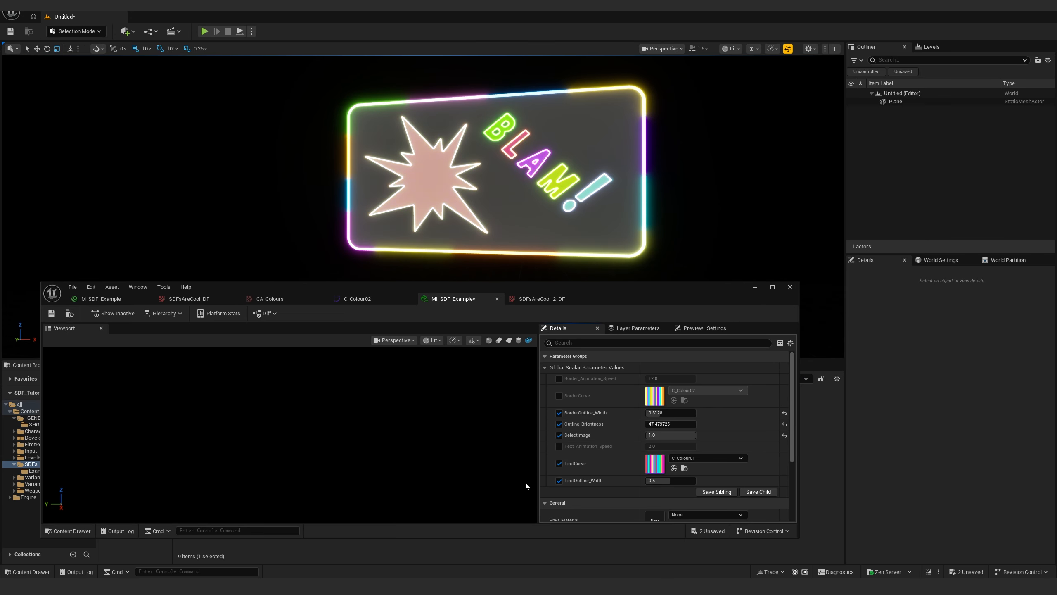
click(560, 465)
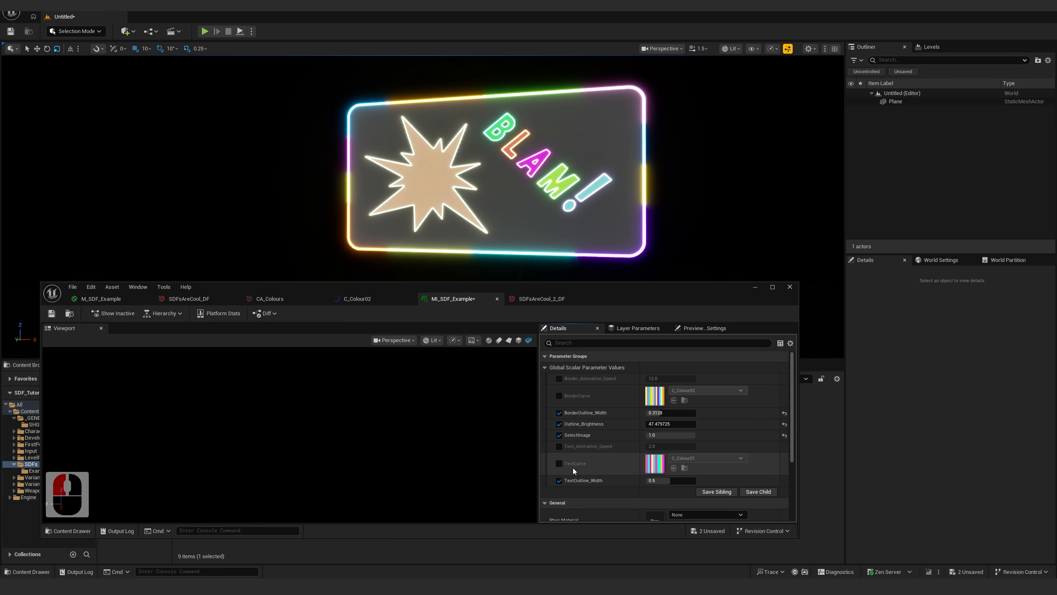
click(558, 464)
click(559, 463)
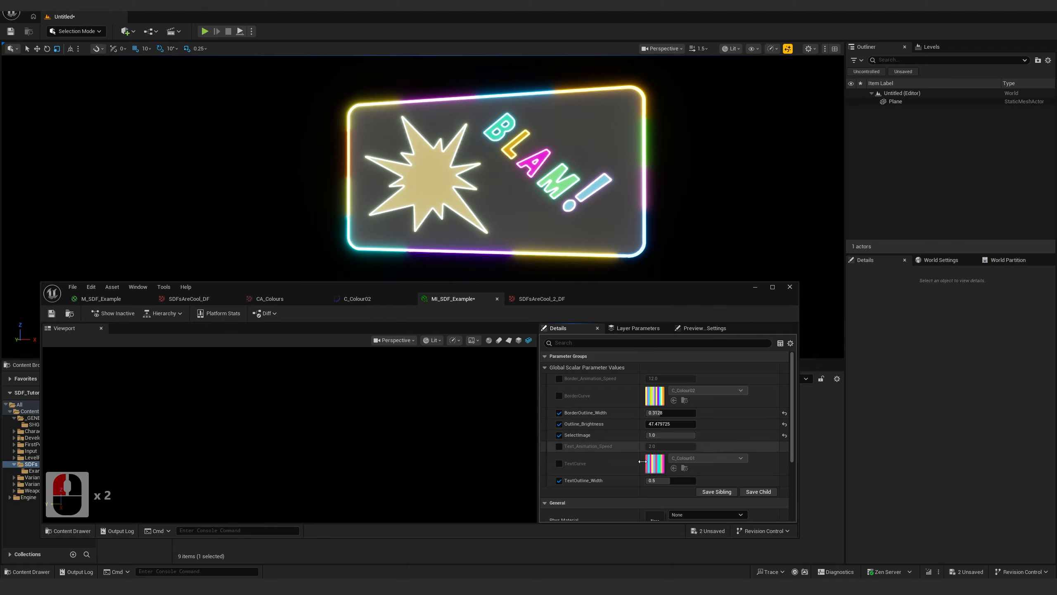
Try C_Colour01 as the BorderCurve override, switch back to C_Colour02, and turn the override off
click(559, 395)
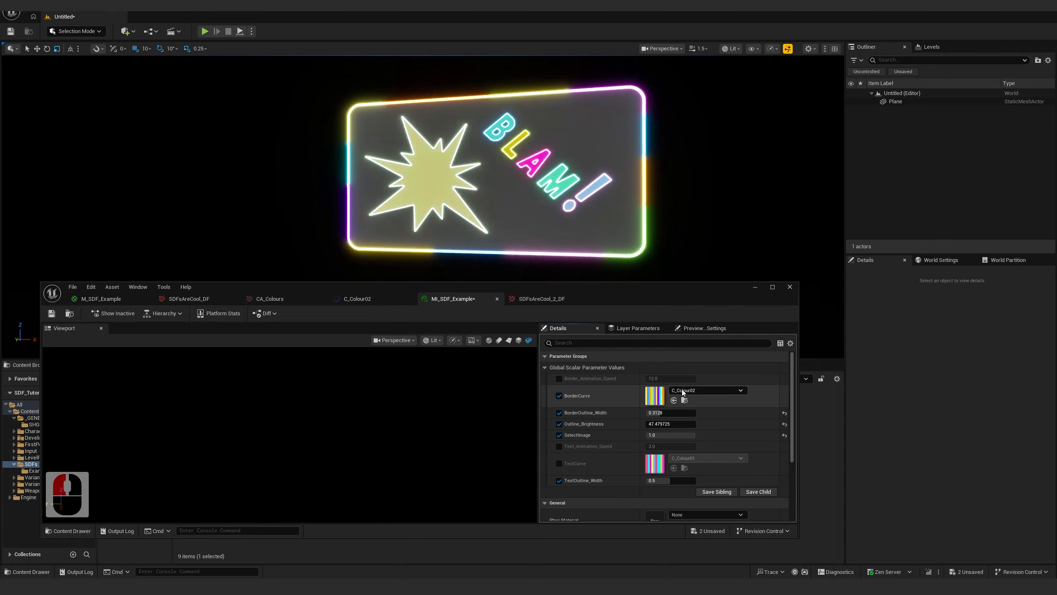
click(682, 390)
click(708, 287)
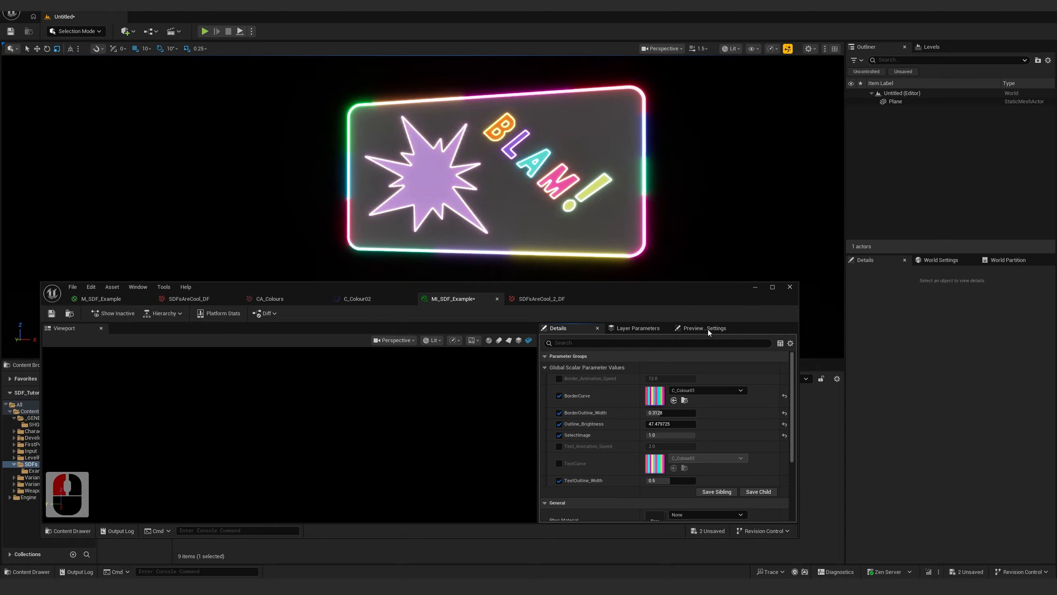
click(692, 392)
click(711, 305)
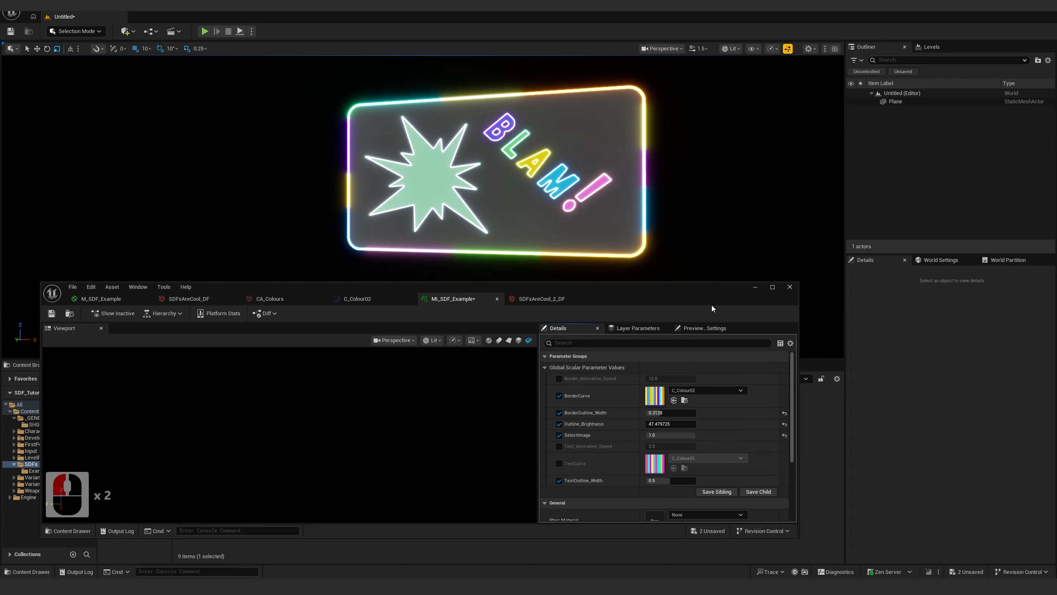
click(559, 395)
Enable the Border_Animation_Speed override in MI_SDF_Example and set it to 0.2
click(559, 378)
drag(665, 379, 637, 379)
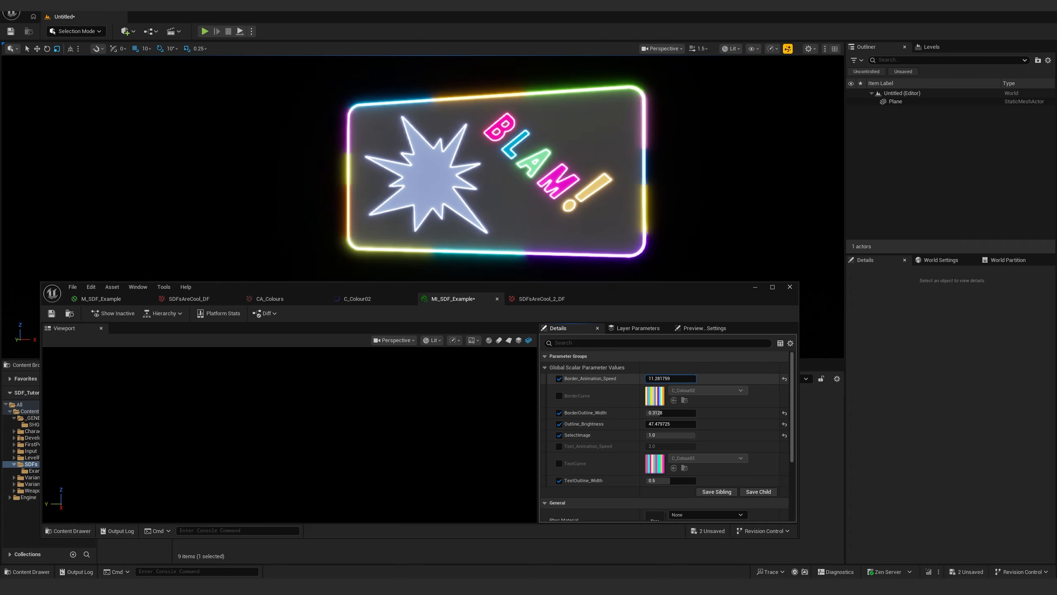
click(666, 379)
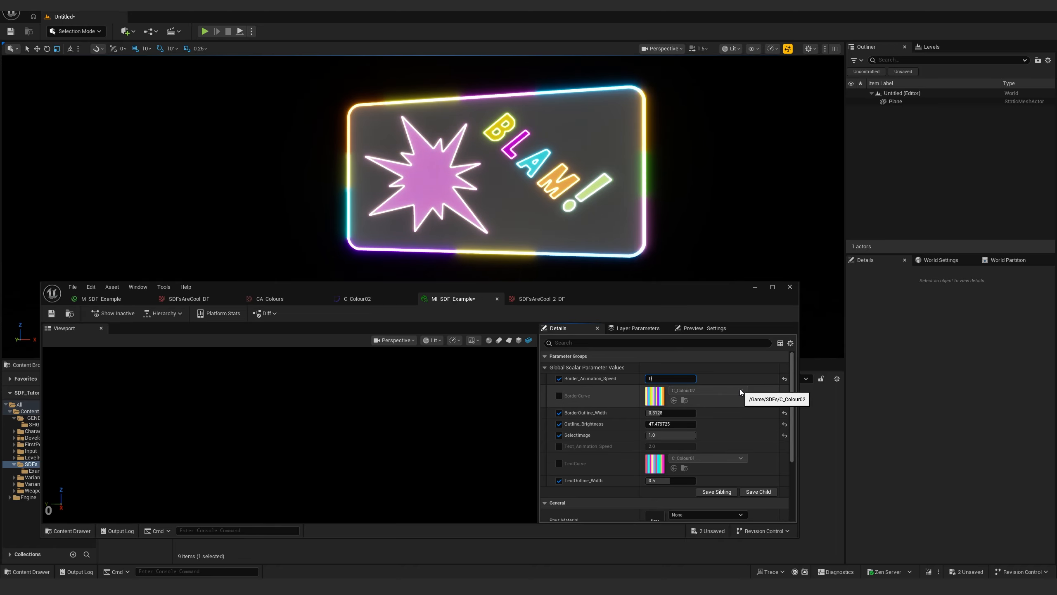
text(0.2)
key(Return)
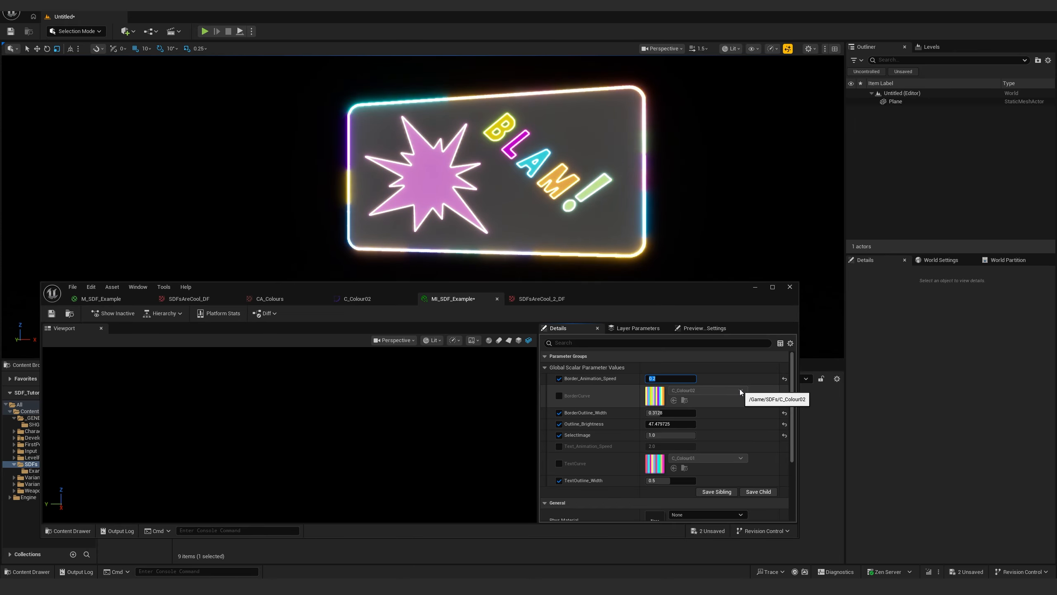
Try higher Border_Animation_Speed values, starting at 1.0 and going up to 6.0
click(682, 378)
double_click(682, 379)
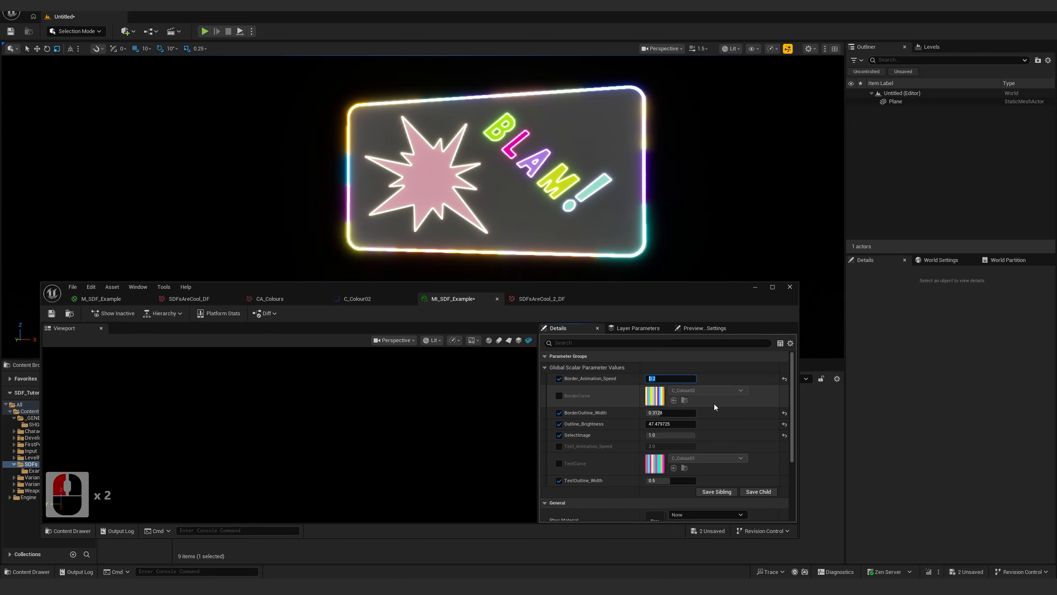
text(1)
key(Return)
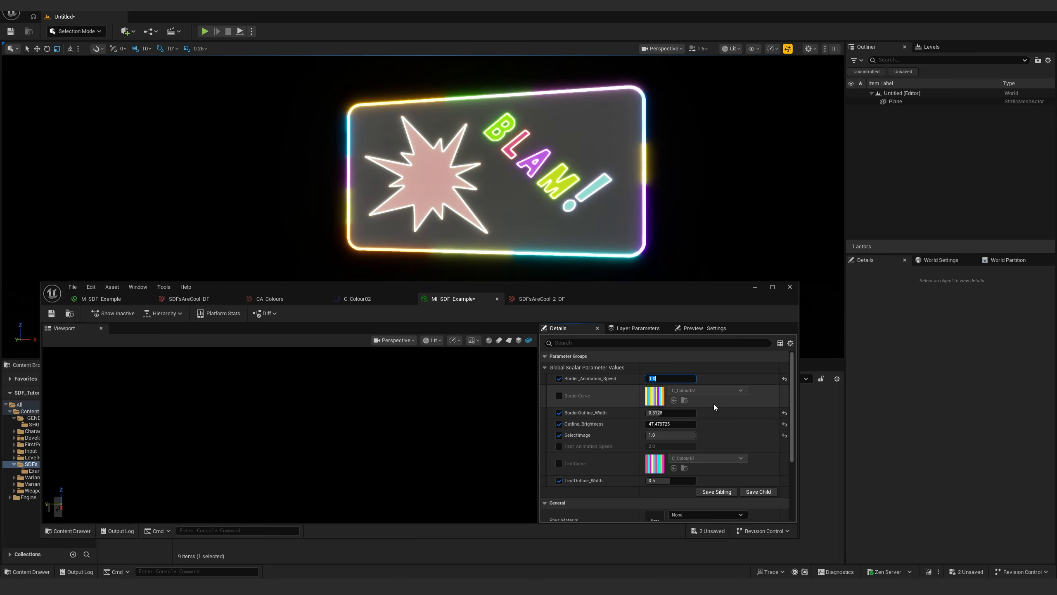
text(0.)
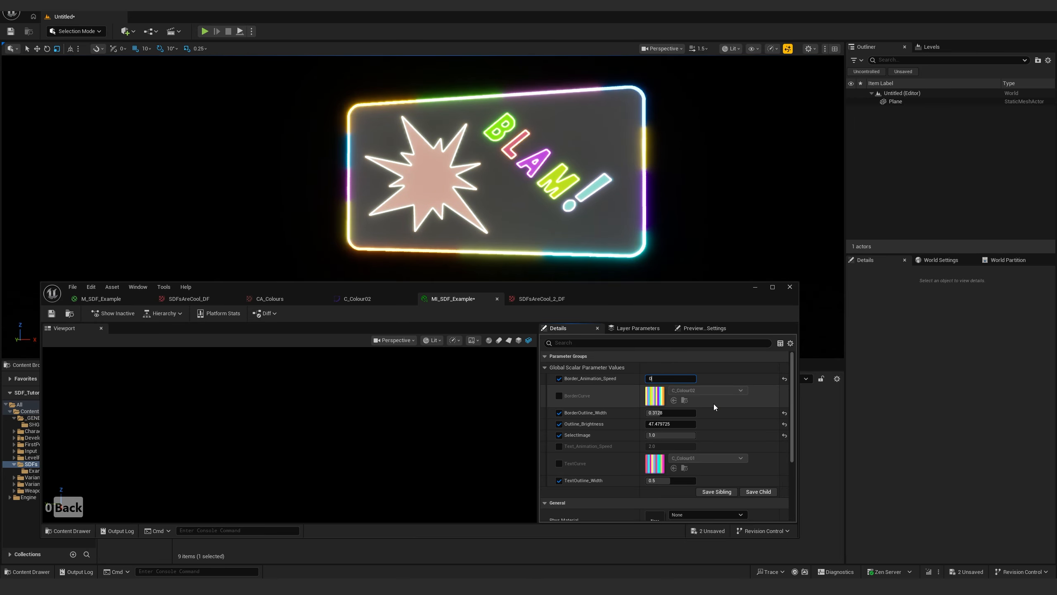
text(3.)
key(Return)
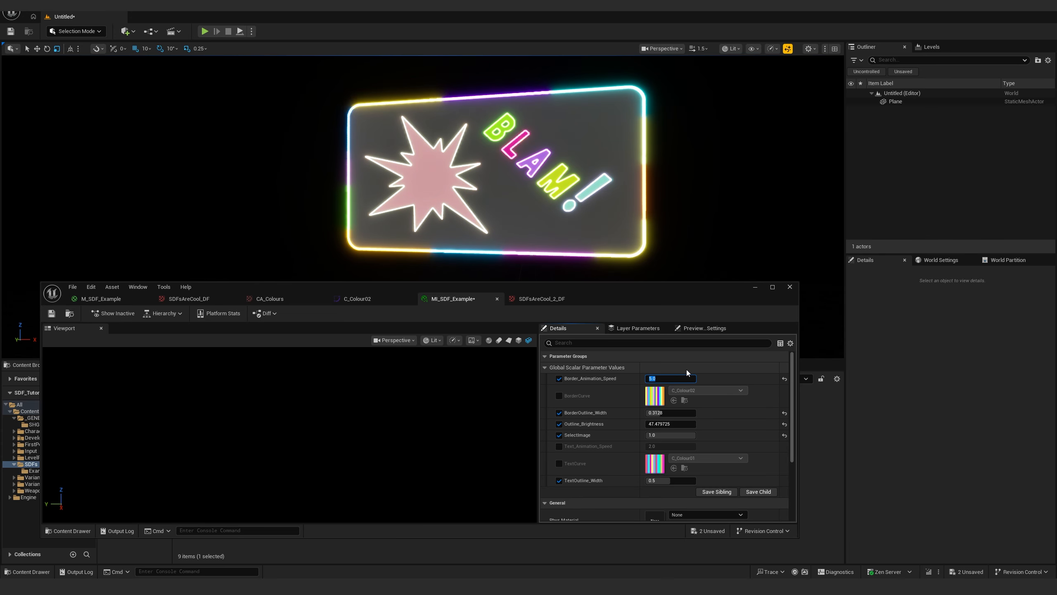
text(6)
key(Return)
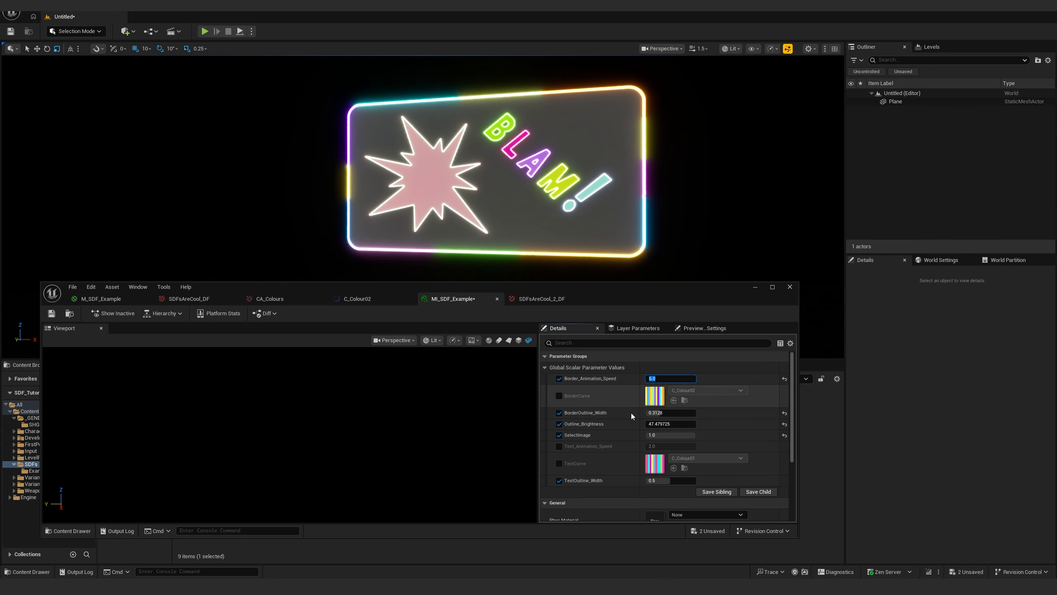
Enable the Text_Animation_Speed override at about 0.74, and raise Border_Animation_Speed to 12 and finally 36
click(559, 446)
mouse_move(670, 446)
mouse_down()
mouse_move(711, 446)
mouse_move(649, 446)
mouse_move(666, 446)
mouse_up()
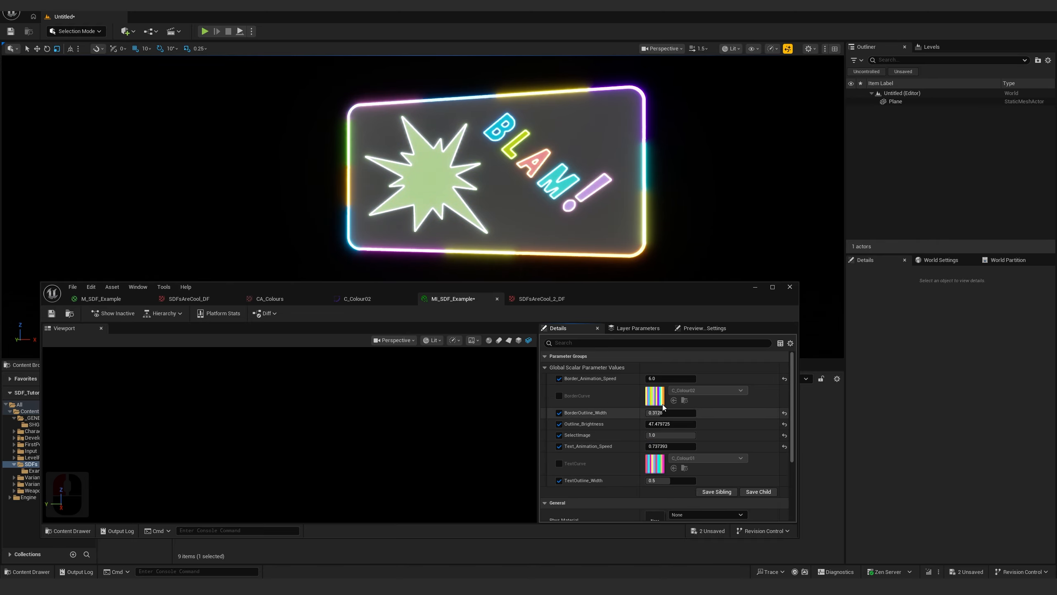
click(658, 380)
text(12)
key(Return)
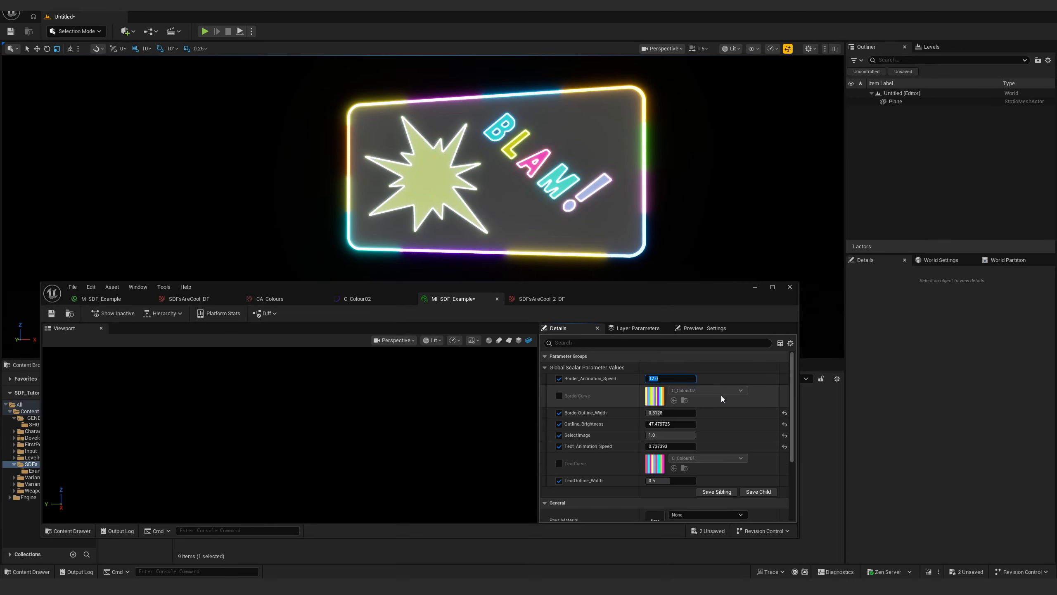
text(36)
key(Return)
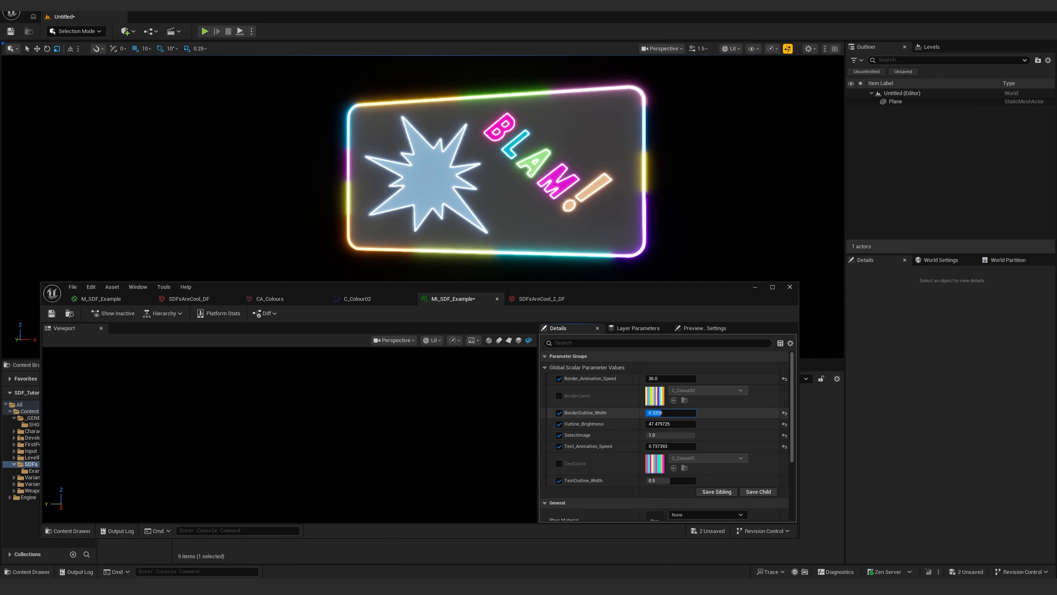
Set BorderOutline_Width to about 0.77, SelectImage to about 0.55 and, after trying 1.0, TextOutline_Width to about 0.57
drag(662, 412, 684, 412)
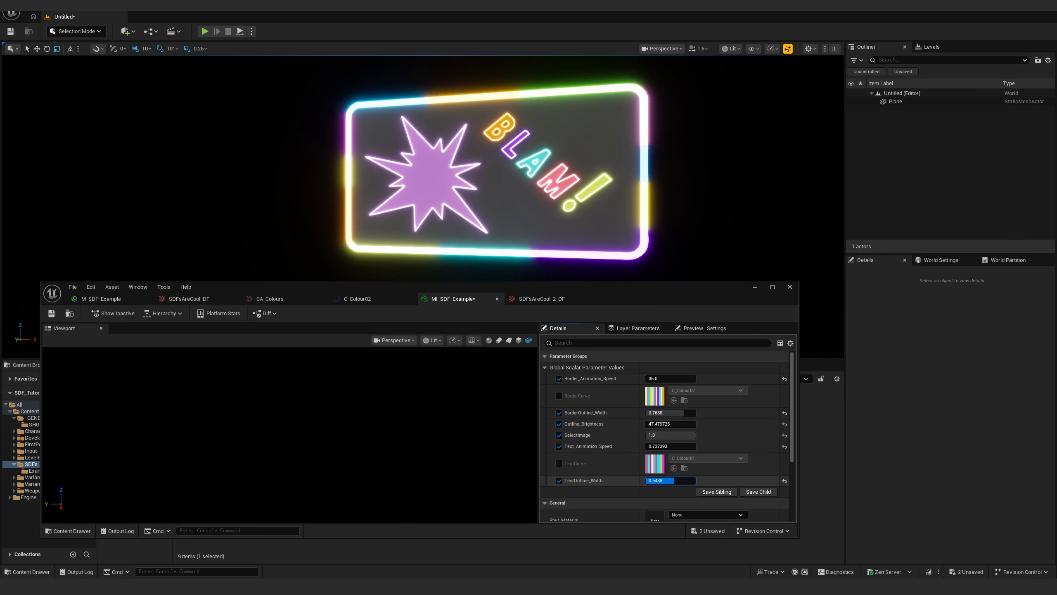
drag(675, 481, 695, 480)
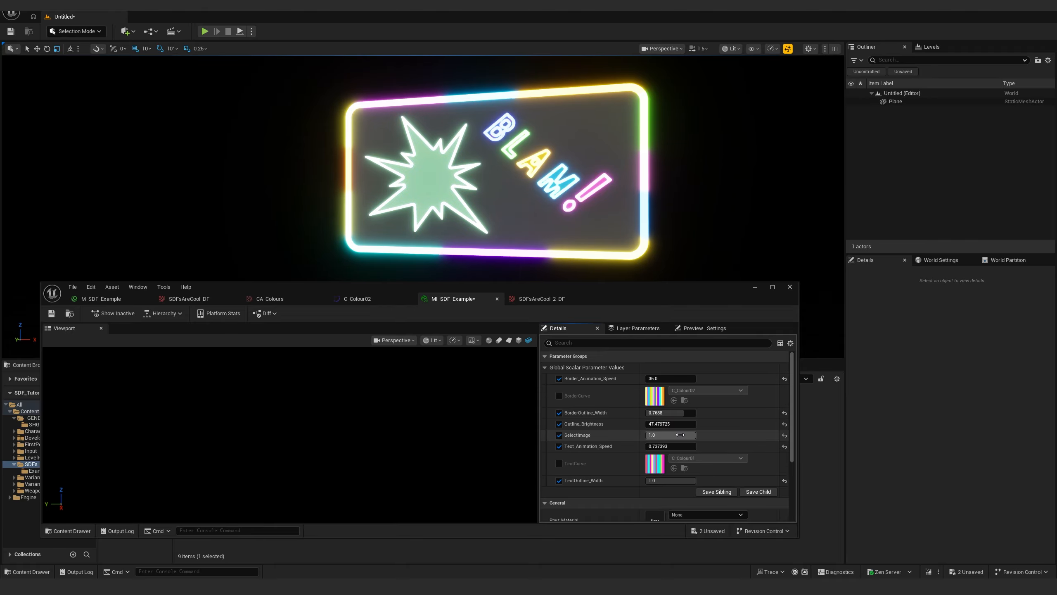
drag(683, 435, 671, 435)
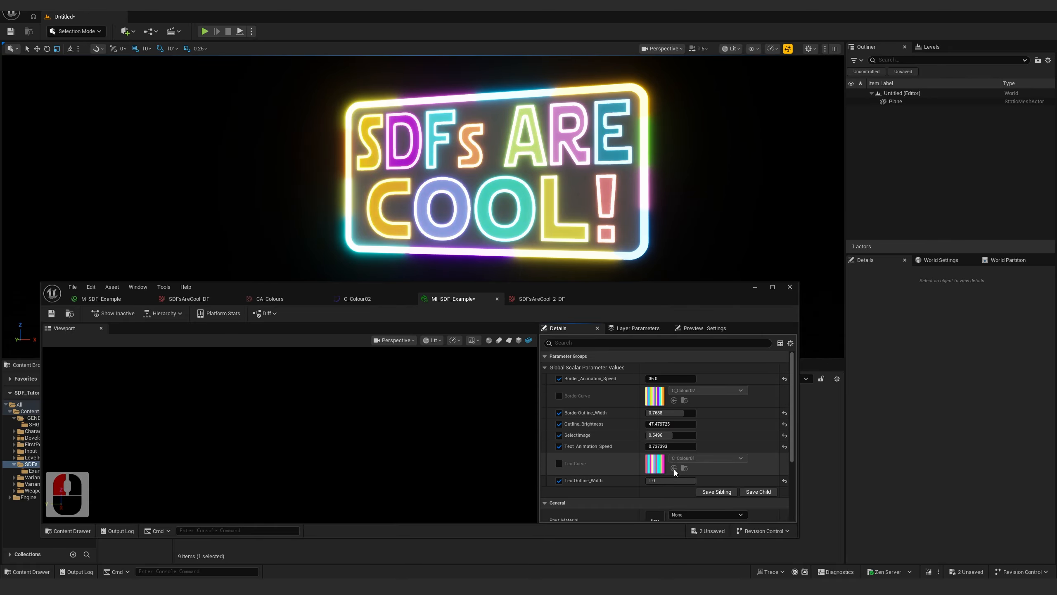
drag(682, 480, 669, 480)
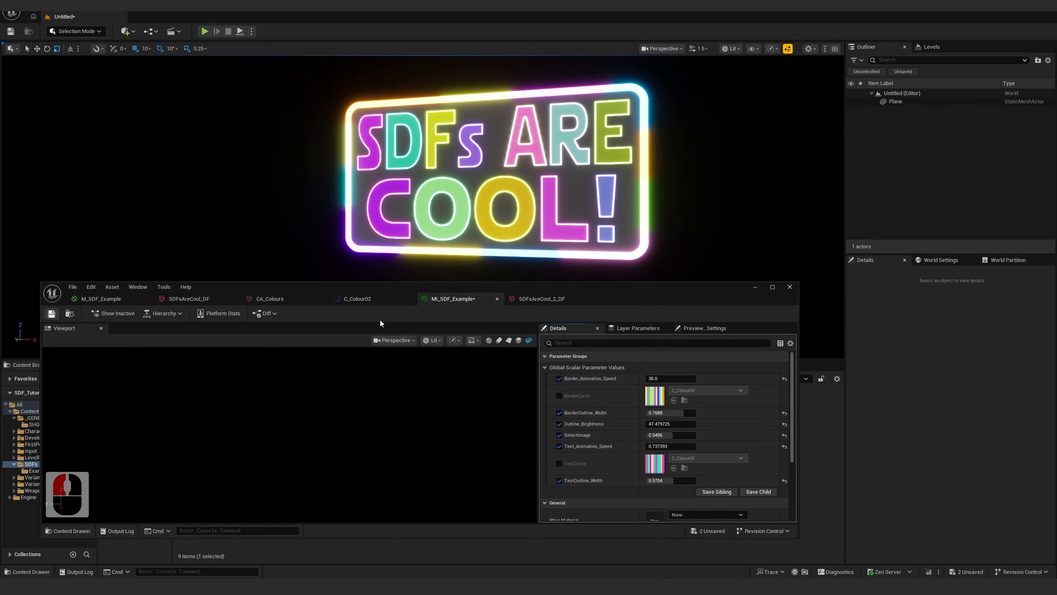
Inspect the two sign images stored in the SDFsAreCool_2_DF texture, and close the asset editor window
click(543, 299)
scroll(340, 395, down, 2)
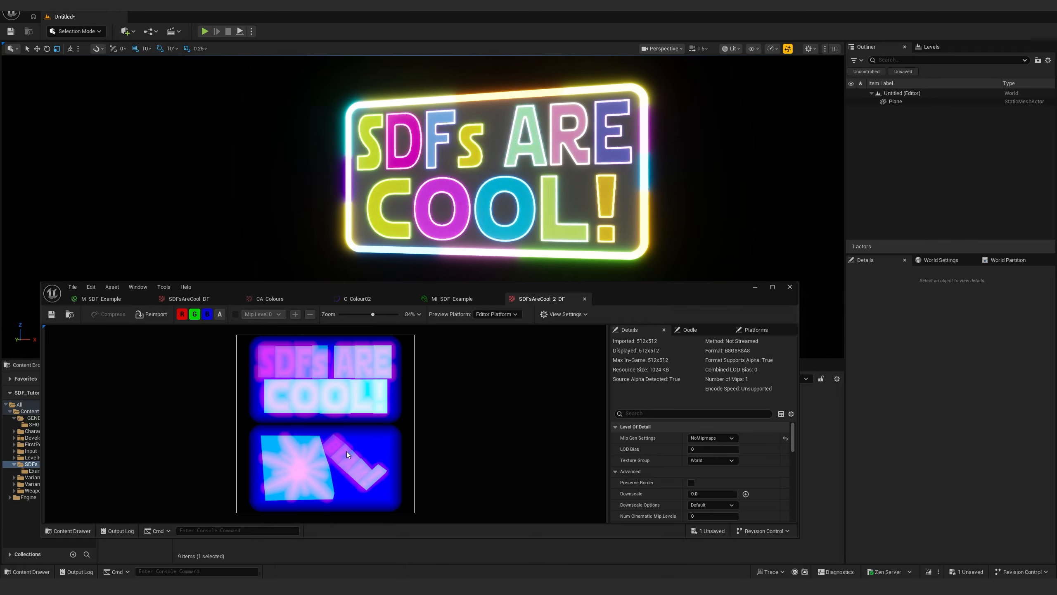
click(385, 362)
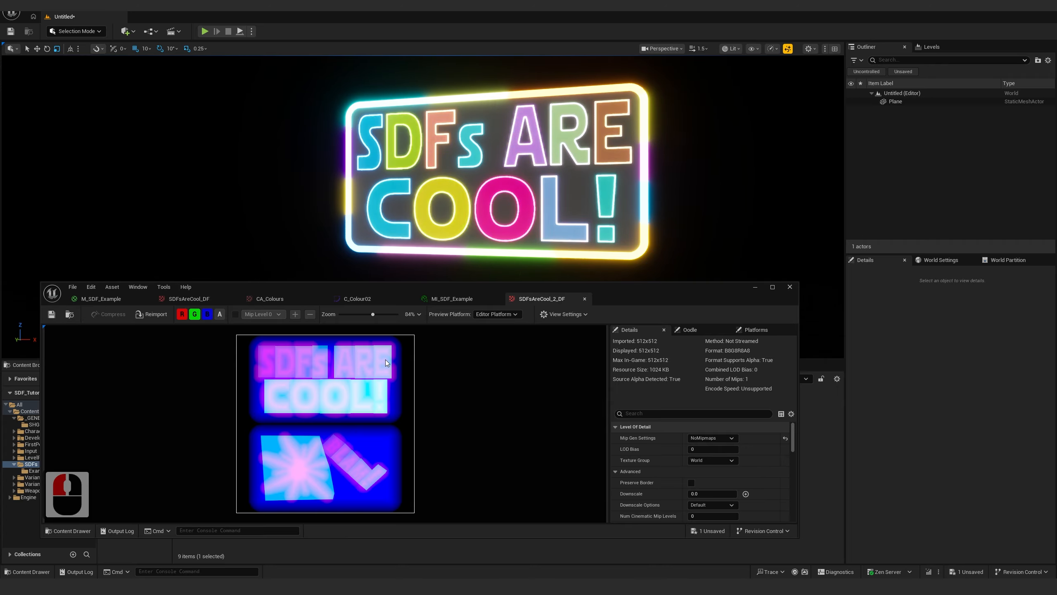
click(789, 287)
Examine the finished neon sign up close and at an angle in the level, leaving nothing selected
click(495, 170)
key(d)
key(s)
key(s)
key(e)
key(e)
key(d)
key(w)
key(d)
key(w)
key(s)
key(d)
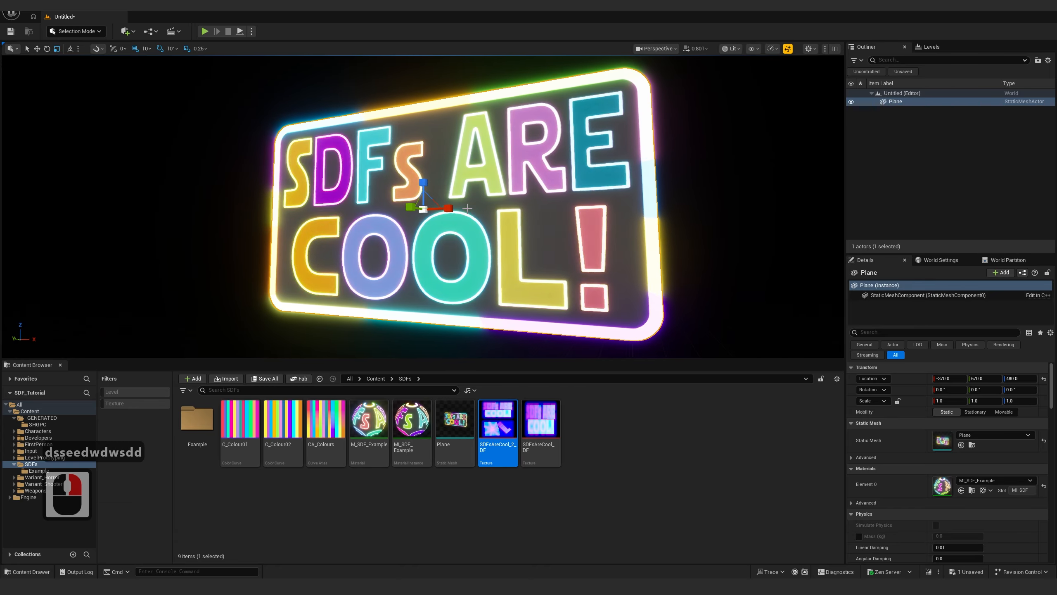
key(Escape)
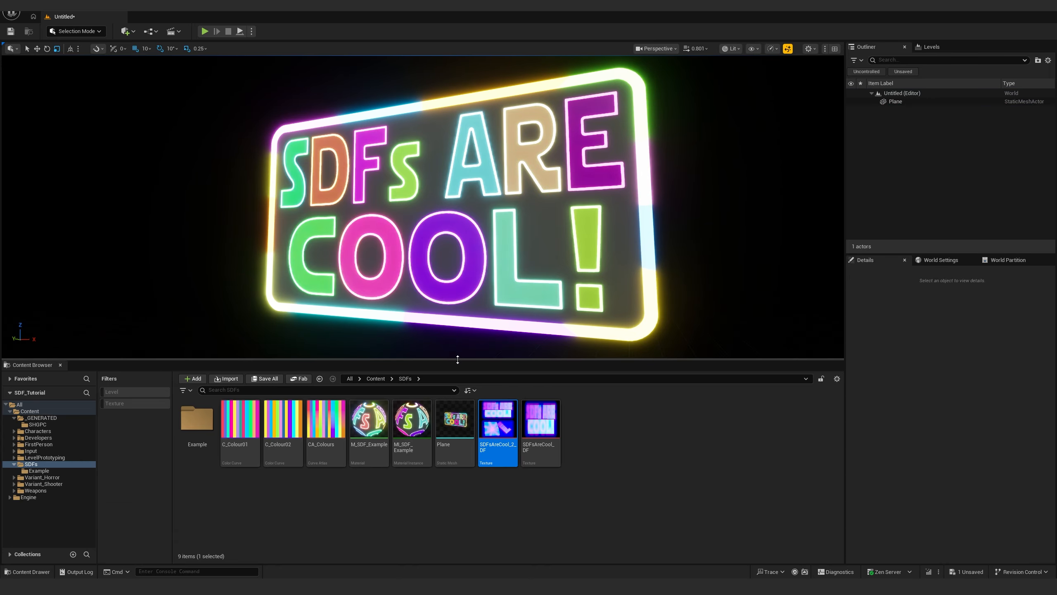